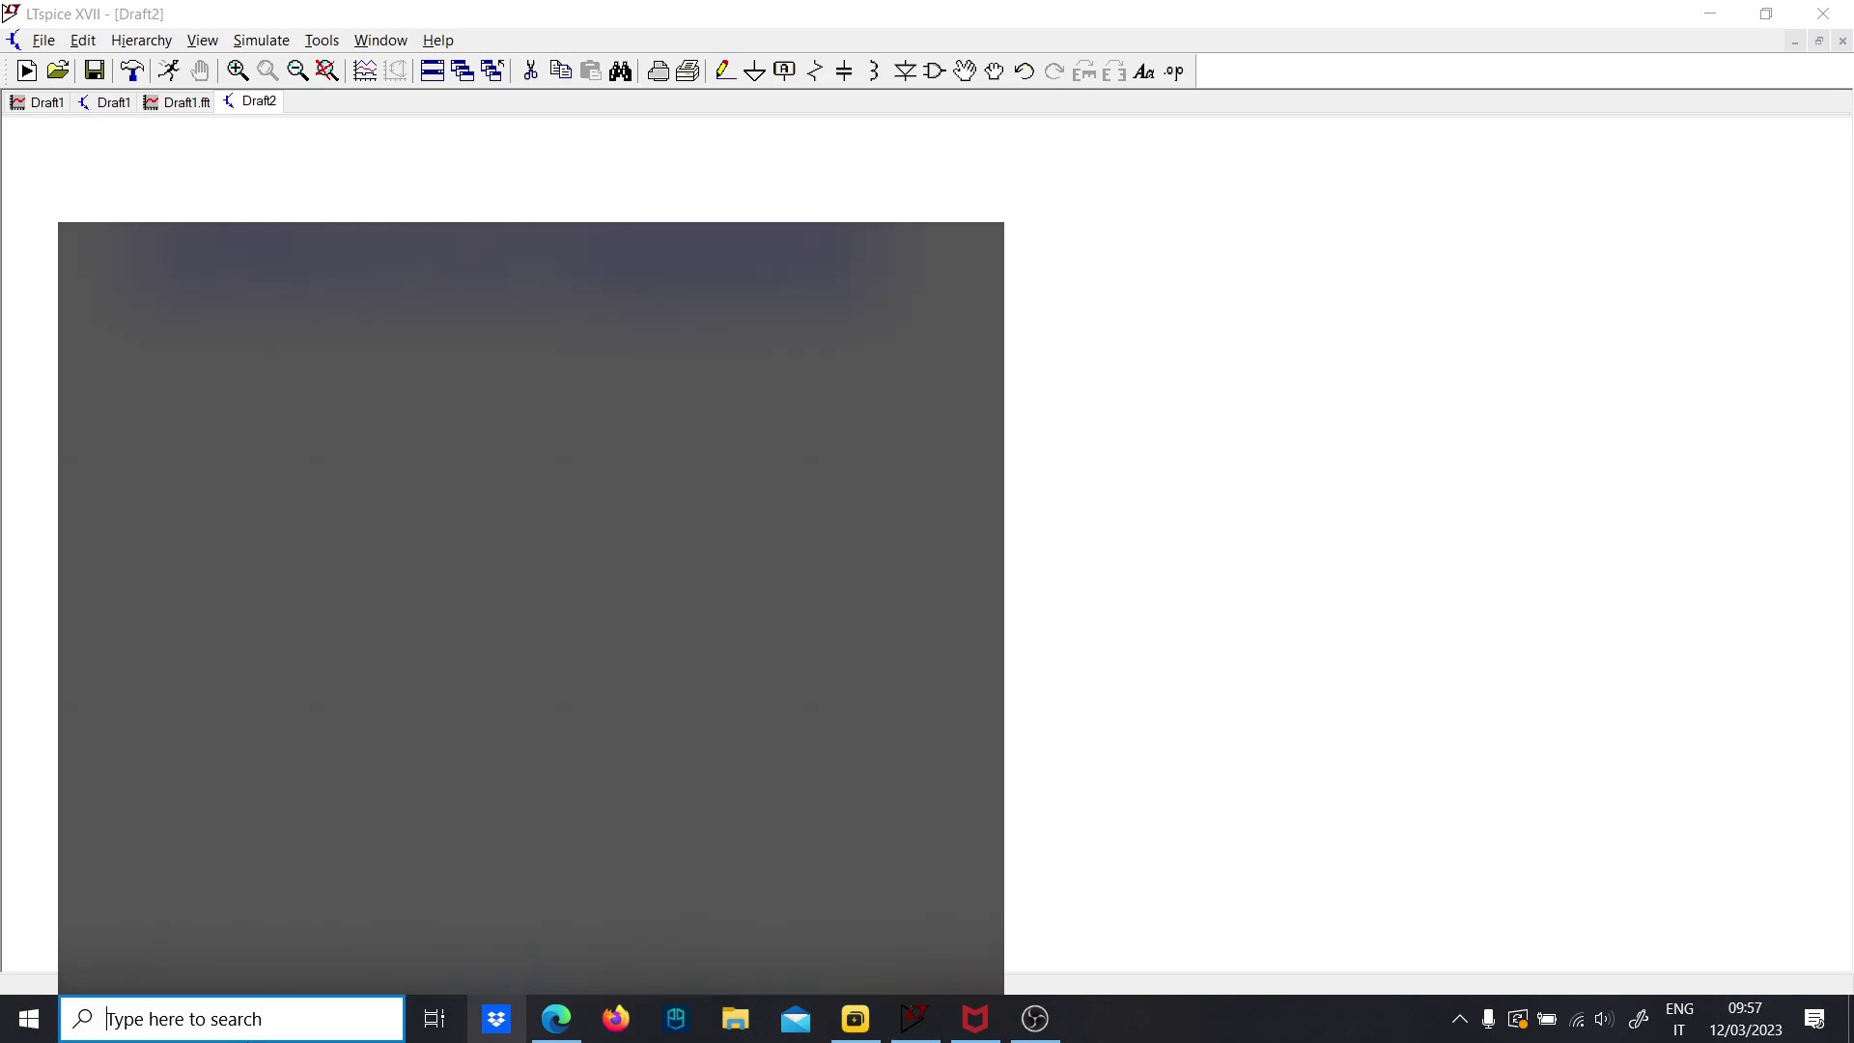
Launch Microsoft Paint from the Windows search to get a blank canvas
type("paint")
key("Return")
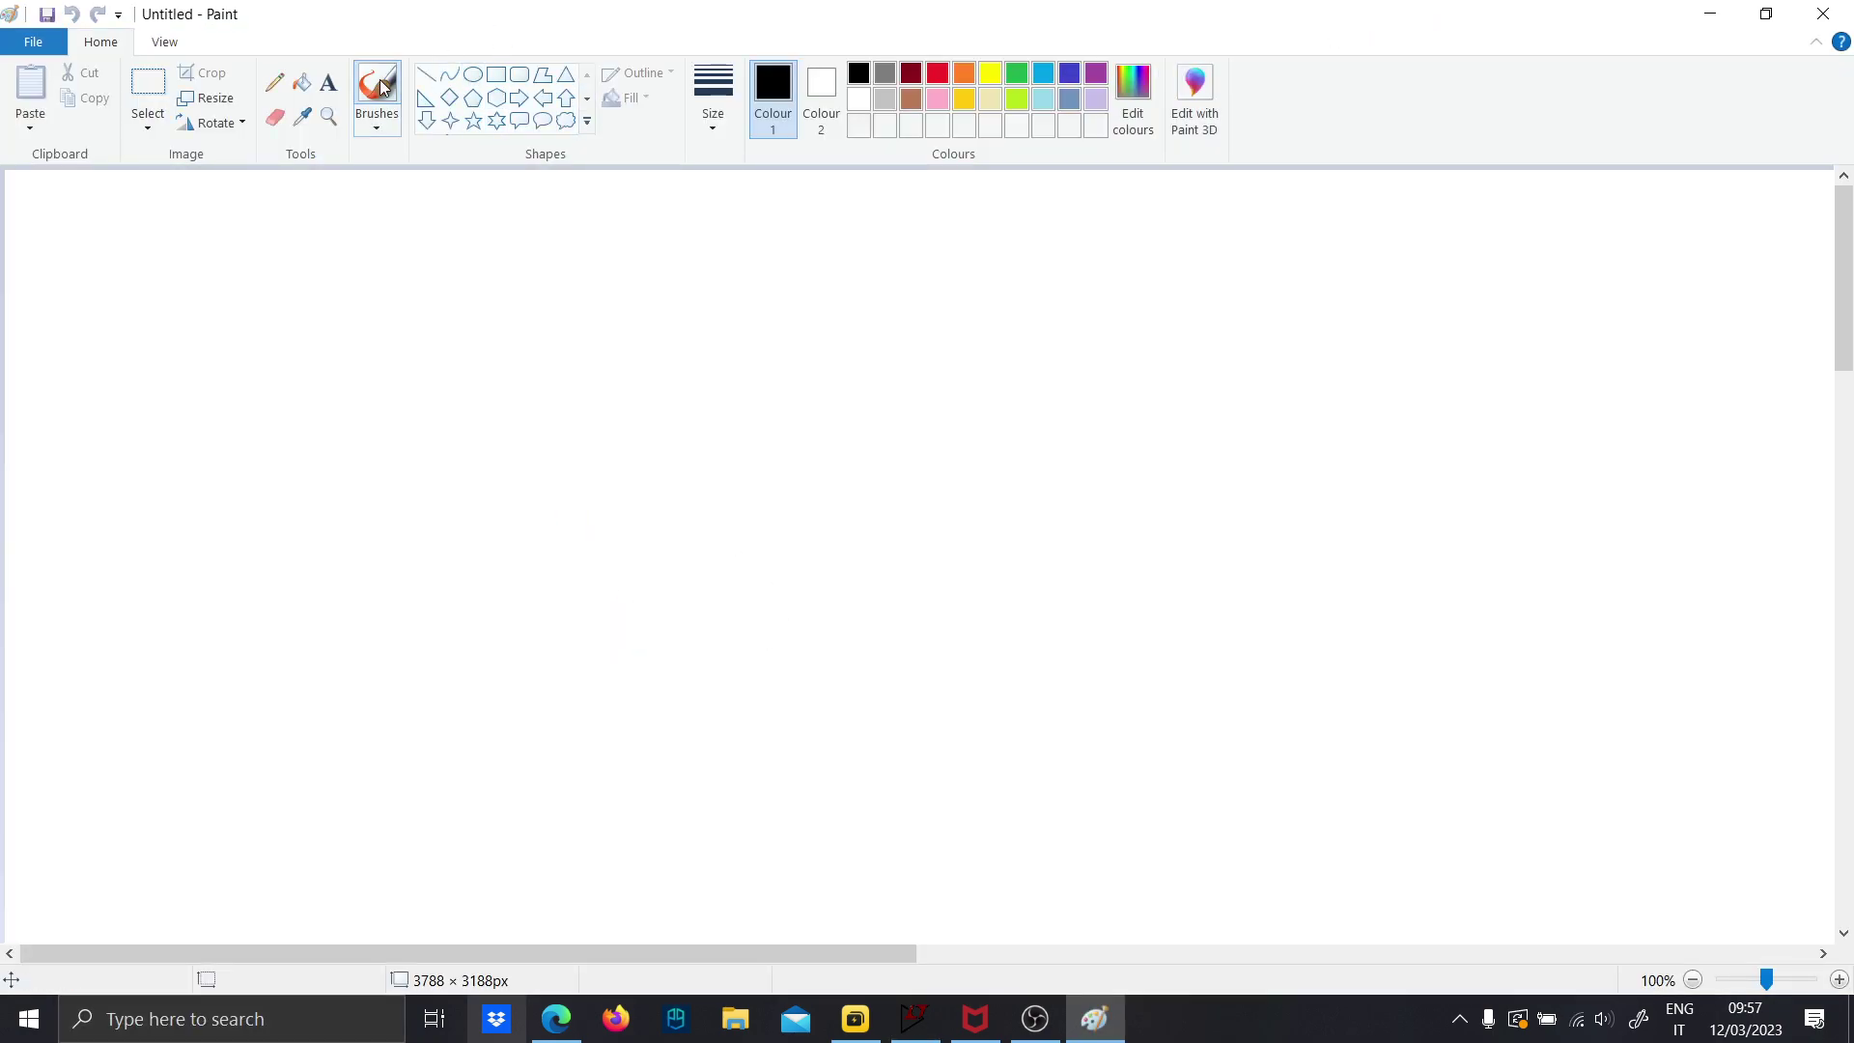
Draw the AC source circle with a sine tilde, plus top and bottom wires leading right
left_click(472, 74)
left_click_drag(118, 436, 287, 586)
left_click(290, 265)
left_click(377, 85)
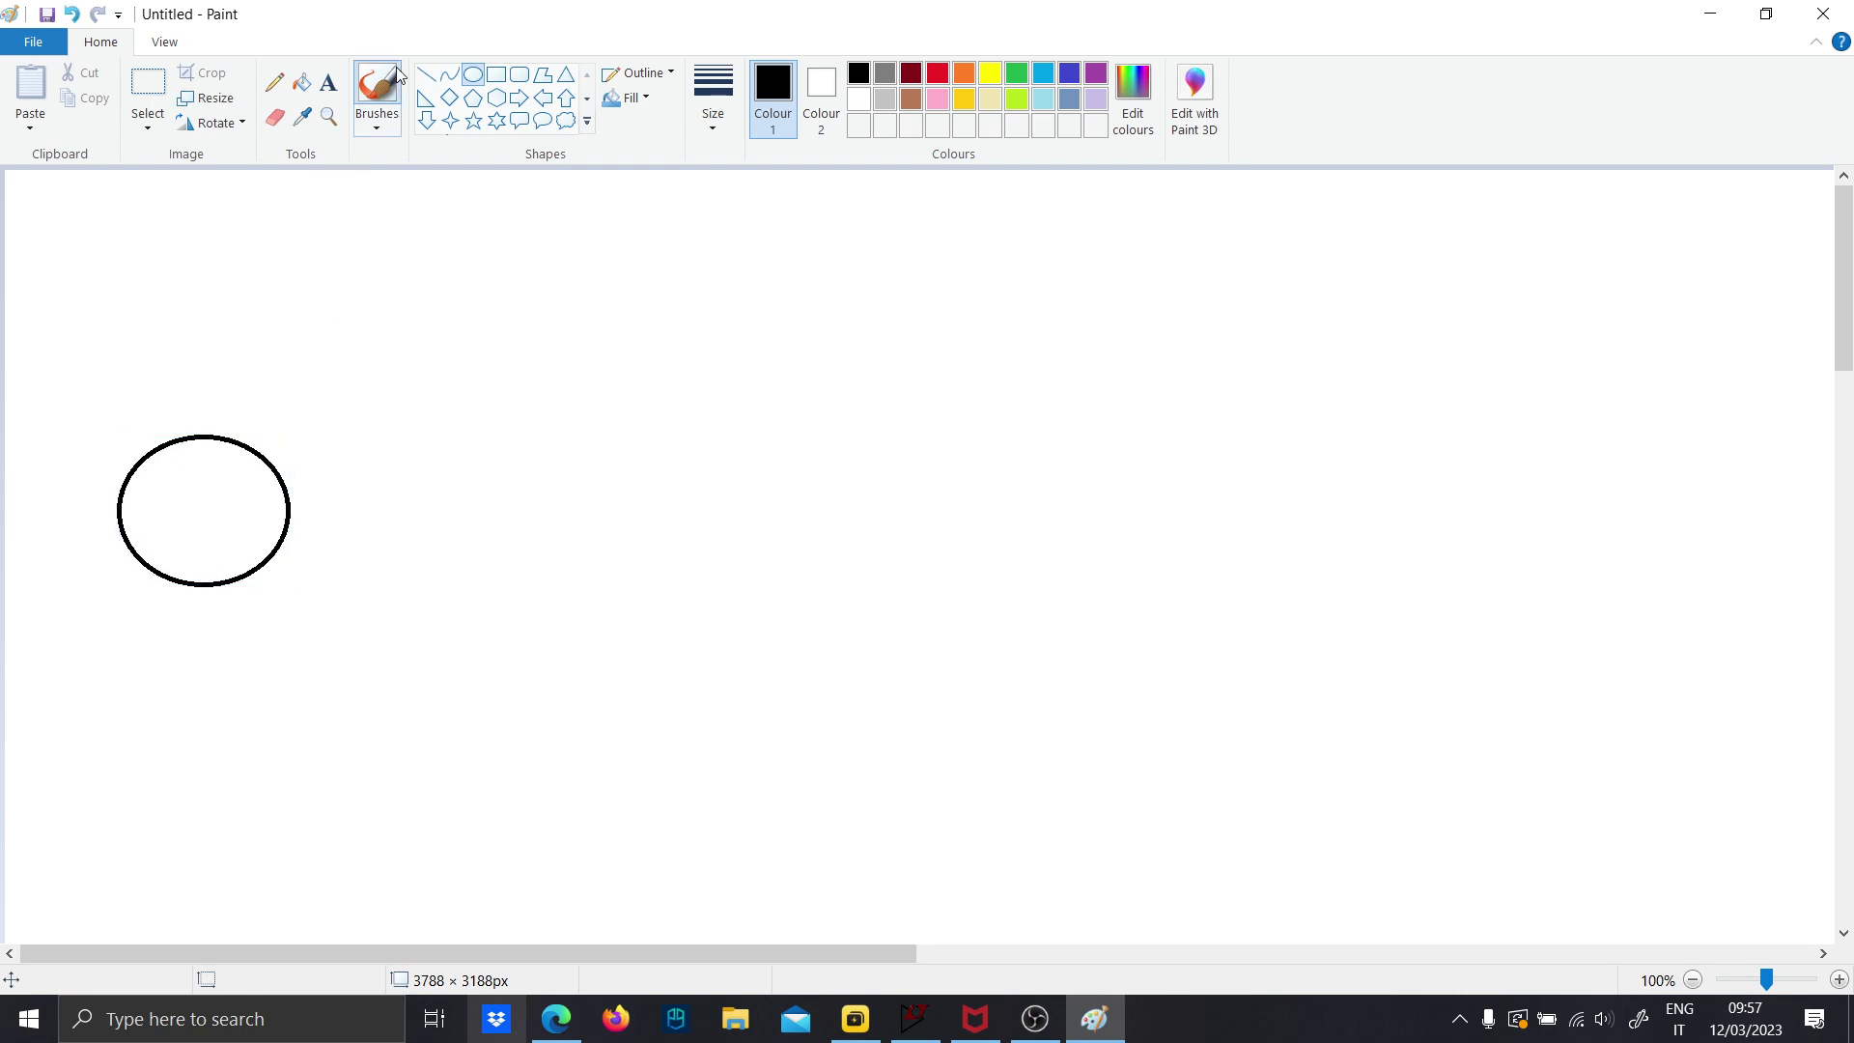
left_click_drag(146, 514, 229, 526)
mouse_move(180, 422)
left_mouse_down()
mouse_move(281, 356)
mouse_move(376, 362)
left_mouse_up()
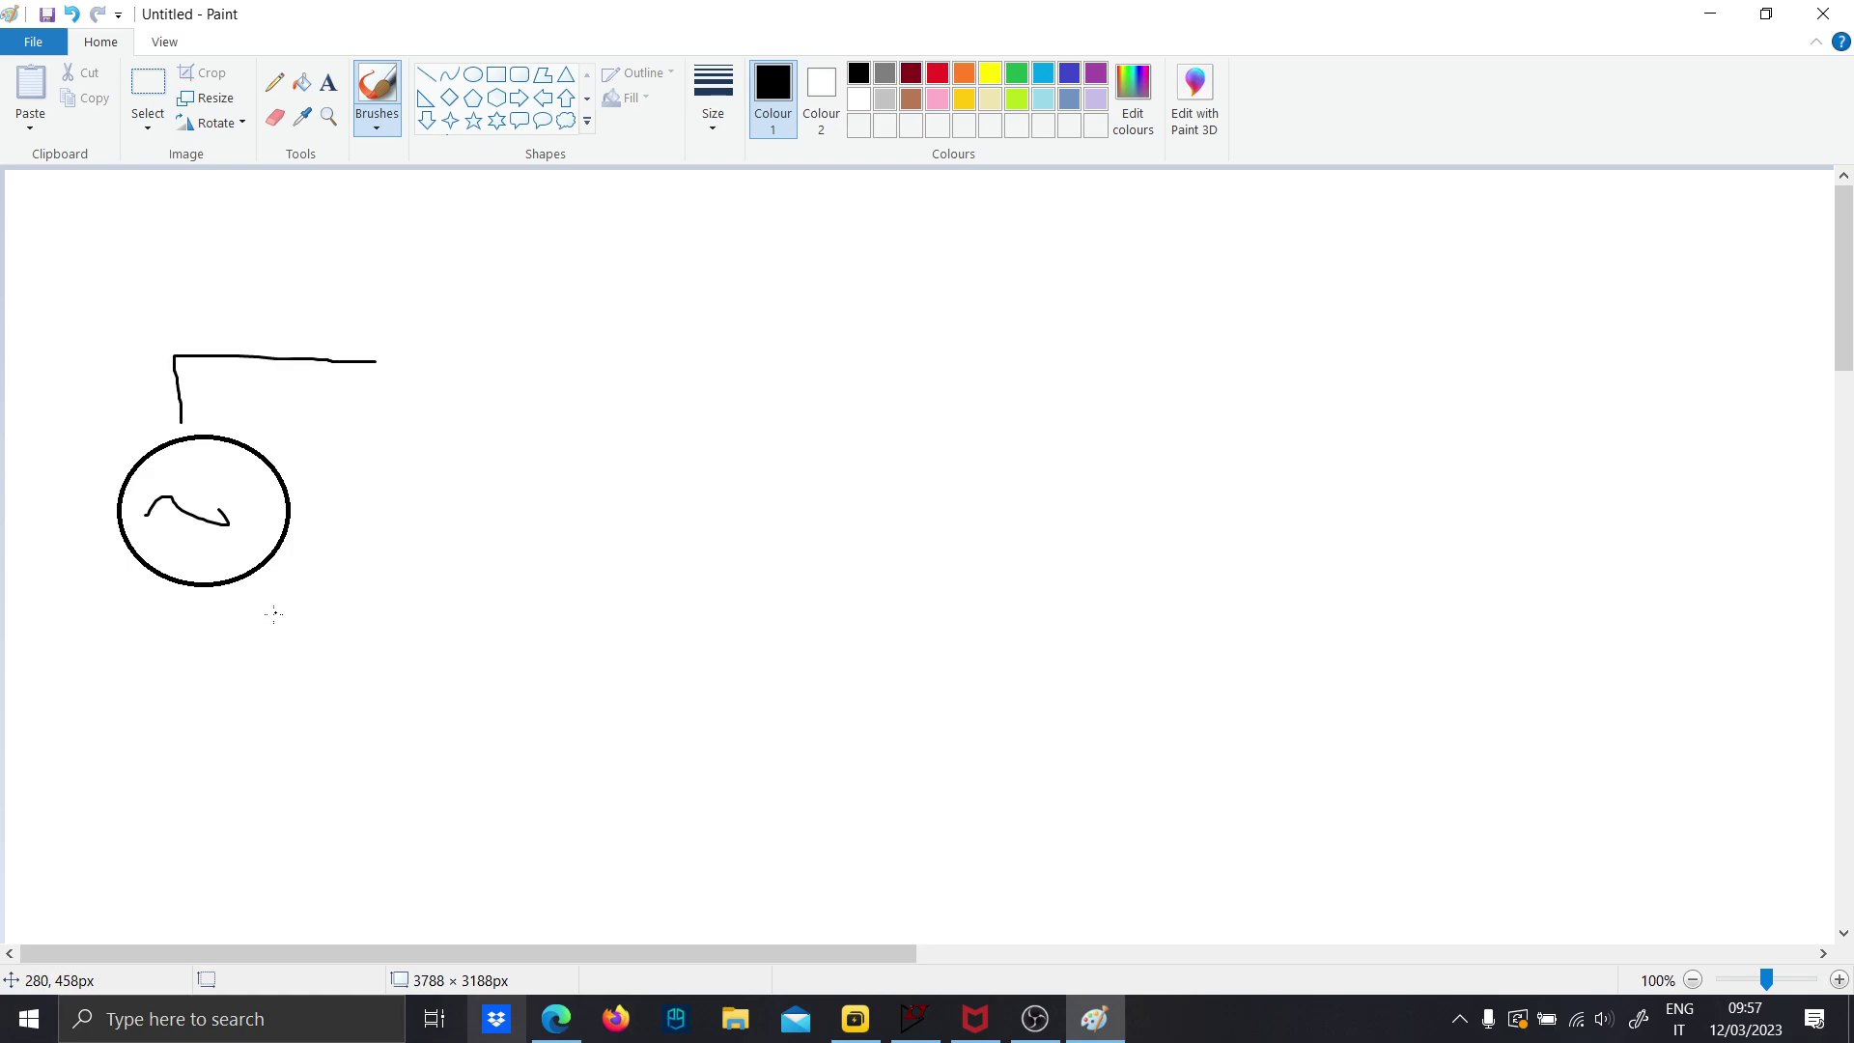
left_click_drag(224, 572, 571, 632)
mouse_move(377, 362)
left_mouse_down()
mouse_move(483, 364)
mouse_move(507, 332)
mouse_move(502, 281)
mouse_move(514, 331)
mouse_move(504, 281)
mouse_move(522, 281)
left_mouse_up()
Sketch the four bridge diodes and join them to the top and bottom wires
left_click_drag(503, 276, 504, 243)
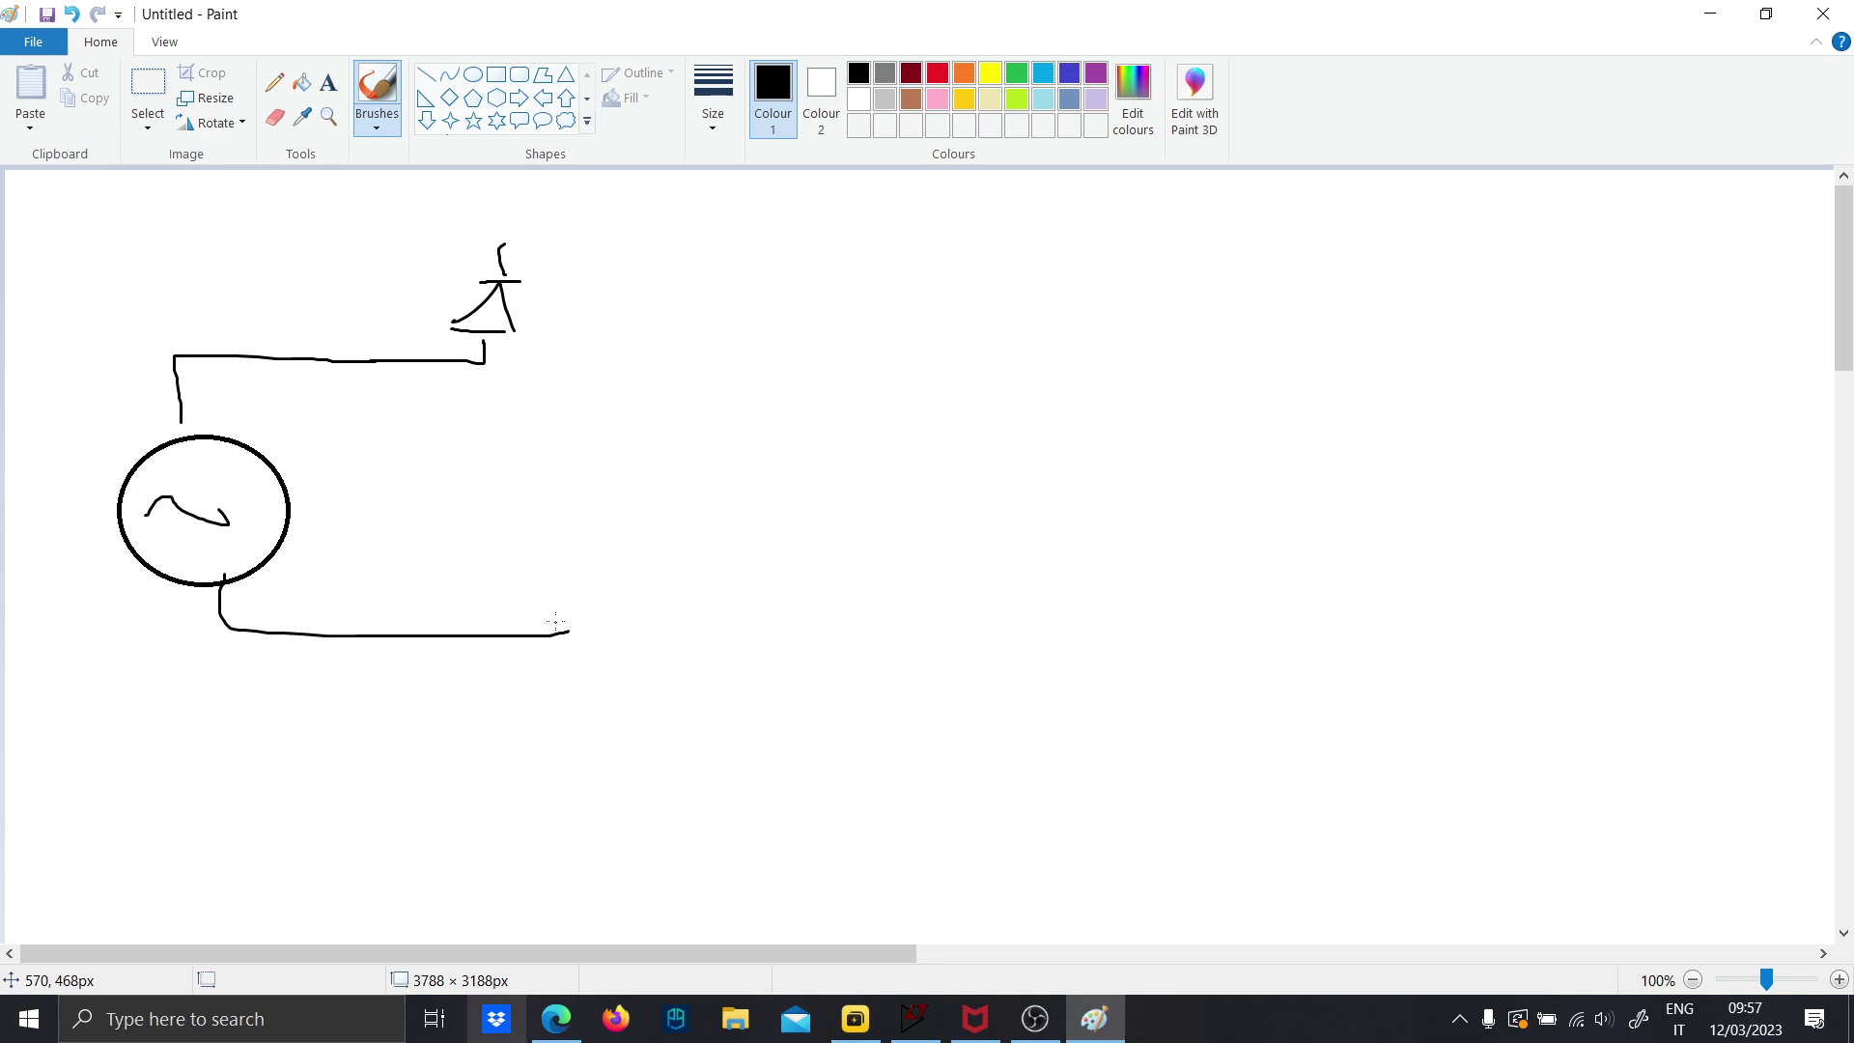
left_click_drag(563, 624, 652, 628)
mouse_move(692, 770)
left_mouse_down()
mouse_move(694, 816)
mouse_move(707, 717)
left_mouse_up()
left_click_drag(696, 628, 696, 716)
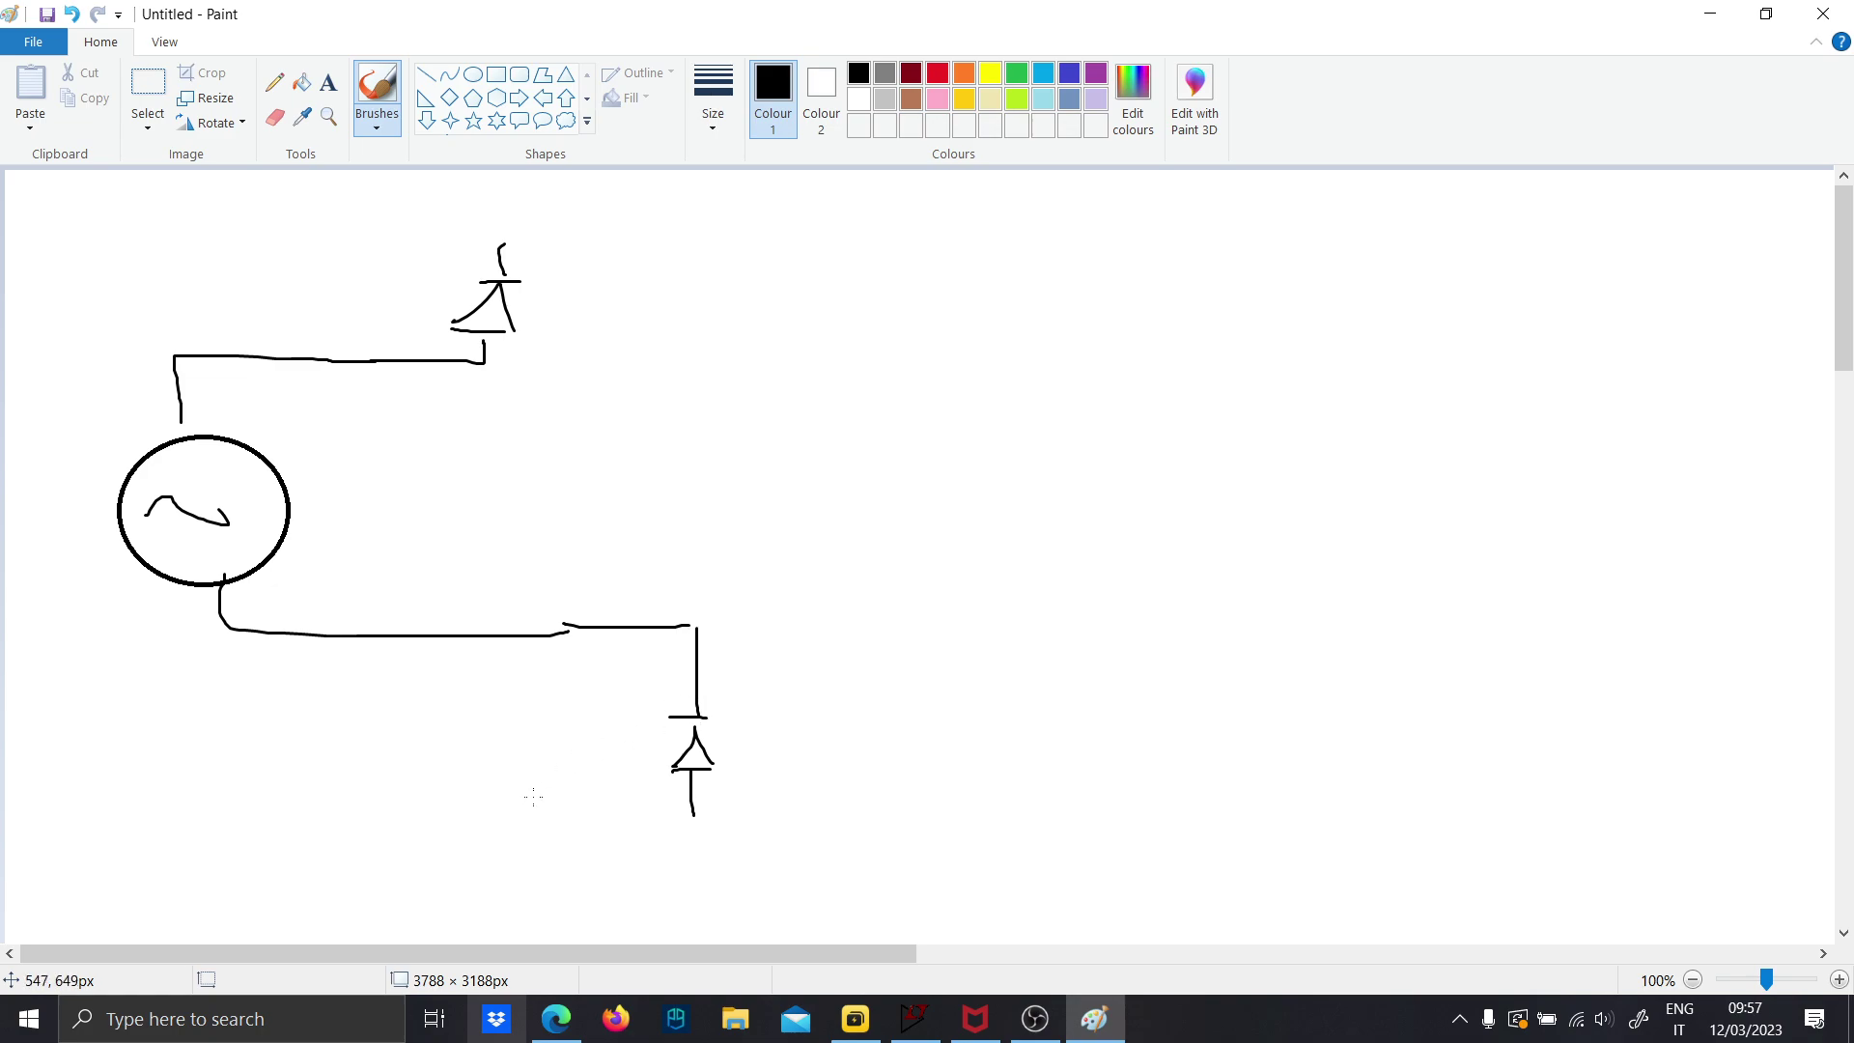
left_click_drag(526, 805, 525, 784)
mouse_move(508, 779)
left_mouse_down()
mouse_move(566, 776)
mouse_move(543, 729)
mouse_move(574, 770)
mouse_move(490, 381)
left_mouse_up()
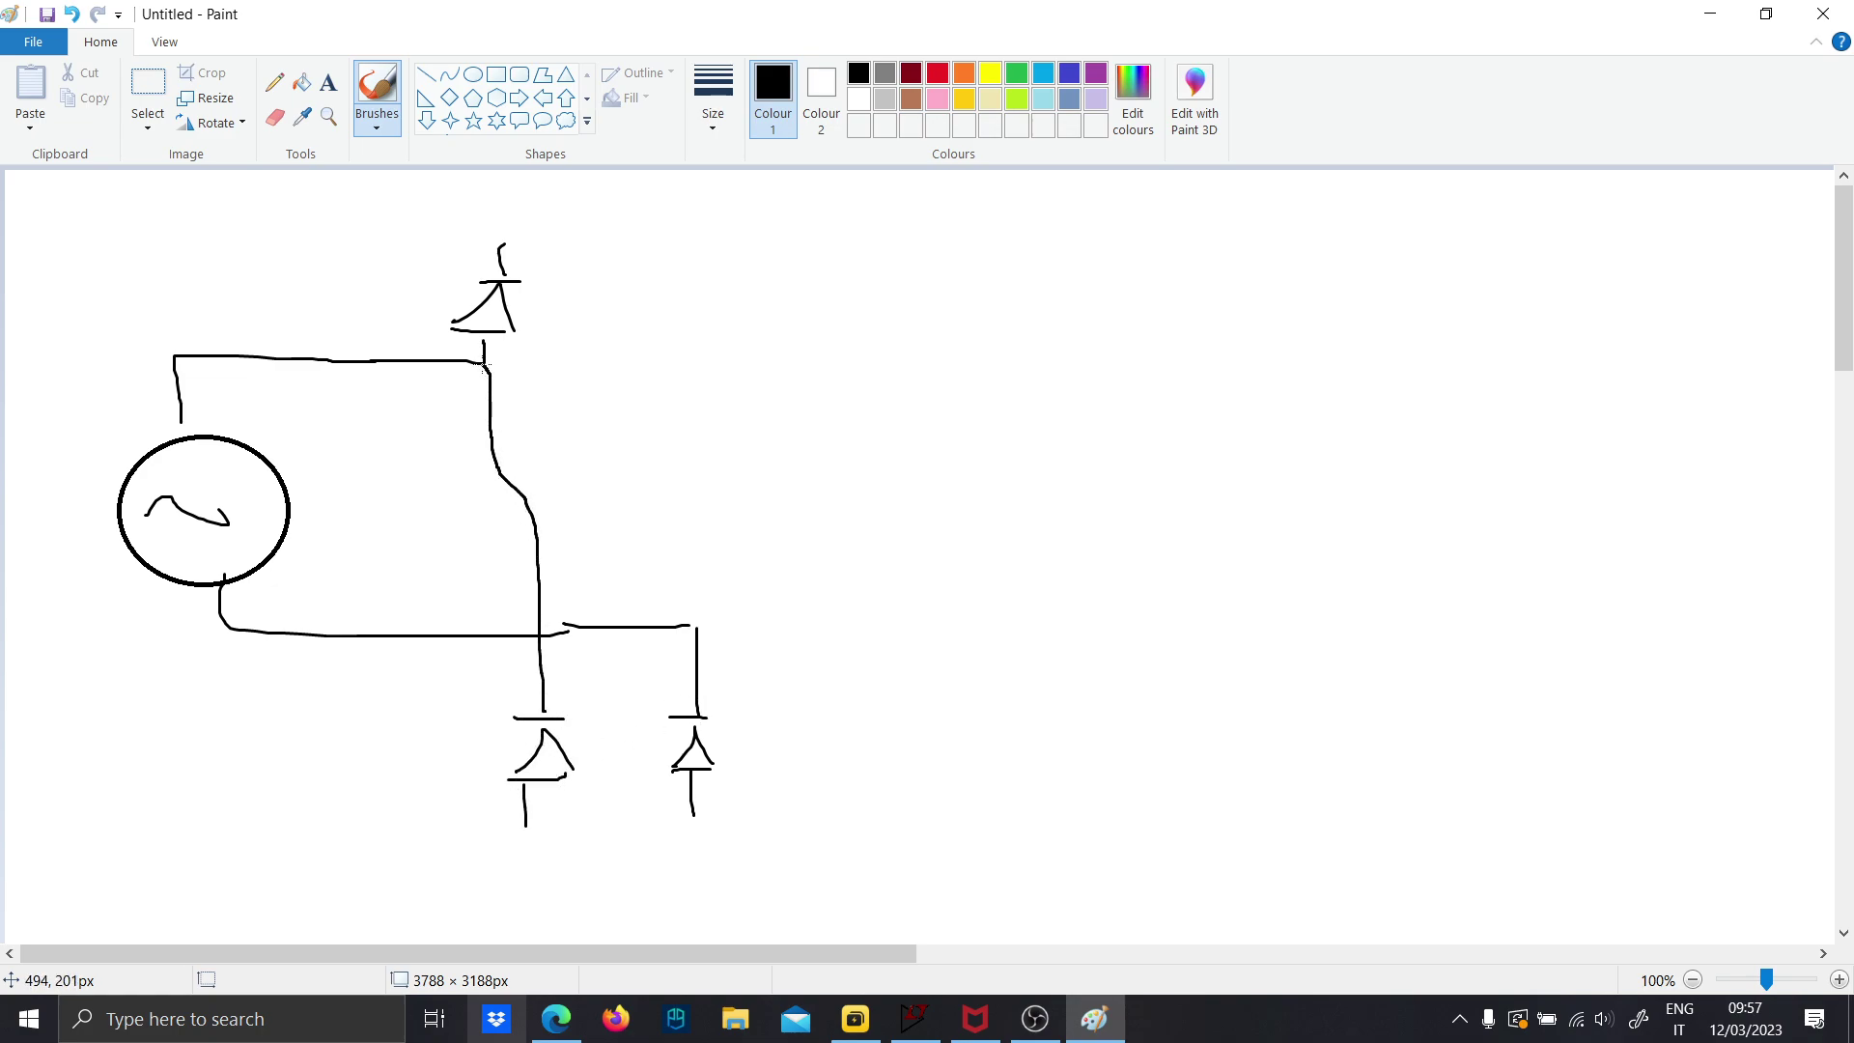
mouse_move(500, 249)
left_mouse_down()
mouse_move(539, 236)
mouse_move(718, 282)
mouse_move(649, 330)
mouse_move(709, 295)
mouse_move(695, 615)
left_mouse_up()
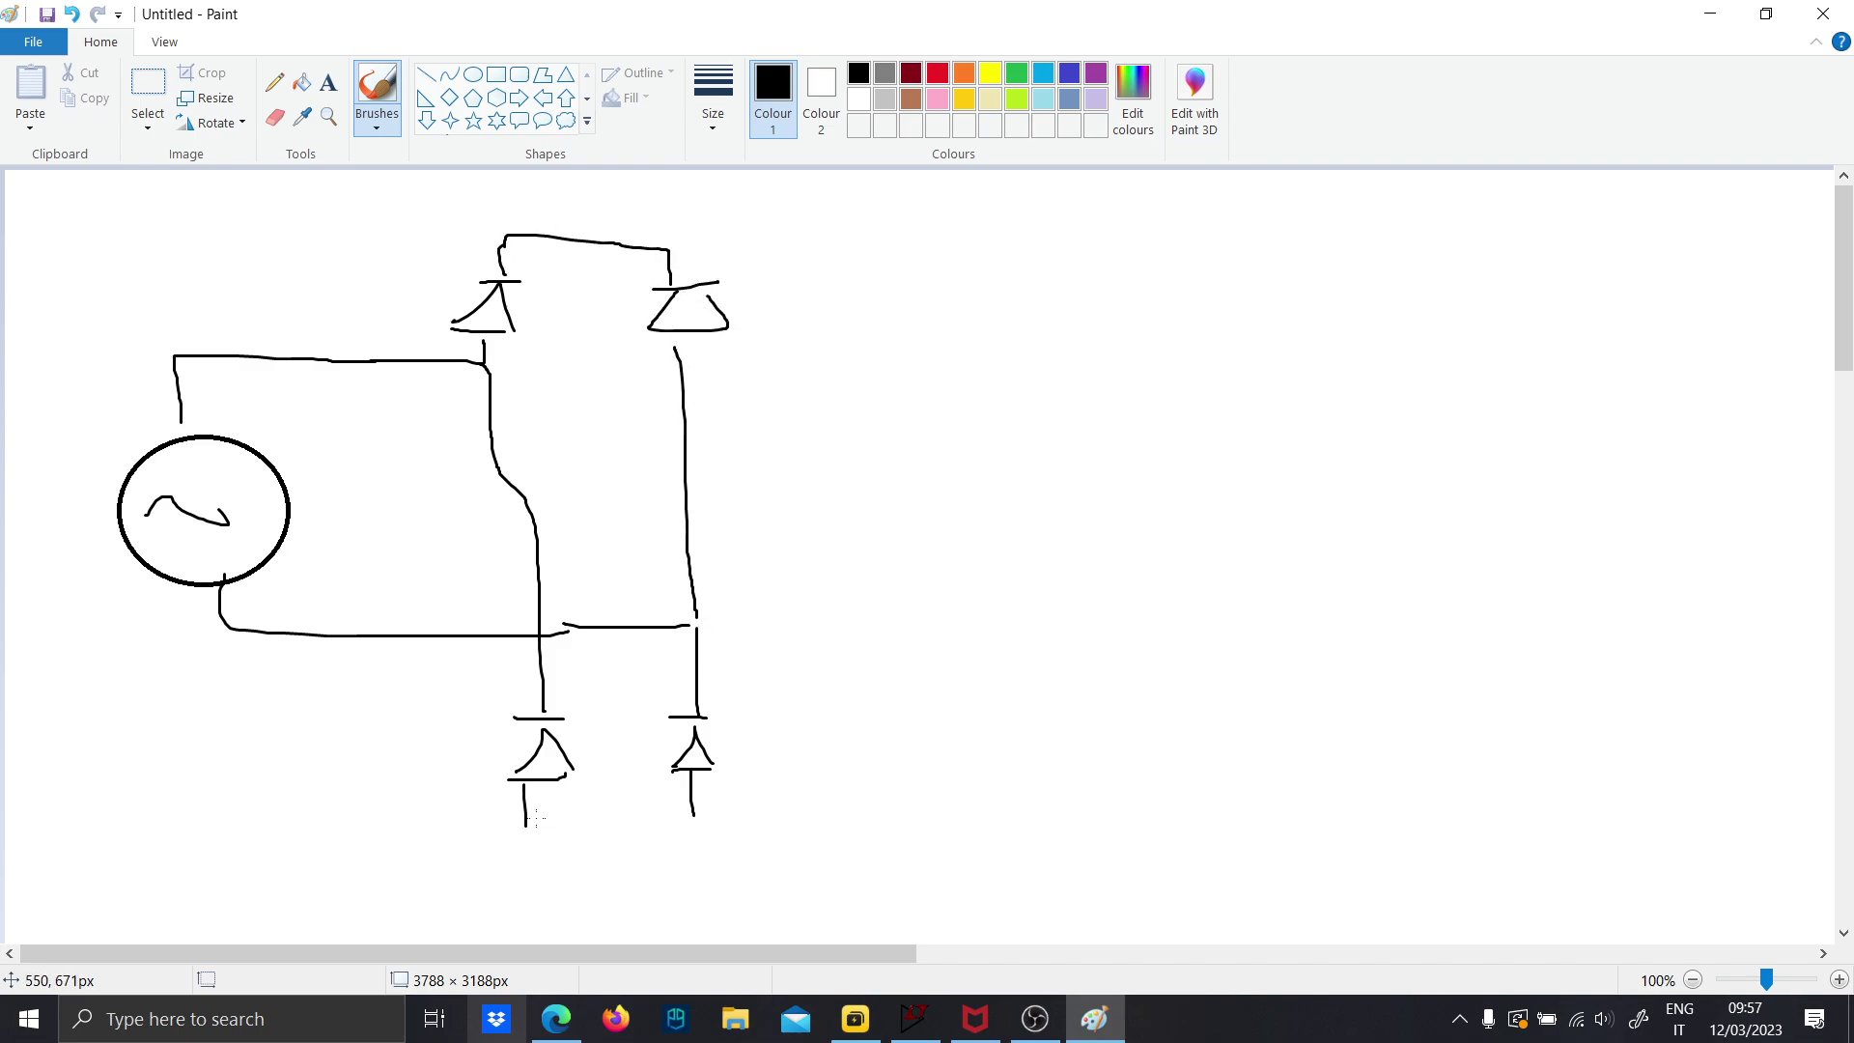
Add the smoothing capacitor and a zigzag load resistor across the bridge output
mouse_move(571, 810)
left_mouse_down()
mouse_move(954, 817)
mouse_move(935, 626)
mouse_move(959, 621)
mouse_move(937, 589)
left_mouse_up()
mouse_move(924, 579)
left_mouse_down()
mouse_move(887, 289)
mouse_move(692, 239)
left_mouse_up()
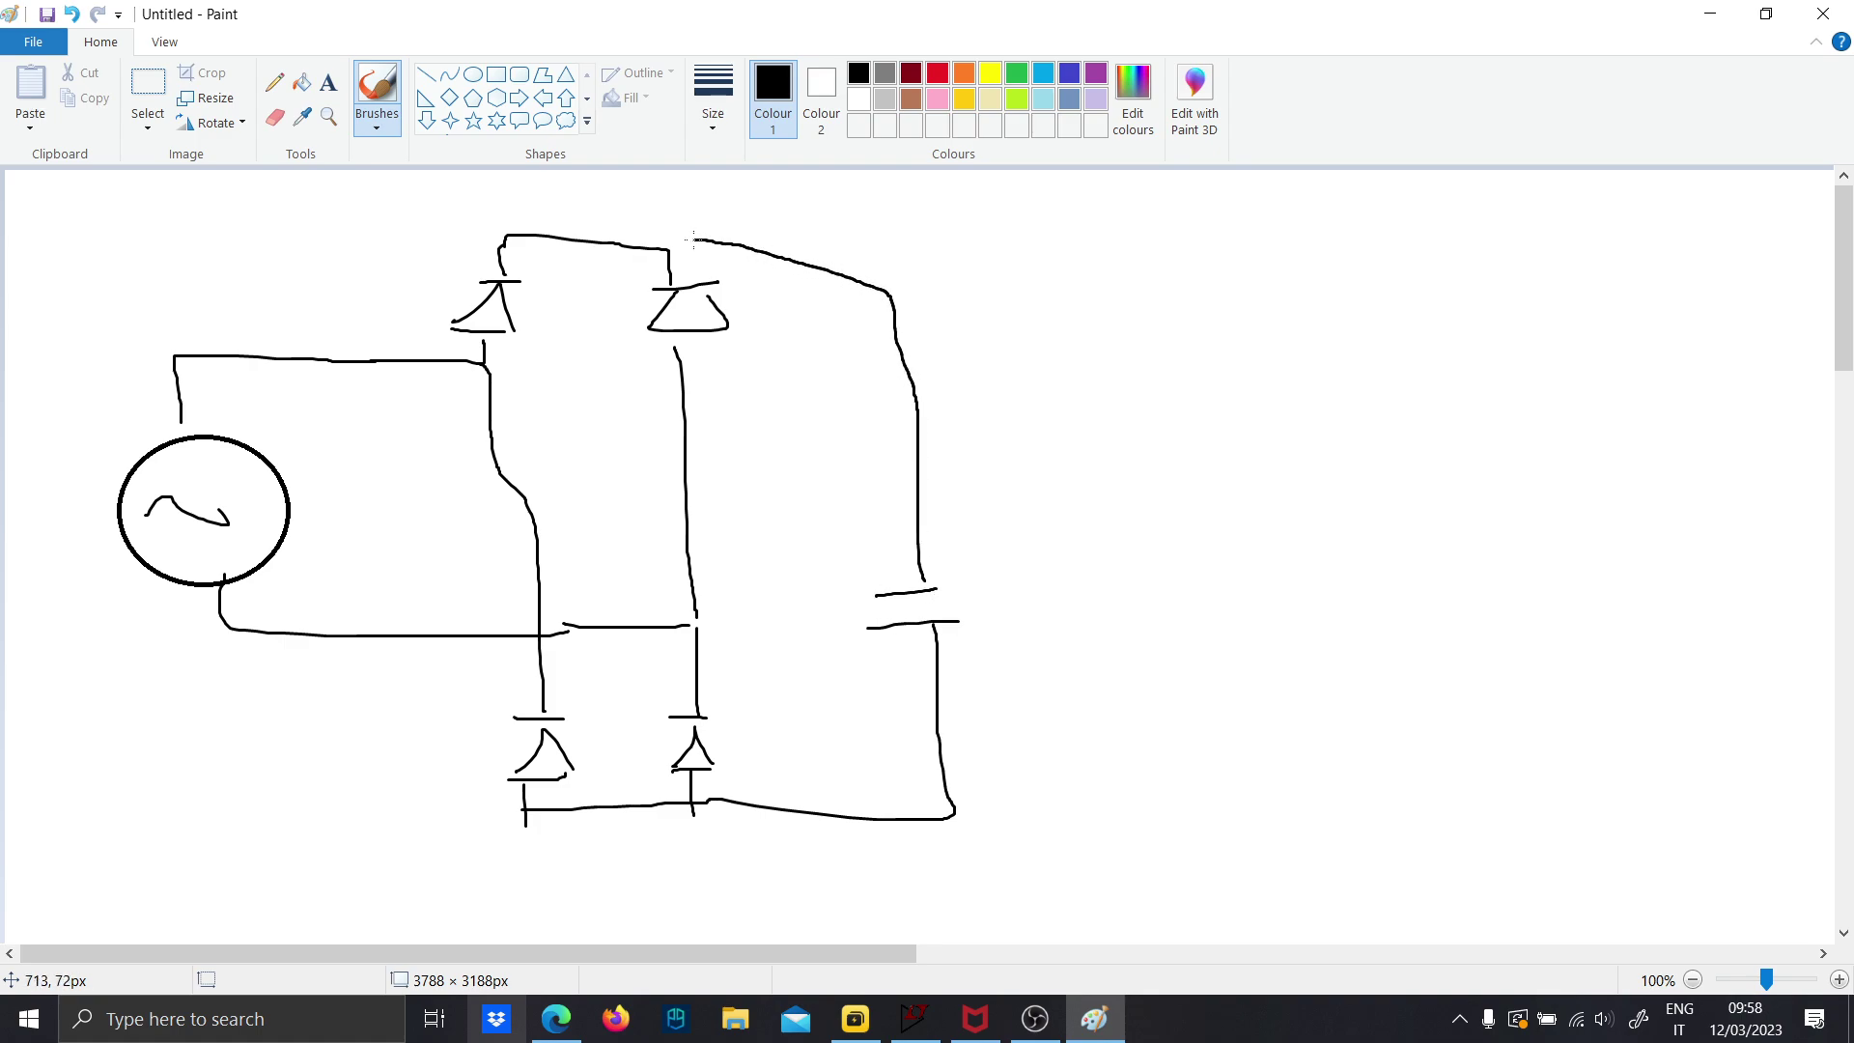
mouse_move(906, 296)
left_mouse_down()
mouse_move(1081, 444)
mouse_move(1123, 520)
mouse_move(1117, 777)
mouse_move(946, 829)
left_mouse_up()
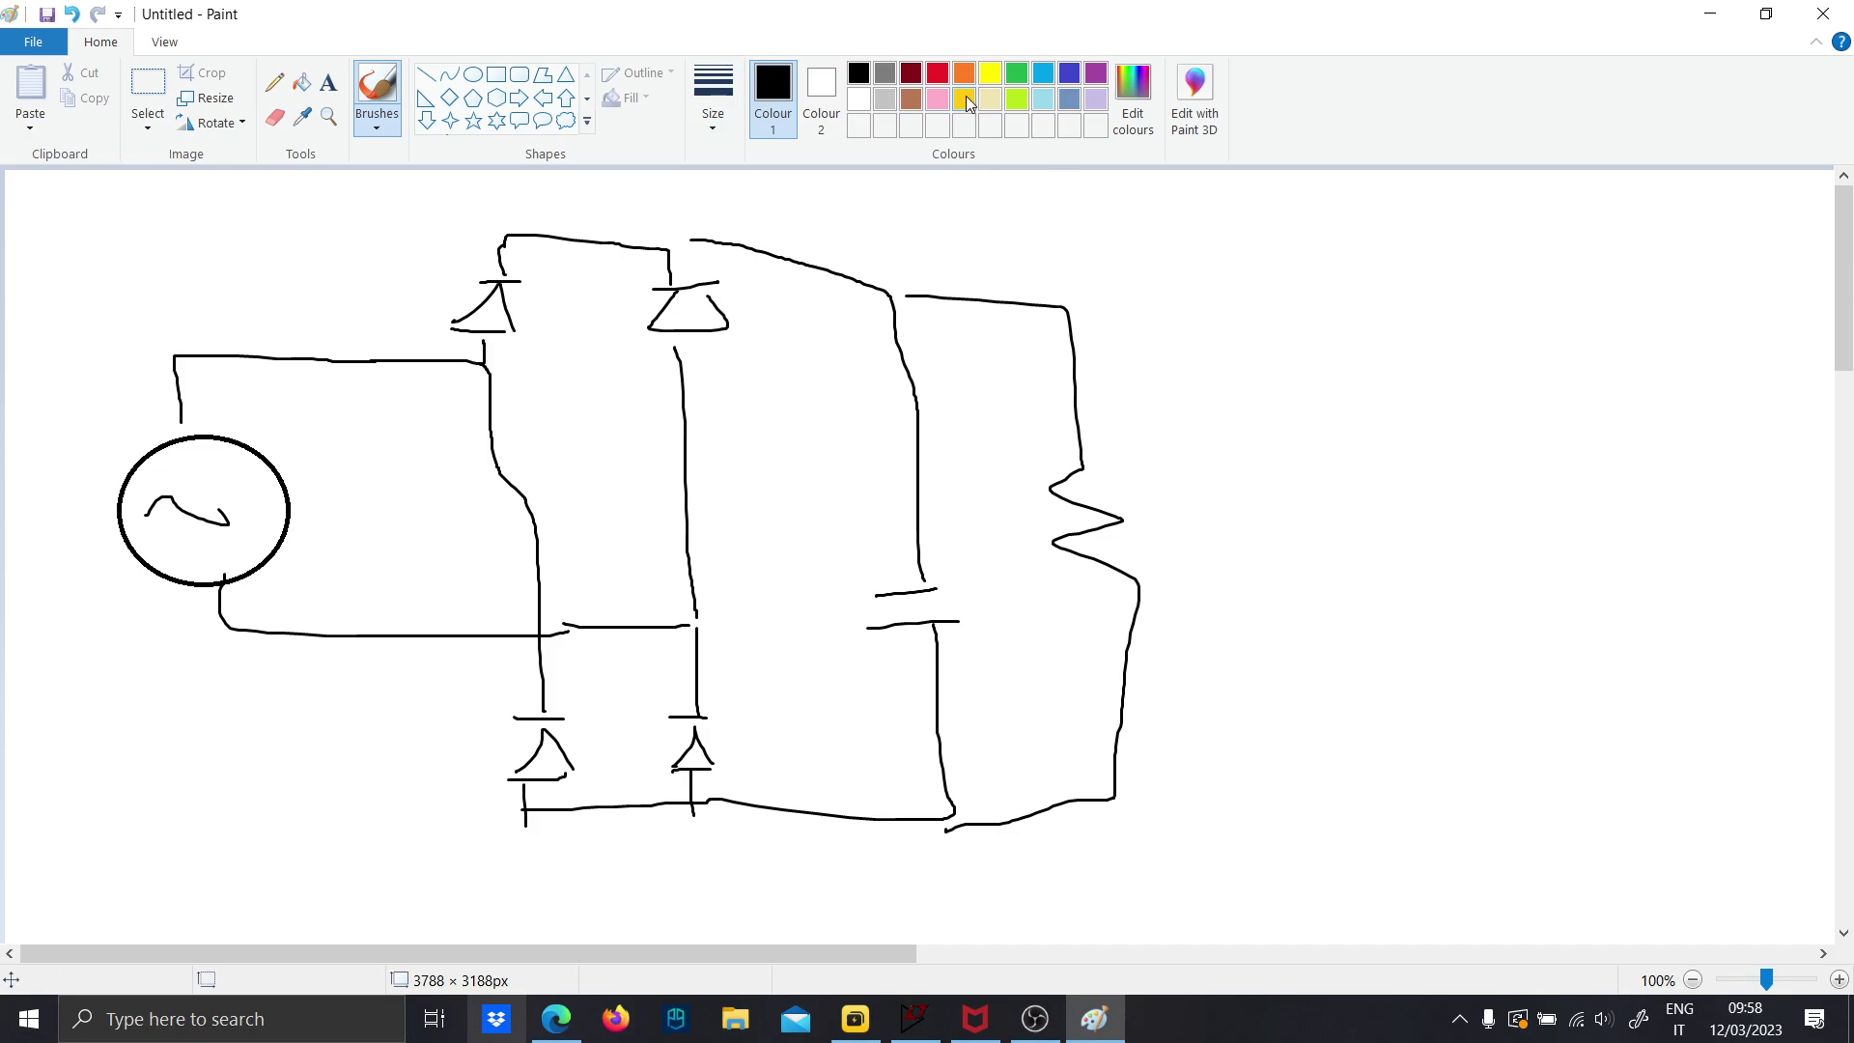
Trace the current path through the bridge in red, with a small red wave mark
left_click(933, 76)
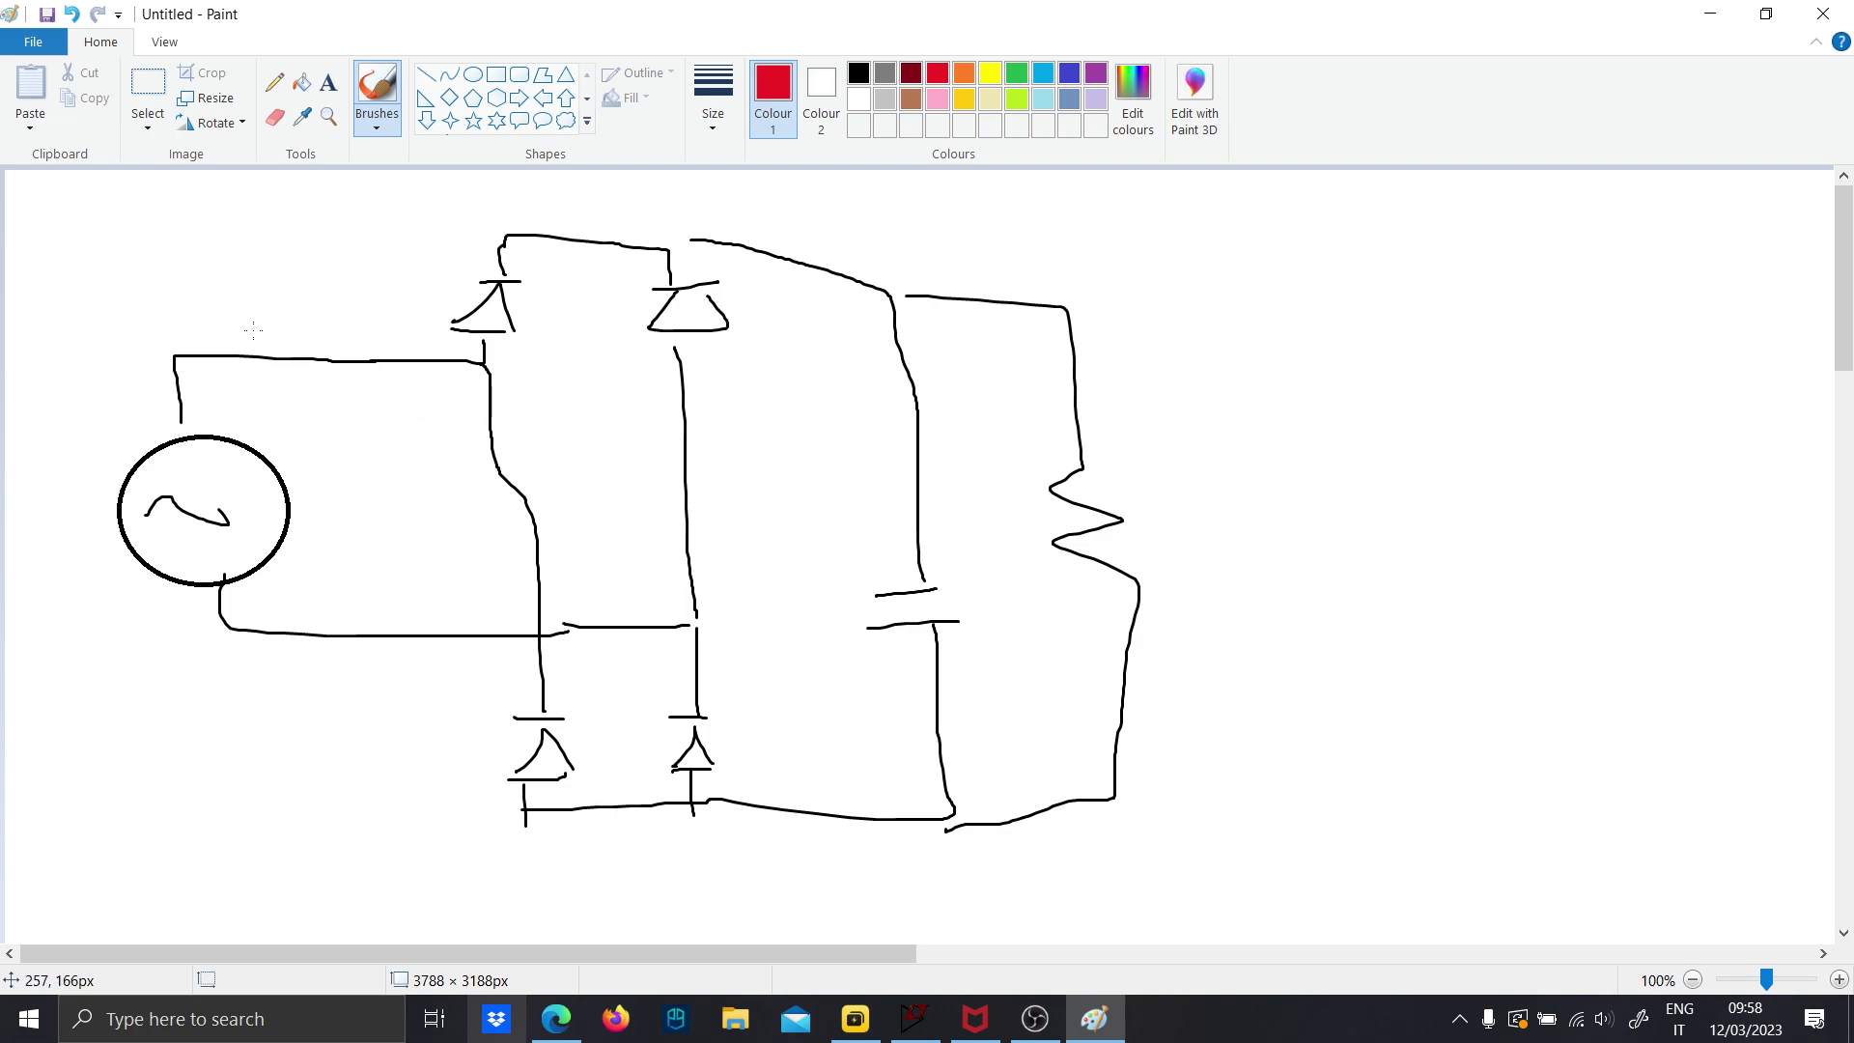
left_click_drag(263, 328, 346, 335)
mouse_move(192, 518)
left_mouse_down()
mouse_move(261, 340)
mouse_move(480, 368)
mouse_move(510, 230)
mouse_move(875, 289)
mouse_move(904, 720)
mouse_move(888, 816)
mouse_move(683, 814)
mouse_move(626, 608)
mouse_move(275, 596)
mouse_move(254, 543)
left_mouse_up()
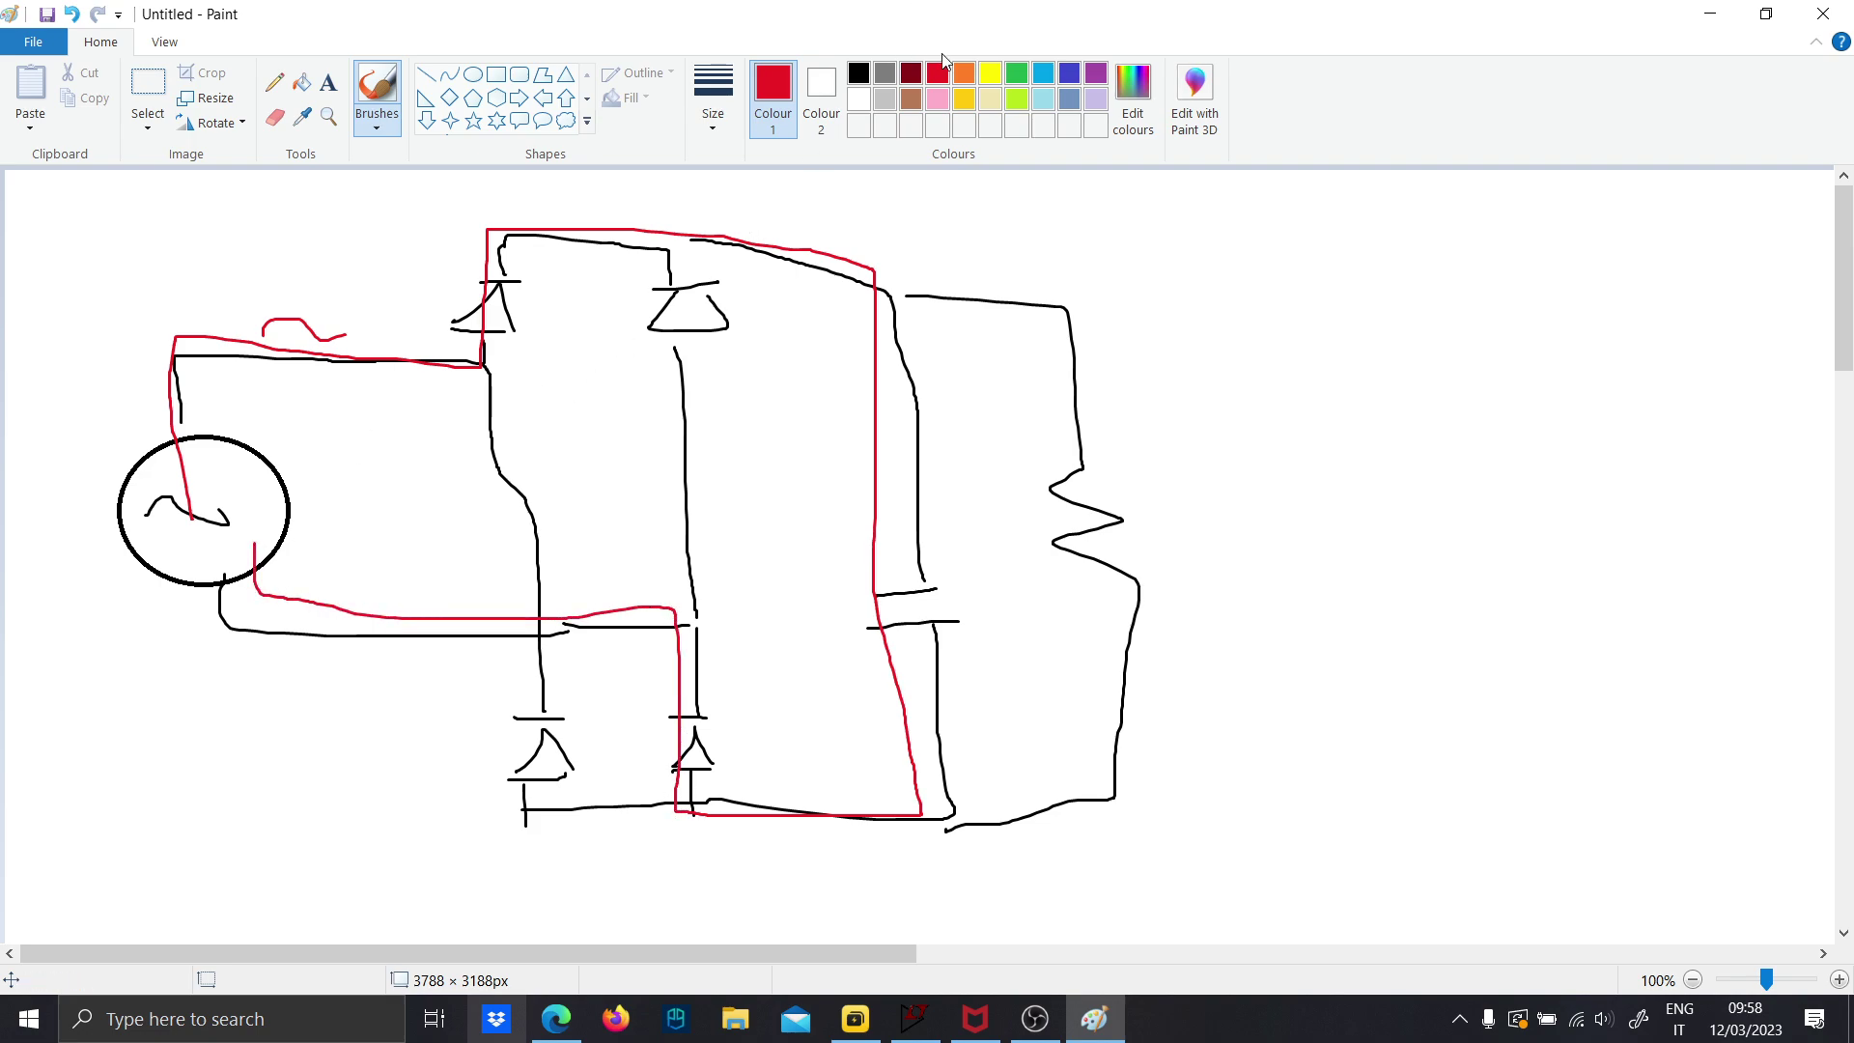
Draw a green rippled output waveform above the load resistor
left_click(1016, 72)
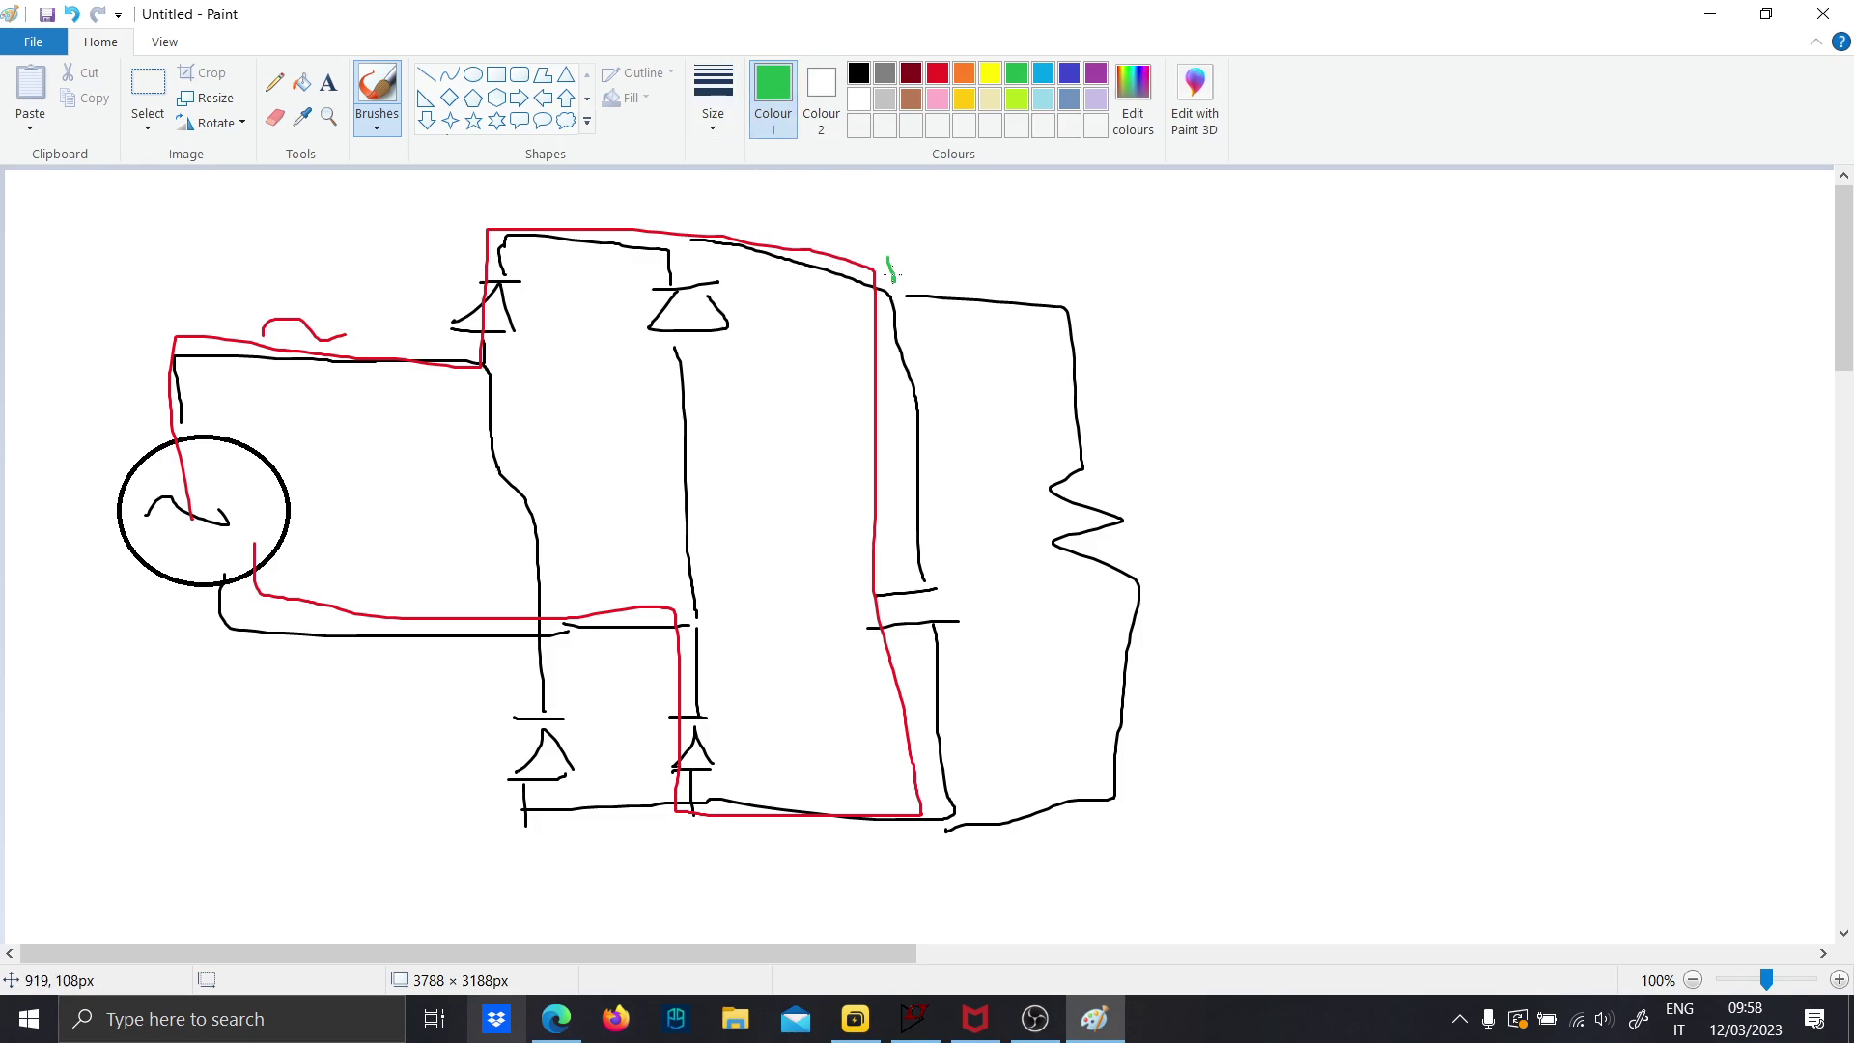
mouse_move(894, 274)
left_mouse_down()
mouse_move(938, 217)
mouse_move(983, 237)
mouse_move(1014, 218)
mouse_move(1103, 242)
mouse_move(1135, 223)
mouse_move(1287, 237)
left_mouse_up()
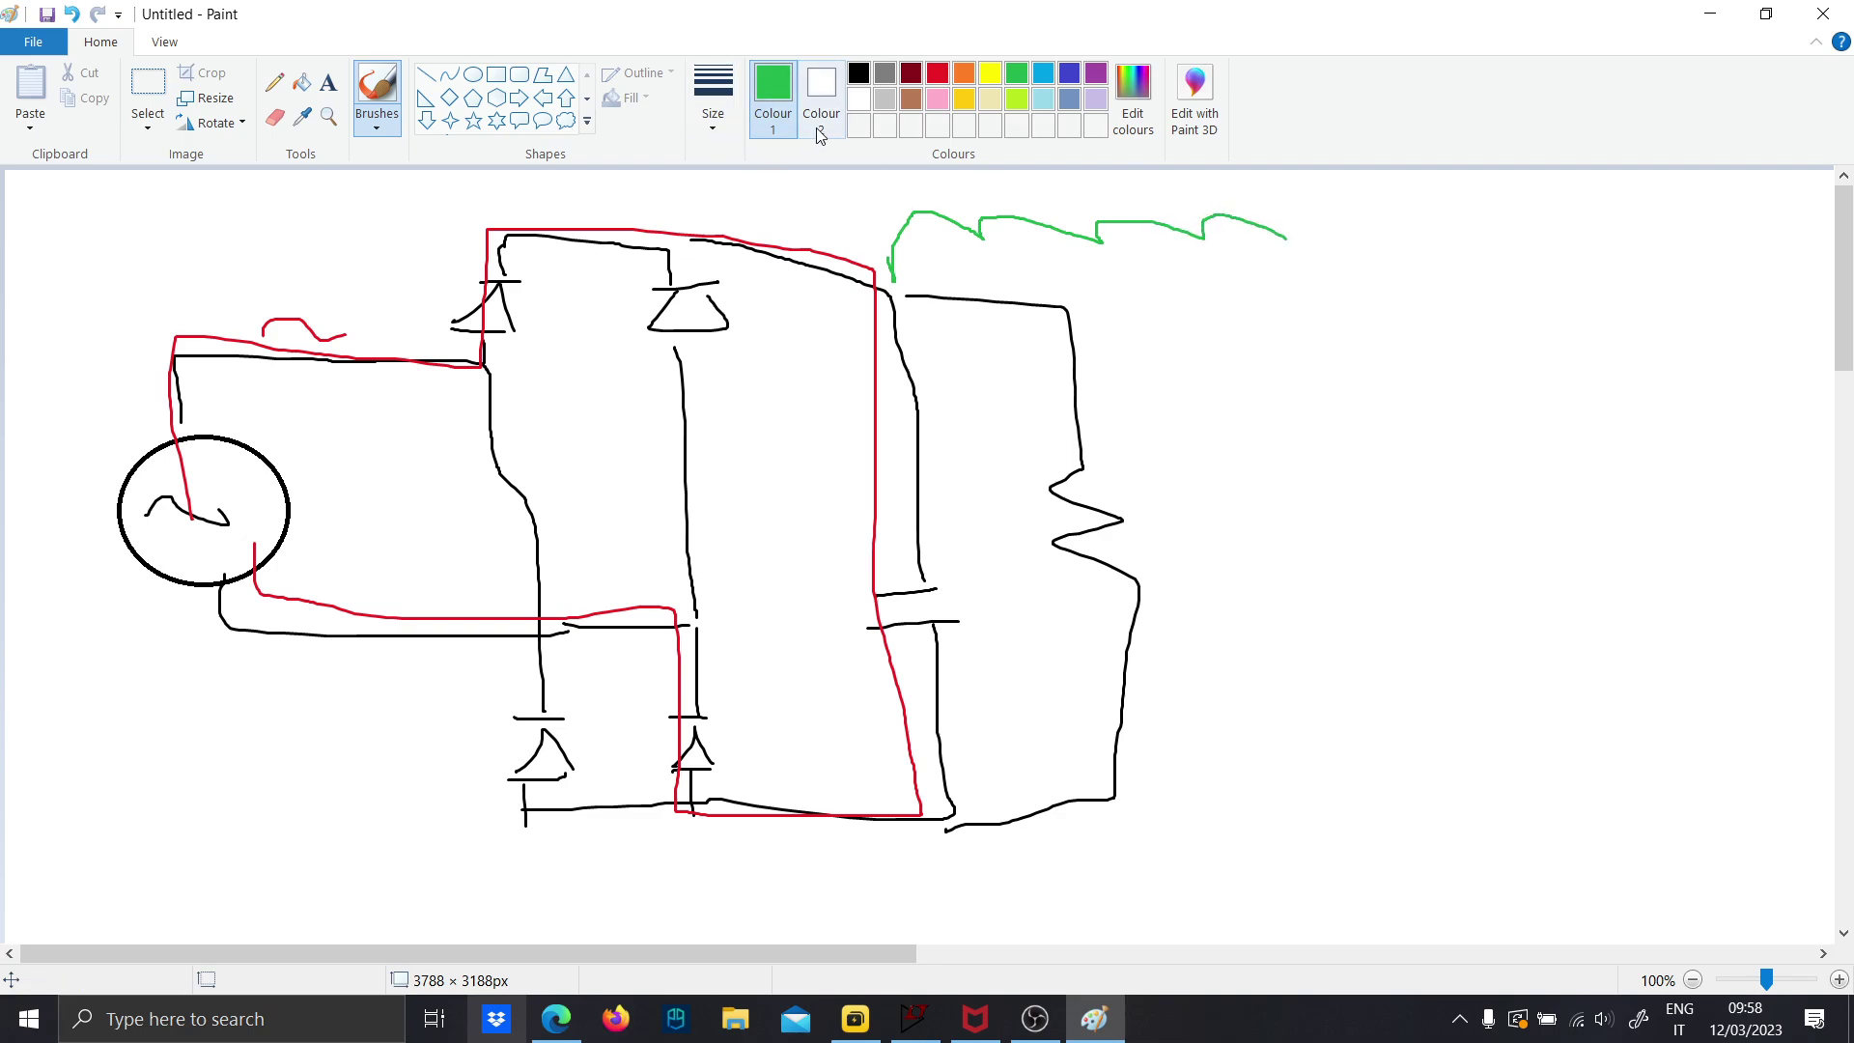
left_click(937, 74)
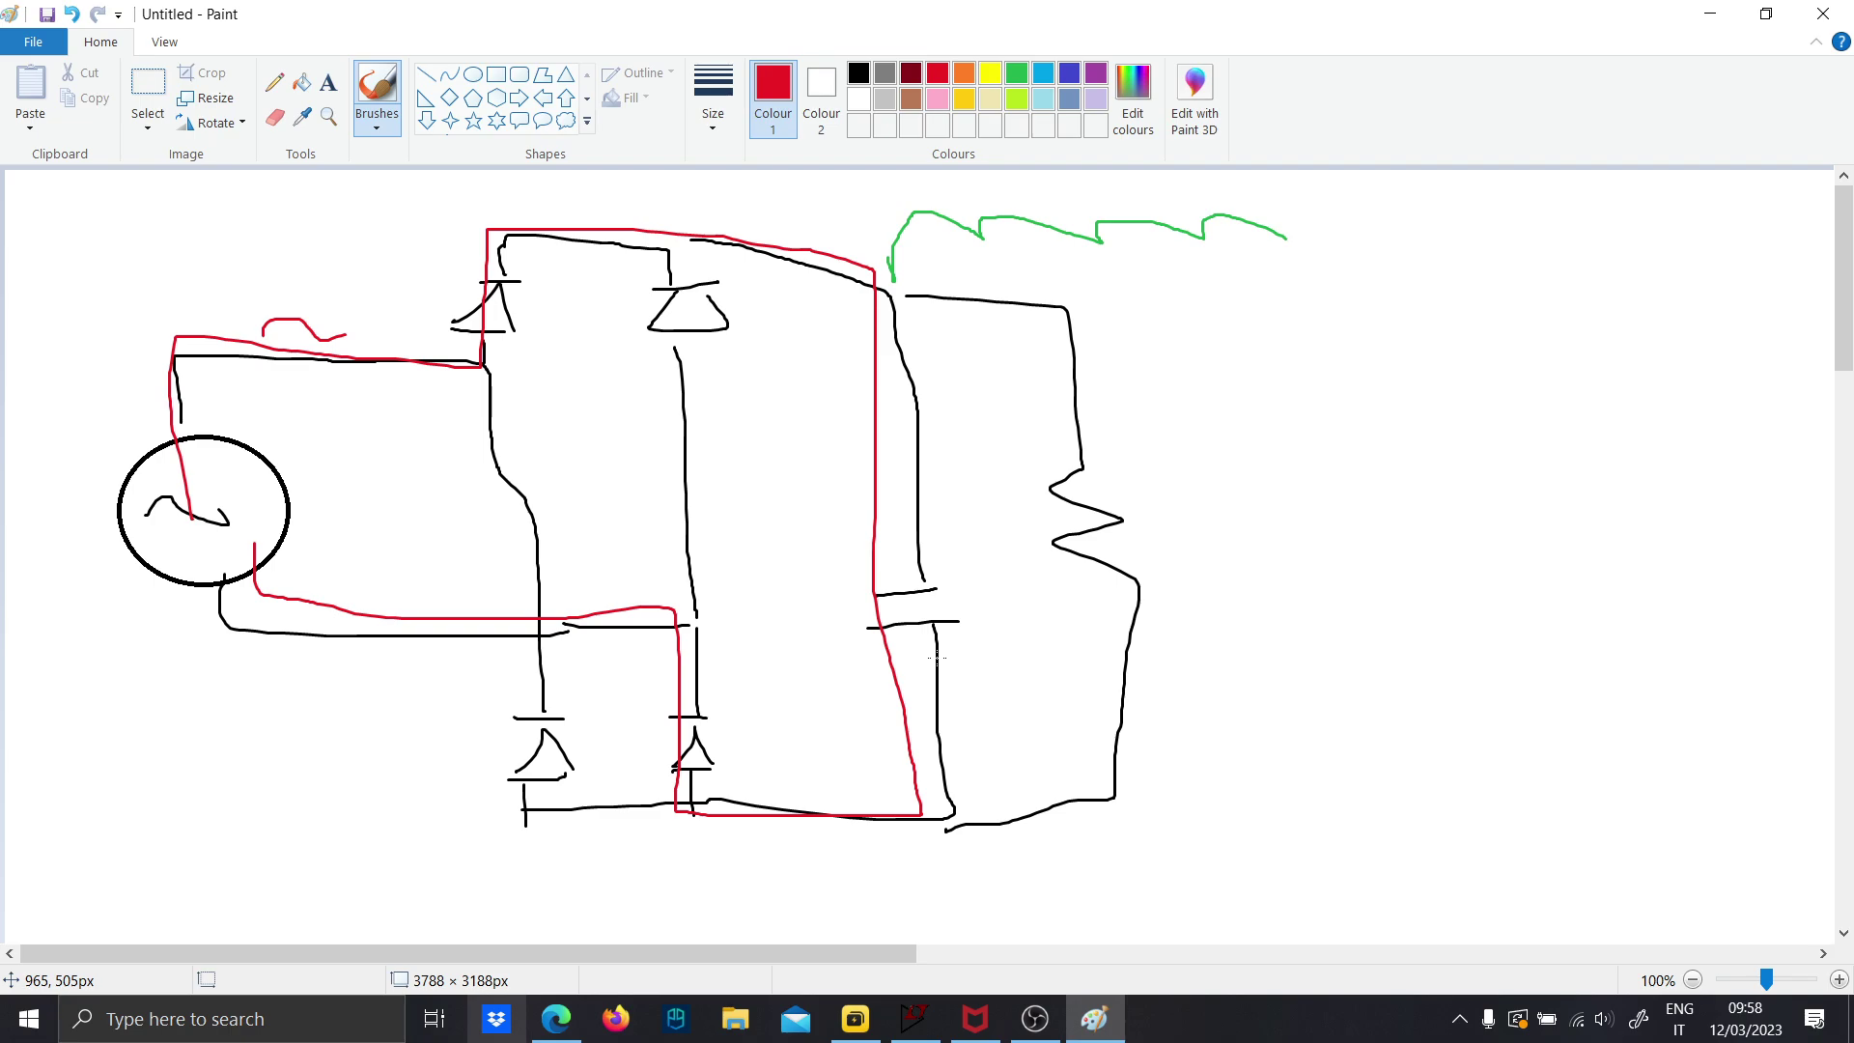
Label the capacitor 100μF and 1nF in red and add an arrow beside the load
mouse_move(964, 633)
left_mouse_down()
mouse_move(954, 666)
mouse_move(1039, 668)
mouse_move(987, 724)
mouse_move(1041, 723)
mouse_move(1058, 699)
left_mouse_up()
left_click_drag(1046, 708, 1056, 707)
left_click_drag(960, 331, 940, 248)
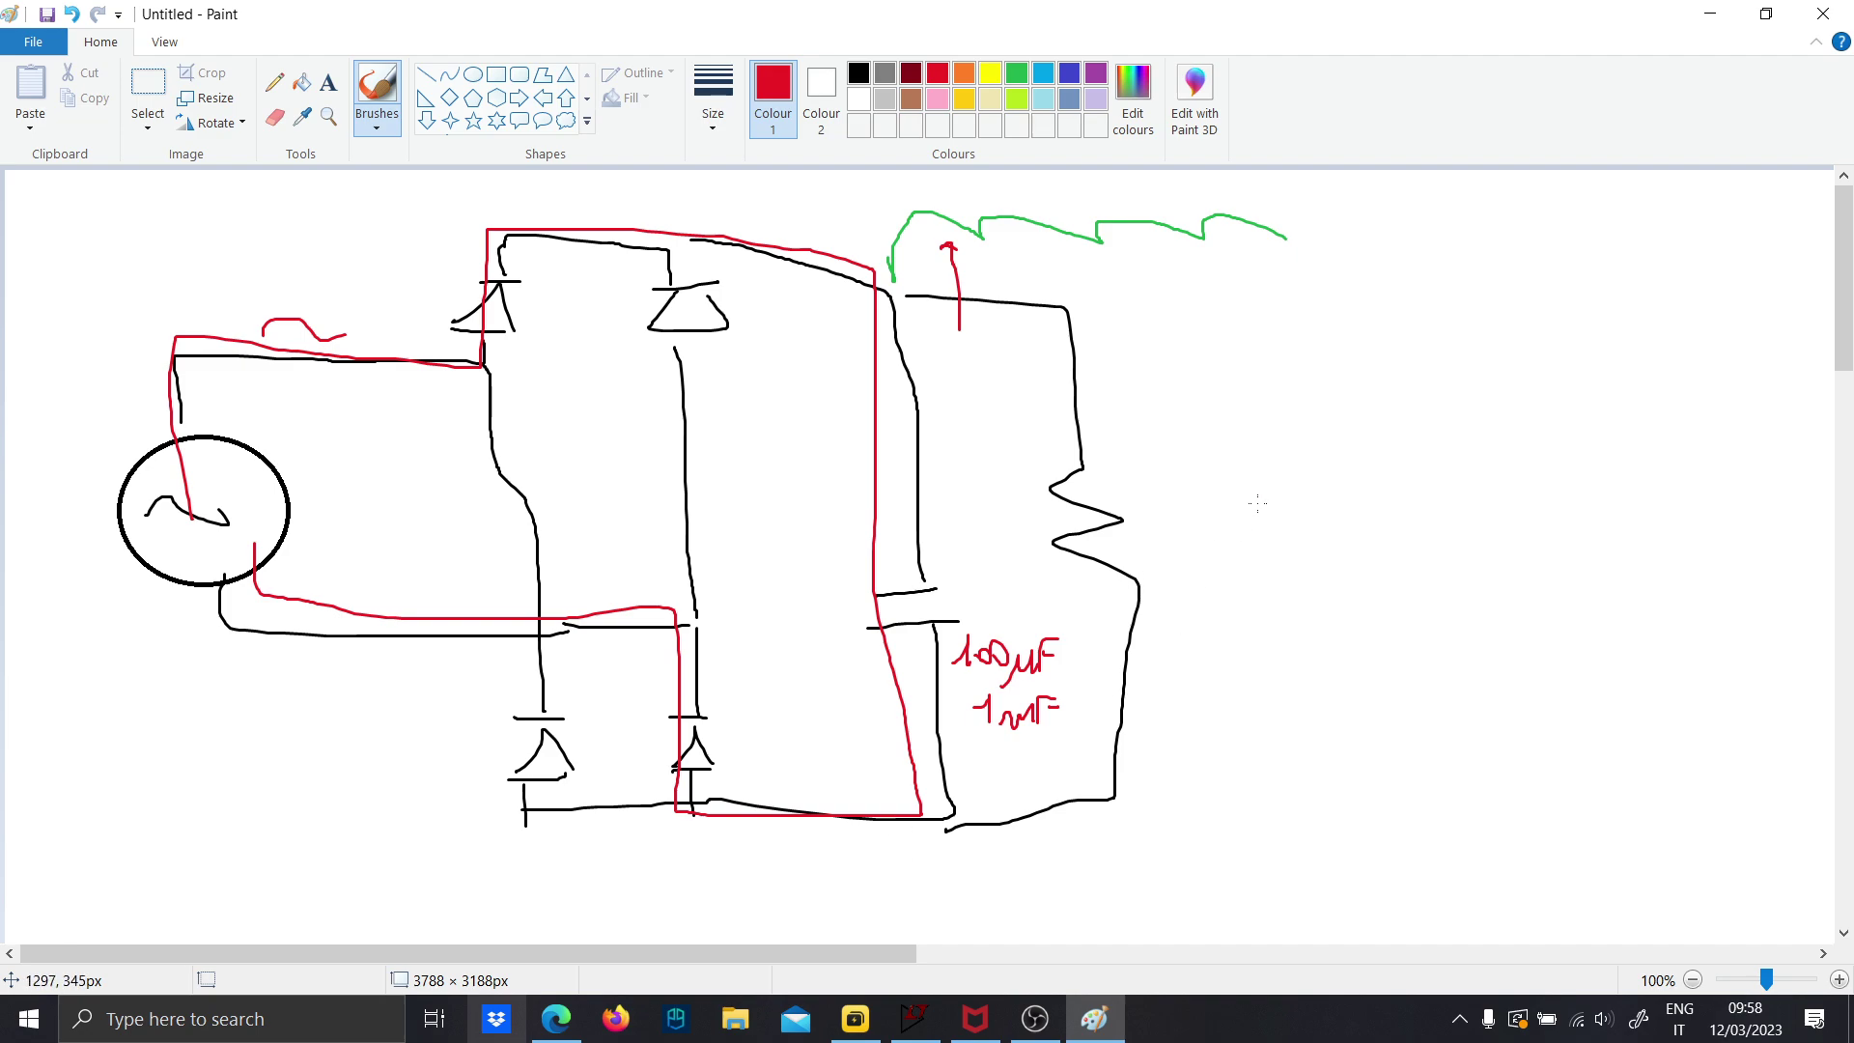
Sketch a rectified arch waveform and a sine with a green smoothed ripple overlay
mouse_move(1258, 504)
left_mouse_down()
mouse_move(1501, 533)
mouse_move(1606, 499)
left_mouse_up()
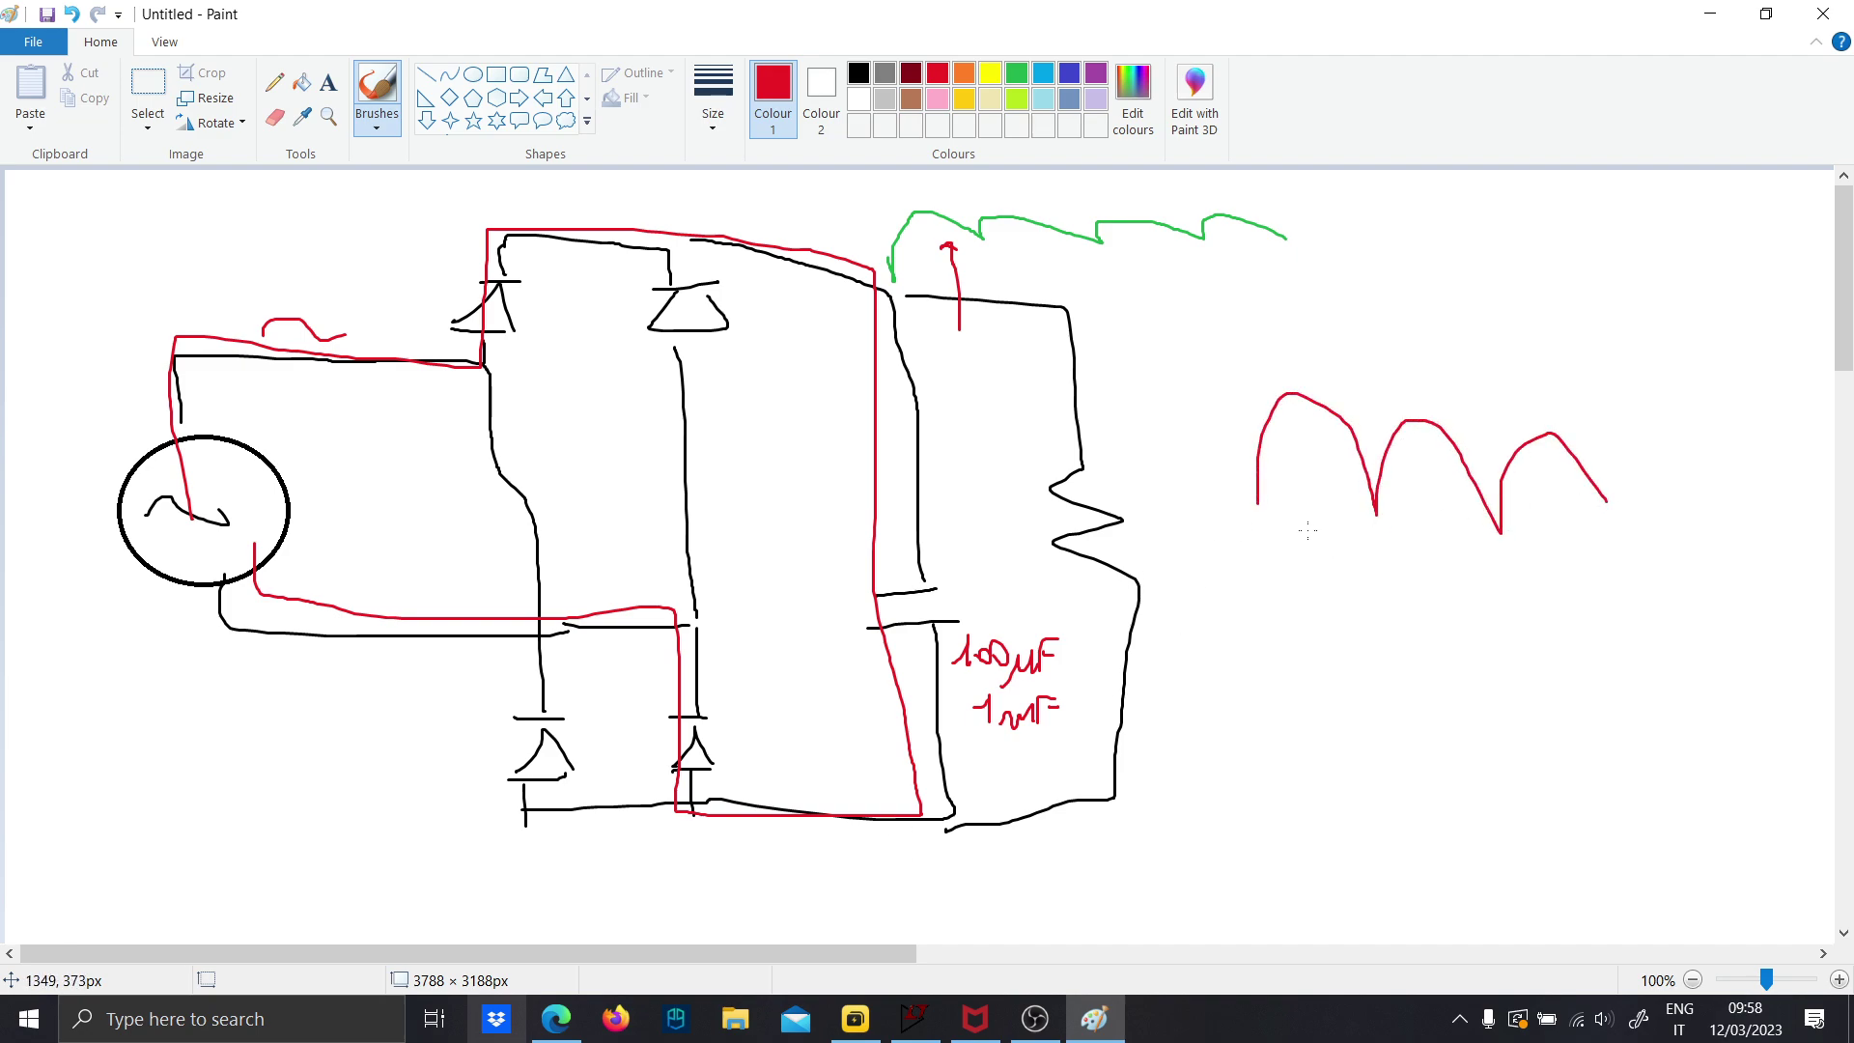
mouse_move(1246, 688)
left_mouse_down()
mouse_move(1629, 726)
mouse_move(1702, 684)
left_mouse_up()
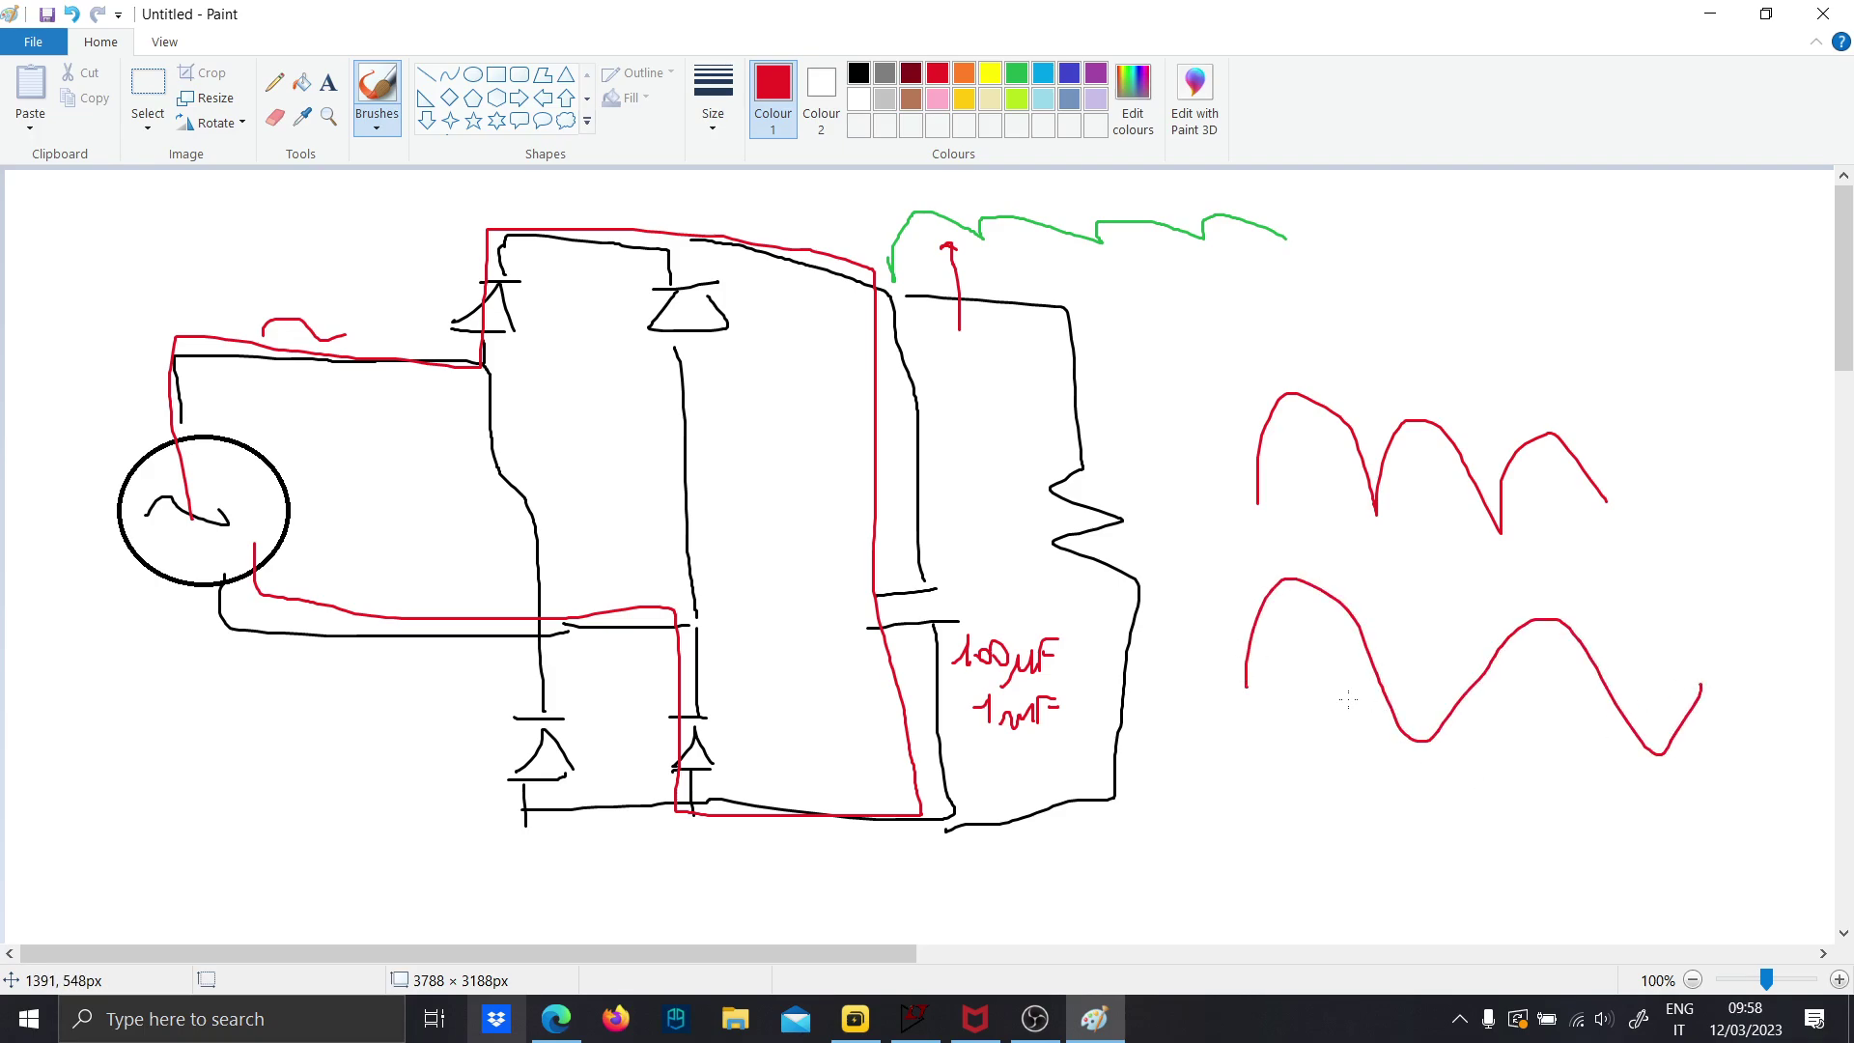
left_click(1016, 73)
mouse_move(1240, 719)
left_mouse_down()
mouse_move(1289, 601)
mouse_move(1405, 630)
mouse_move(1661, 603)
left_mouse_up()
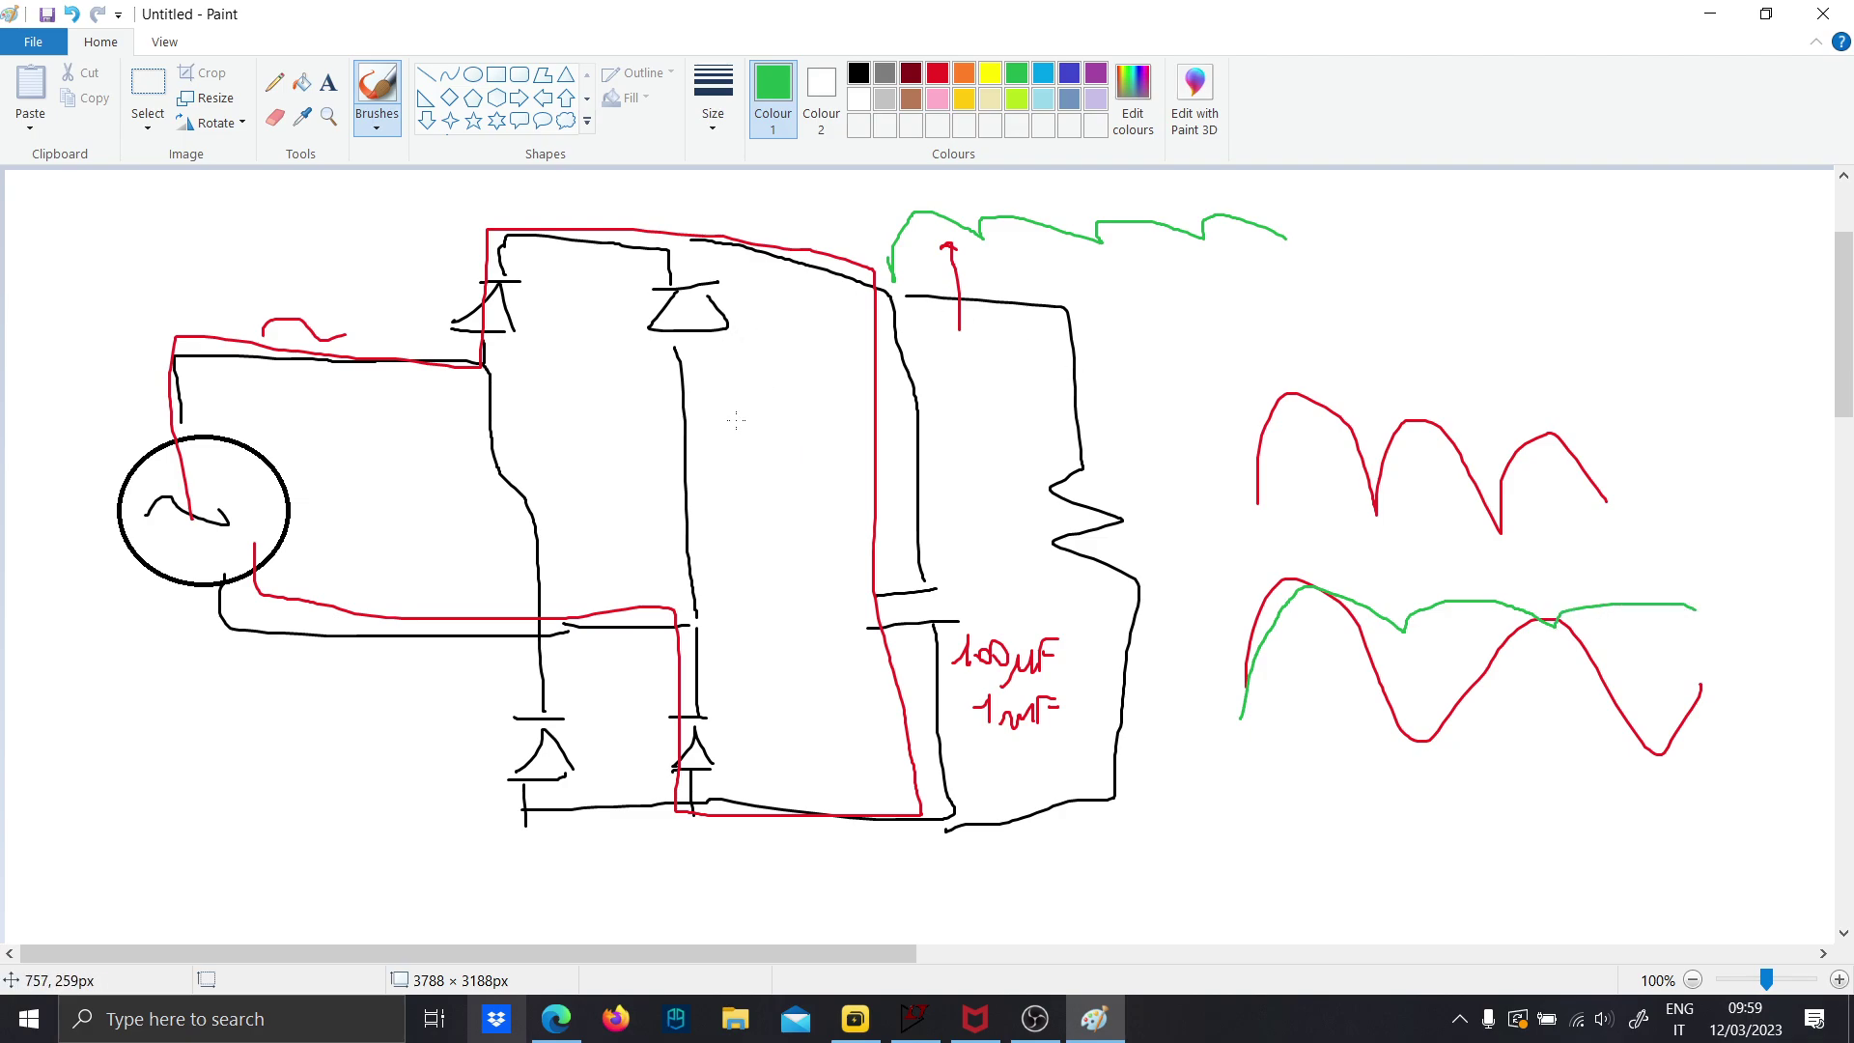
scroll(733, 423, "down", 2, "ctrl")
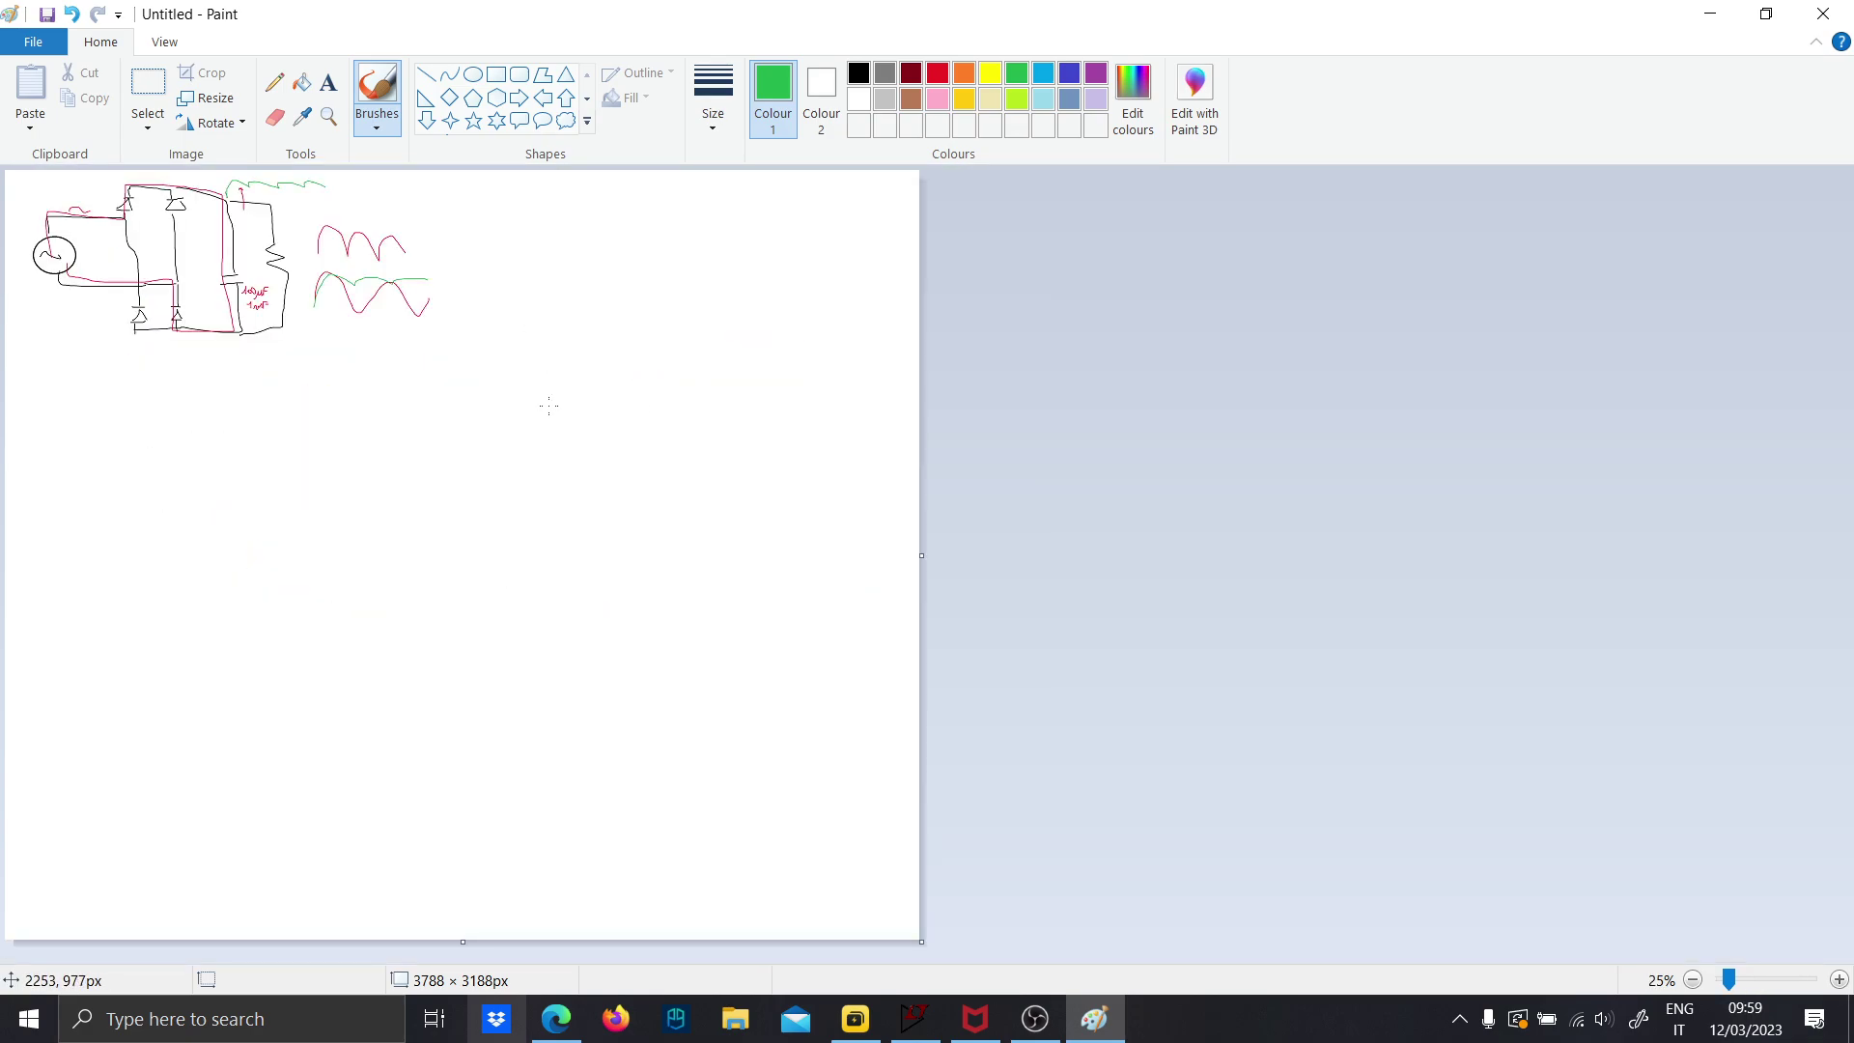
scroll(541, 401, "up", 1, "ctrl")
scroll(356, 257, "down", 3)
scroll(357, 258, "up", 3)
scroll(357, 289, "up", 1, "ctrl")
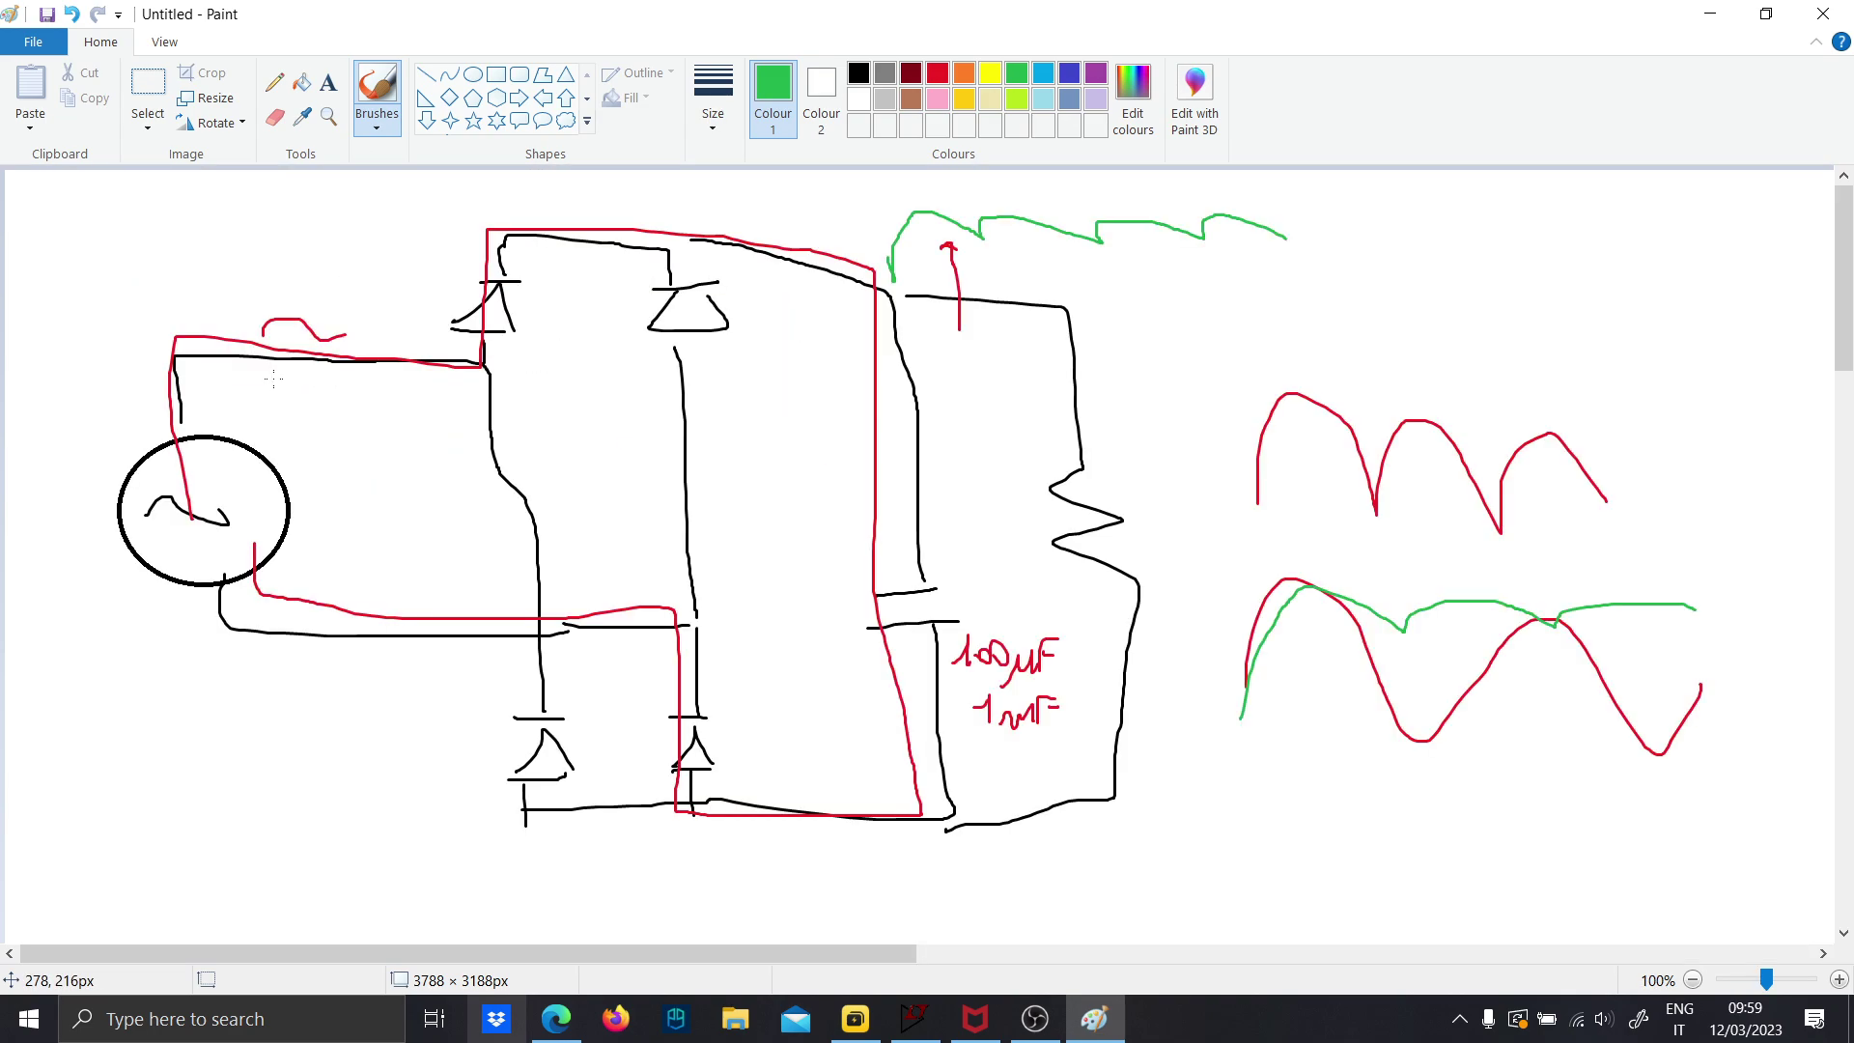
scroll(357, 367, "down", 3)
scroll(366, 378, "up", 3)
left_click(859, 77)
Below the first sketch, draw a large source circle labelled AC and a small oval beside it
scroll(394, 344, "down", 10)
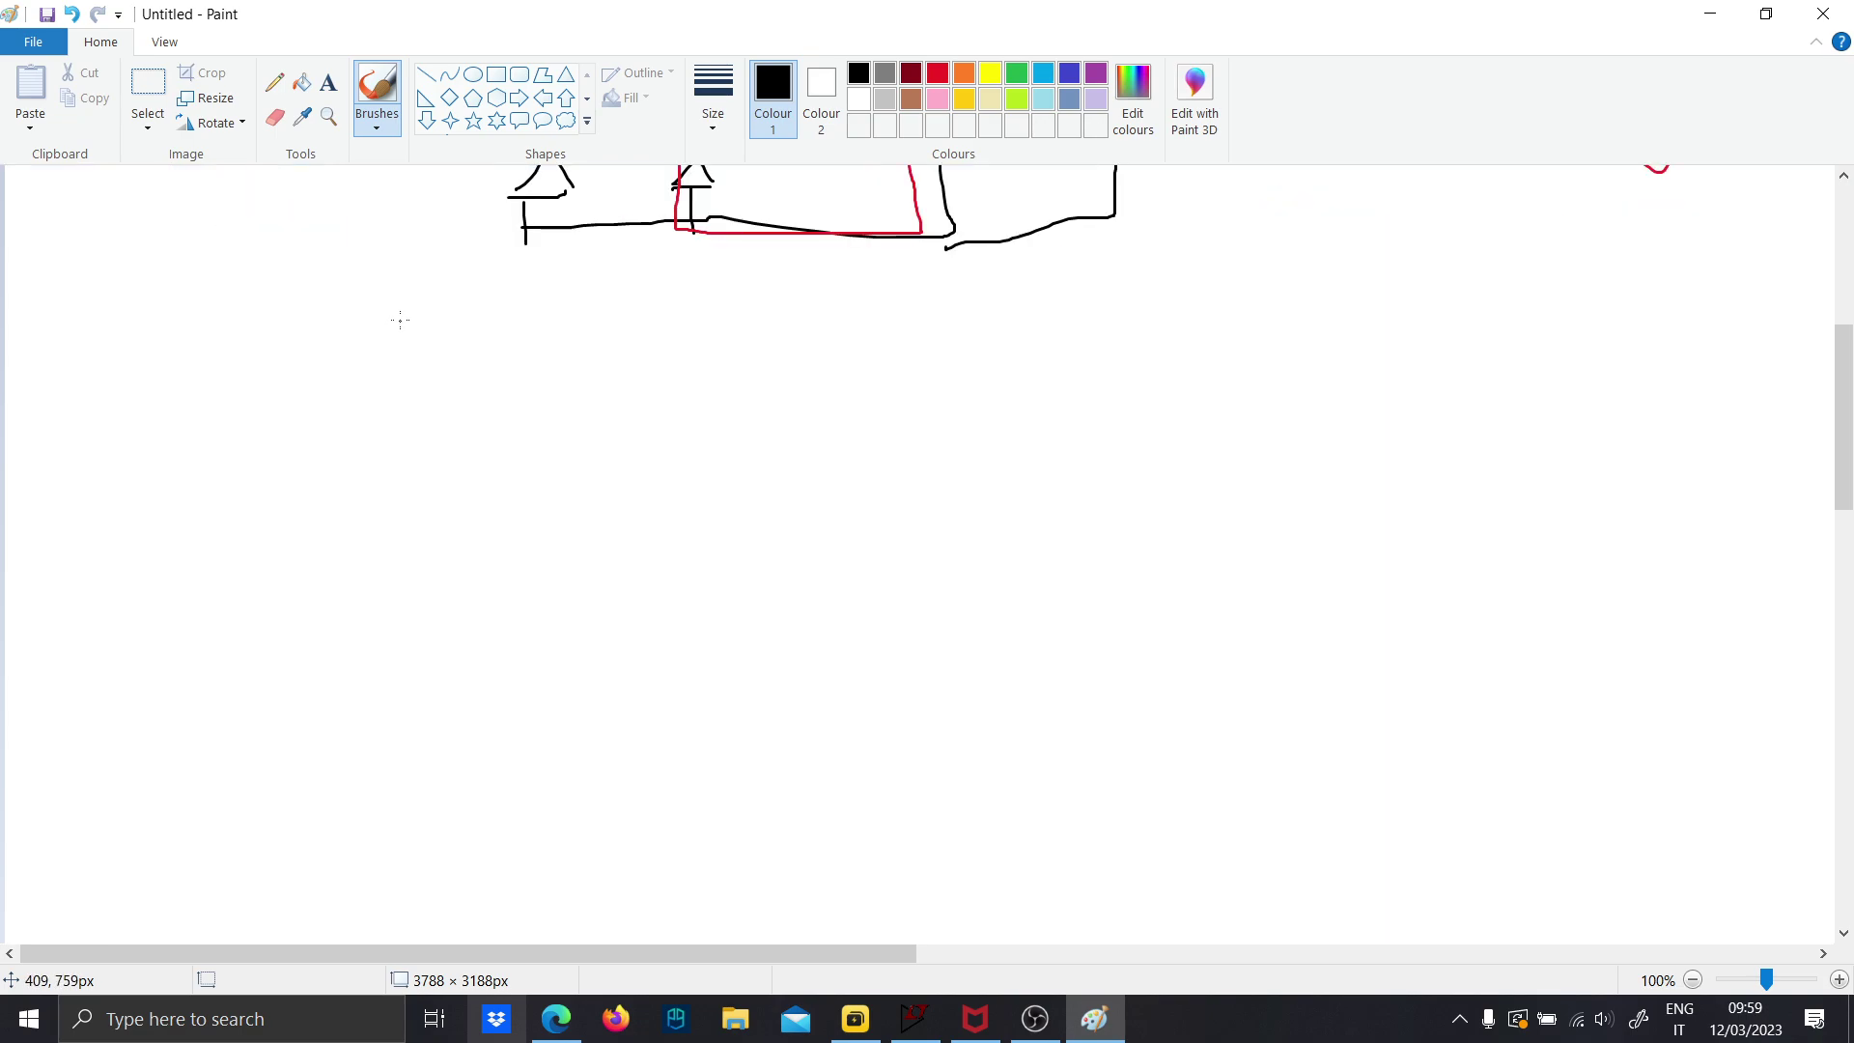
left_click(474, 75)
left_click_drag(132, 379, 366, 569)
left_click_drag(522, 465, 535, 499)
left_click(384, 92)
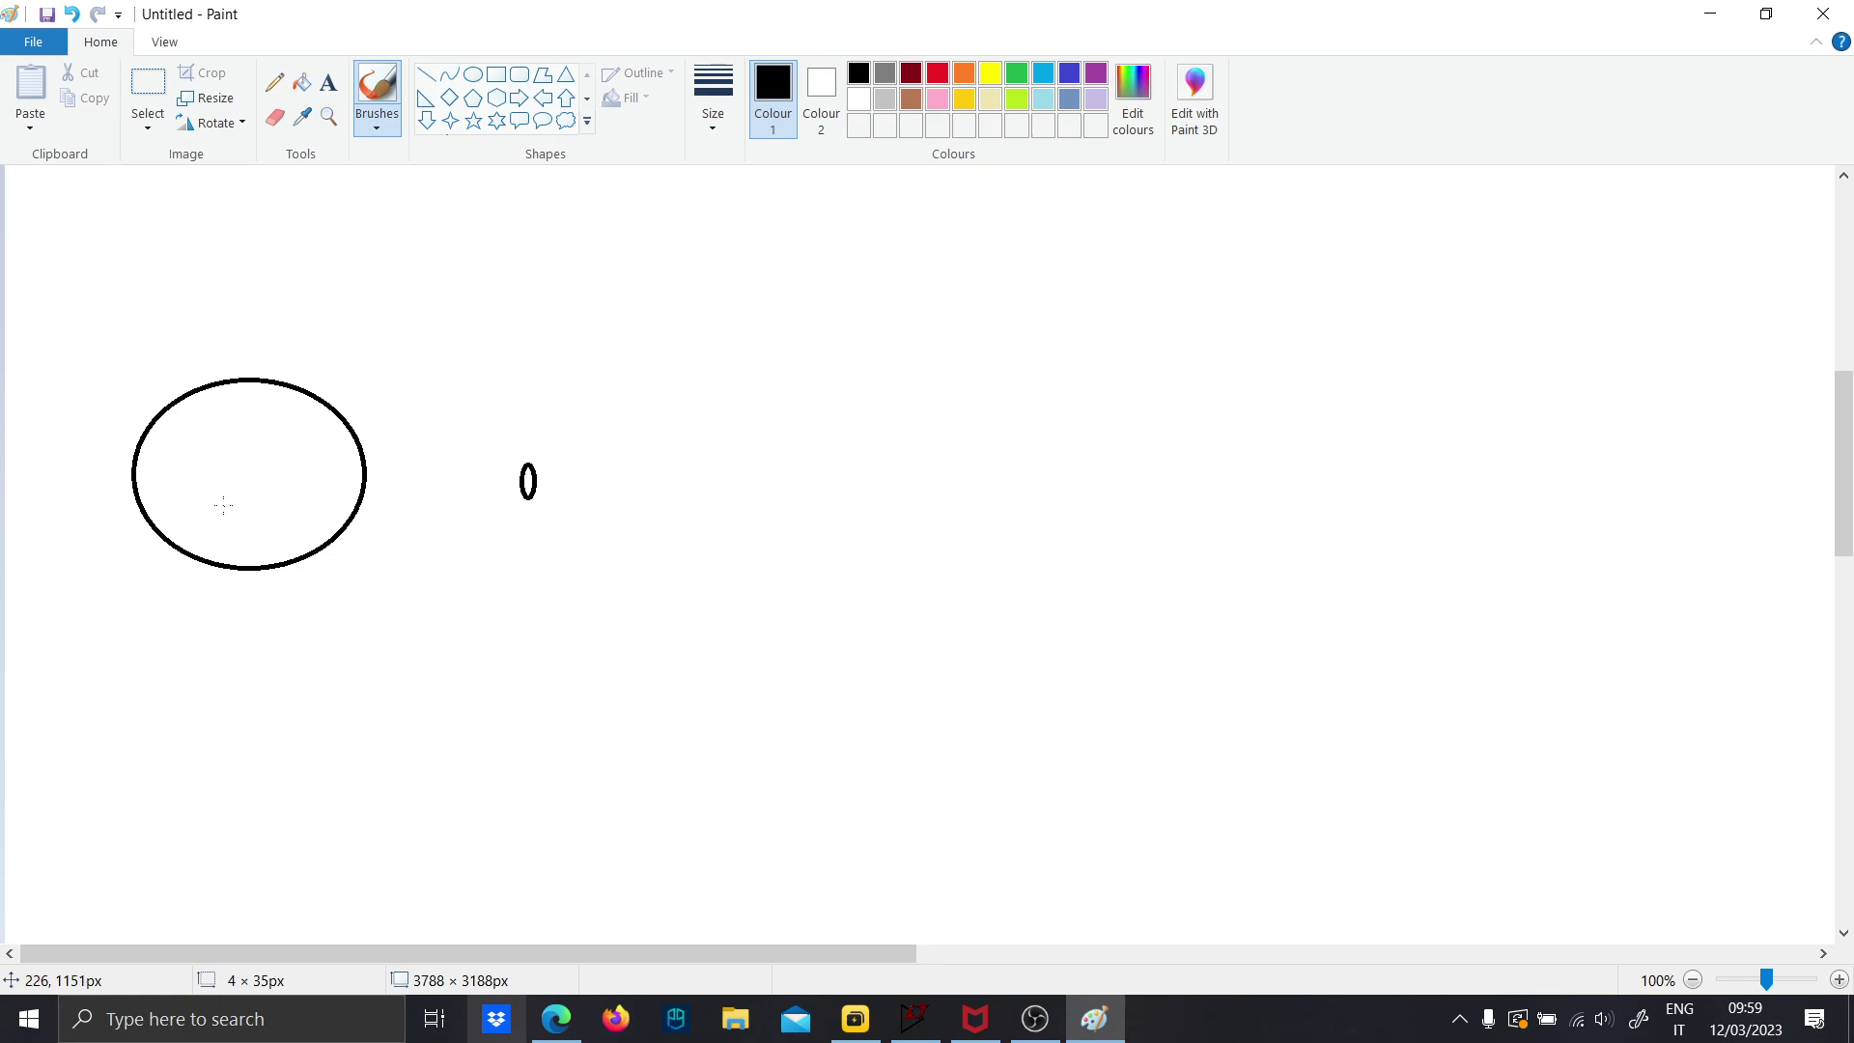
mouse_move(223, 505)
left_mouse_down()
mouse_move(249, 495)
mouse_move(249, 466)
left_mouse_up()
left_click_drag(271, 463, 285, 493)
Draw the wires and junction loops forming the four-diode bridge layout
mouse_move(286, 326)
left_mouse_down()
mouse_move(691, 365)
mouse_move(721, 307)
mouse_move(682, 201)
mouse_move(973, 313)
mouse_move(895, 336)
mouse_move(906, 556)
left_mouse_up()
mouse_move(254, 576)
left_mouse_down()
mouse_move(246, 643)
mouse_move(674, 661)
left_mouse_up()
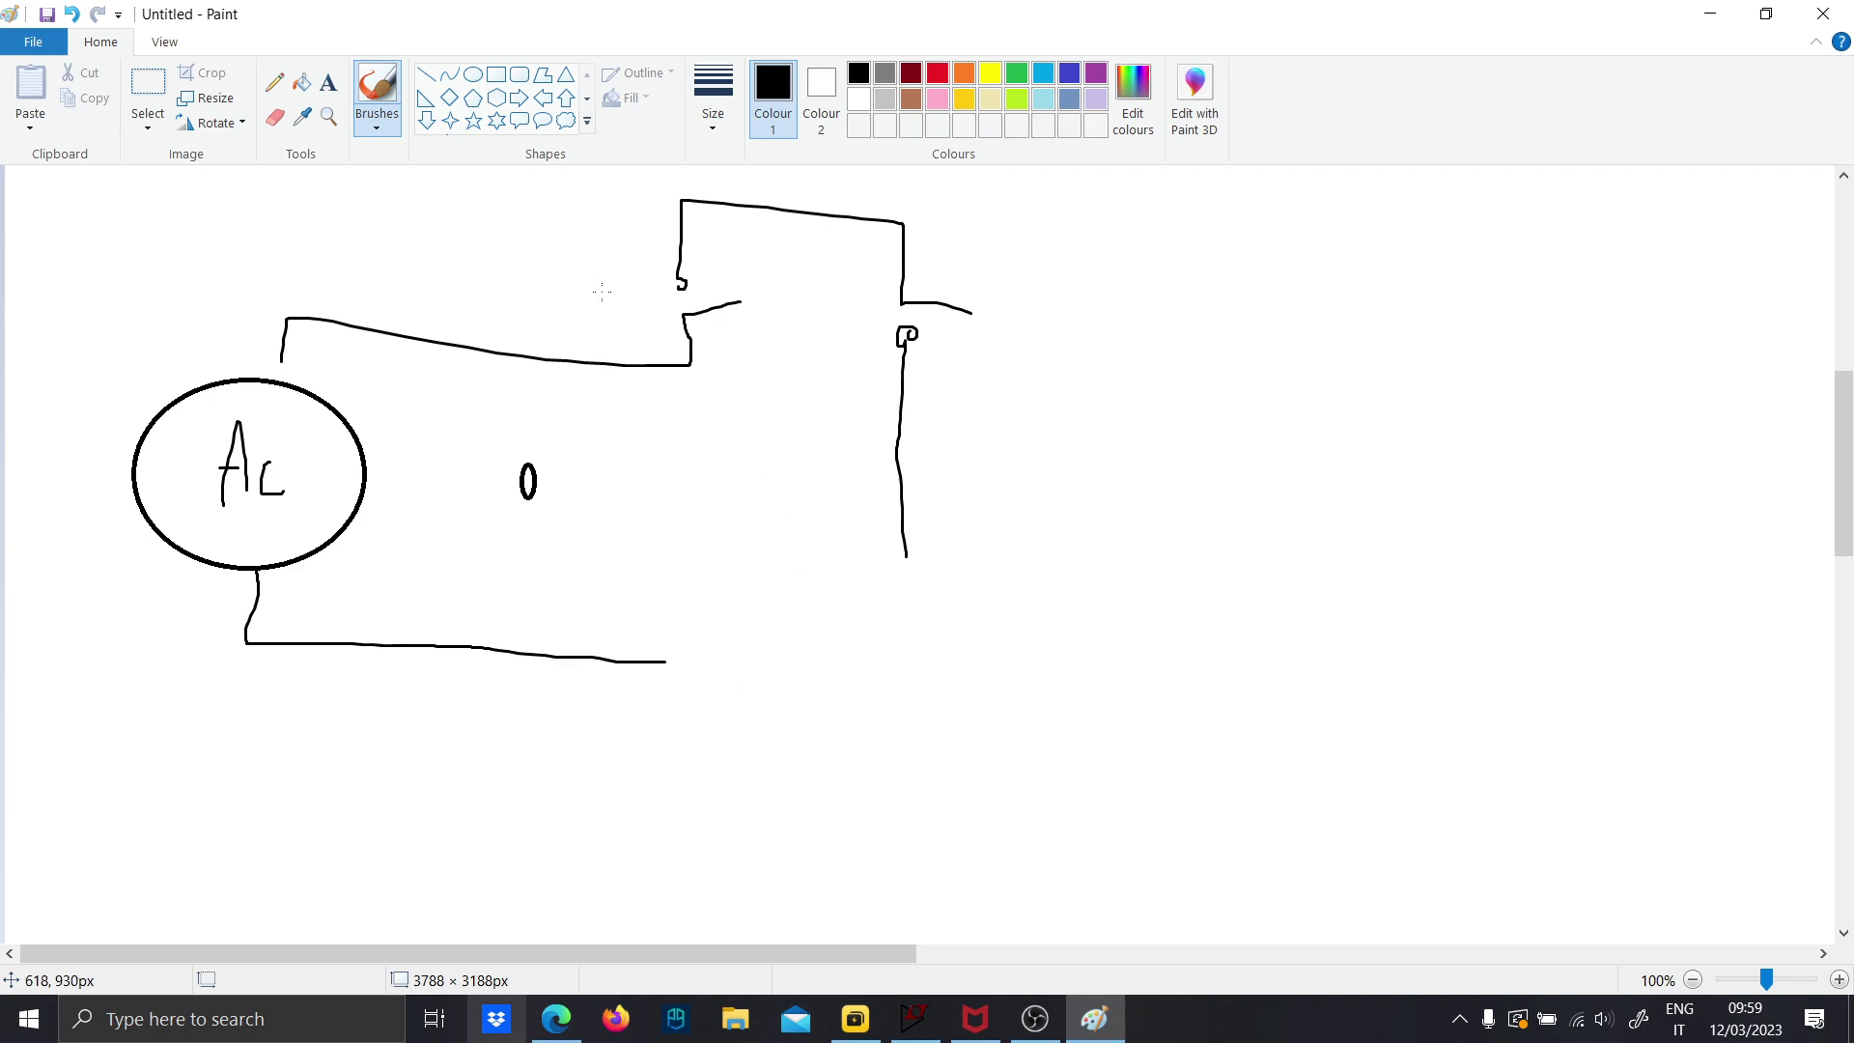
left_click_drag(601, 293, 678, 299)
left_click_drag(864, 687, 812, 688)
mouse_move(878, 619)
left_mouse_down()
mouse_move(965, 706)
mouse_move(883, 719)
mouse_move(867, 785)
left_mouse_up()
mouse_move(691, 665)
left_mouse_down()
mouse_move(869, 660)
mouse_move(881, 635)
left_mouse_up()
mouse_move(696, 362)
left_mouse_down()
mouse_move(687, 608)
mouse_move(708, 668)
mouse_move(691, 780)
mouse_move(744, 797)
mouse_move(678, 821)
mouse_move(852, 861)
mouse_move(875, 788)
left_mouse_up()
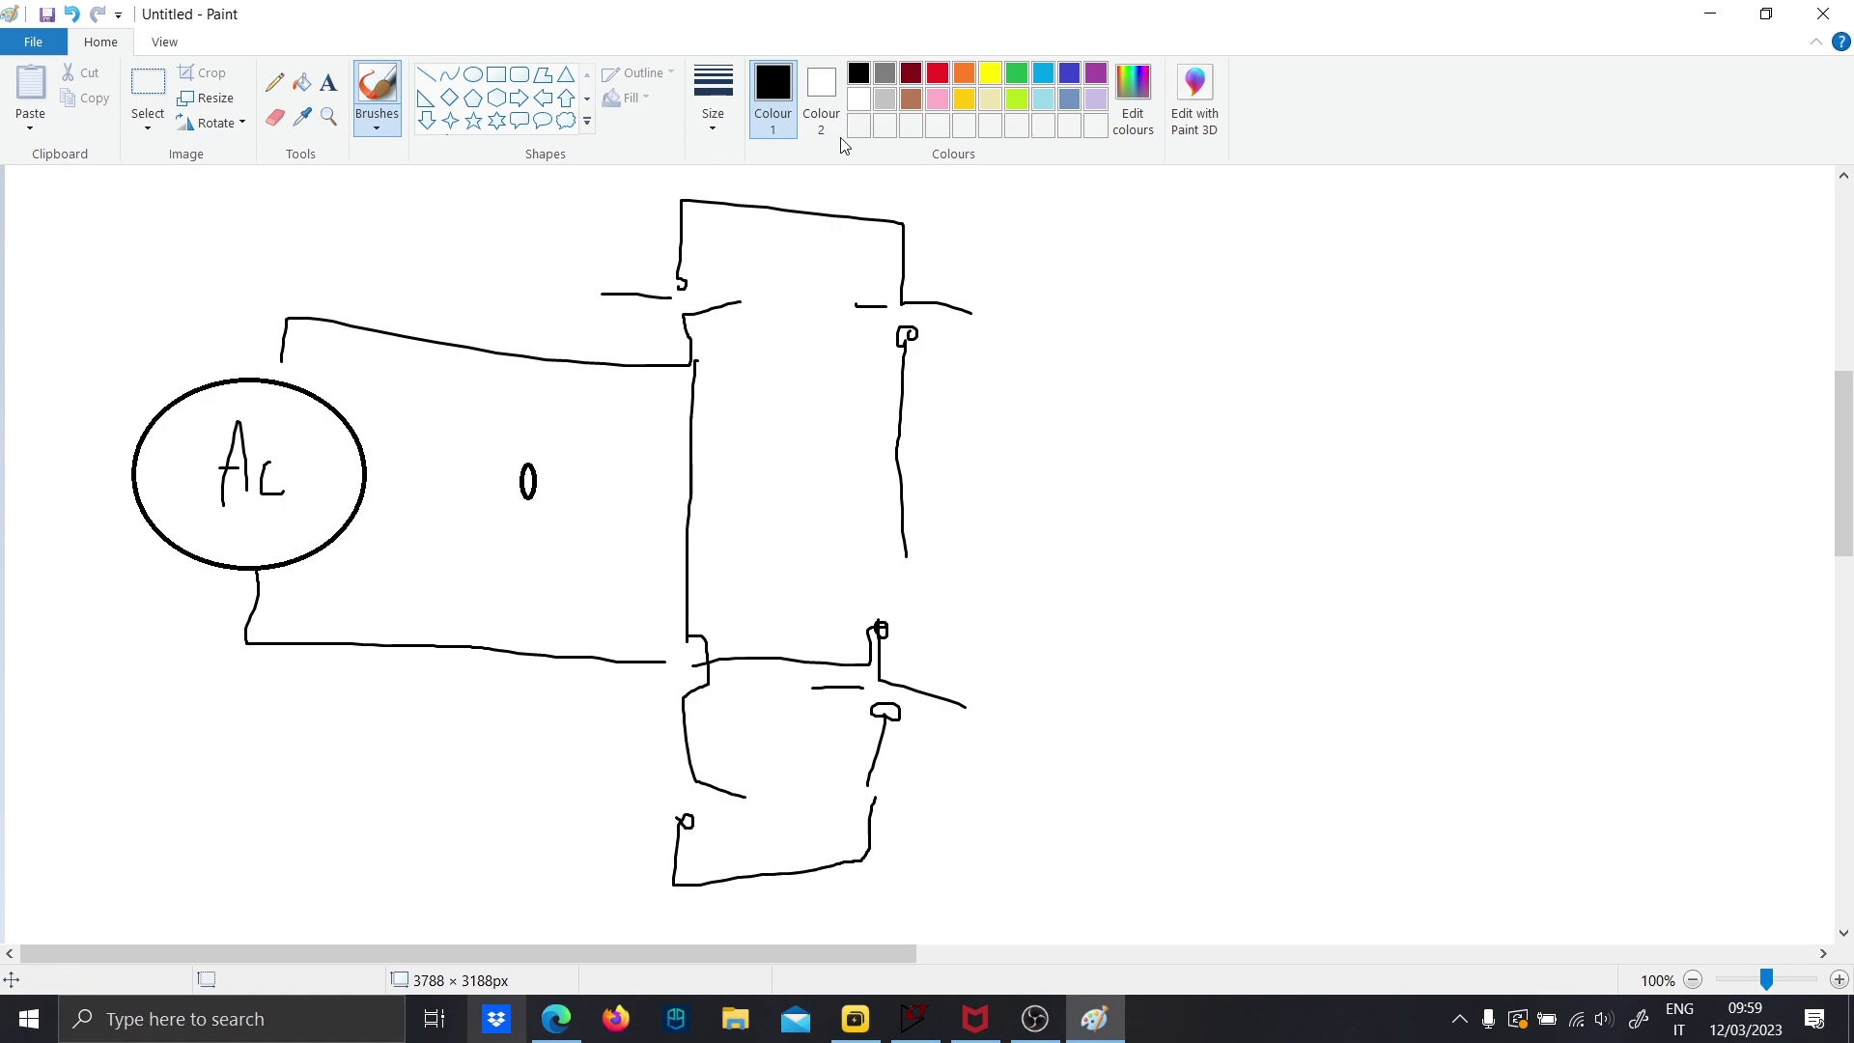
Ring the top, right, bottom and lower-left diode junctions with red ovals
left_click(474, 75)
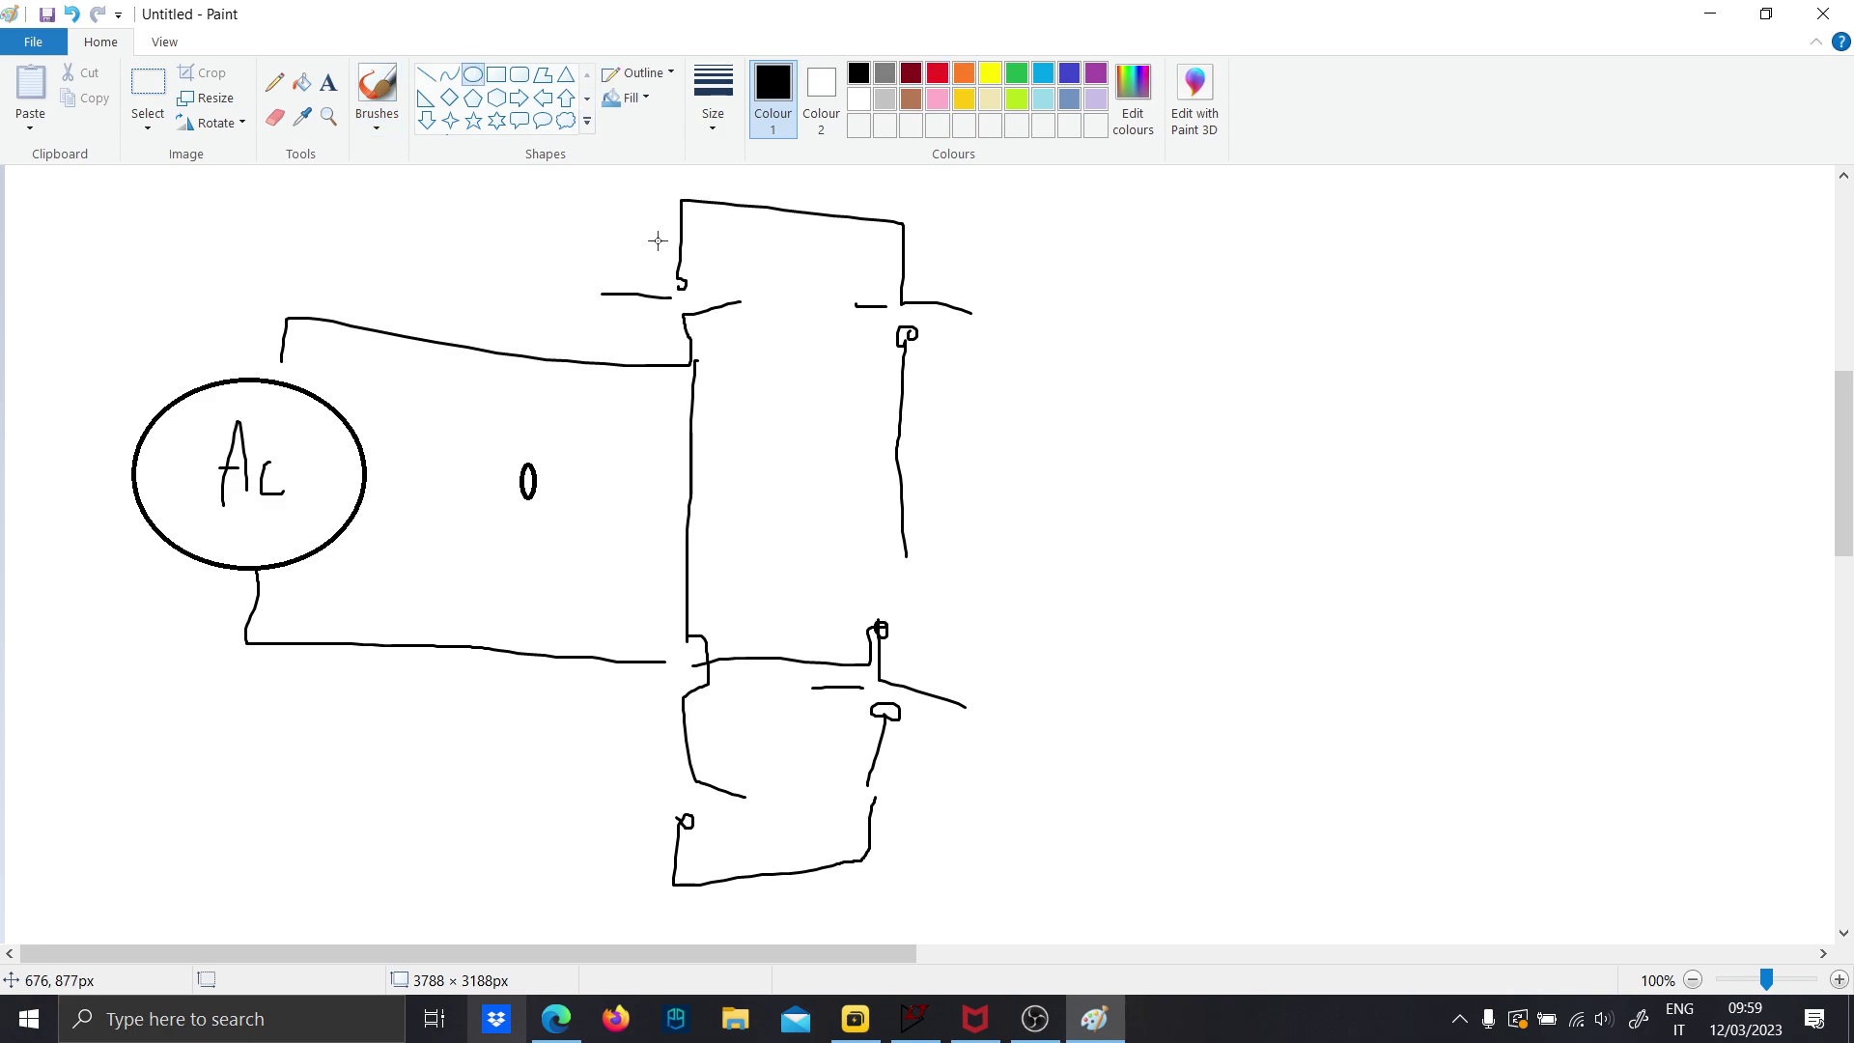
mouse_move(566, 232)
left_mouse_down()
mouse_move(739, 349)
mouse_move(703, 311)
left_mouse_up()
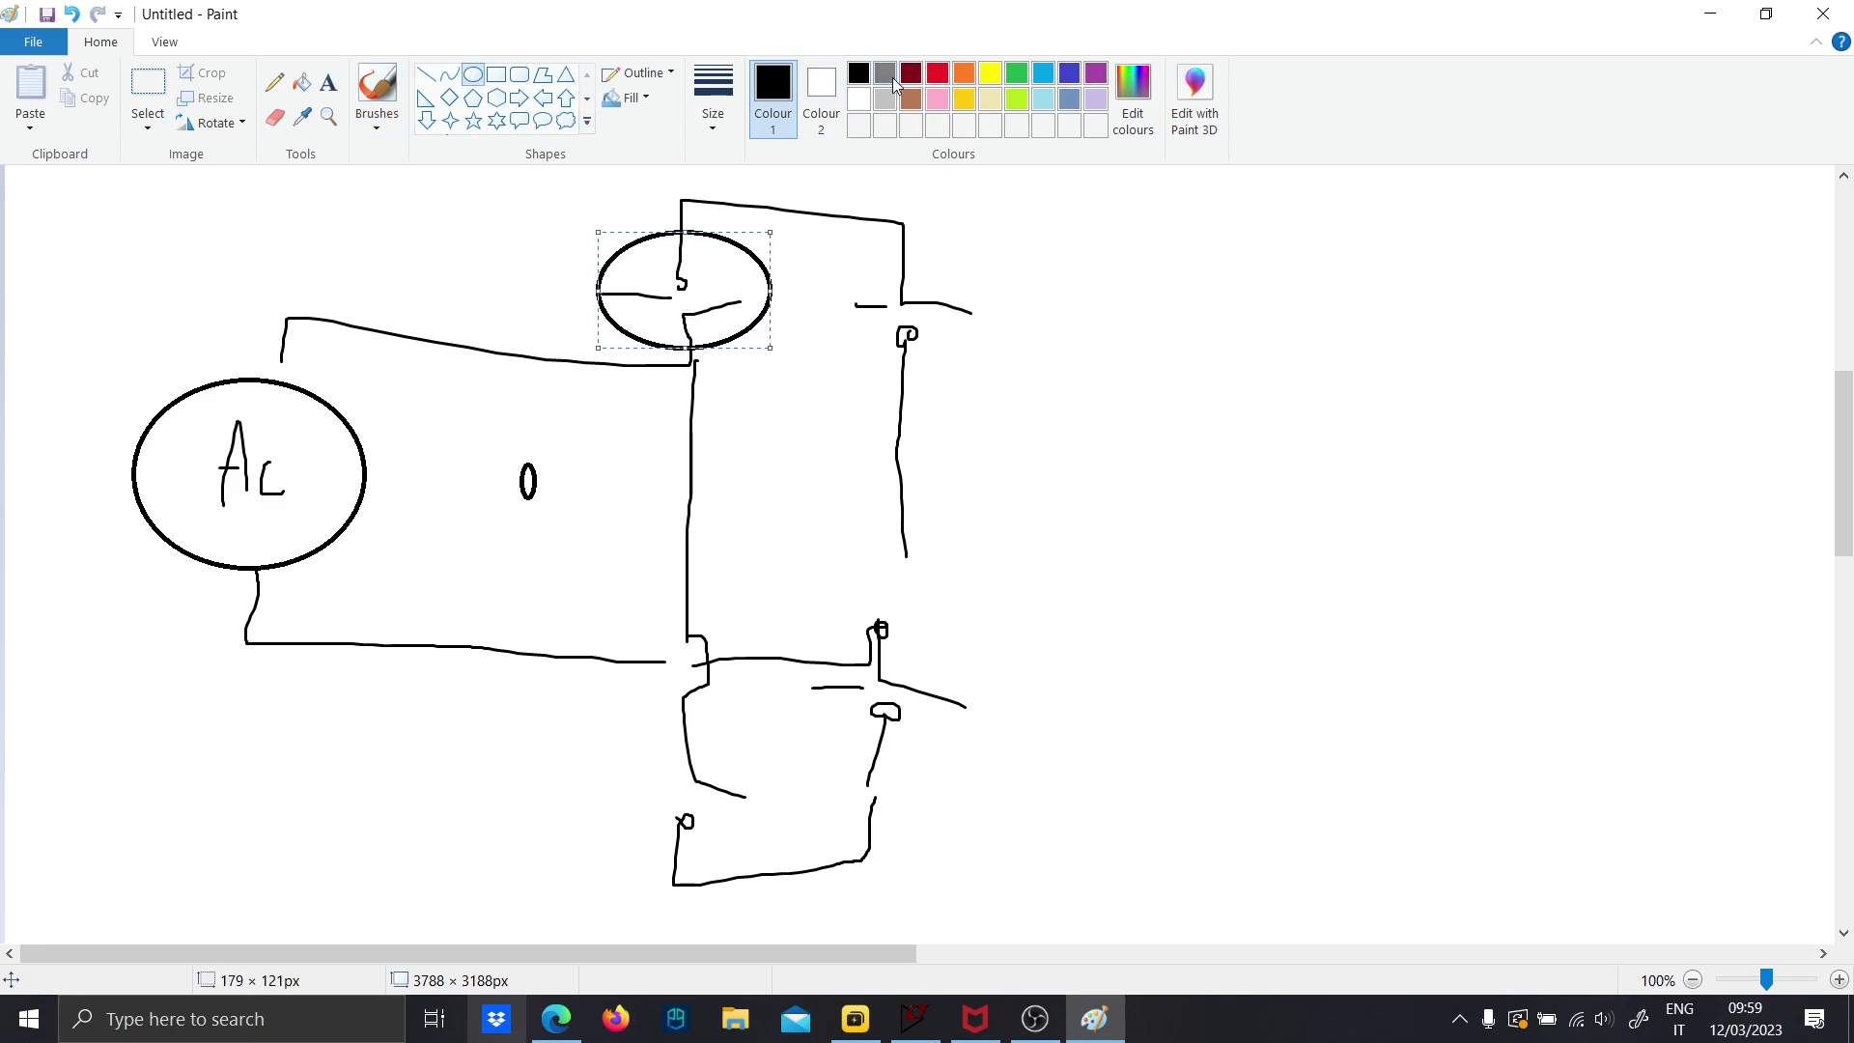
left_click(938, 74)
left_click_drag(843, 252, 978, 373)
left_click_drag(811, 604, 990, 771)
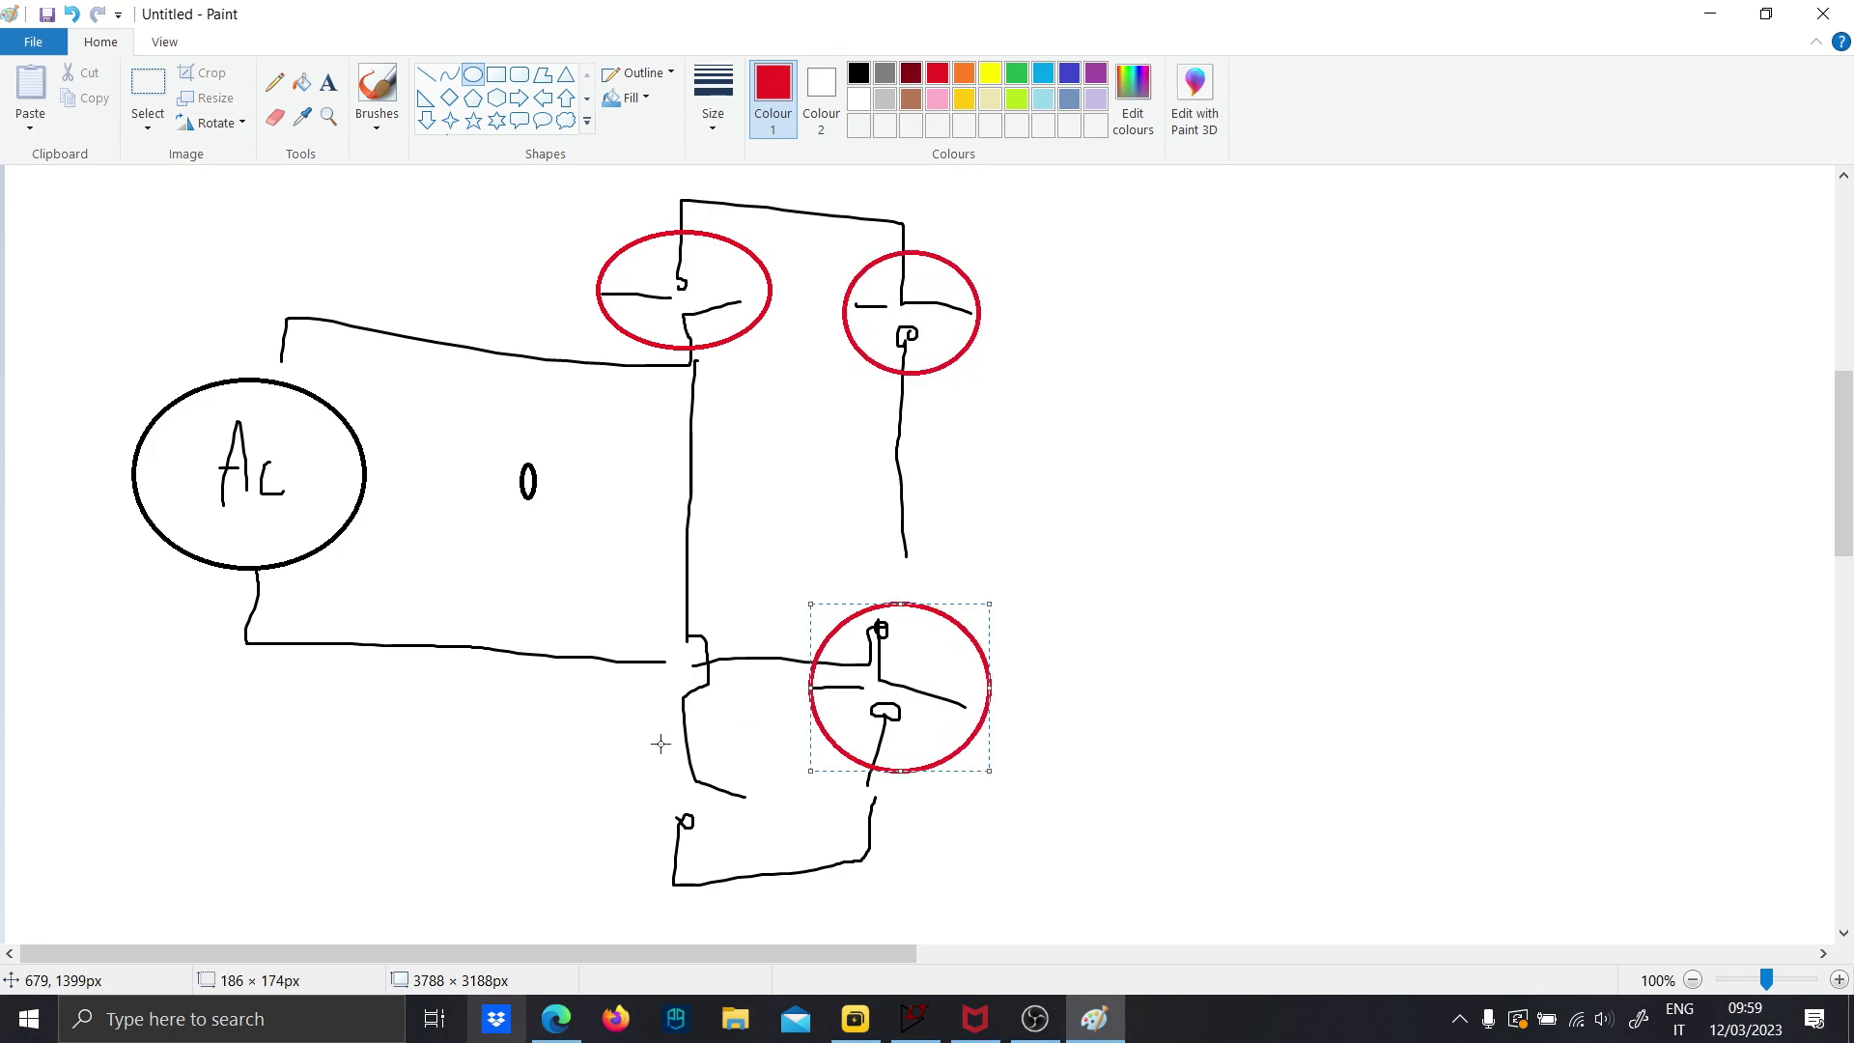
left_click_drag(660, 743, 793, 853)
left_click_drag(741, 812, 710, 801)
left_click(1015, 463)
scroll(929, 492, "up", 5)
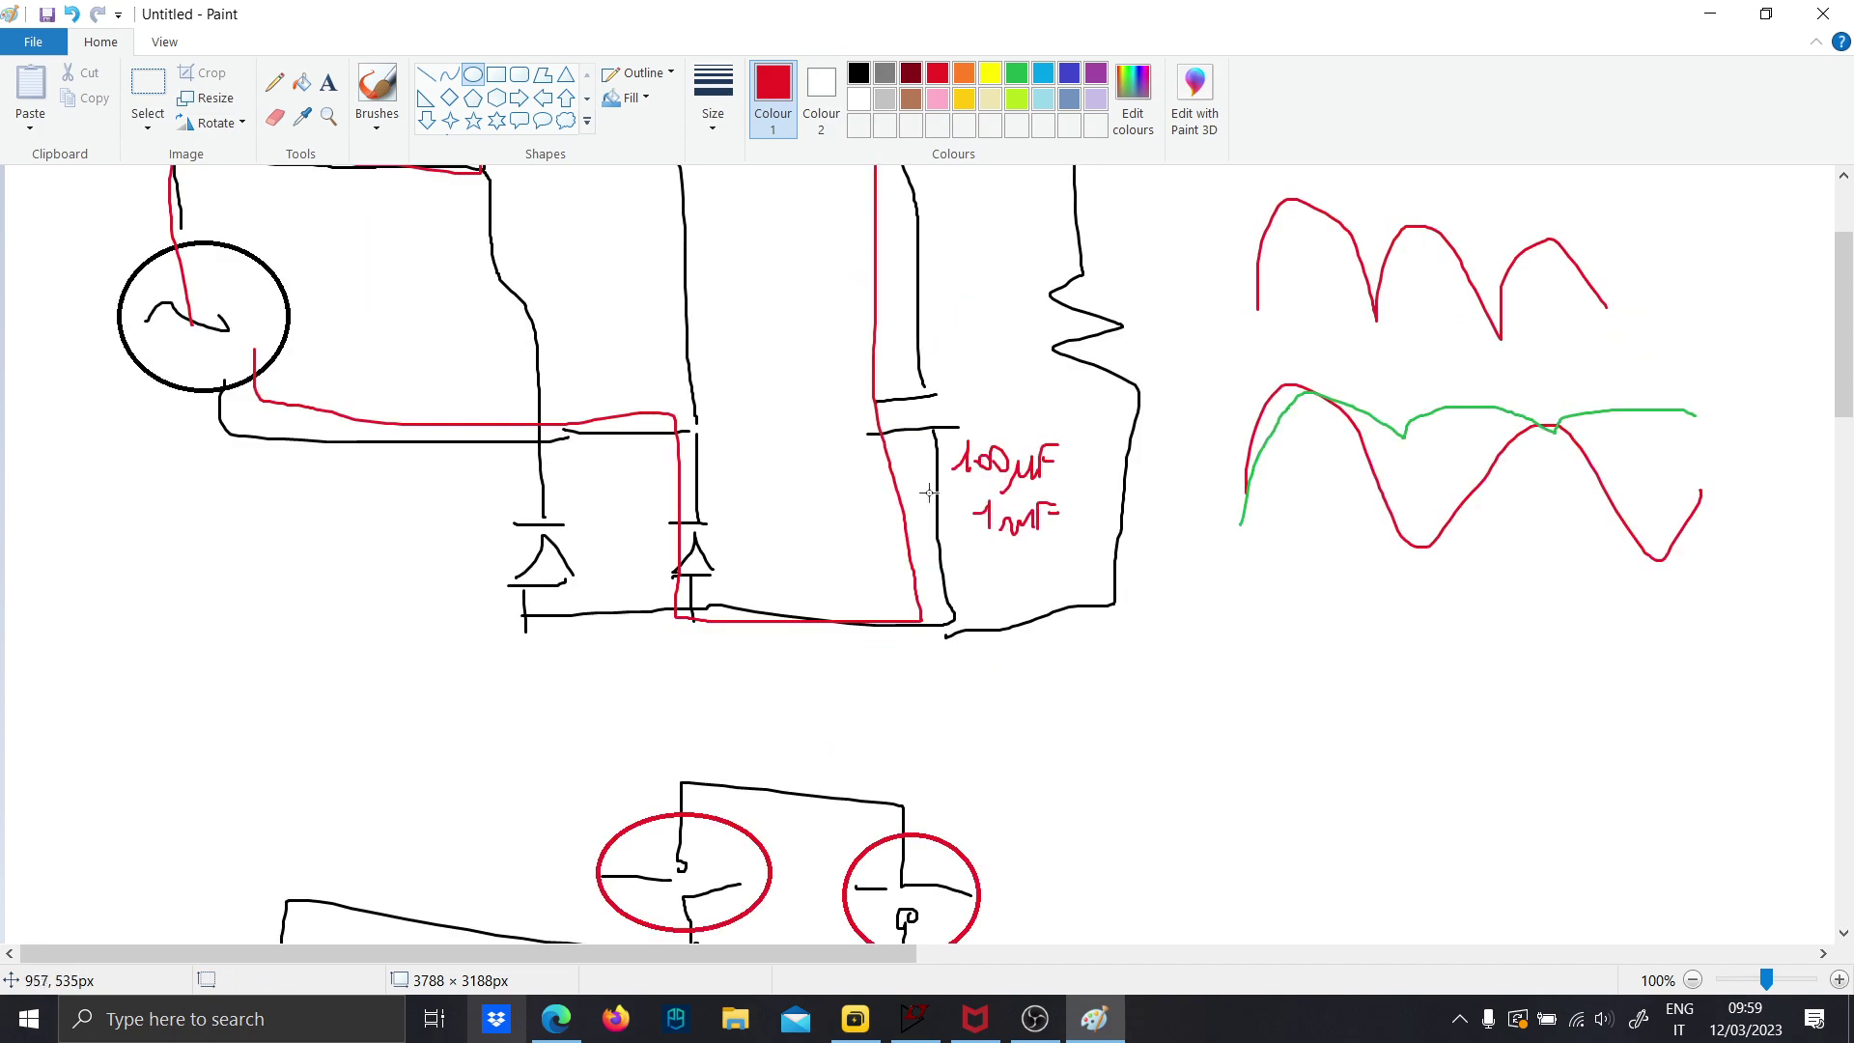
scroll(929, 493, "up", 2)
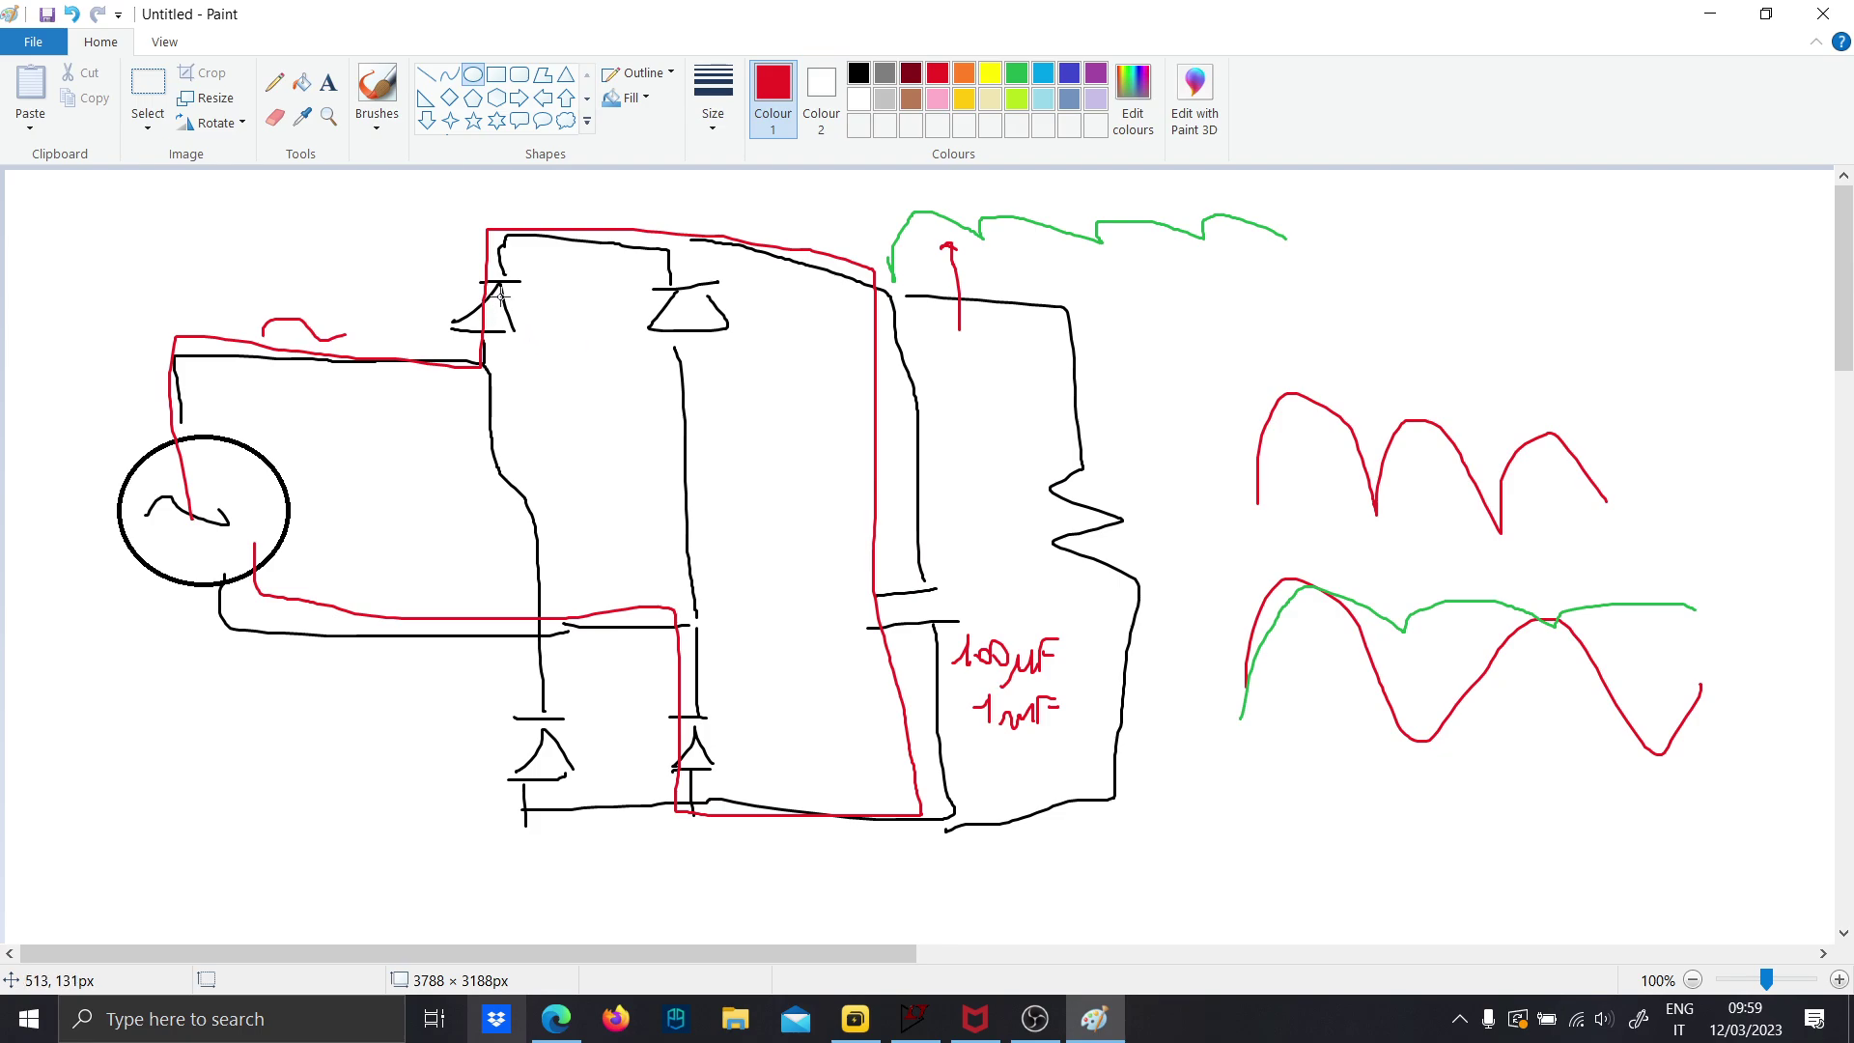
scroll(579, 241, "down", 8)
left_click(859, 73)
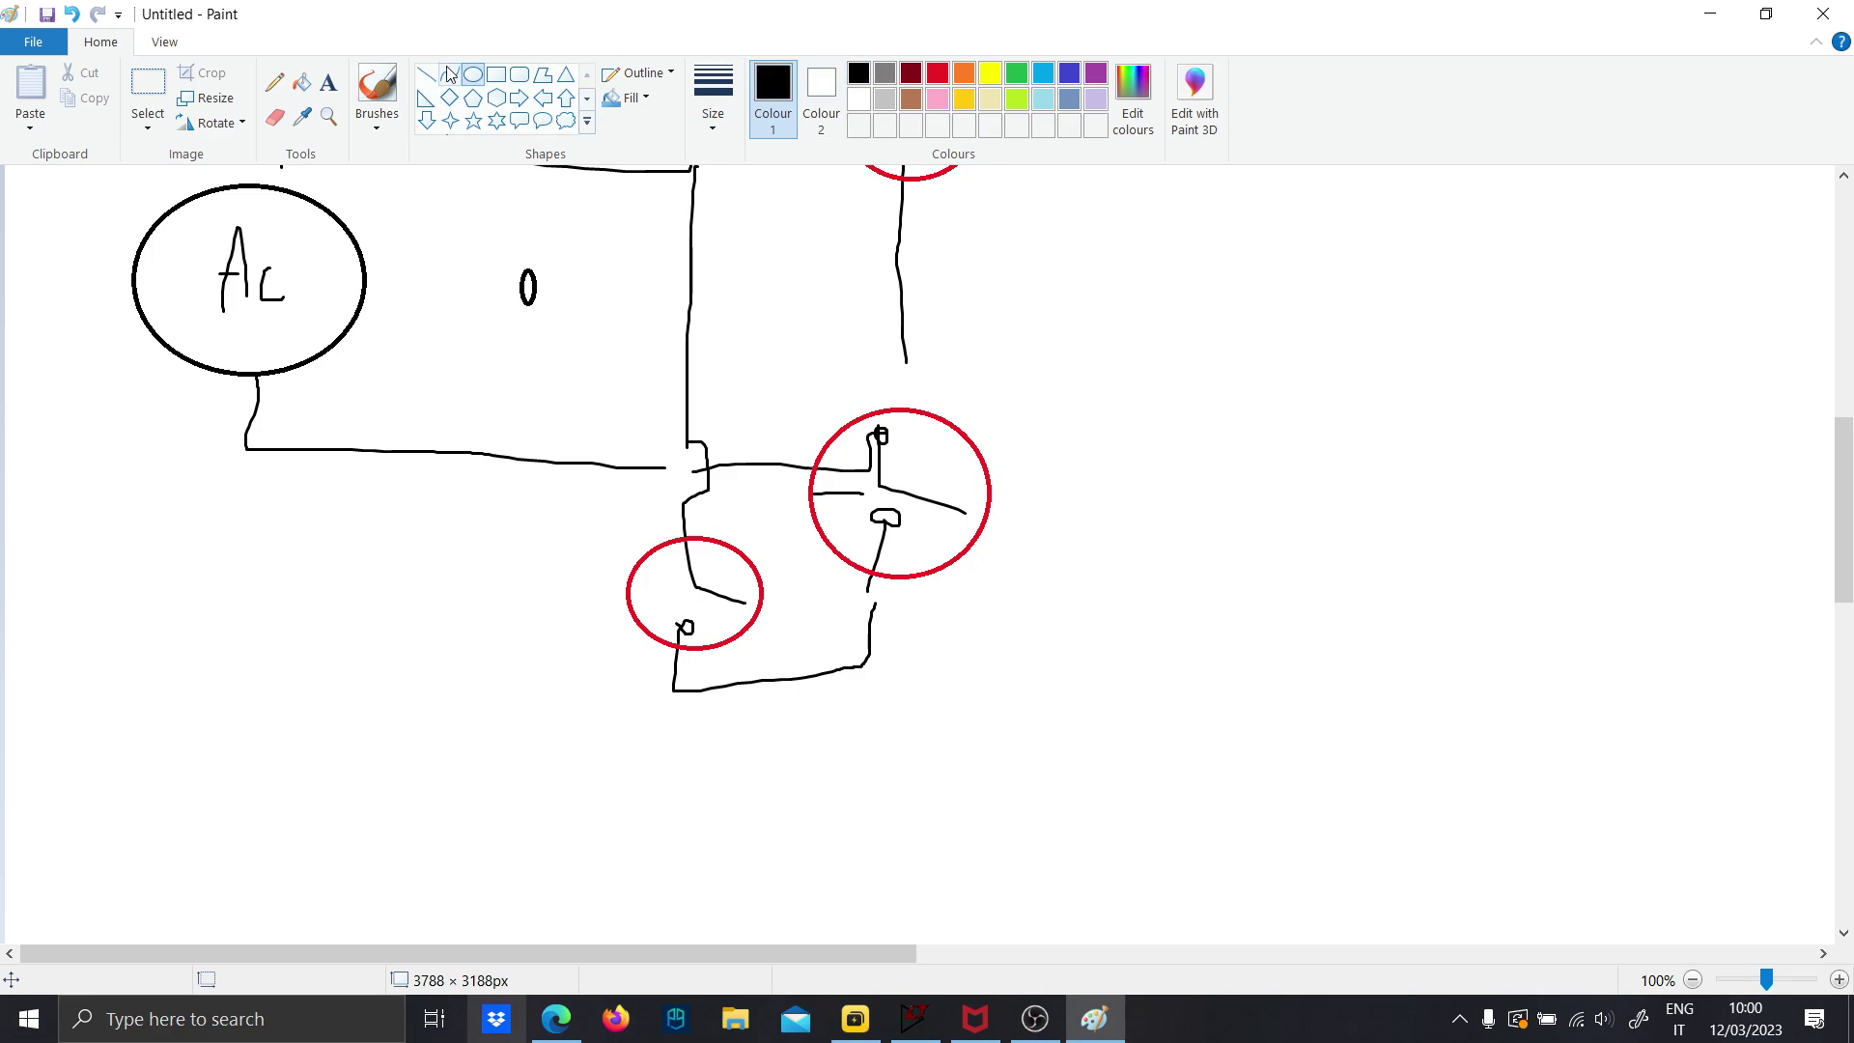
Draw wires down from the source lines to a lettered C N T R L control block
left_click(377, 92)
scroll(376, 259, "up", 2)
left_click_drag(397, 362, 388, 855)
scroll(411, 717, "down", 2)
mouse_move(422, 449)
left_mouse_down()
mouse_move(423, 643)
mouse_move(510, 722)
left_mouse_up()
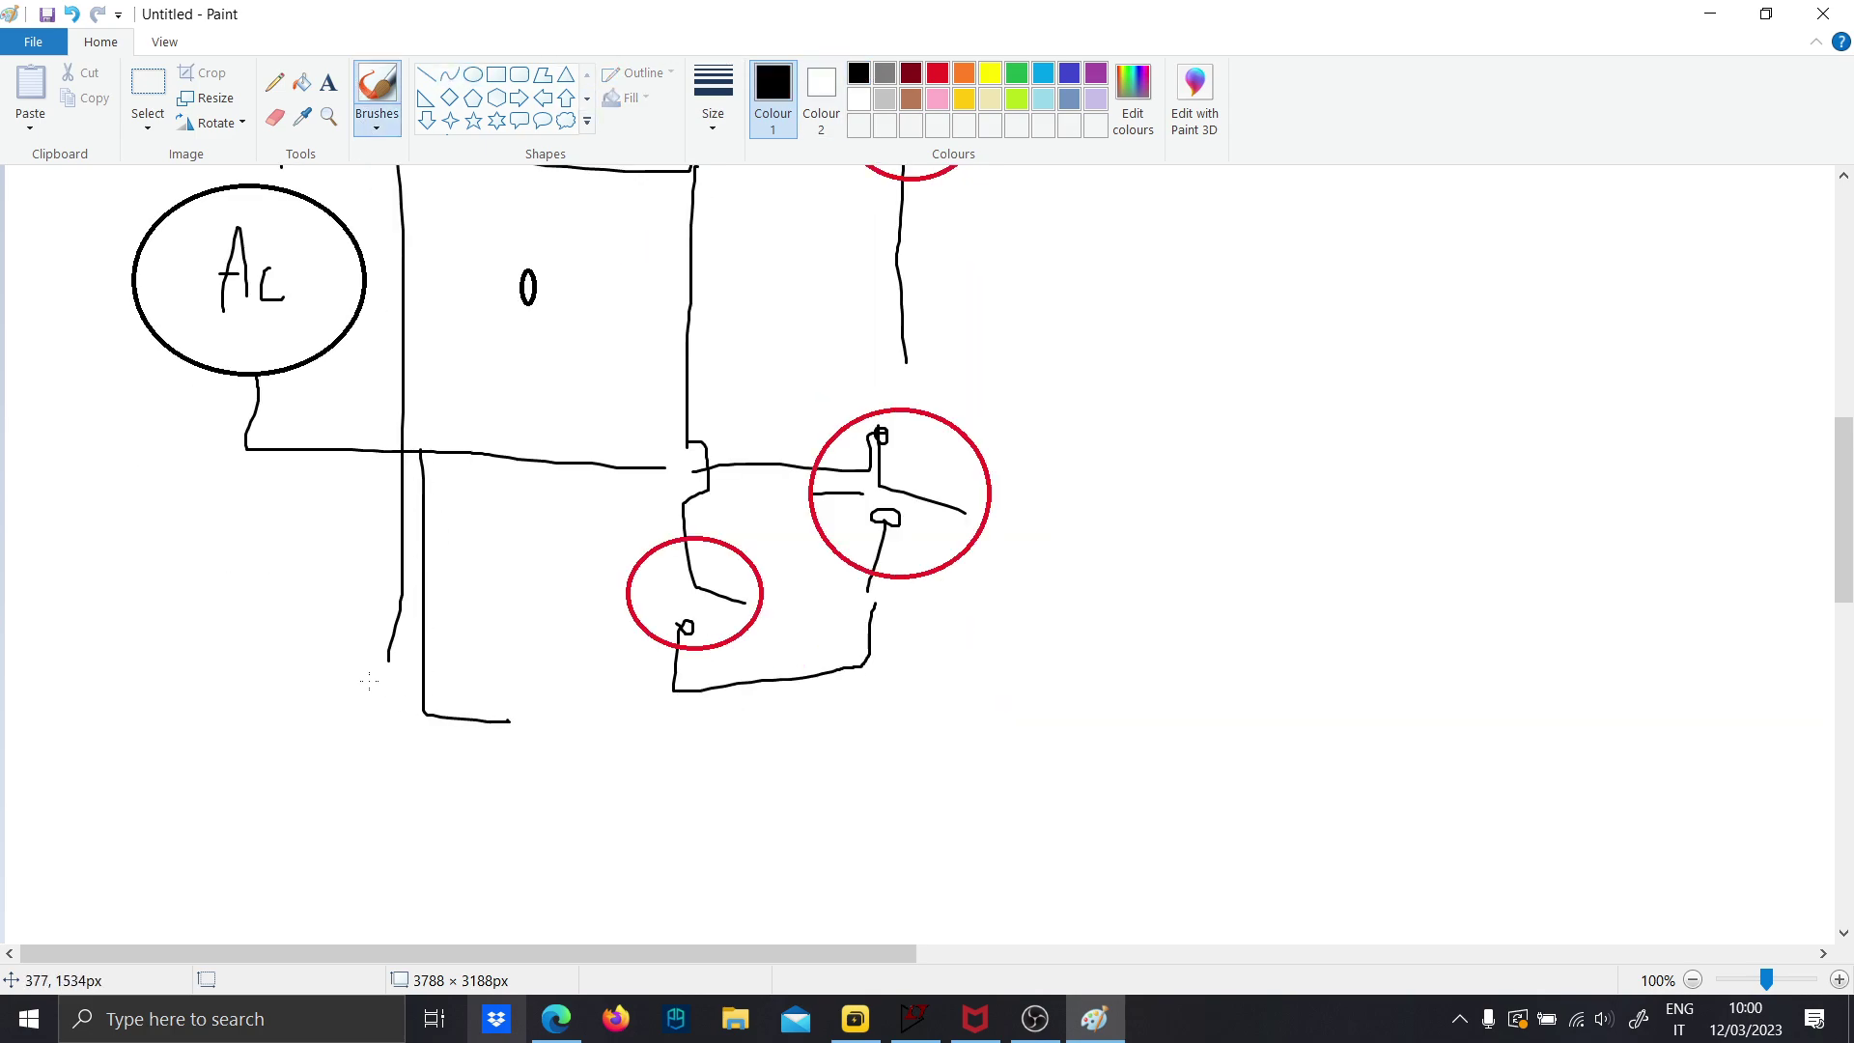
left_click_drag(388, 662, 522, 848)
mouse_move(515, 655)
left_mouse_down()
mouse_move(529, 785)
mouse_move(640, 913)
mouse_move(538, 663)
left_mouse_up()
left_click_drag(568, 724, 575, 785)
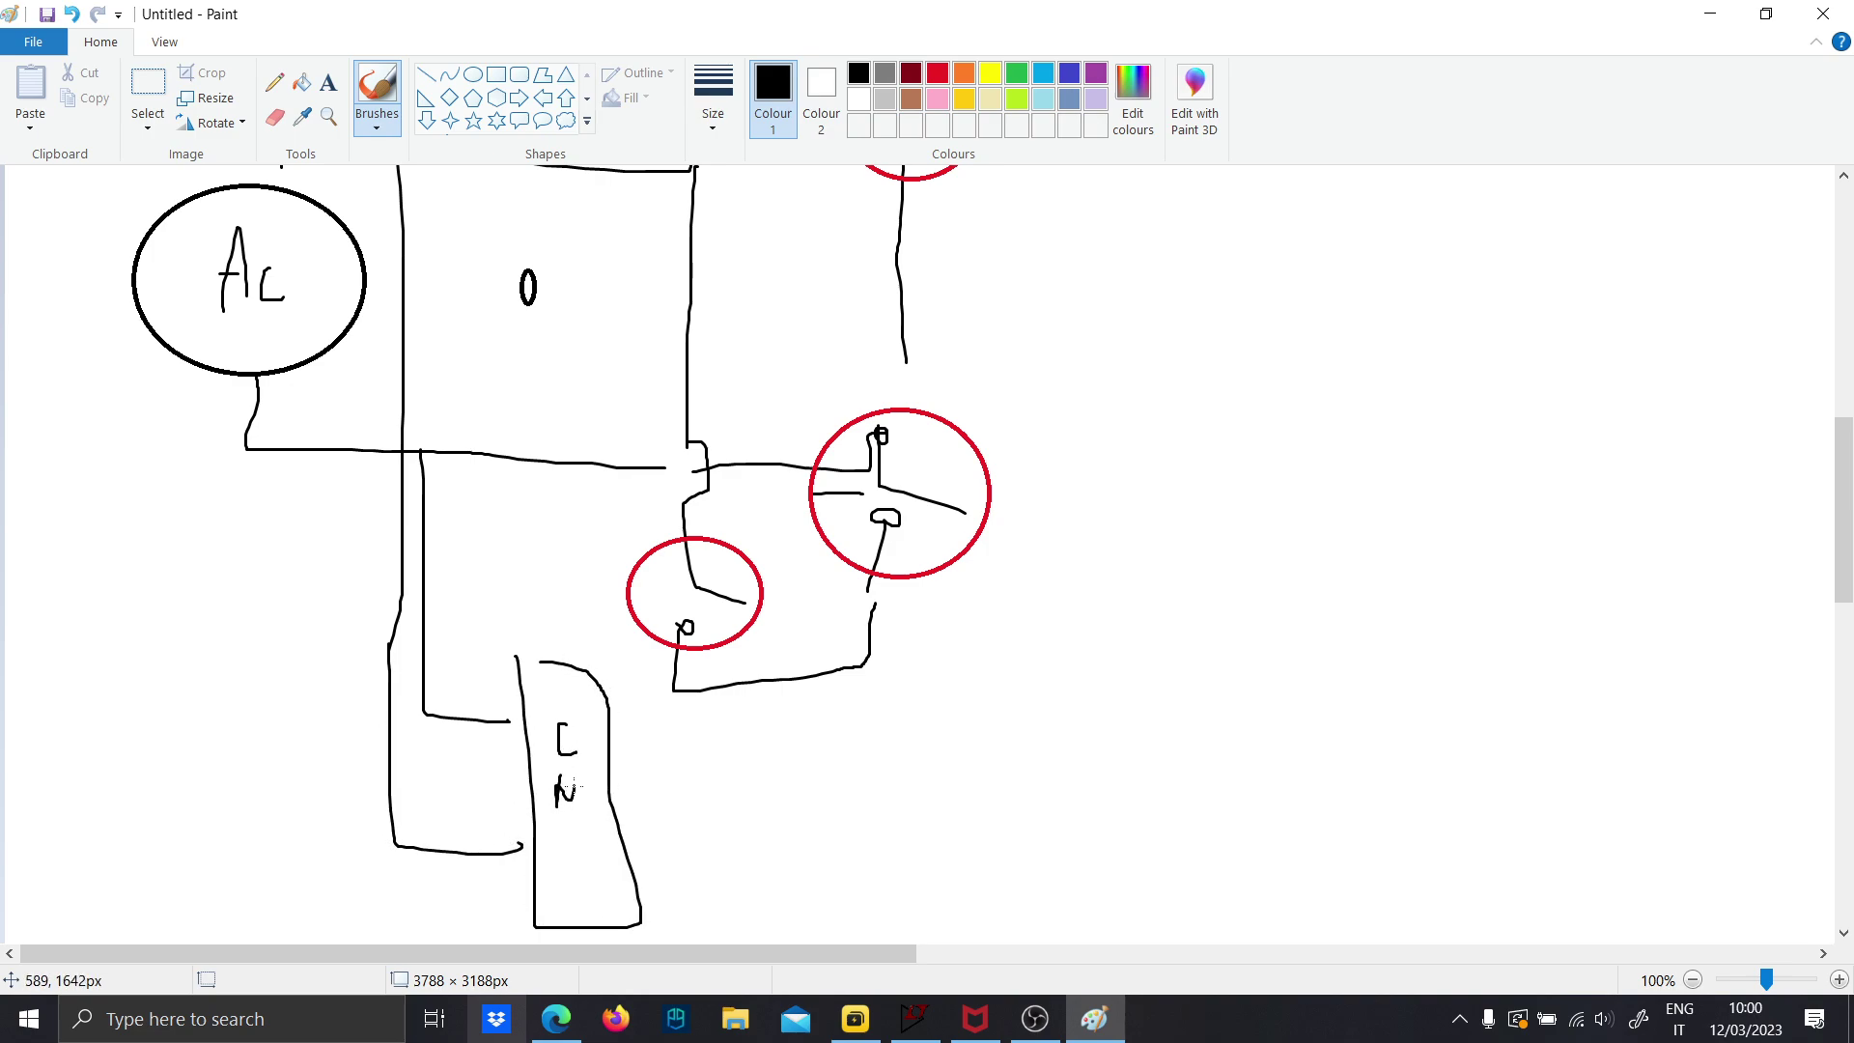
left_click_drag(561, 874, 608, 907)
scroll(537, 639, "up", 4)
scroll(537, 640, "down", 2)
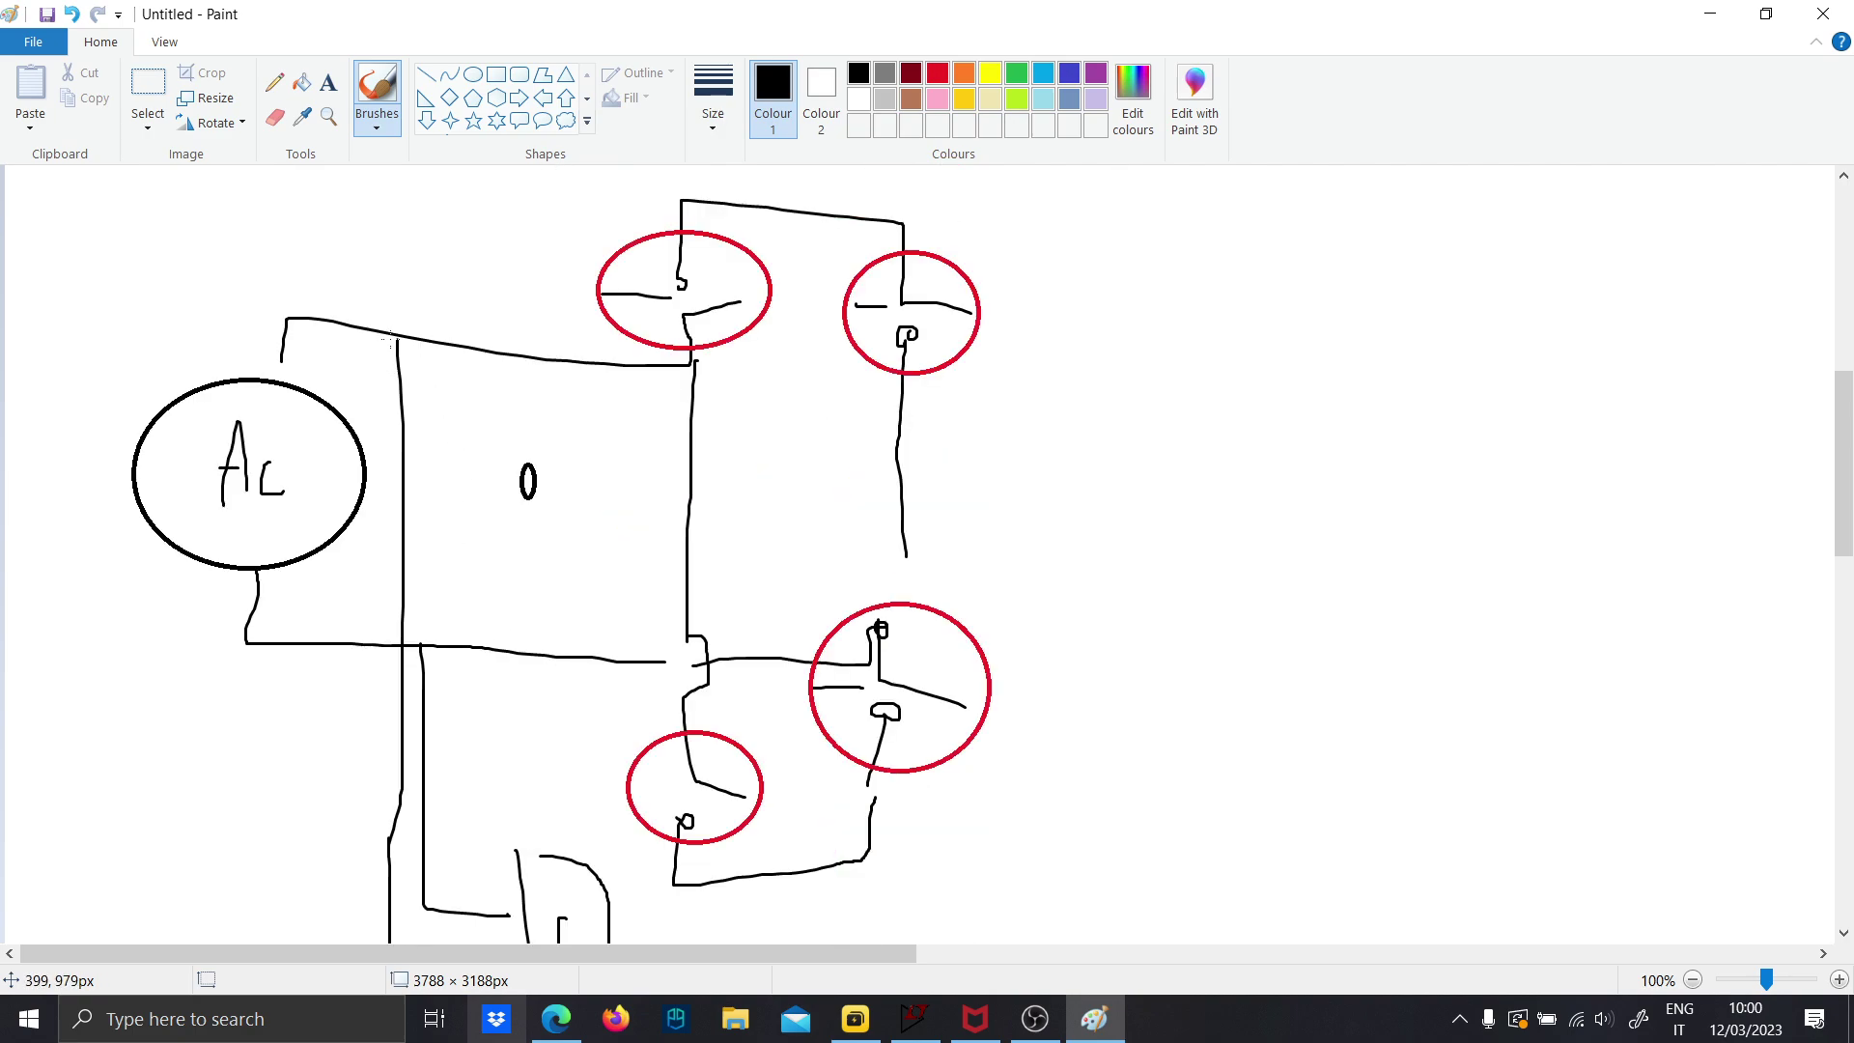
Mark the wire junction with a dot and draw two wires out of the control block
left_click_drag(391, 338, 388, 329)
left_click_drag(419, 640, 420, 657)
scroll(623, 811, "down", 2)
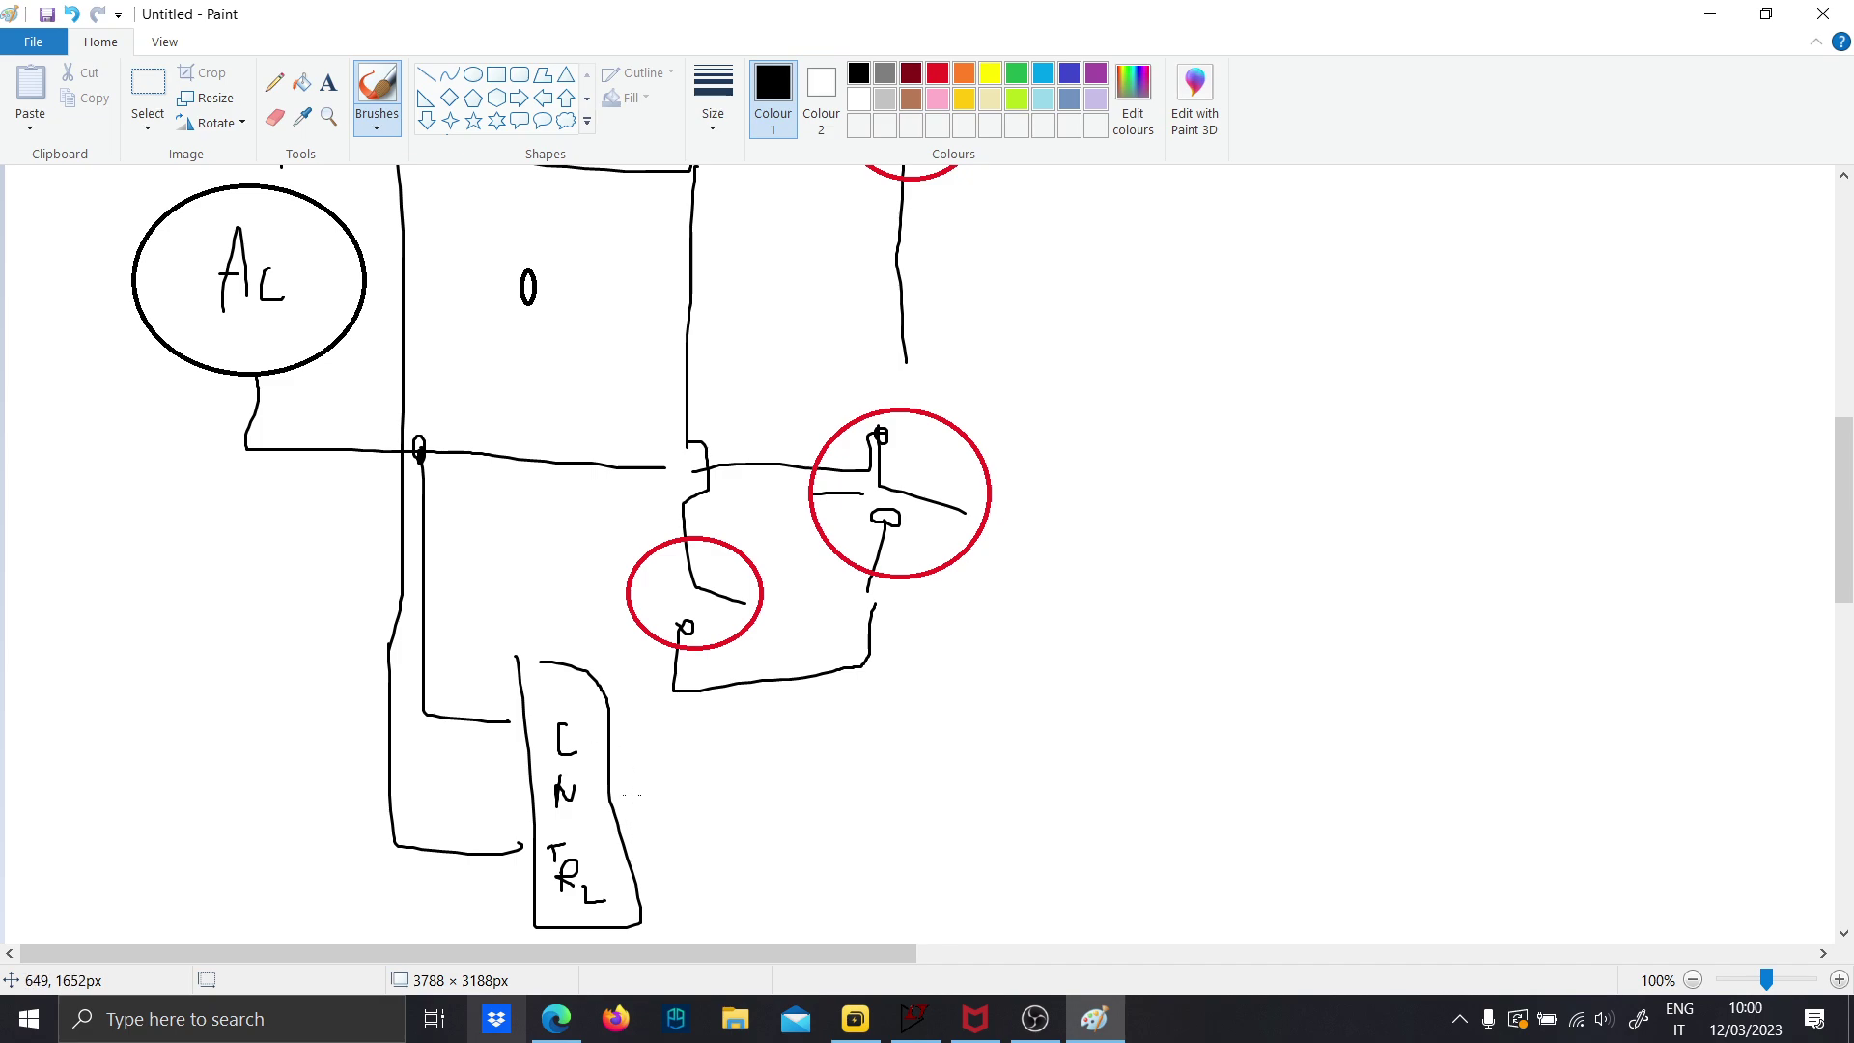
left_click_drag(616, 778, 723, 783)
left_click_drag(639, 837, 723, 834)
scroll(722, 834, "up", 2)
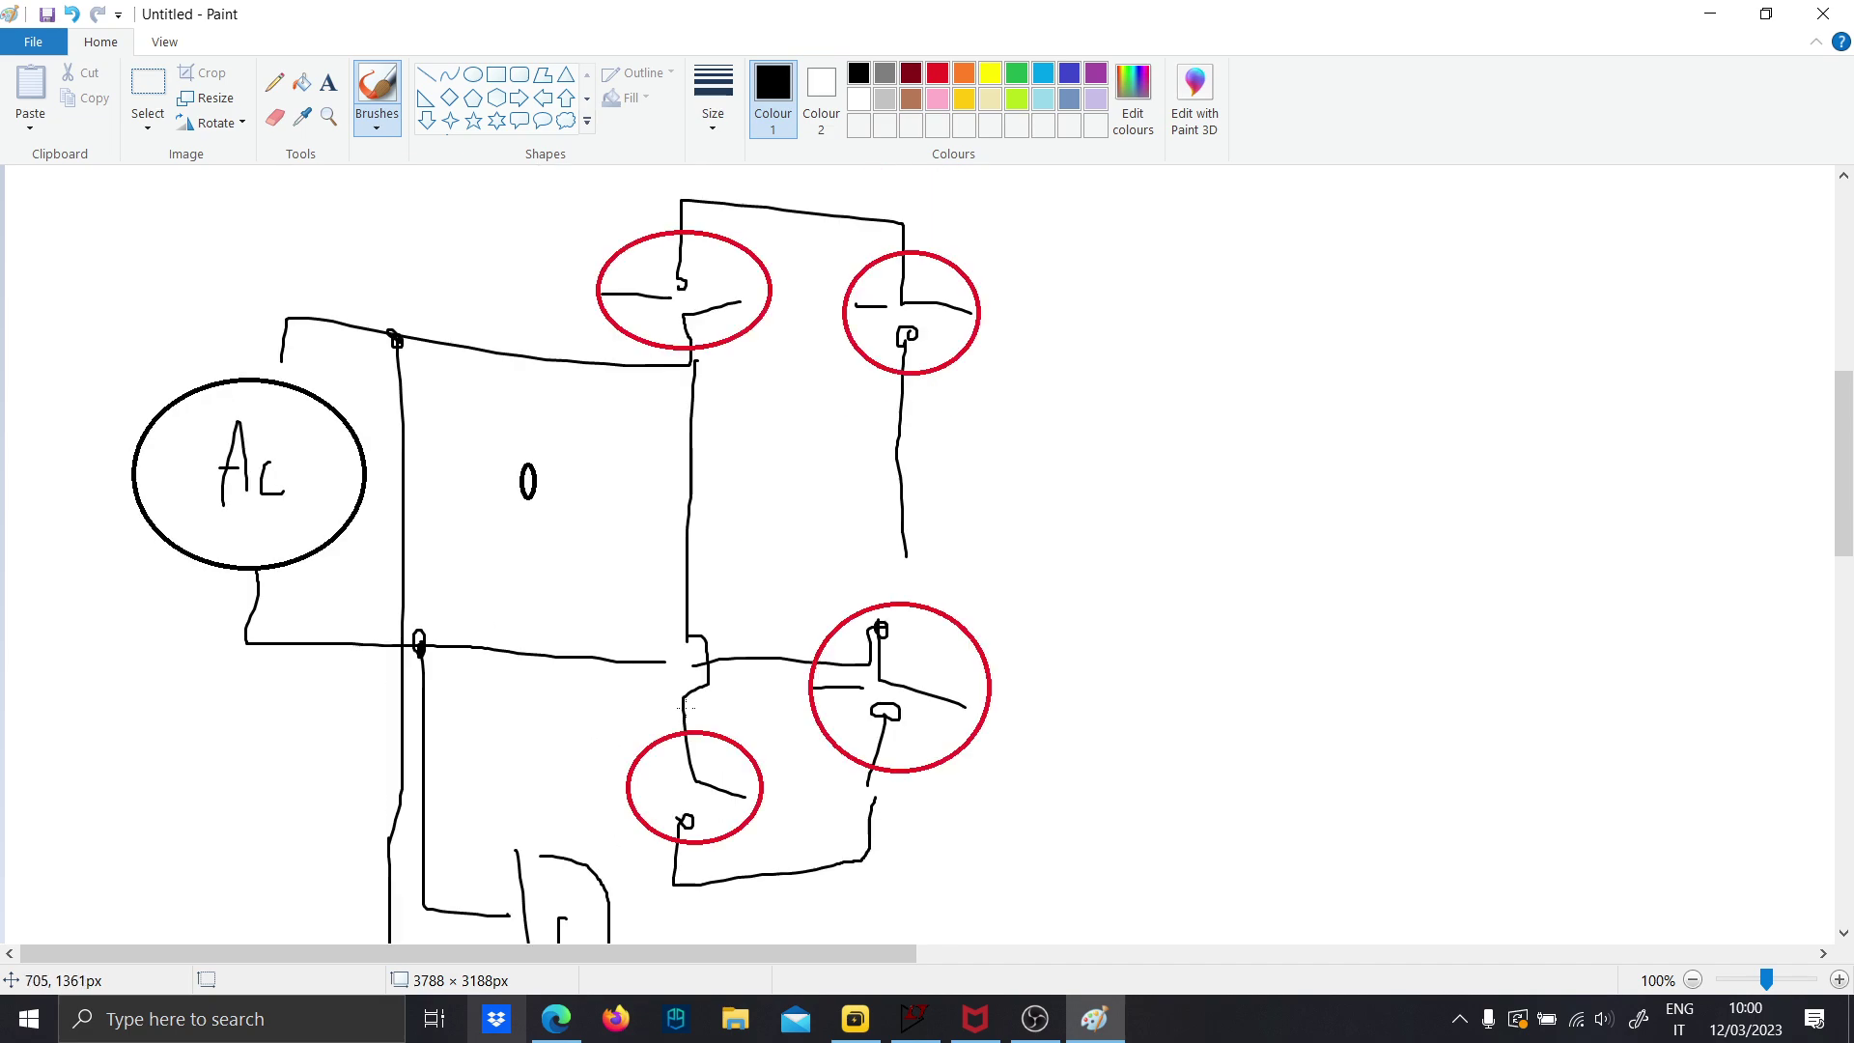
scroll(698, 708, "down", 4)
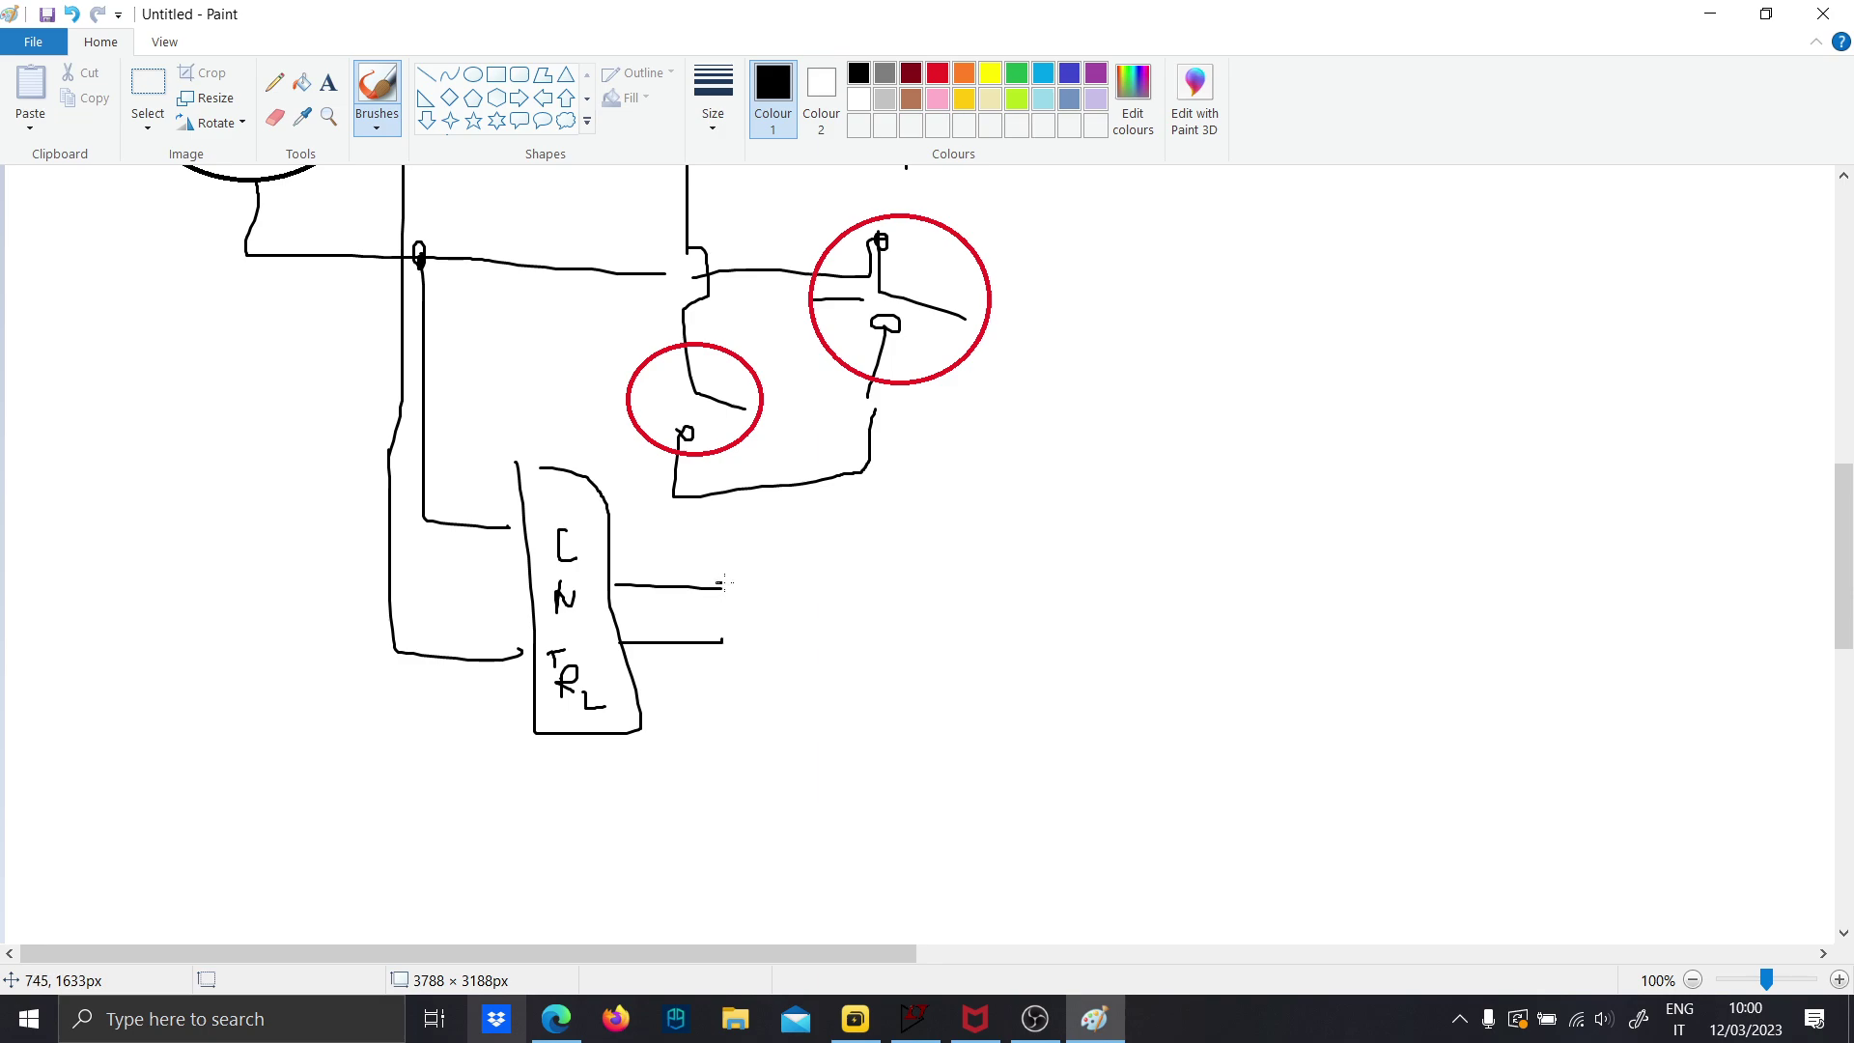
Draw two triangle amplifier stages and the output symbol after the first one
mouse_move(715, 583)
left_mouse_down()
mouse_move(813, 581)
mouse_move(829, 626)
left_mouse_up()
left_click_drag(832, 537, 910, 583)
mouse_move(828, 633)
left_mouse_down()
mouse_move(911, 585)
mouse_move(1083, 586)
left_mouse_up()
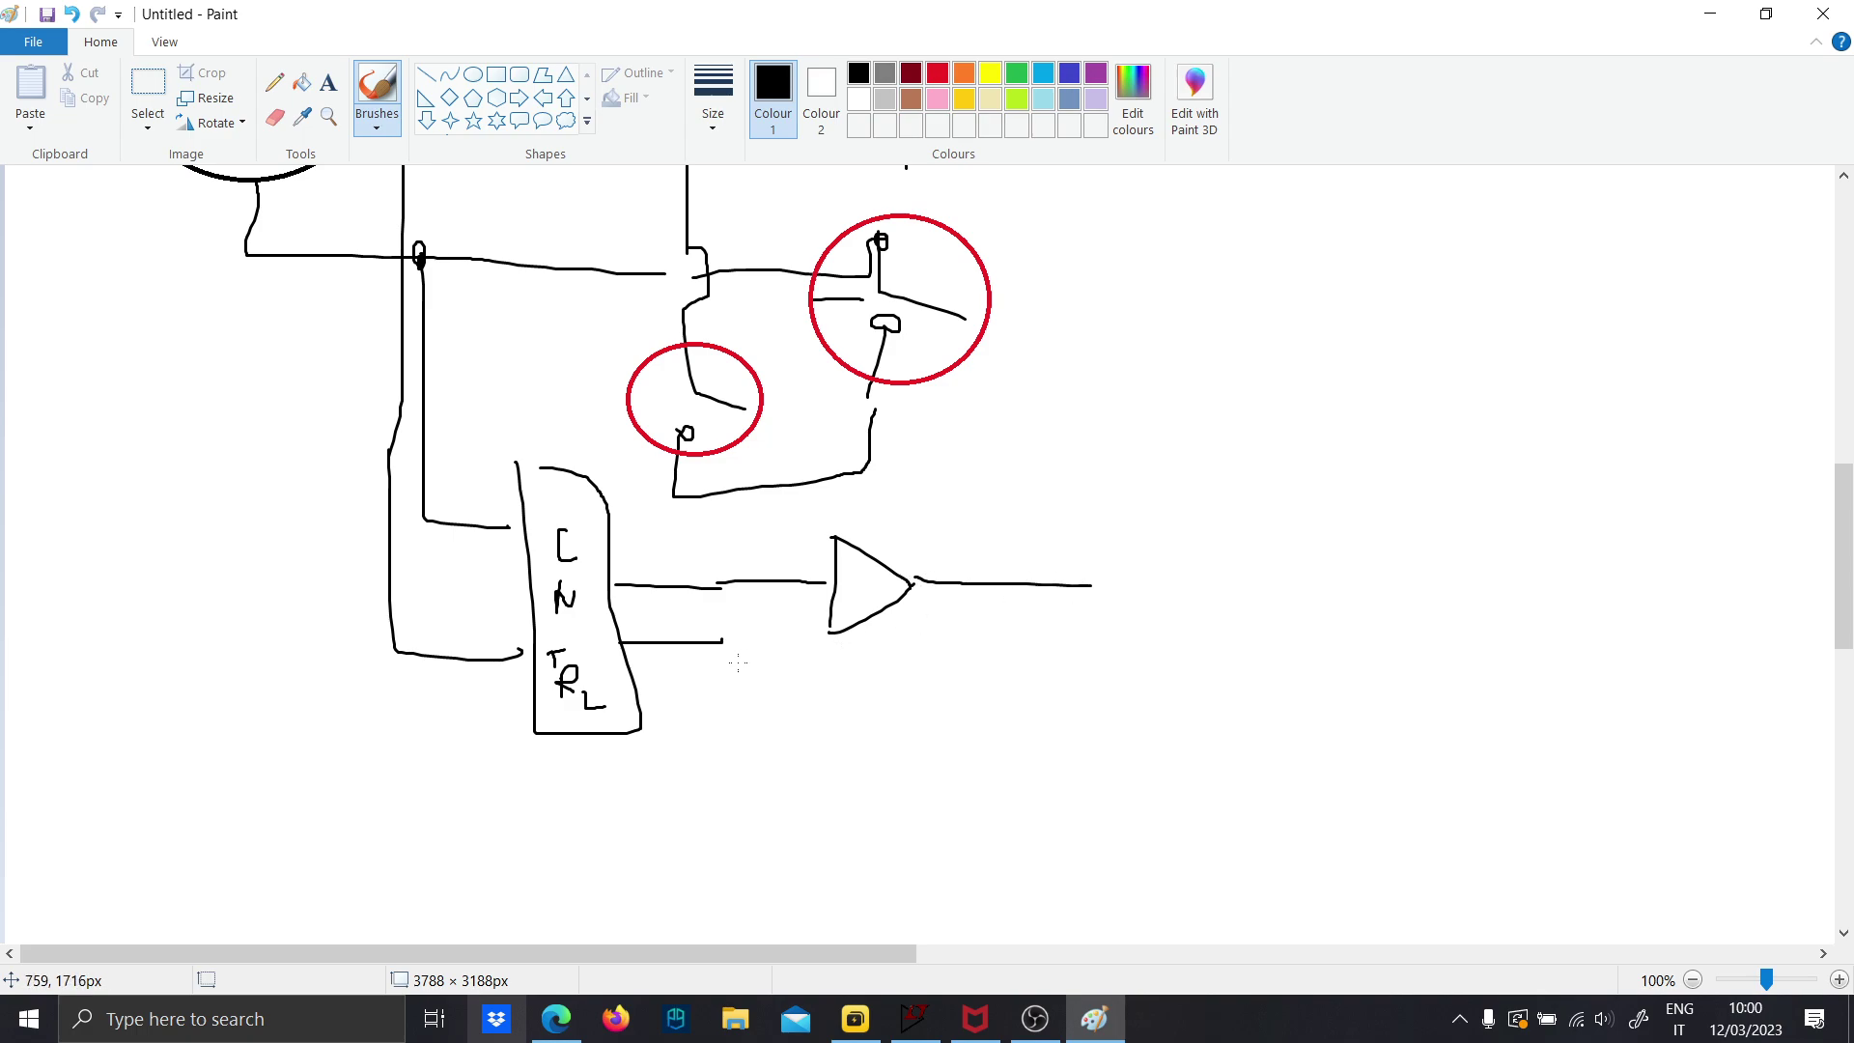
mouse_move(722, 642)
left_mouse_down()
mouse_move(965, 710)
mouse_move(902, 753)
mouse_move(1112, 711)
left_mouse_up()
mouse_move(1095, 583)
left_mouse_down()
mouse_move(1128, 581)
mouse_move(1128, 611)
left_mouse_up()
mouse_move(1132, 611)
left_mouse_down()
mouse_move(1133, 527)
mouse_move(1280, 582)
left_mouse_up()
mouse_move(1143, 622)
left_mouse_down()
mouse_move(1260, 618)
mouse_move(1295, 586)
left_mouse_up()
left_click_drag(1149, 580, 1195, 579)
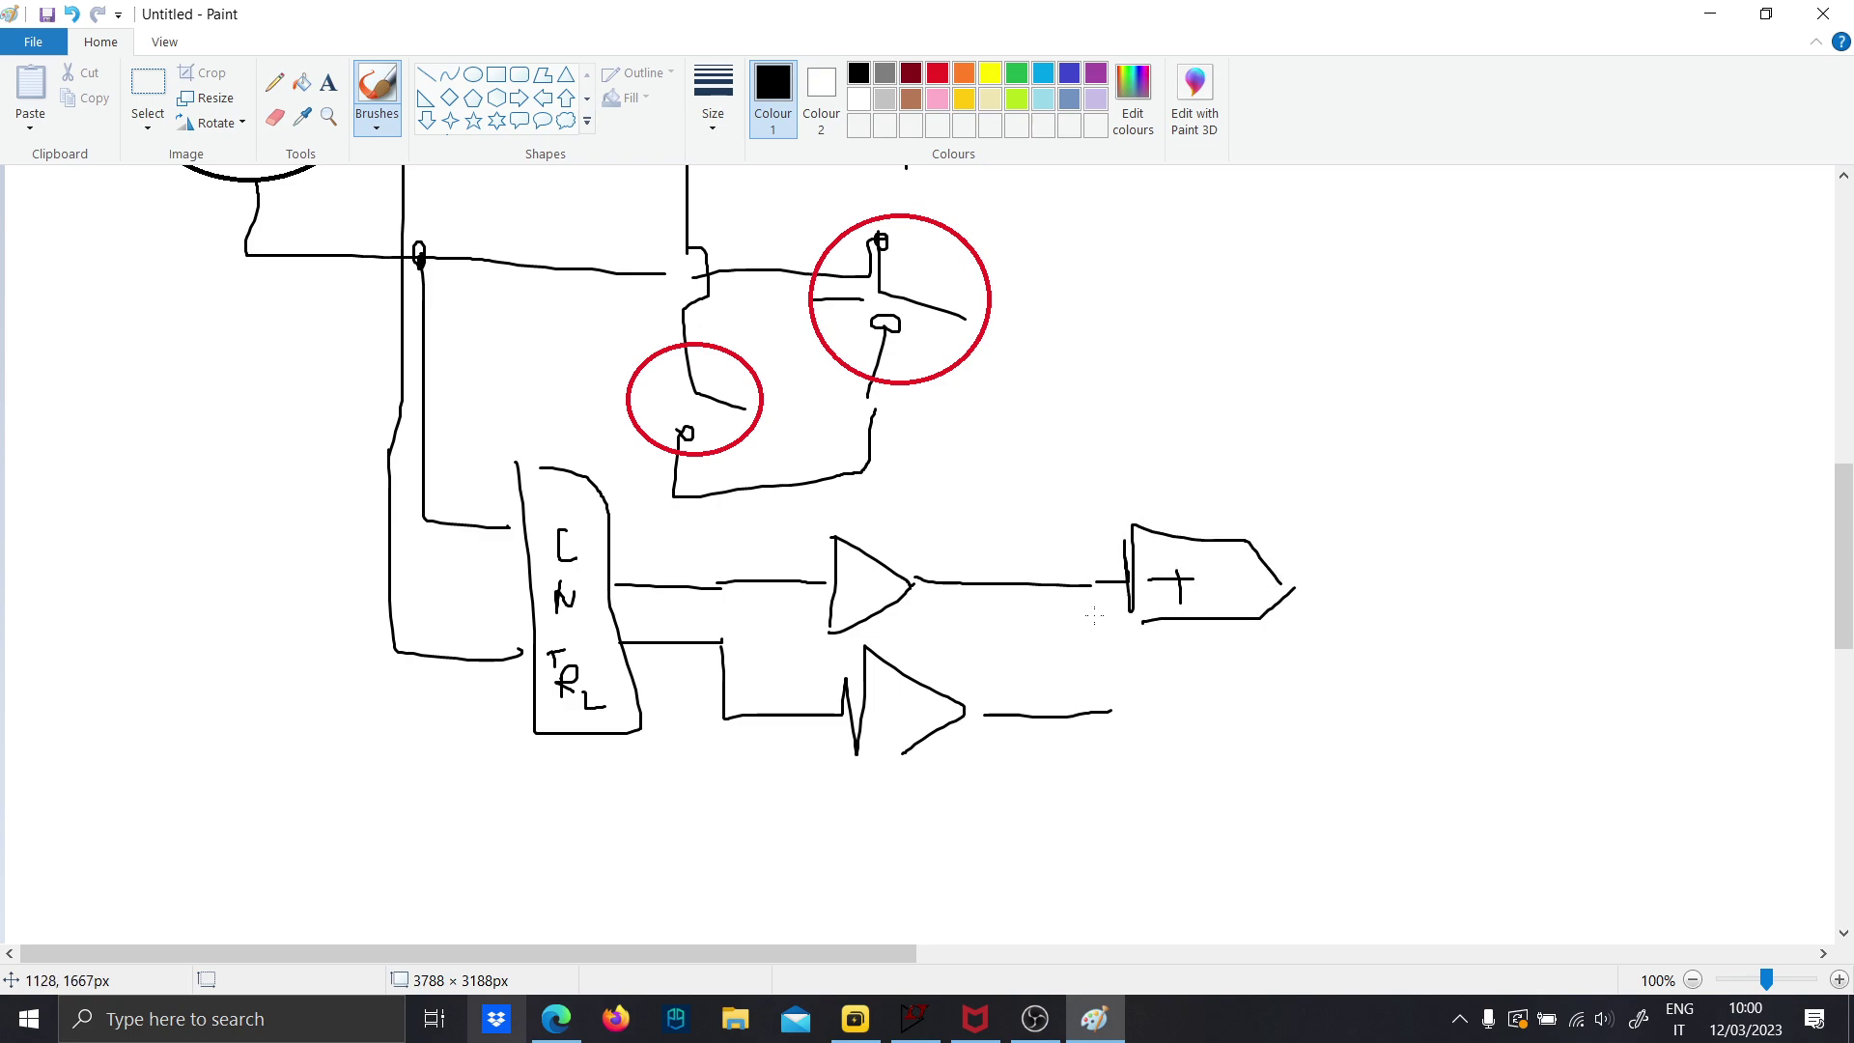
Add plus markers and the second amplifier's output symbol, then return to LTspice
scroll(1094, 615, "up", 4)
scroll(1259, 718, "down", 2)
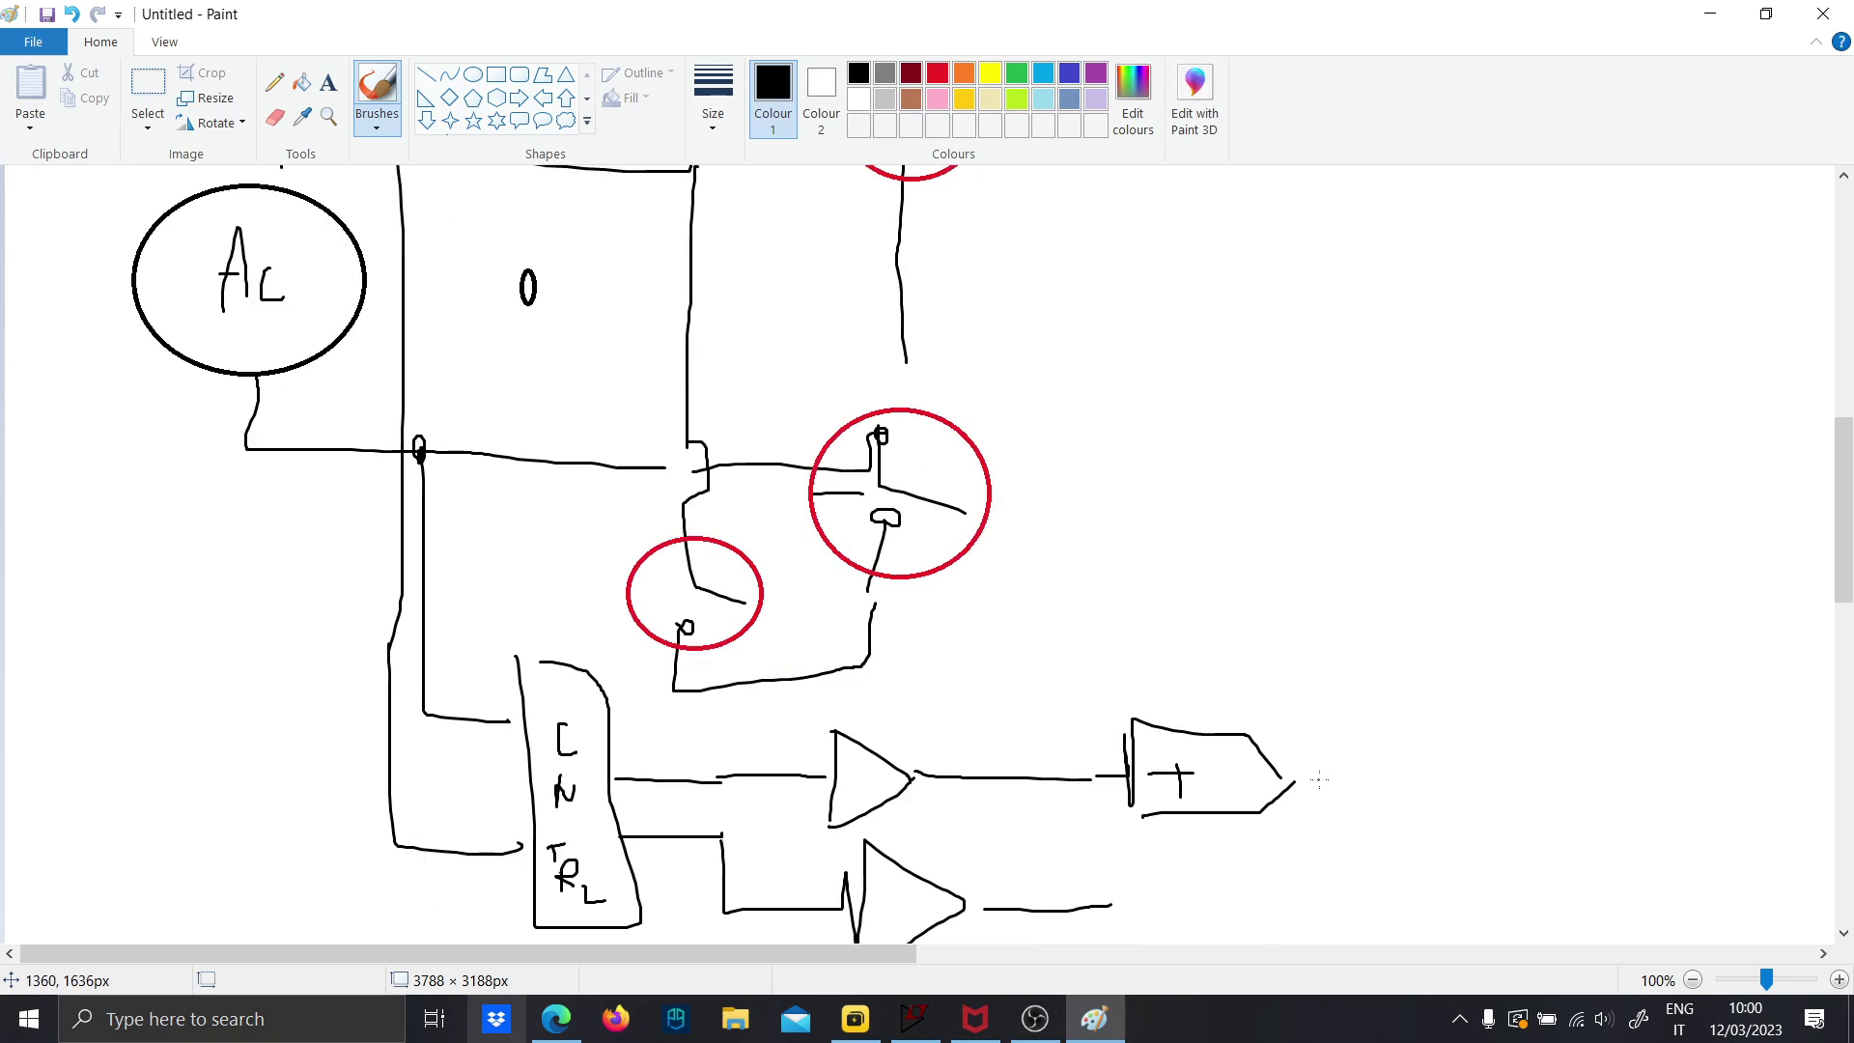
mouse_move(1255, 721)
left_mouse_down()
mouse_move(1140, 787)
mouse_move(1178, 709)
left_mouse_up()
scroll(677, 428, "up", 4)
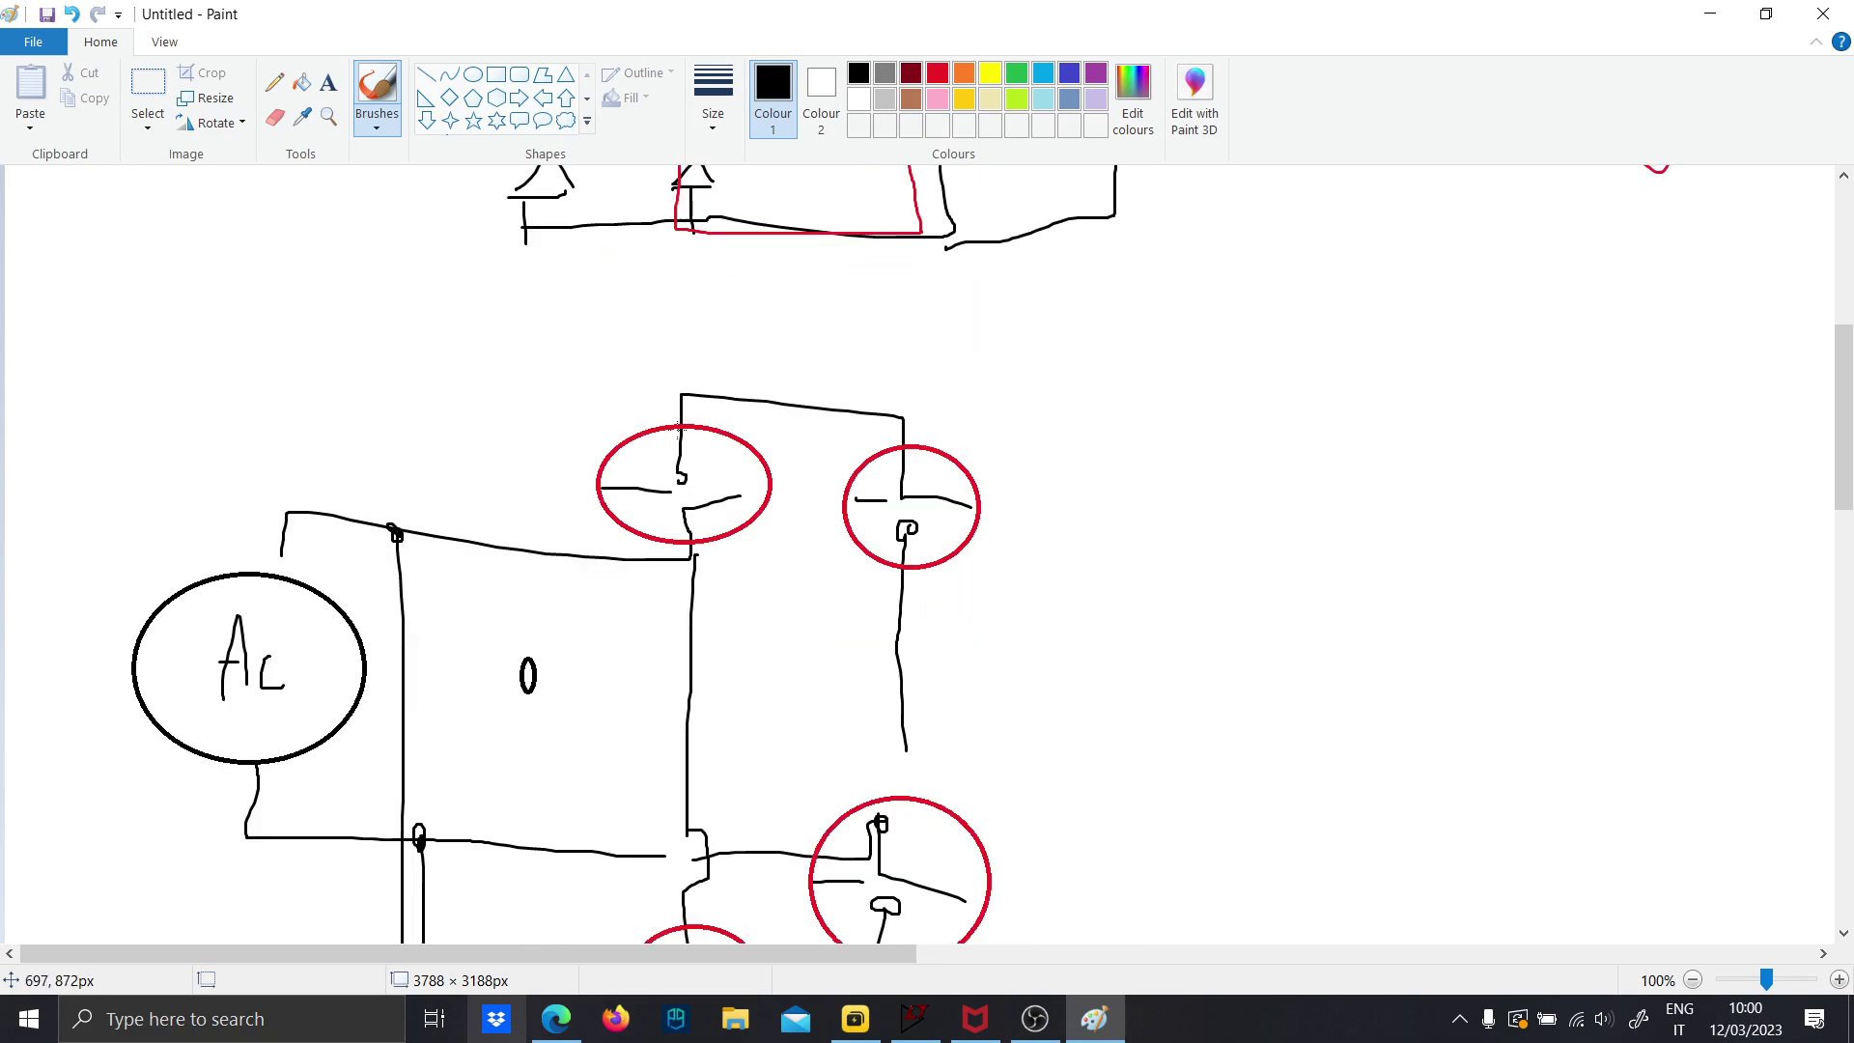
mouse_move(533, 492)
left_mouse_down()
mouse_move(580, 492)
mouse_move(544, 488)
mouse_move(579, 518)
left_mouse_up()
scroll(774, 687, "down", 2)
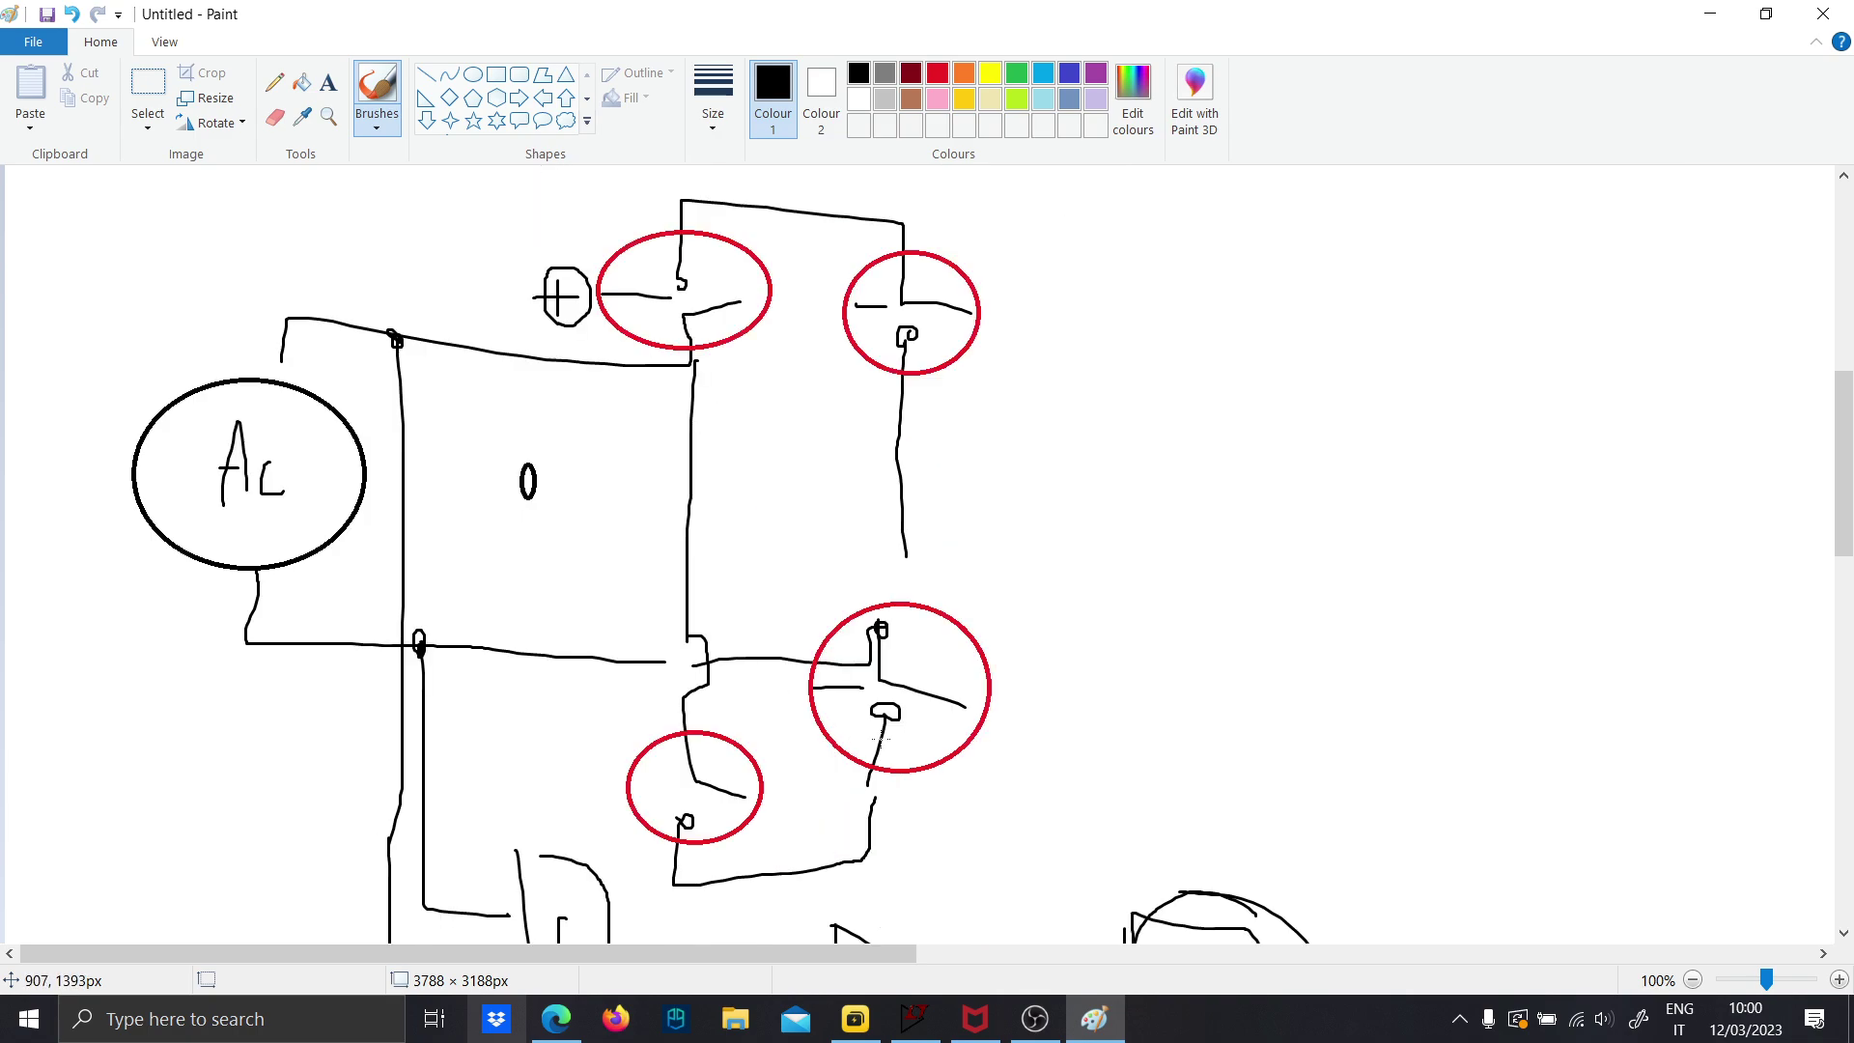
mouse_move(1019, 675)
left_mouse_down()
mouse_move(1019, 707)
mouse_move(997, 695)
left_mouse_up()
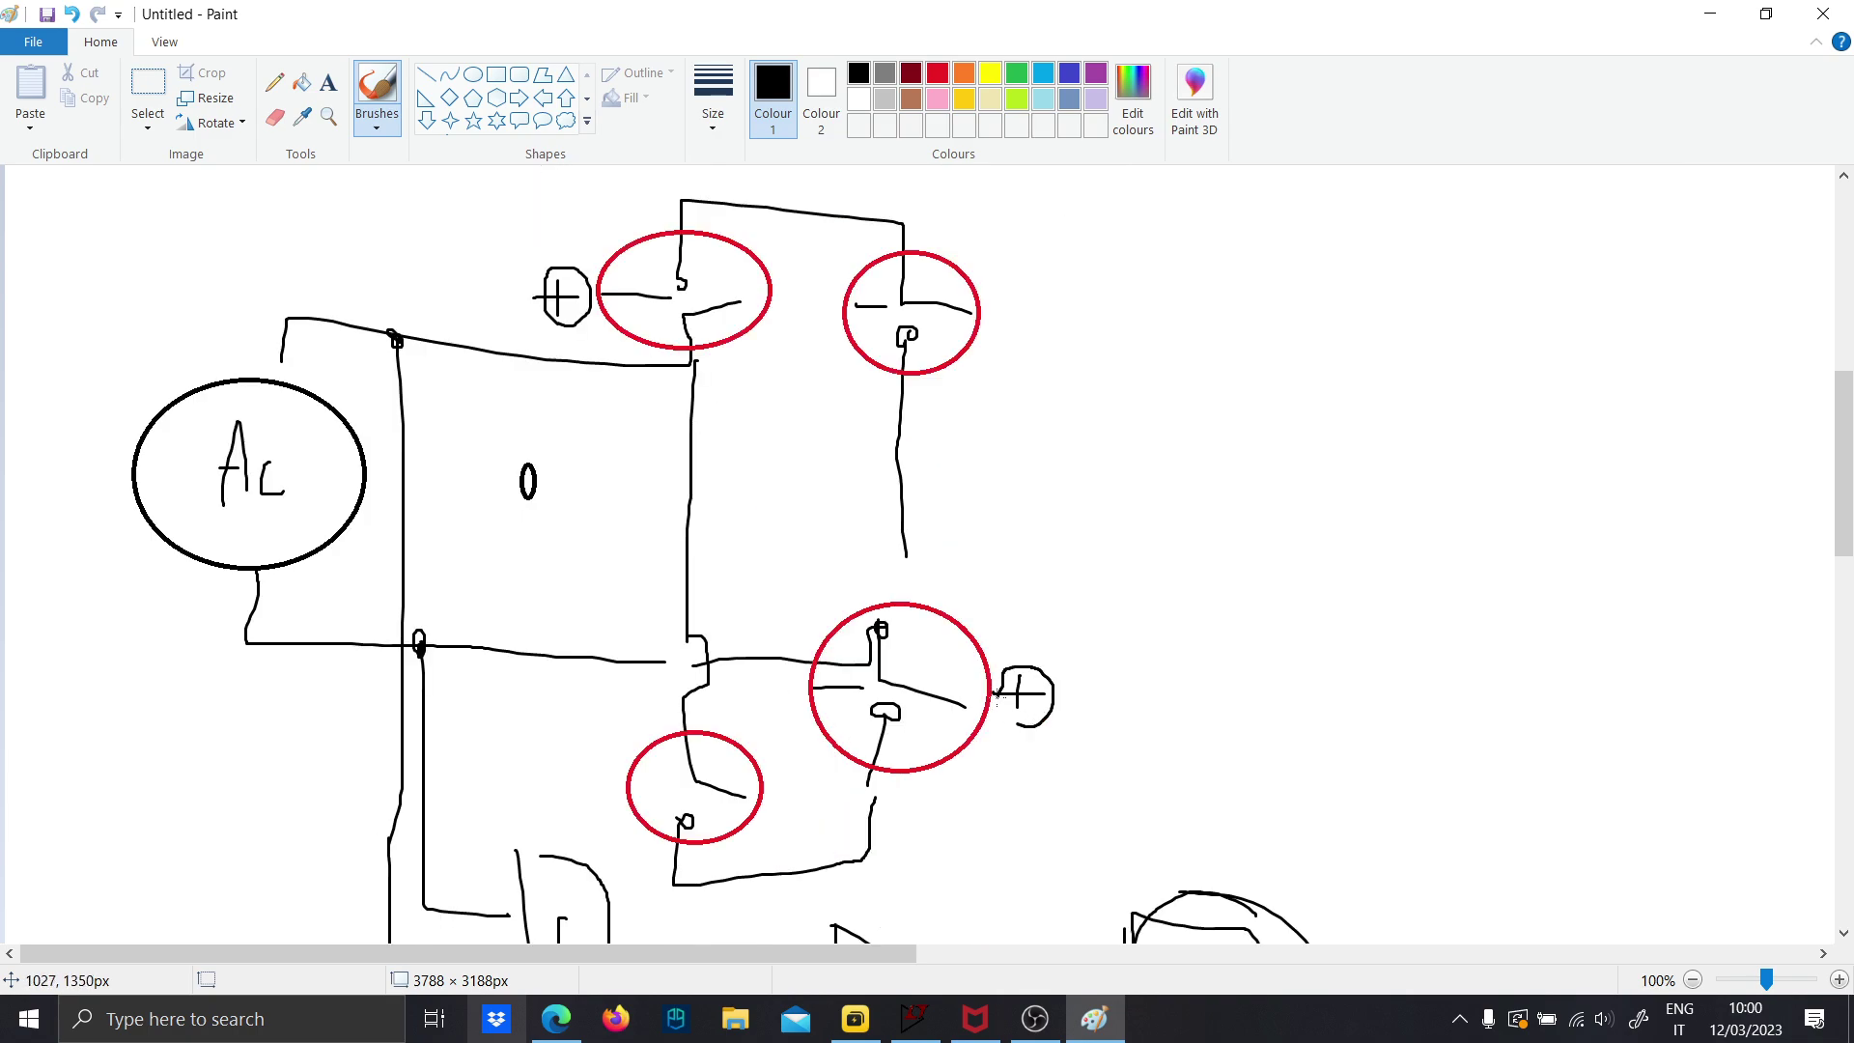
scroll(1063, 715, "down", 4)
mouse_move(1104, 676)
left_mouse_down()
mouse_move(1106, 750)
mouse_move(1236, 674)
mouse_move(1289, 722)
left_mouse_up()
left_click_drag(1115, 763, 1287, 730)
left_click_drag(1176, 717, 1231, 716)
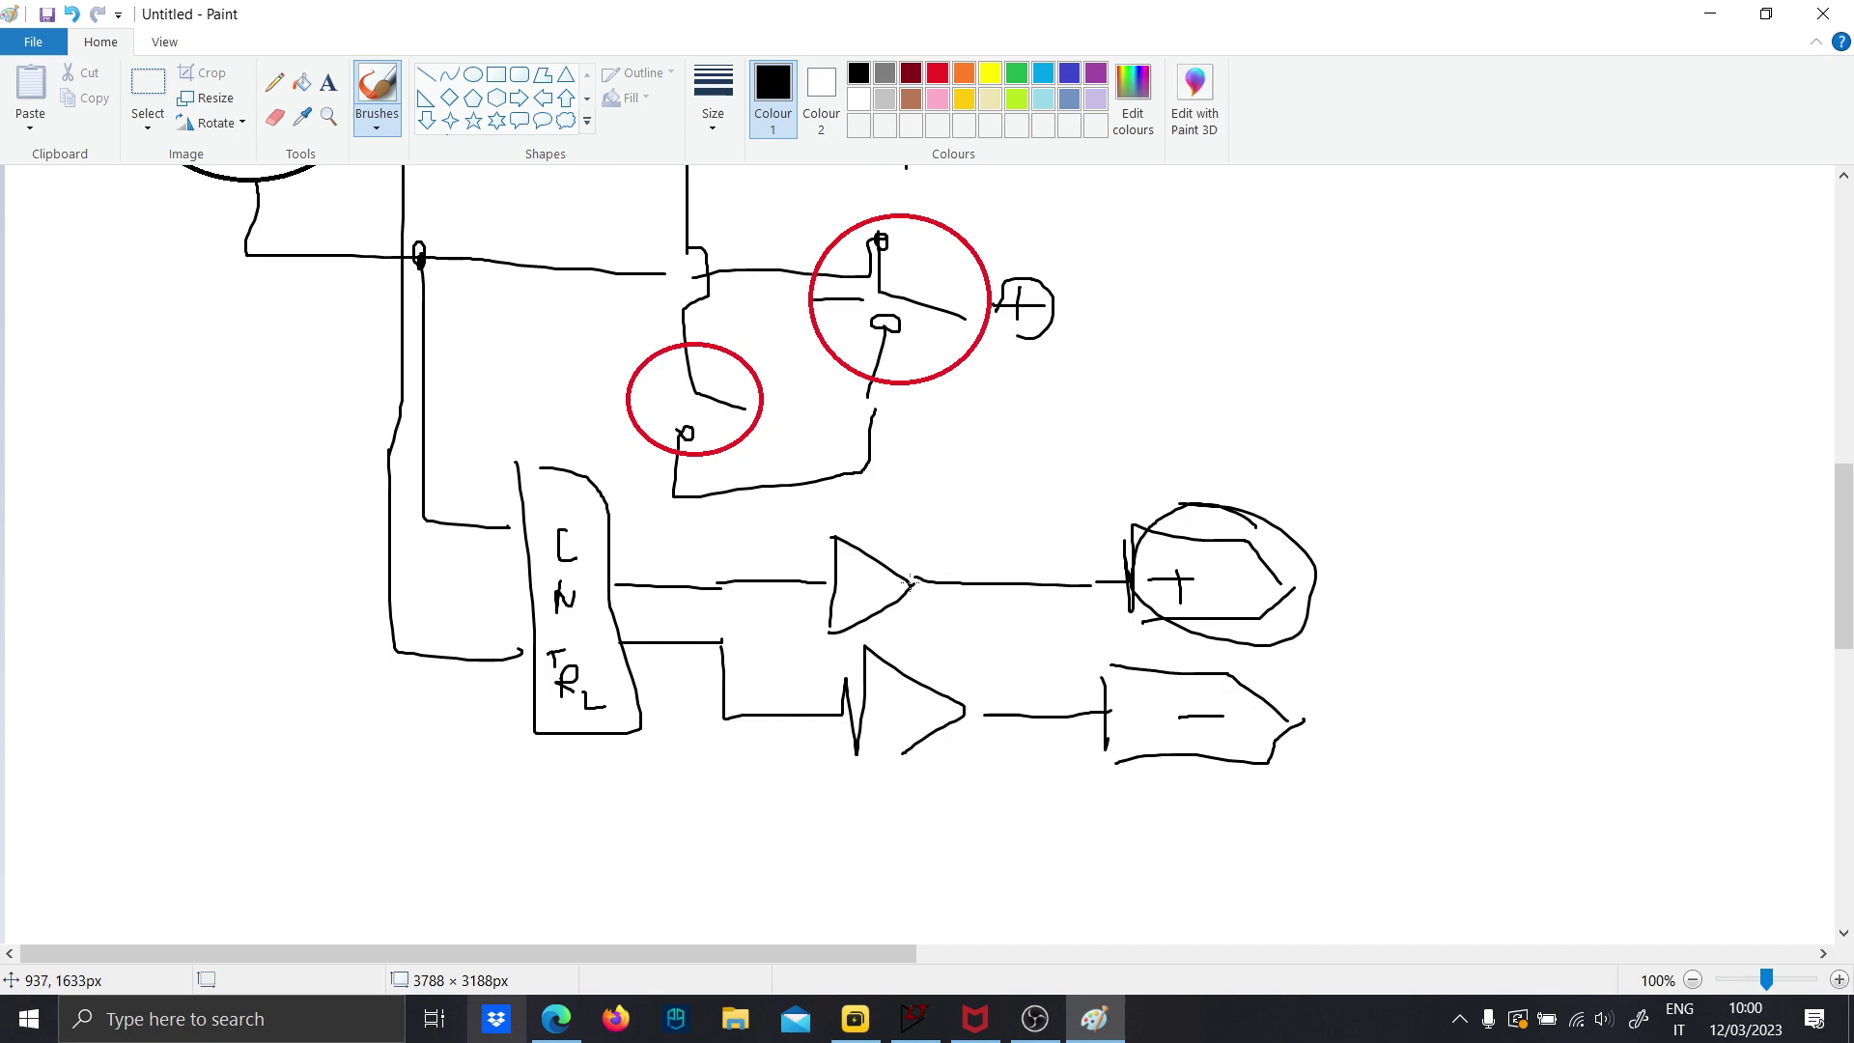
scroll(1352, 435, "up", 4)
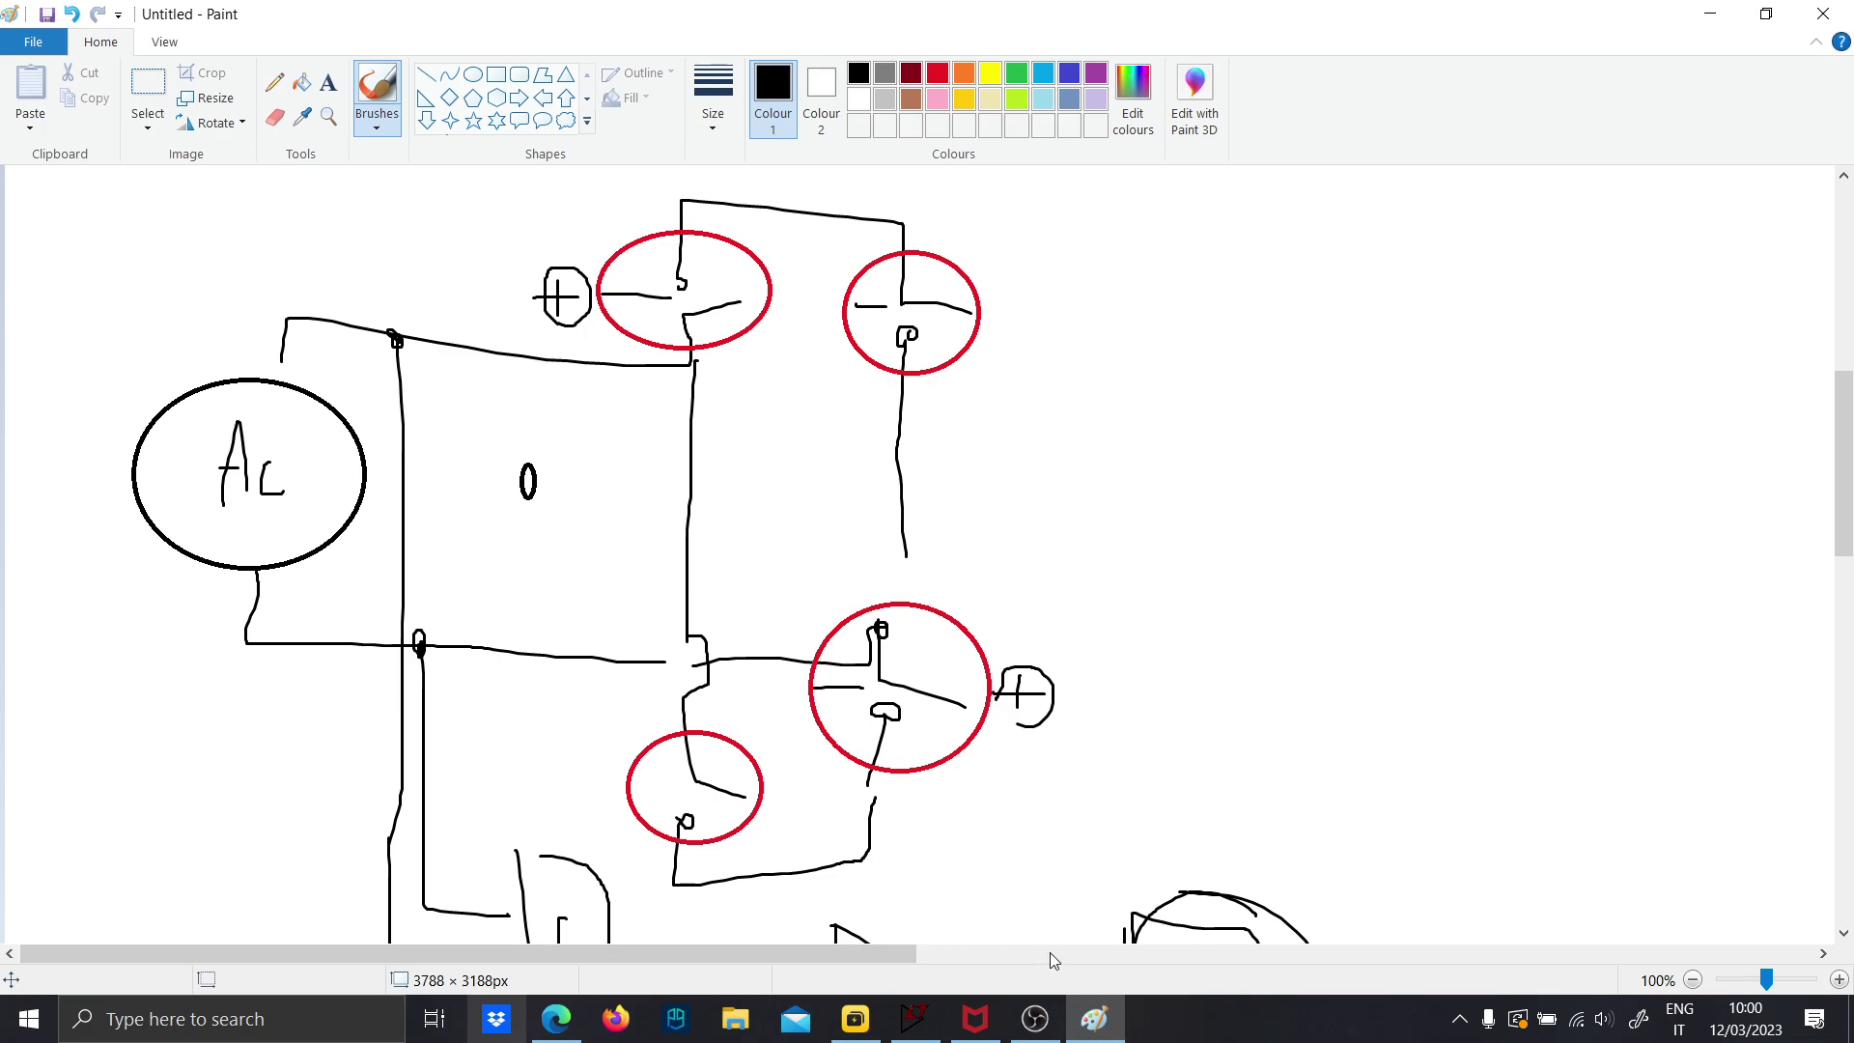
left_click(916, 1019)
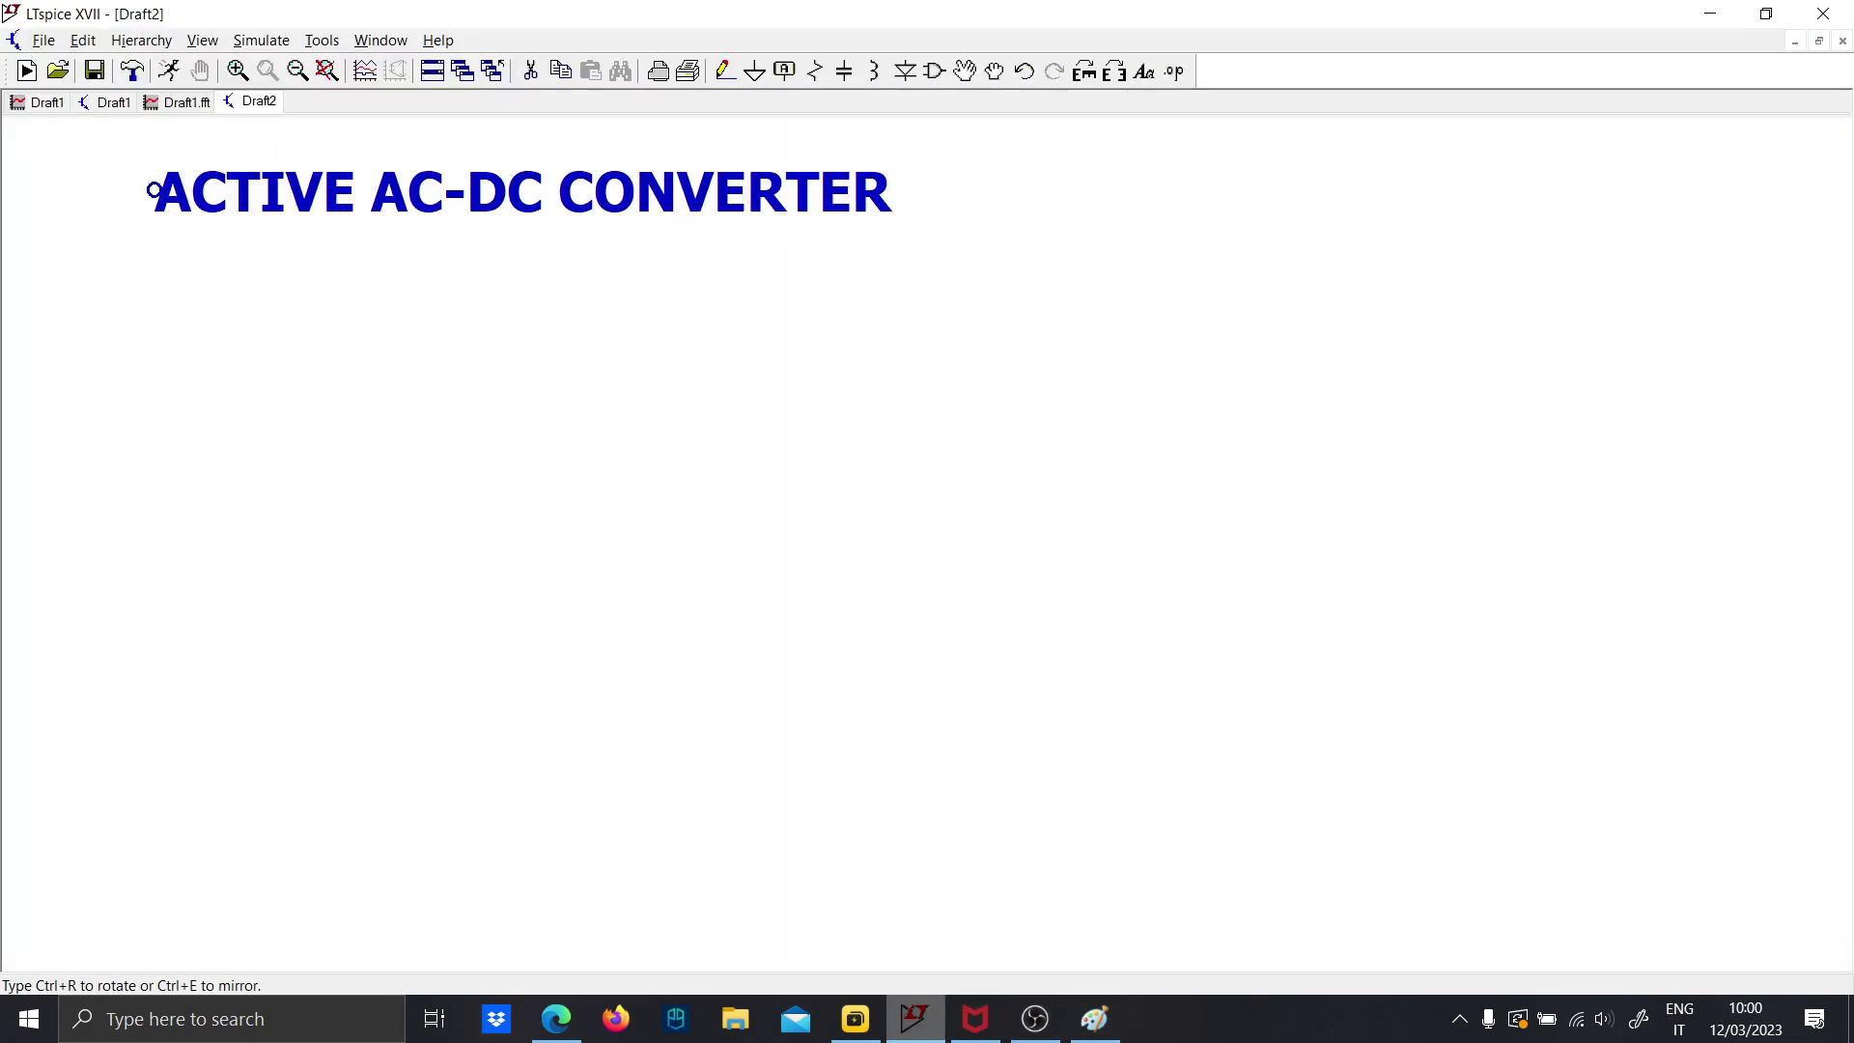
Move the title up and place voltage source V1 with a ground at its bottom terminal
left_click(152, 190)
key("F2")
type("ac")
key("Return")
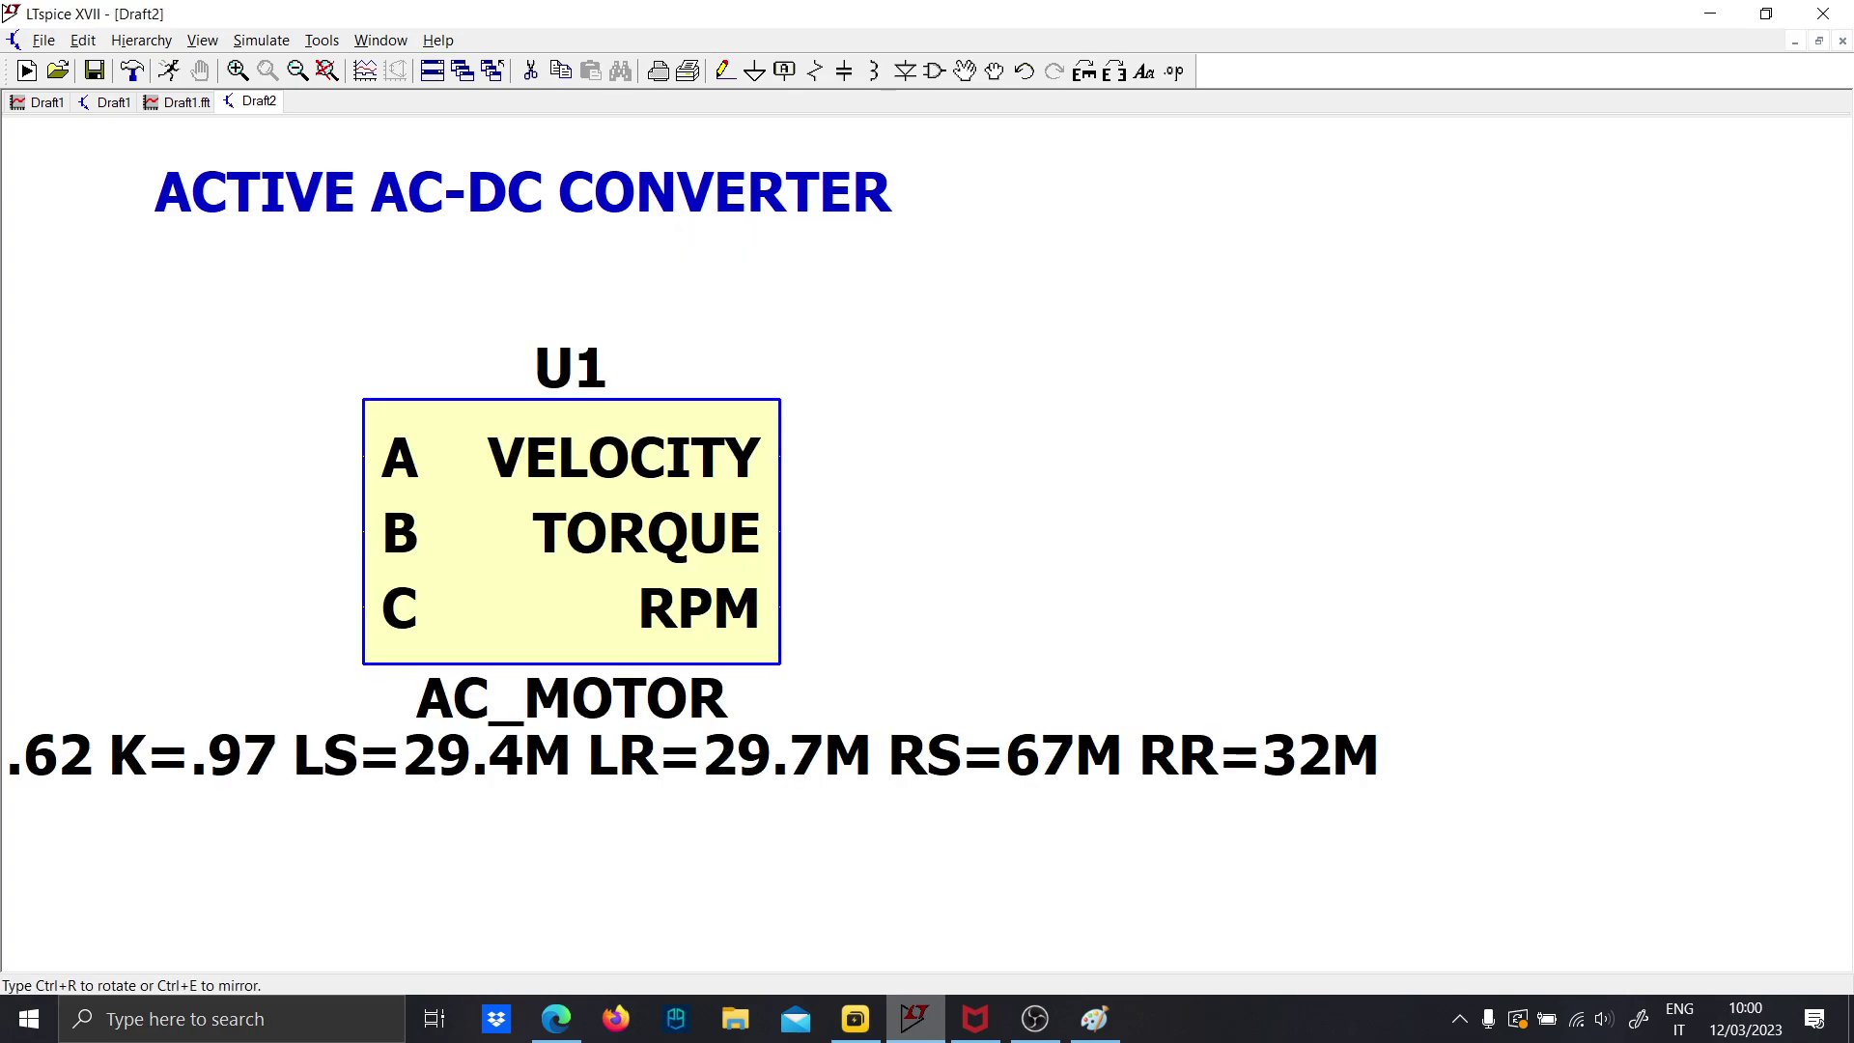
key("Escape")
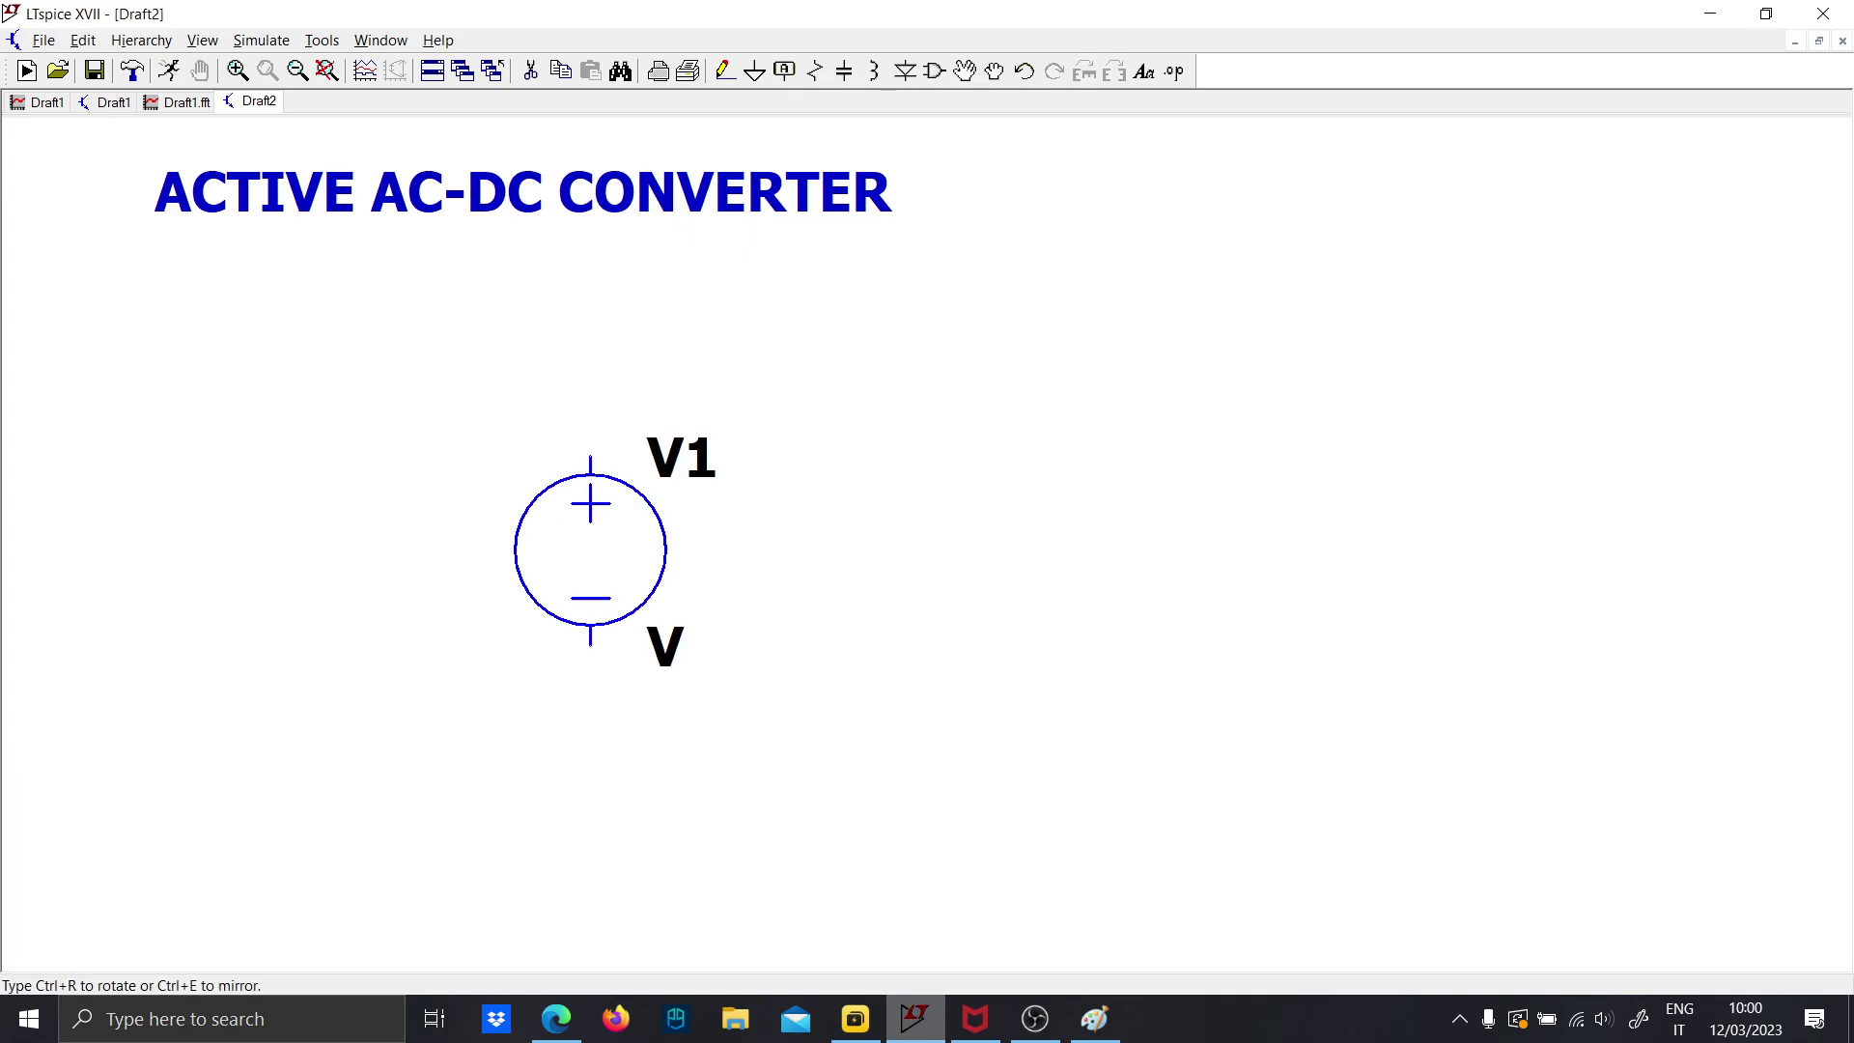
left_click(174, 604)
key("Escape")
key("g")
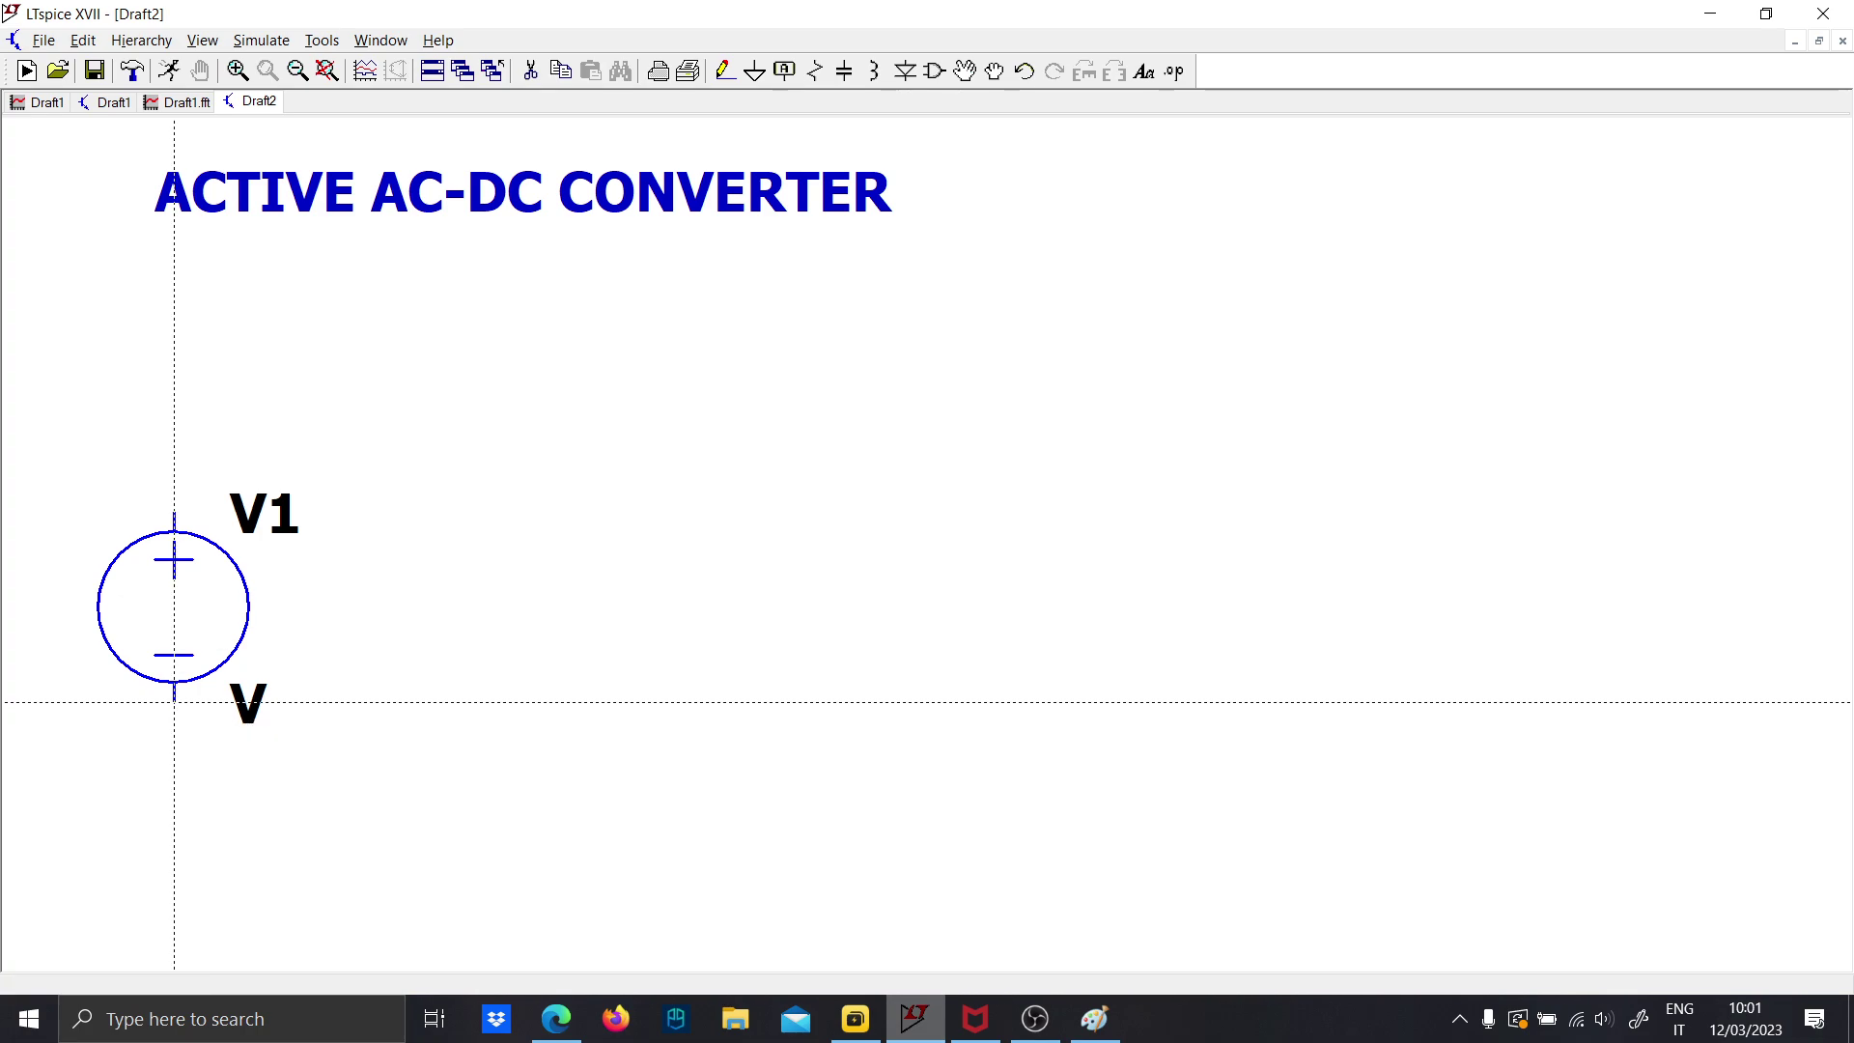
left_click(173, 739)
key("Escape")
Make V1 a sine source with amplitude 100 and frequency 100k: SINE(0 100 100k)
right_click(207, 664)
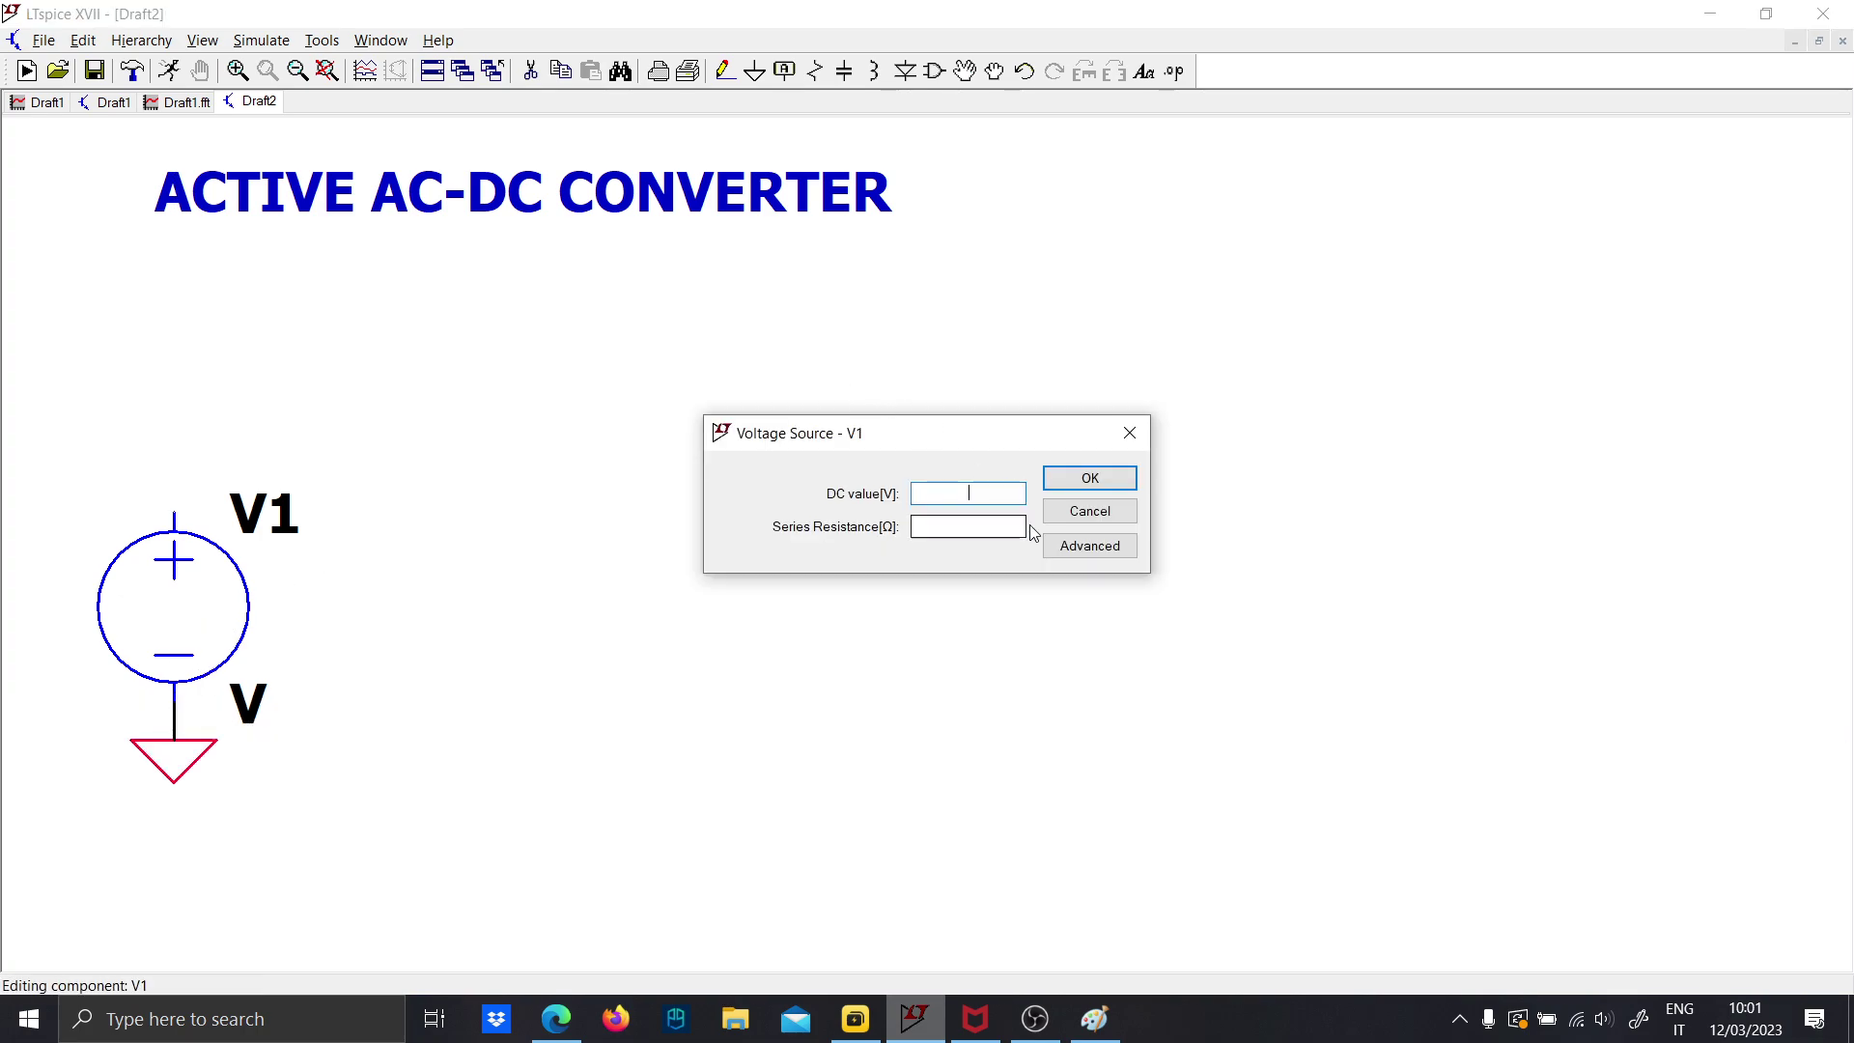
left_click(1058, 545)
left_click(618, 334)
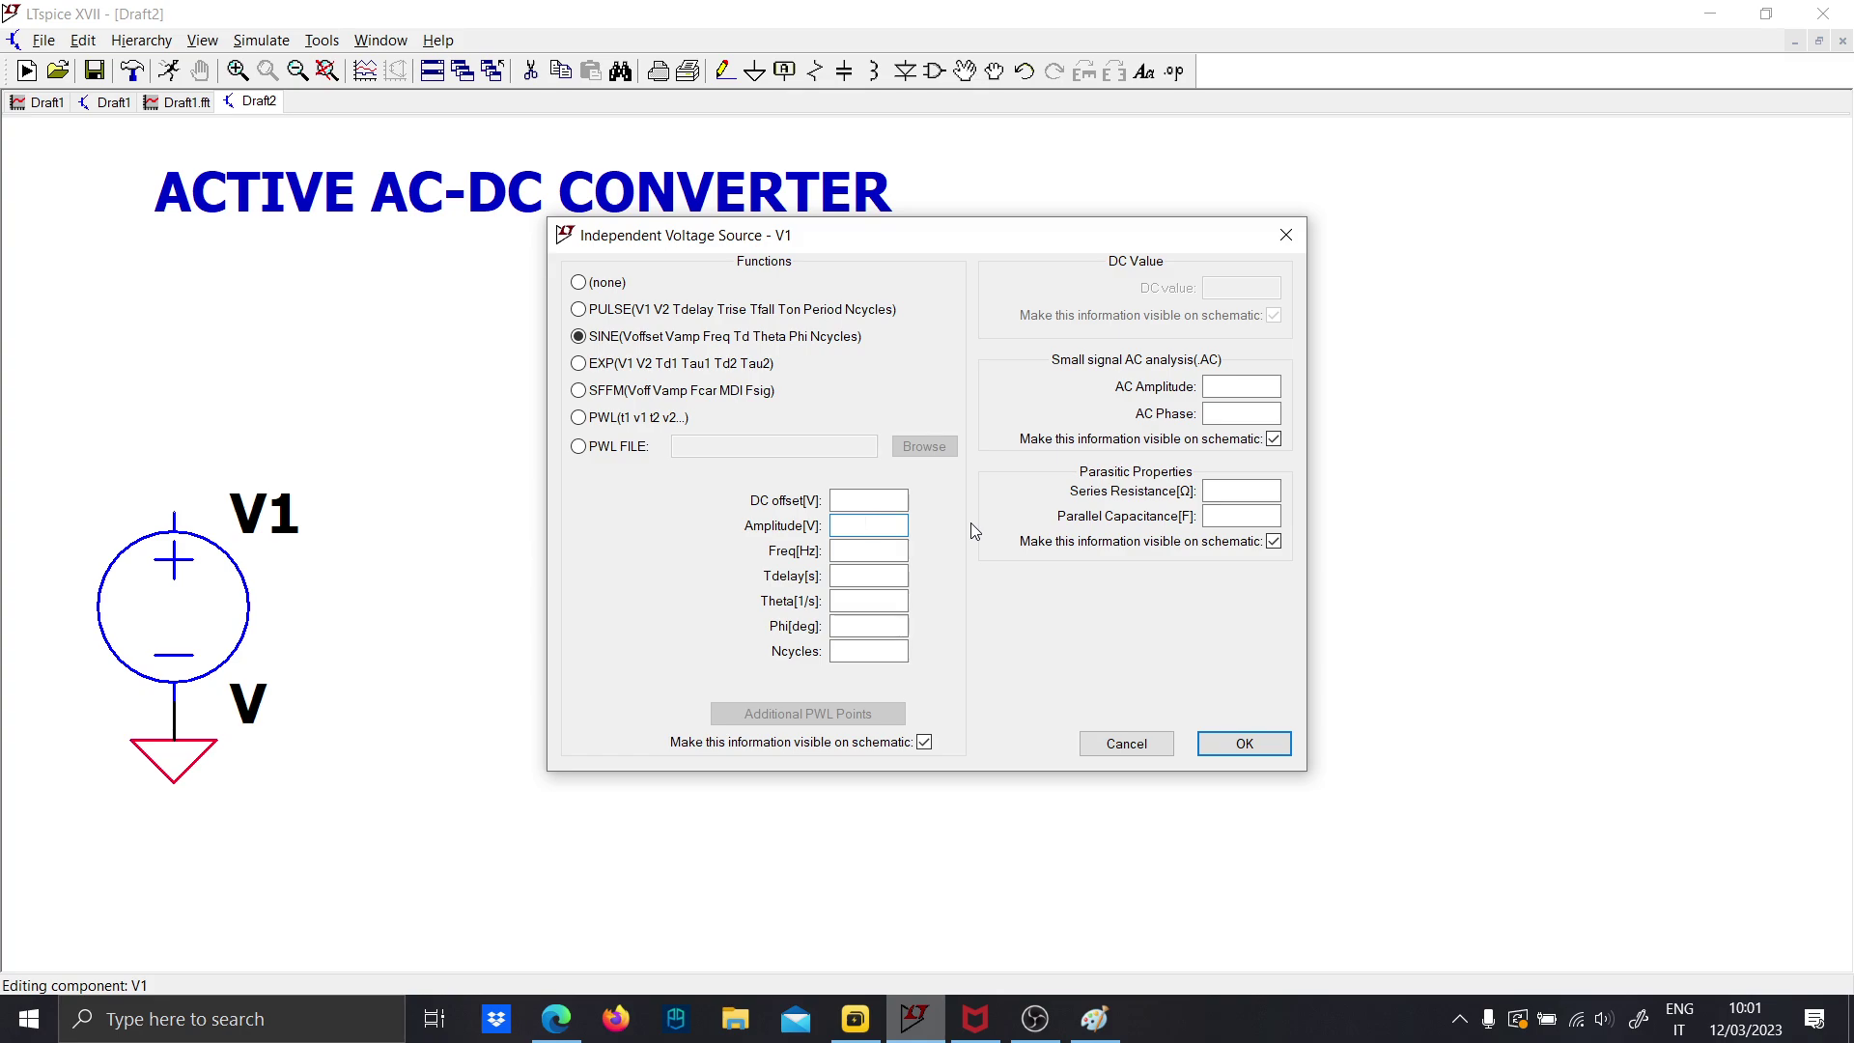
type("100 ")
type("100k")
key("Return")
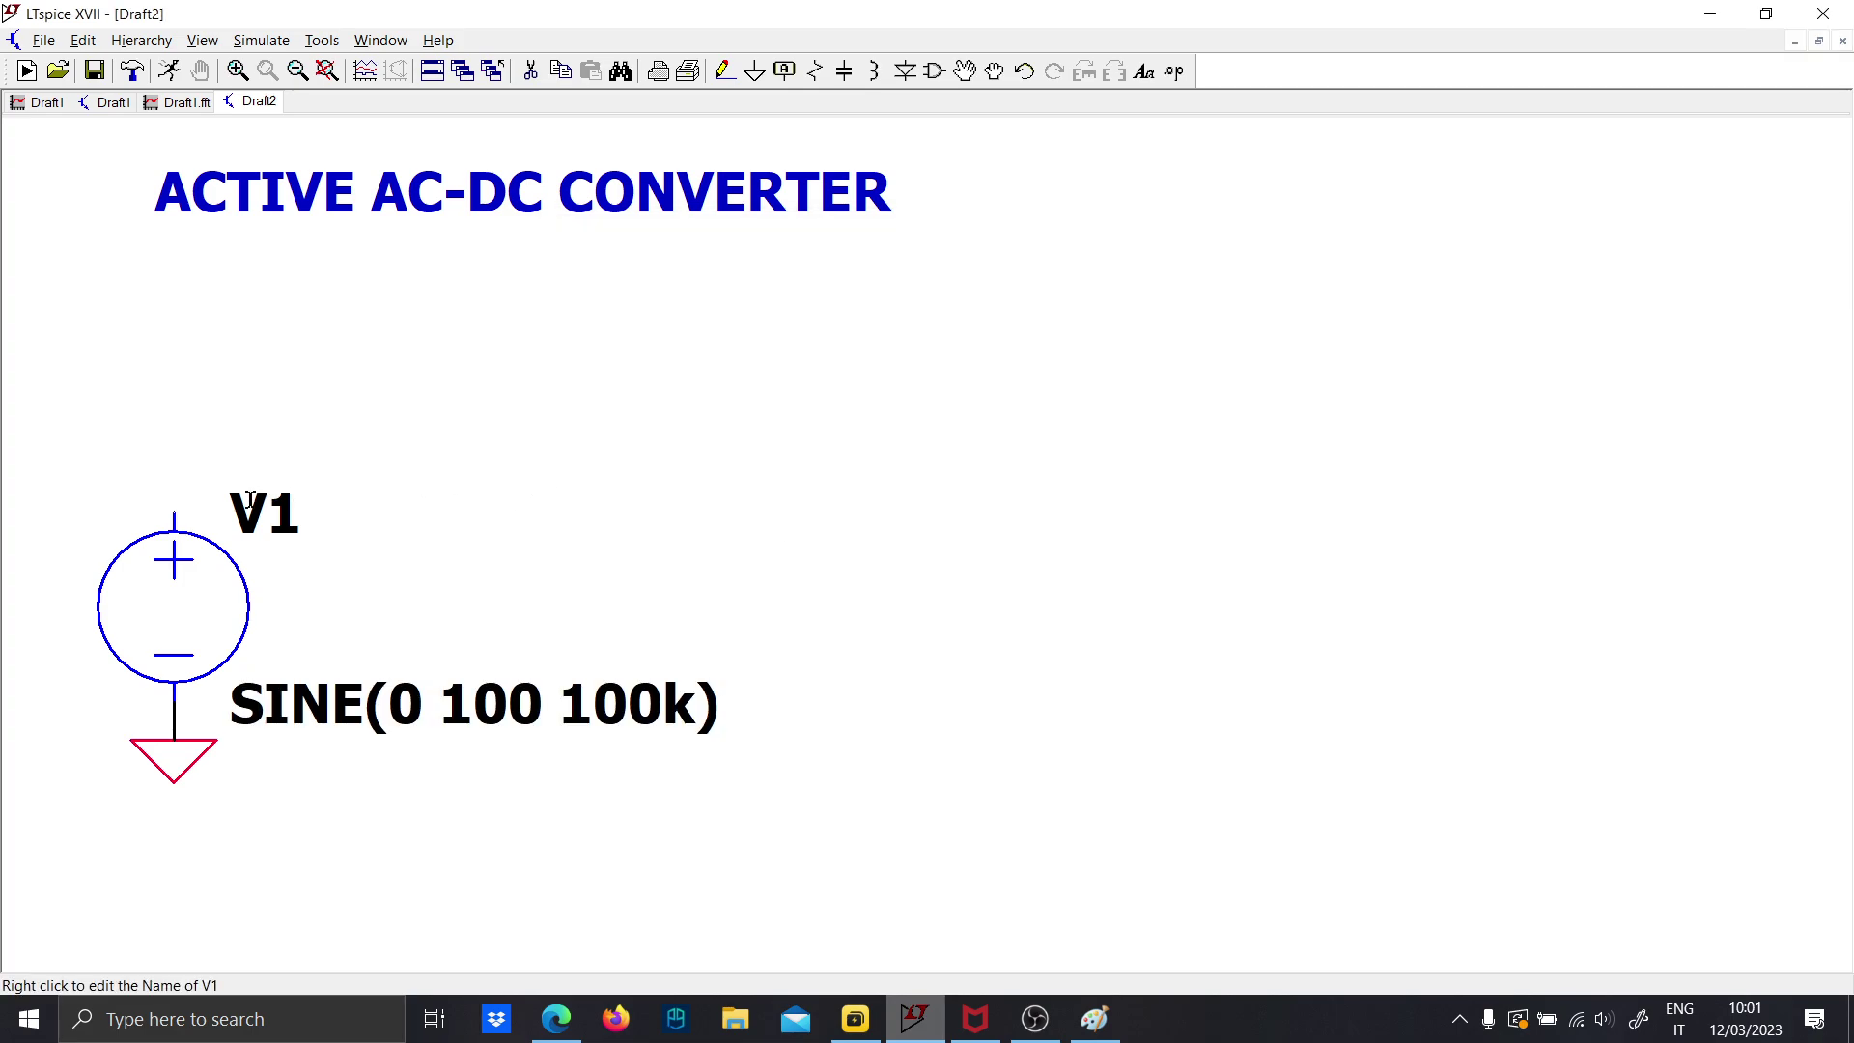
Wire V1's top terminal across to a grounded point on the right
key("F3")
left_click(173, 512)
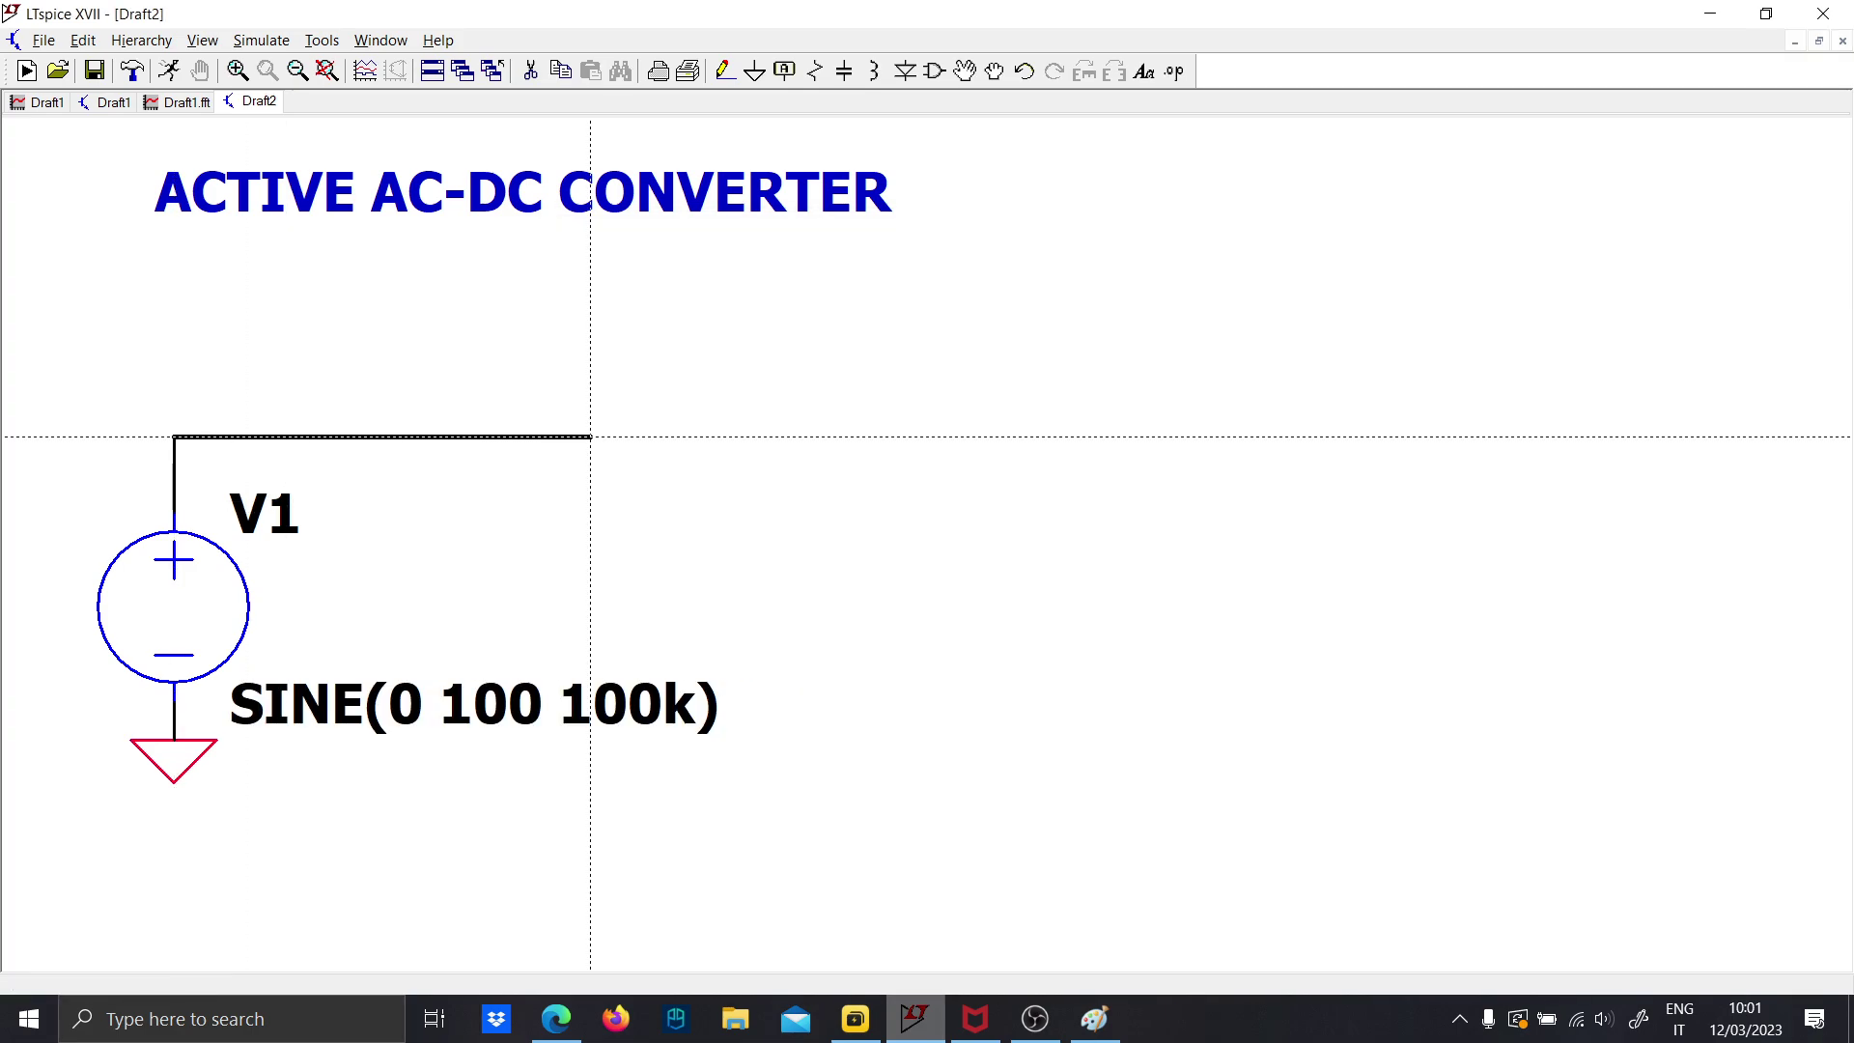
left_click(819, 777)
key("g")
left_click(819, 777)
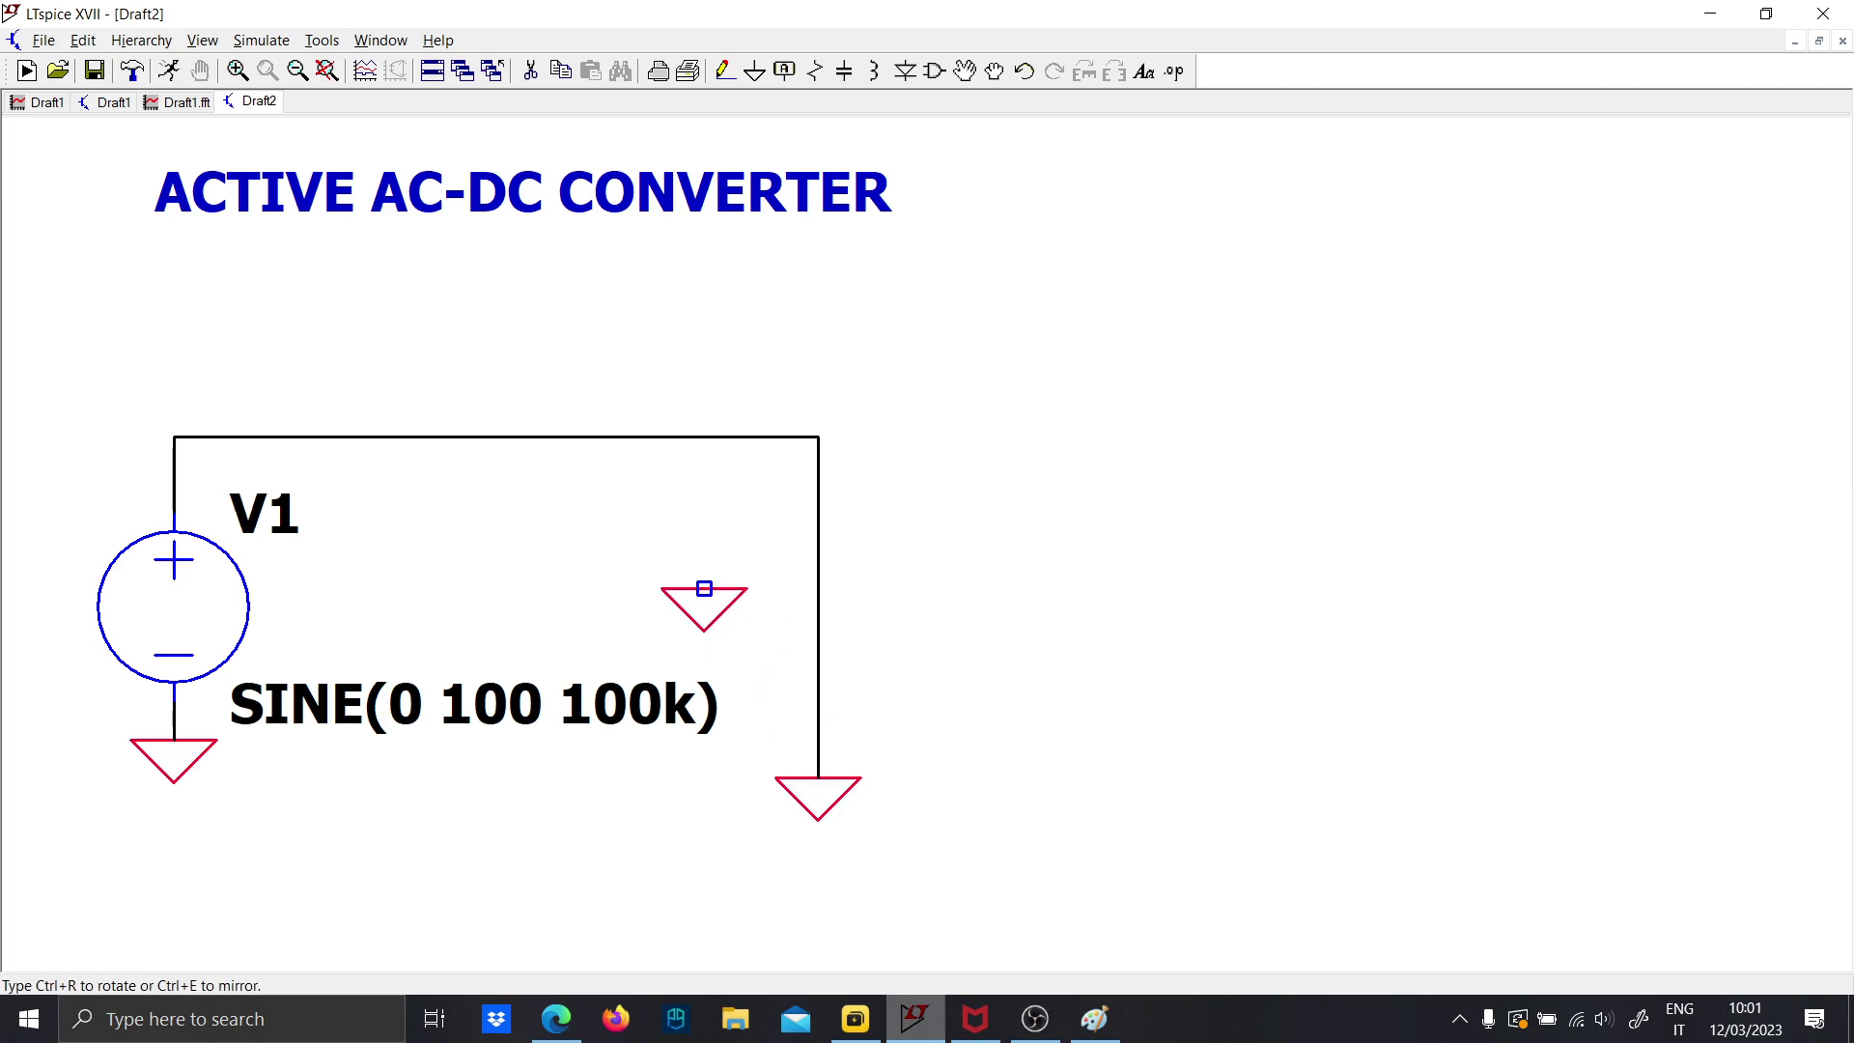
key("Escape")
Place a horizontal resistor R1 on the top wire and set its value to 1m
key("r")
key("ctrl+r")
left_click(546, 400)
key("Escape")
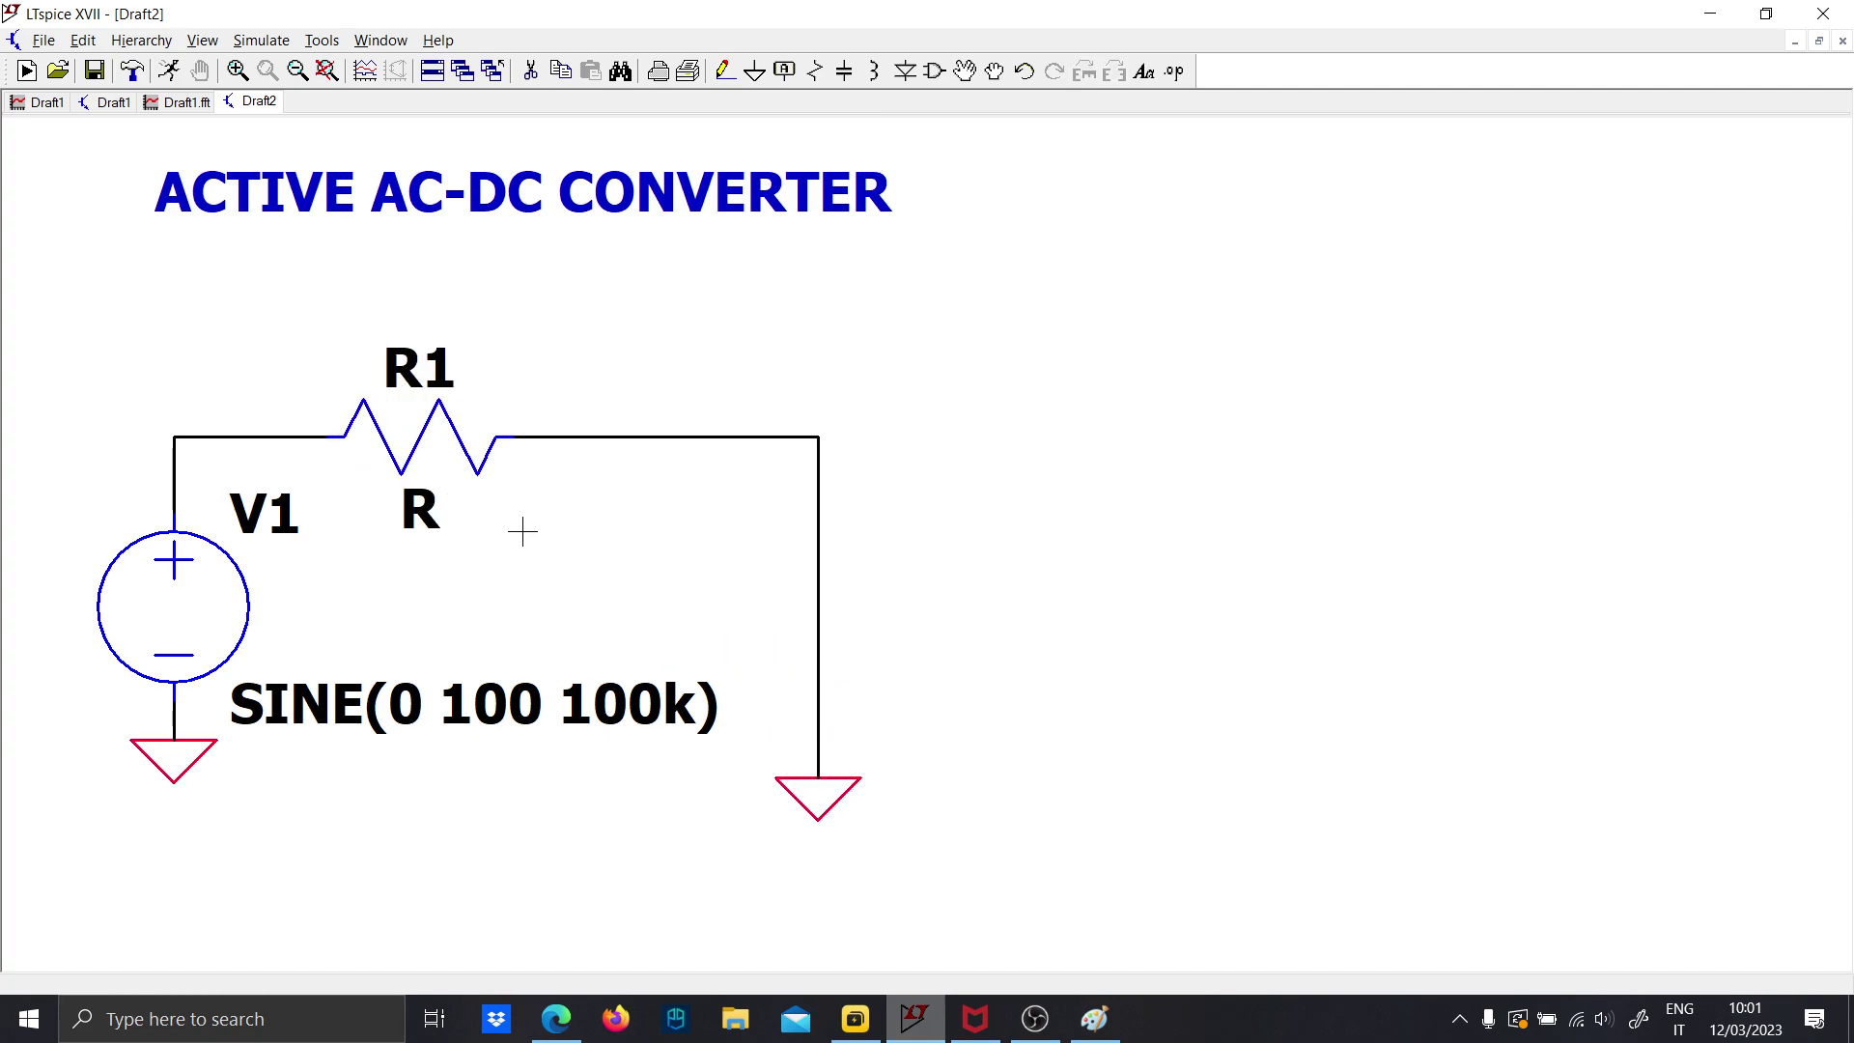
right_click(415, 512)
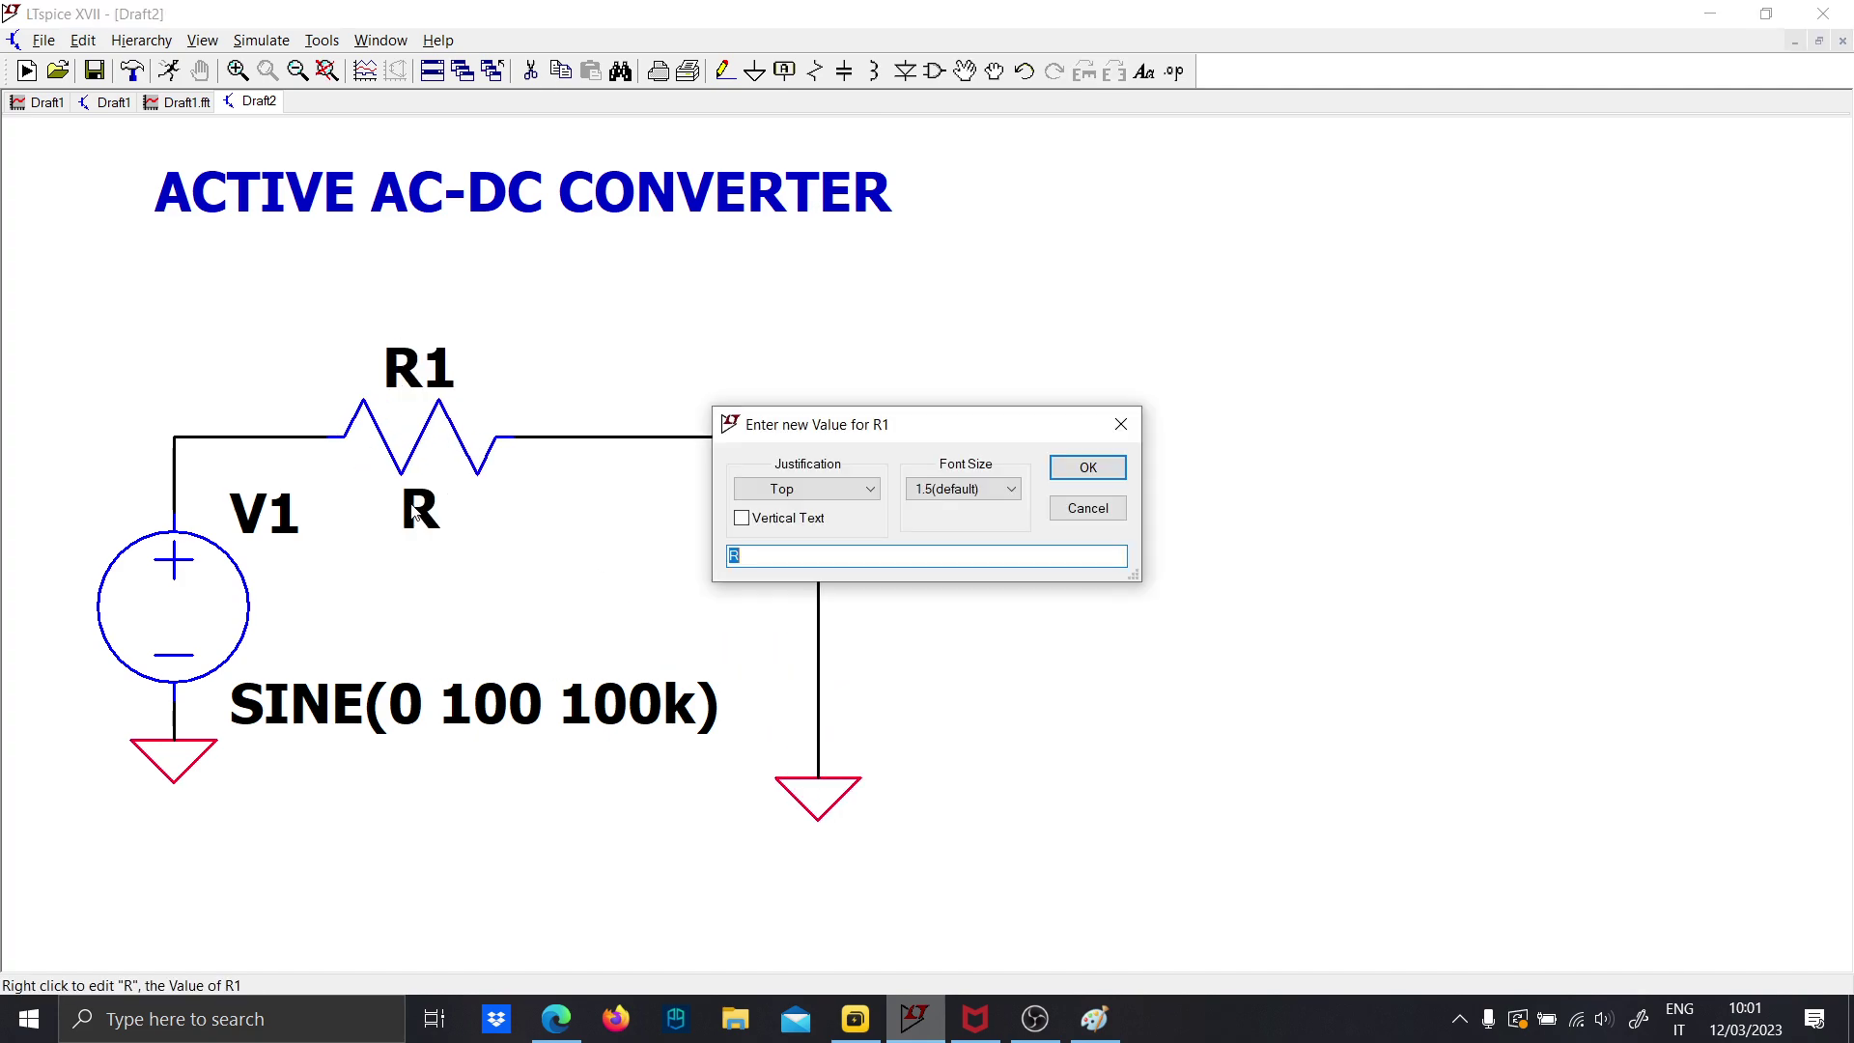
type("1m")
key("Return")
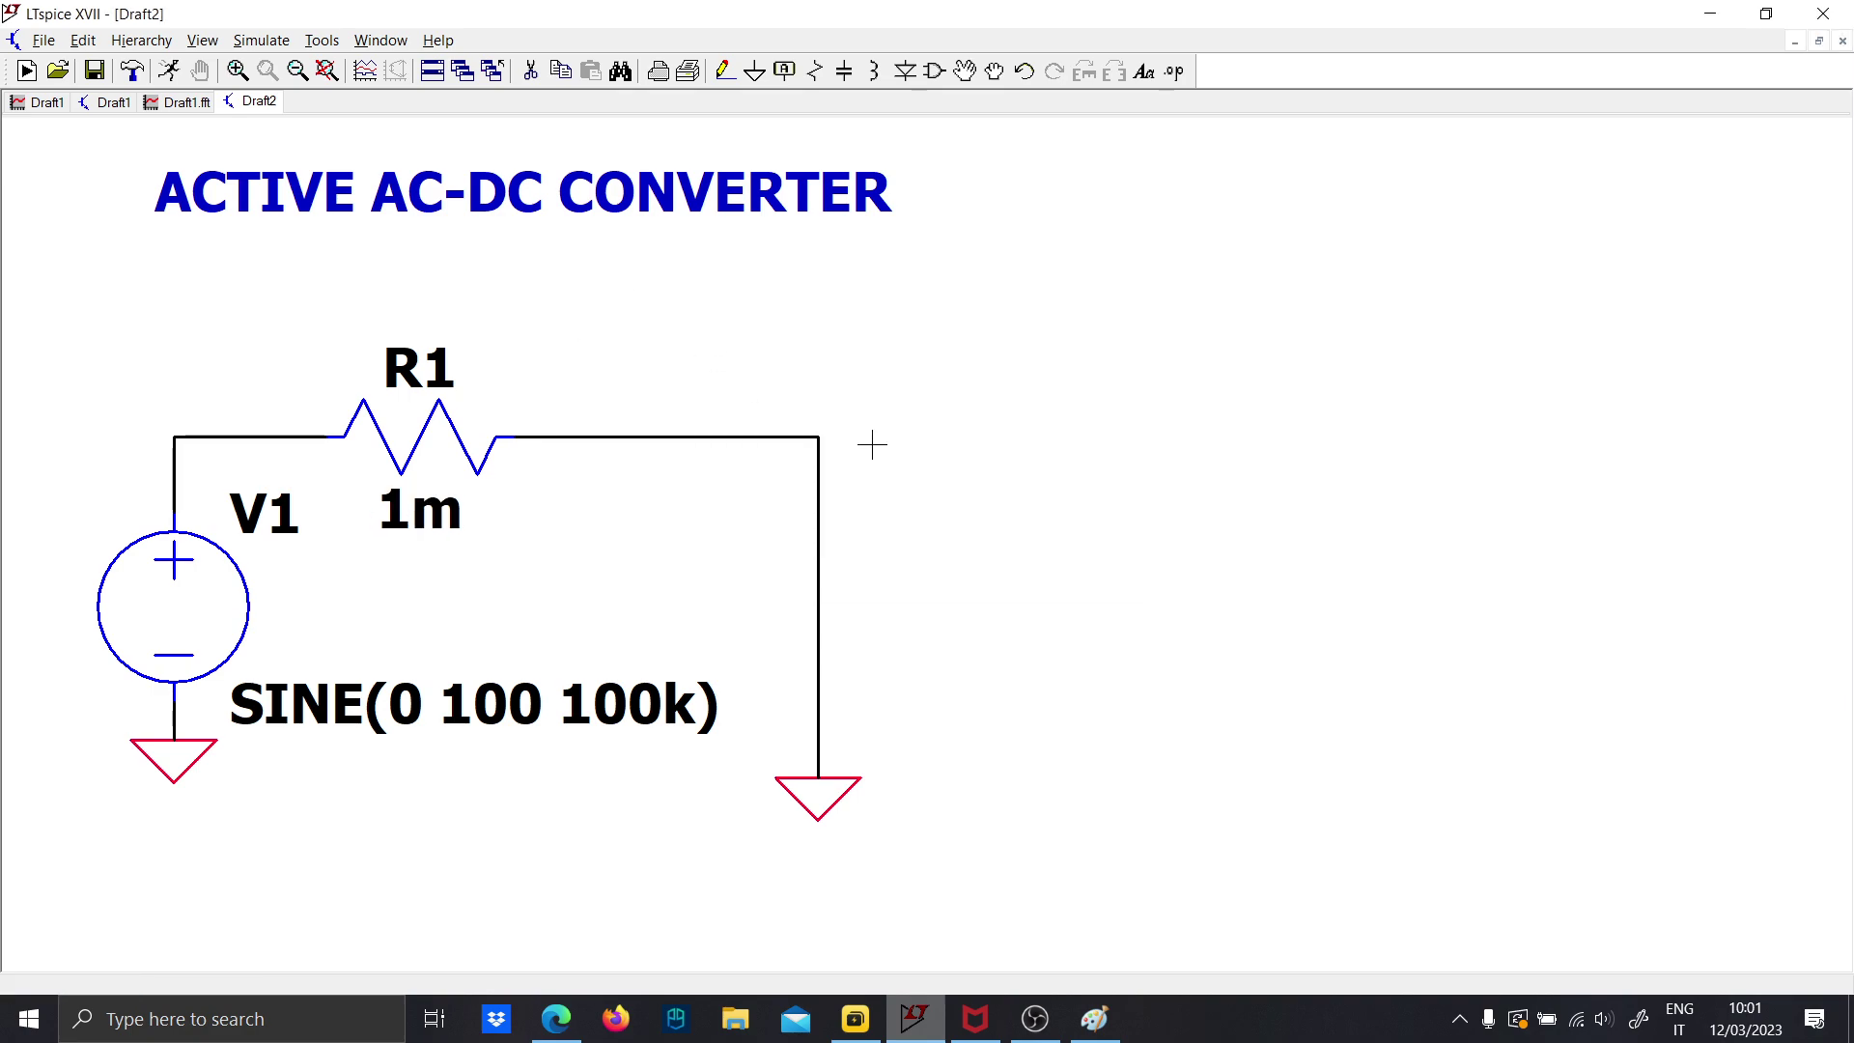
Insert inductor L1 in the right-hand wire and a mirrored inductor L2 beside it
key("l")
left_click(819, 463)
key("ctrl+e")
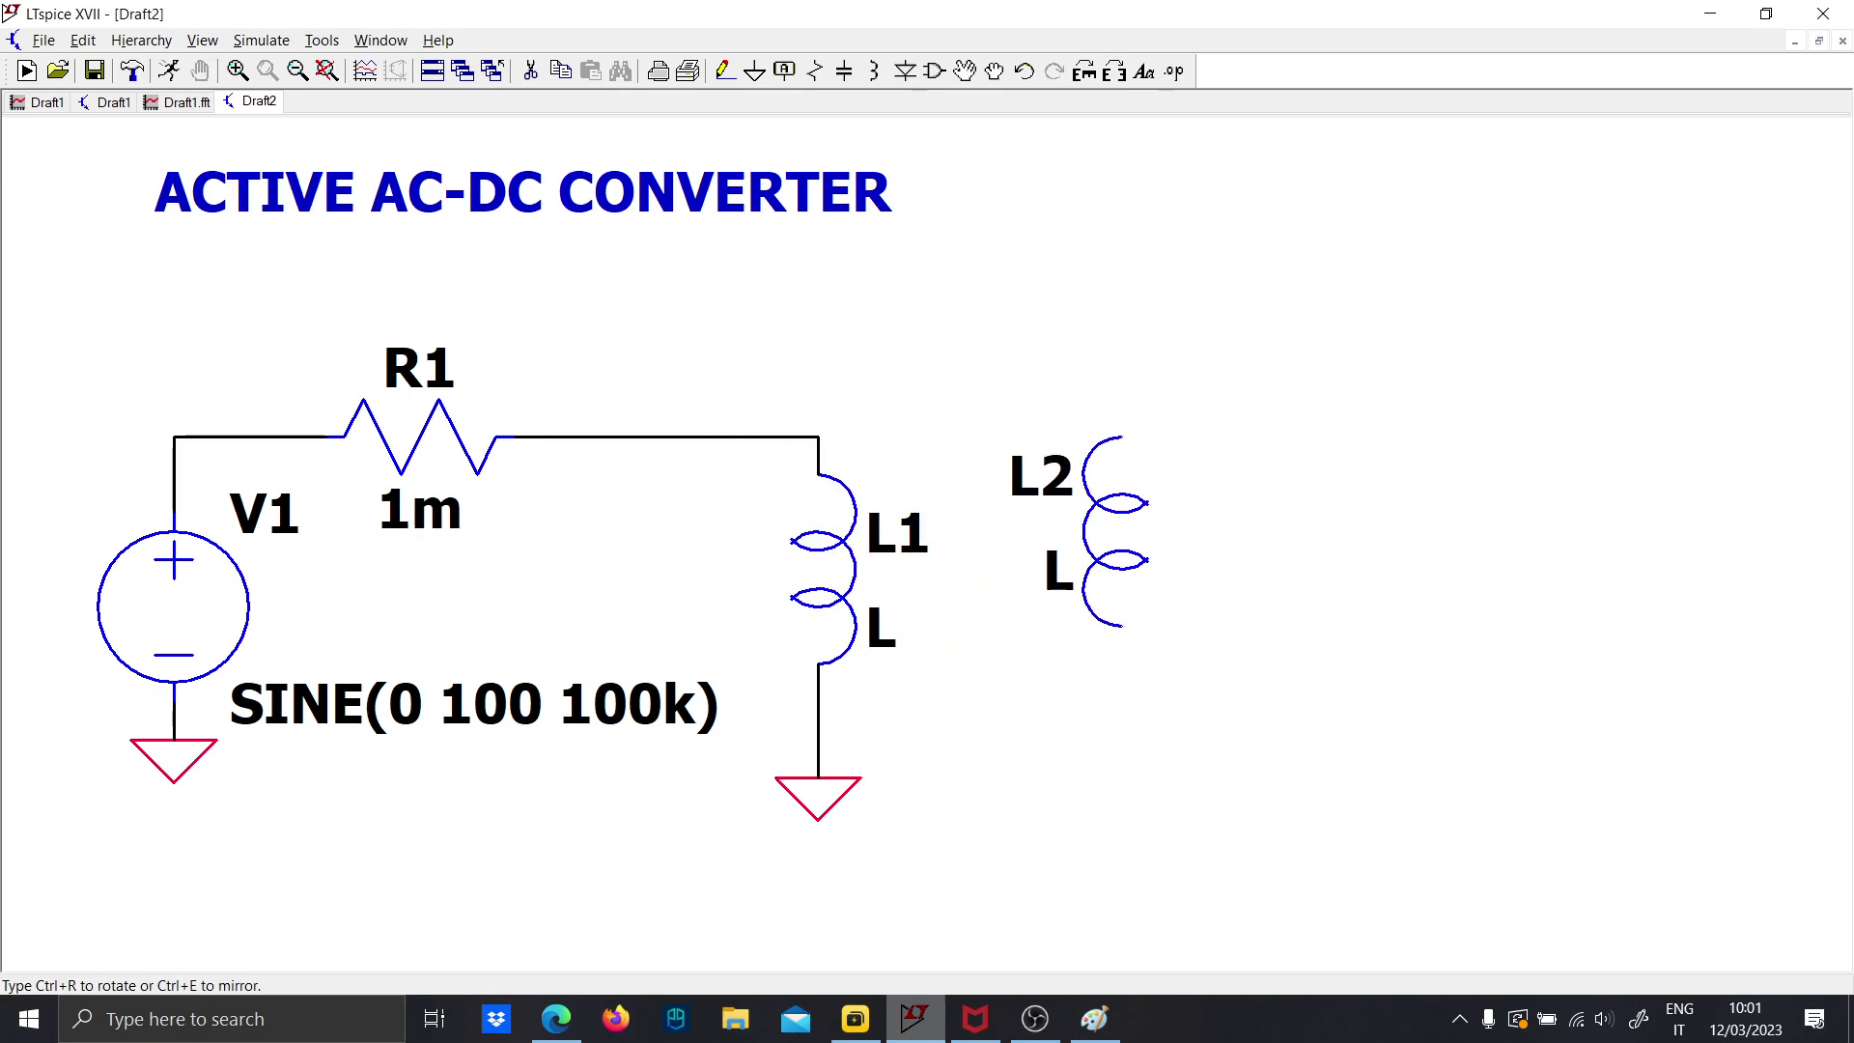
left_click(1125, 596)
key("Escape")
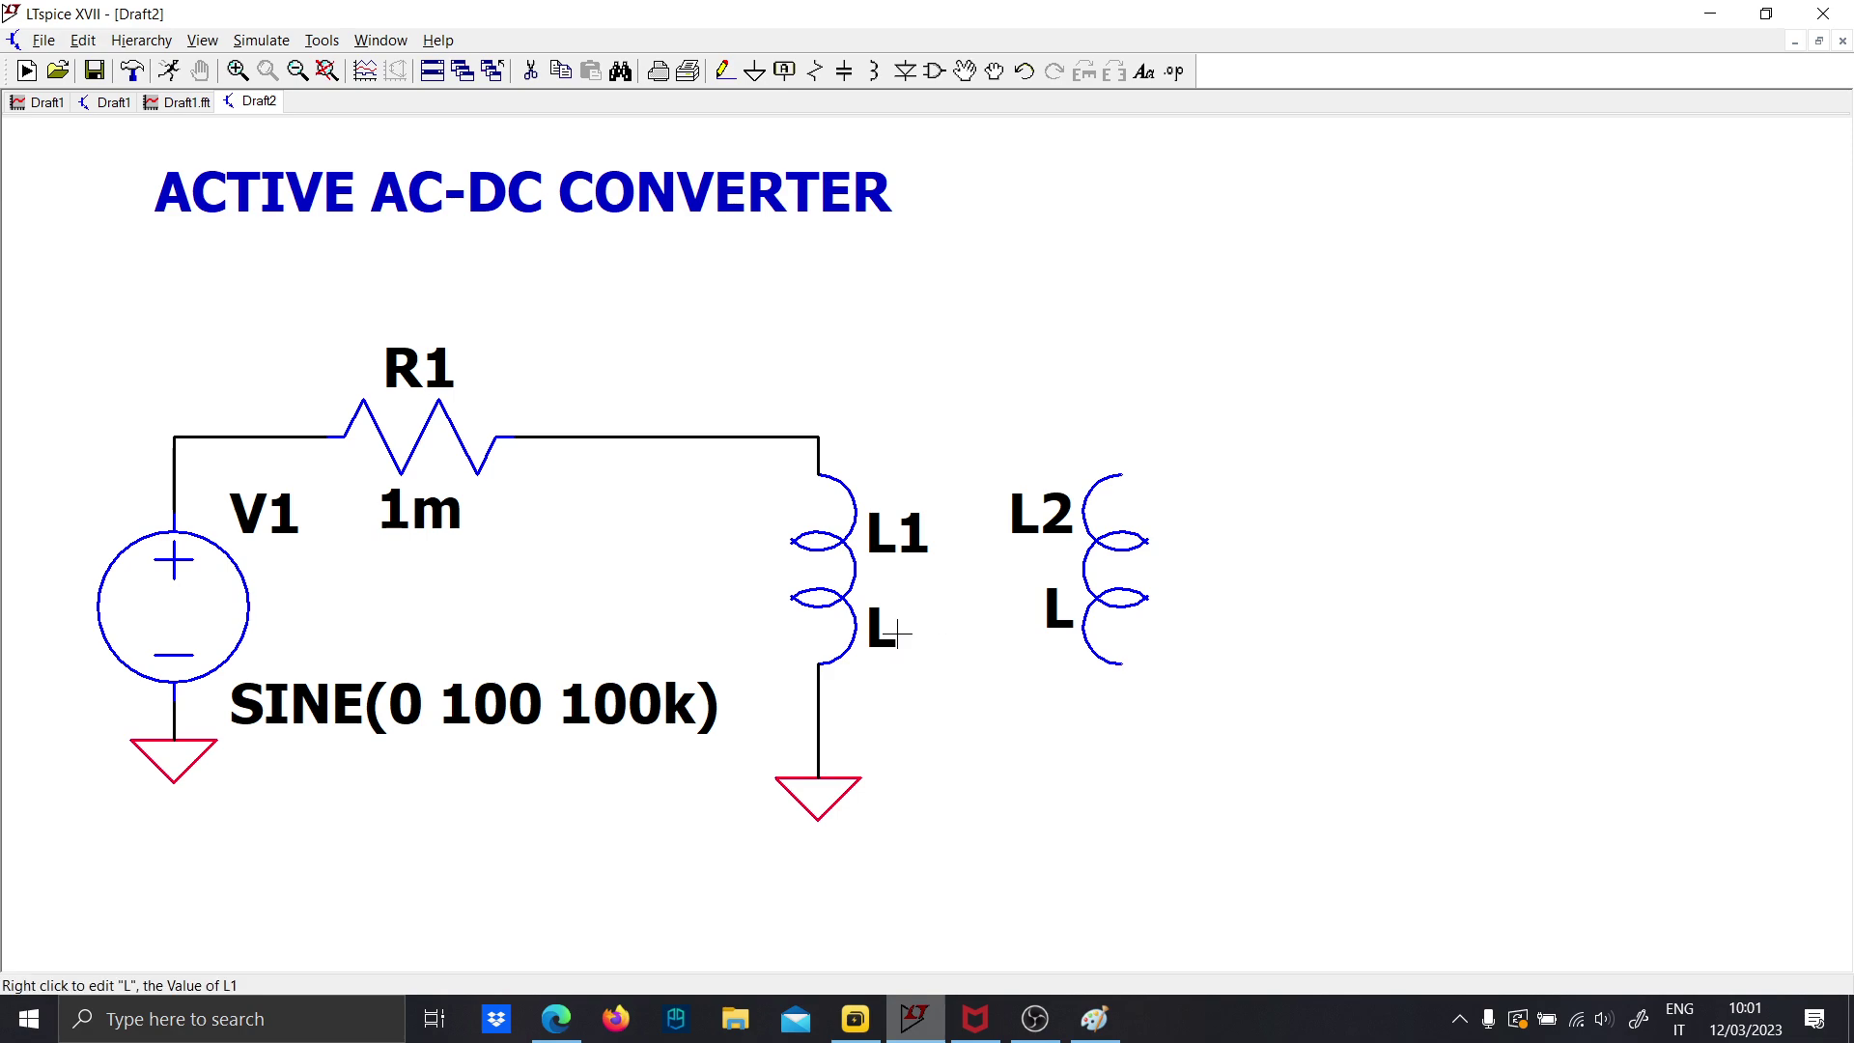
key("s")
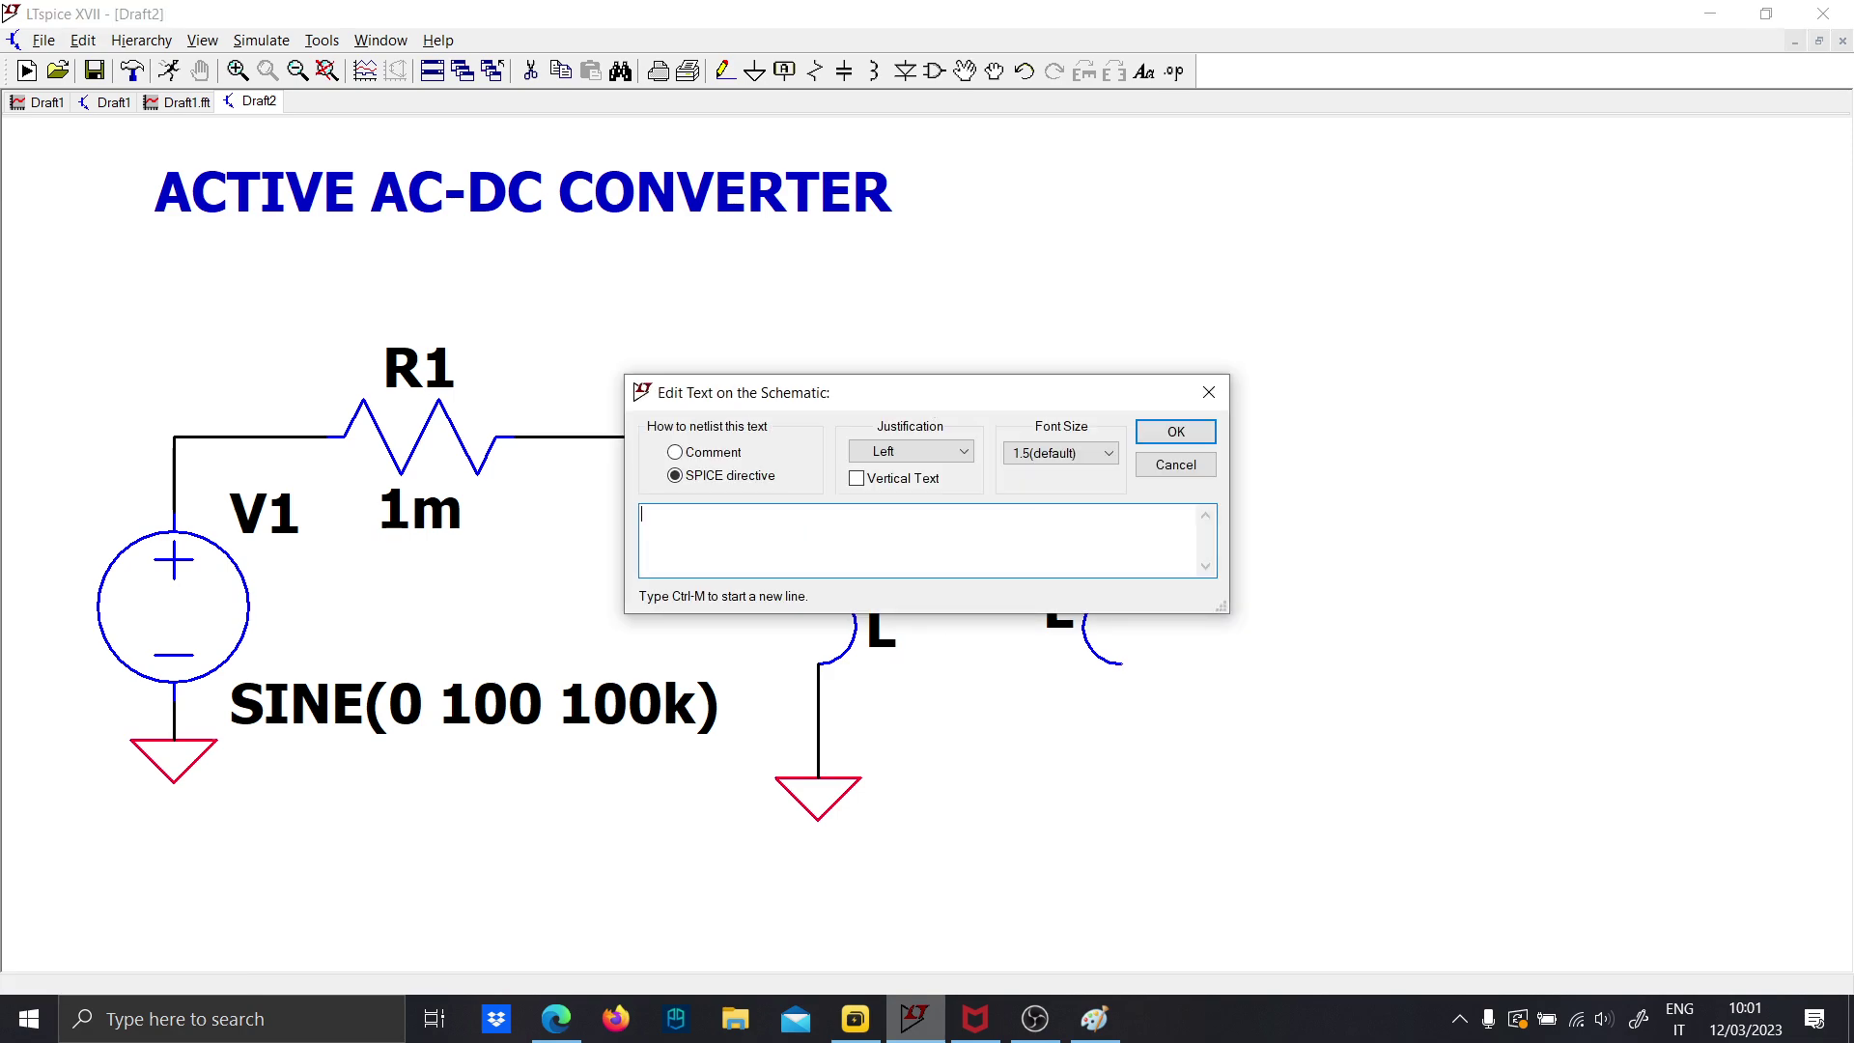
Place the coupling directive K L1 L2 1 on the schematic
key("Caps_Lock")
type("K L")
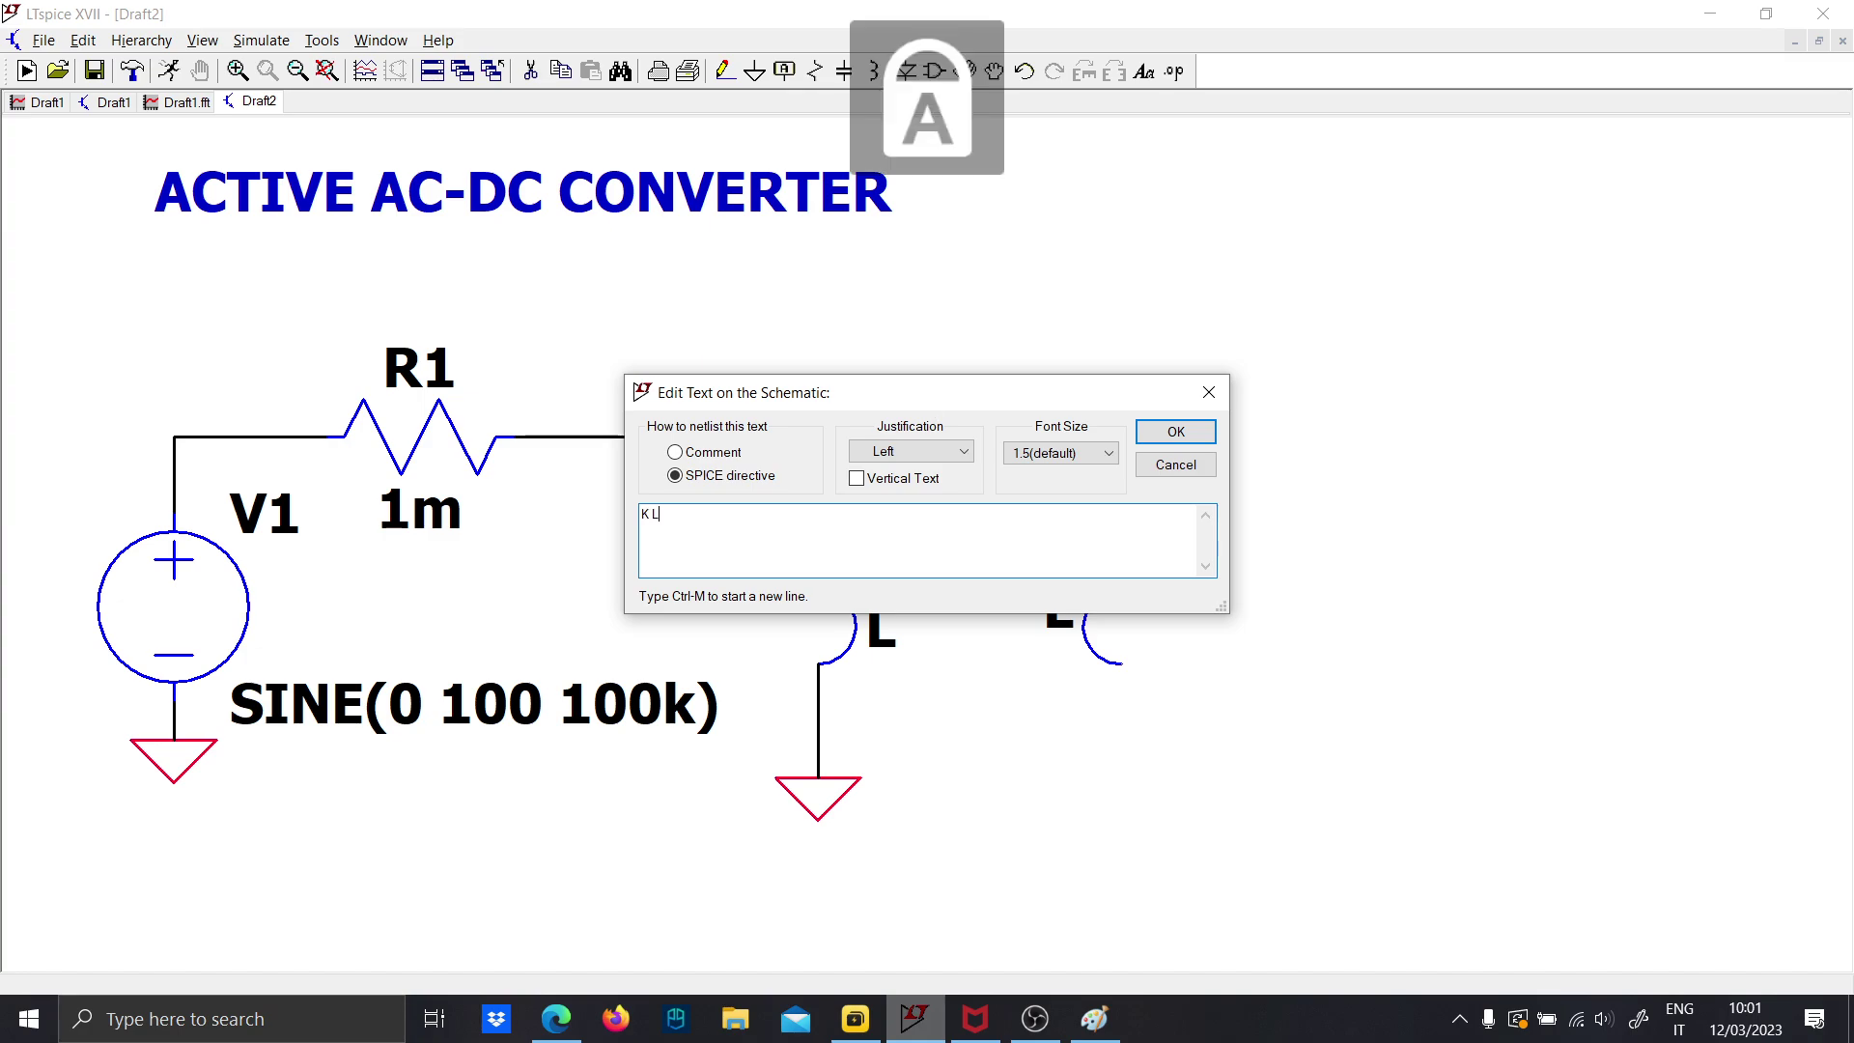
type("1 L2")
key("Caps_Lock")
type("1")
key("Return")
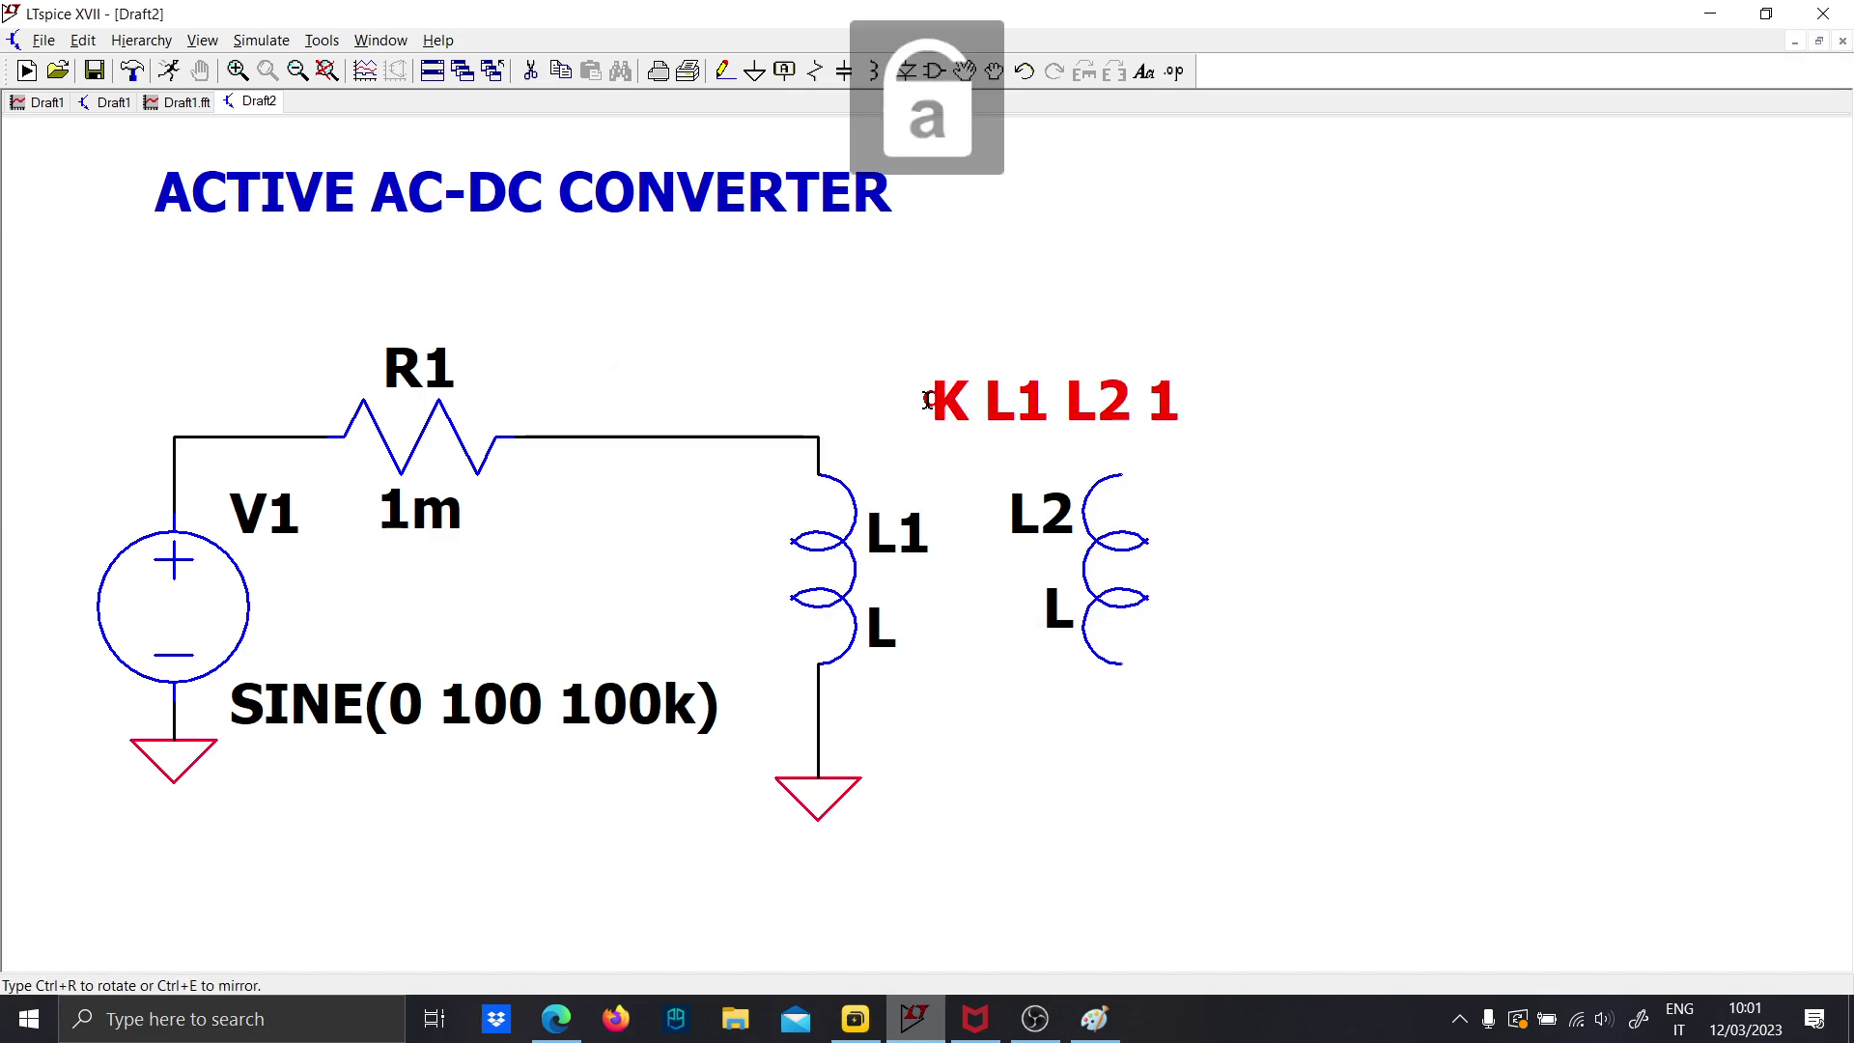
left_click(833, 353)
Set L1 to 10u, L2 to 1u and source V1 to SINE(0 300 100k)
right_click(906, 651)
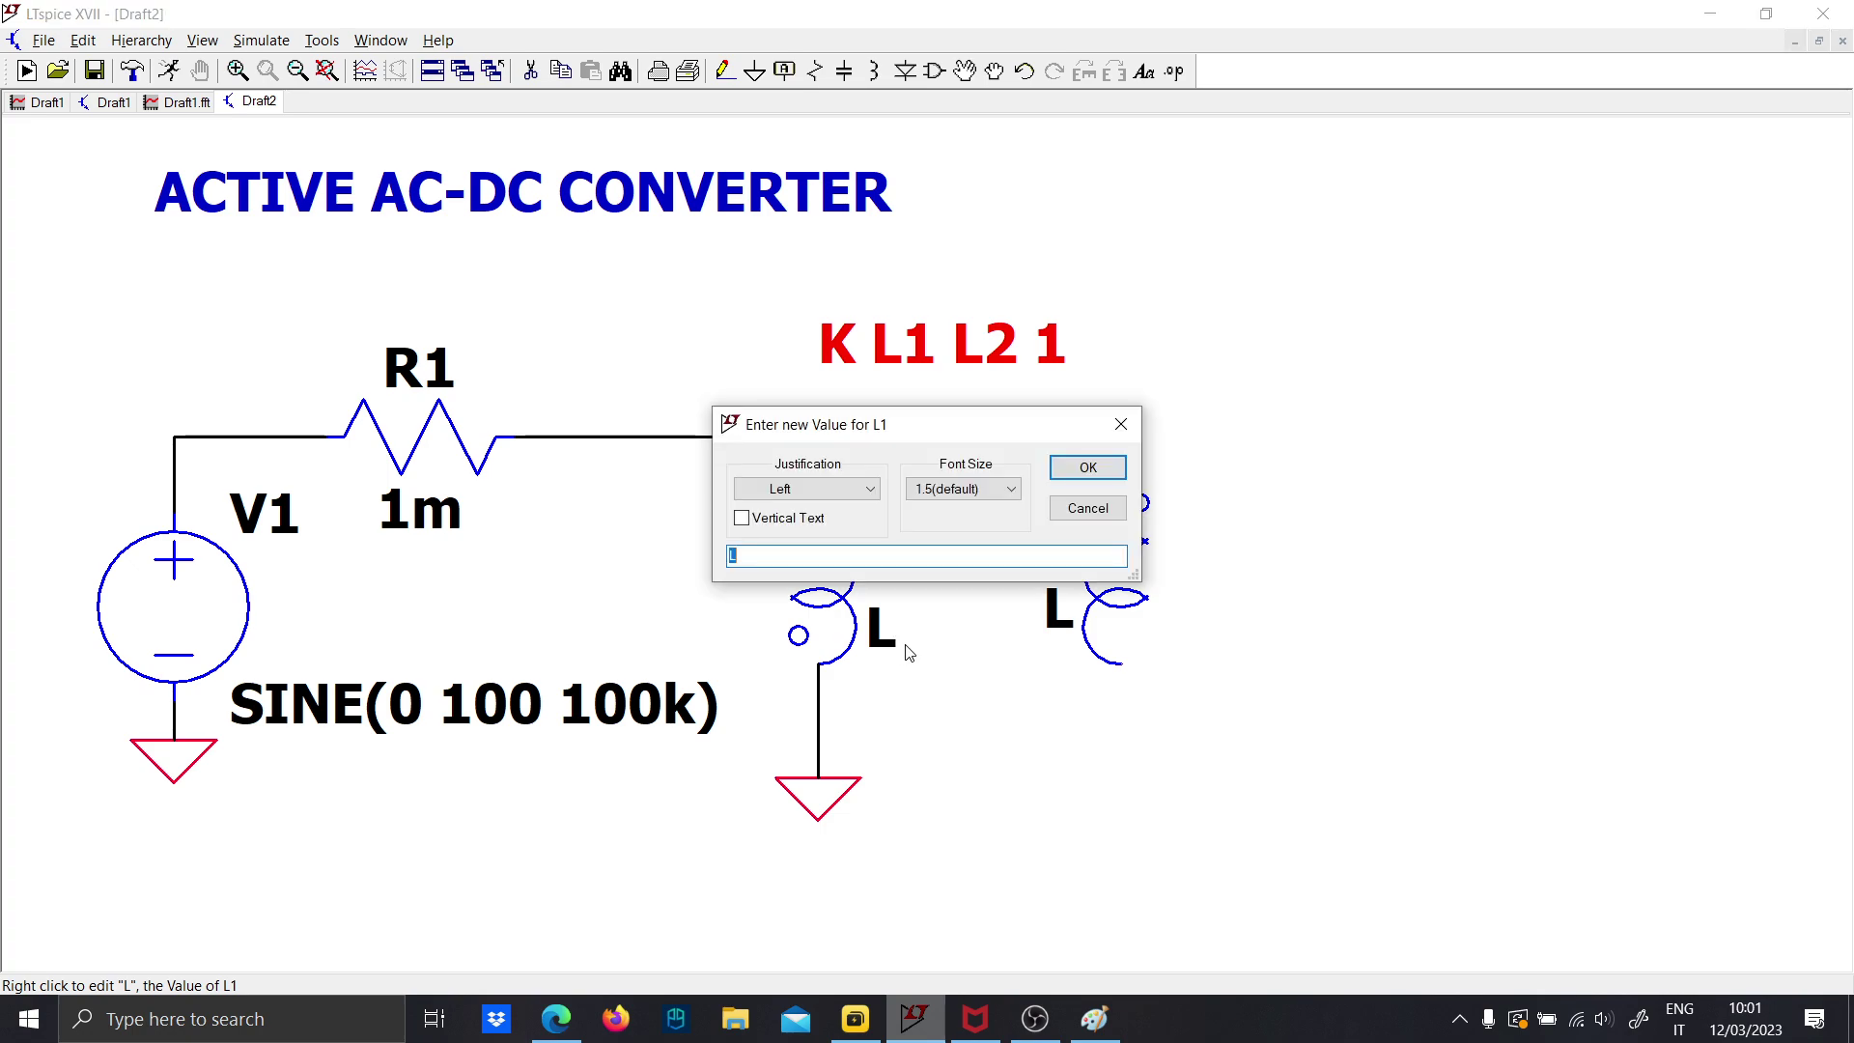
key("Return")
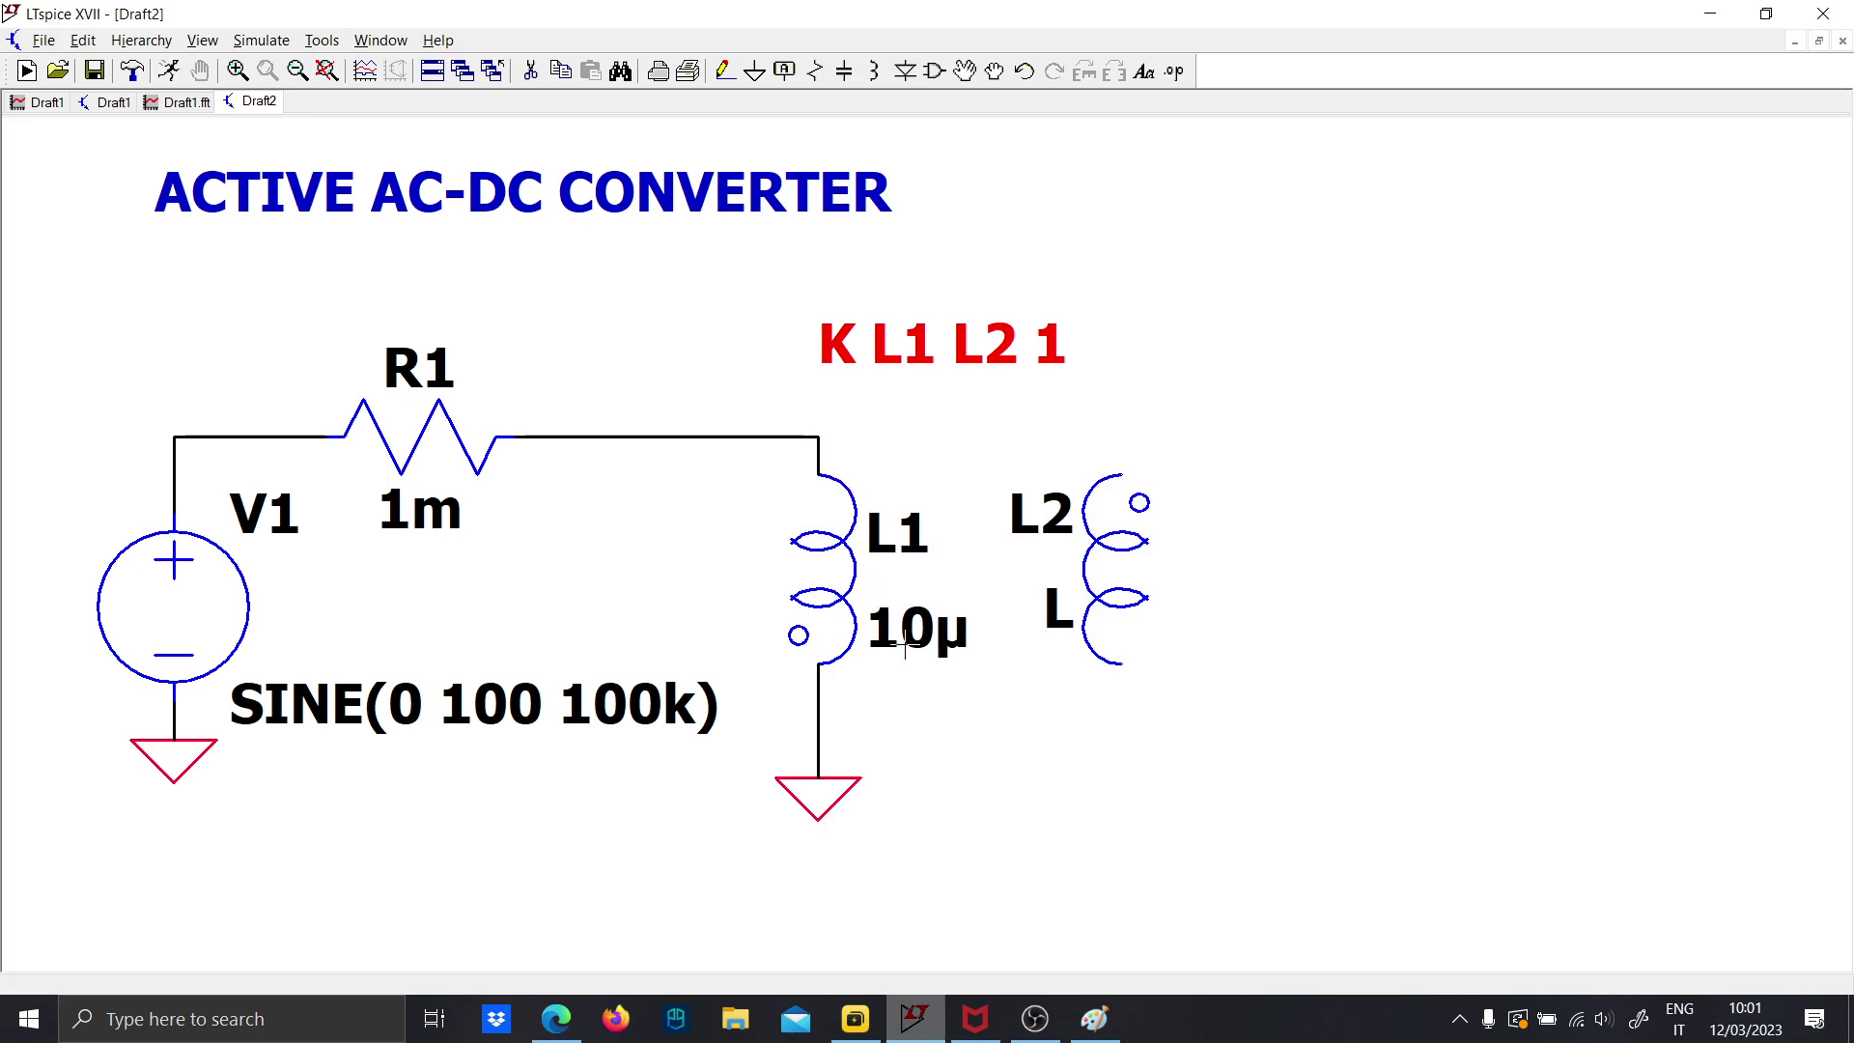
right_click(1070, 618)
type("1u")
key("Return")
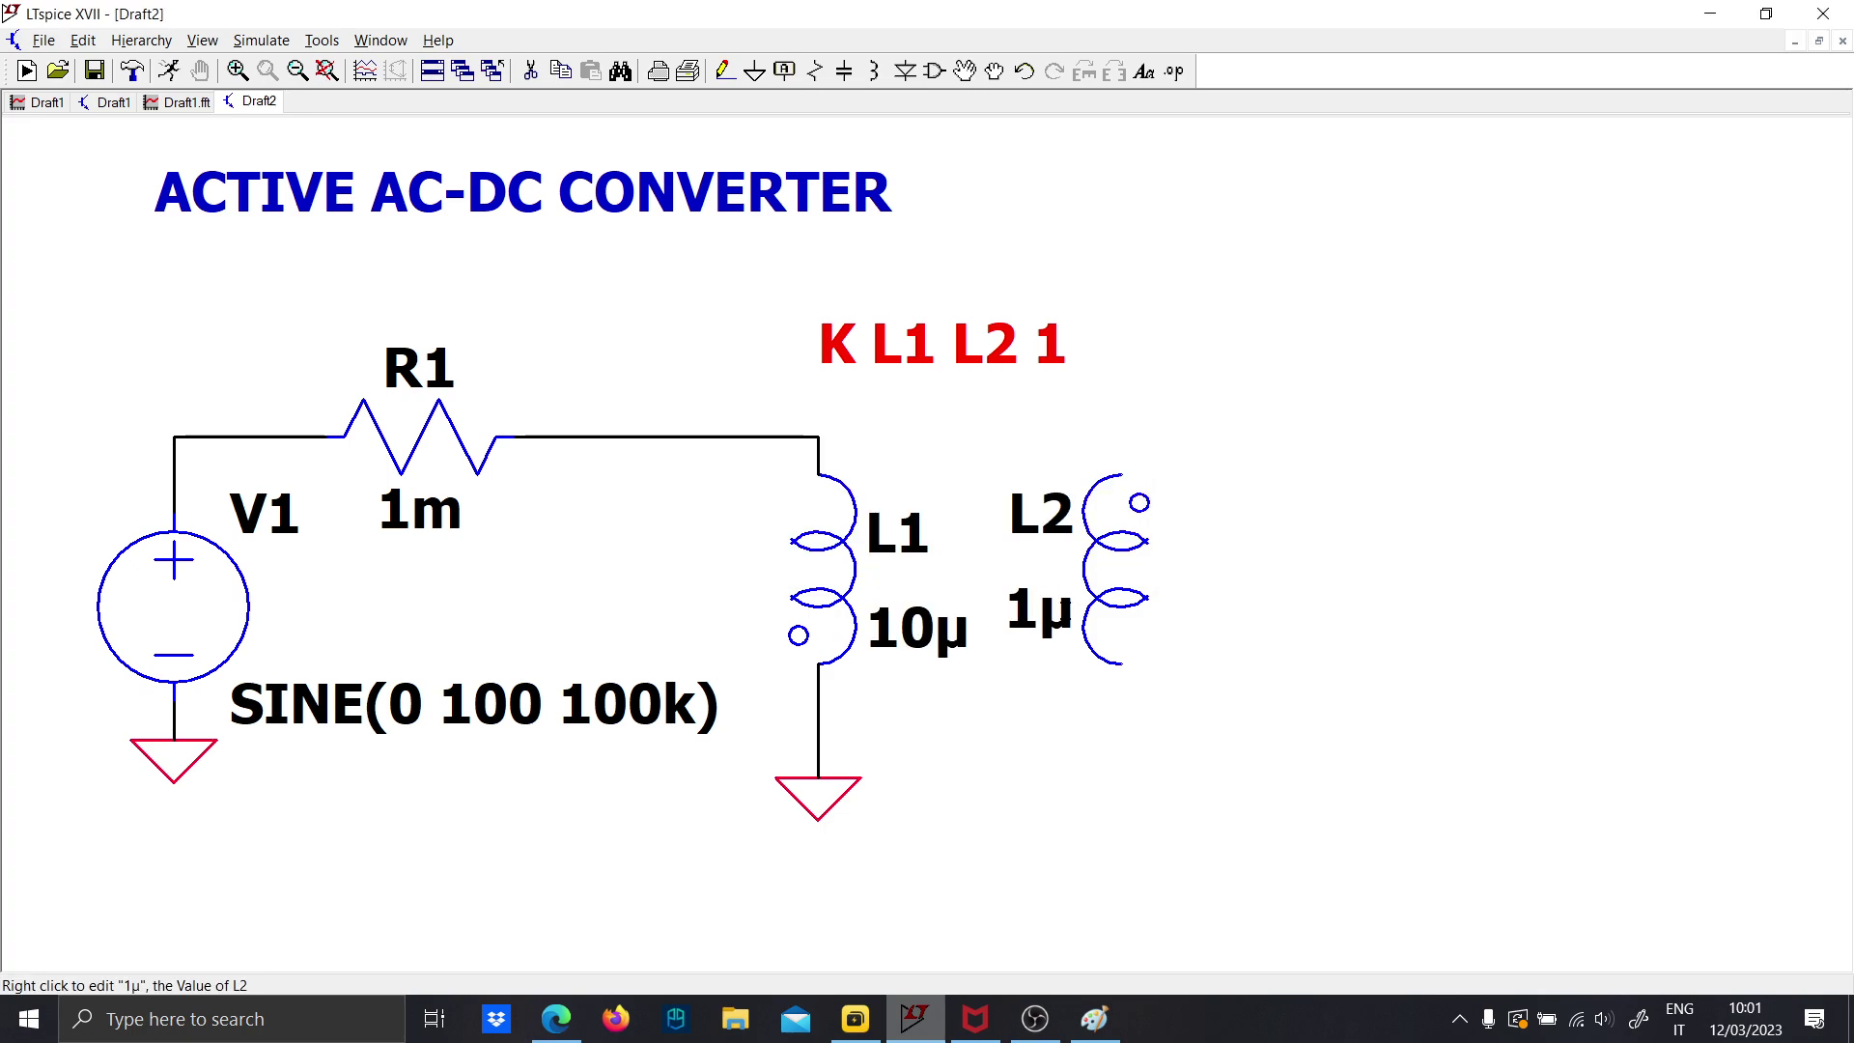
right_click(488, 706)
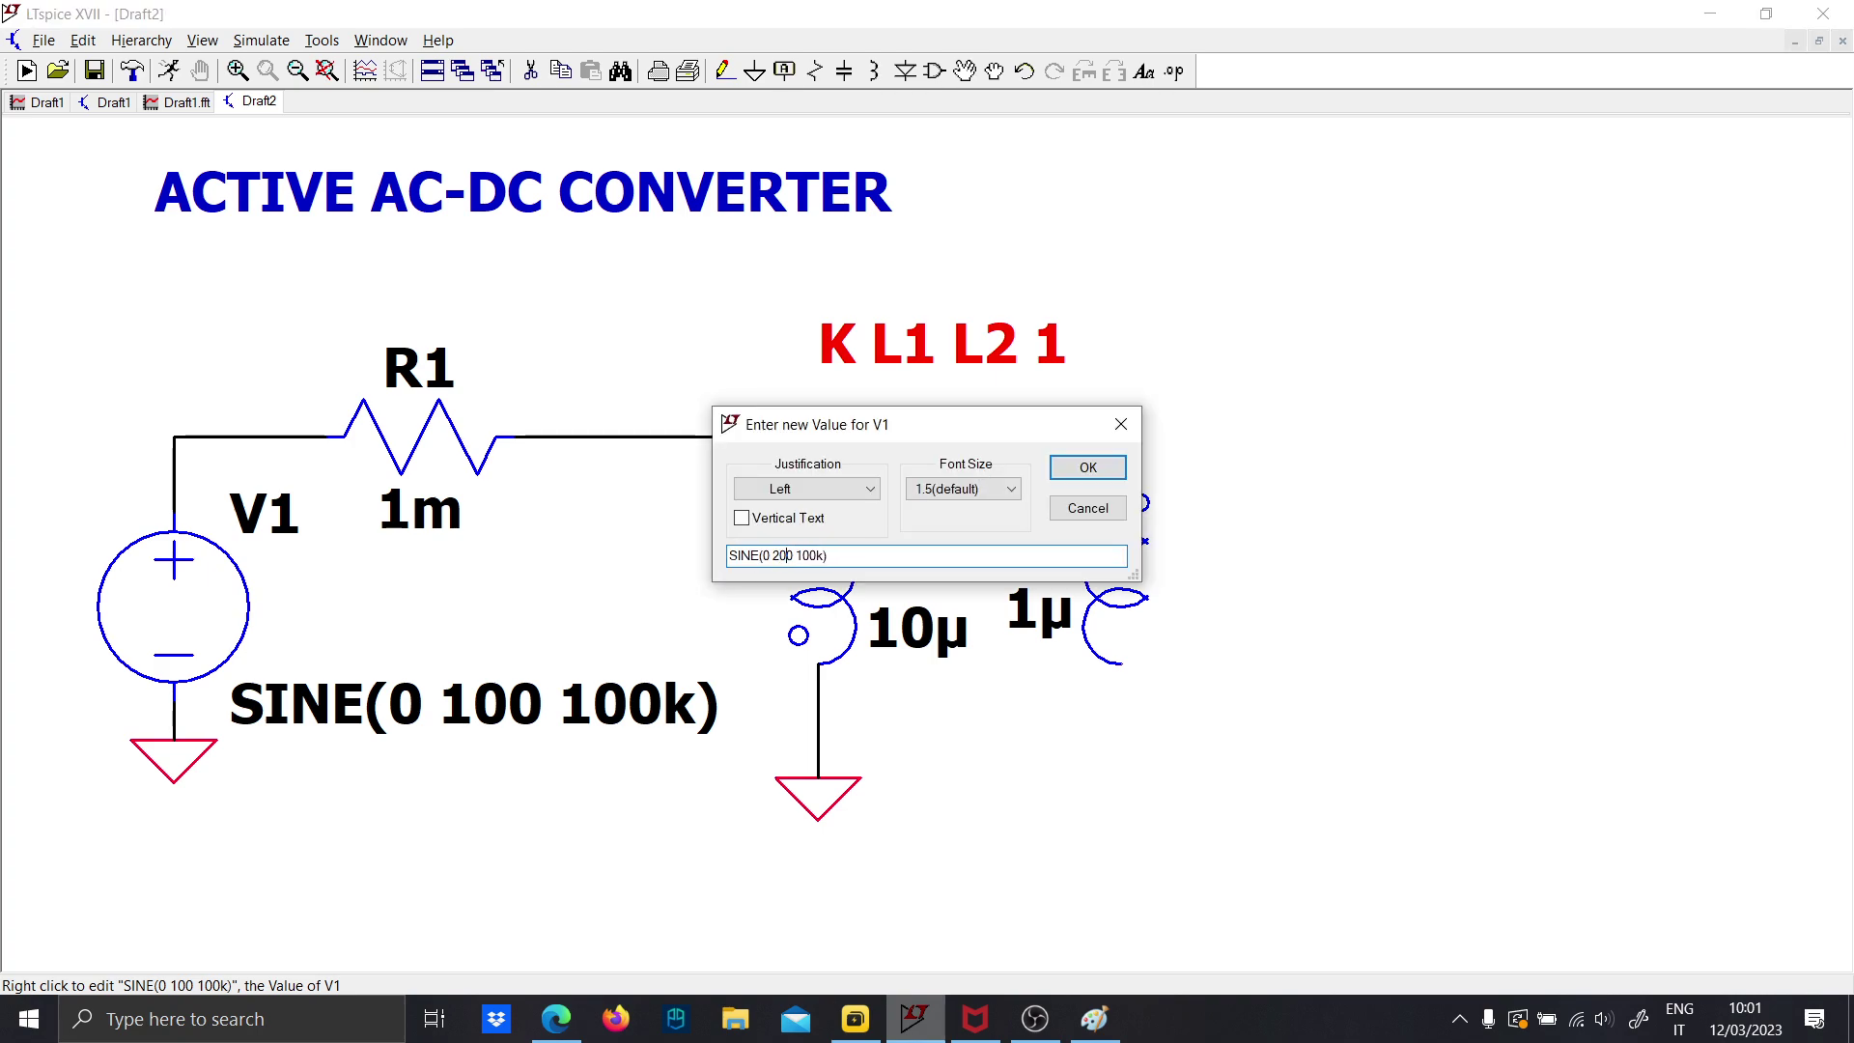
key("Return")
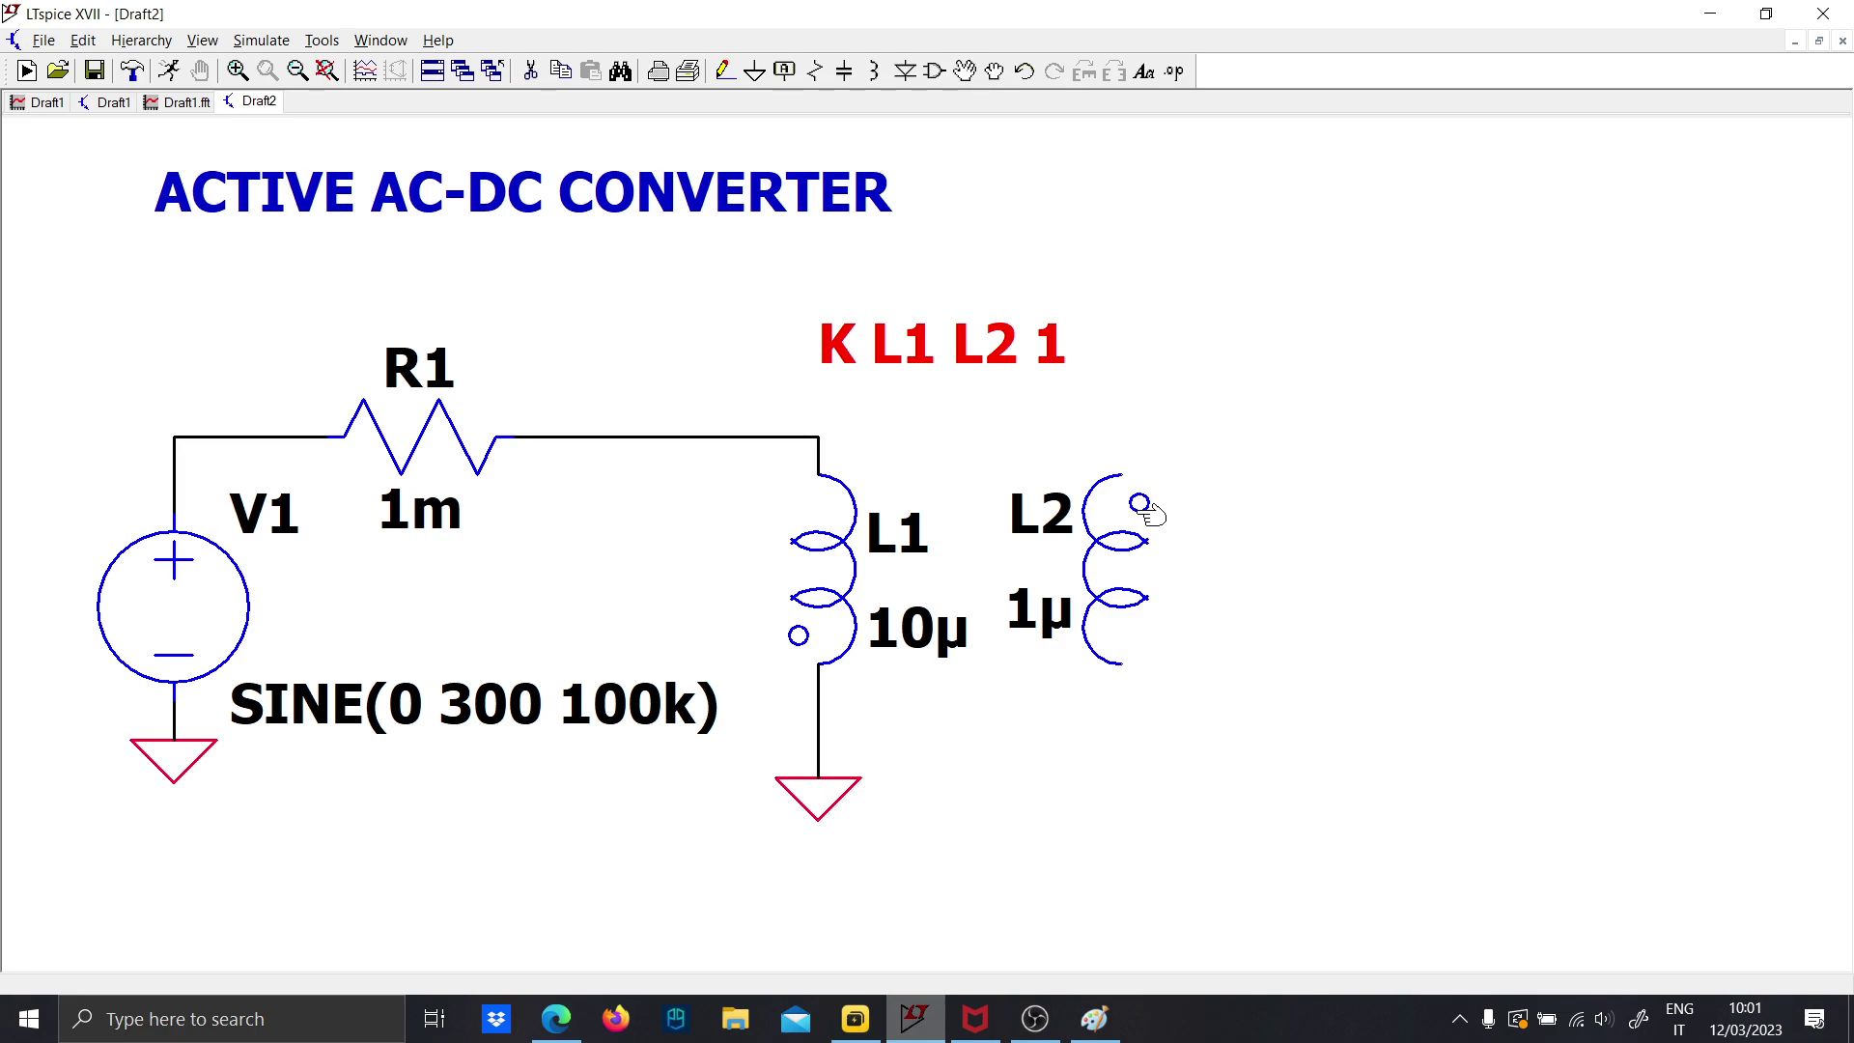
scroll(1138, 630, "down", 1)
Draw short wires out of L2's bottom and top ends
left_click_drag(1155, 671, 1060, 634)
key("F3")
left_click(1022, 622)
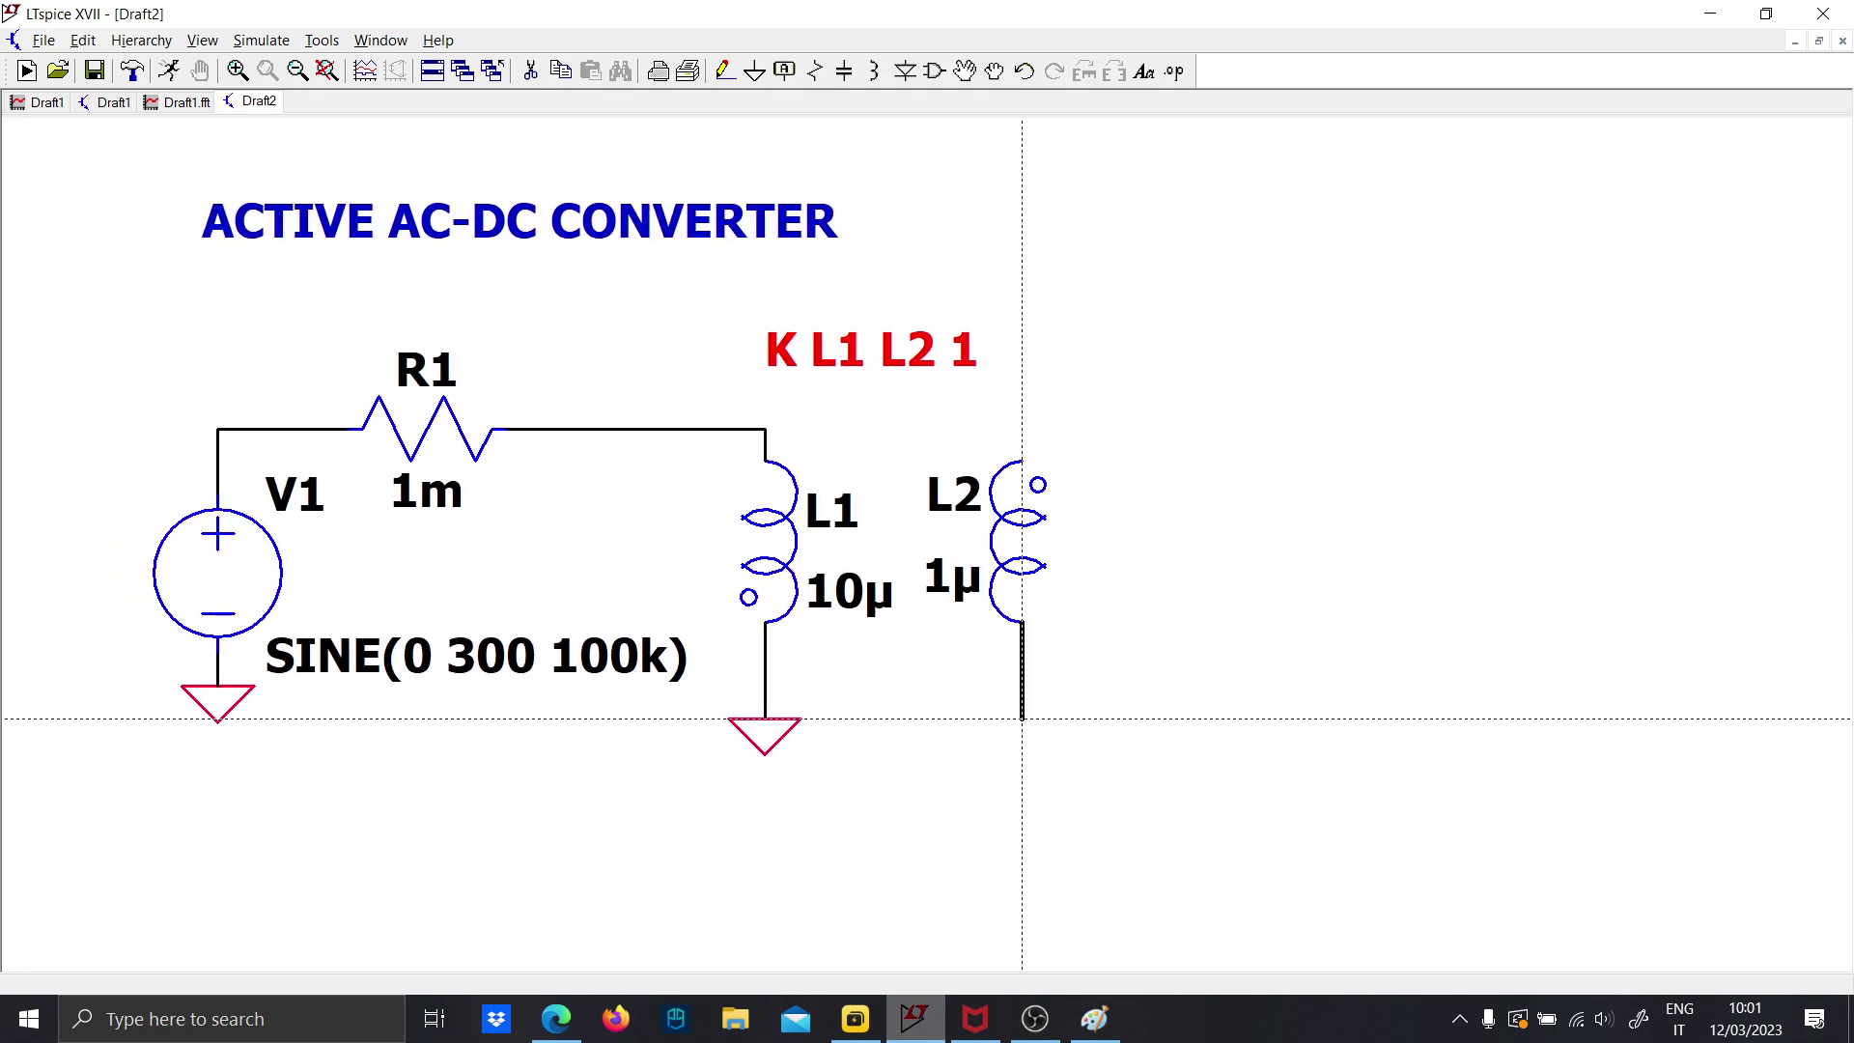
left_click(1021, 718)
right_click(1022, 558)
left_click(1021, 461)
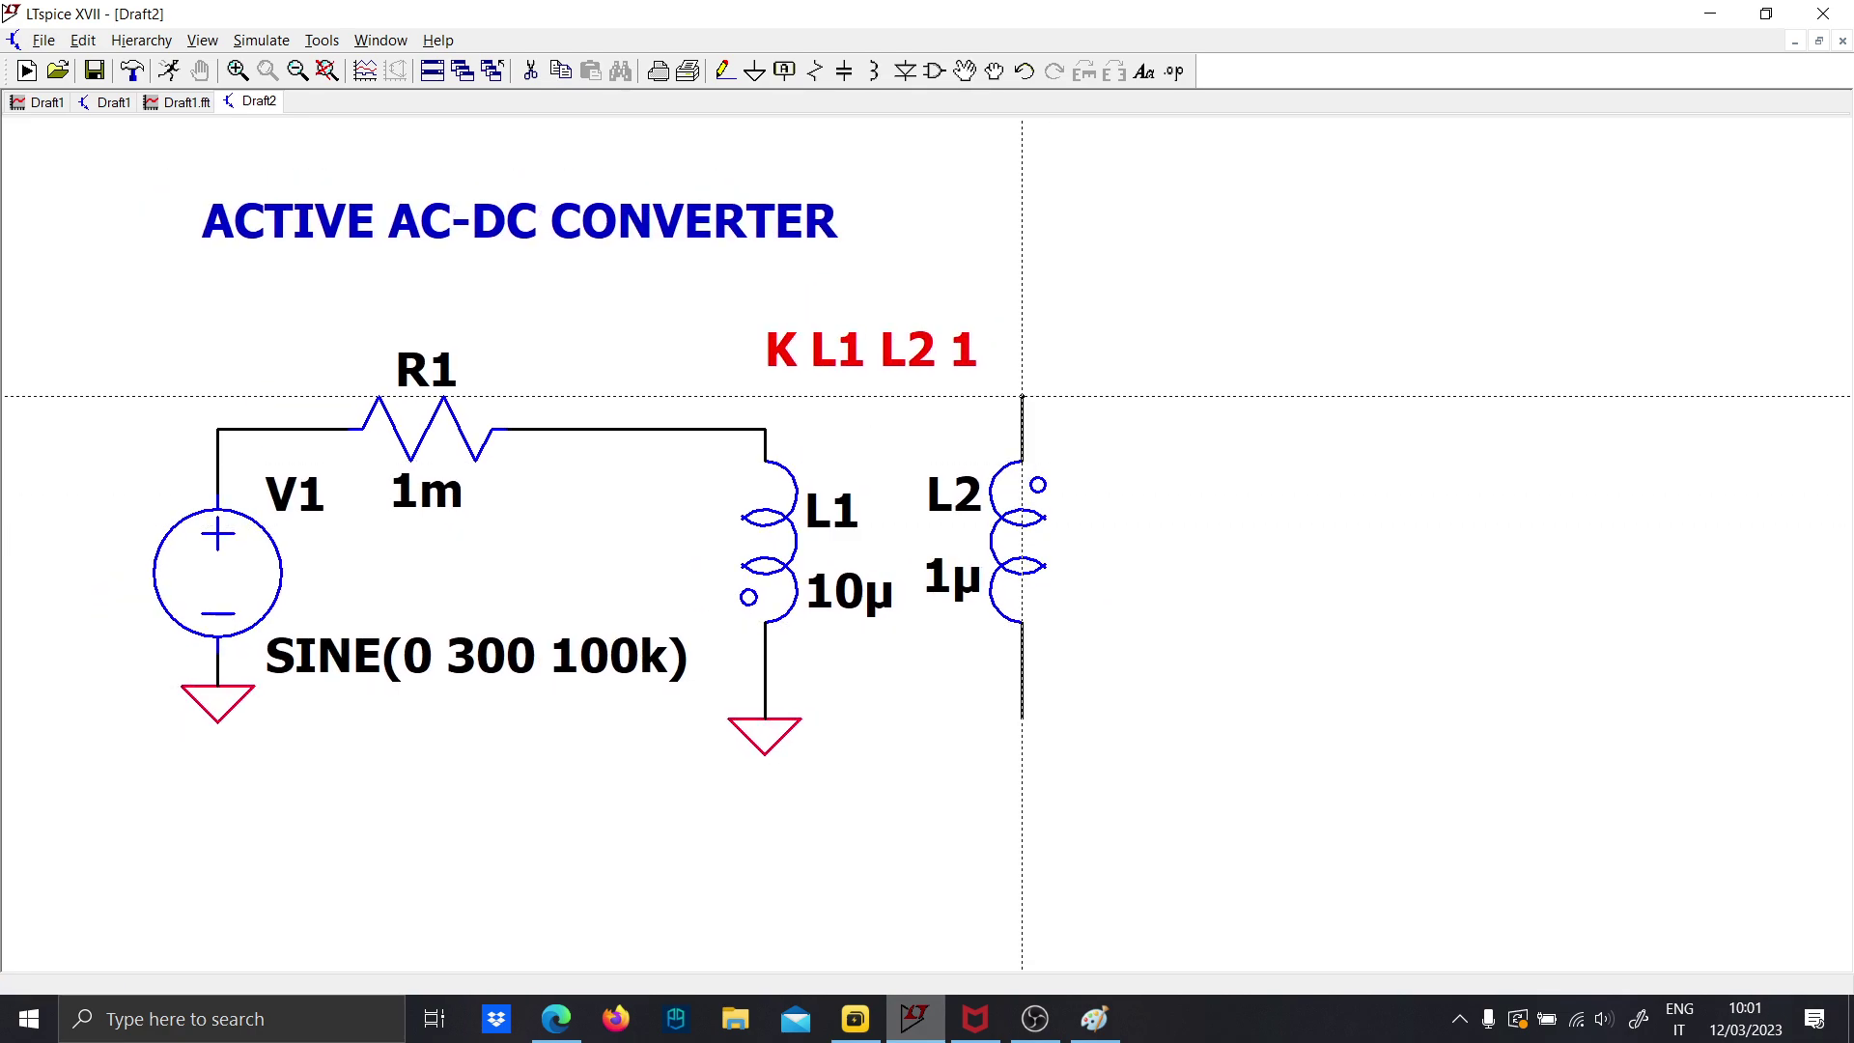
left_click(1022, 397)
right_click(1022, 397)
scroll(1338, 444, "down", 1)
Move the K L1 L2 1 directive above R1 and extend a wire from L2's top toward the diodes
left_click_drag(1250, 497, 1027, 543)
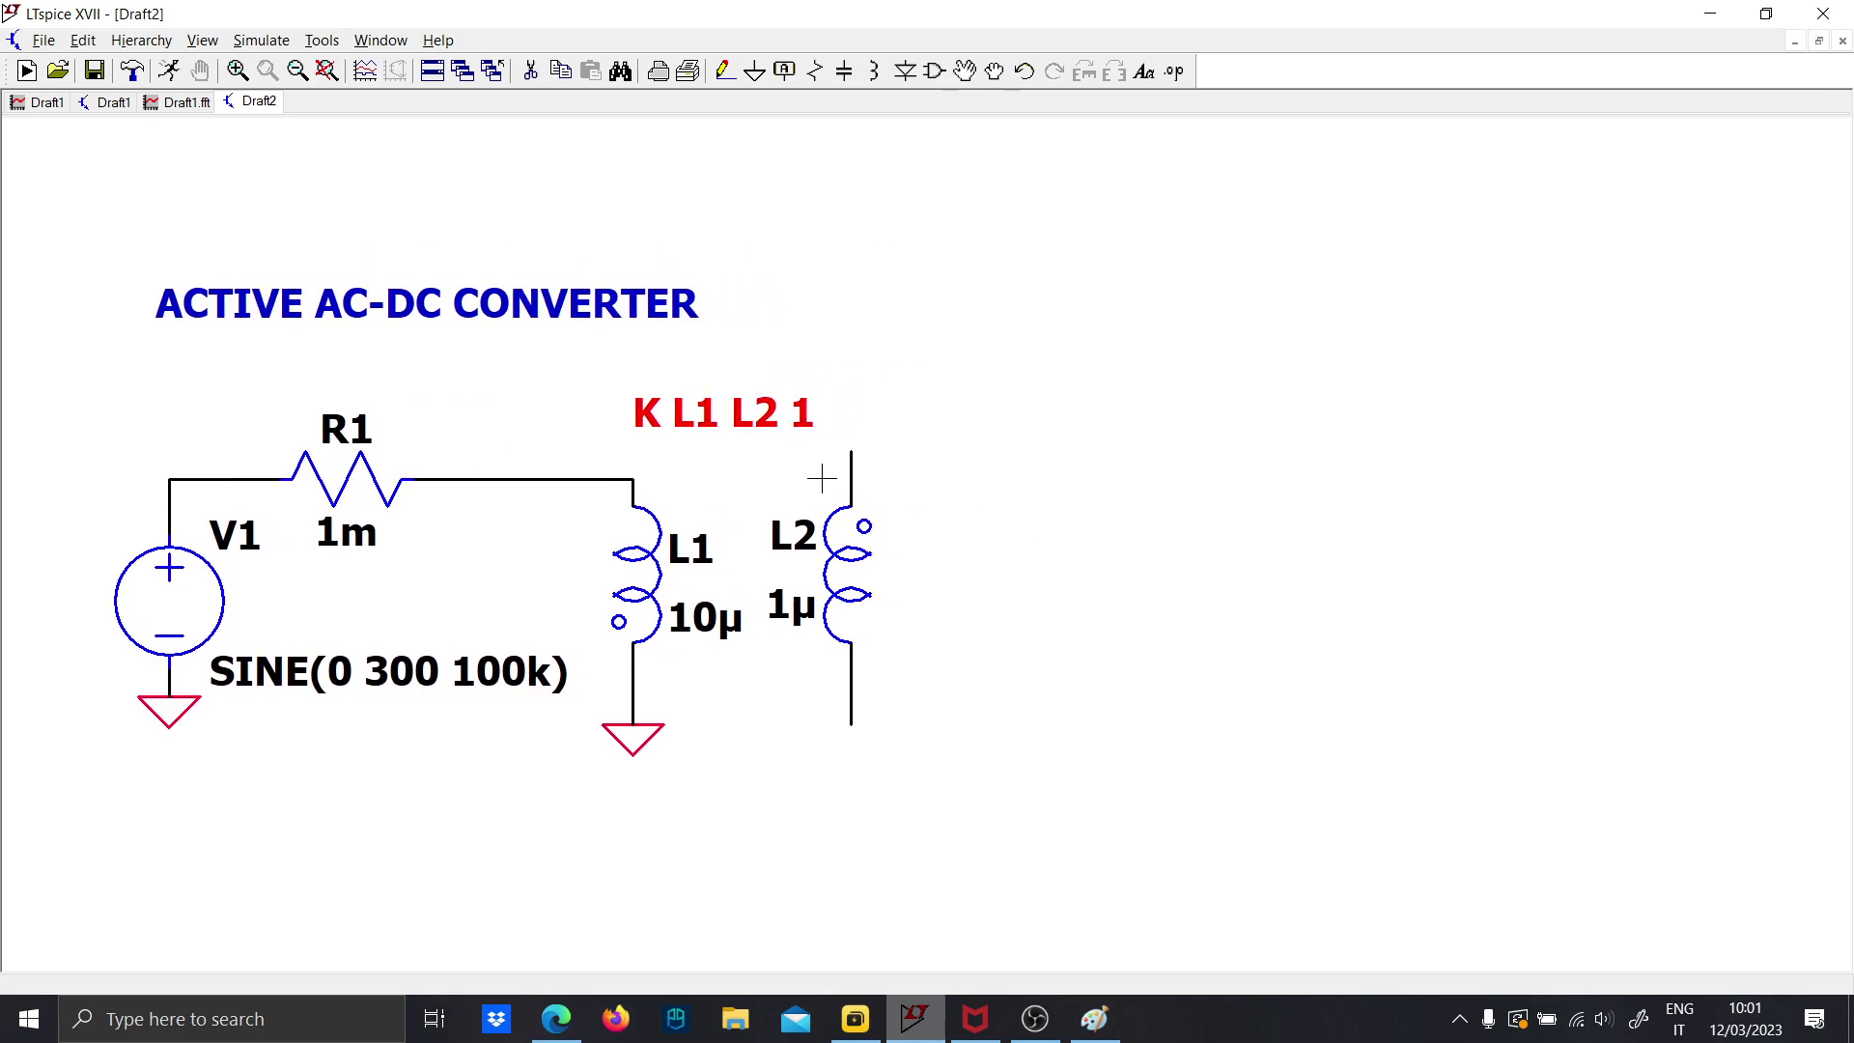
key("F7")
left_click_drag(706, 408, 475, 381)
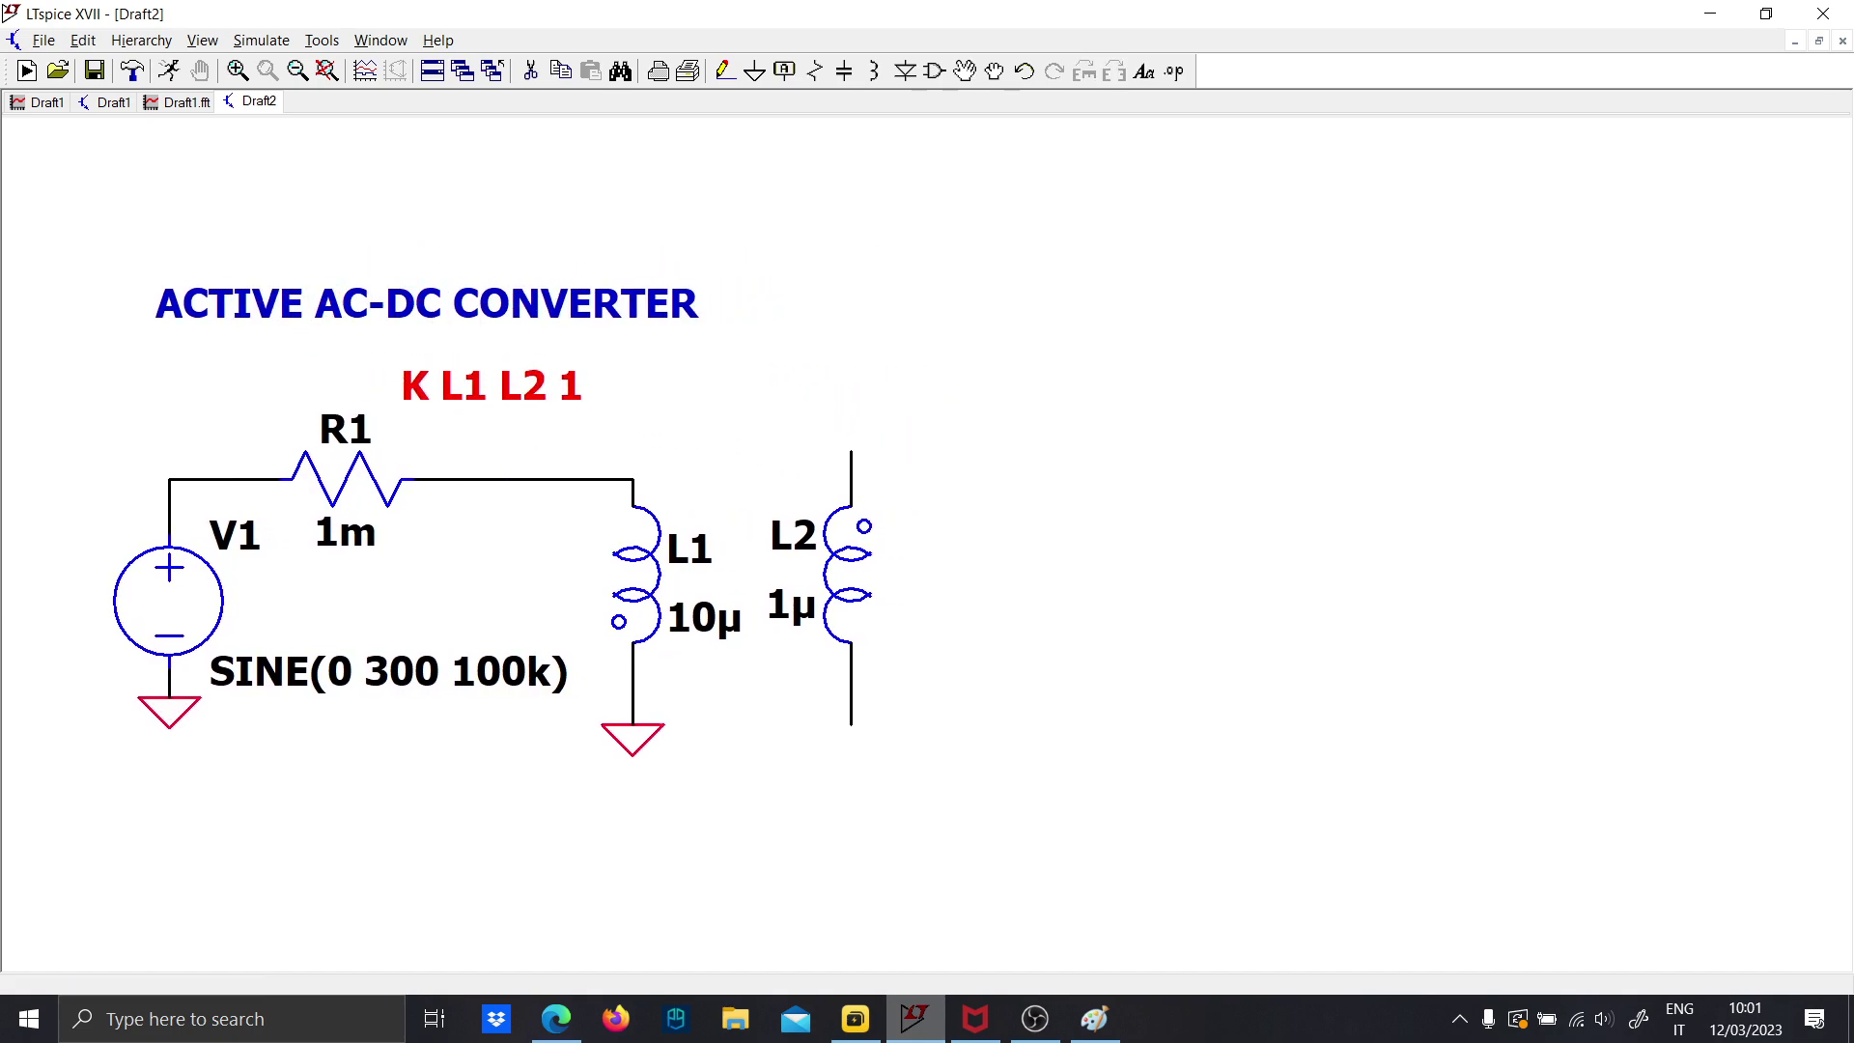
key("F3")
left_click(850, 451)
left_click(987, 288)
Place four rotated diodes: D1 and D2 above L2, D3 and D4 below it
key("d")
key("ctrl+r")
key("ctrl+r")
left_click(987, 370)
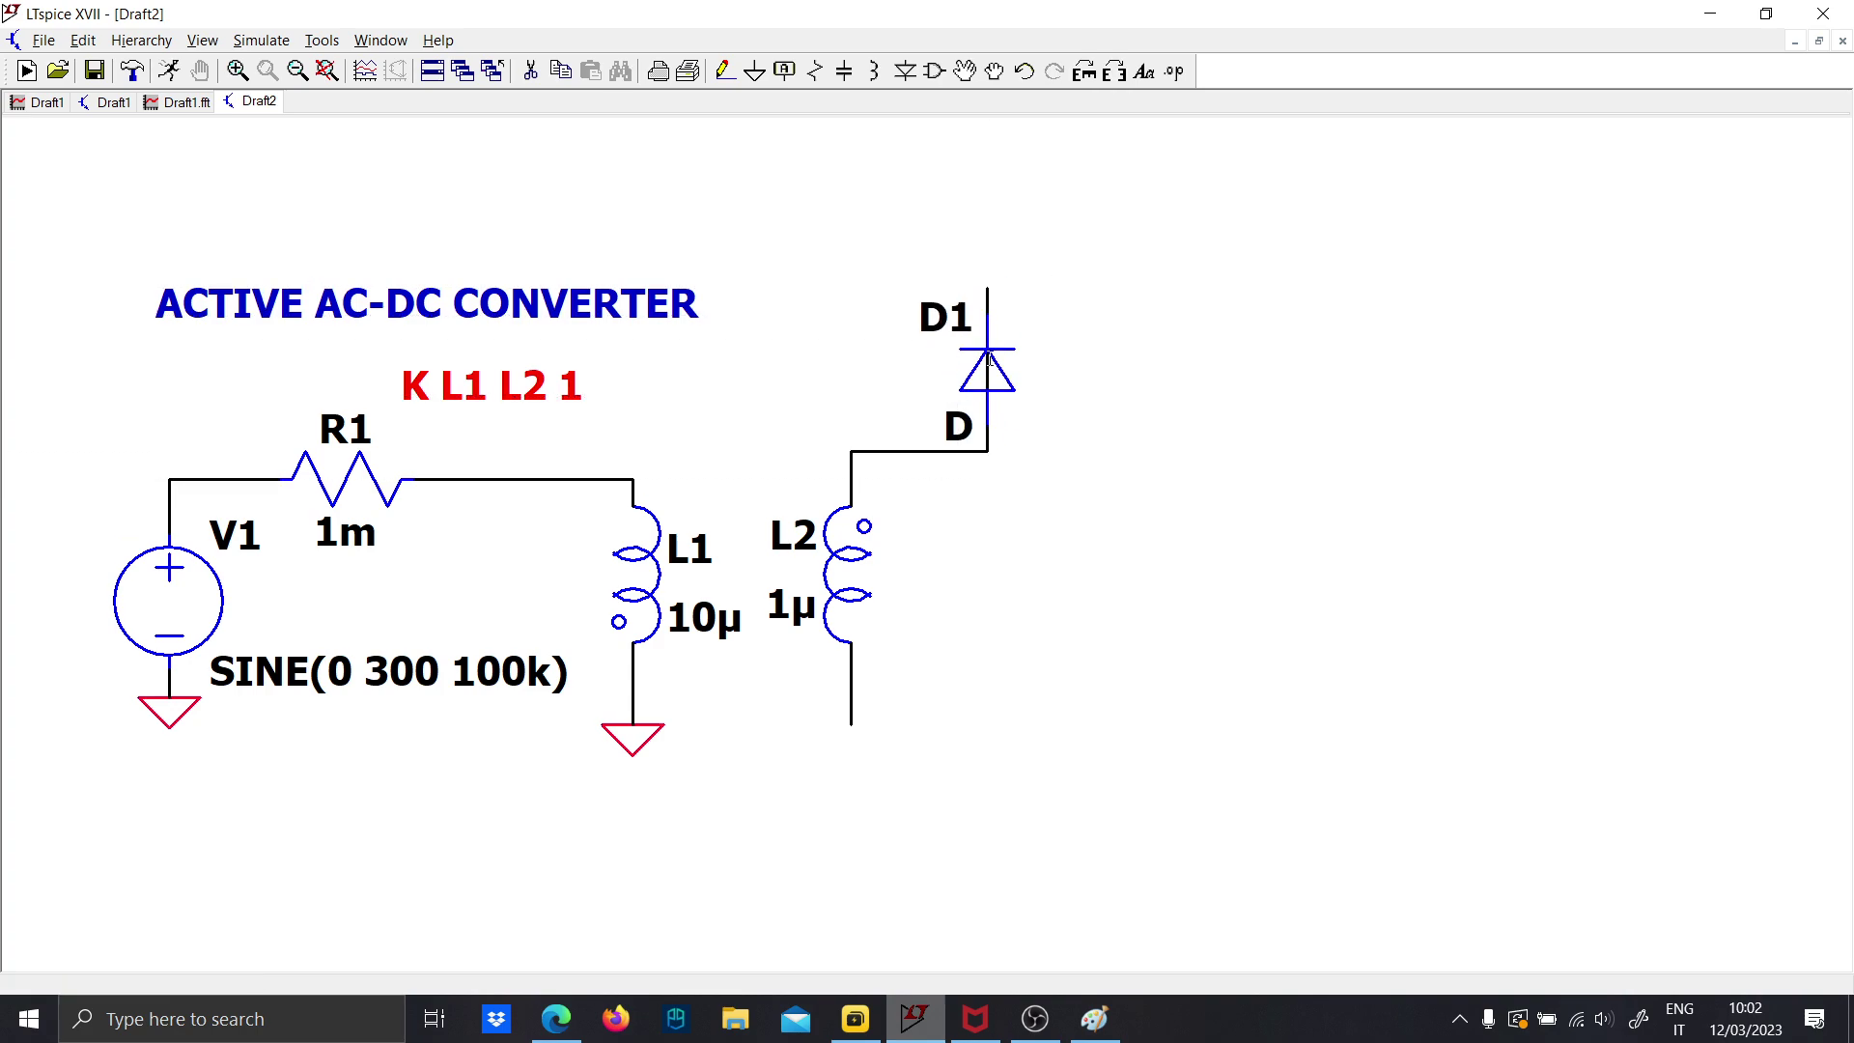
left_click(1178, 370)
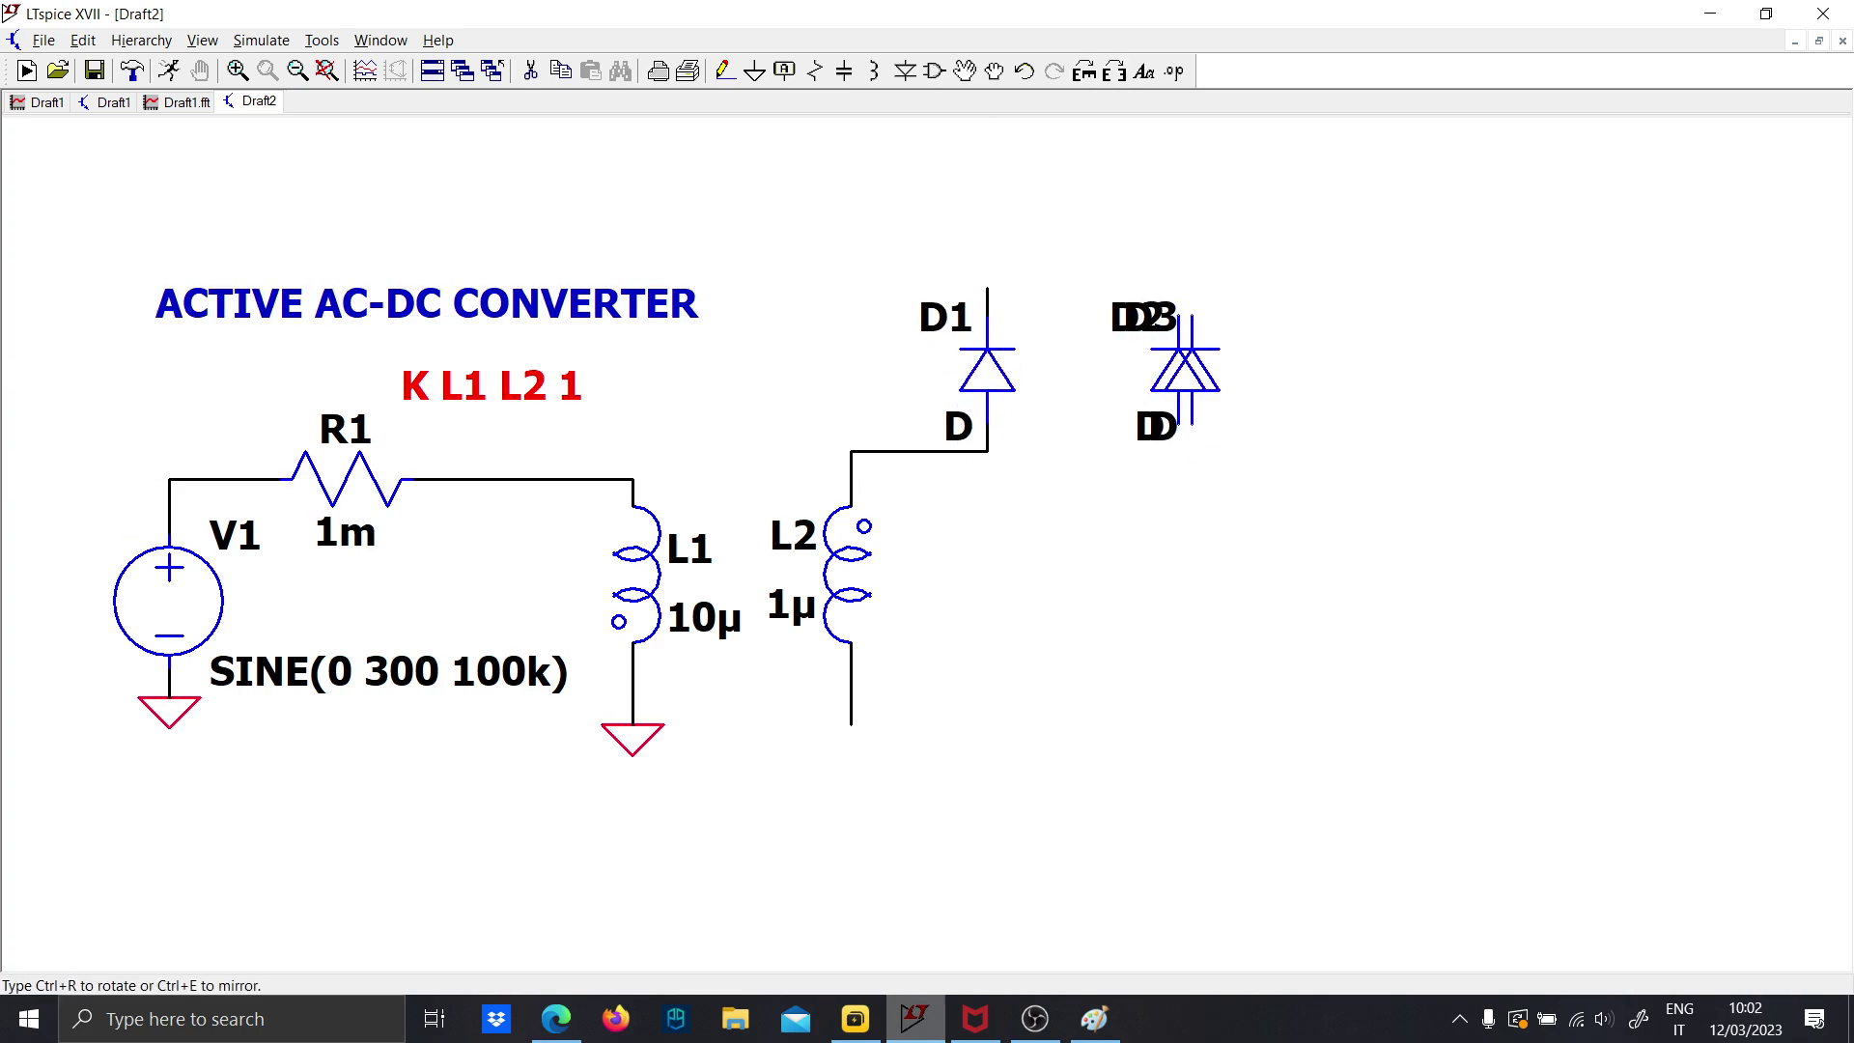
left_click(1014, 807)
left_click(1233, 806)
key("Escape")
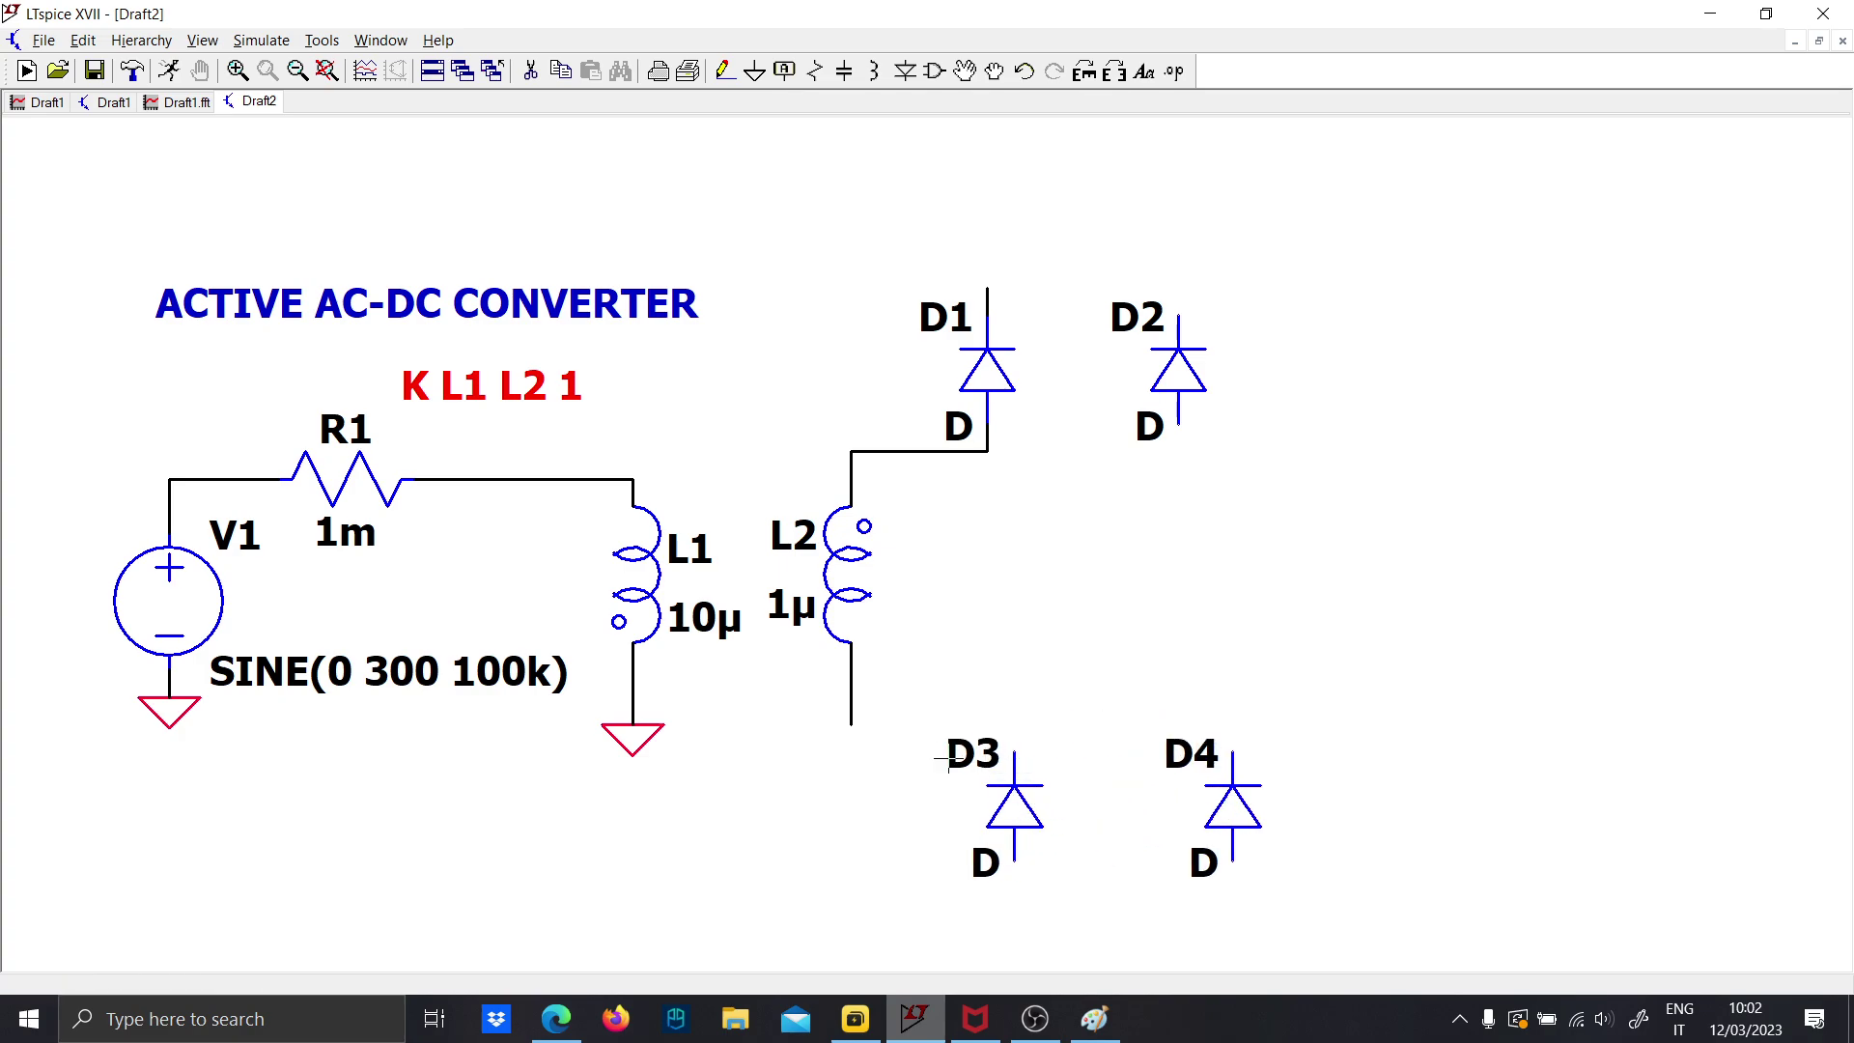
Wire L2's bottom end to D4's top and begin a wire at D3's bottom pin
key("F3")
left_click(851, 724)
left_click(1233, 753)
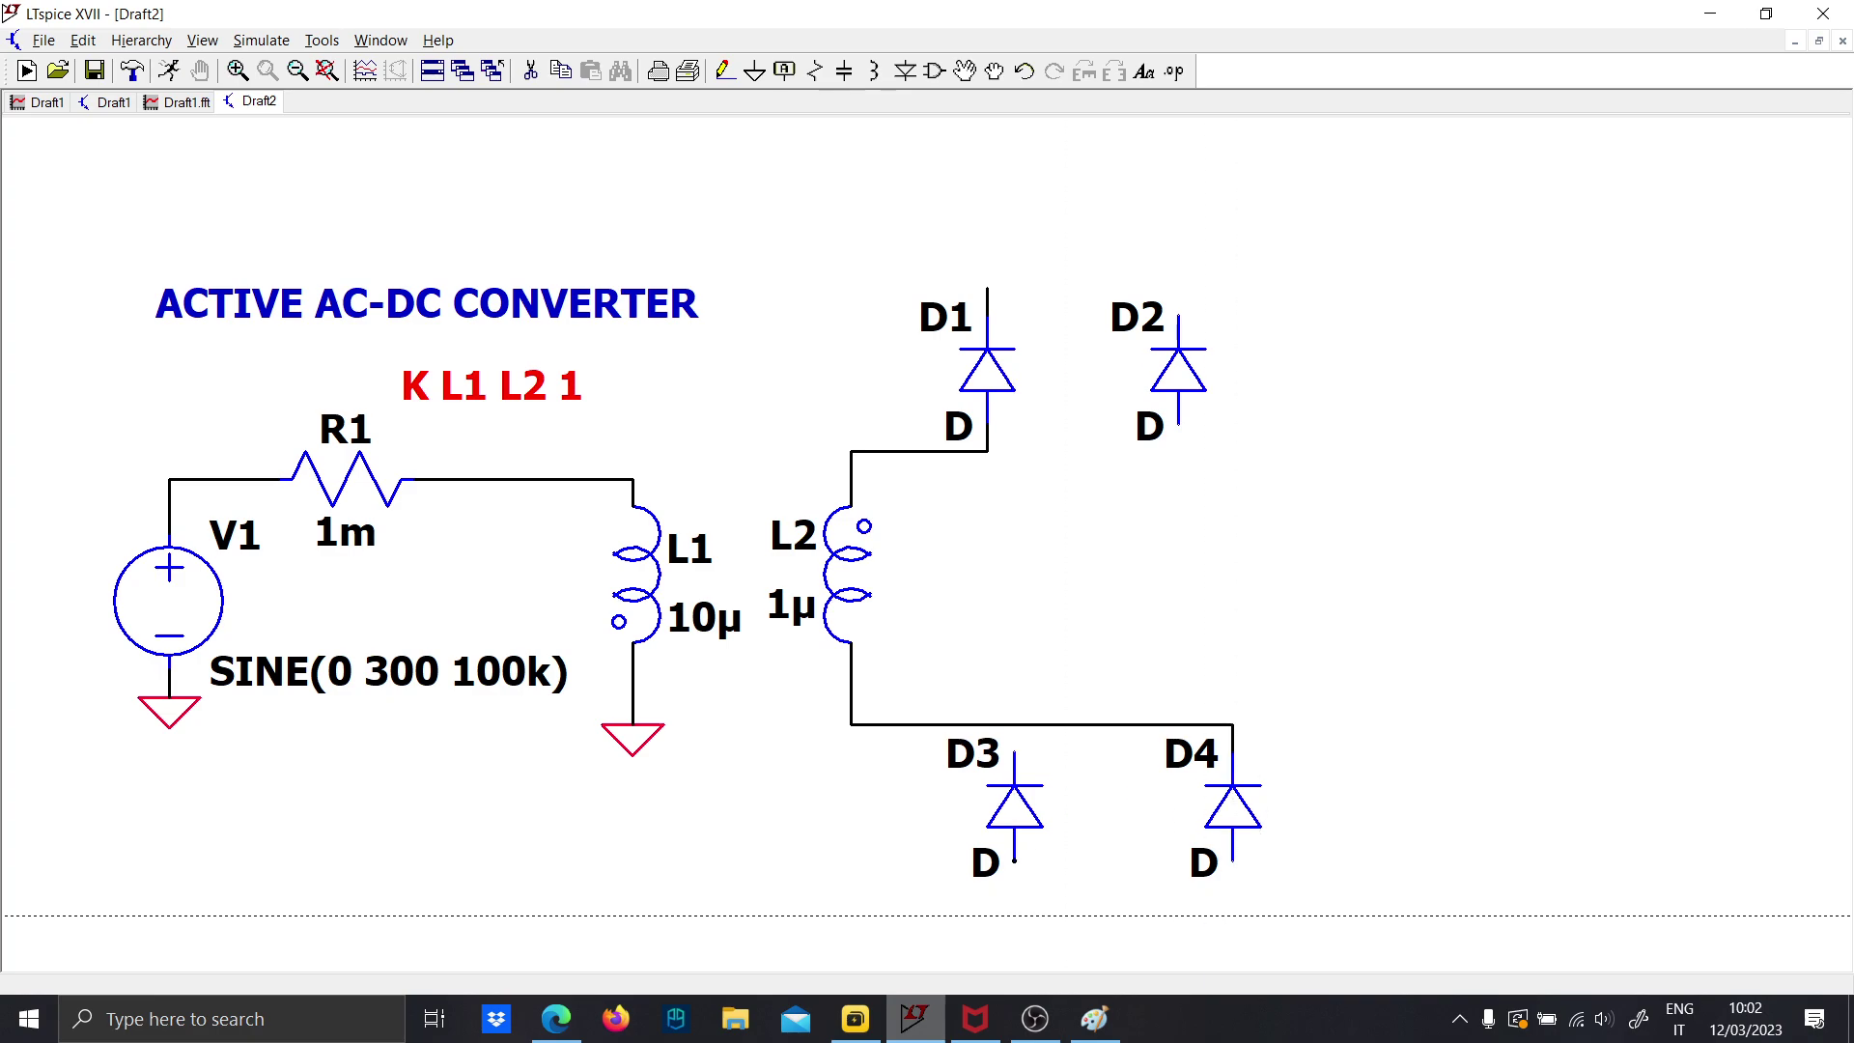
left_click(1014, 861)
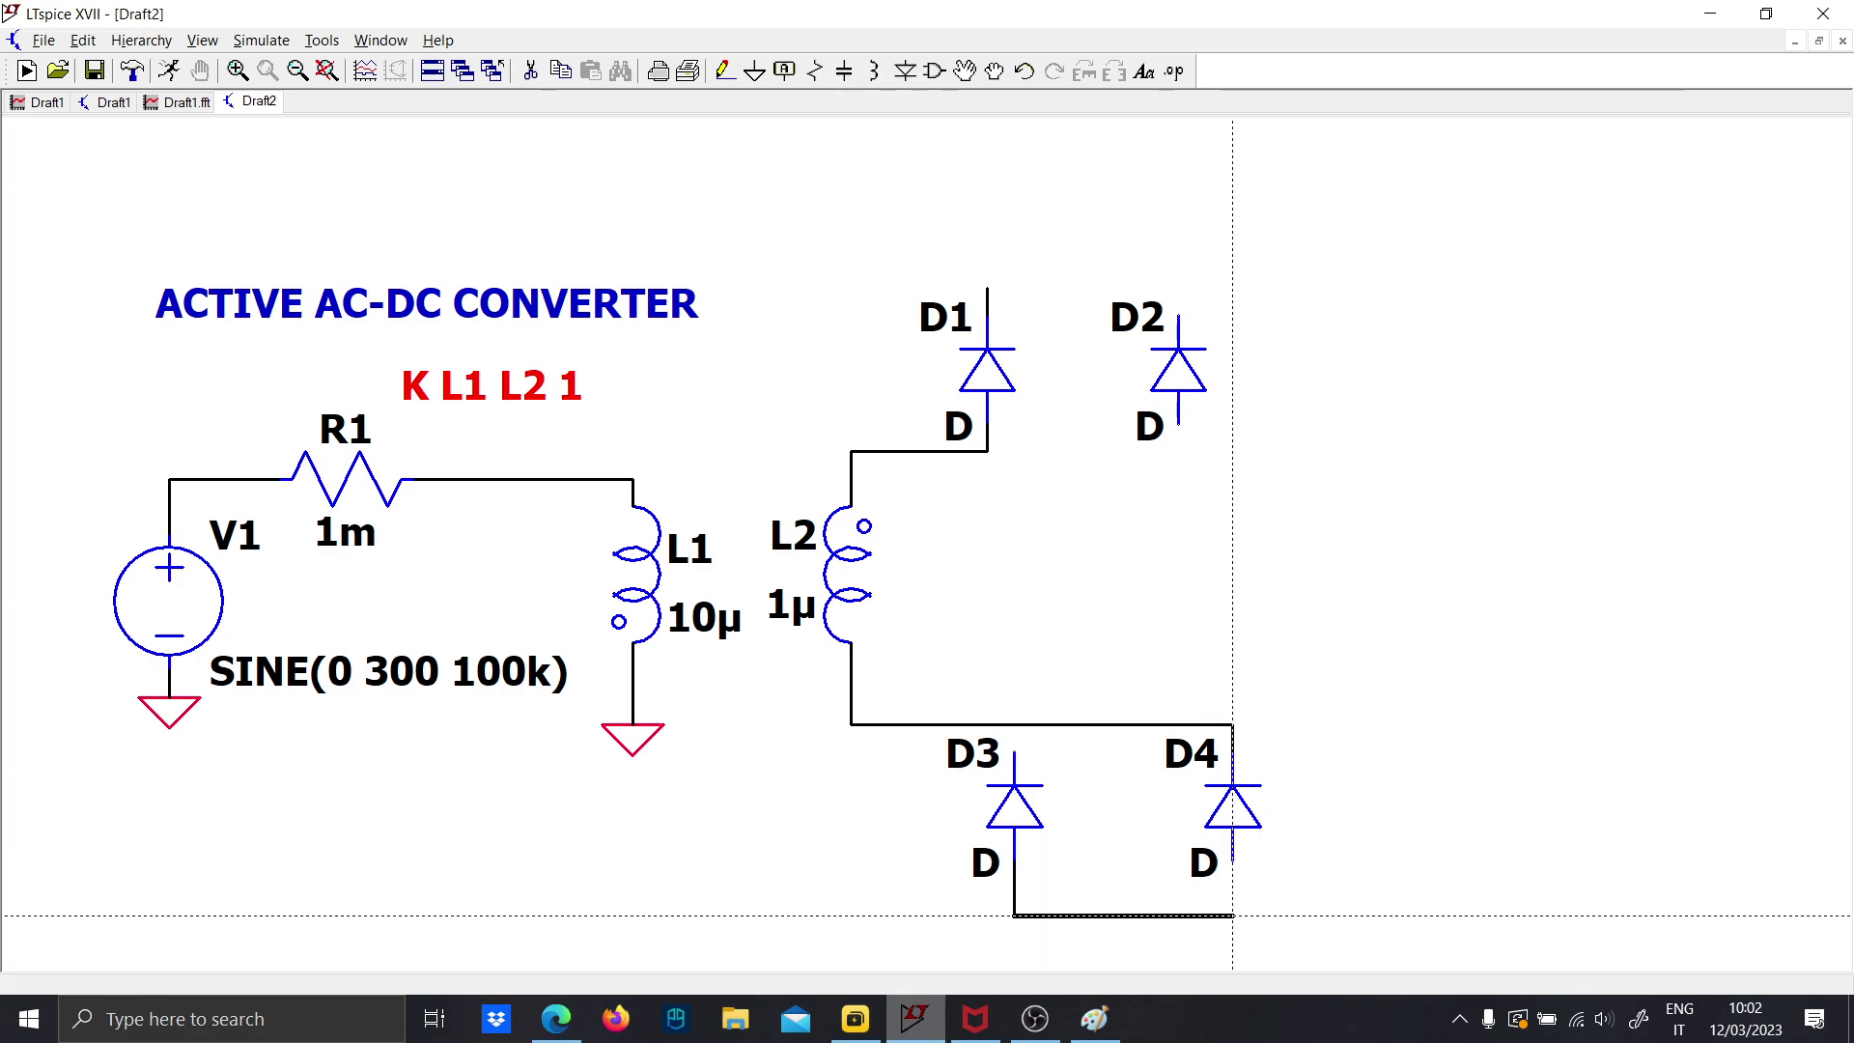
Join D3's and D4's bottom pins with a wire and add a ground
left_click(1232, 916)
left_click(1315, 916)
key("g")
left_click(1316, 915)
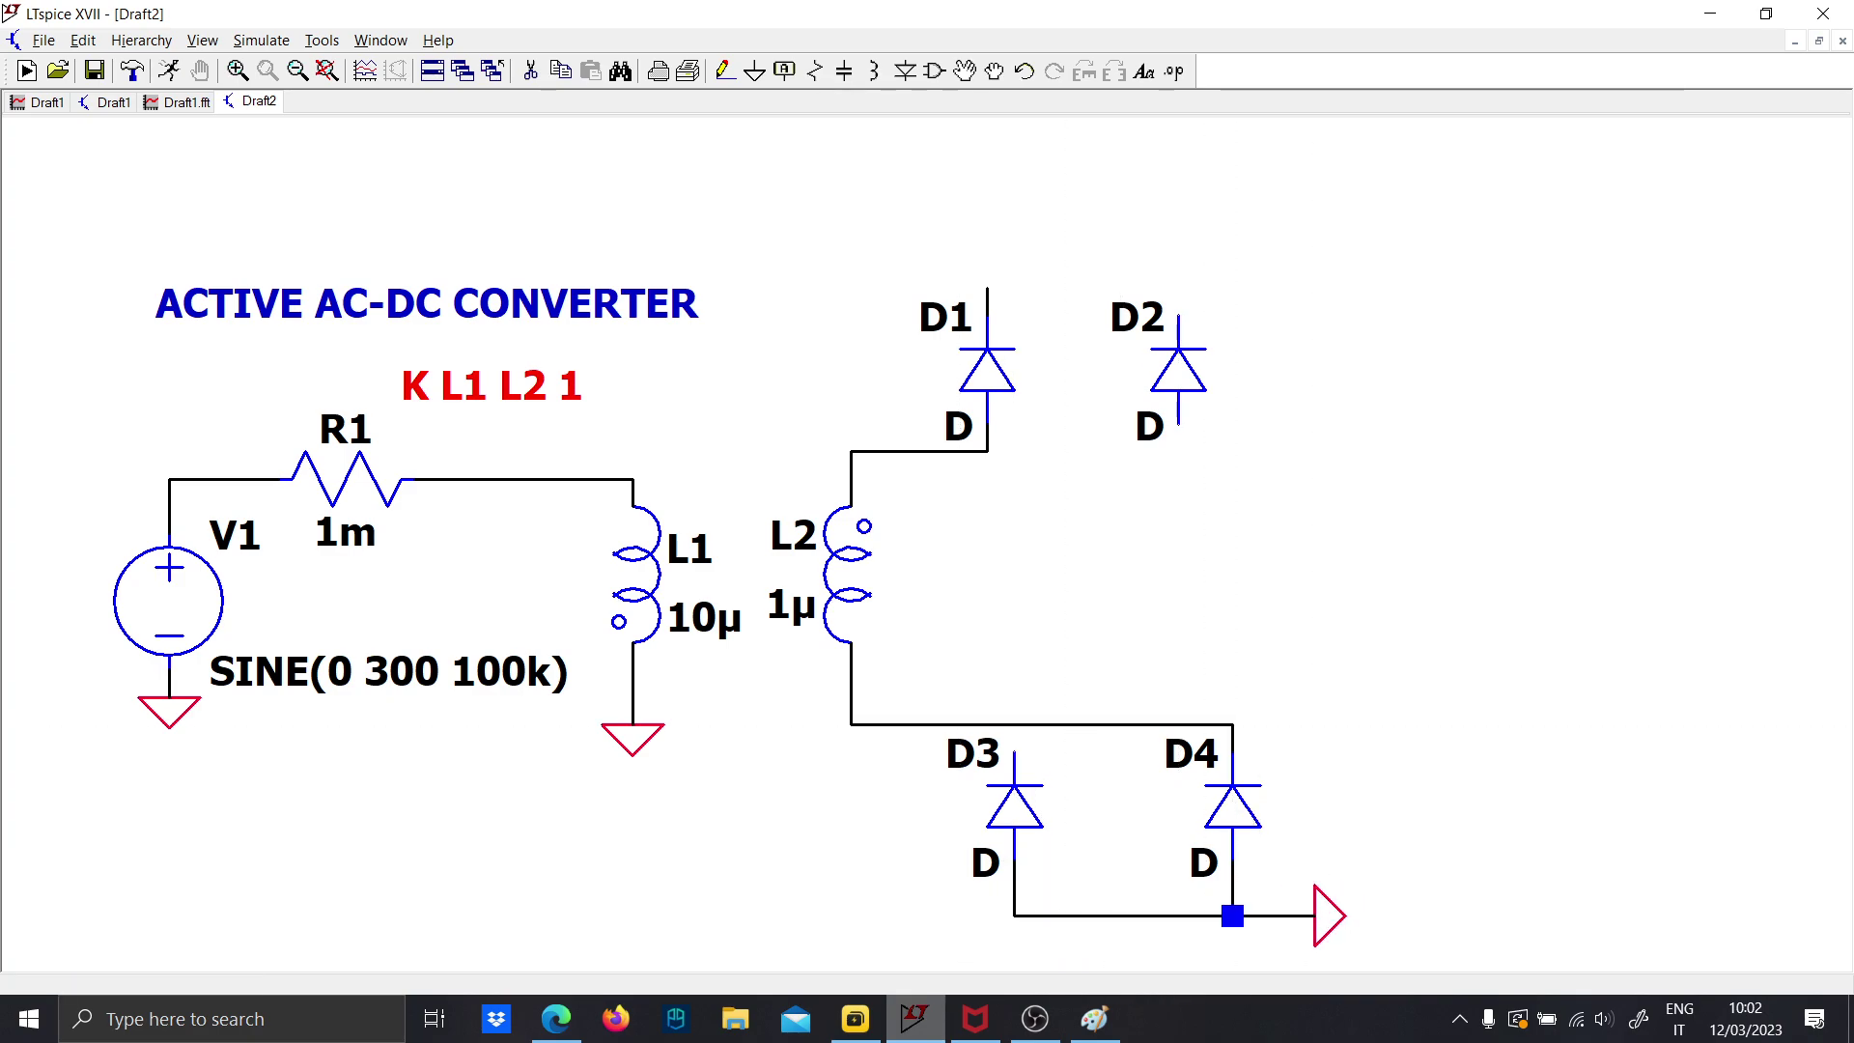
key("F3")
left_click(1014, 754)
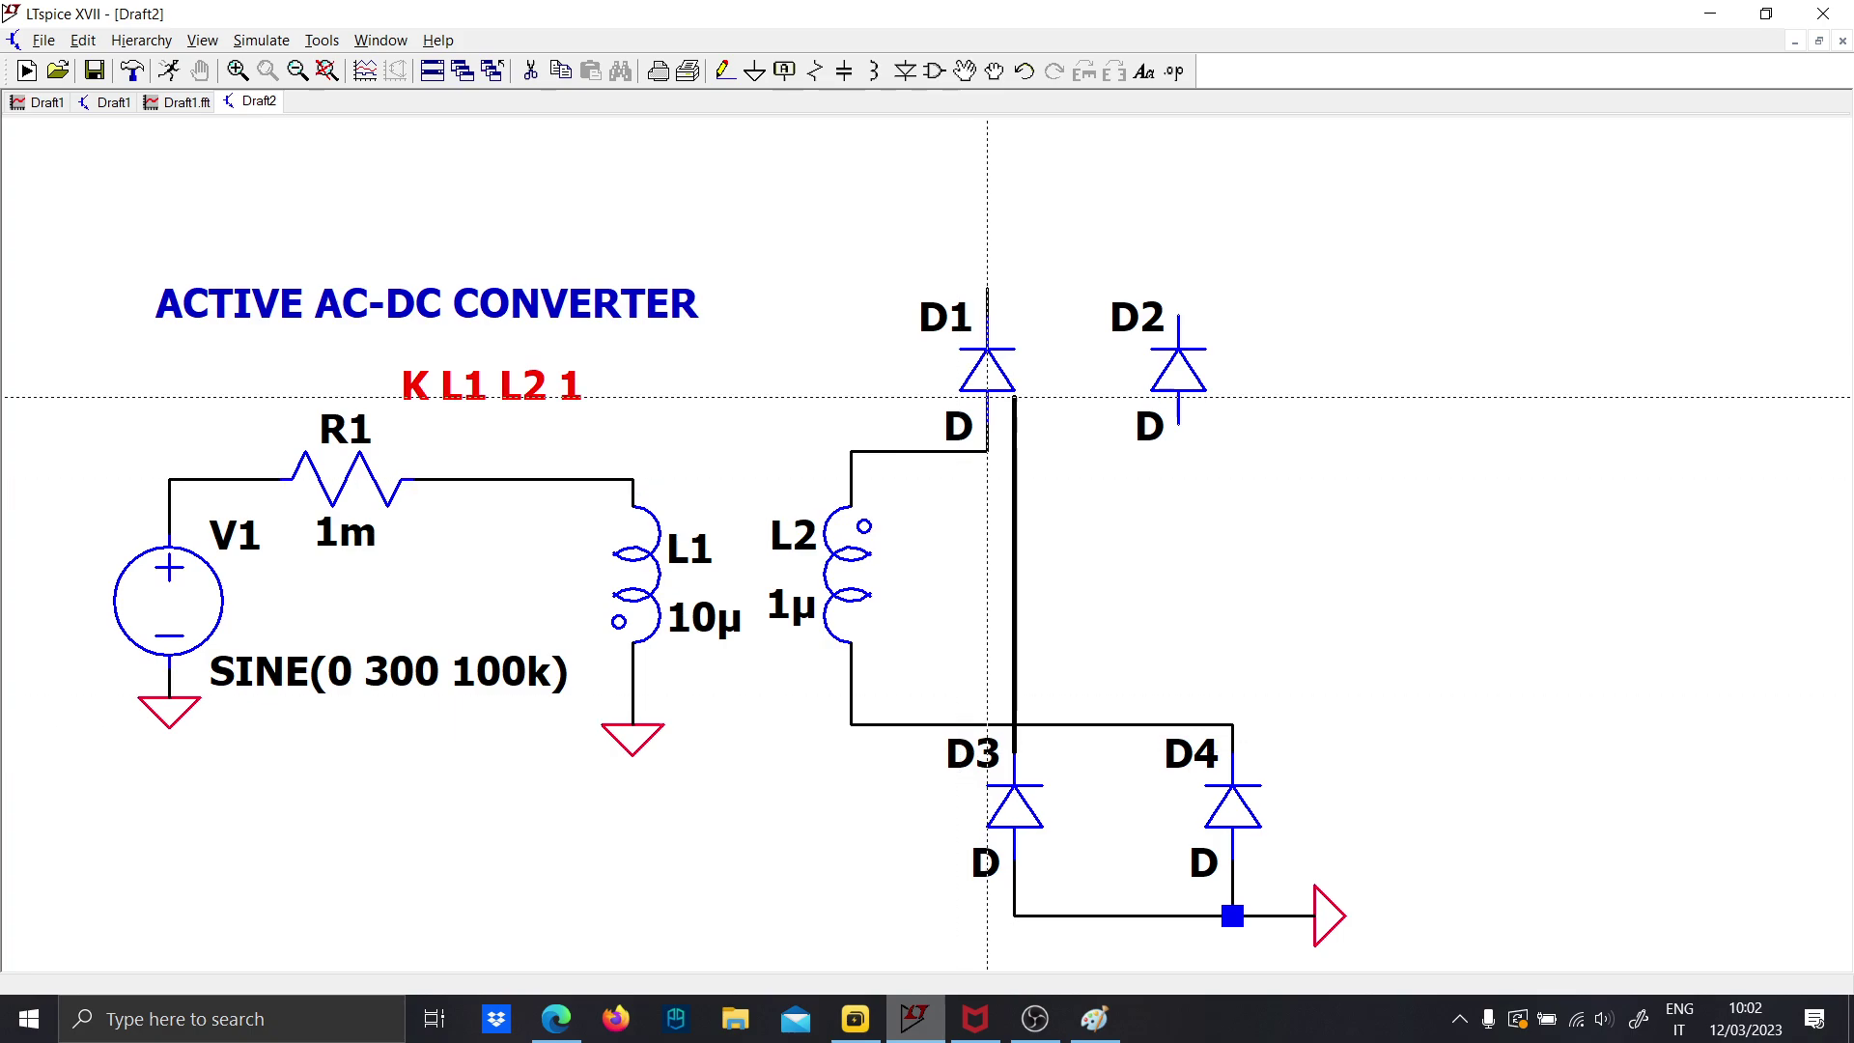
Wire D3 to D1, D1's top to D2's top, D2 to the D3–D4 wire, and run a grounded output wire
left_click(987, 451)
left_click(986, 287)
left_click(1179, 287)
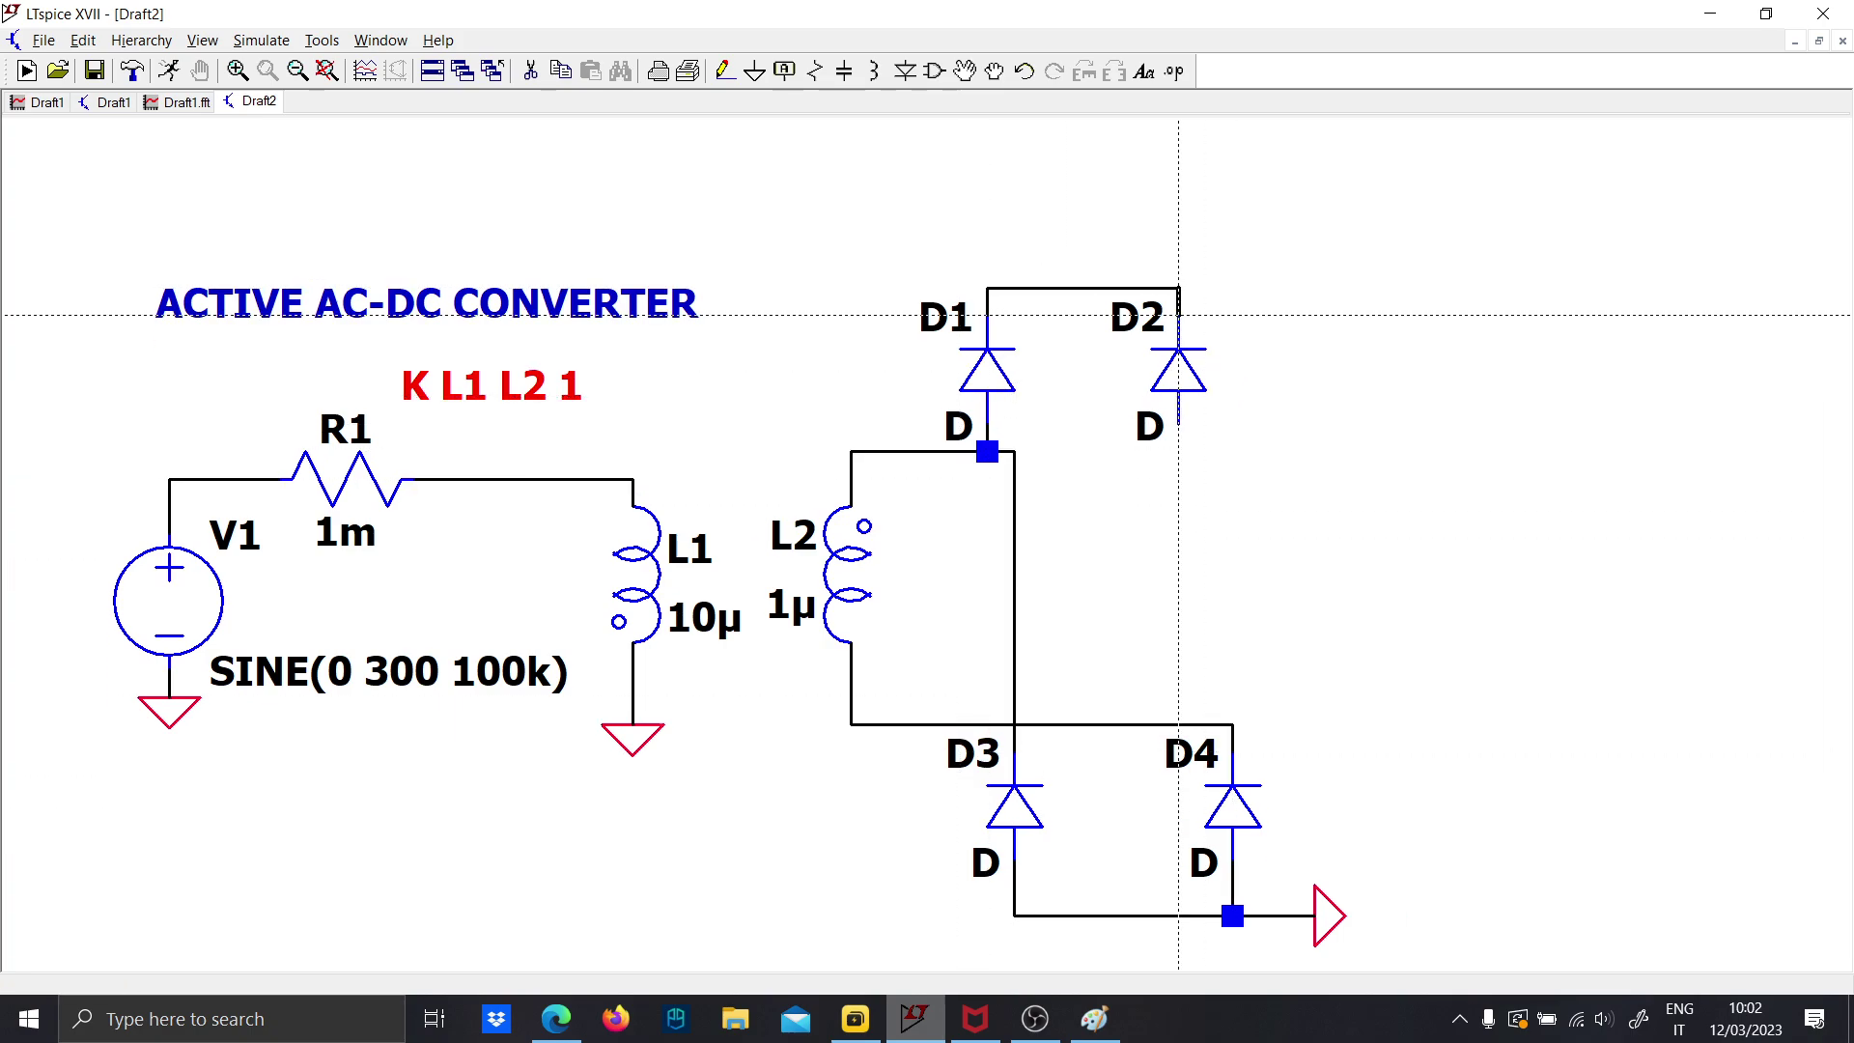
left_click(1178, 426)
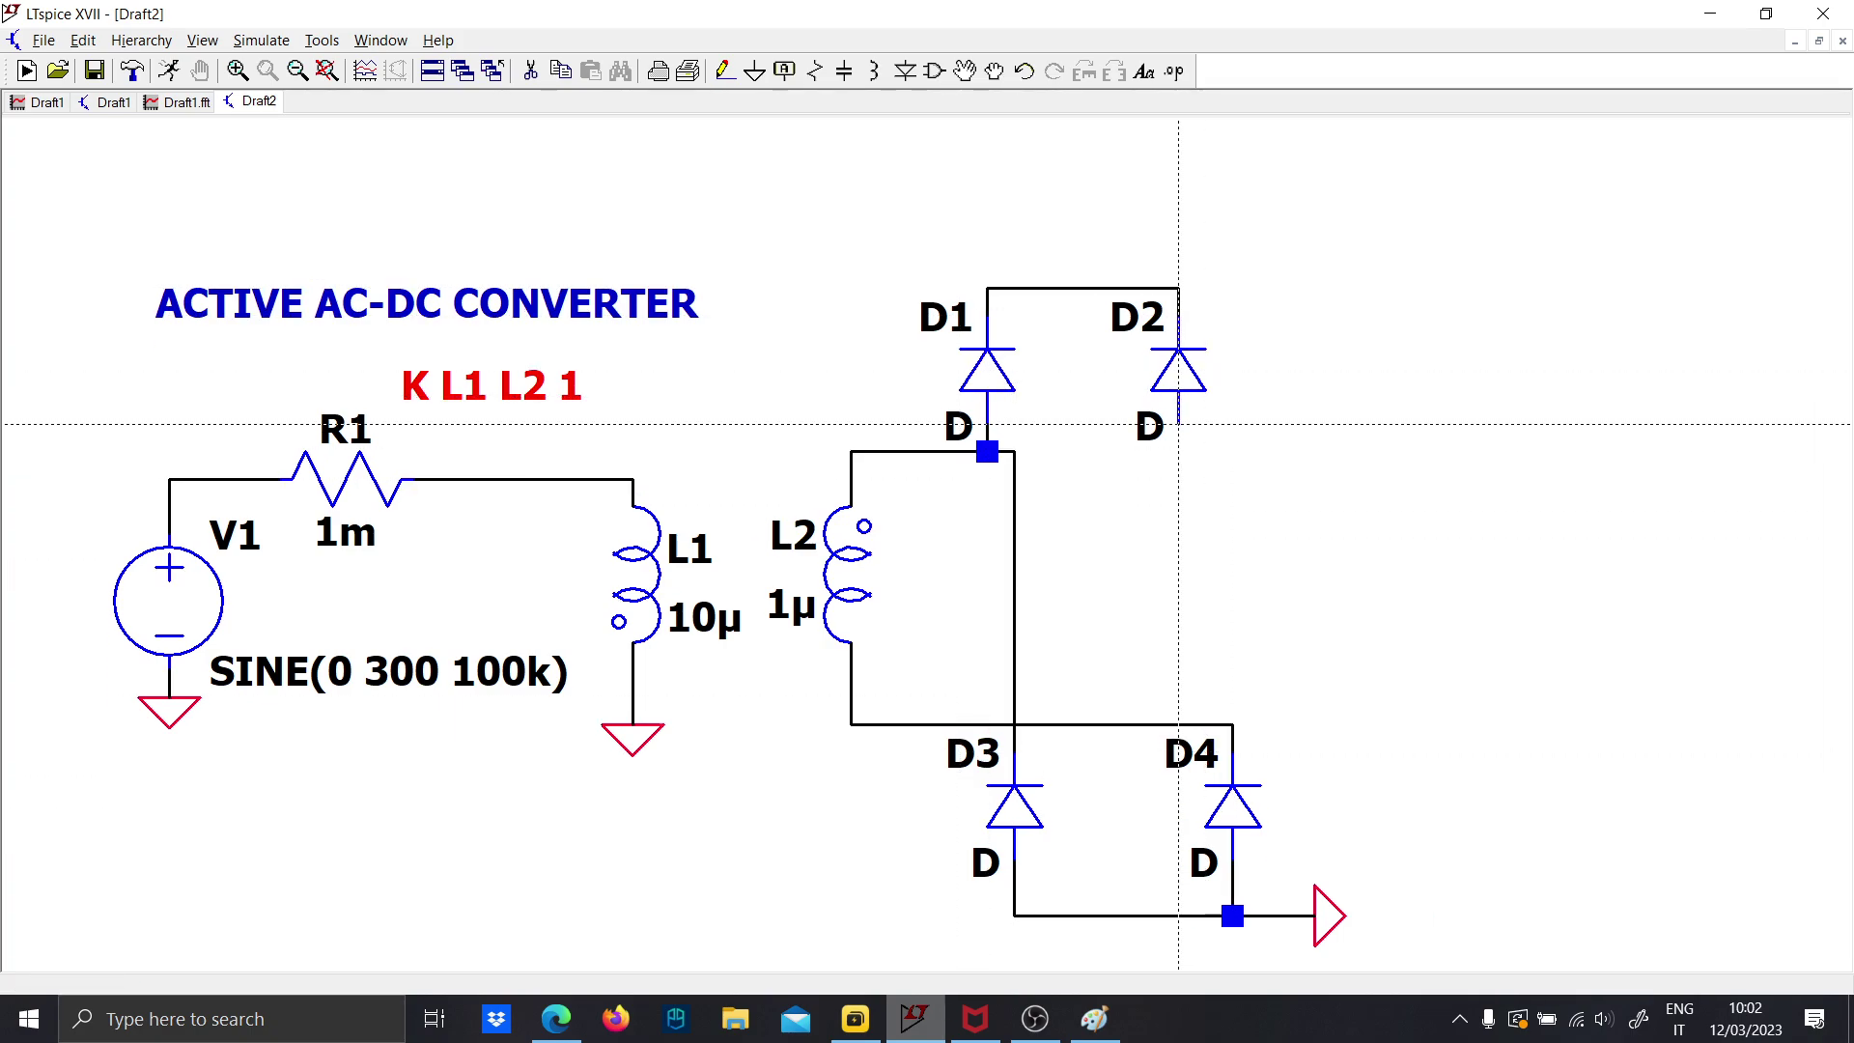
left_click(1178, 724)
left_click(1178, 287)
left_click(1369, 684)
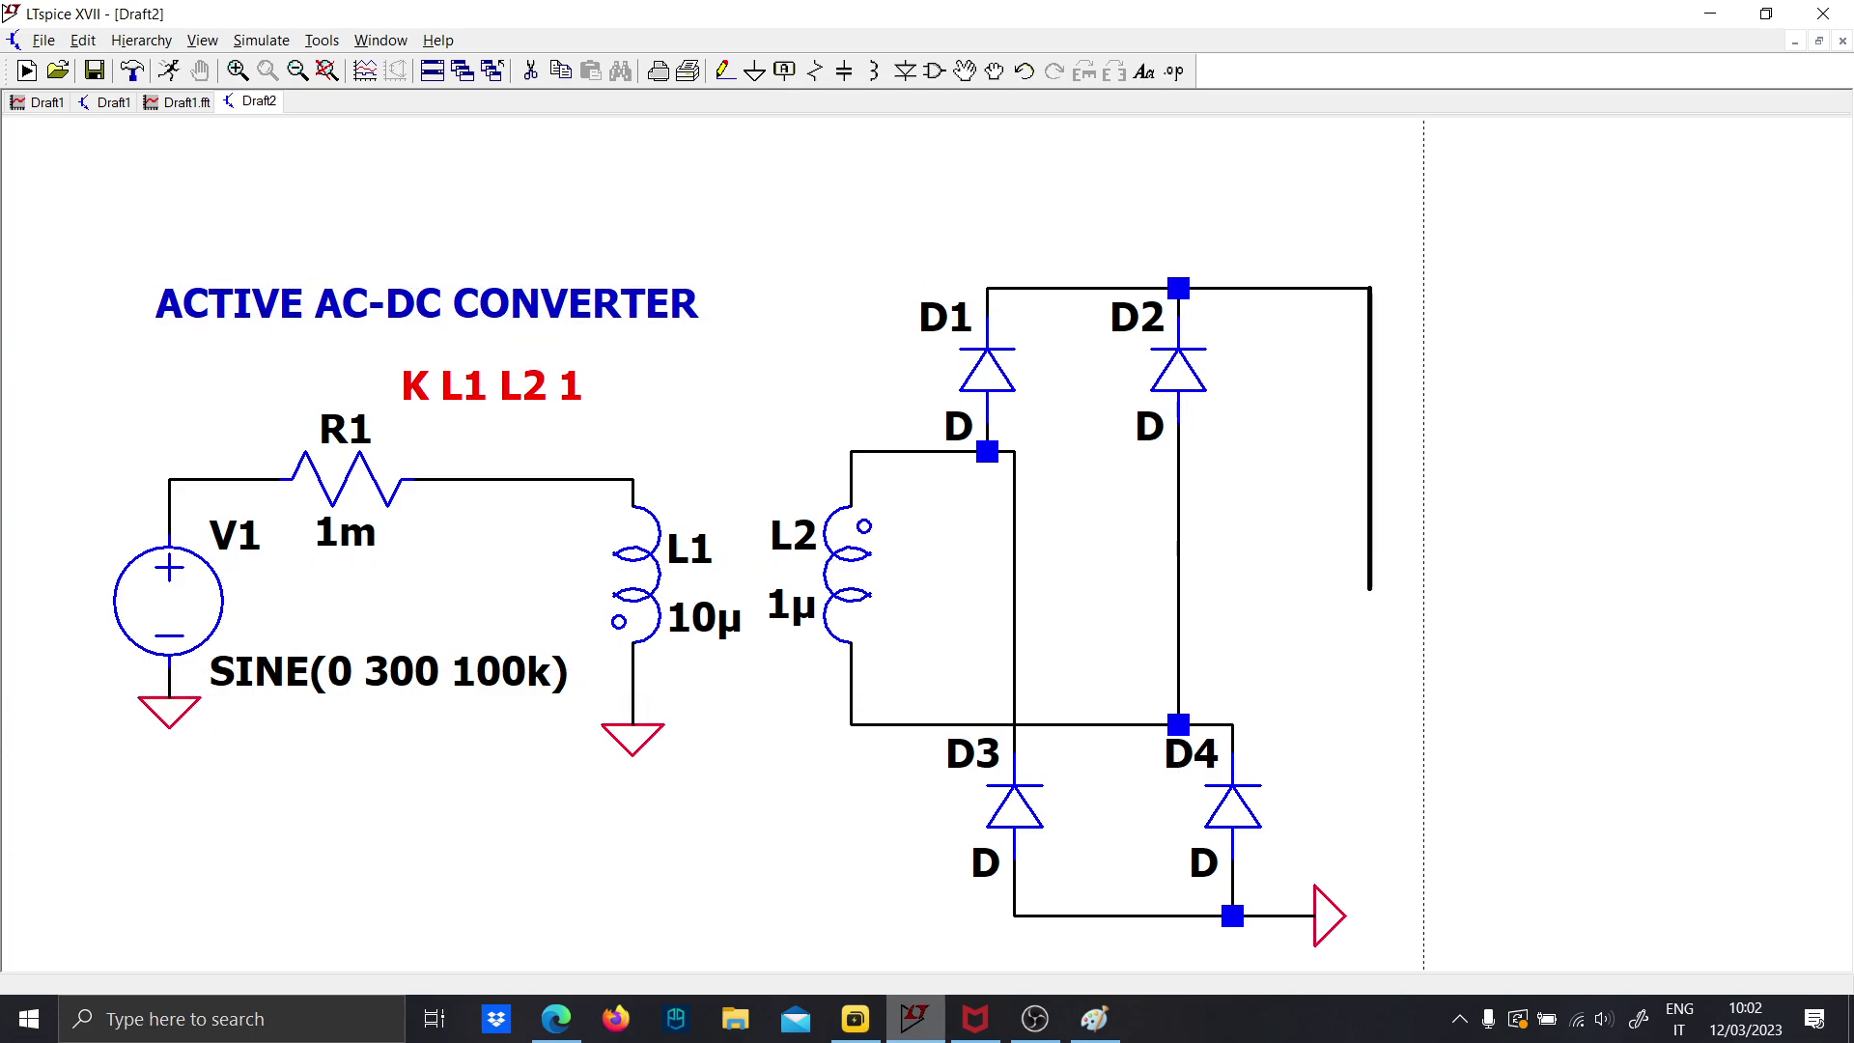
key("g")
left_click(1369, 696)
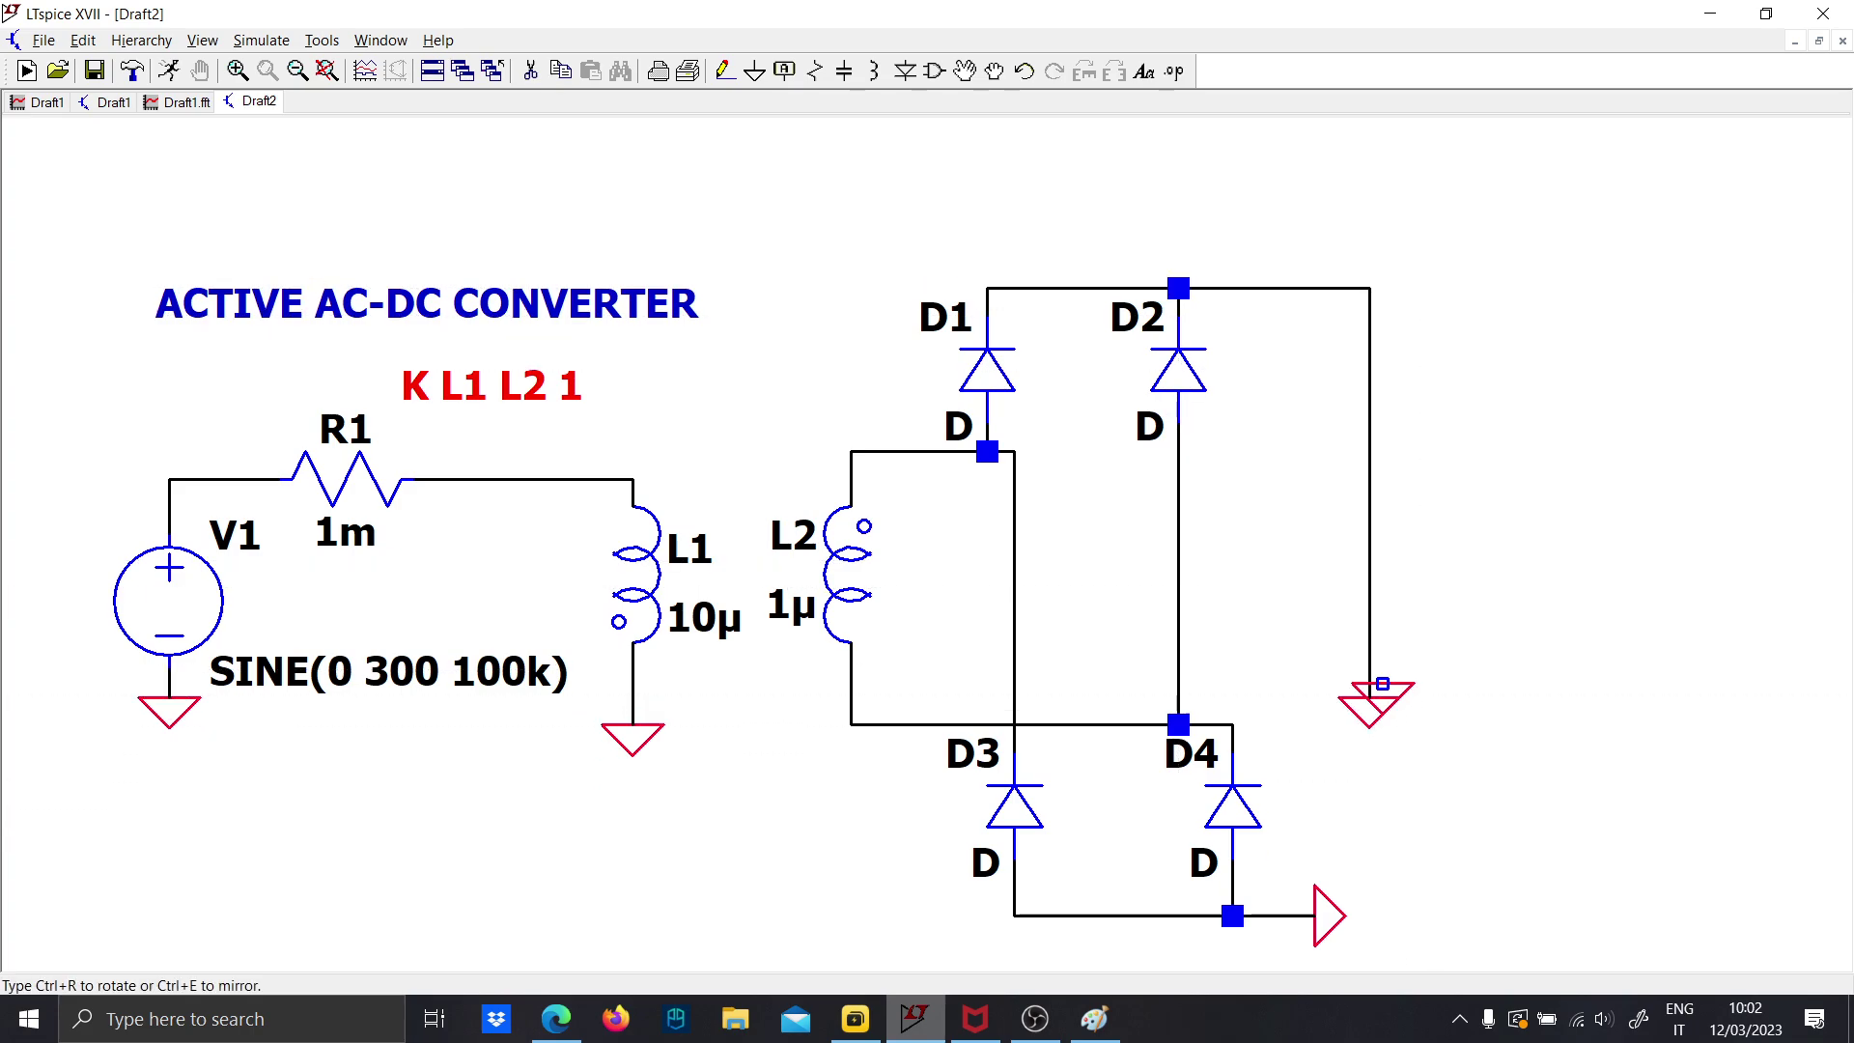
Place capacitor C1 on the output wire, set it to 1m, and connect its top to the output rail
key("c")
left_click(1369, 534)
key("Escape")
right_click(1387, 579)
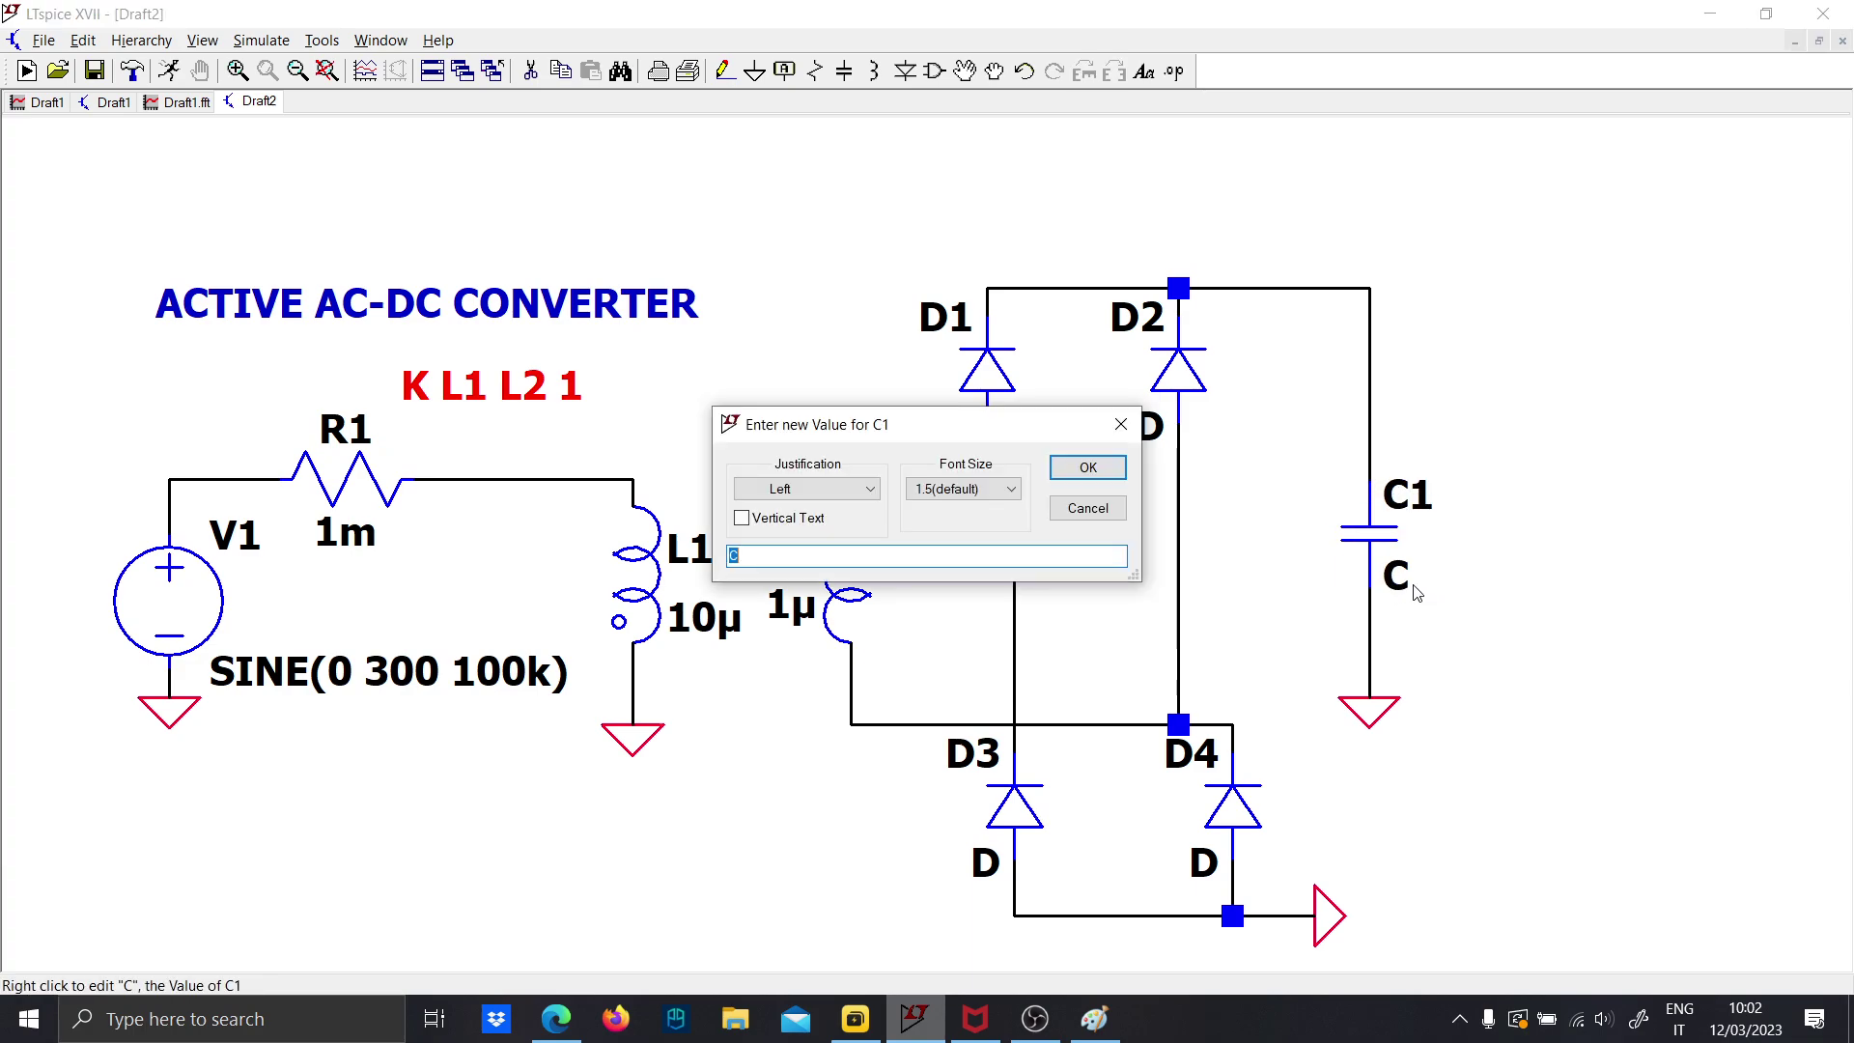
type("1m")
key("Return")
key("F3")
left_click(1369, 287)
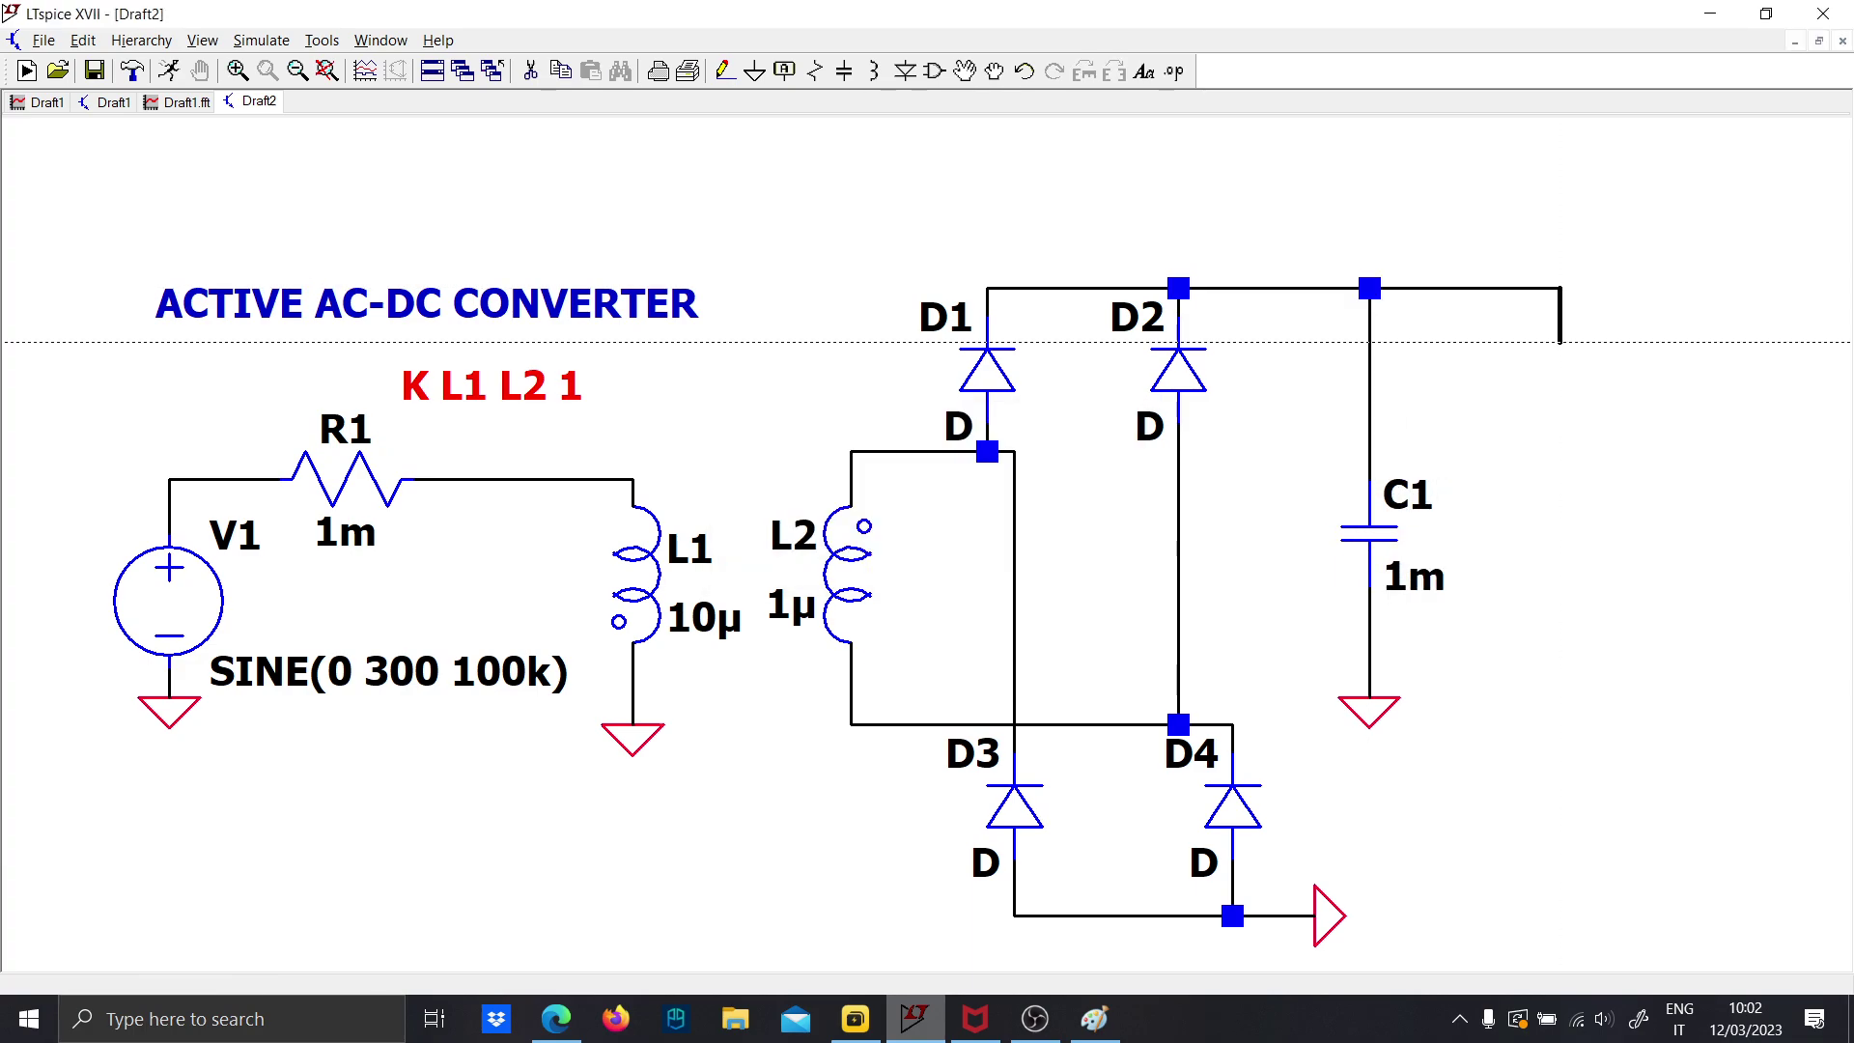
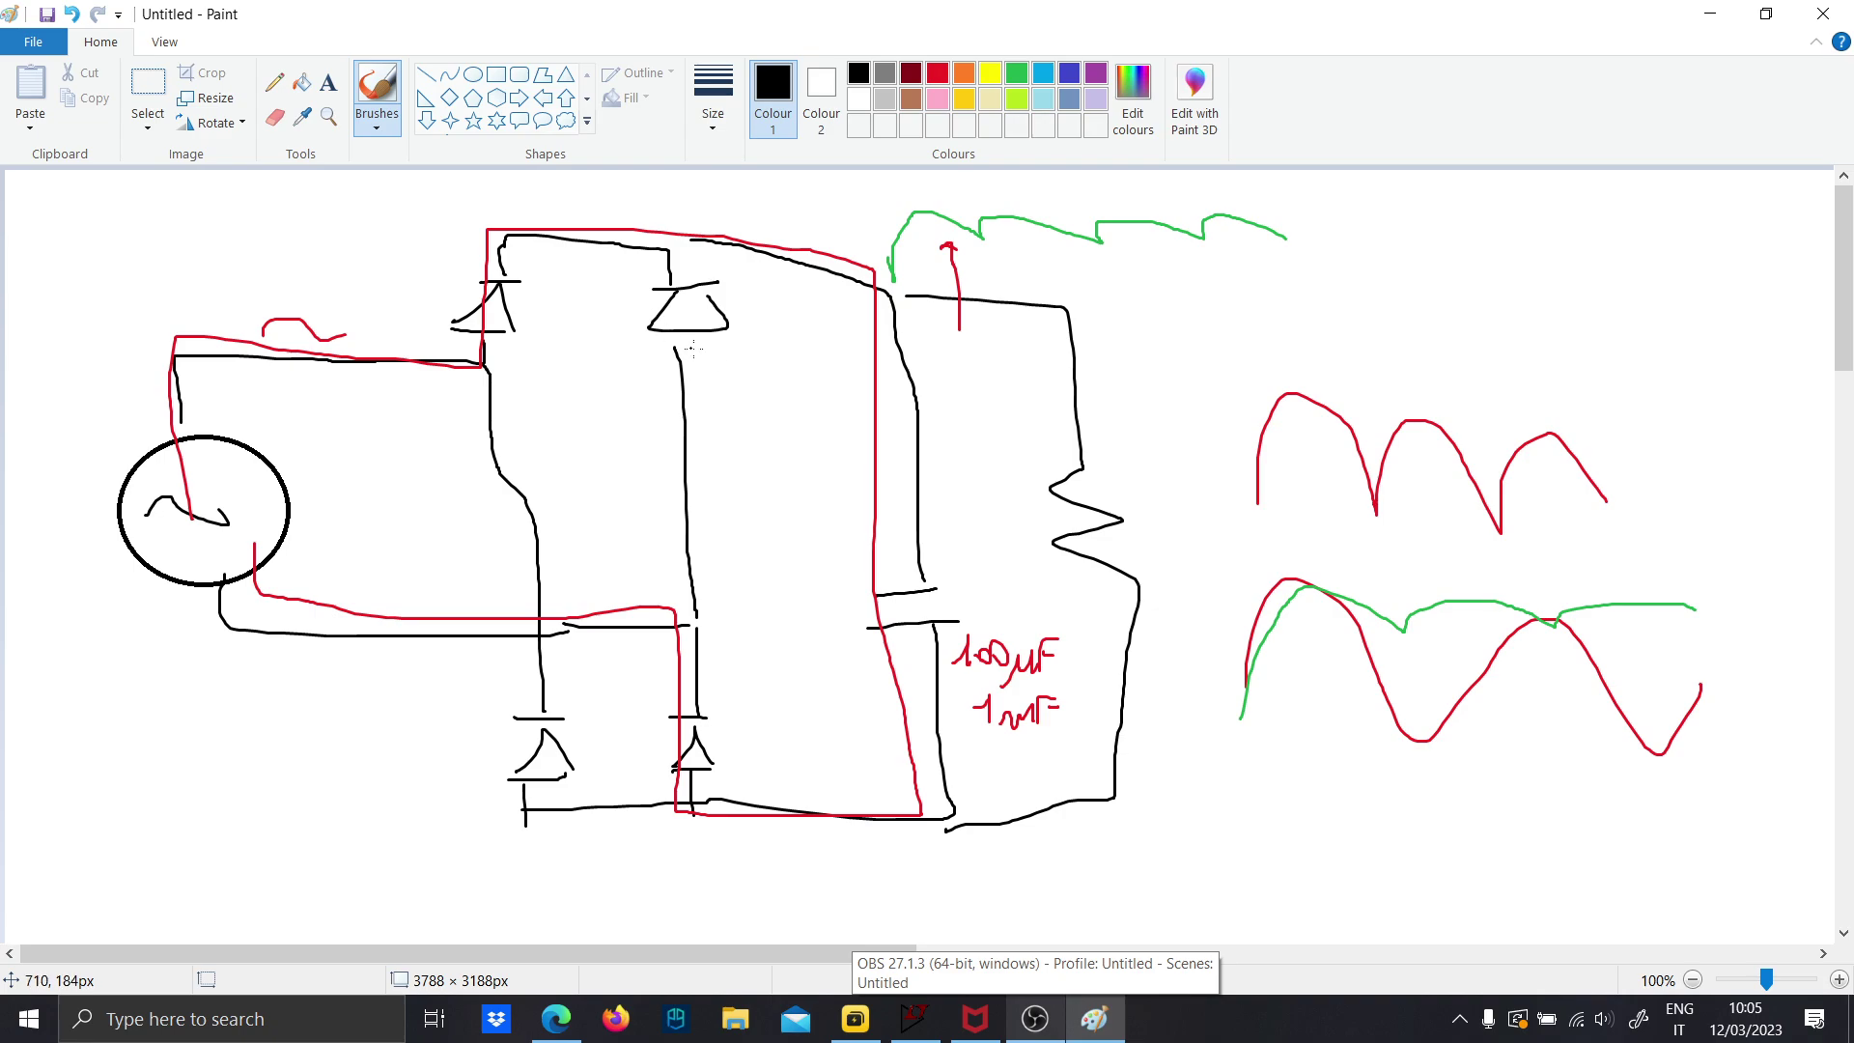
Minimize the finished Paint rectifier sketch to bring the LTspice schematic back
scroll(681, 352, "down", 5)
left_click(1710, 14)
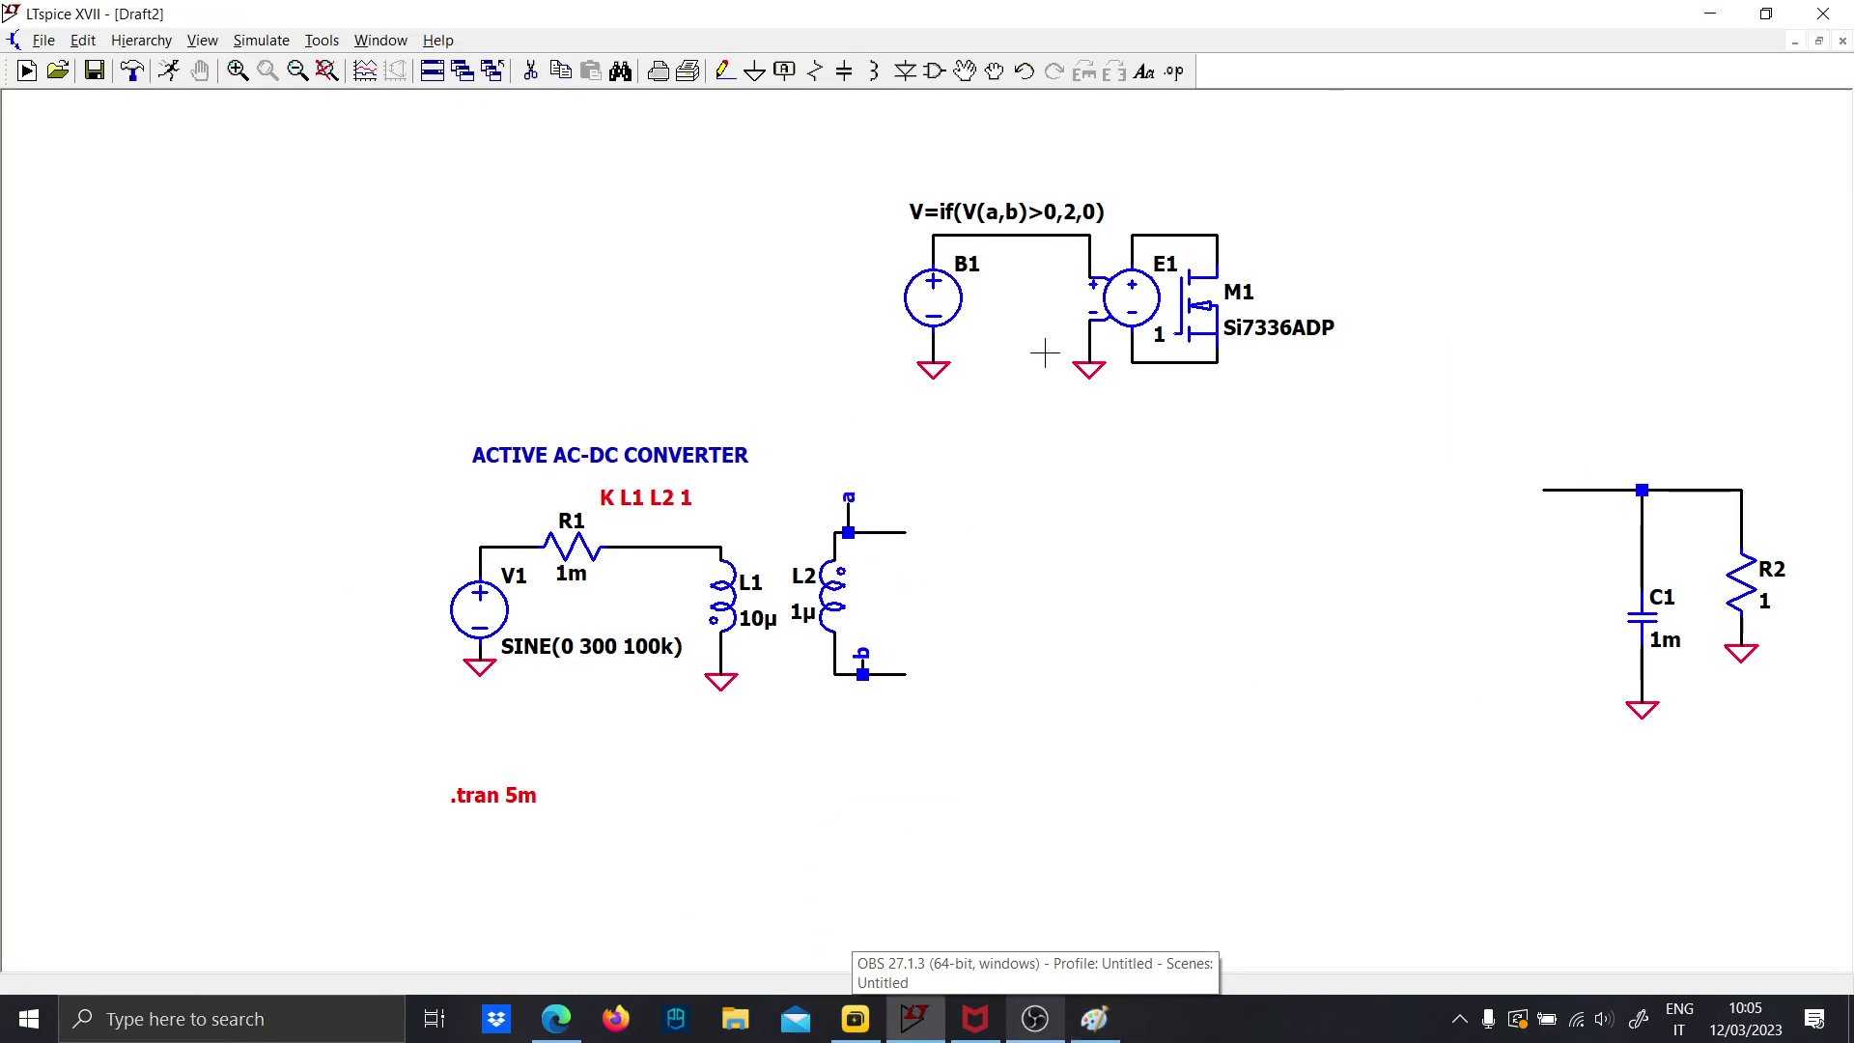
Duplicate the B1/E1/M1 gate-drive block as B2/E2/M2 to its right
key("F6")
left_click_drag(1336, 385, 798, 158)
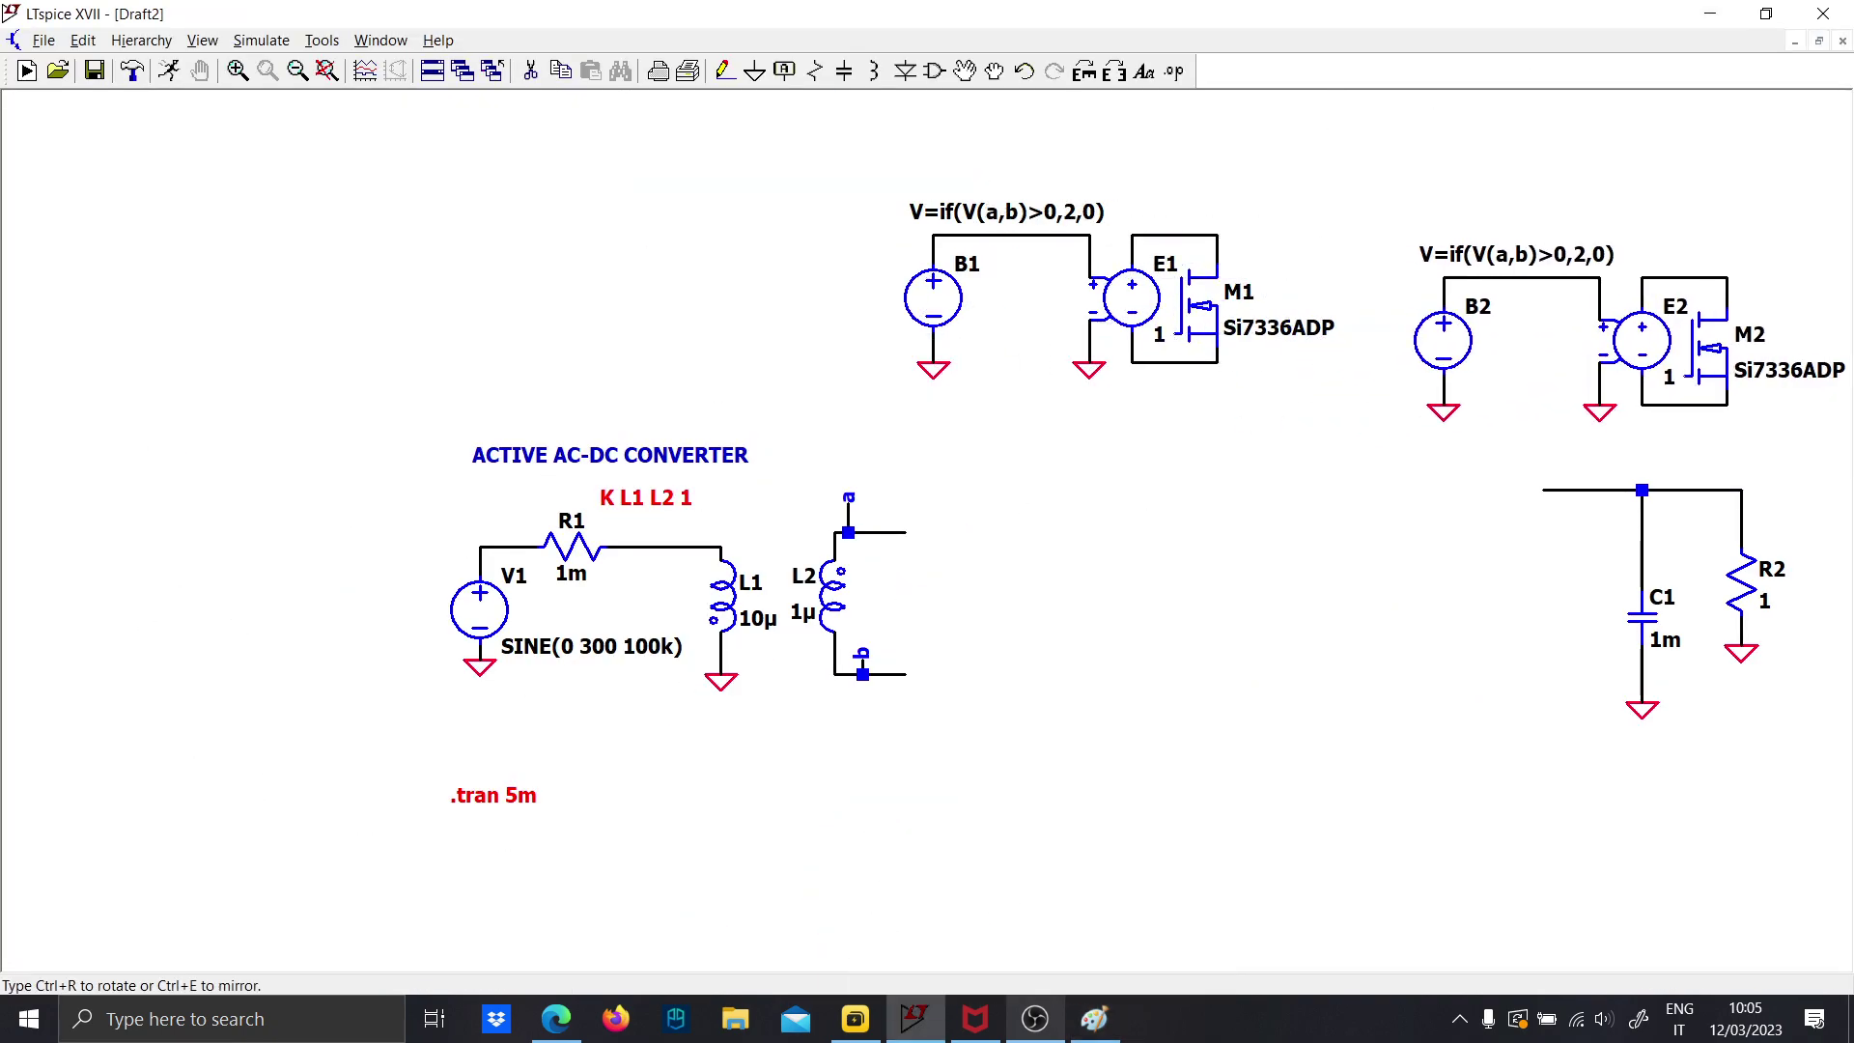
left_click(1251, 157)
key("Escape")
scroll(1361, 414, "down", 2)
left_click_drag(1178, 459, 874, 434)
Move the V1/L2 input block further left and the C1/R2 output block further right
key("F8")
left_click_drag(767, 712, 269, 395)
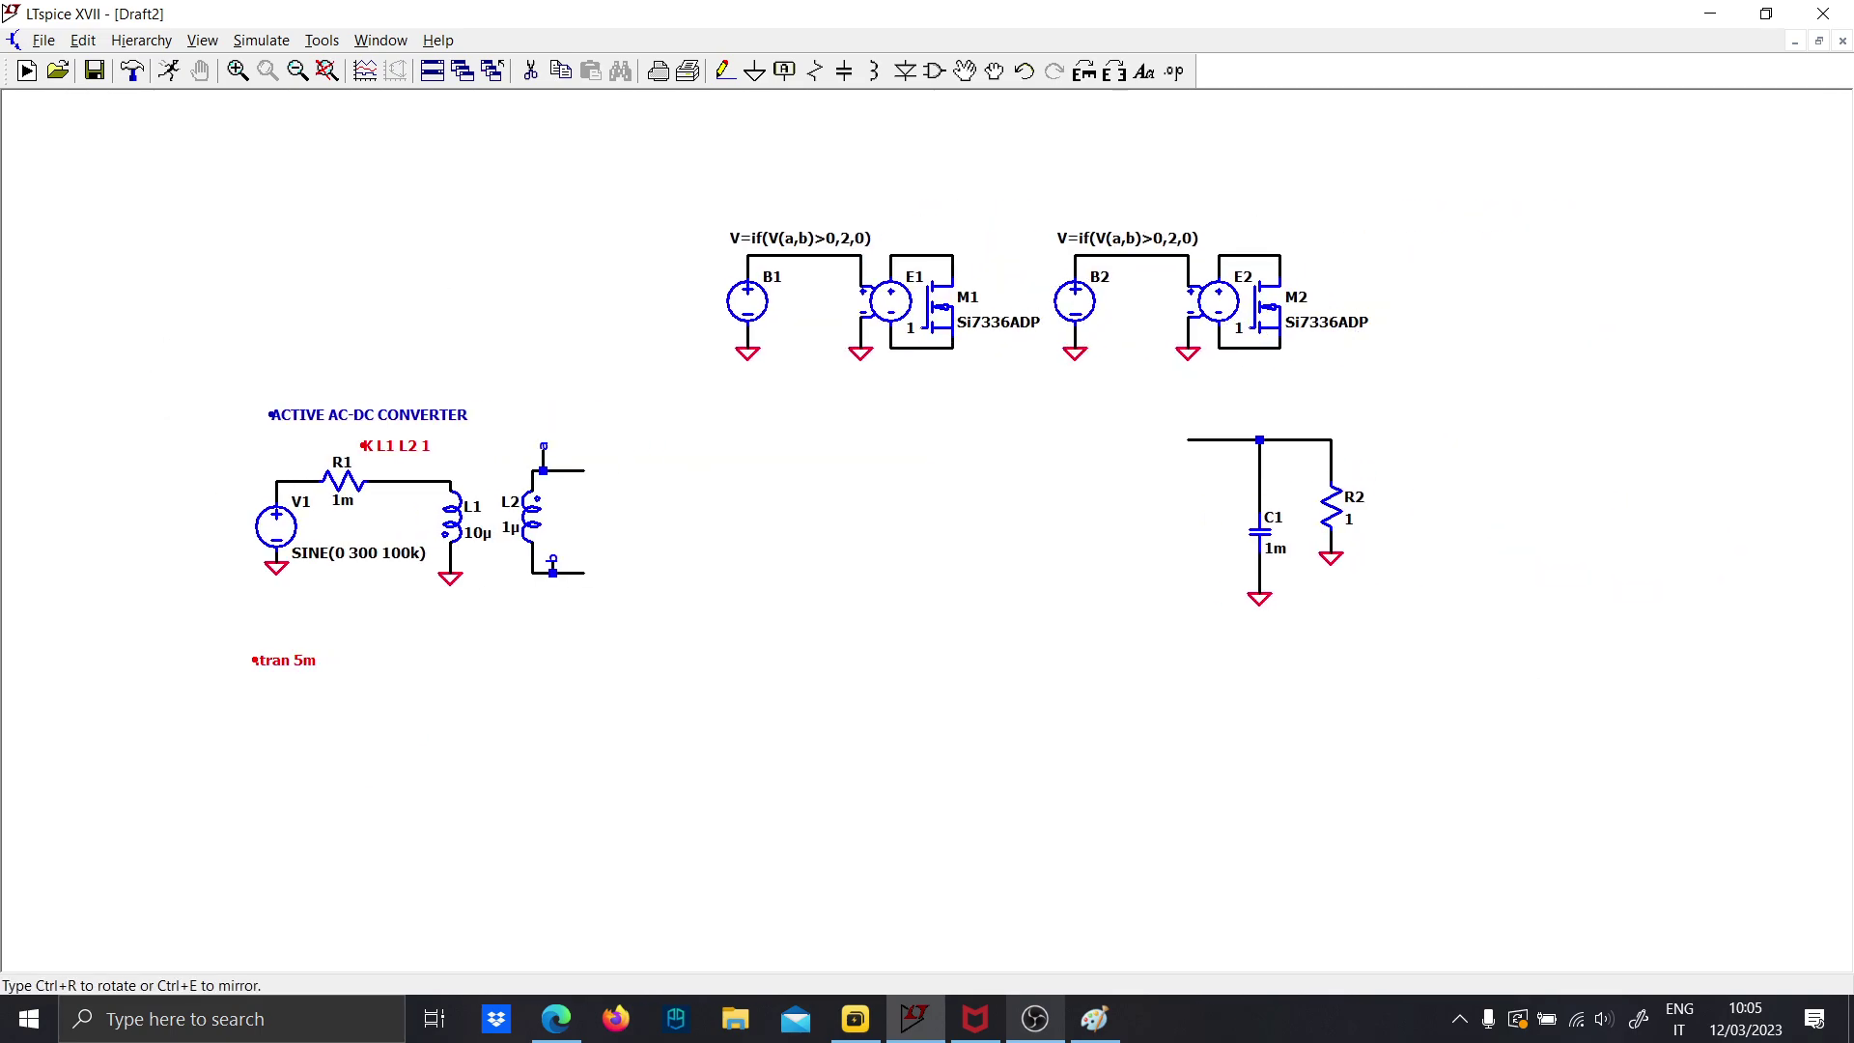
left_click(106, 396)
left_click_drag(1160, 426, 1127, 388)
left_click(1339, 547)
left_click(1545, 568)
key("Escape")
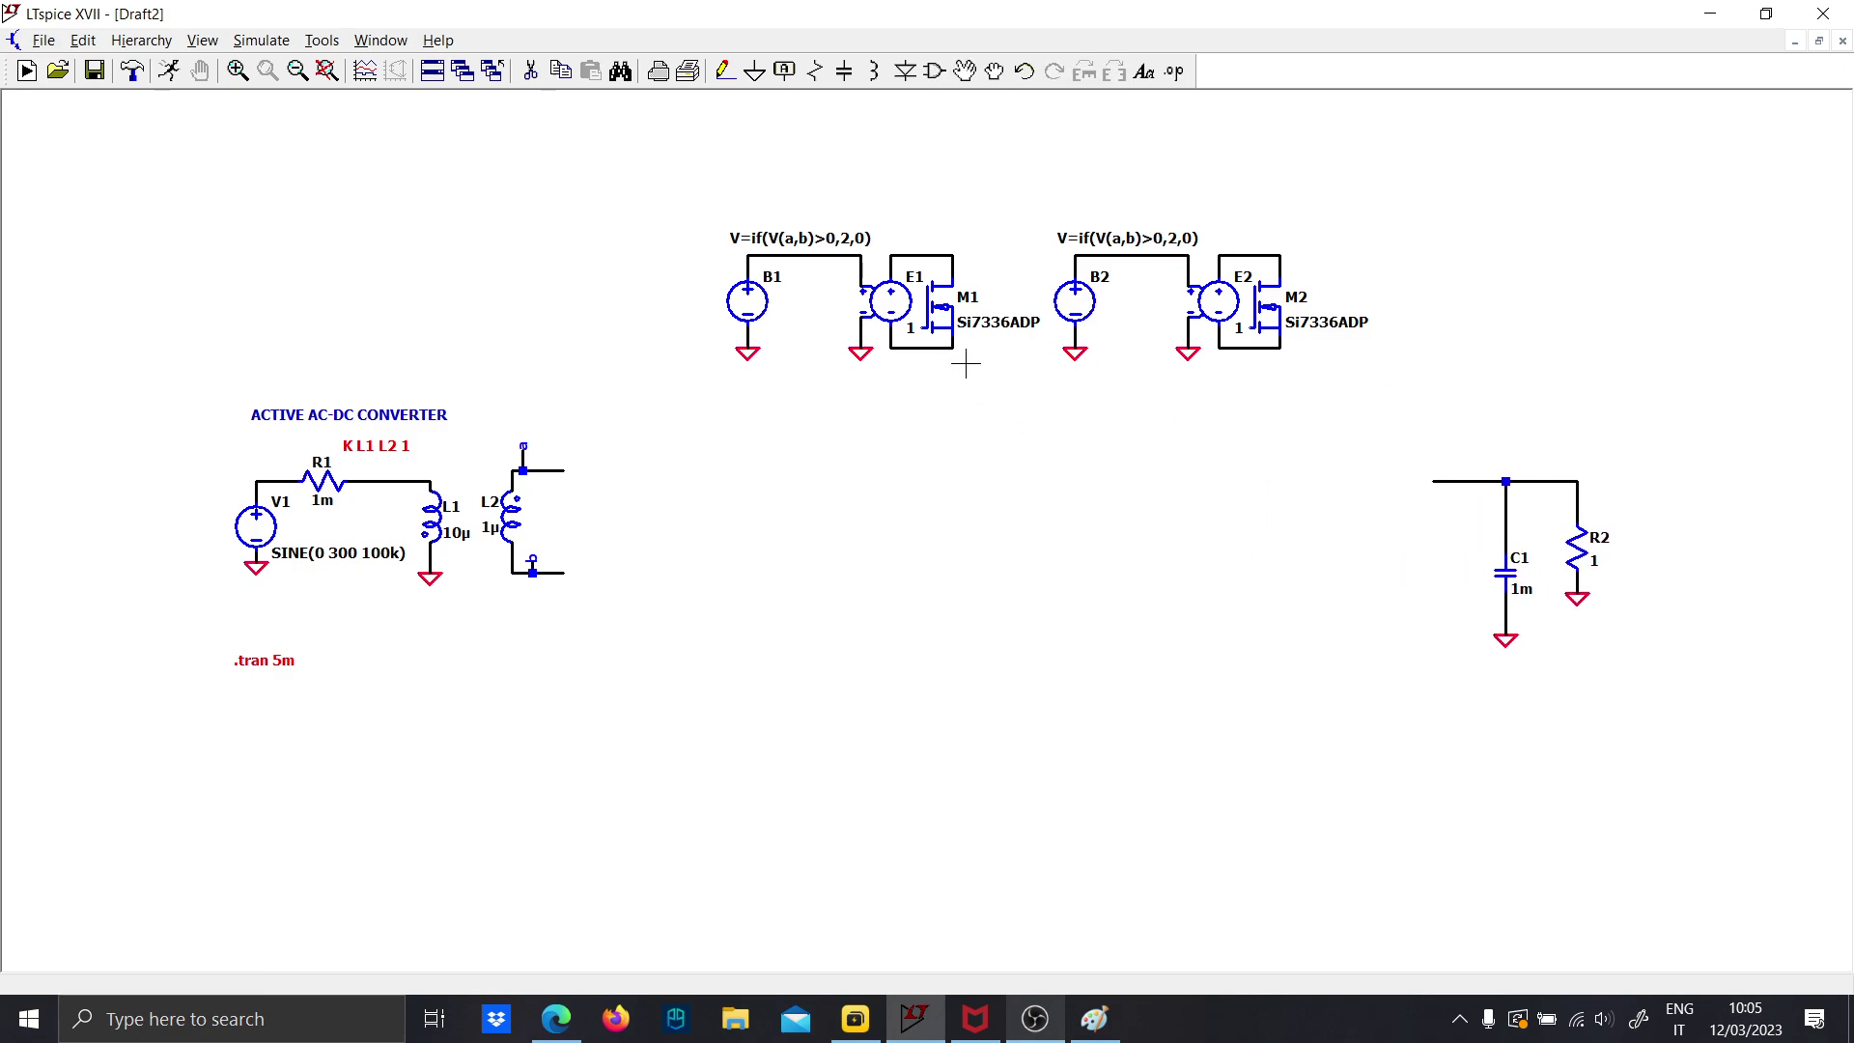
Copy the two blocks below to create B3/E3/M3 and B4/E4/M4 in a second row
left_click_drag(989, 396, 701, 169)
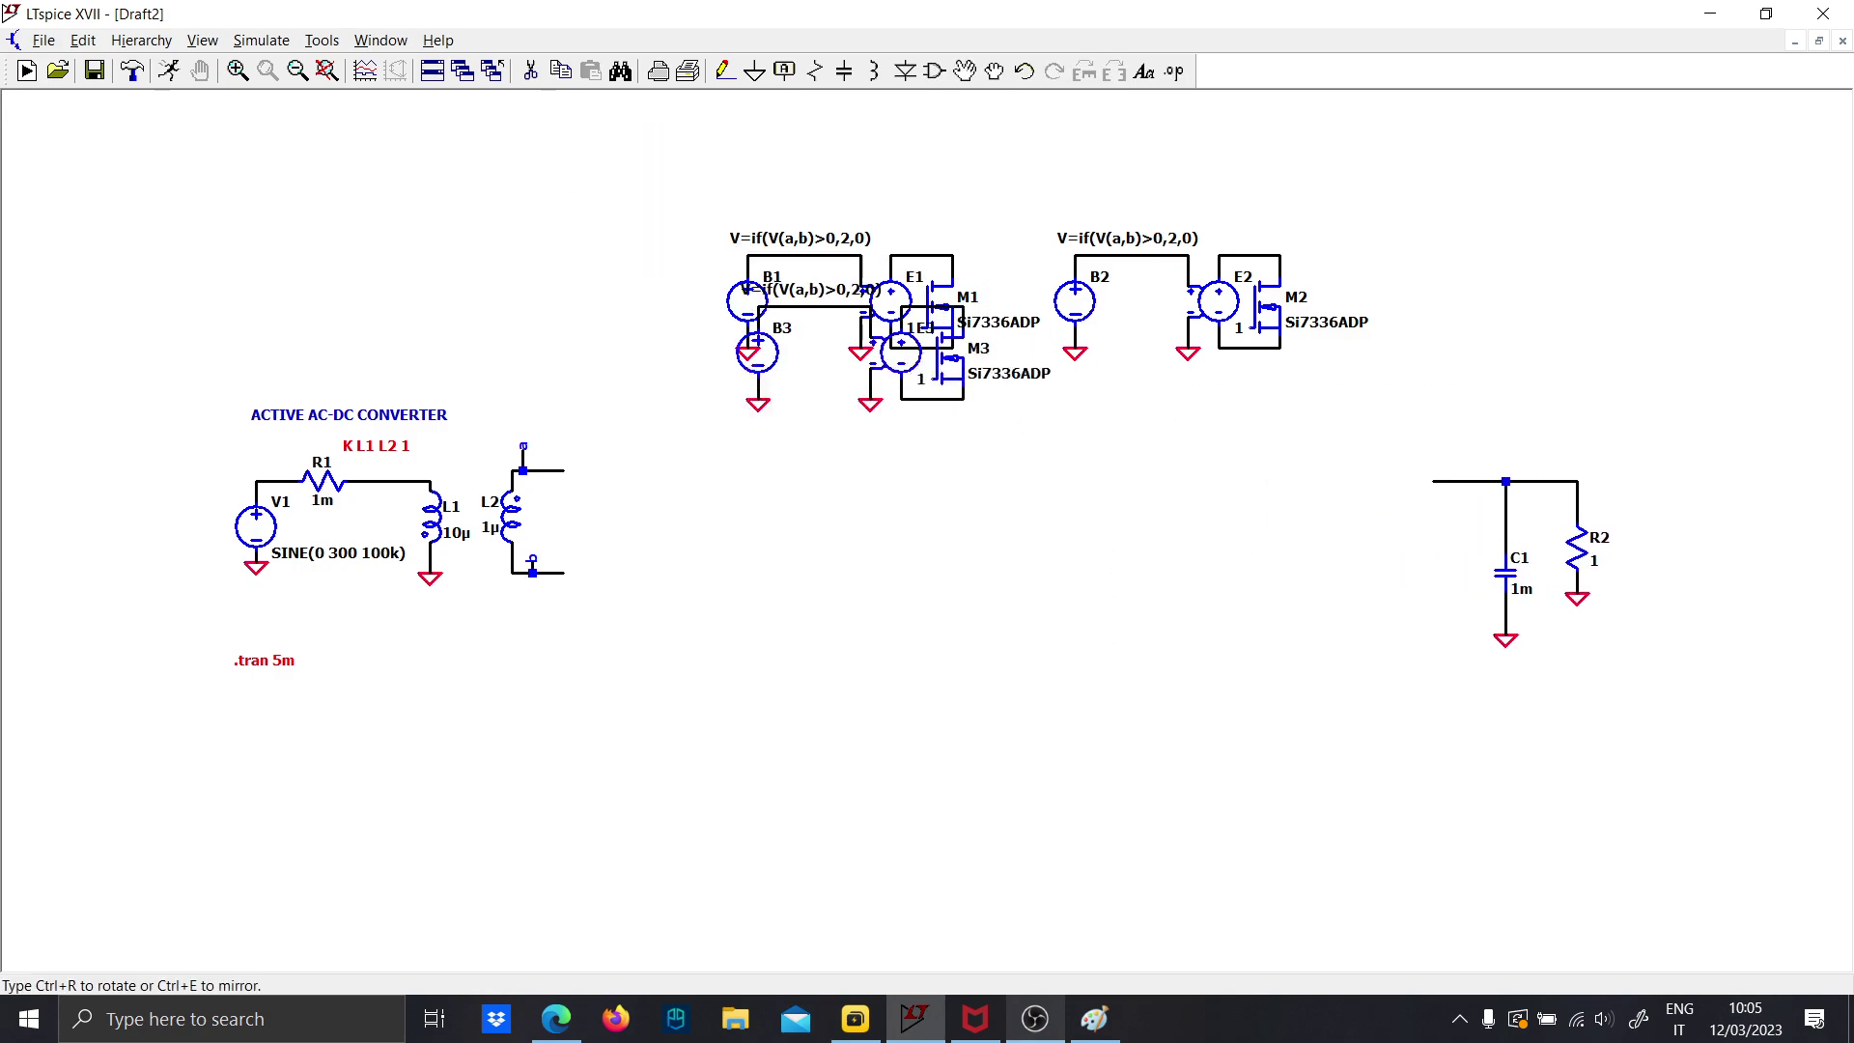
left_click(839, 676)
left_click_drag(1365, 373, 1040, 212)
left_click(1212, 694)
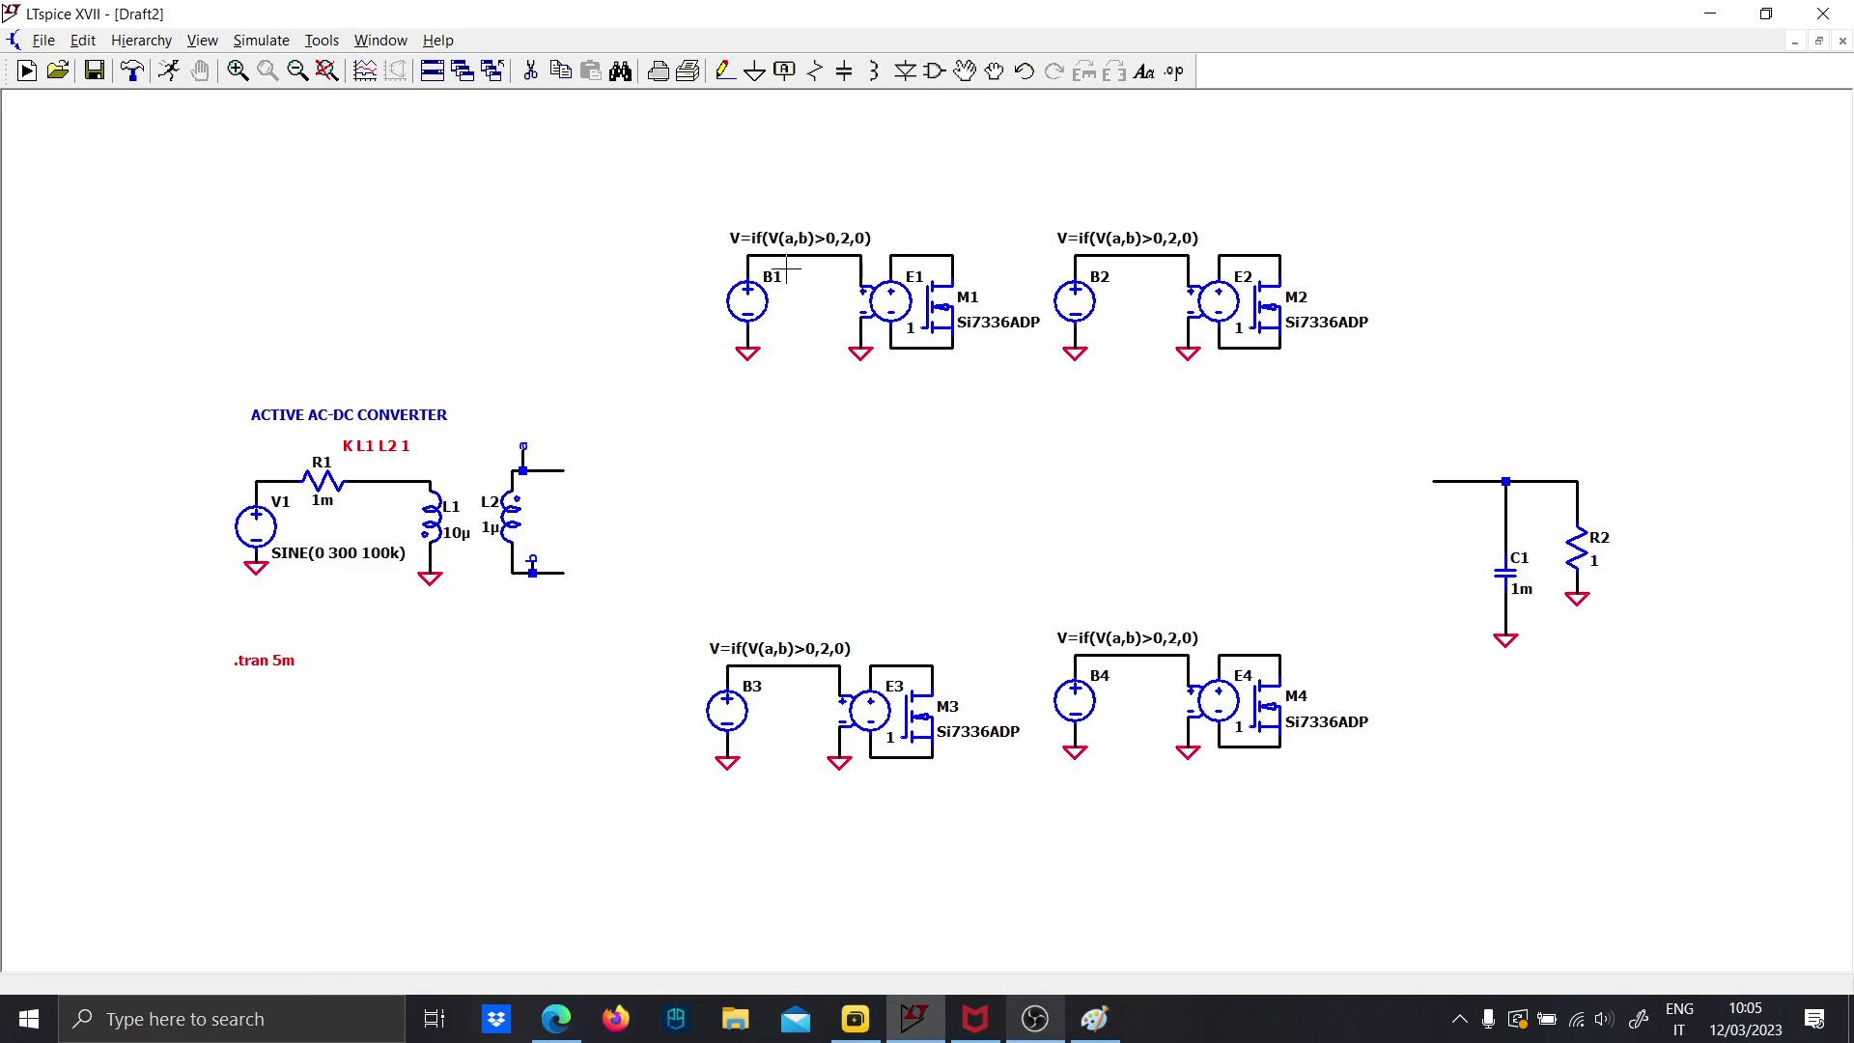
left_click(211, 38)
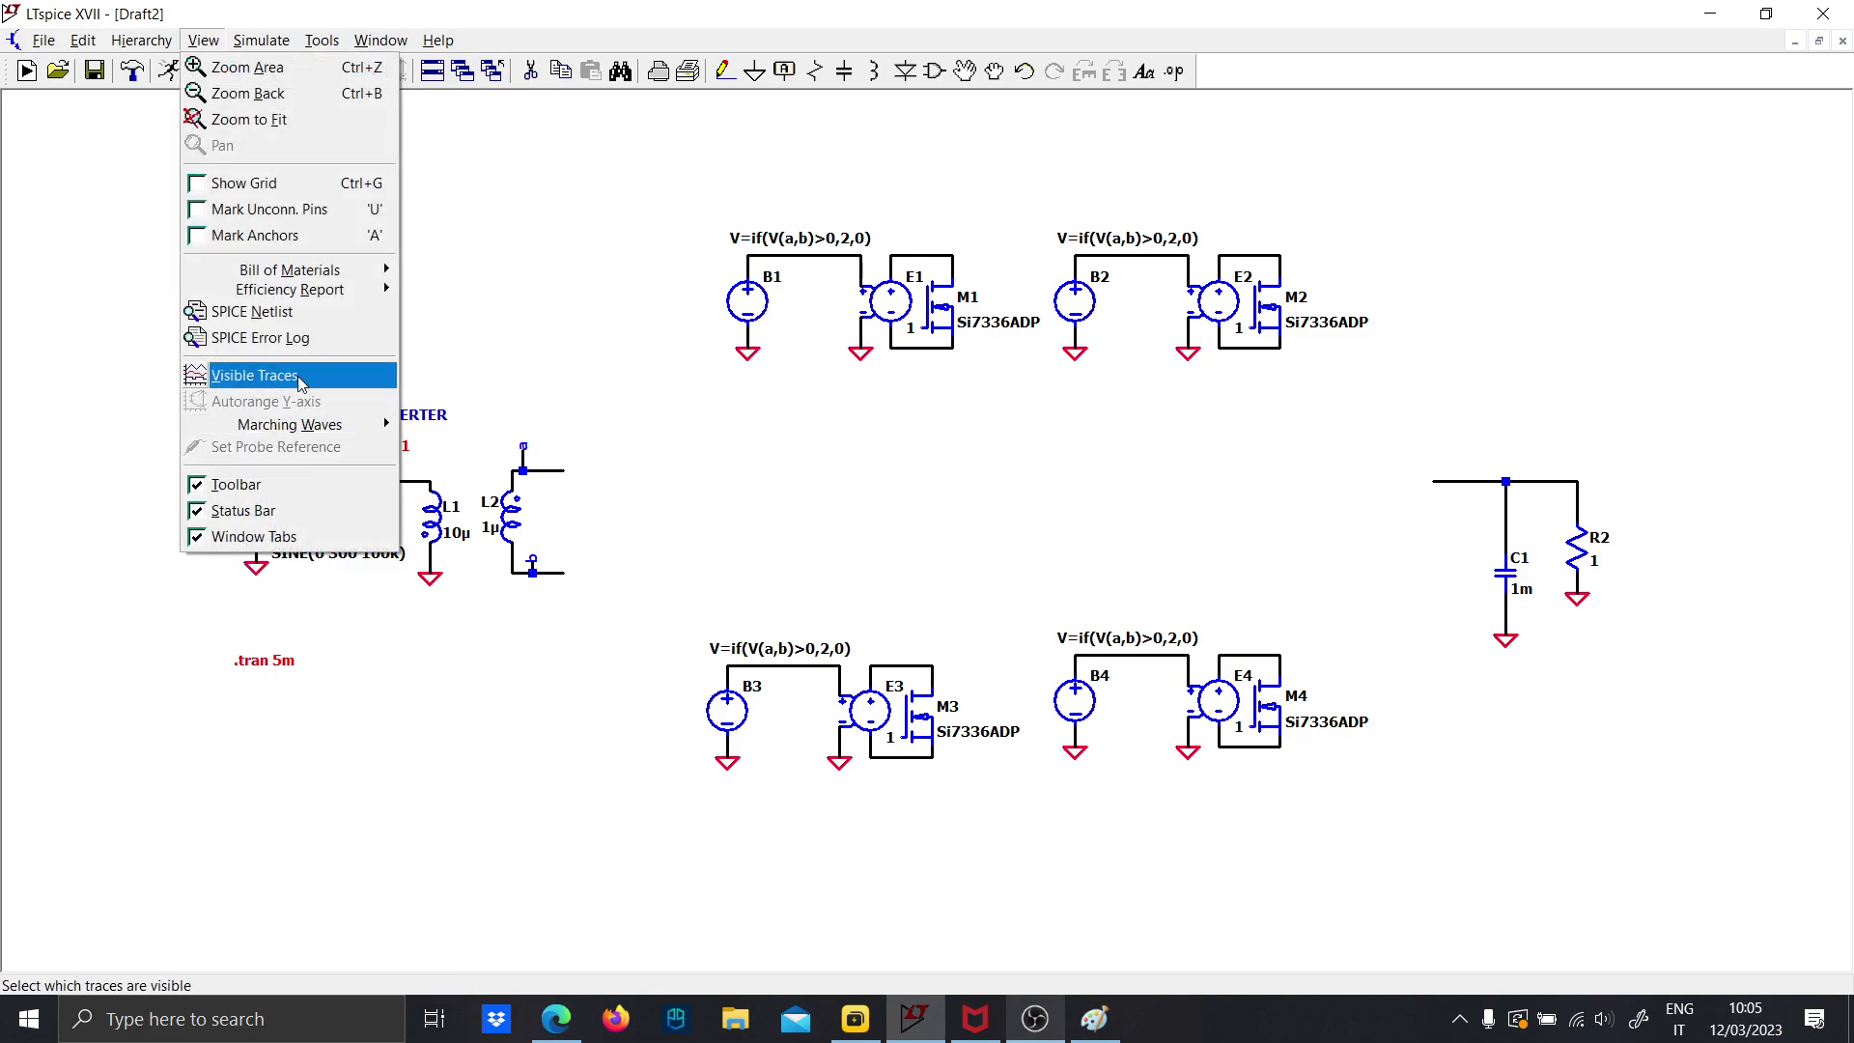
Draw dotted rectangles around the B1/E1/M1 and B4/E4/M4 blocks
mouse_move(111, 46)
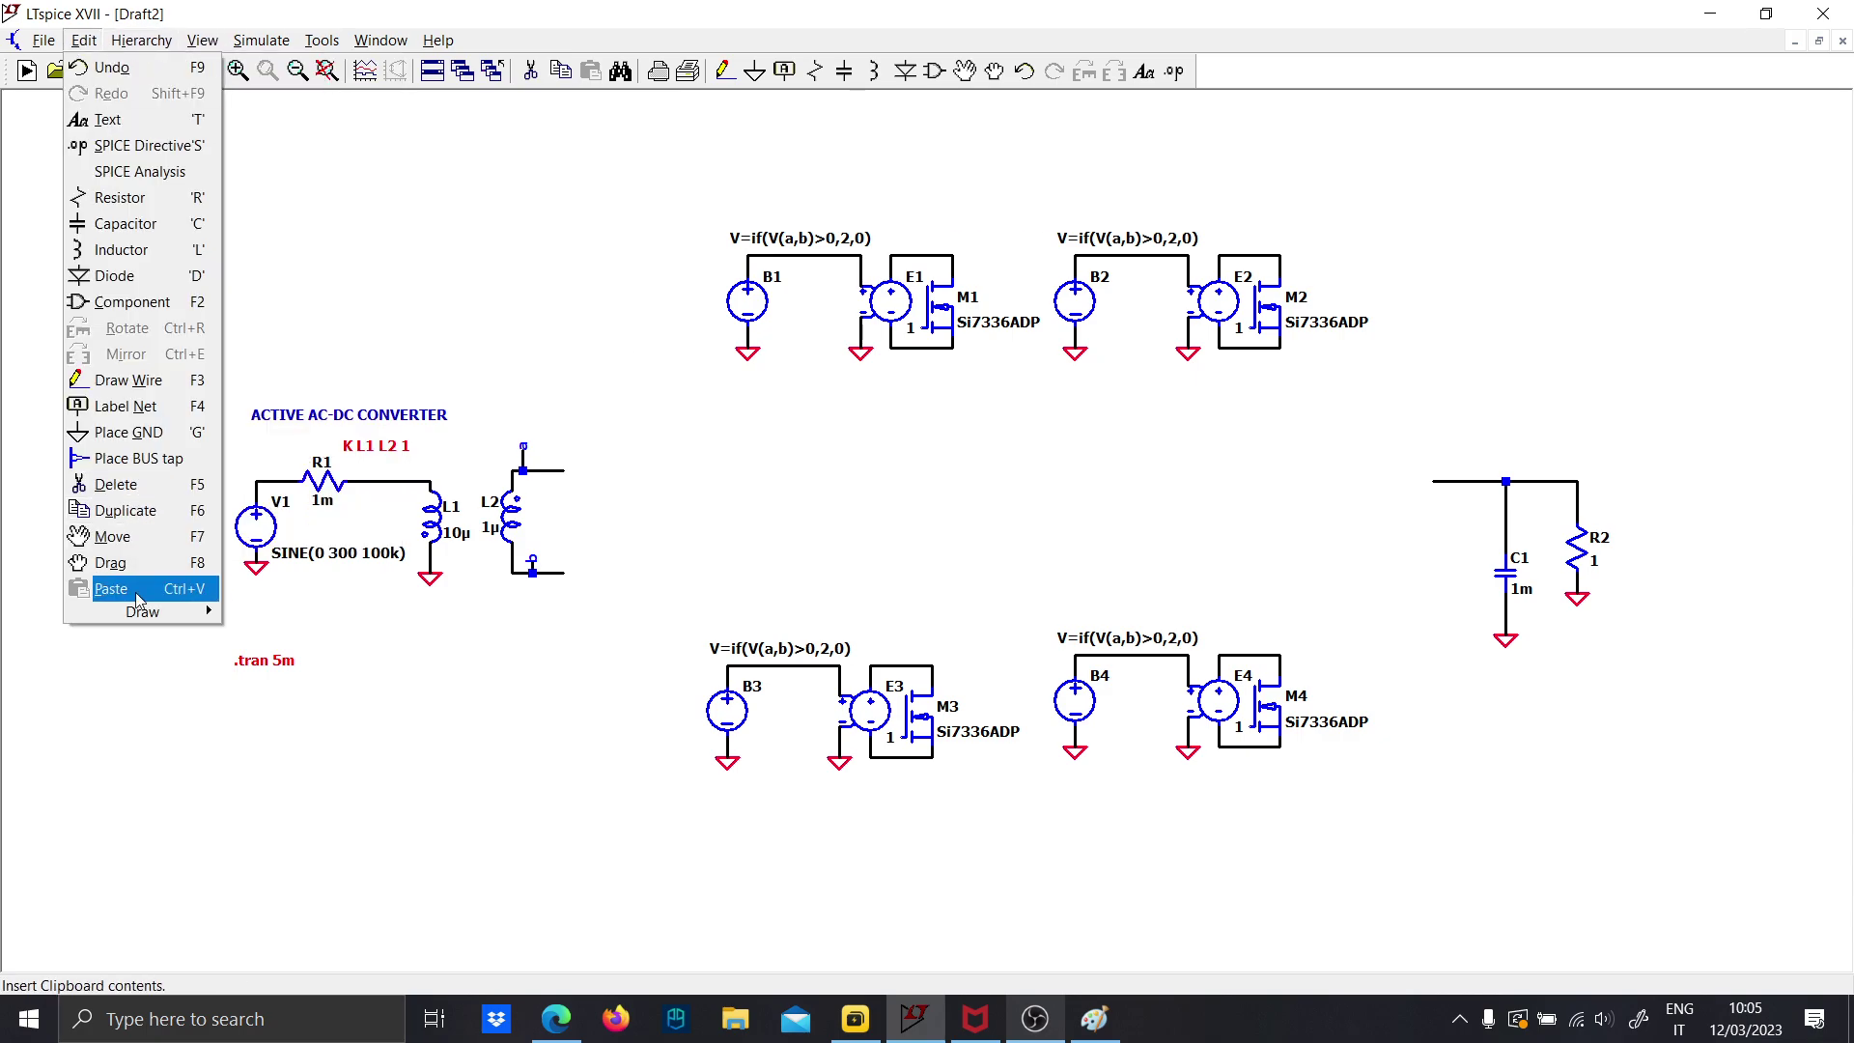
mouse_move(145, 613)
left_click(267, 642)
left_click(695, 204)
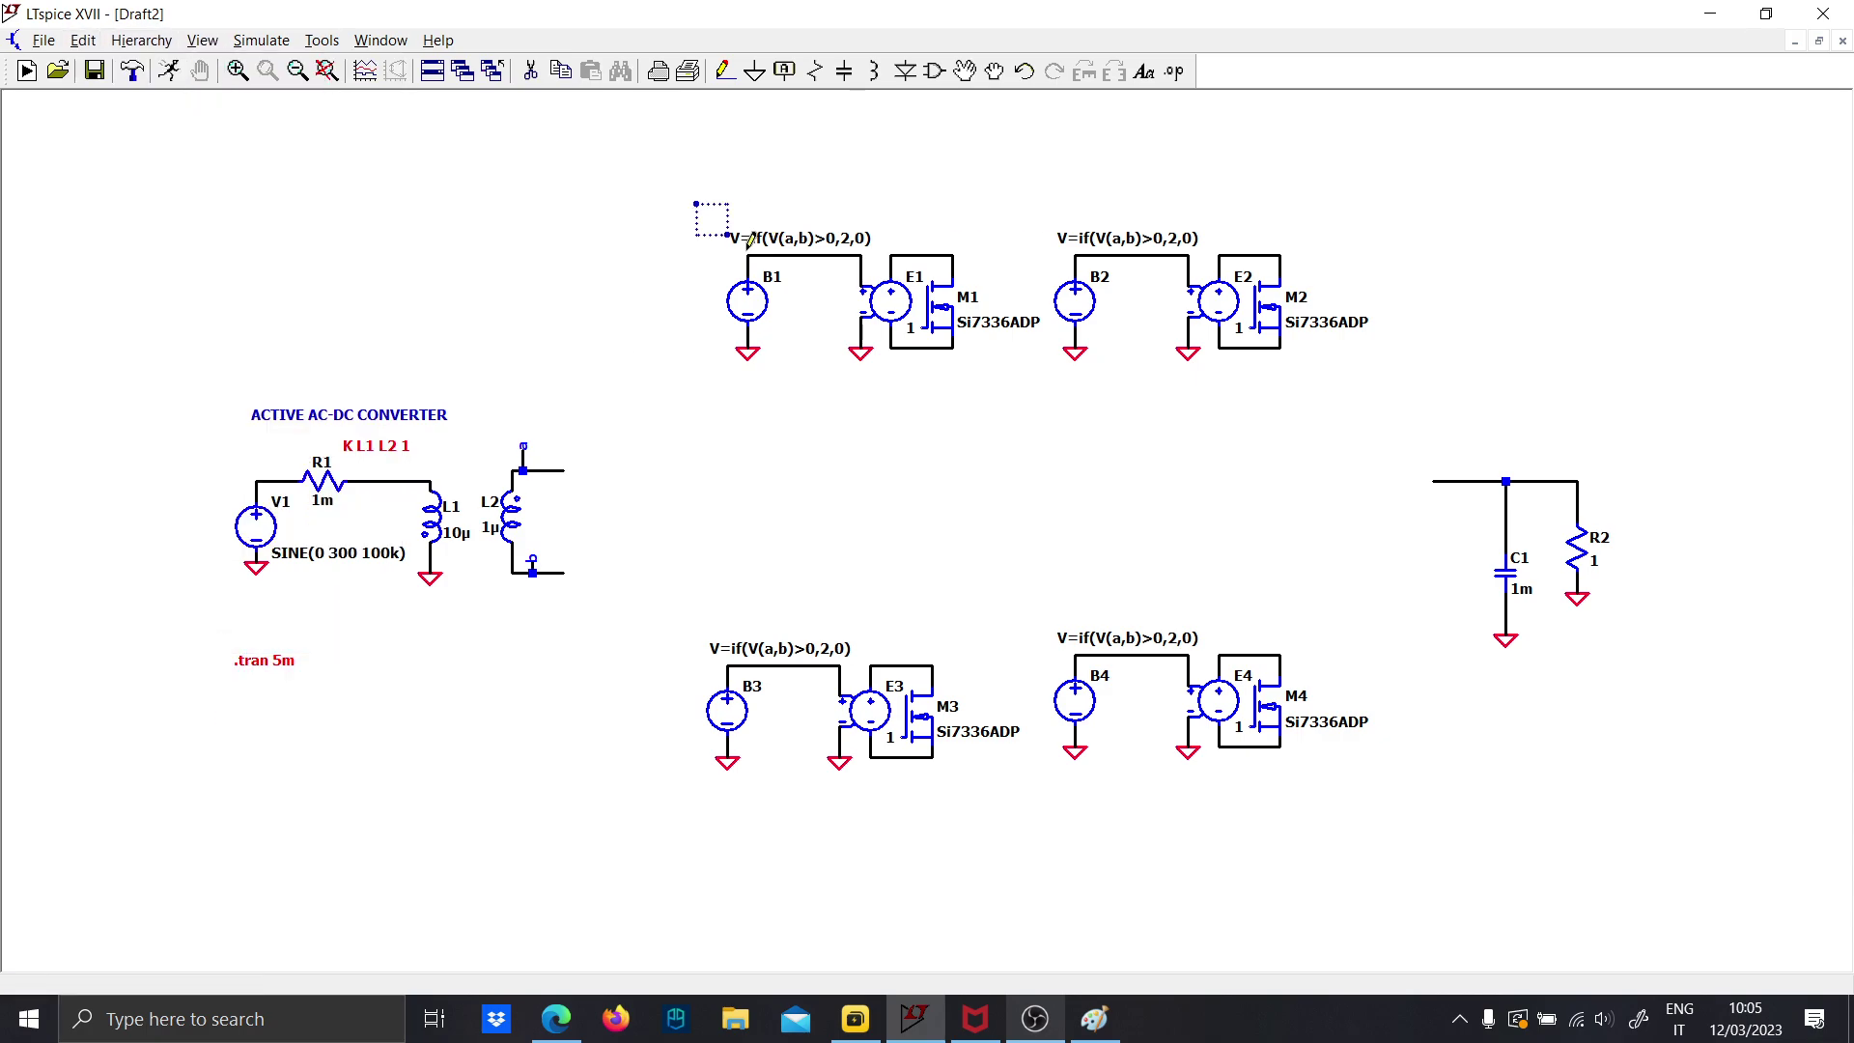
left_click(1016, 375)
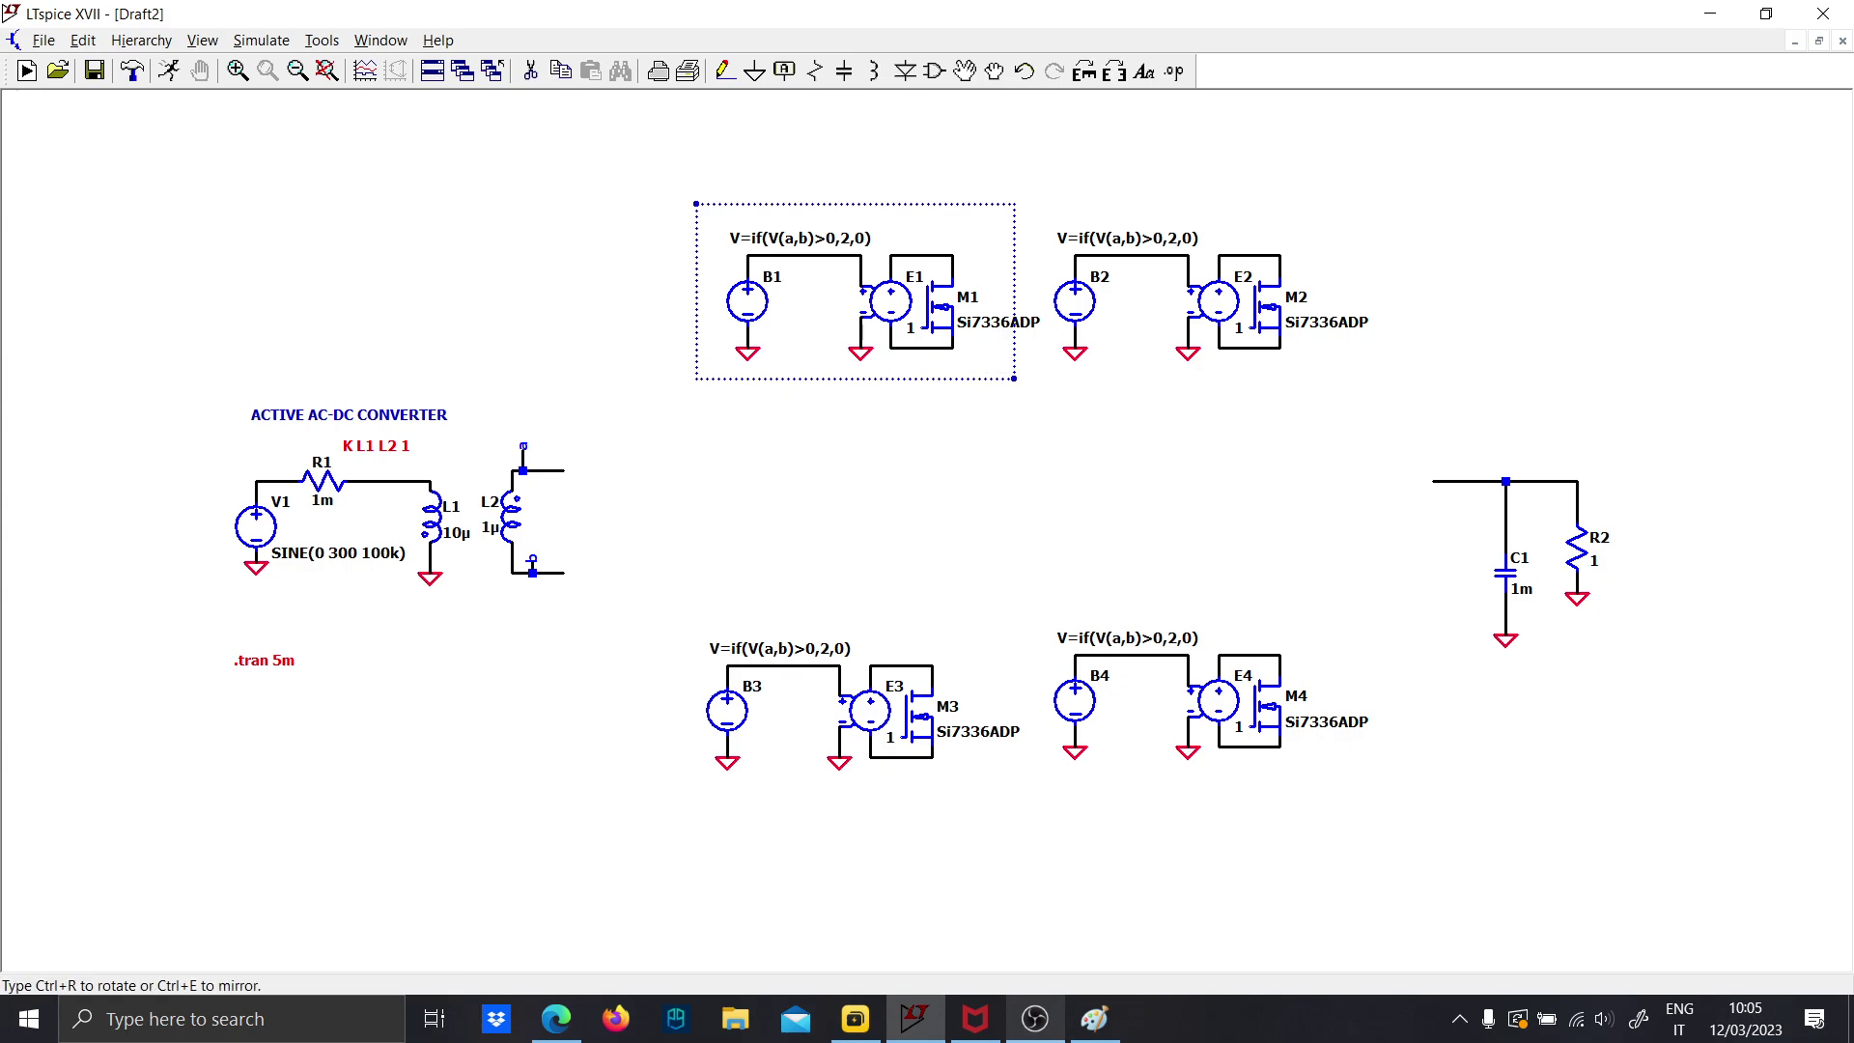
left_click(1044, 604)
left_click(1338, 788)
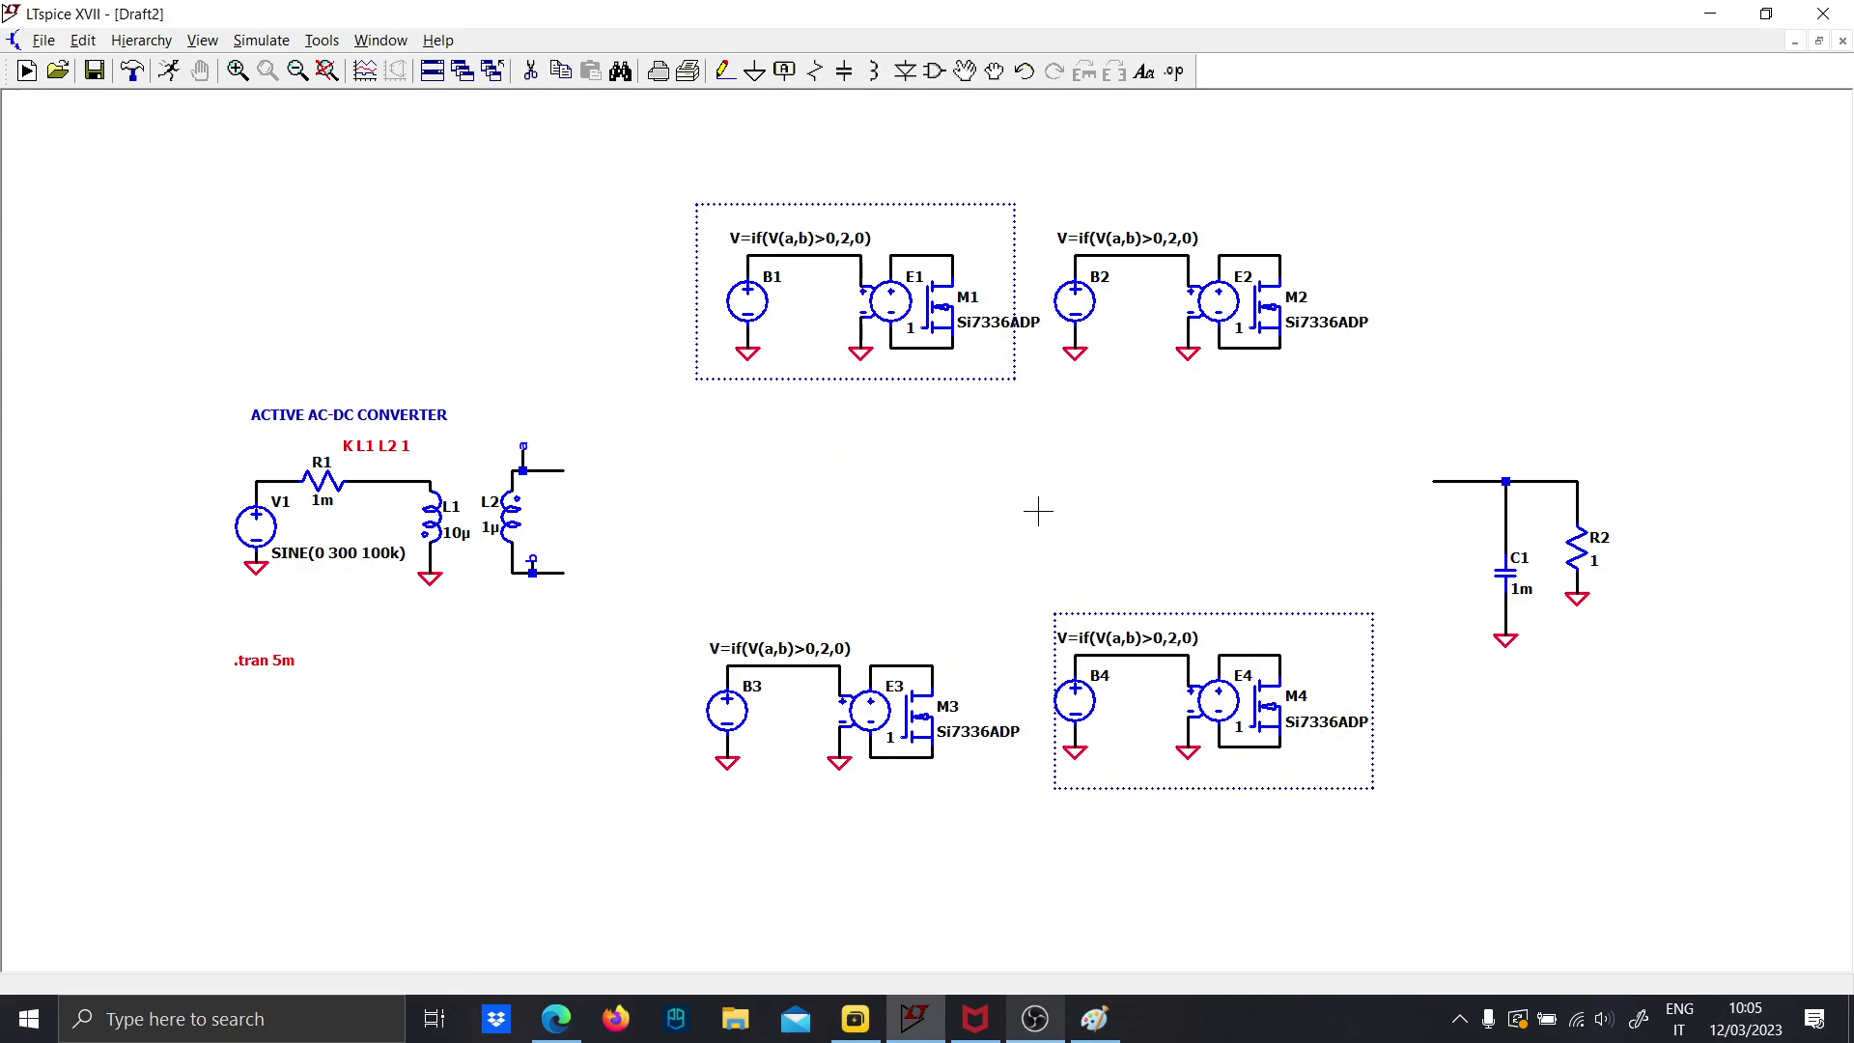
Place a POSITIVE text comment above each of the two framed blocks
key("t")
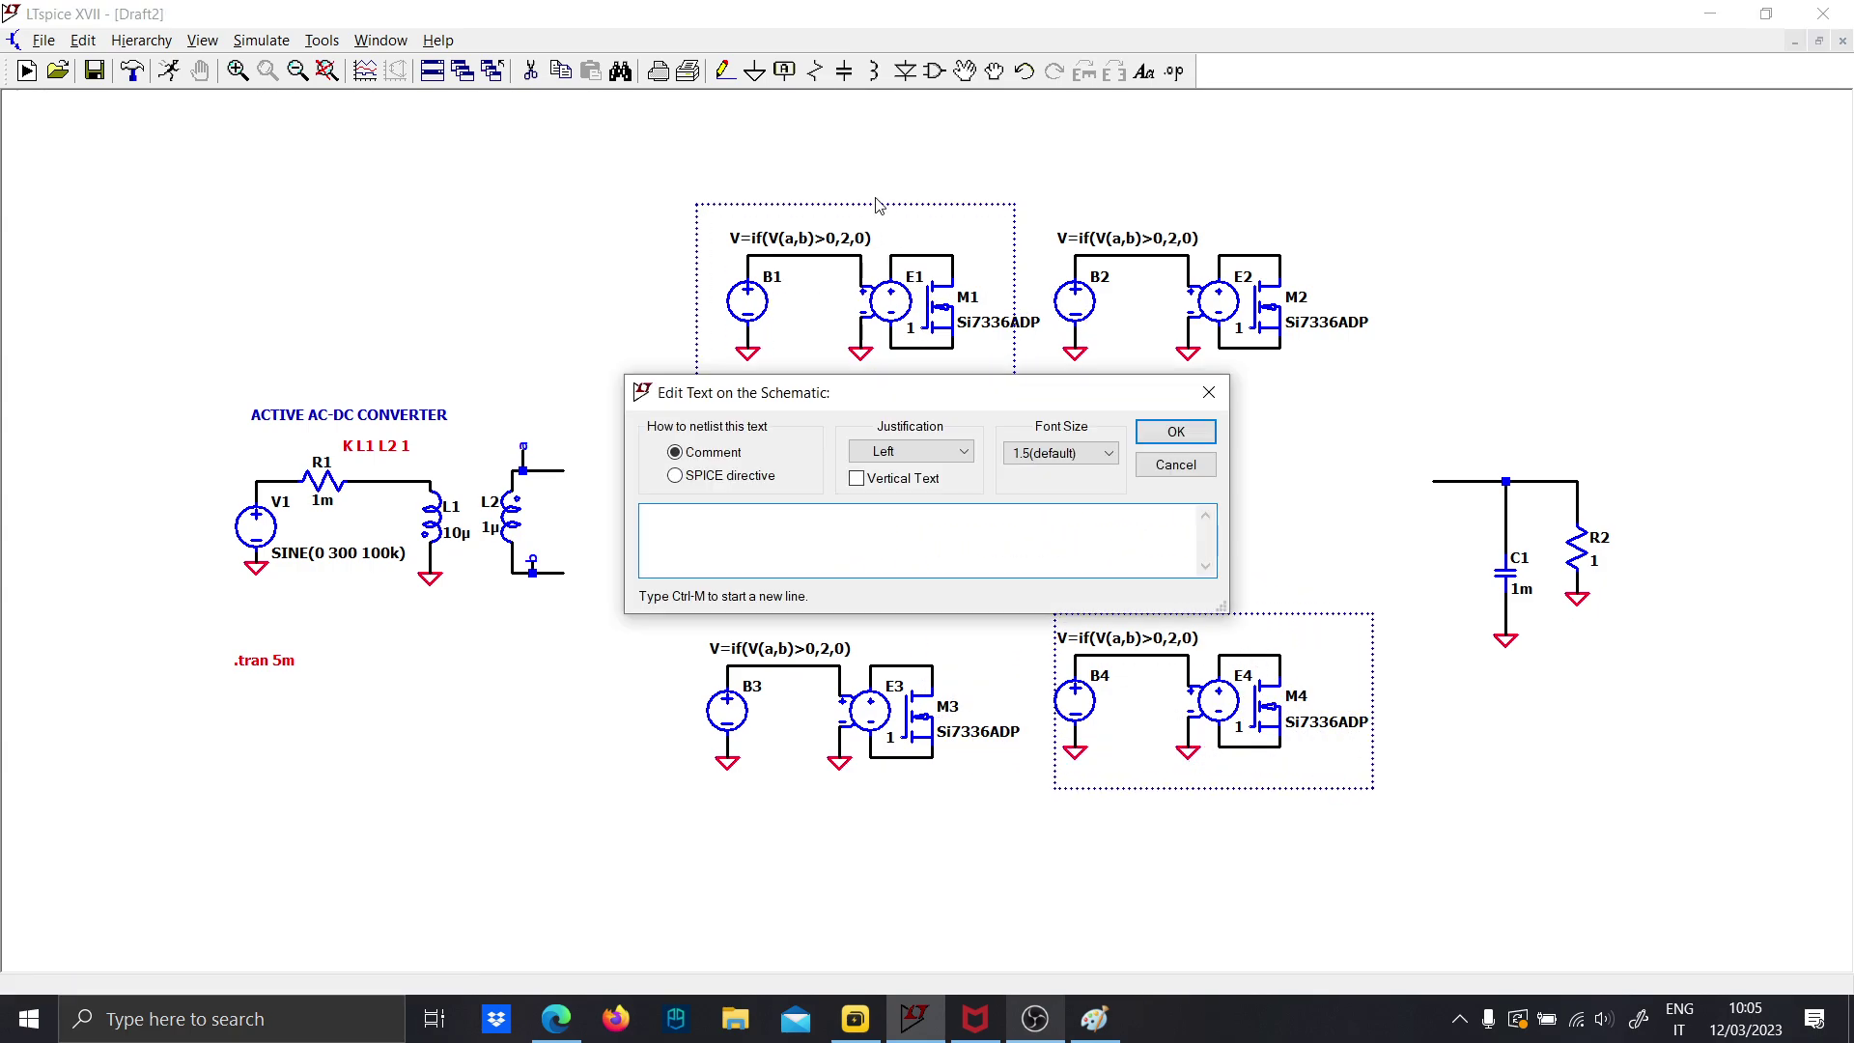
key("Caps_Lock")
type("POSITIVE")
key("Caps_Lock")
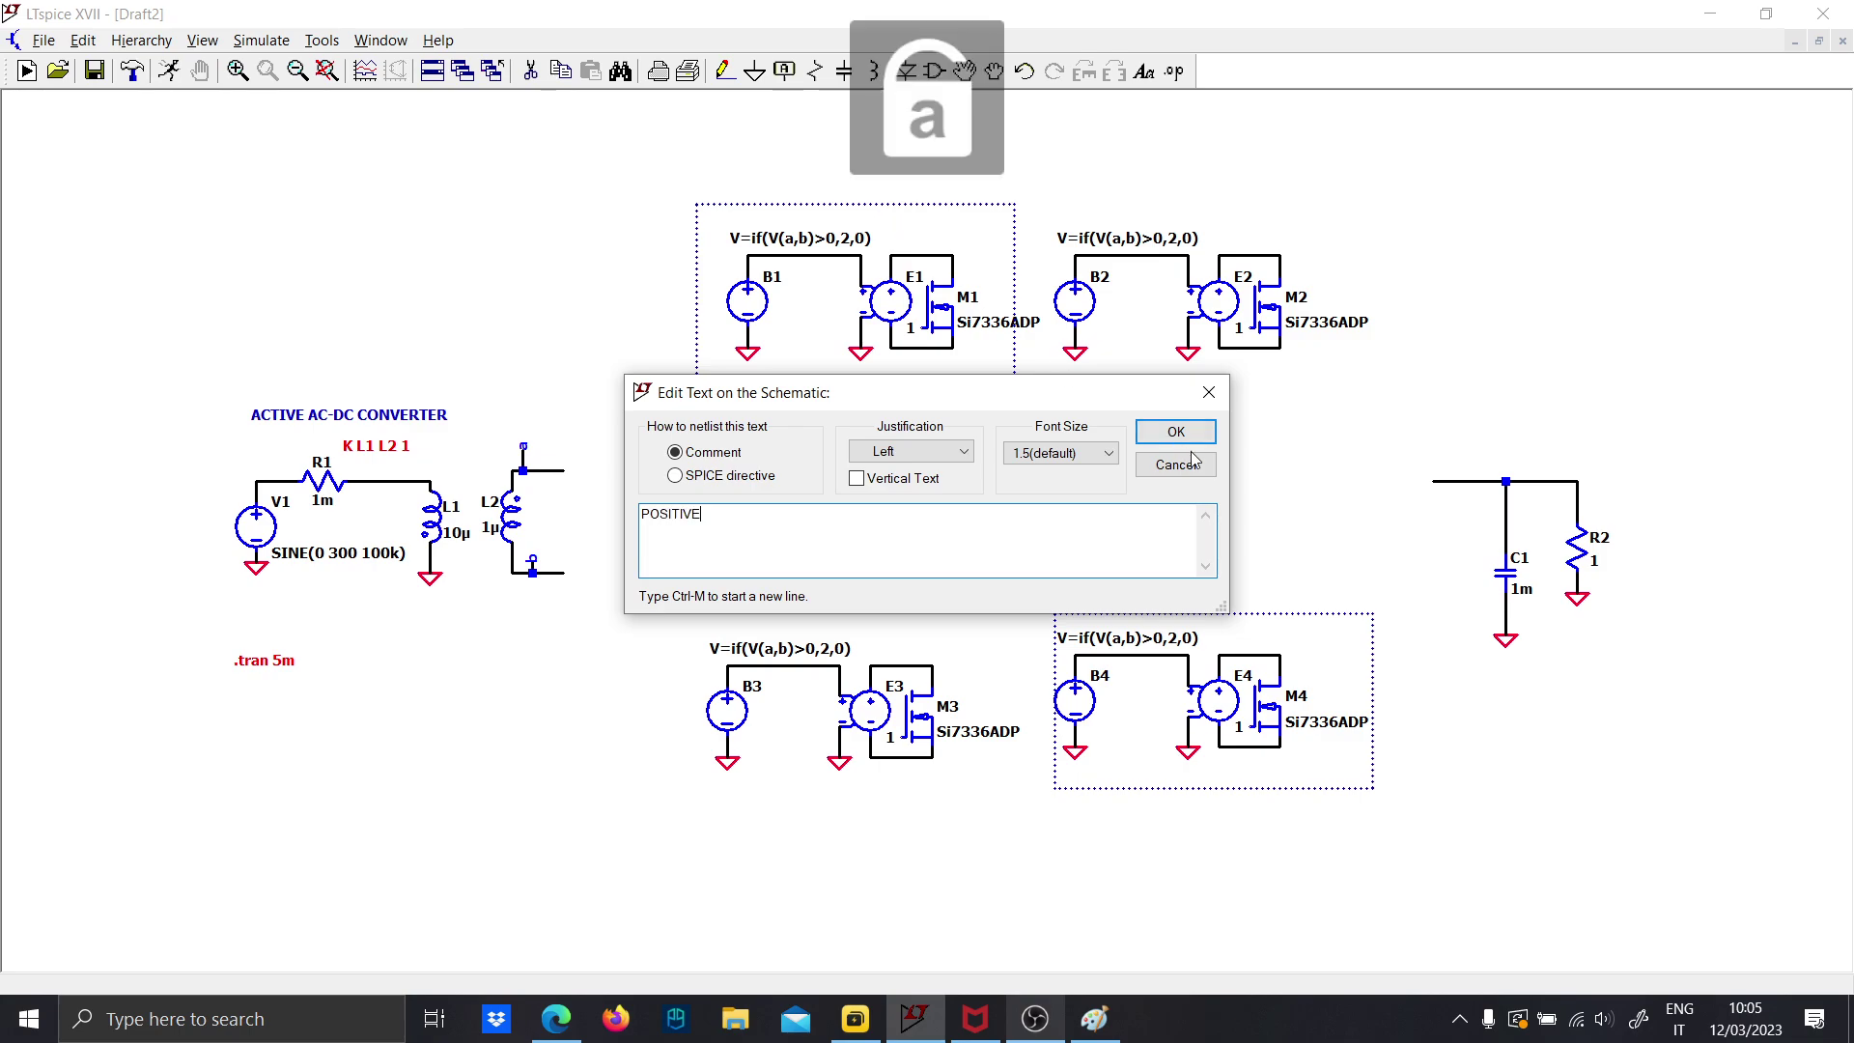
left_click(1176, 432)
left_click(856, 180)
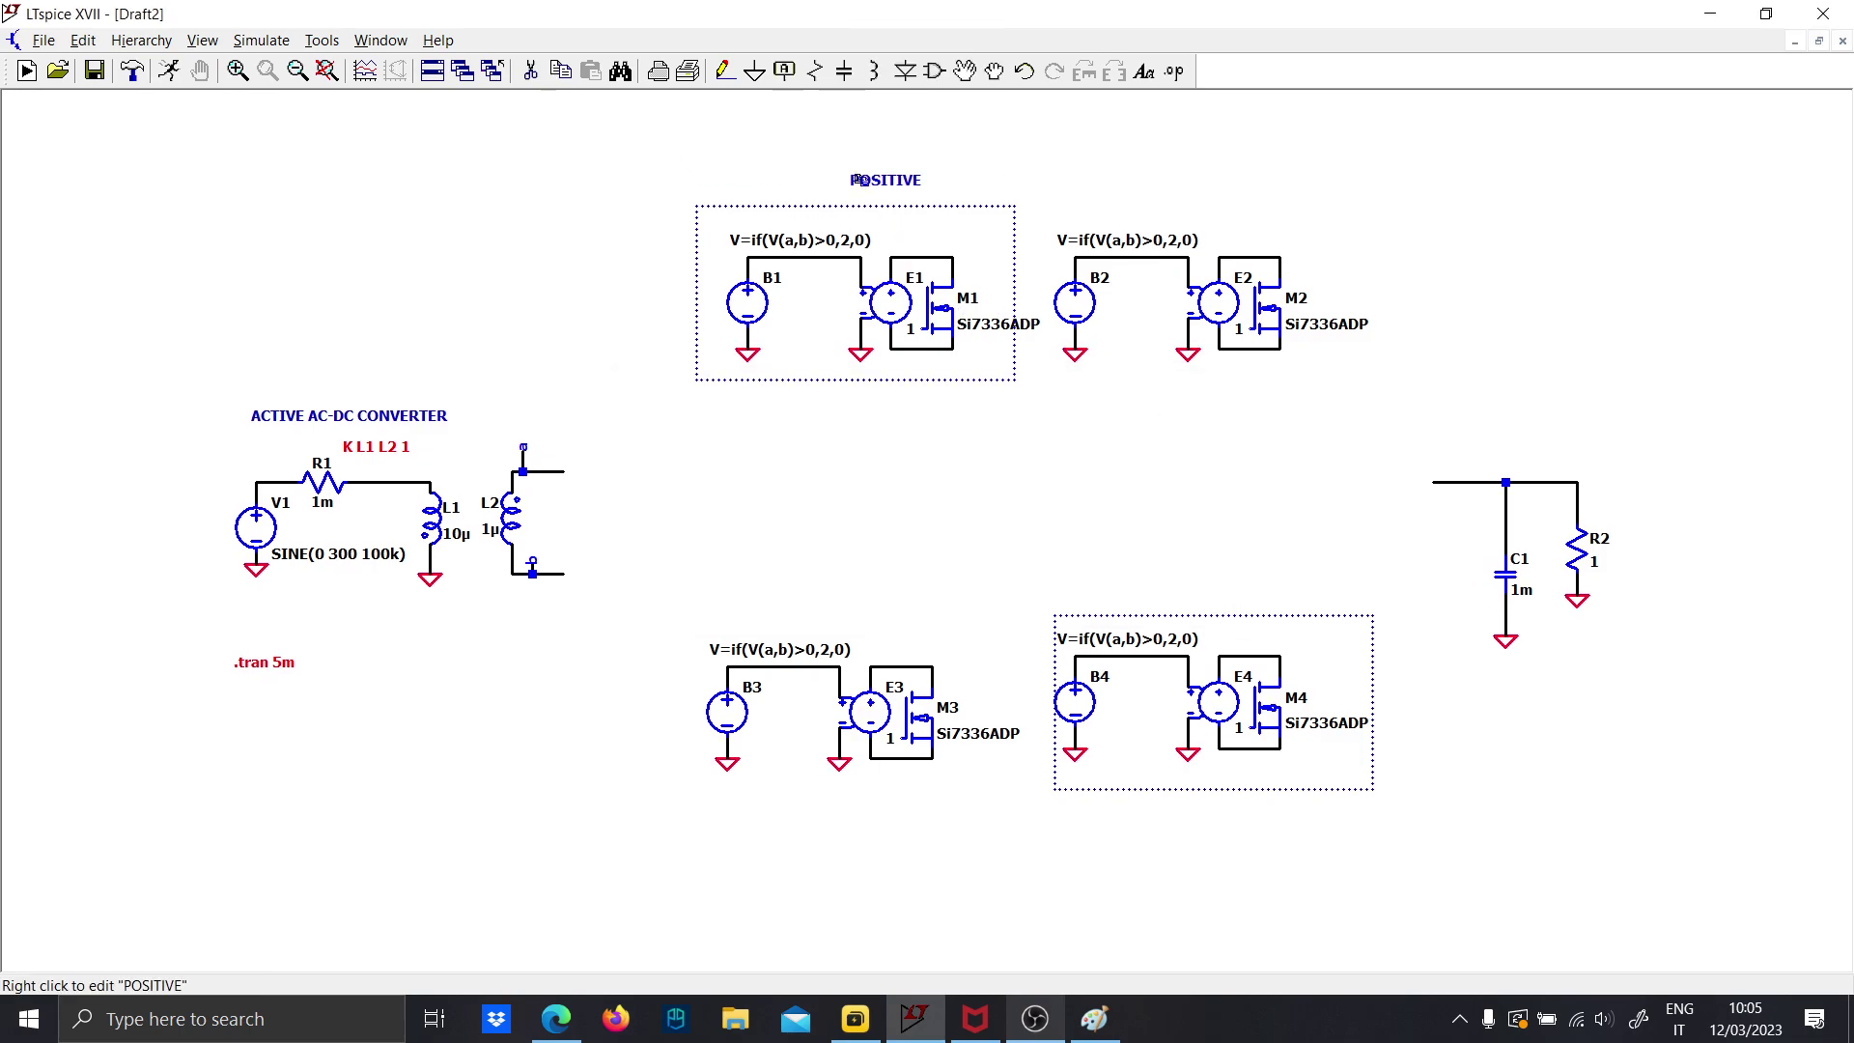
left_click(1163, 600)
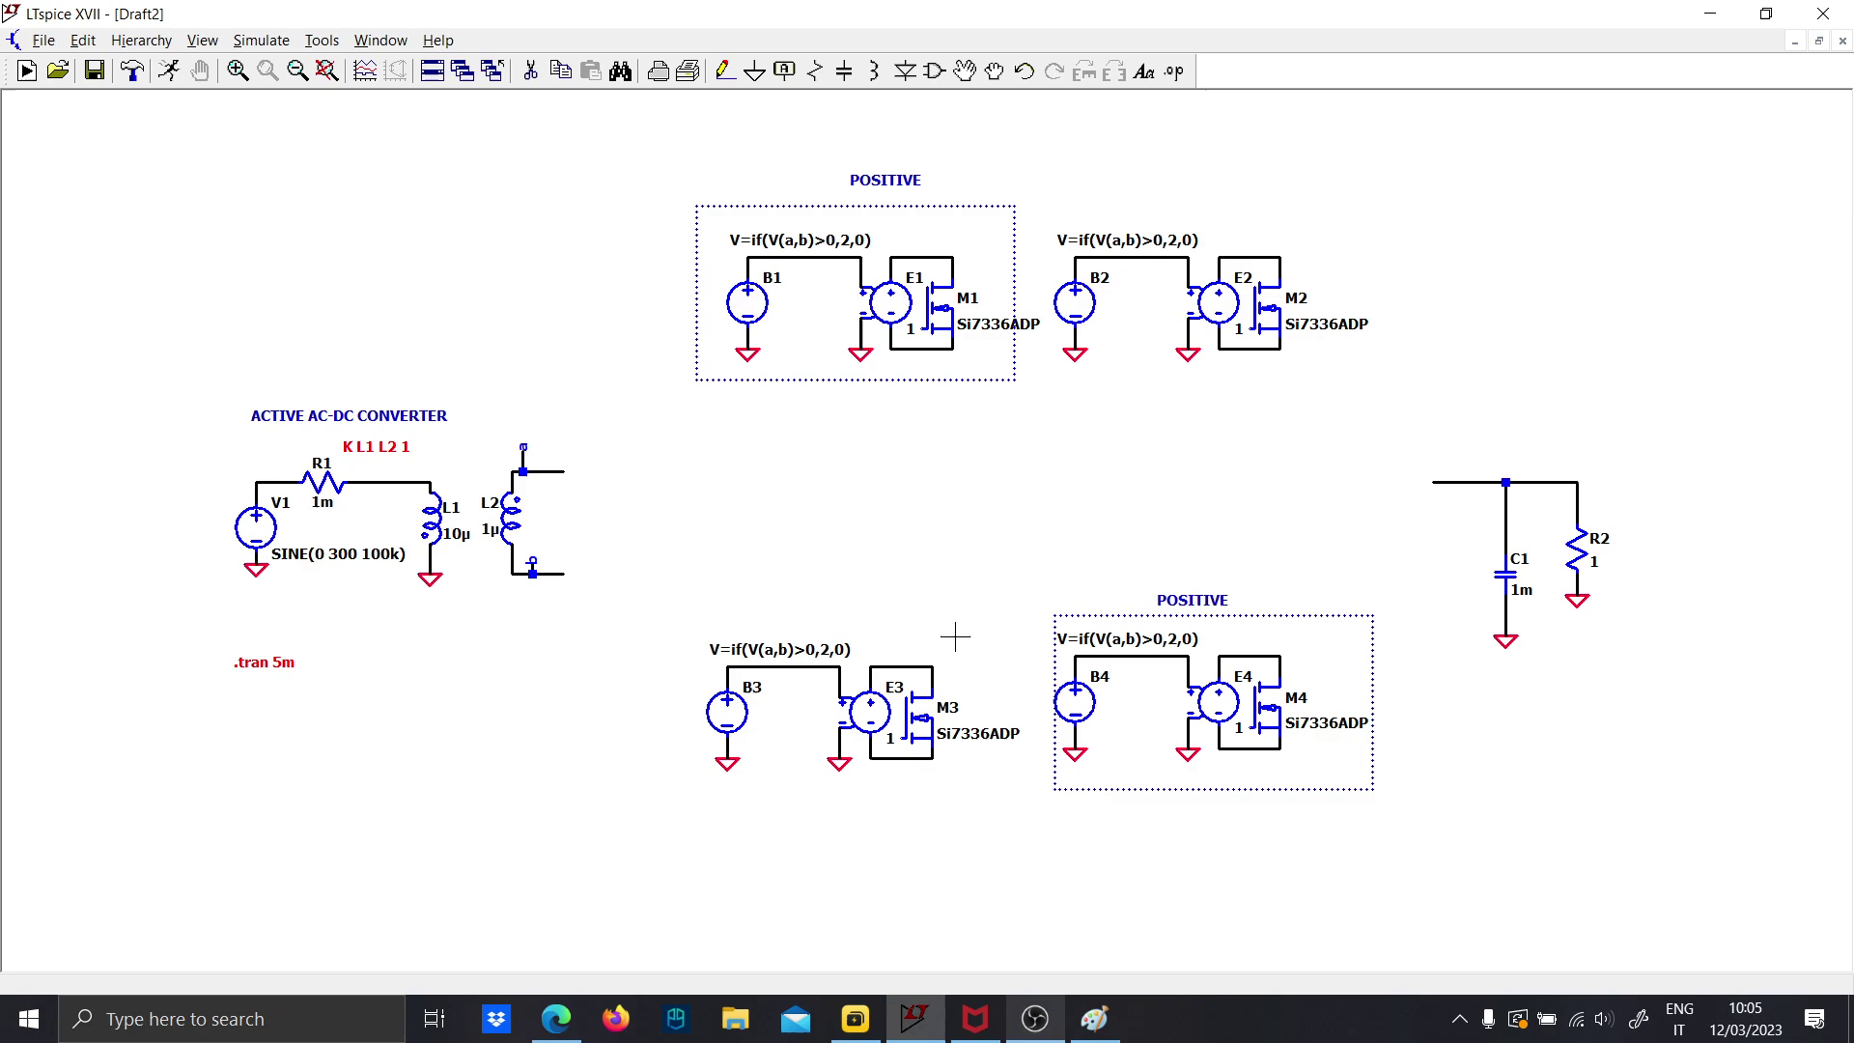
right_click(807, 657)
left_click(797, 555)
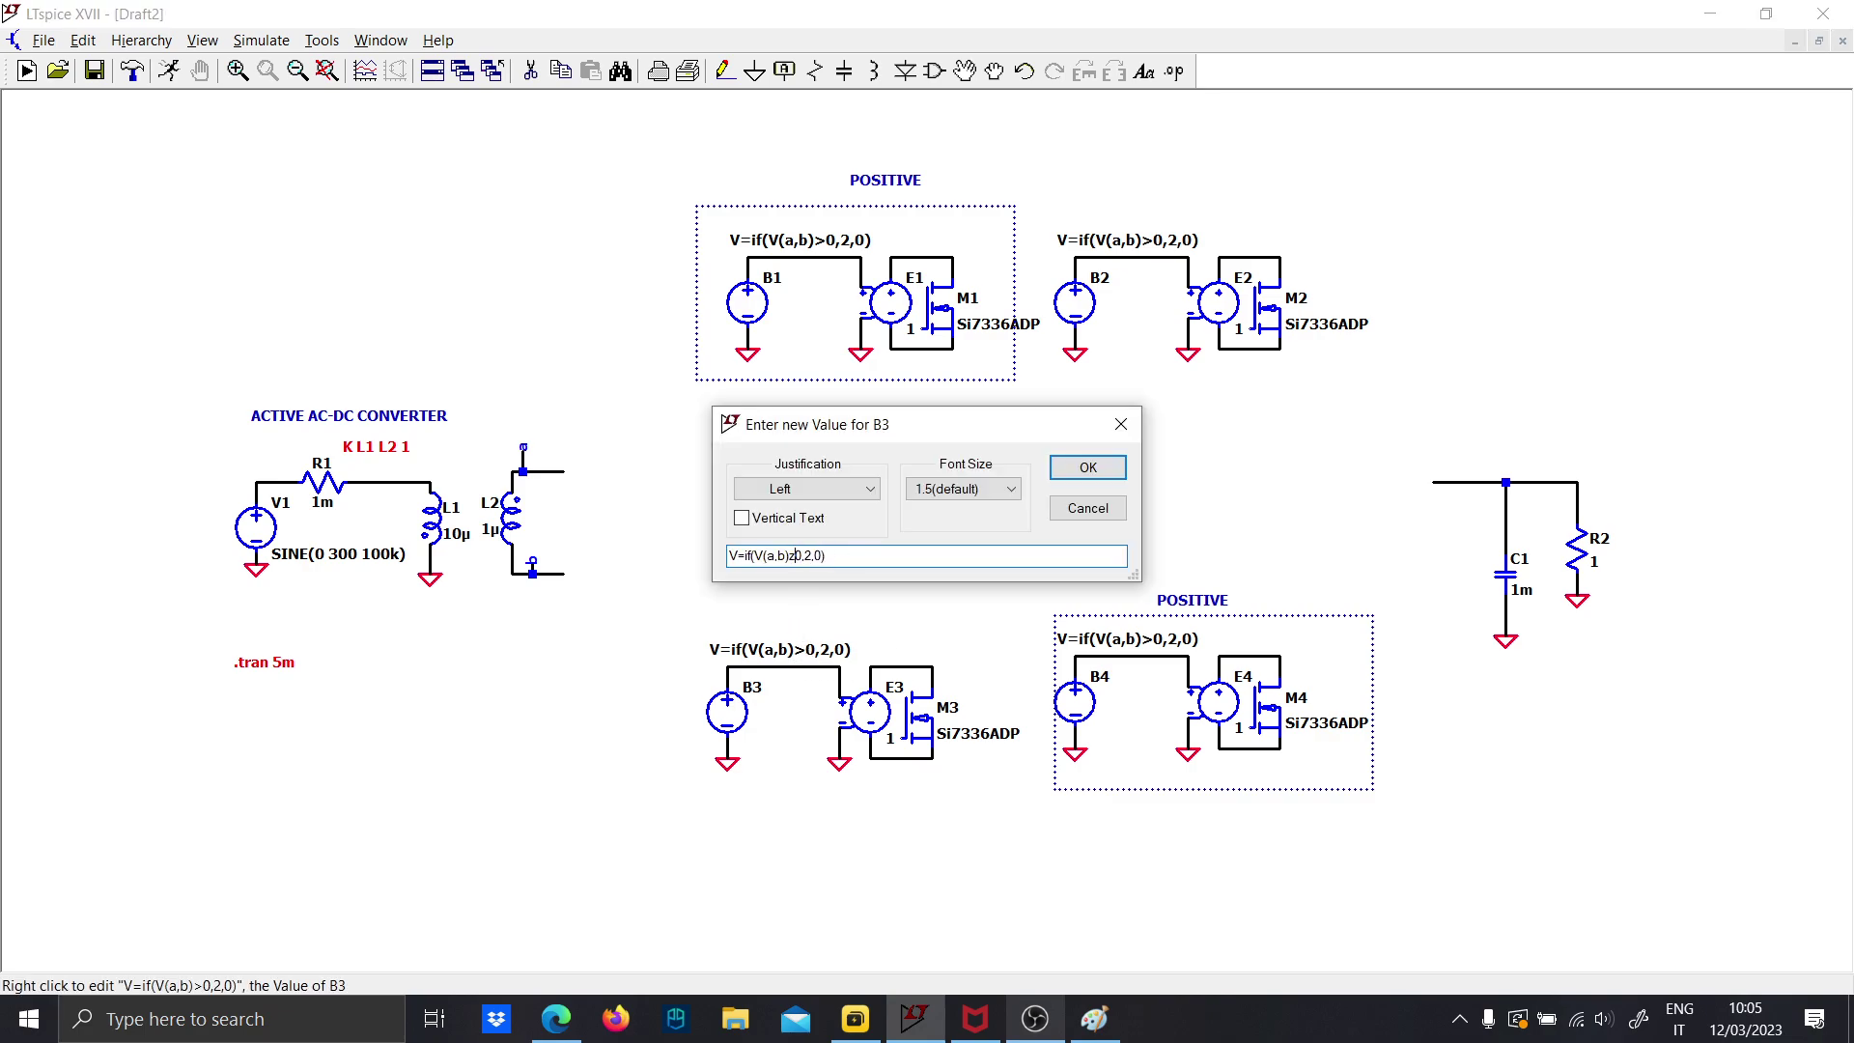
Replace > with < in B3's and B2's expressions, giving V=if(V(a,b)<0,2,0)
type("<")
key("Return")
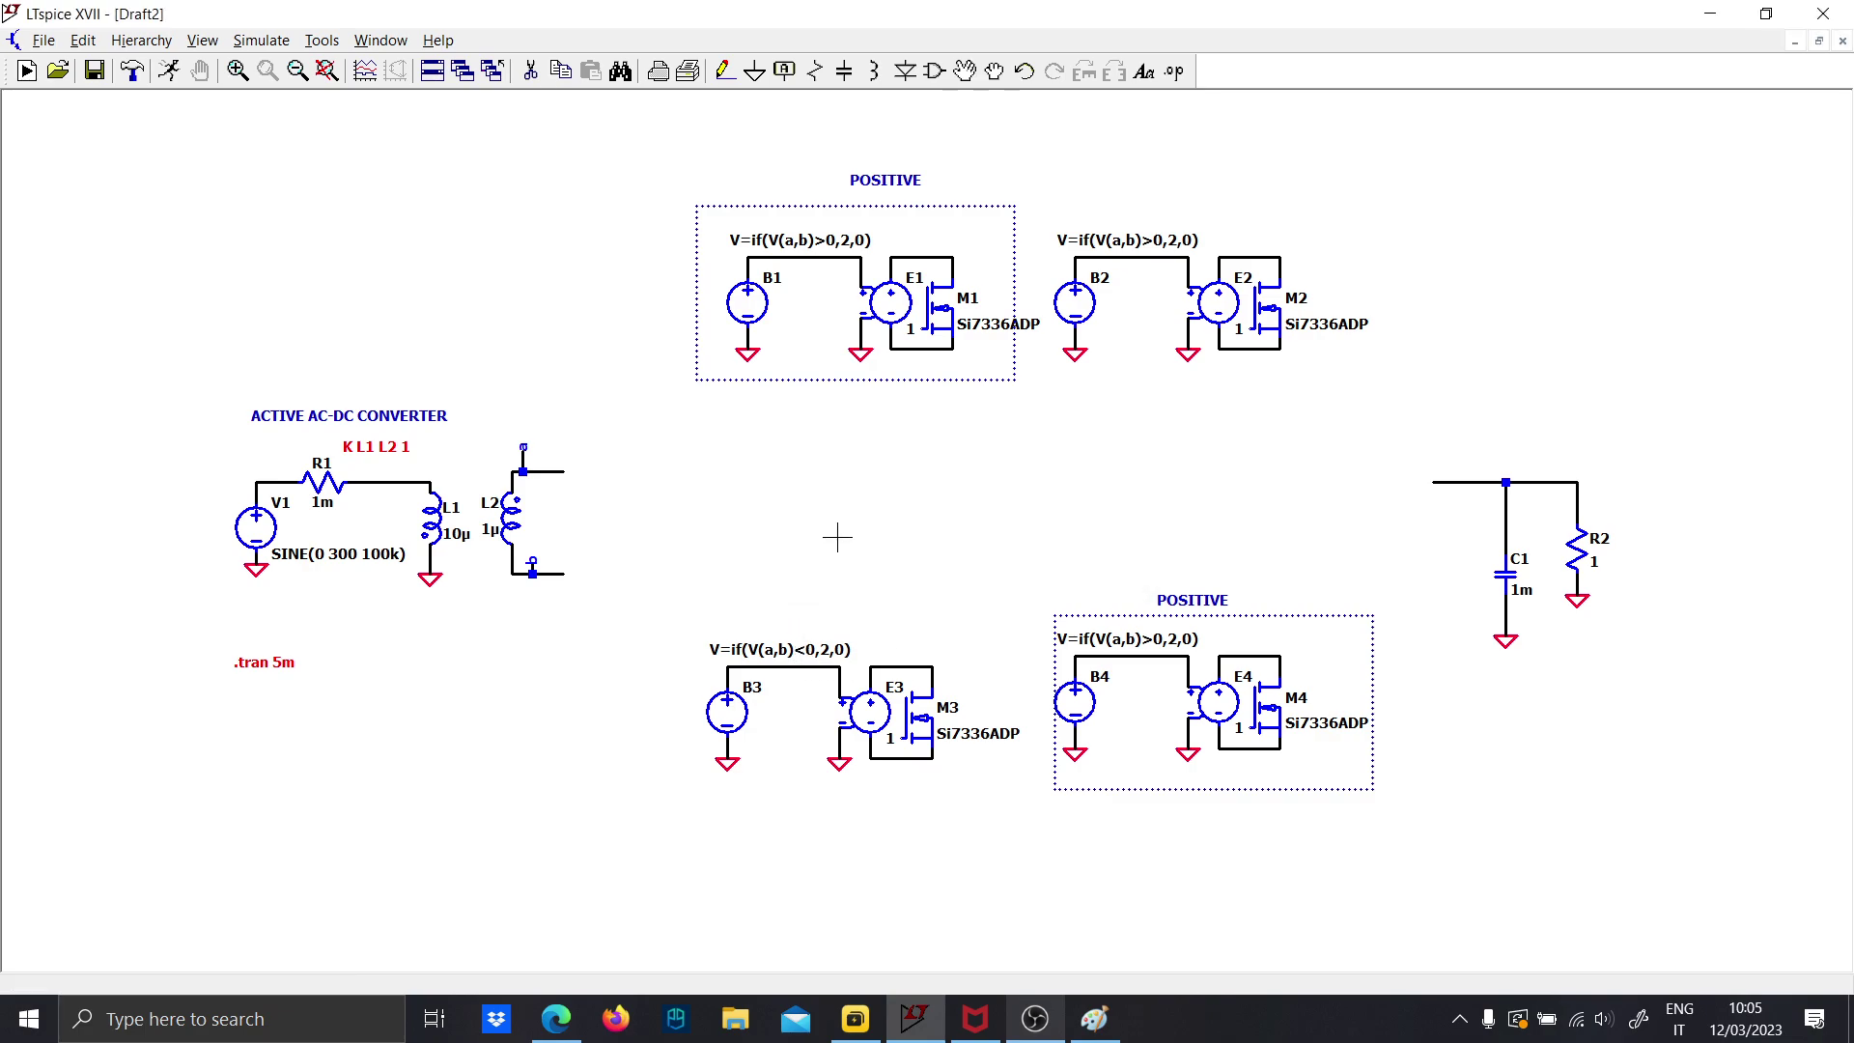
right_click(1140, 248)
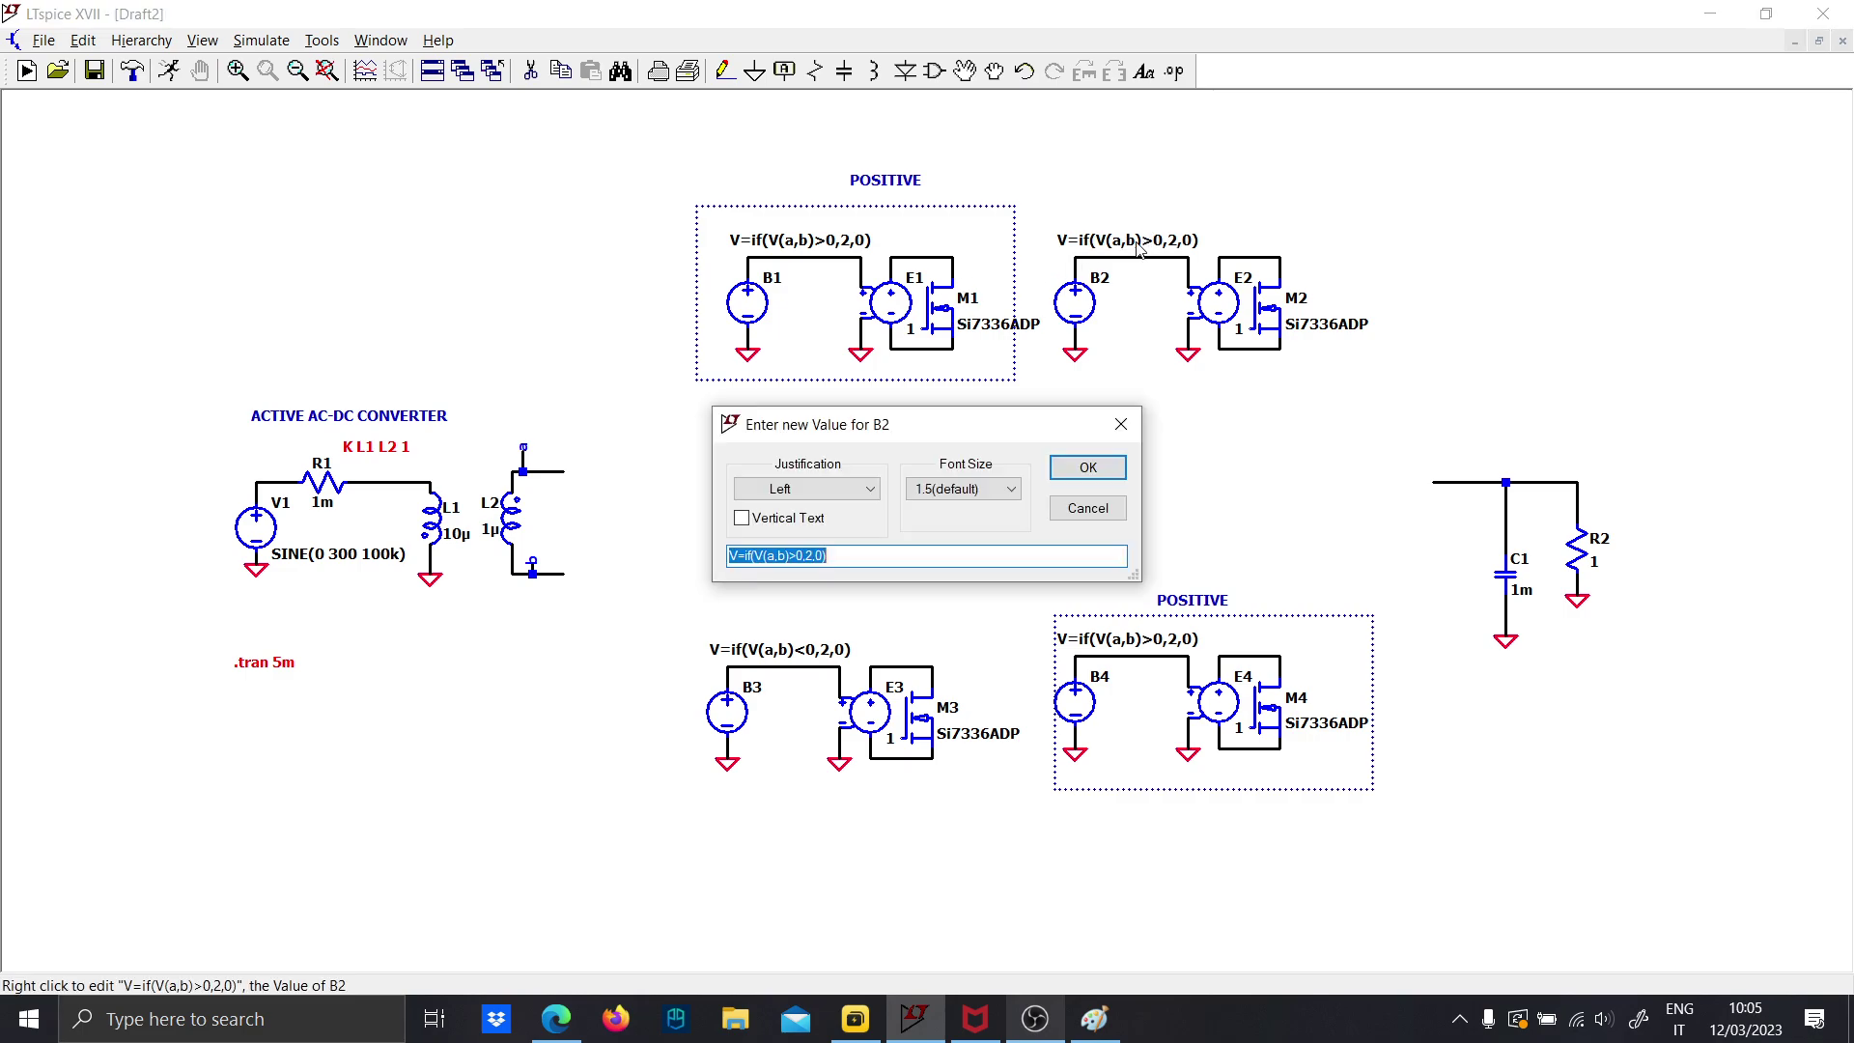
left_click(795, 560)
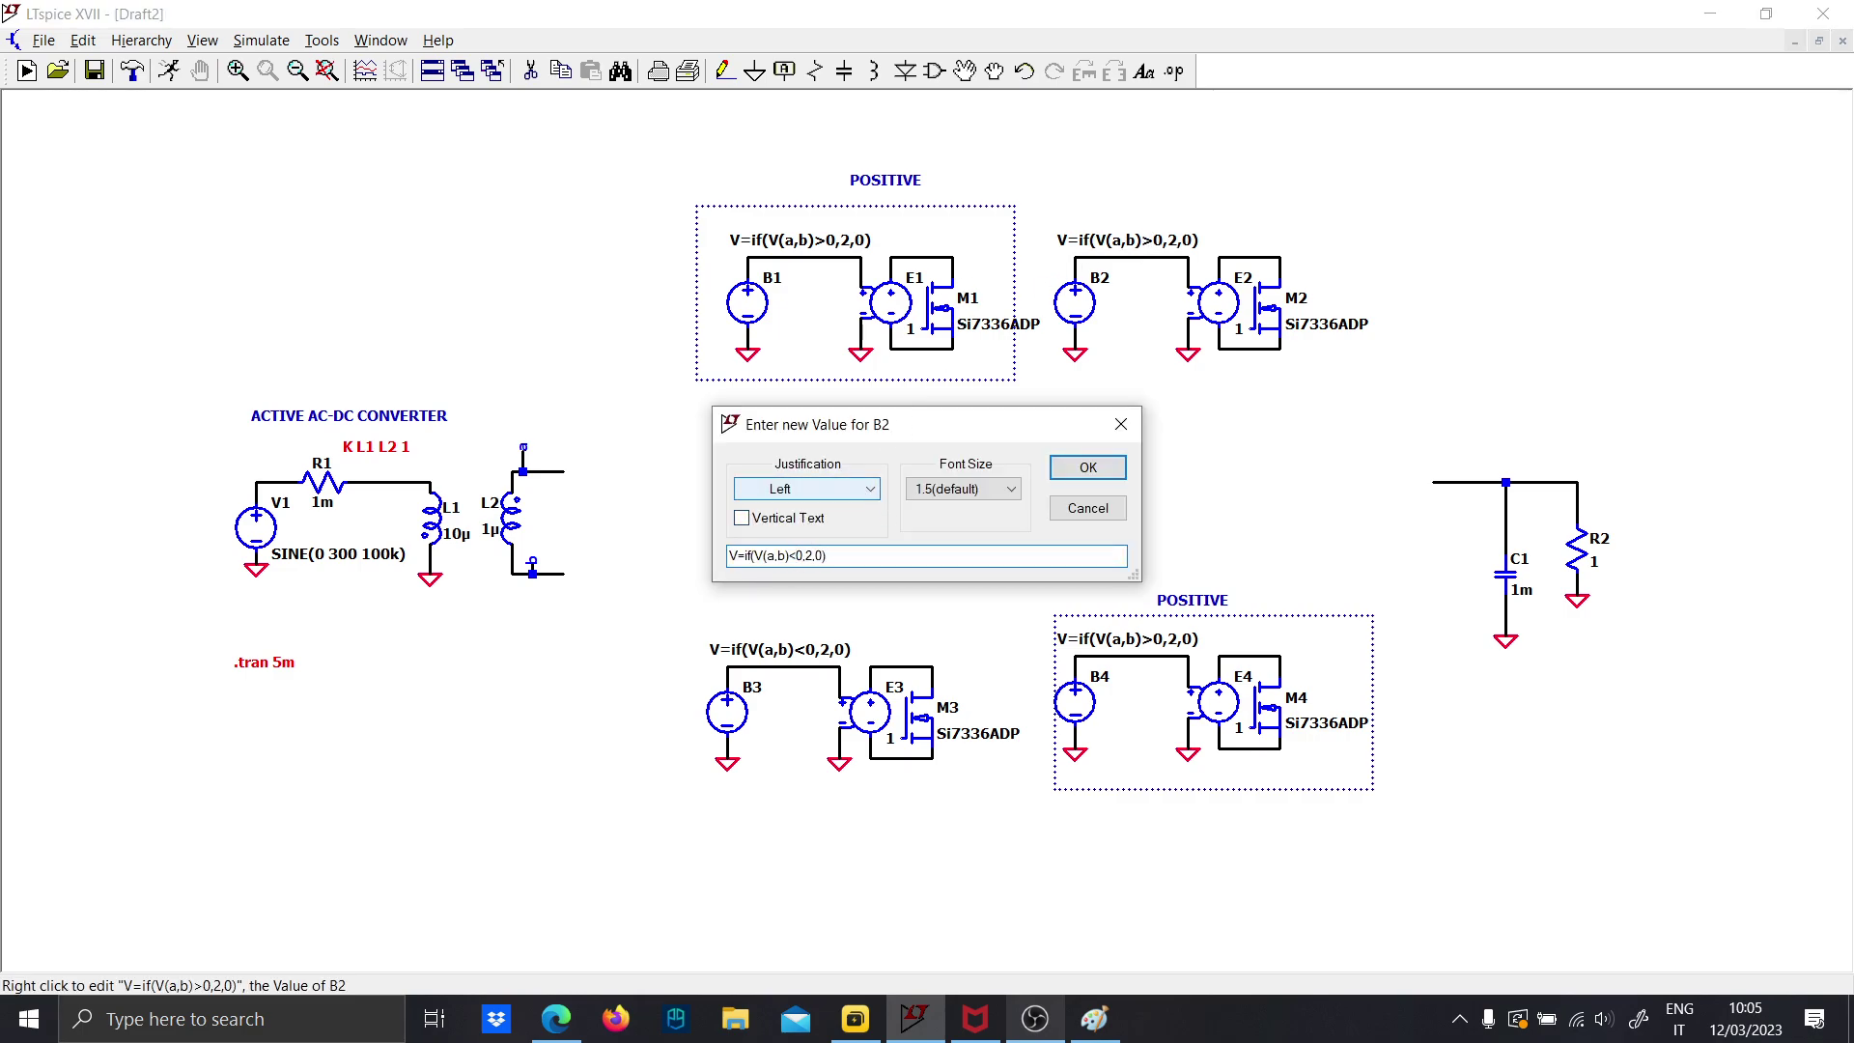
type("<")
key("Return")
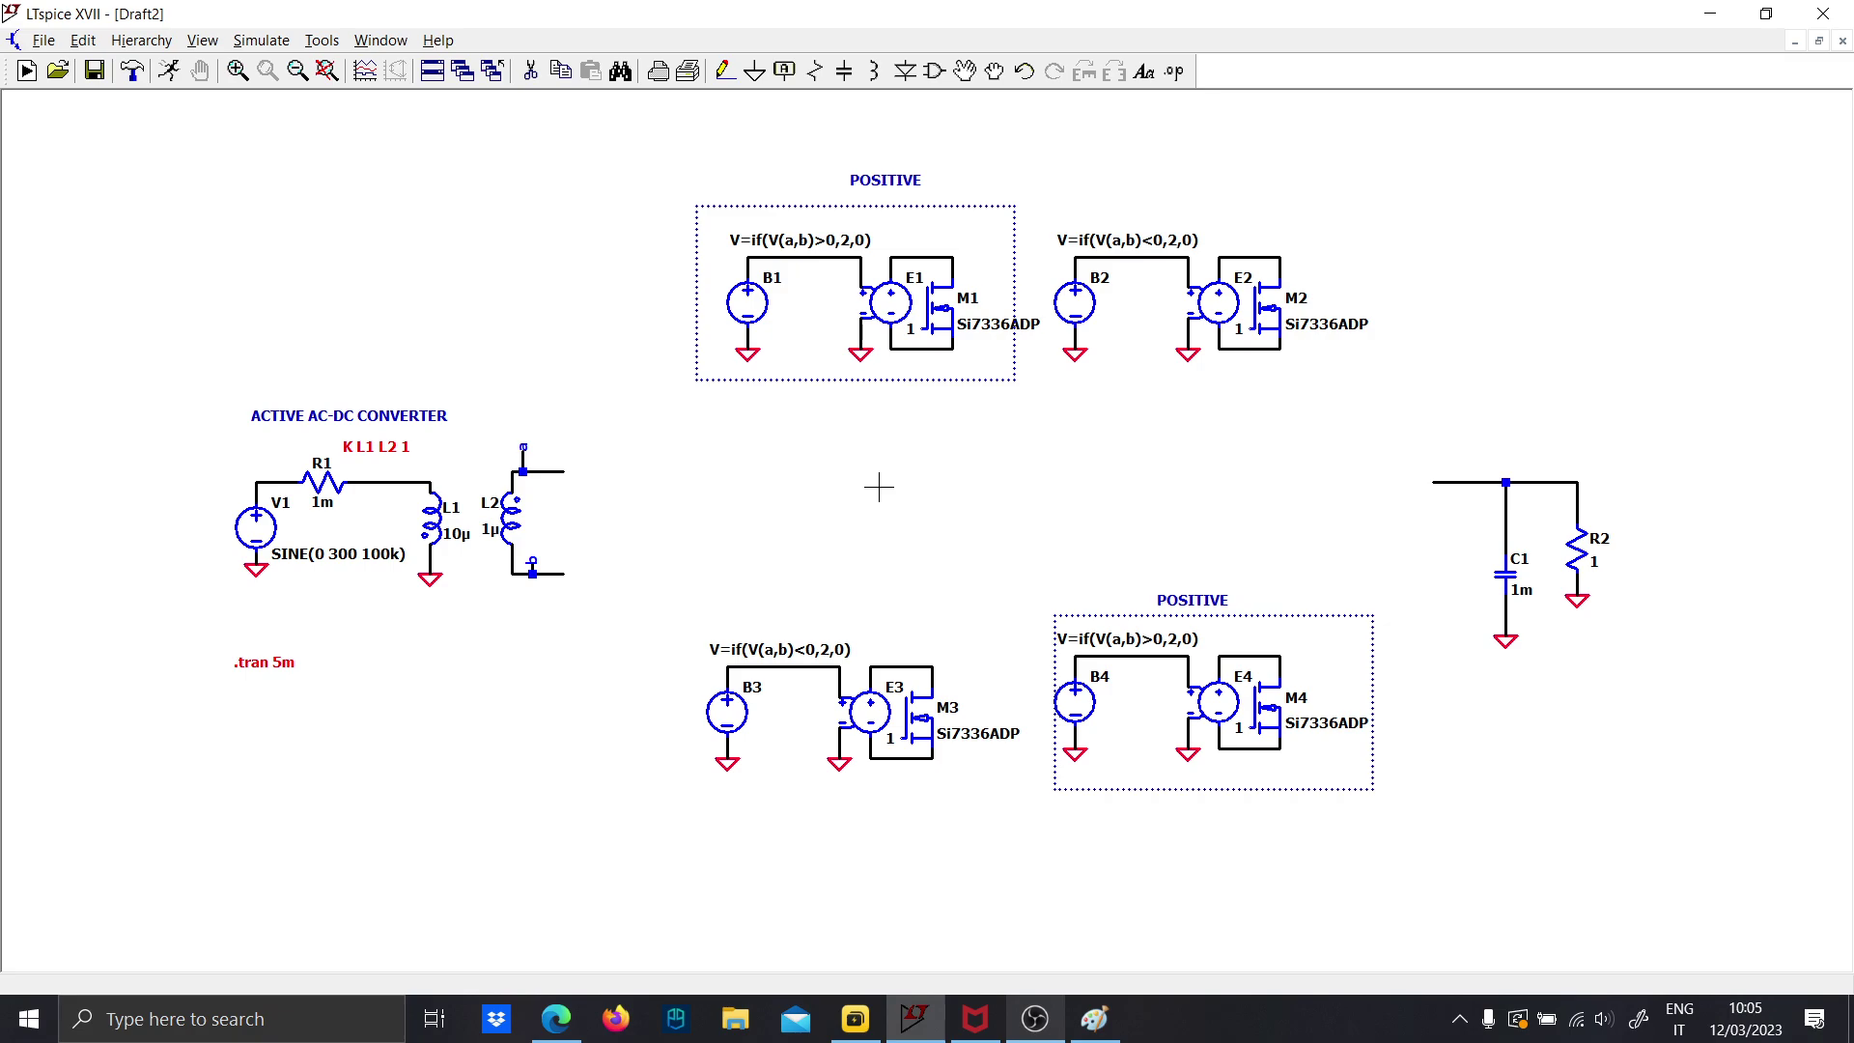
key("F3")
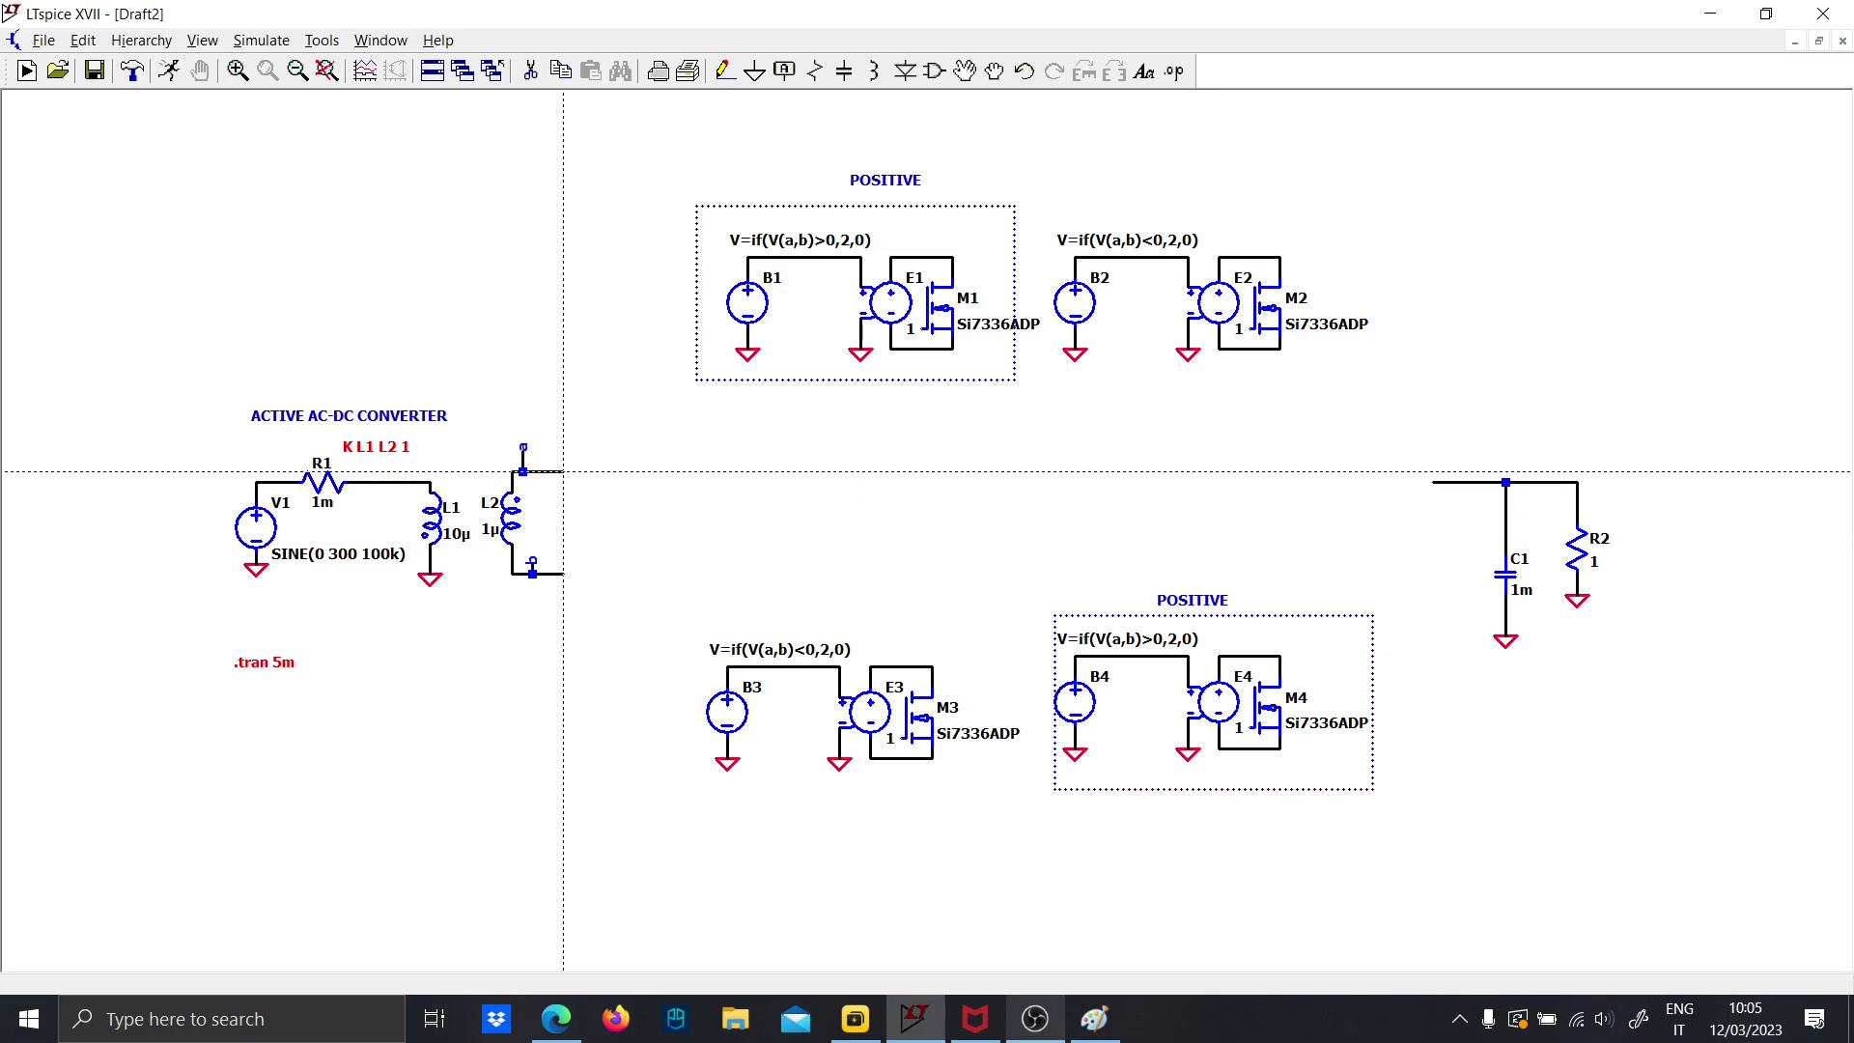
Wire L2's top to M1, and run a top wire from M1 and M2 to the C1/R2 node
left_click(912, 349)
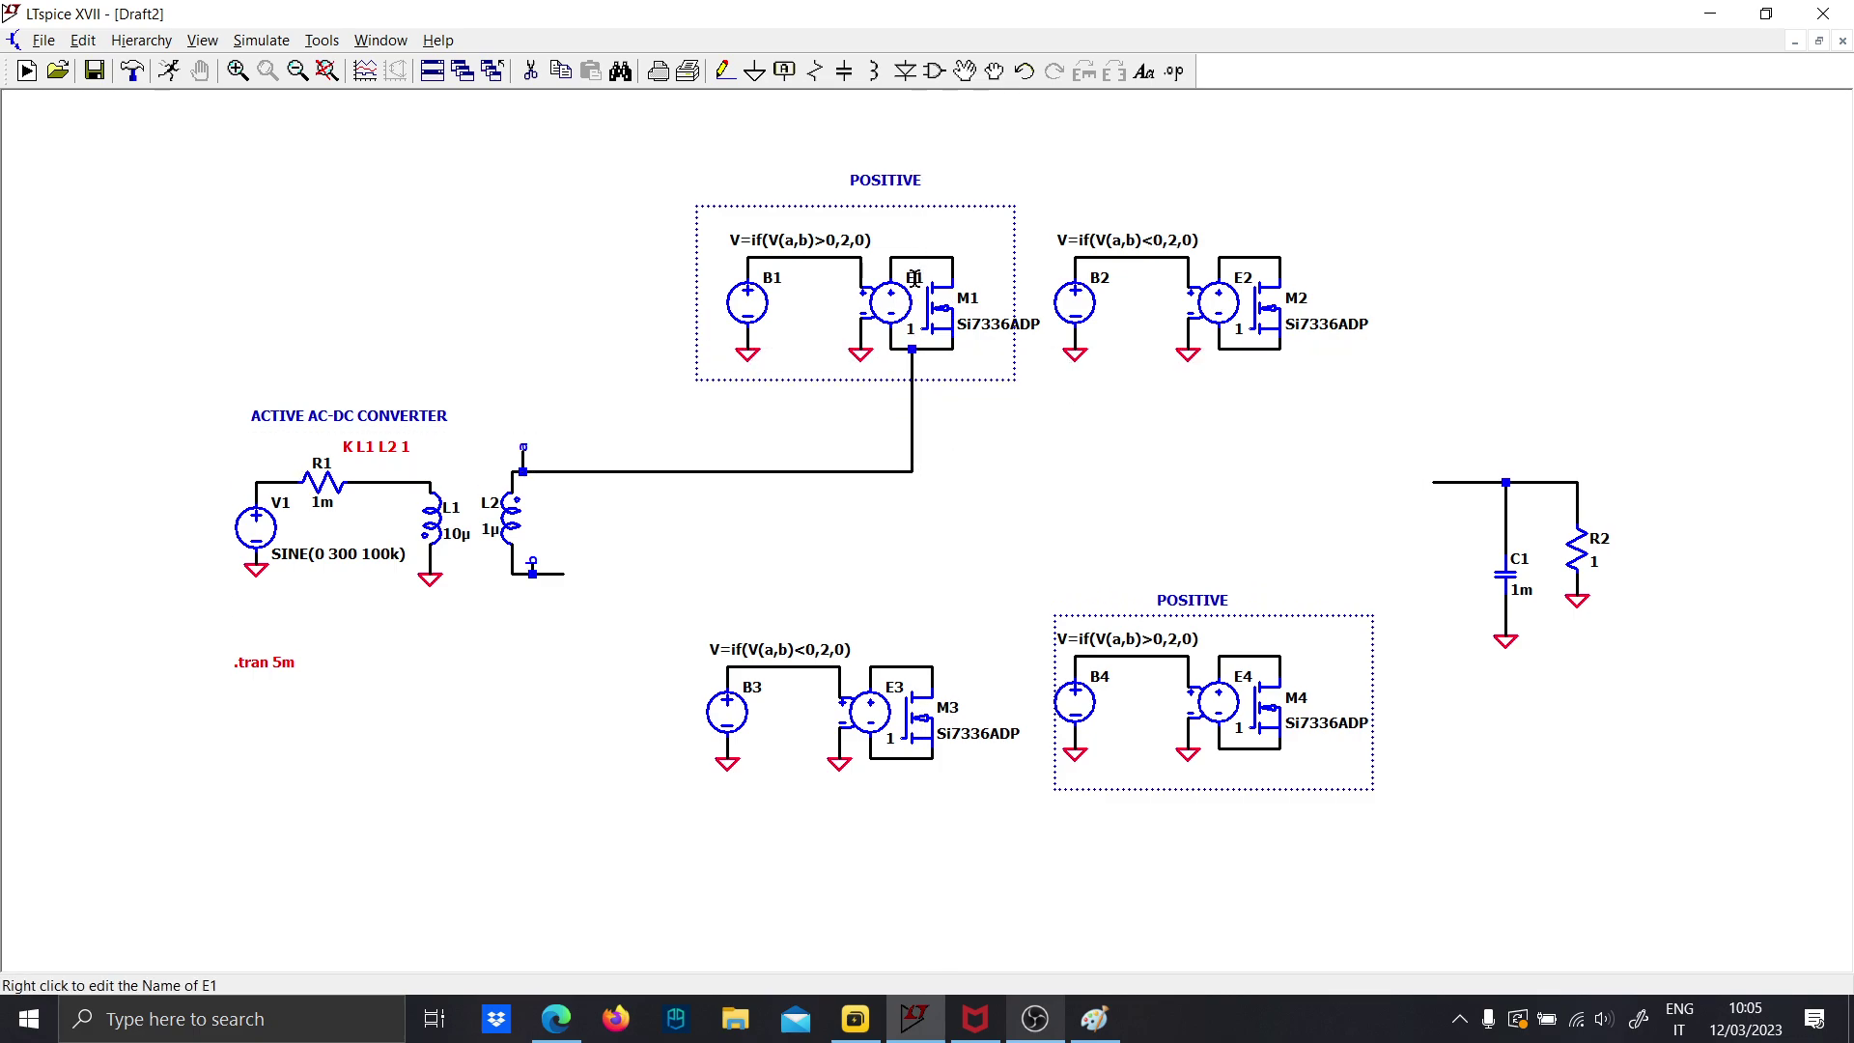
left_click(932, 257)
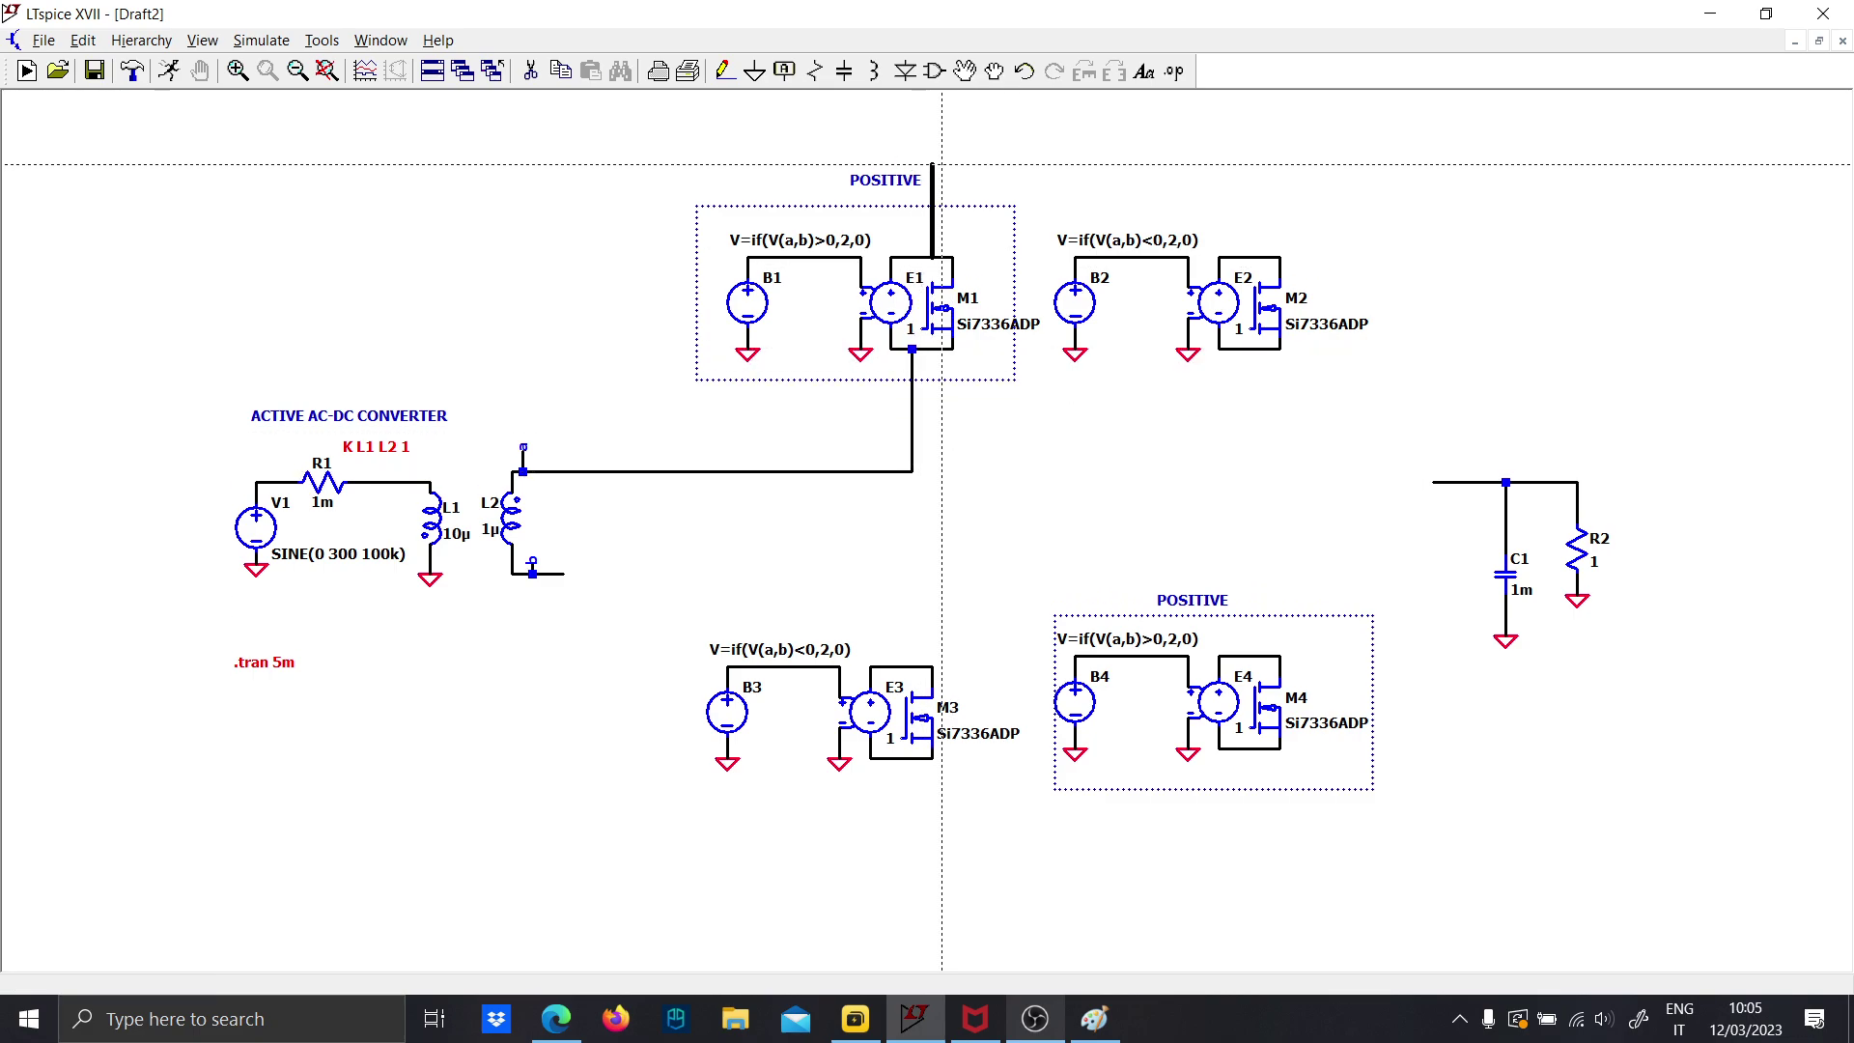
left_click(932, 164)
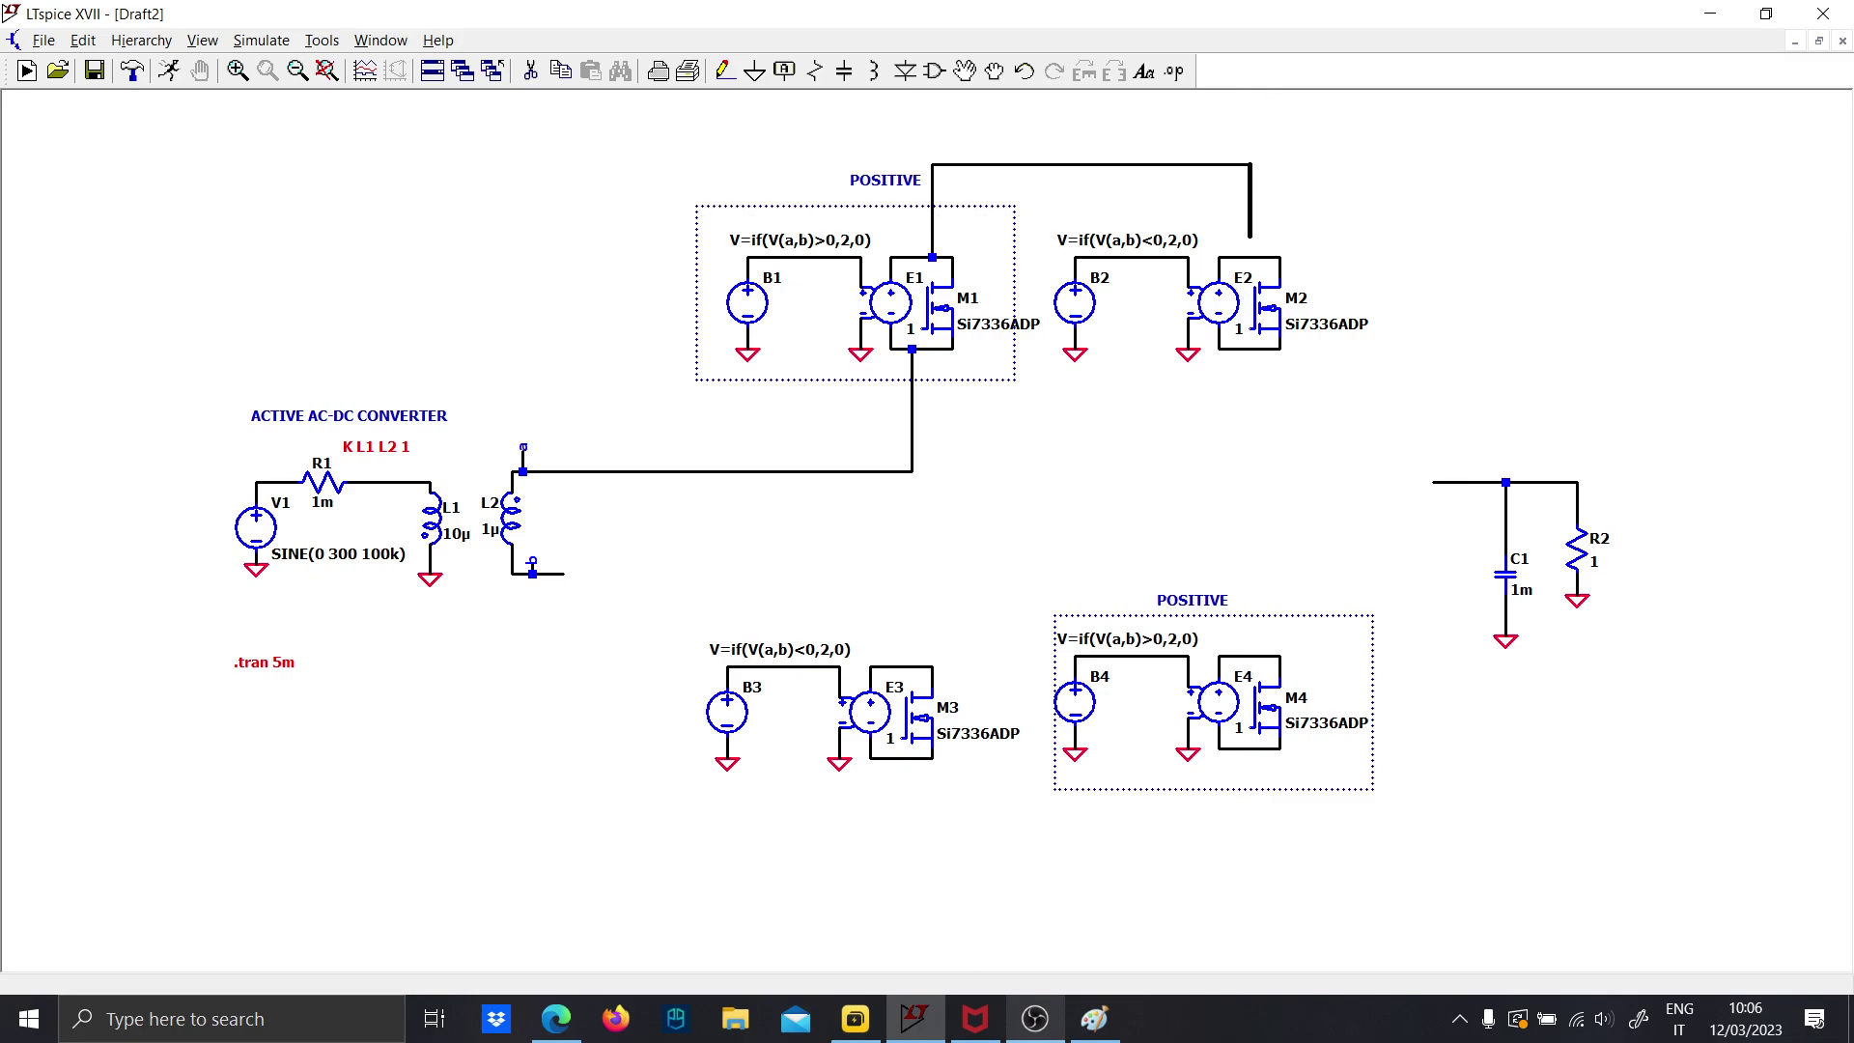
left_click(1250, 257)
left_click(1249, 170)
left_click(1505, 206)
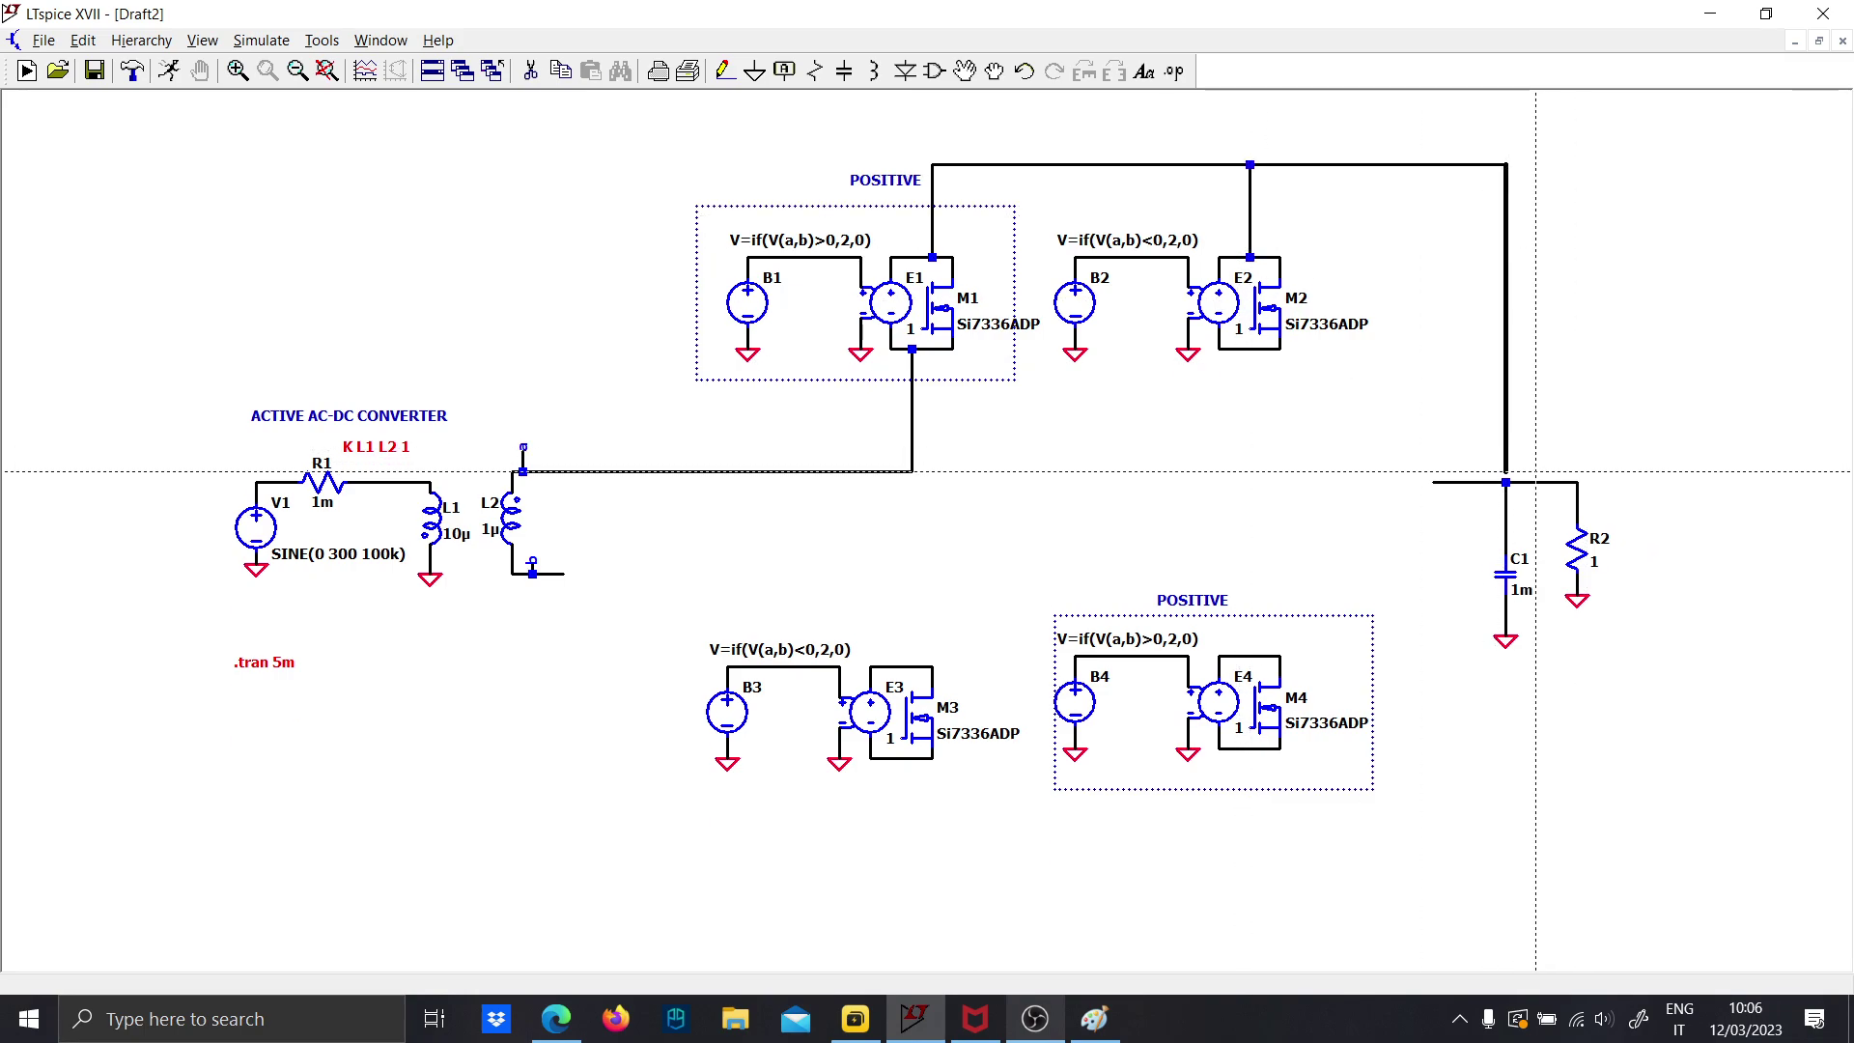
left_click(1506, 481)
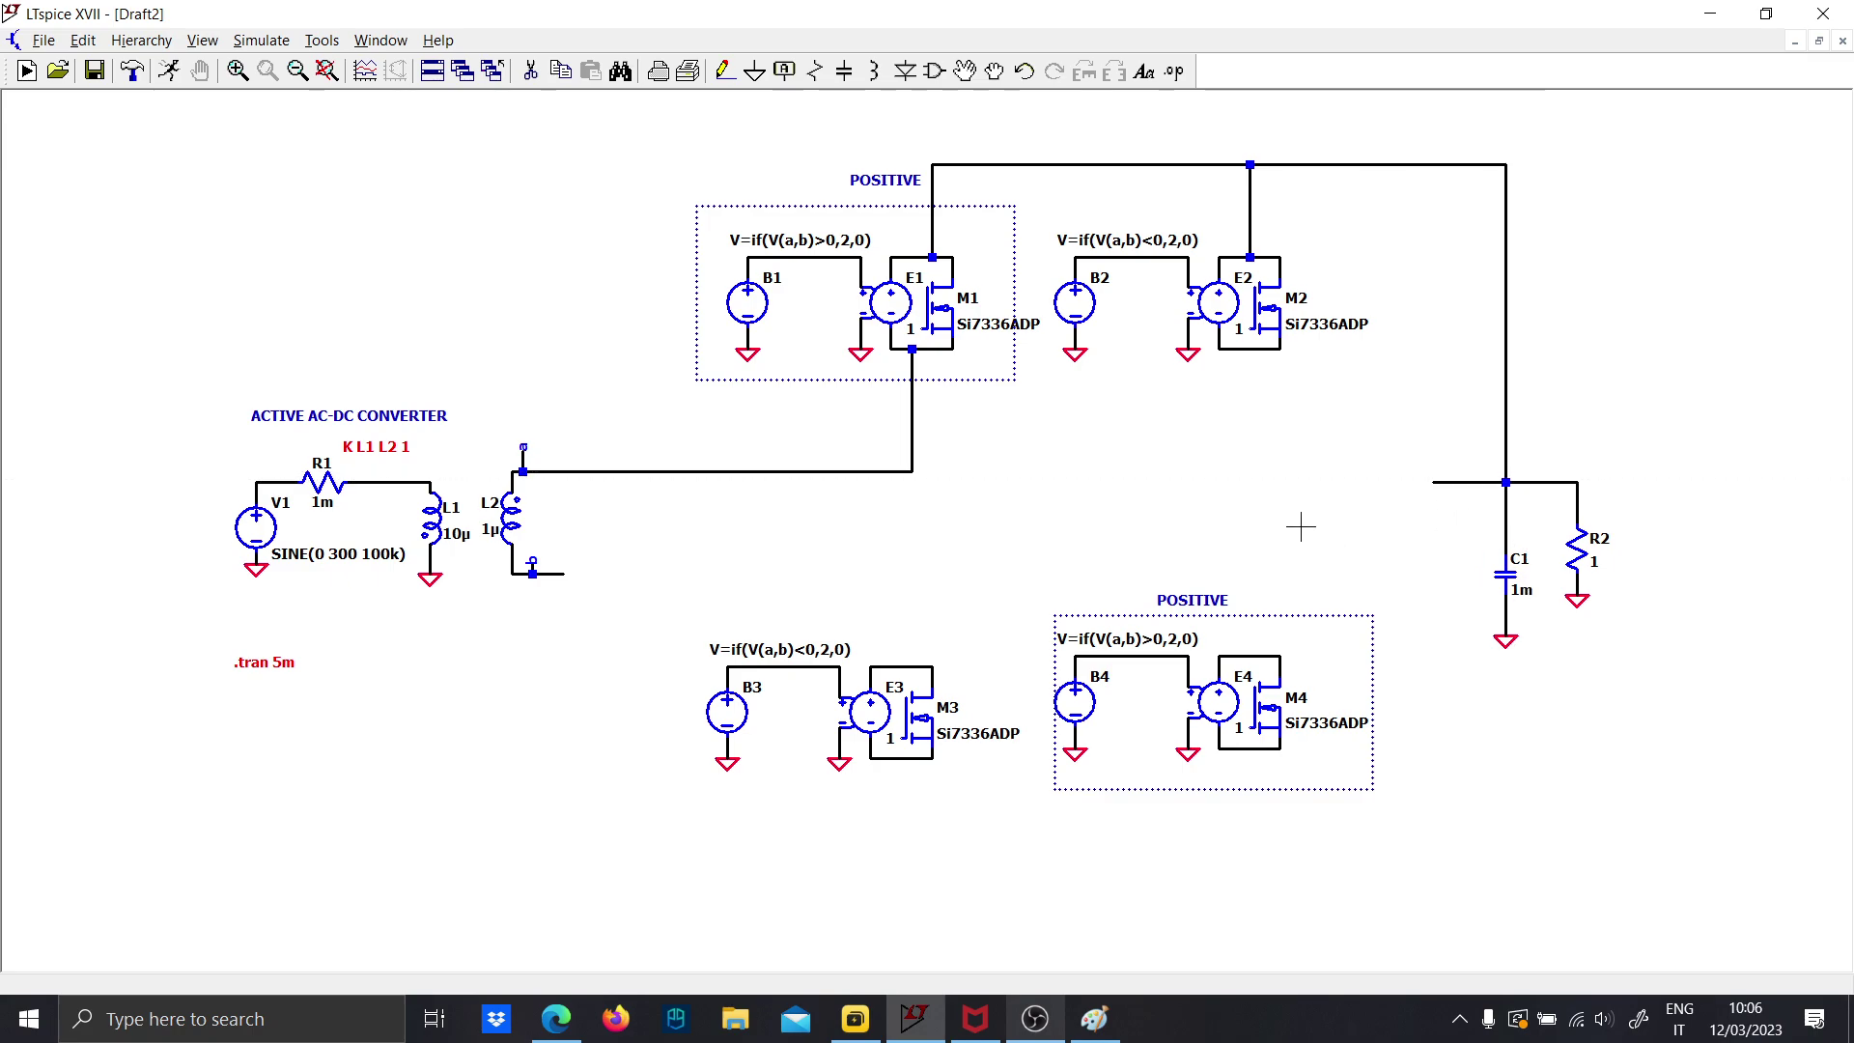
Change capacitor C1's value to 10m
right_click(1523, 590)
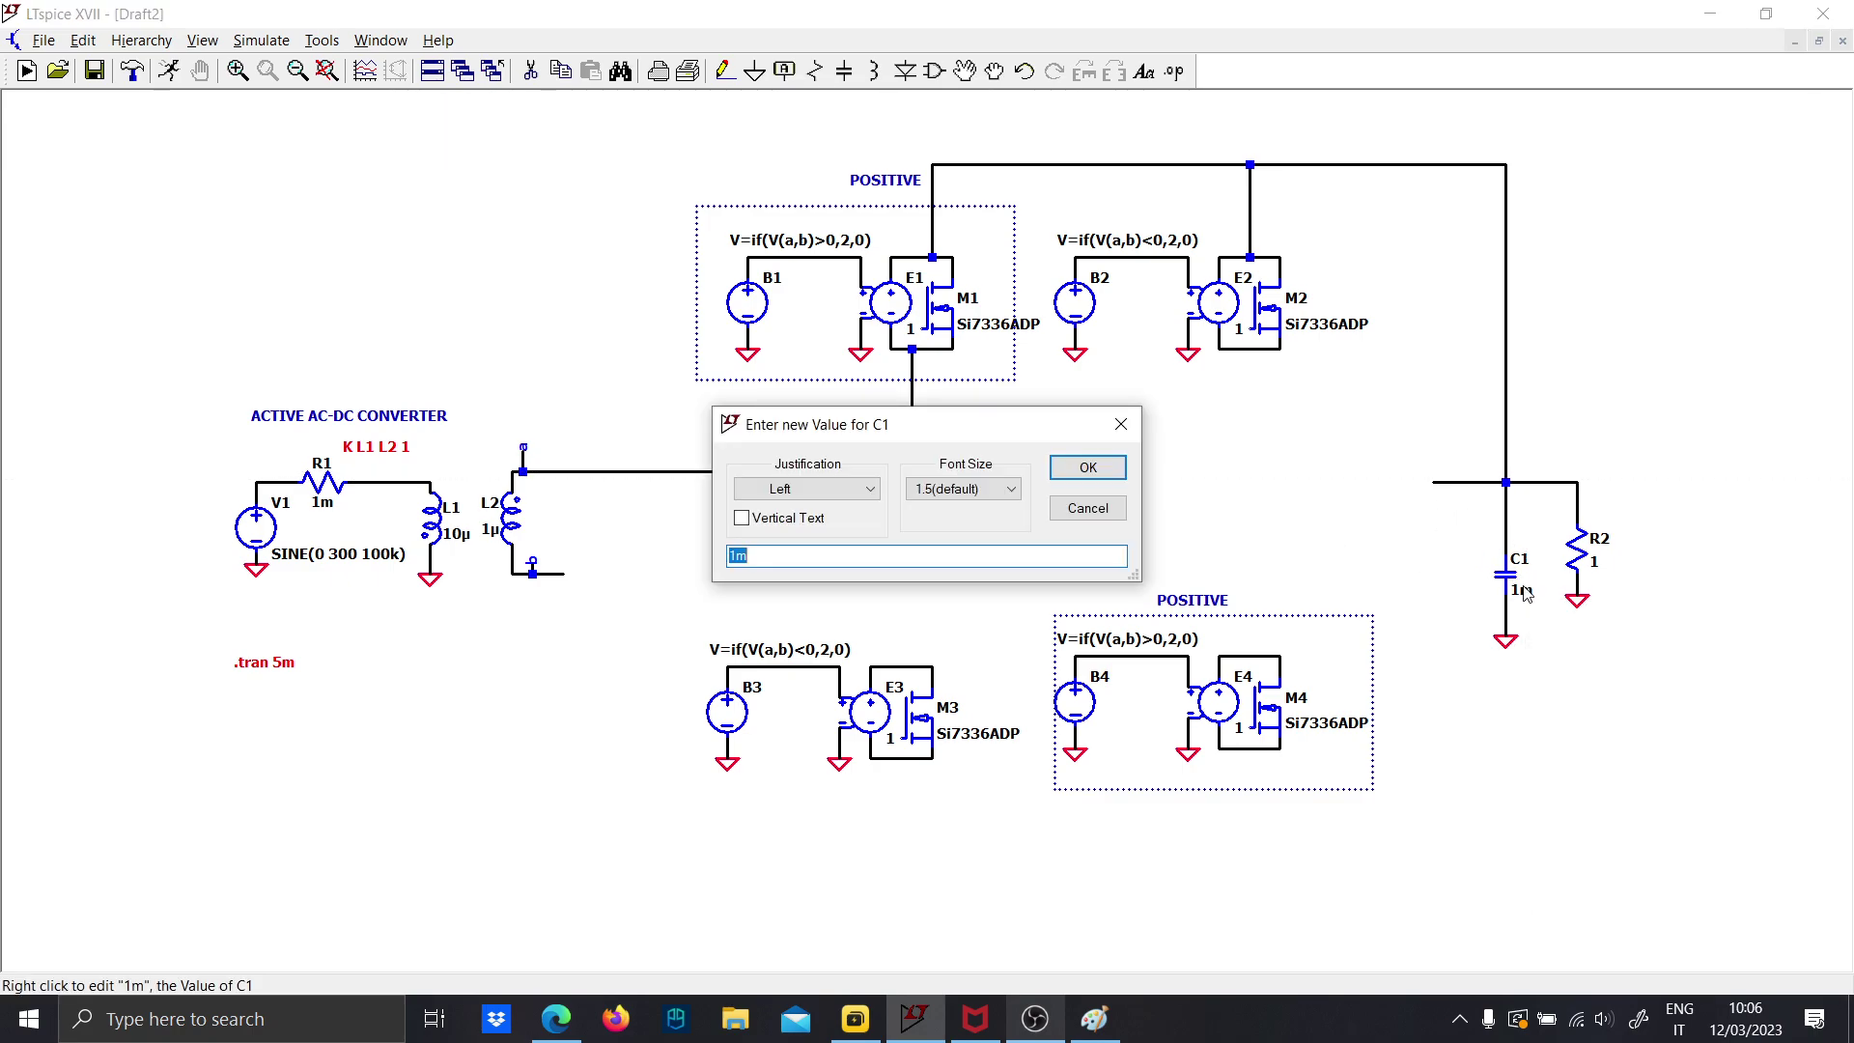
type("10m")
key("Return")
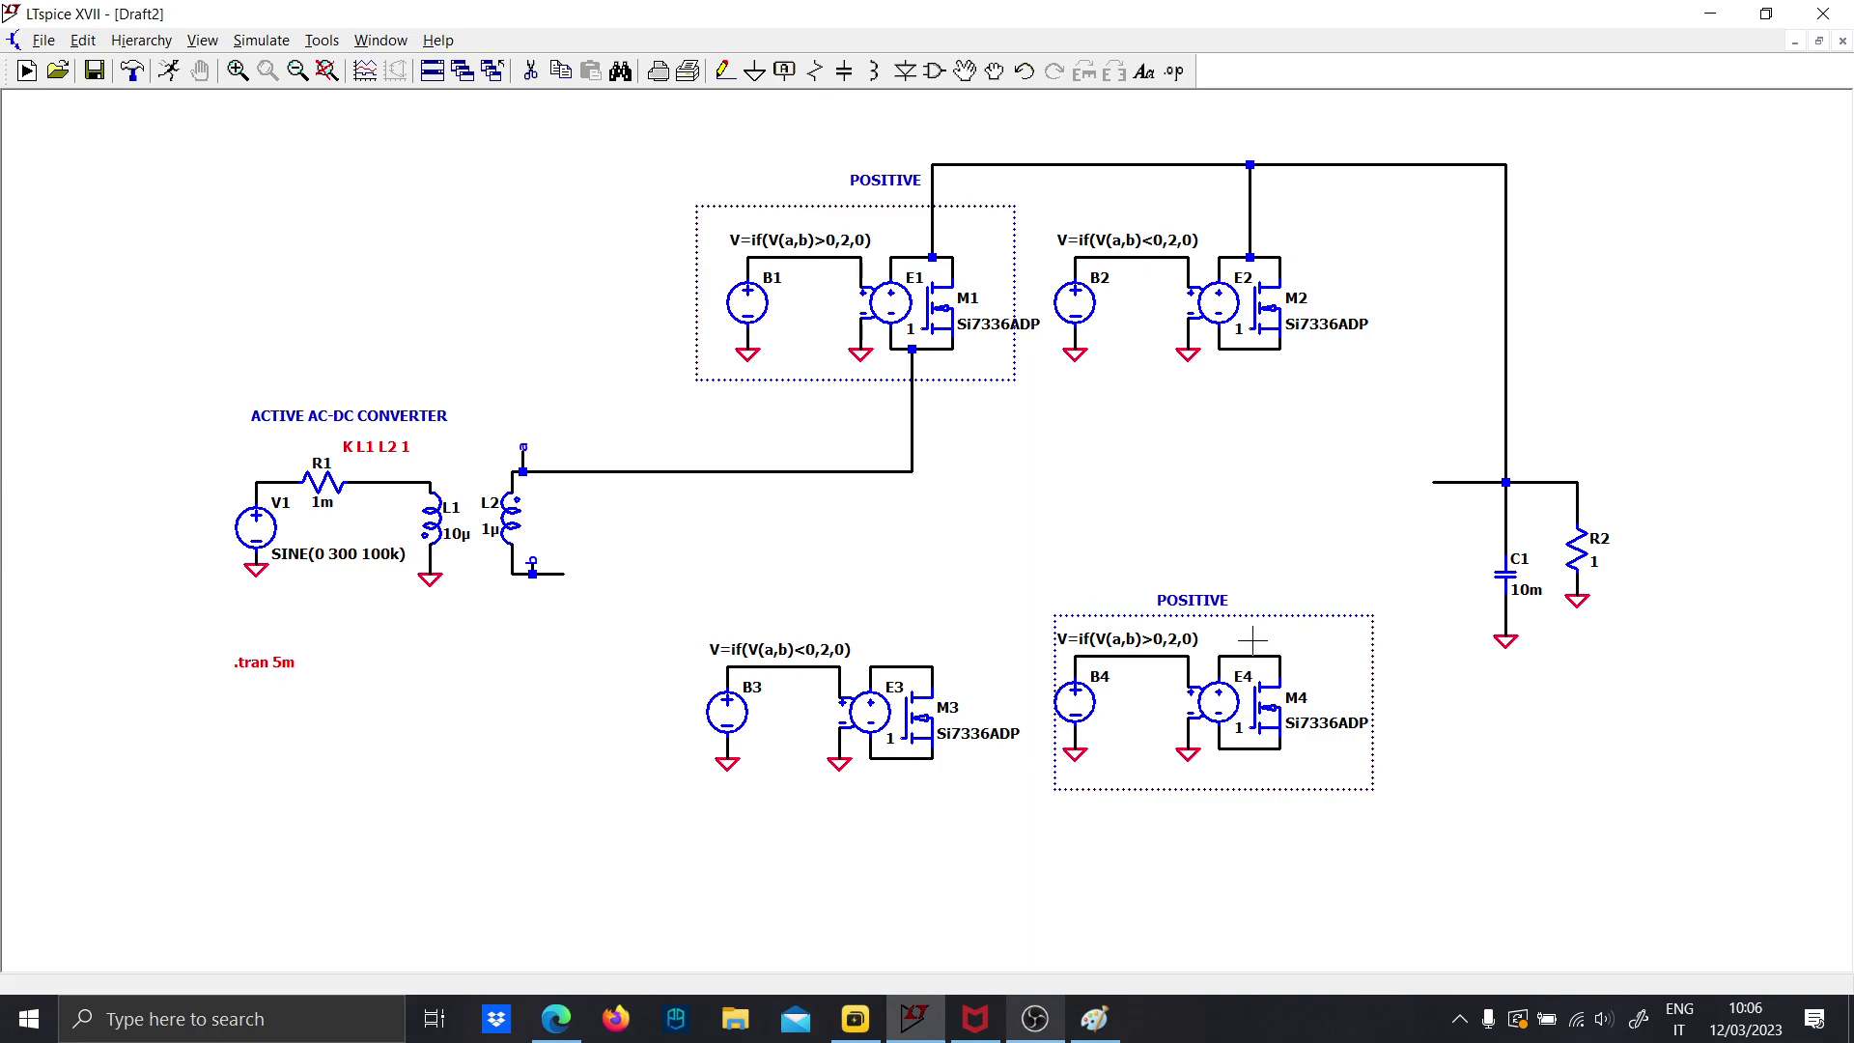
Wire L2's lower end to M4, M3 to the L2–M1 wire, and M2's bottom pin to the lower wire
key("F3")
left_click(563, 573)
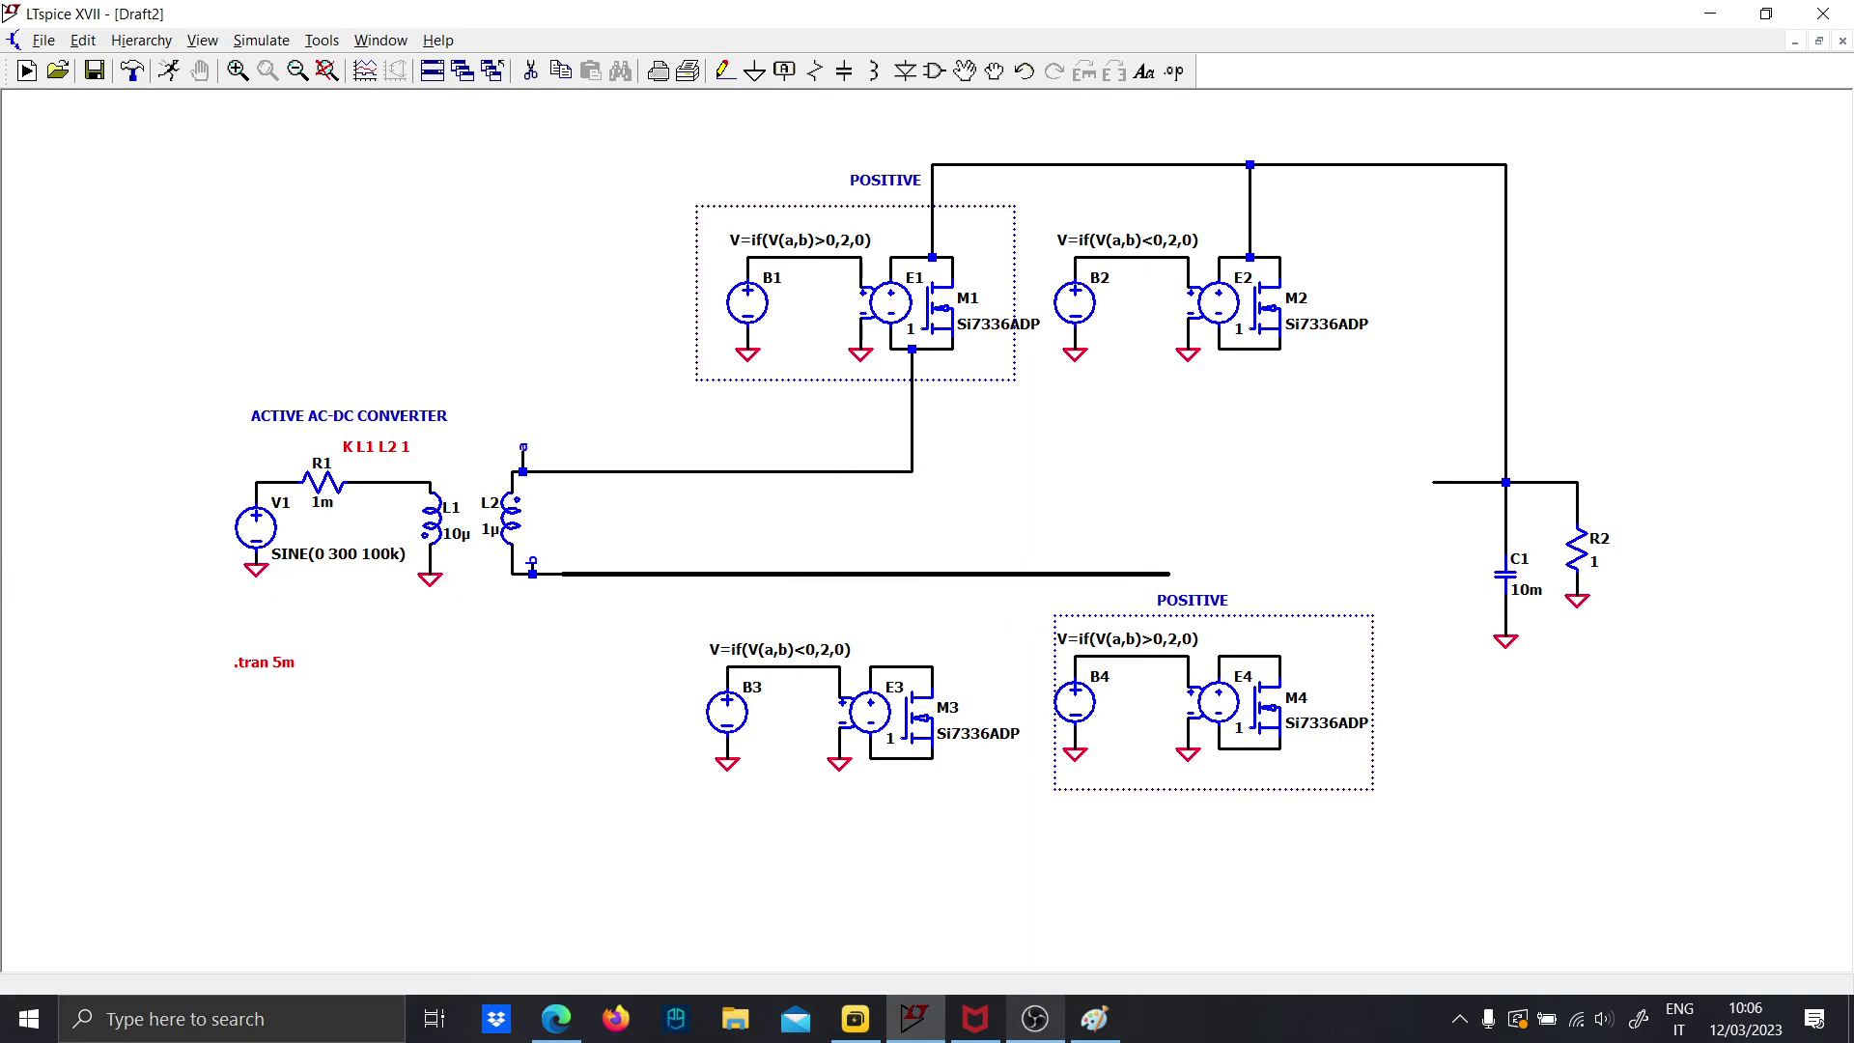
left_click(1259, 655)
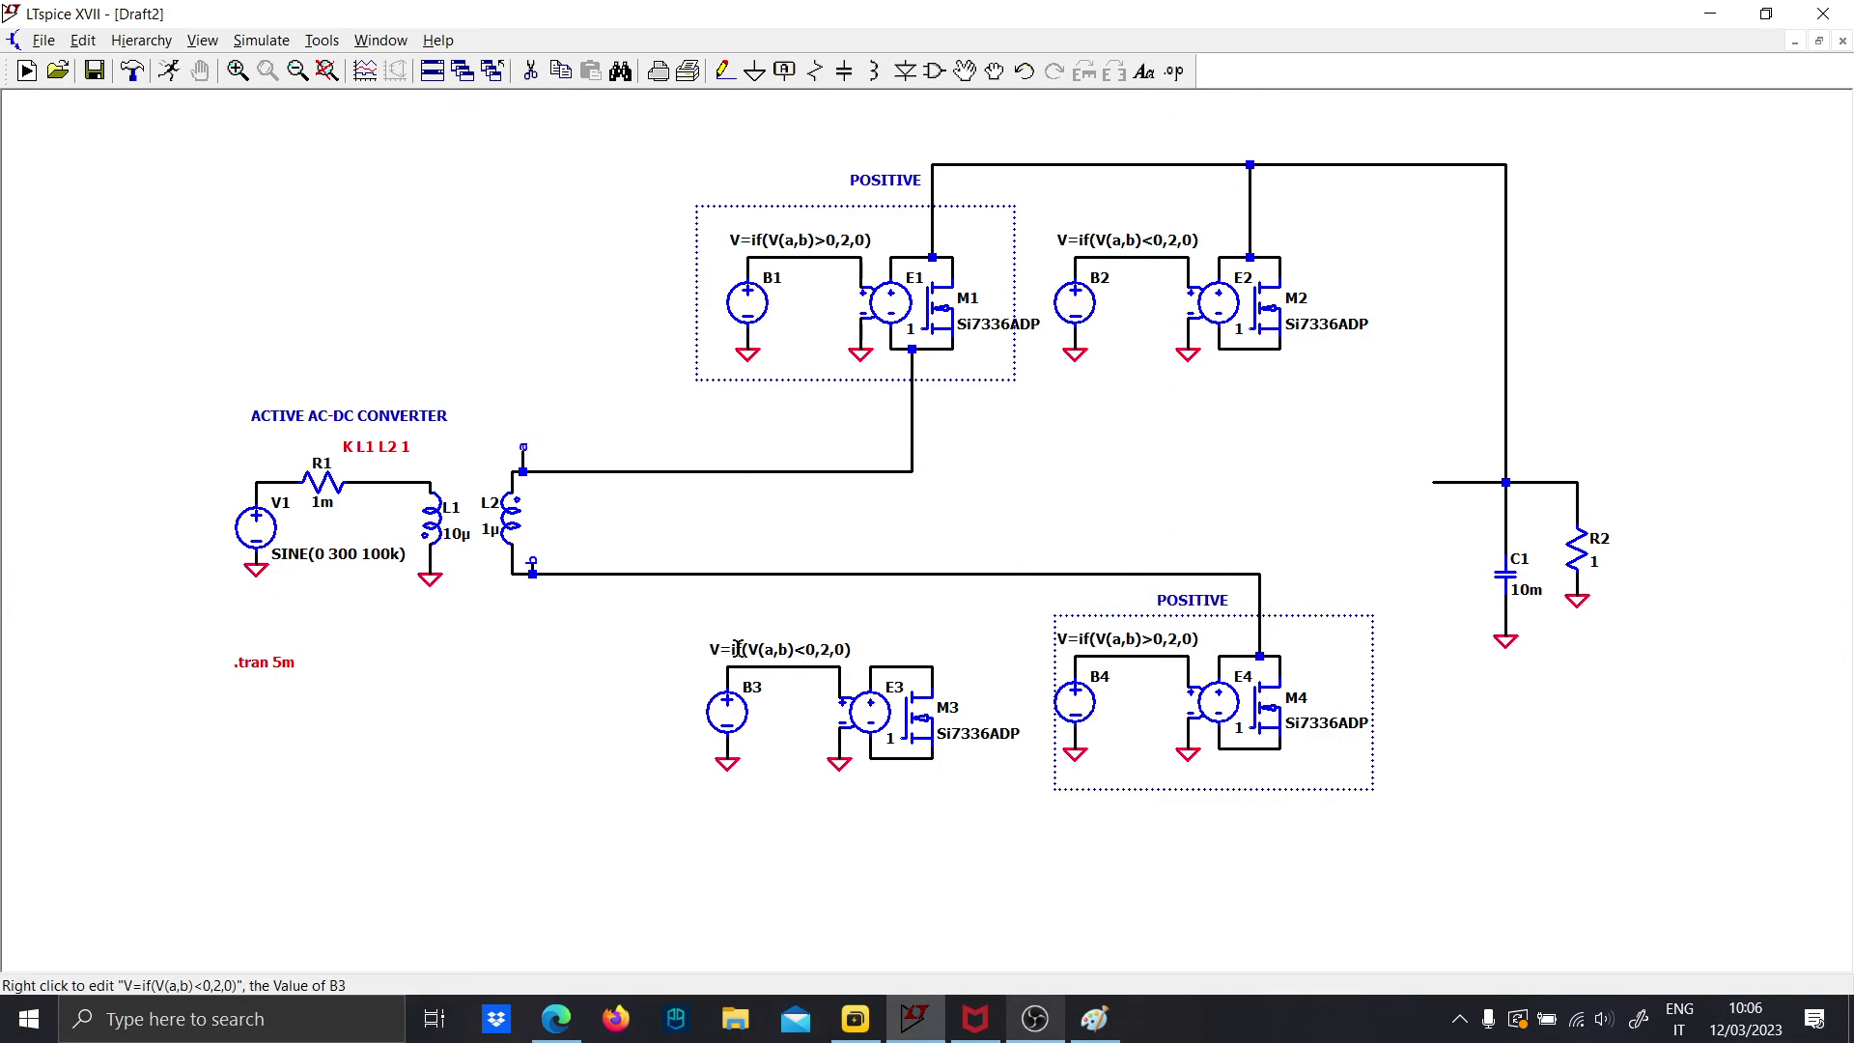
left_click(912, 666)
left_click(912, 471)
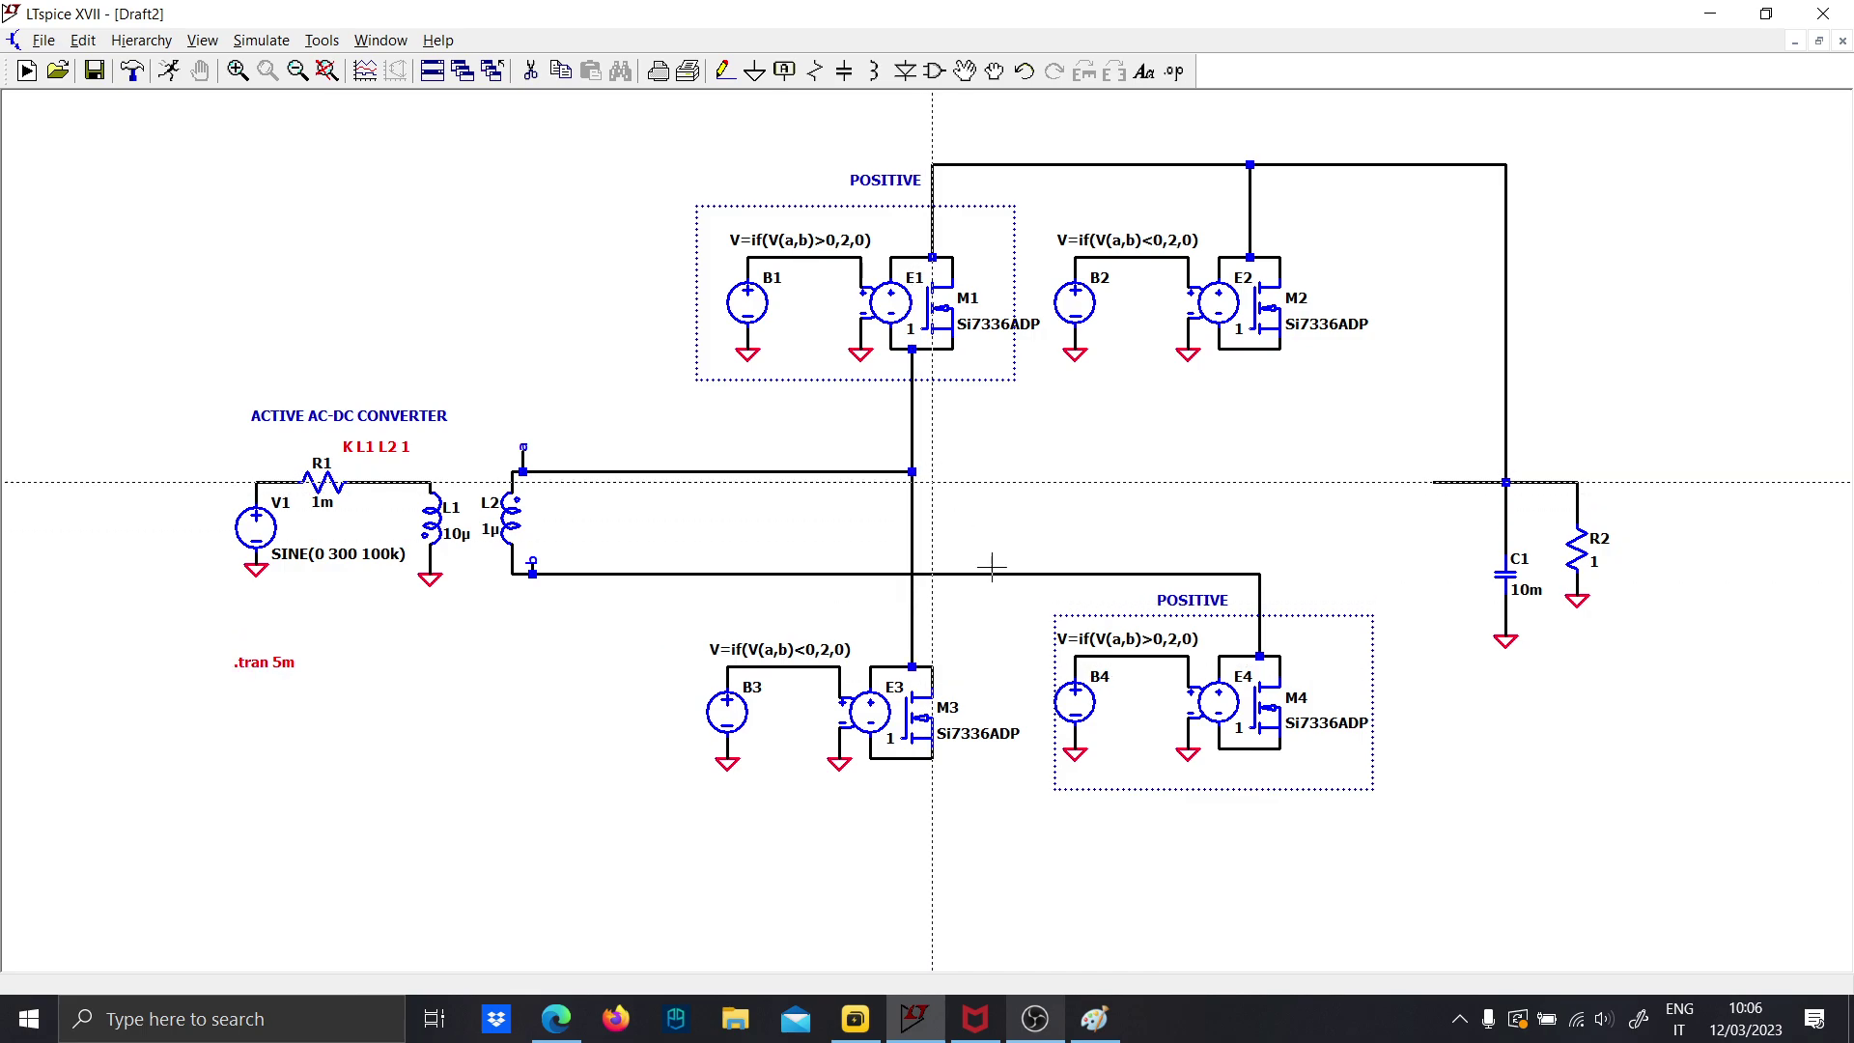
left_click(1259, 349)
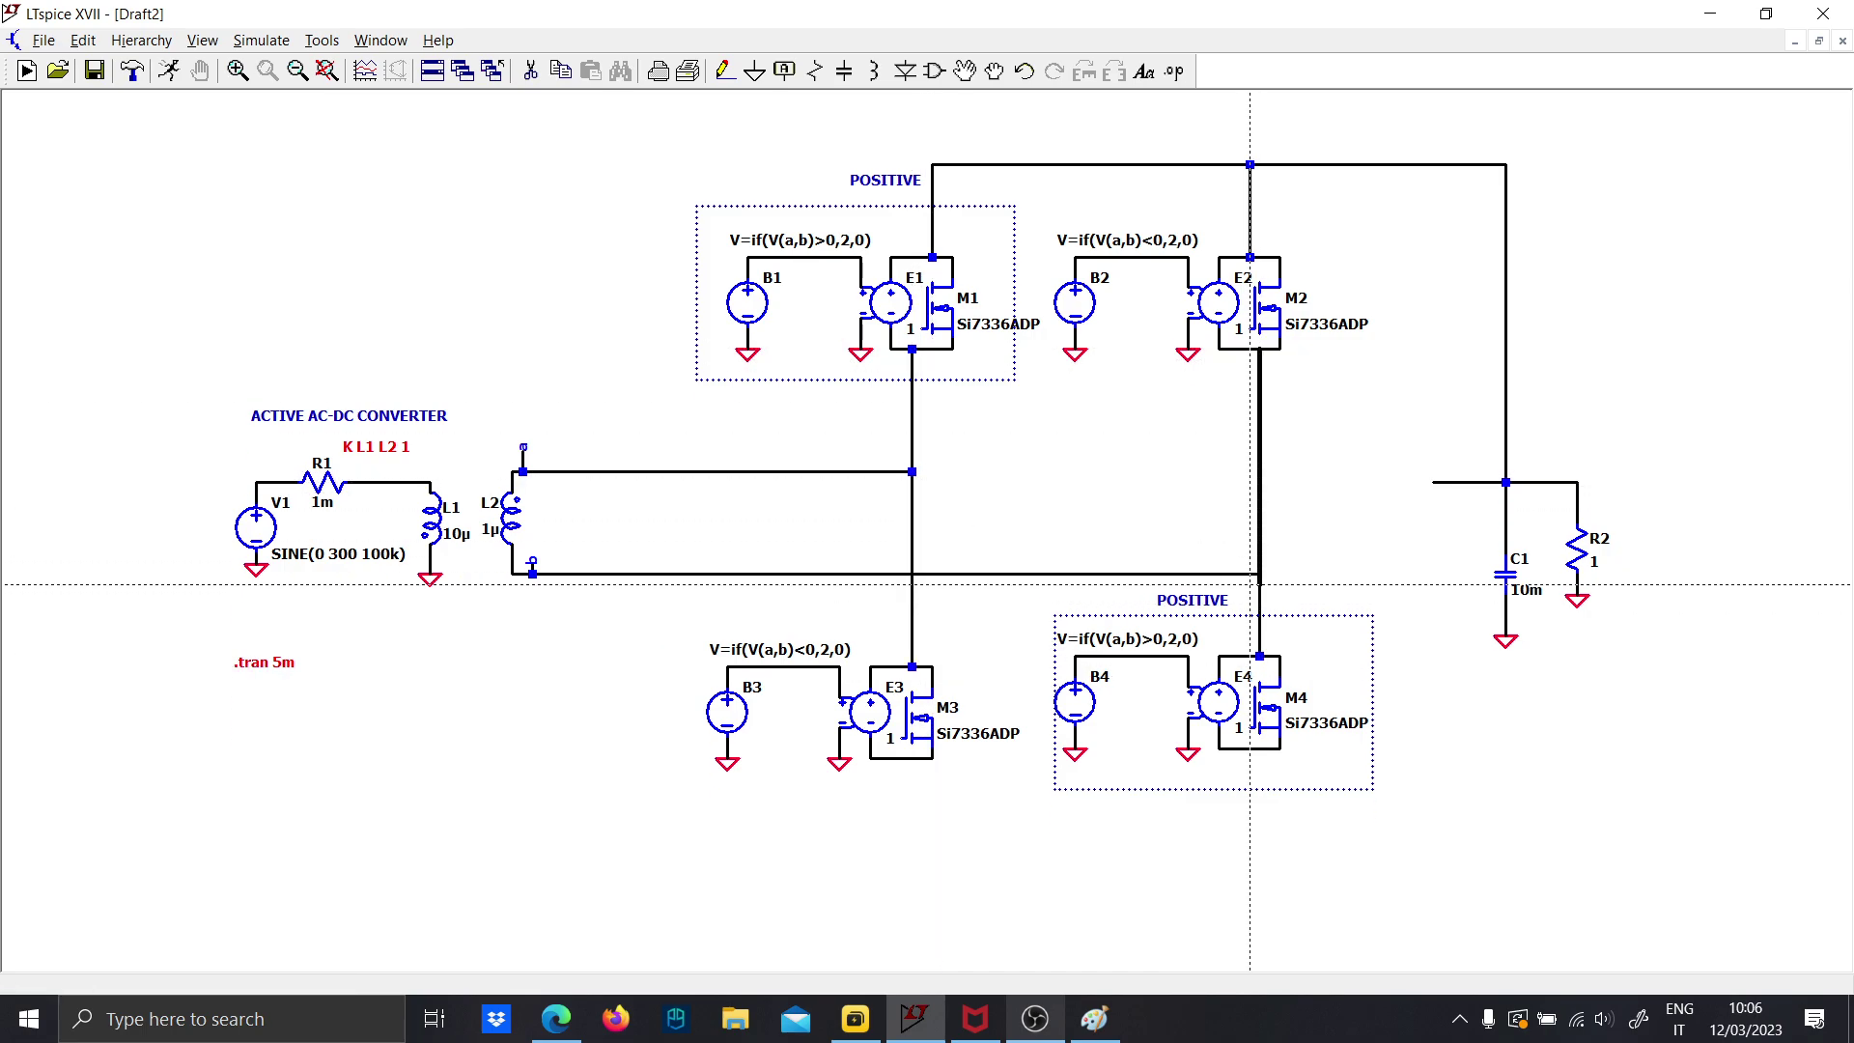
left_click(1259, 574)
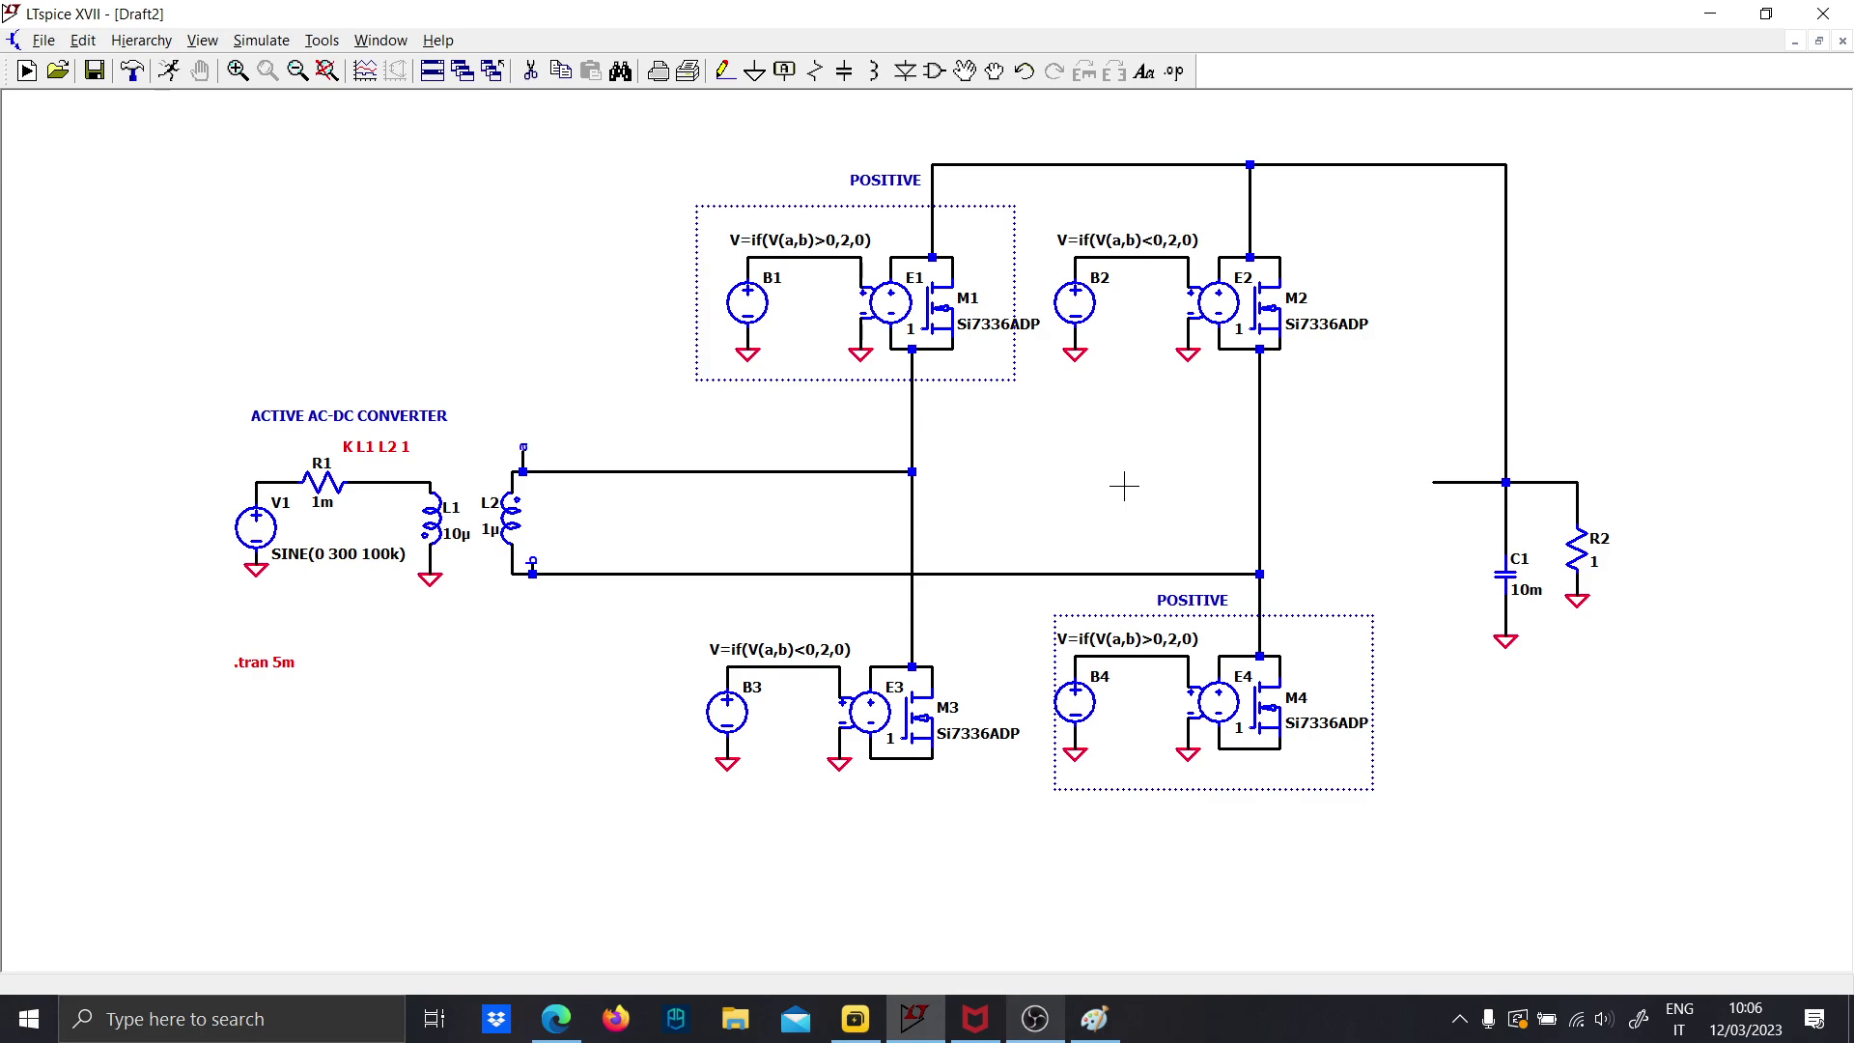
left_click(911, 180)
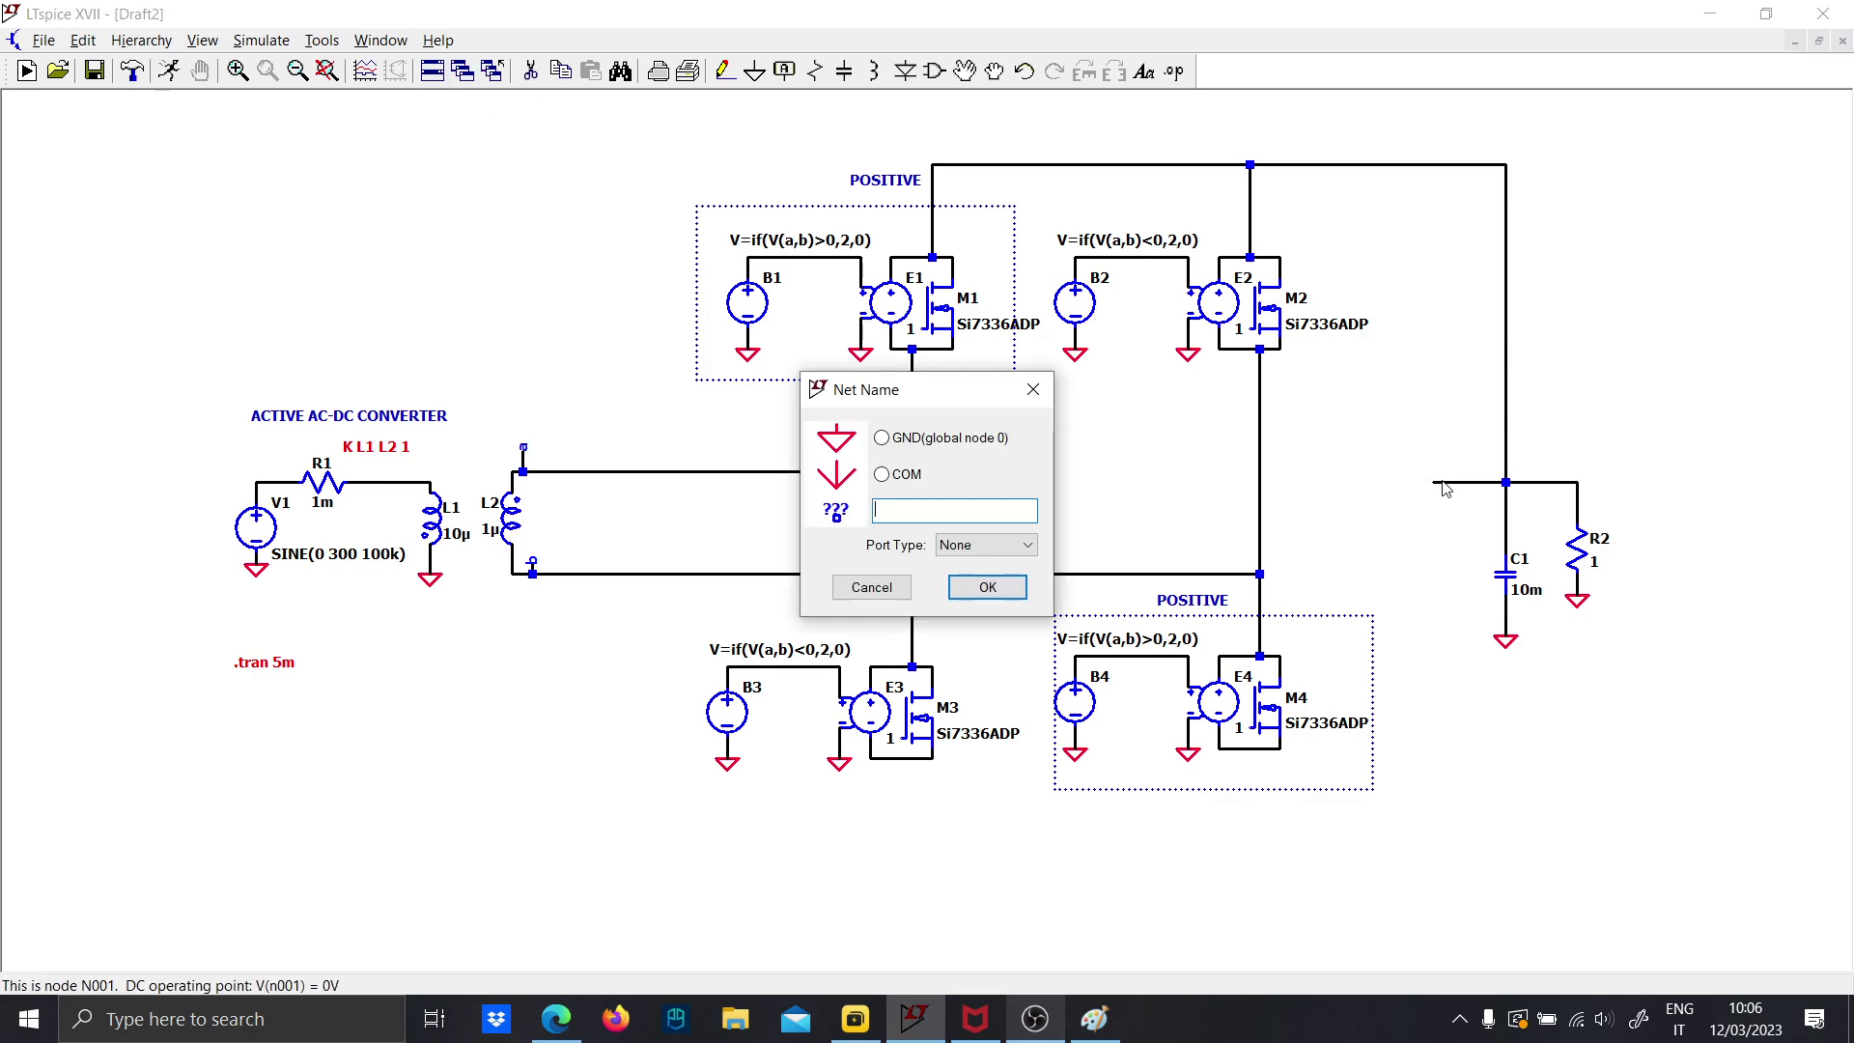
Label the output node with the net name out
type("out")
key("Return")
left_click(1433, 480)
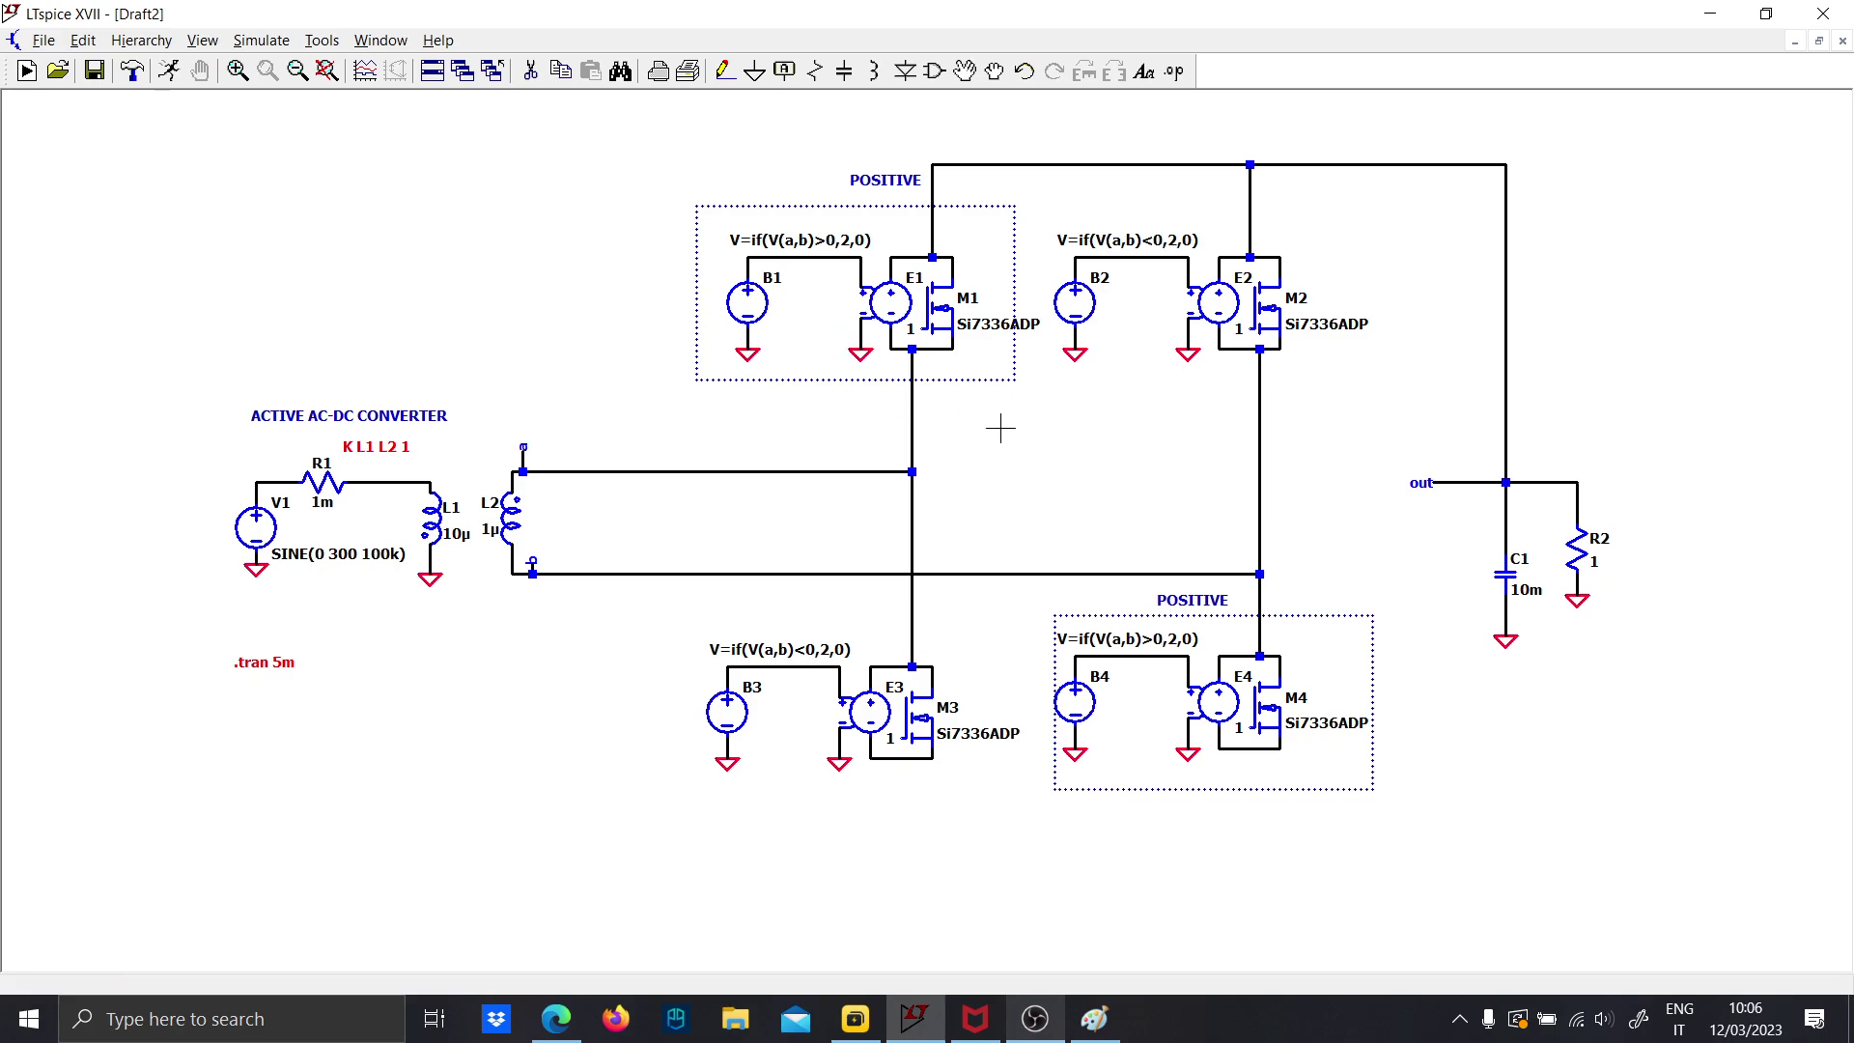
Place behavioral source B5 (bv) and set its expression to V=V(a,b)
key("F2")
type("bv")
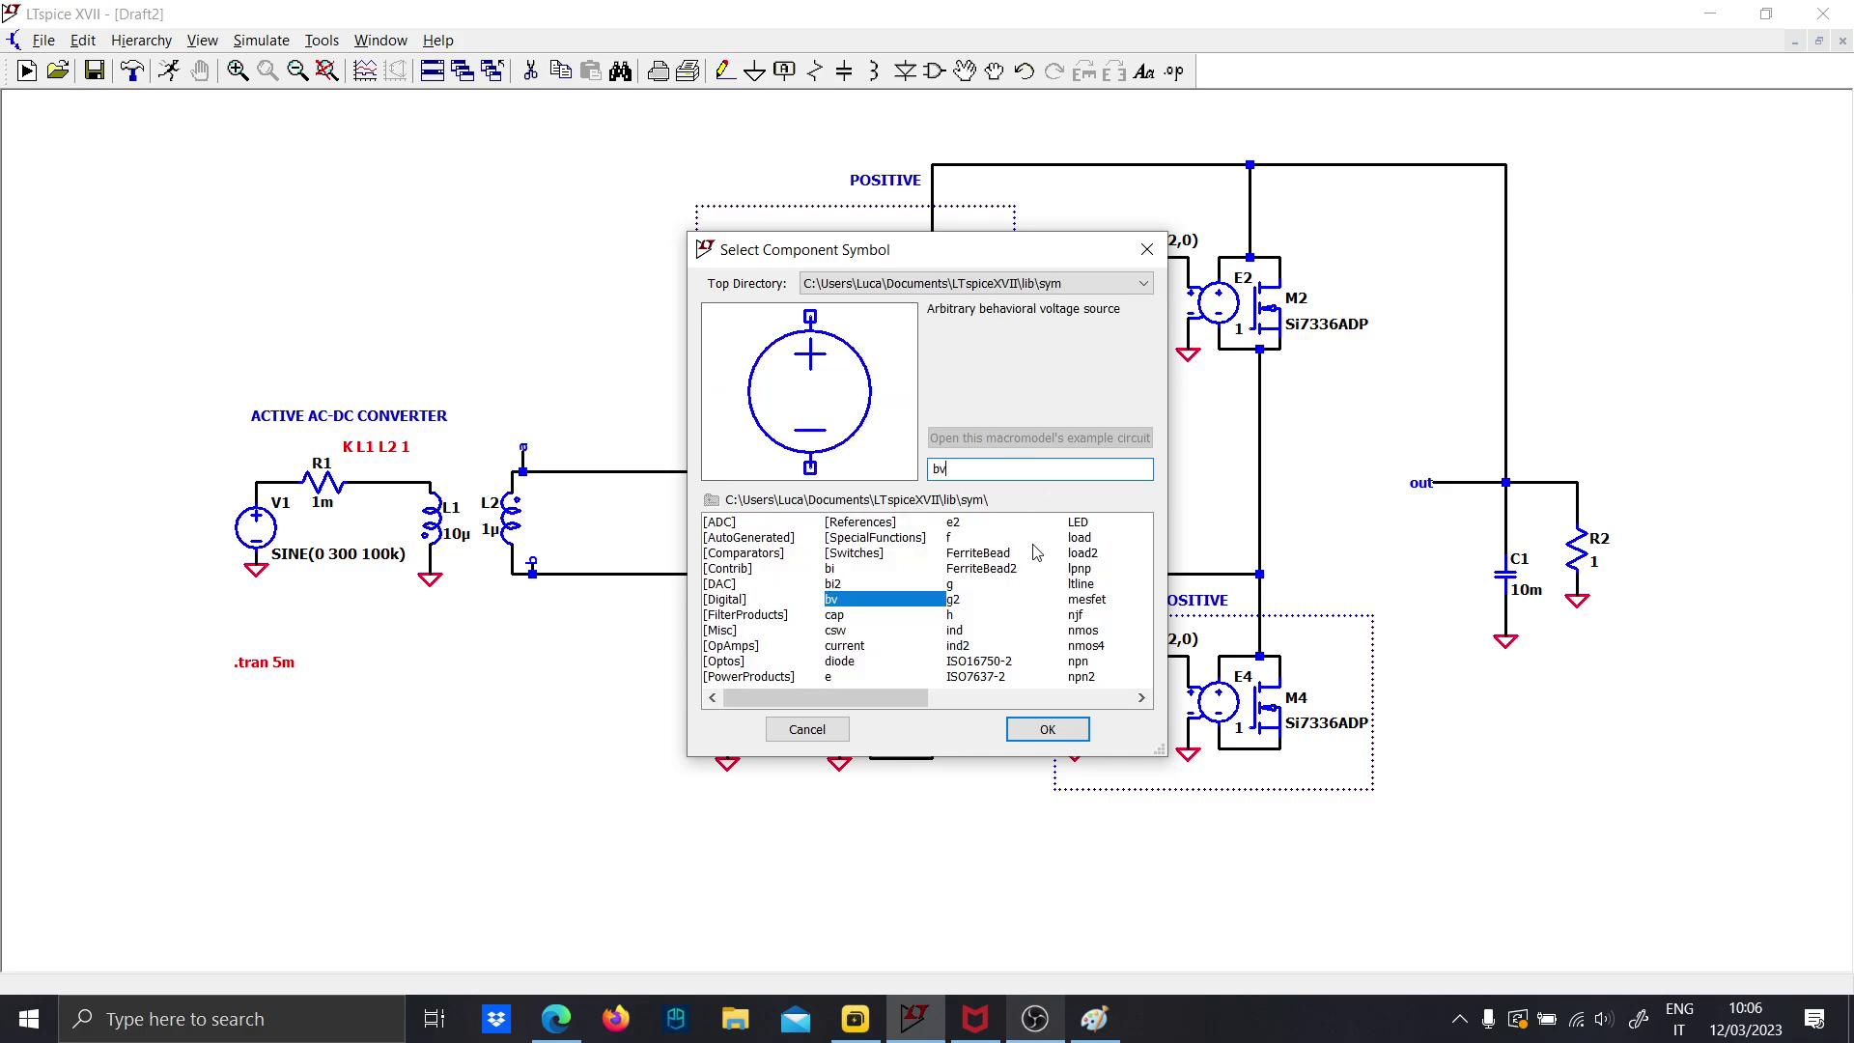
left_click(1047, 729)
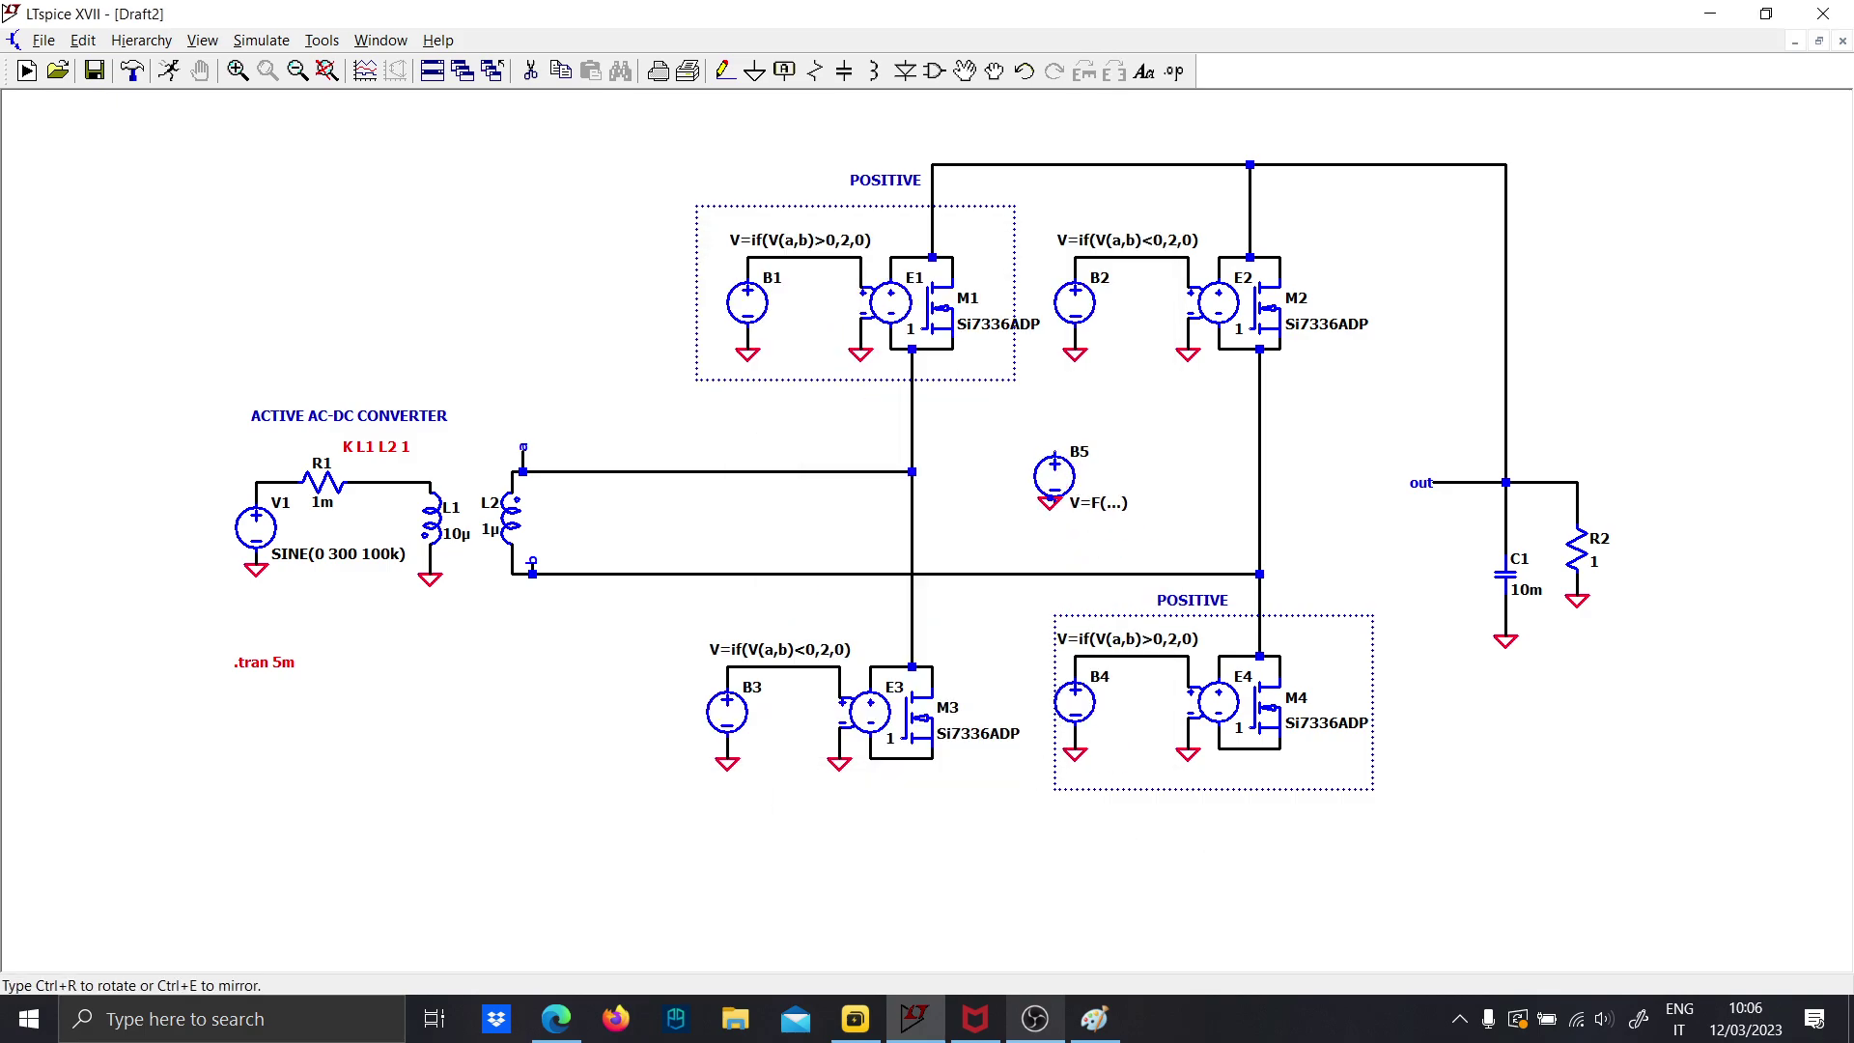
left_click(1055, 454)
right_click(1098, 503)
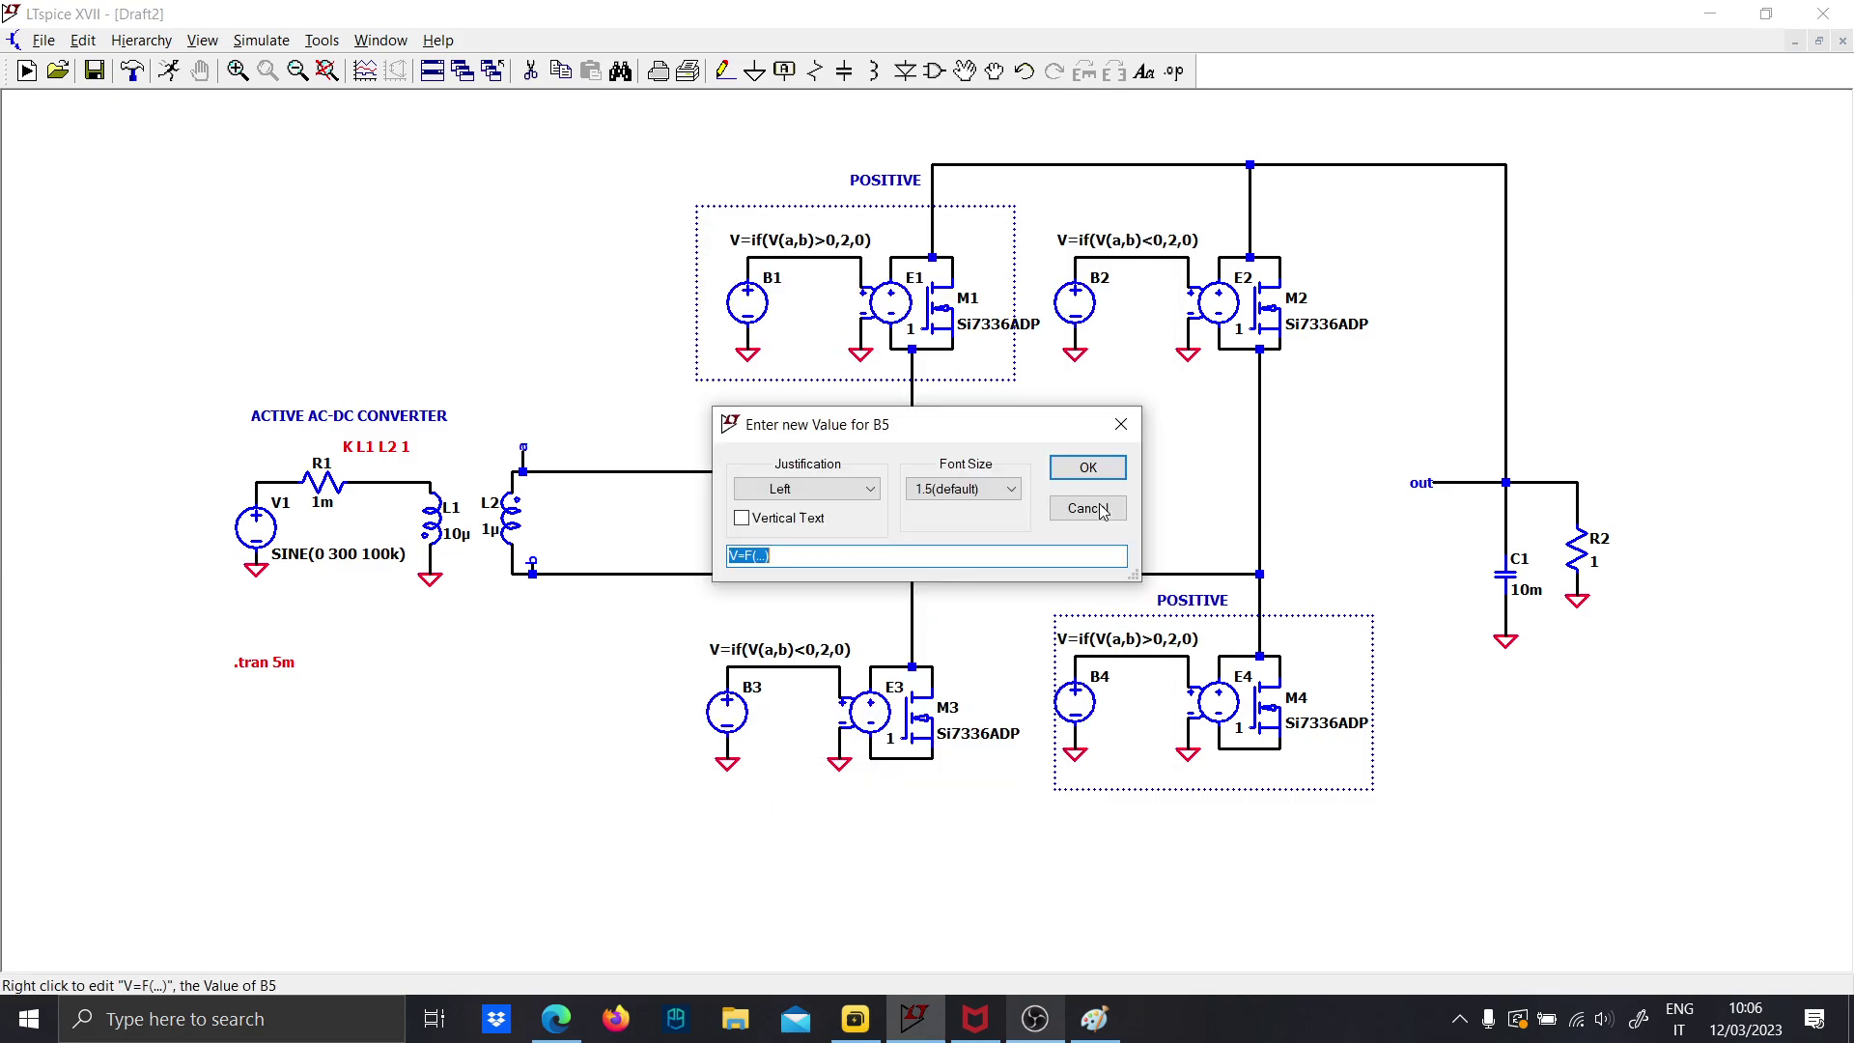
left_click(971, 557)
key("Caps_Lock")
type("V=V")
key("Caps_Lock")
type("(")
key("Return")
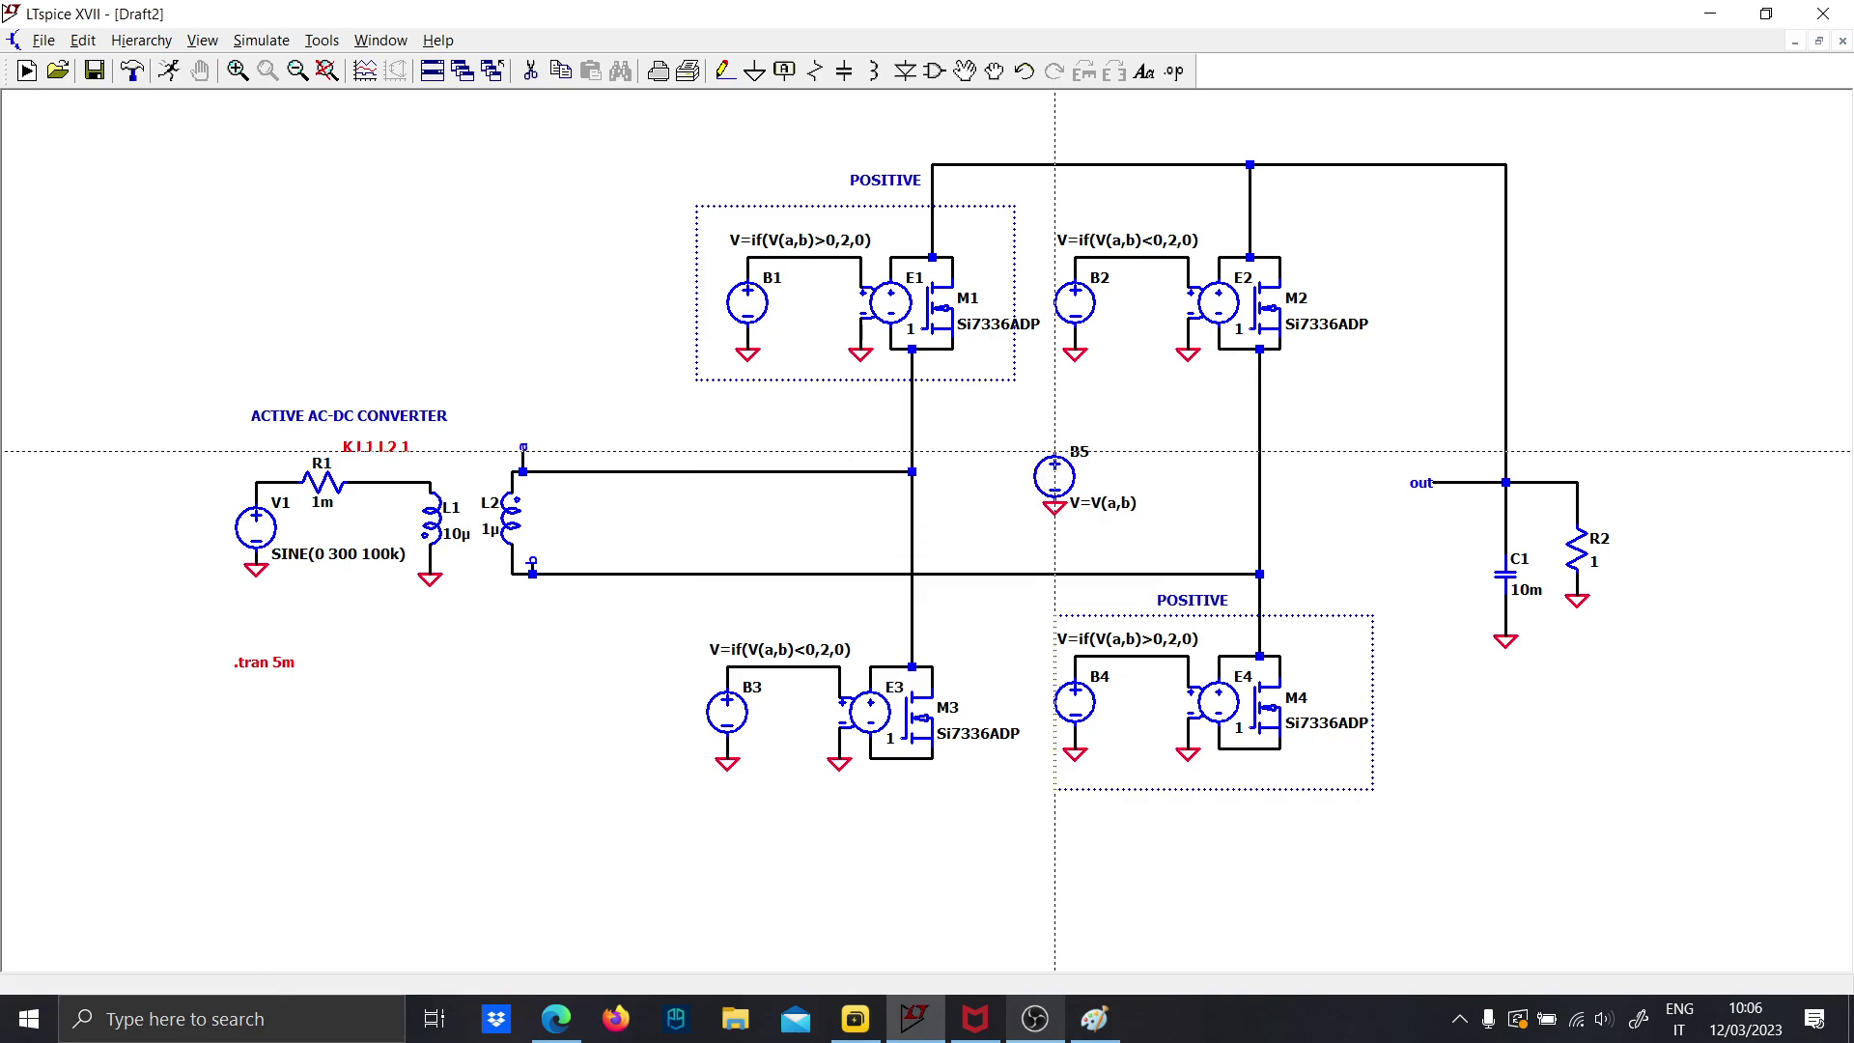
left_click(1054, 441)
Attach an in net label to B5's top wire and run the simulation
key("F4")
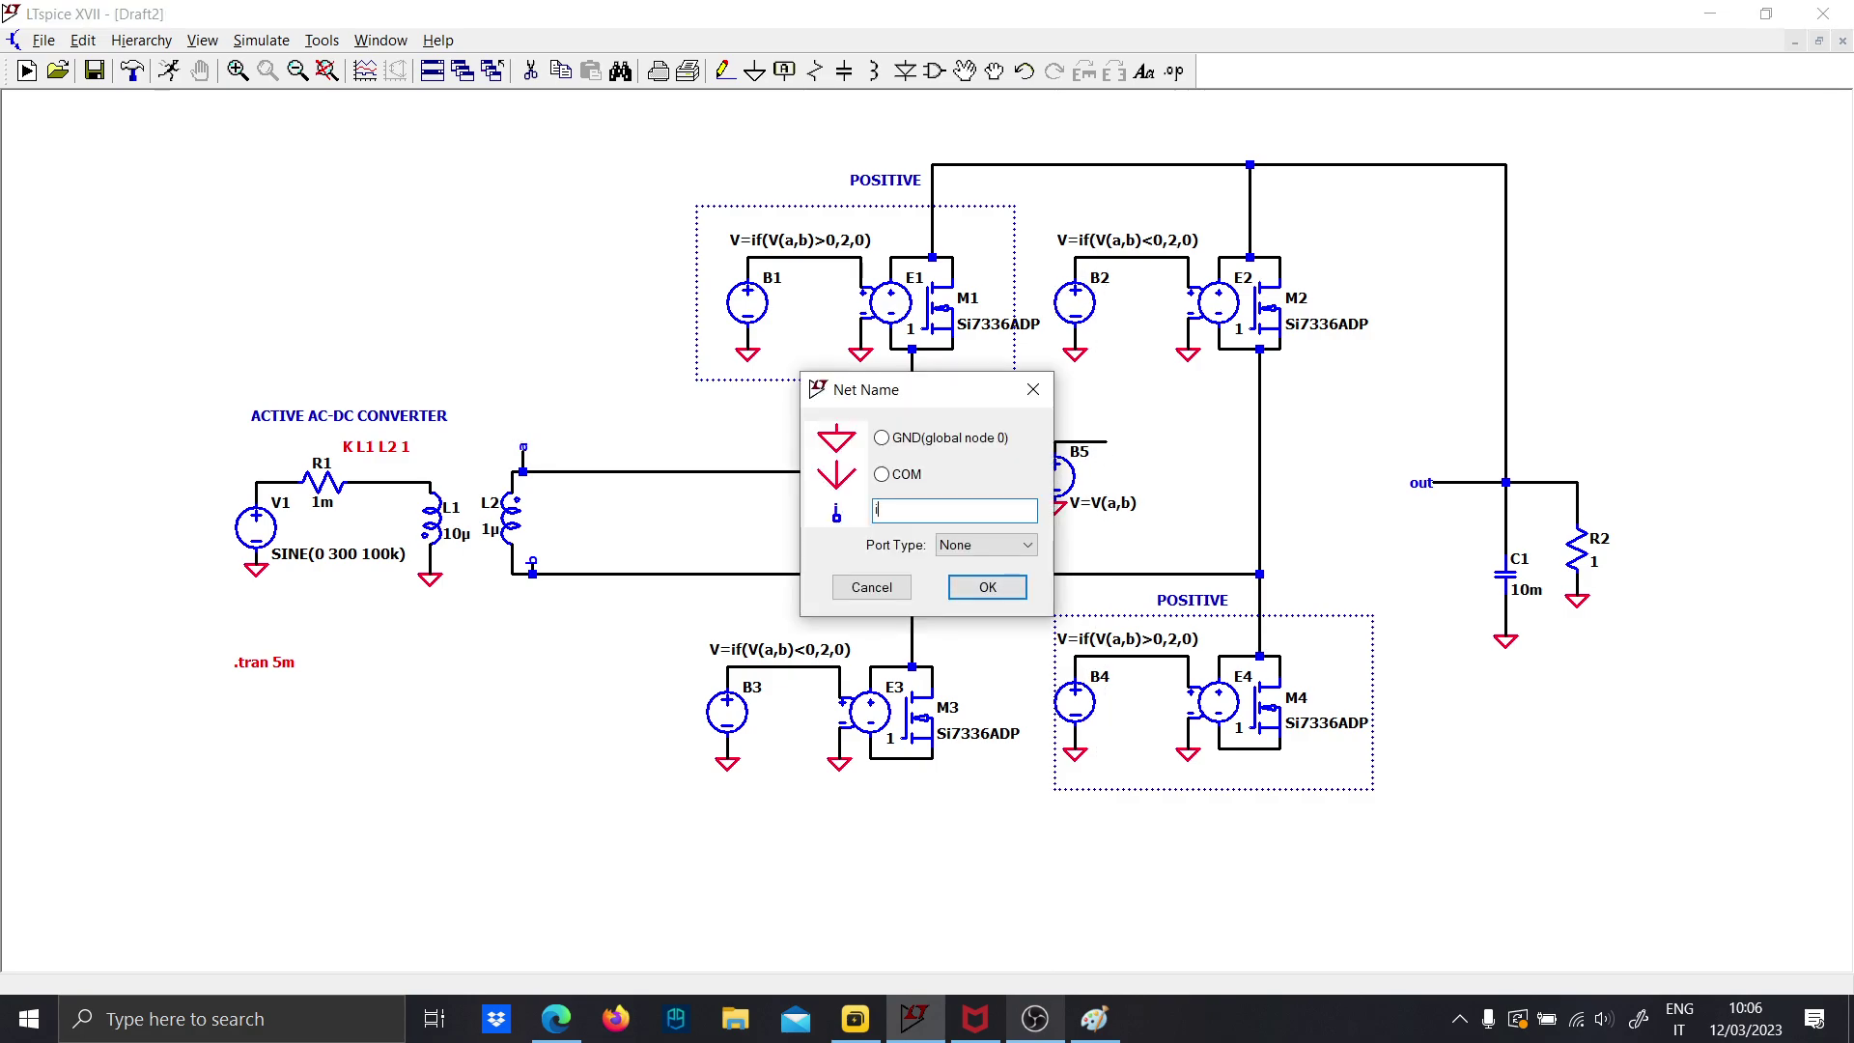
type("in")
key("Return")
left_click(1106, 442)
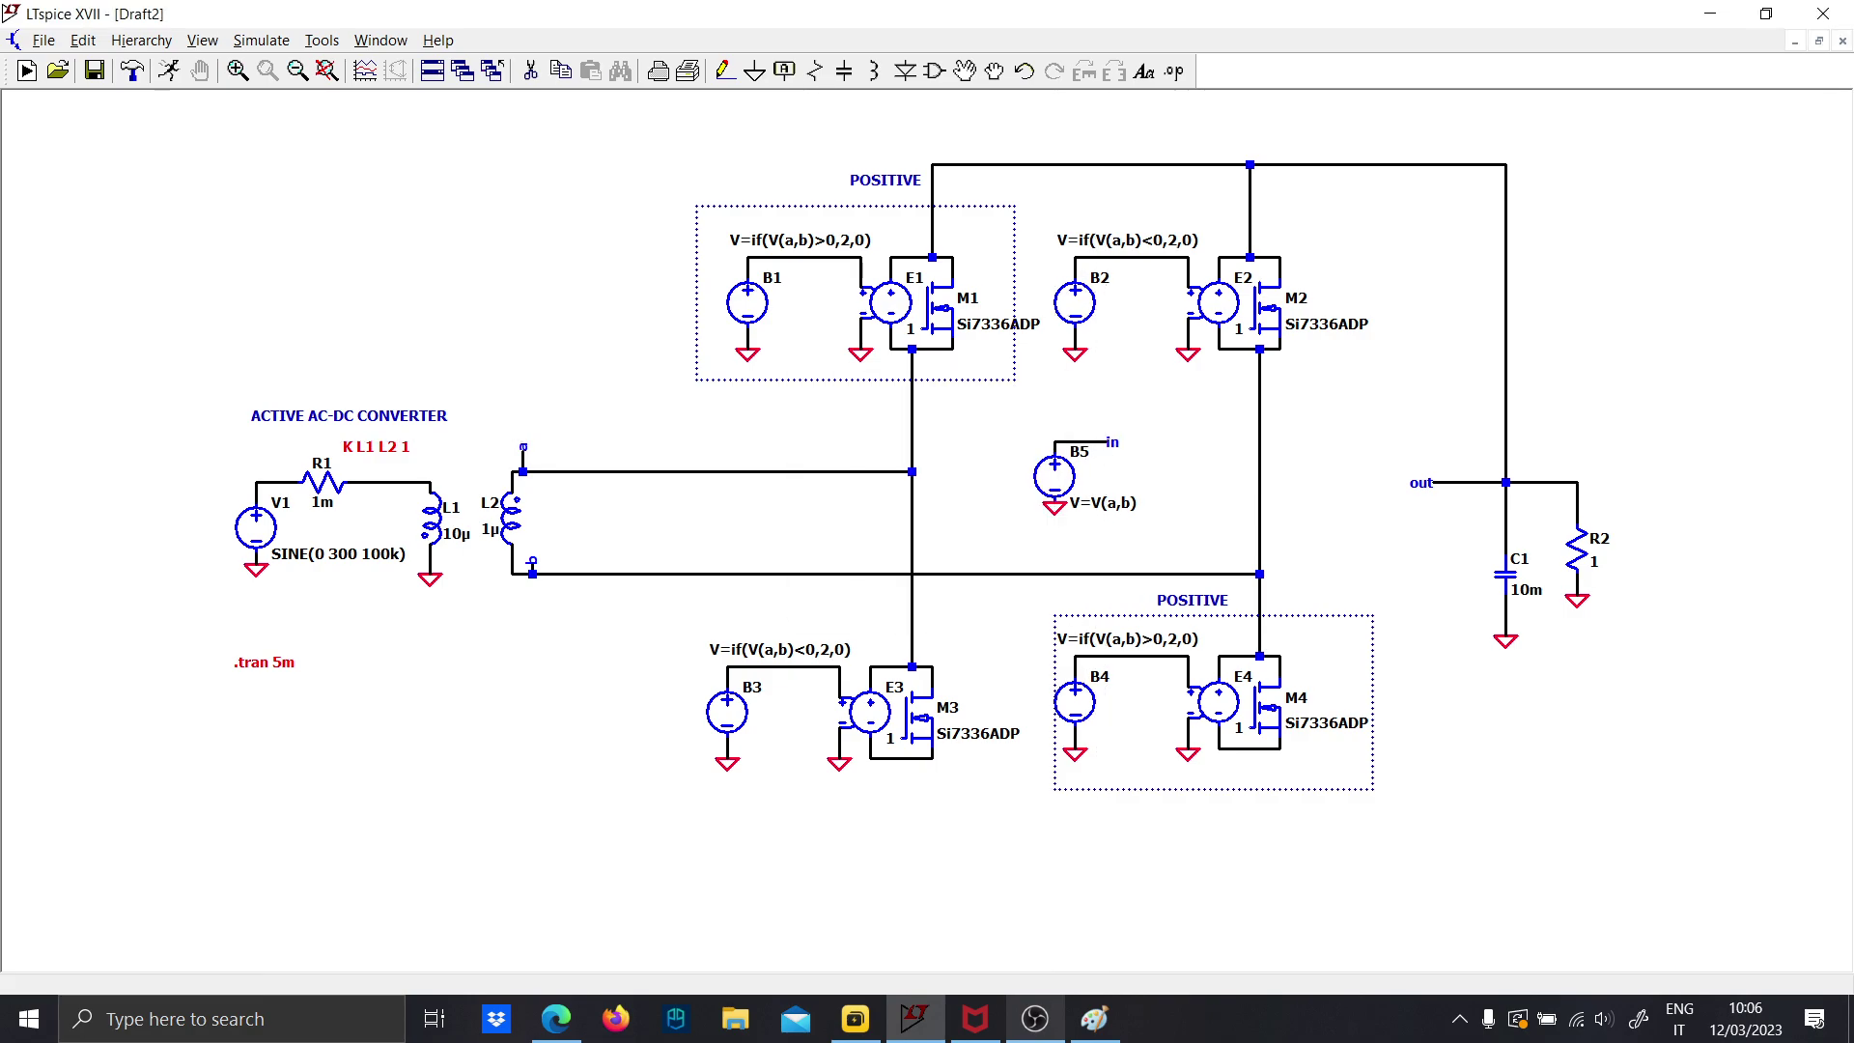
left_click(26, 71)
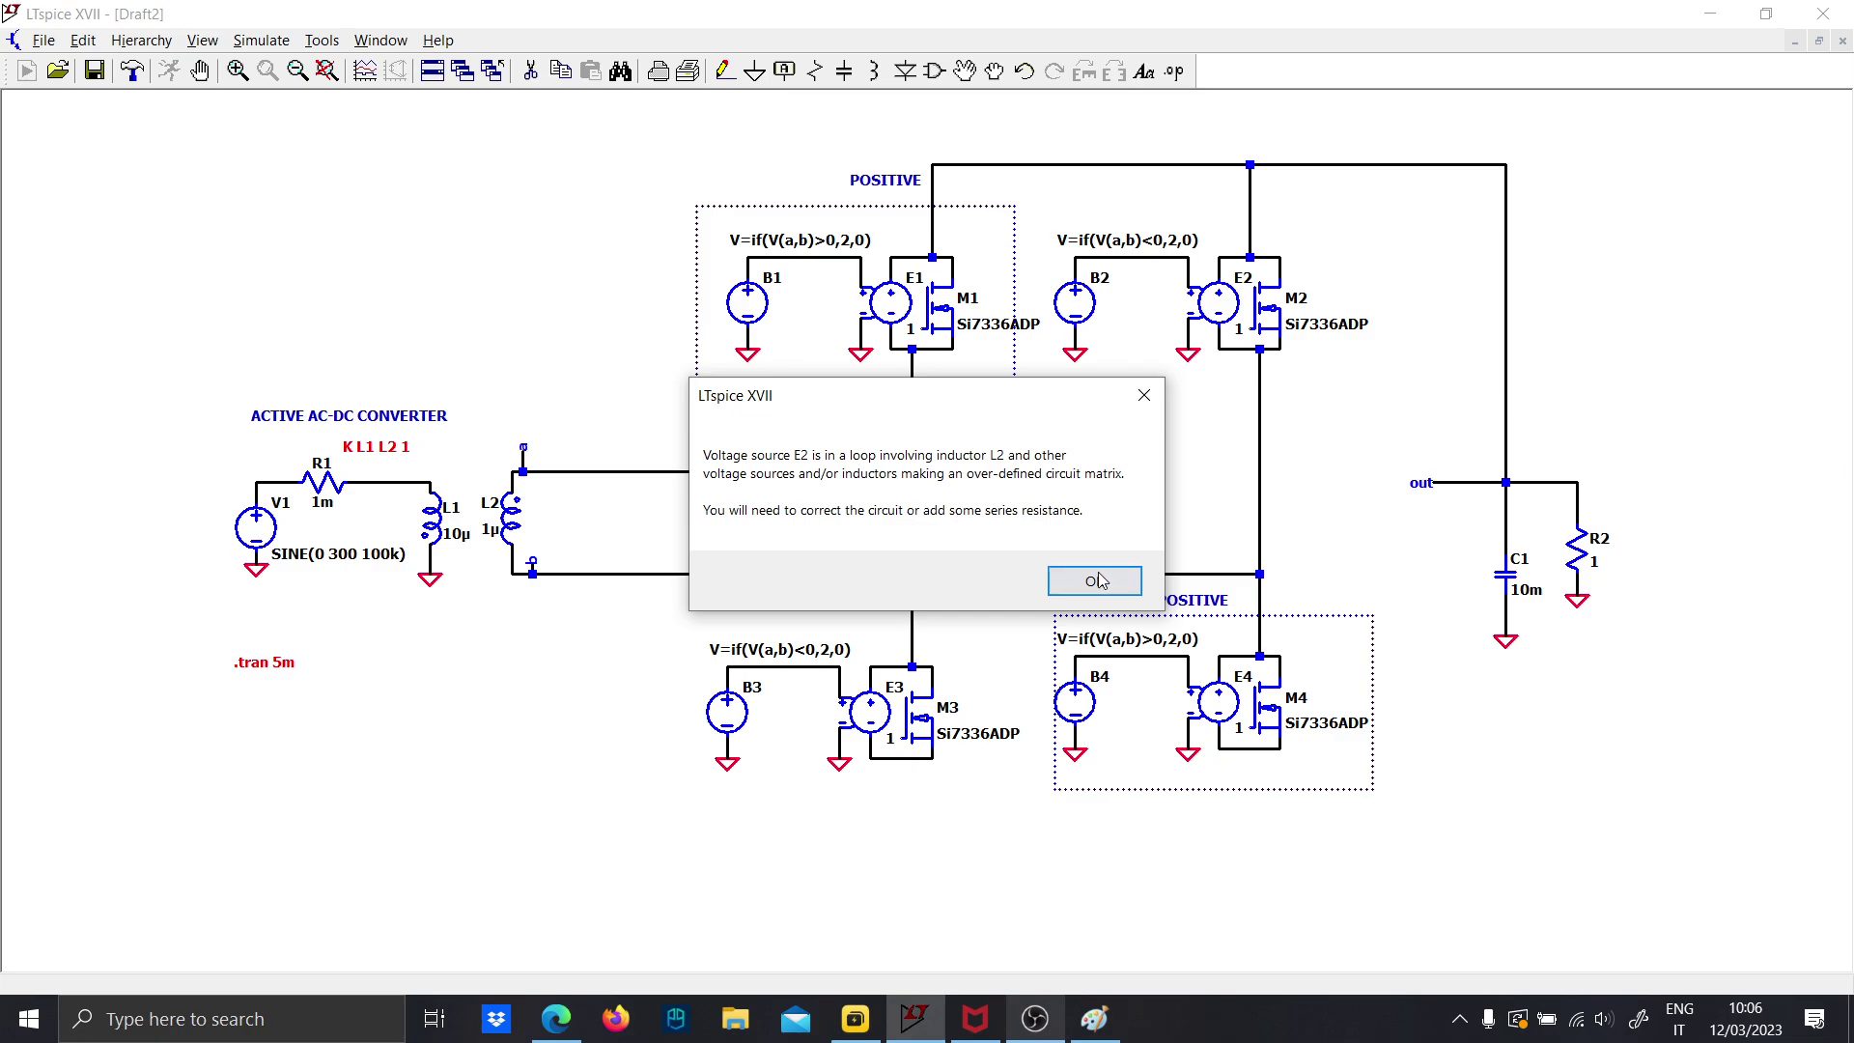
Change B5 to V=V(a)-V(b) and rerun, which again flags the E2/L2 over-defined loop
left_click(1107, 573)
right_click(1113, 489)
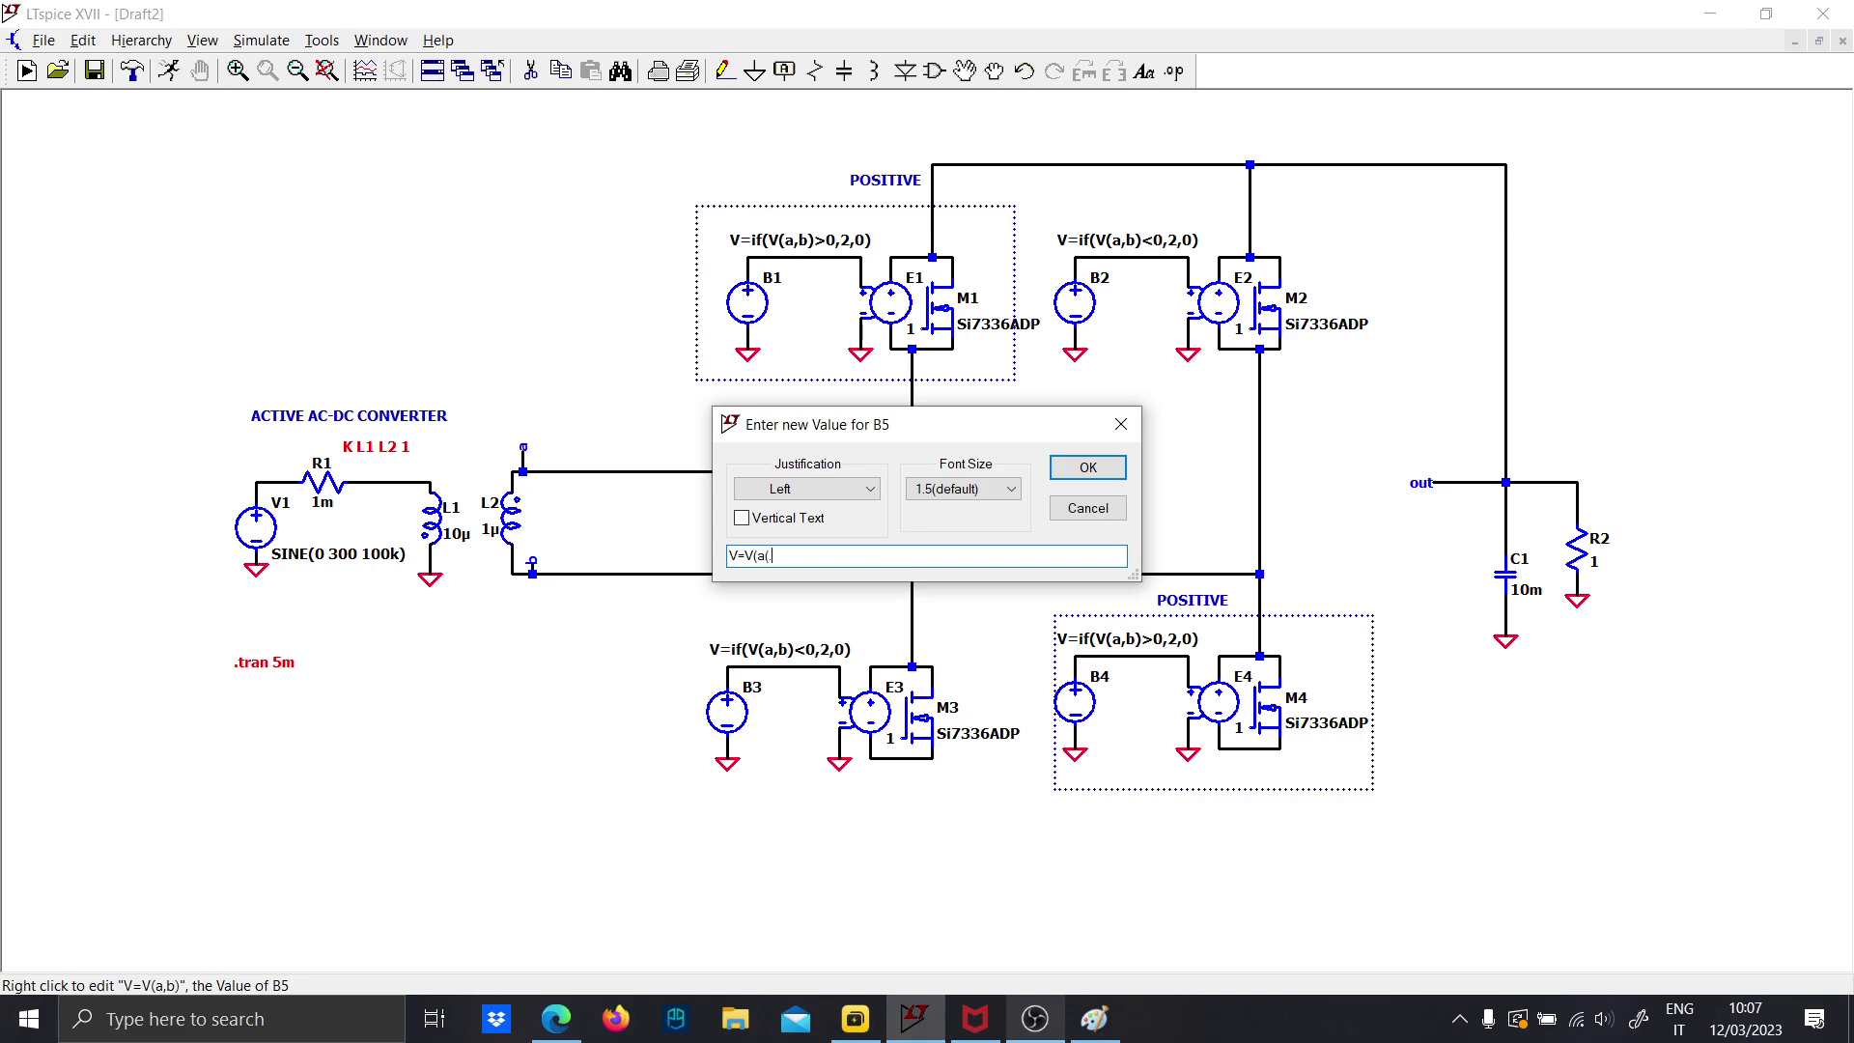
type("V=V(a)-V")
key("Caps_Lock")
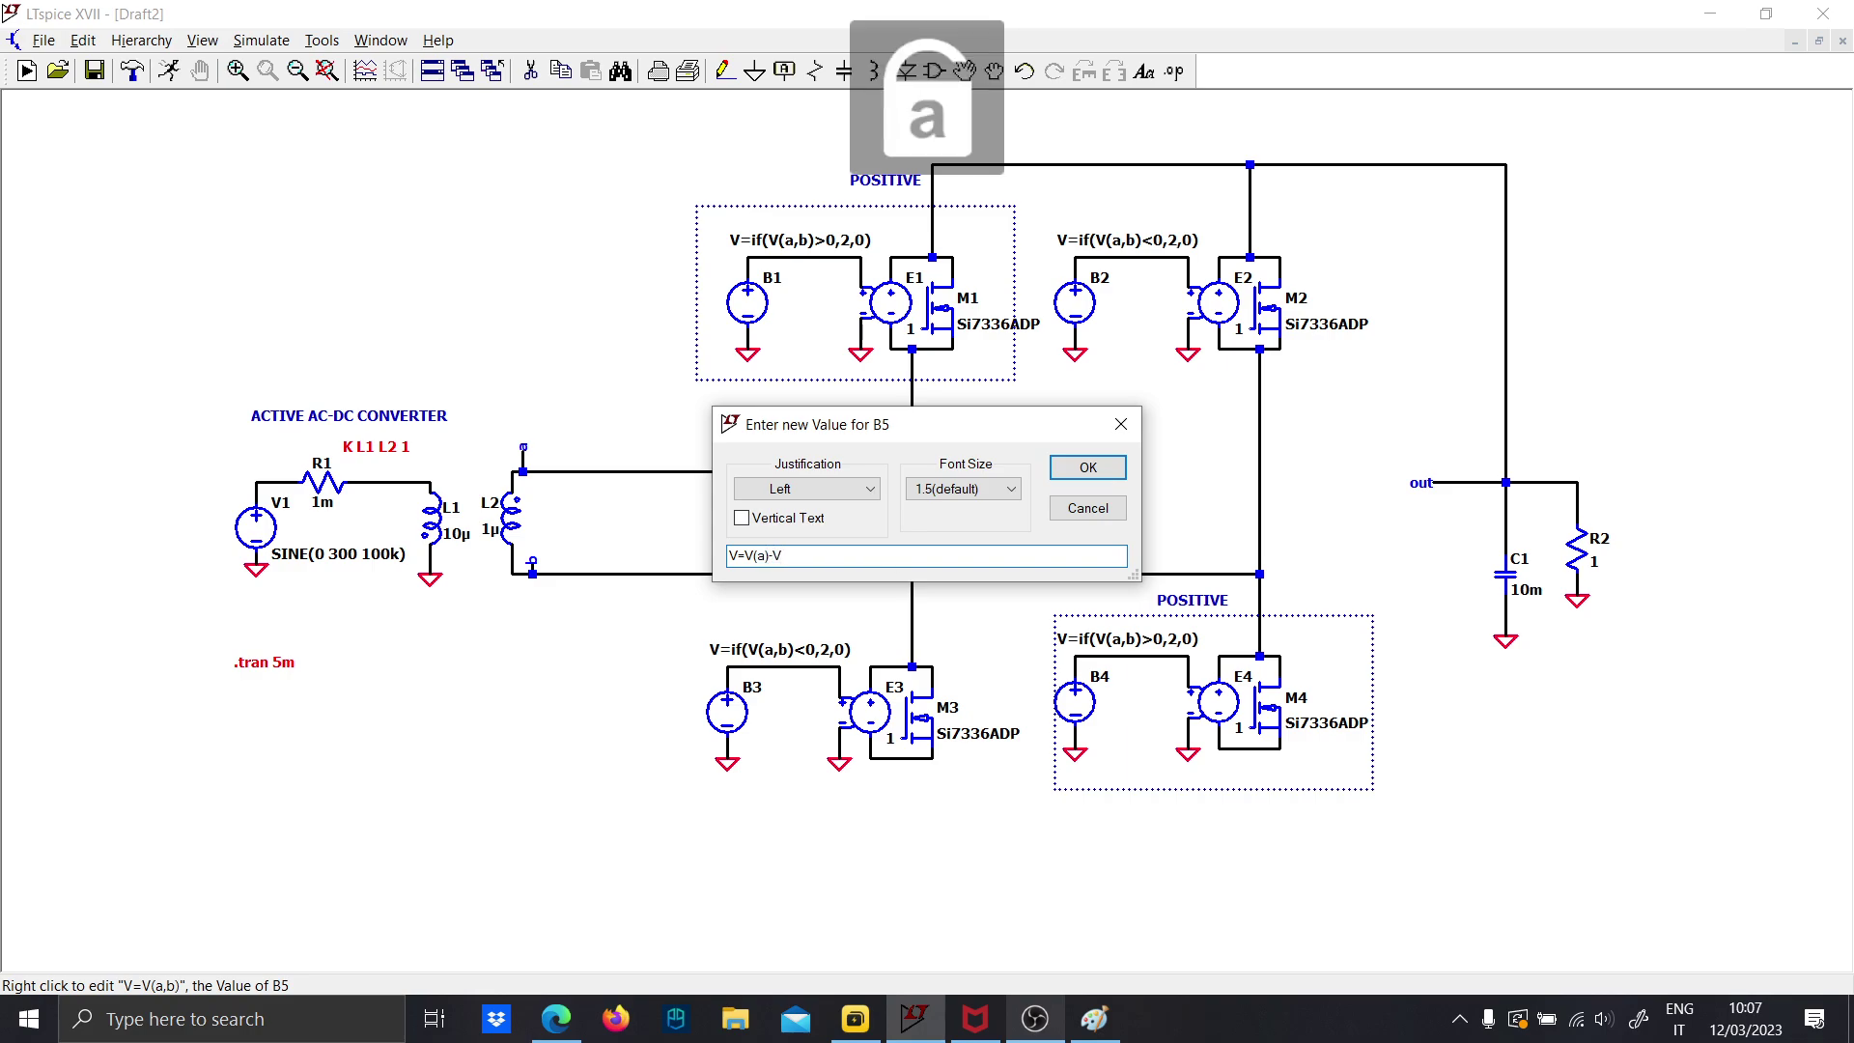
type("(b)")
key("Return")
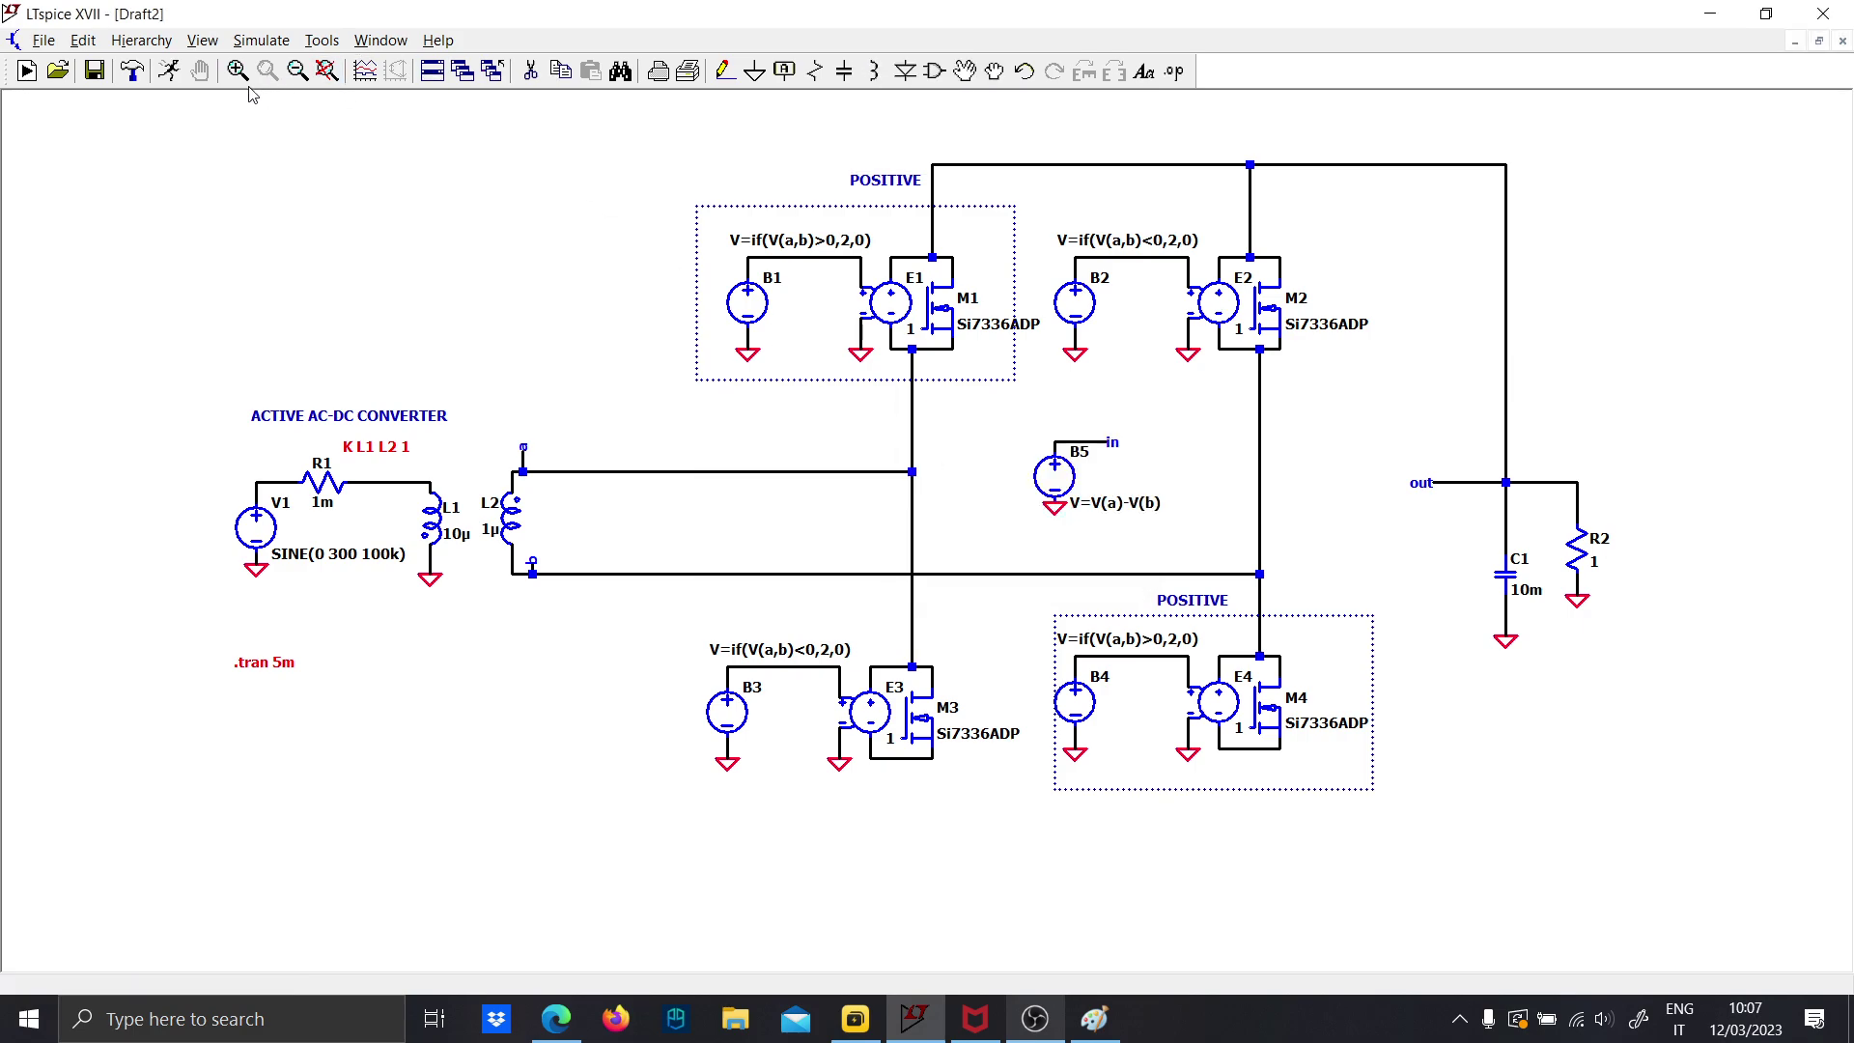
left_click(167, 74)
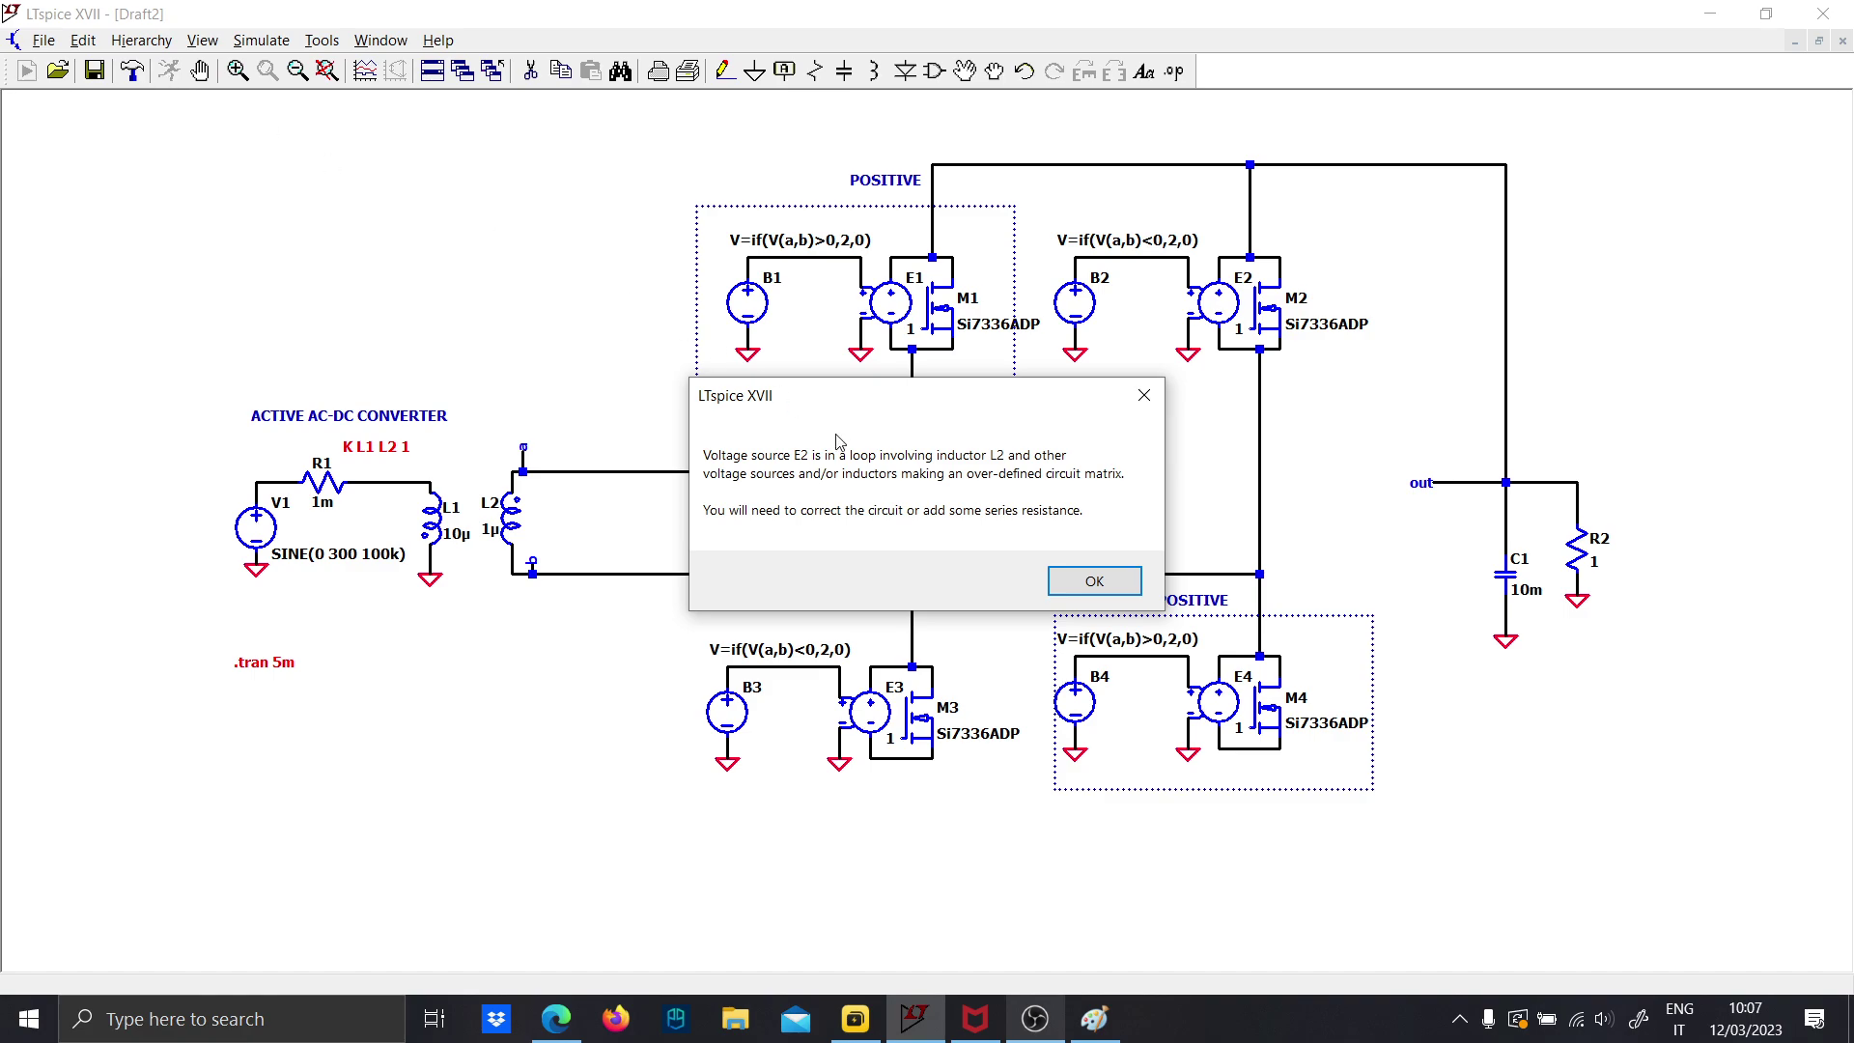
left_click(1050, 576)
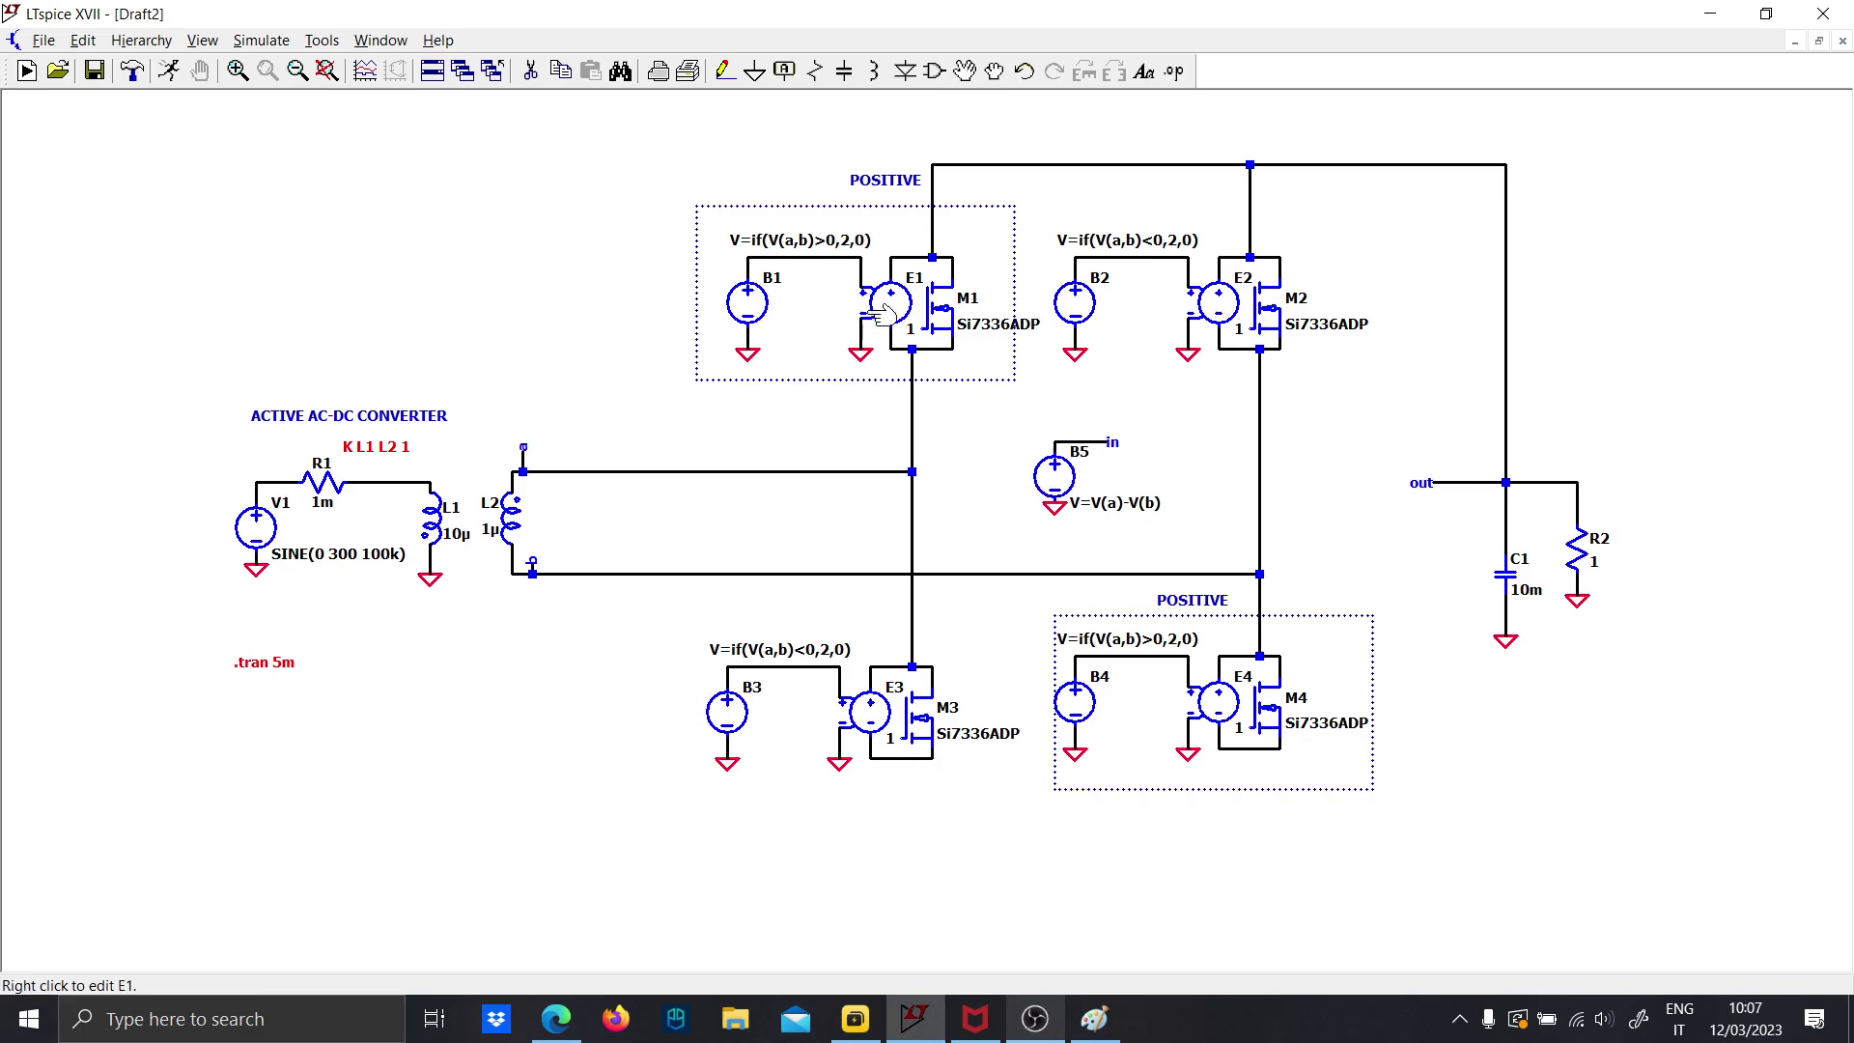
Rewire E1 and M1: M1's gate to E1's top pin, E1's bottom pin to M1's source
scroll(869, 312, "up", 3)
left_click_drag(955, 380, 866, 514)
key("F5")
left_click(934, 291)
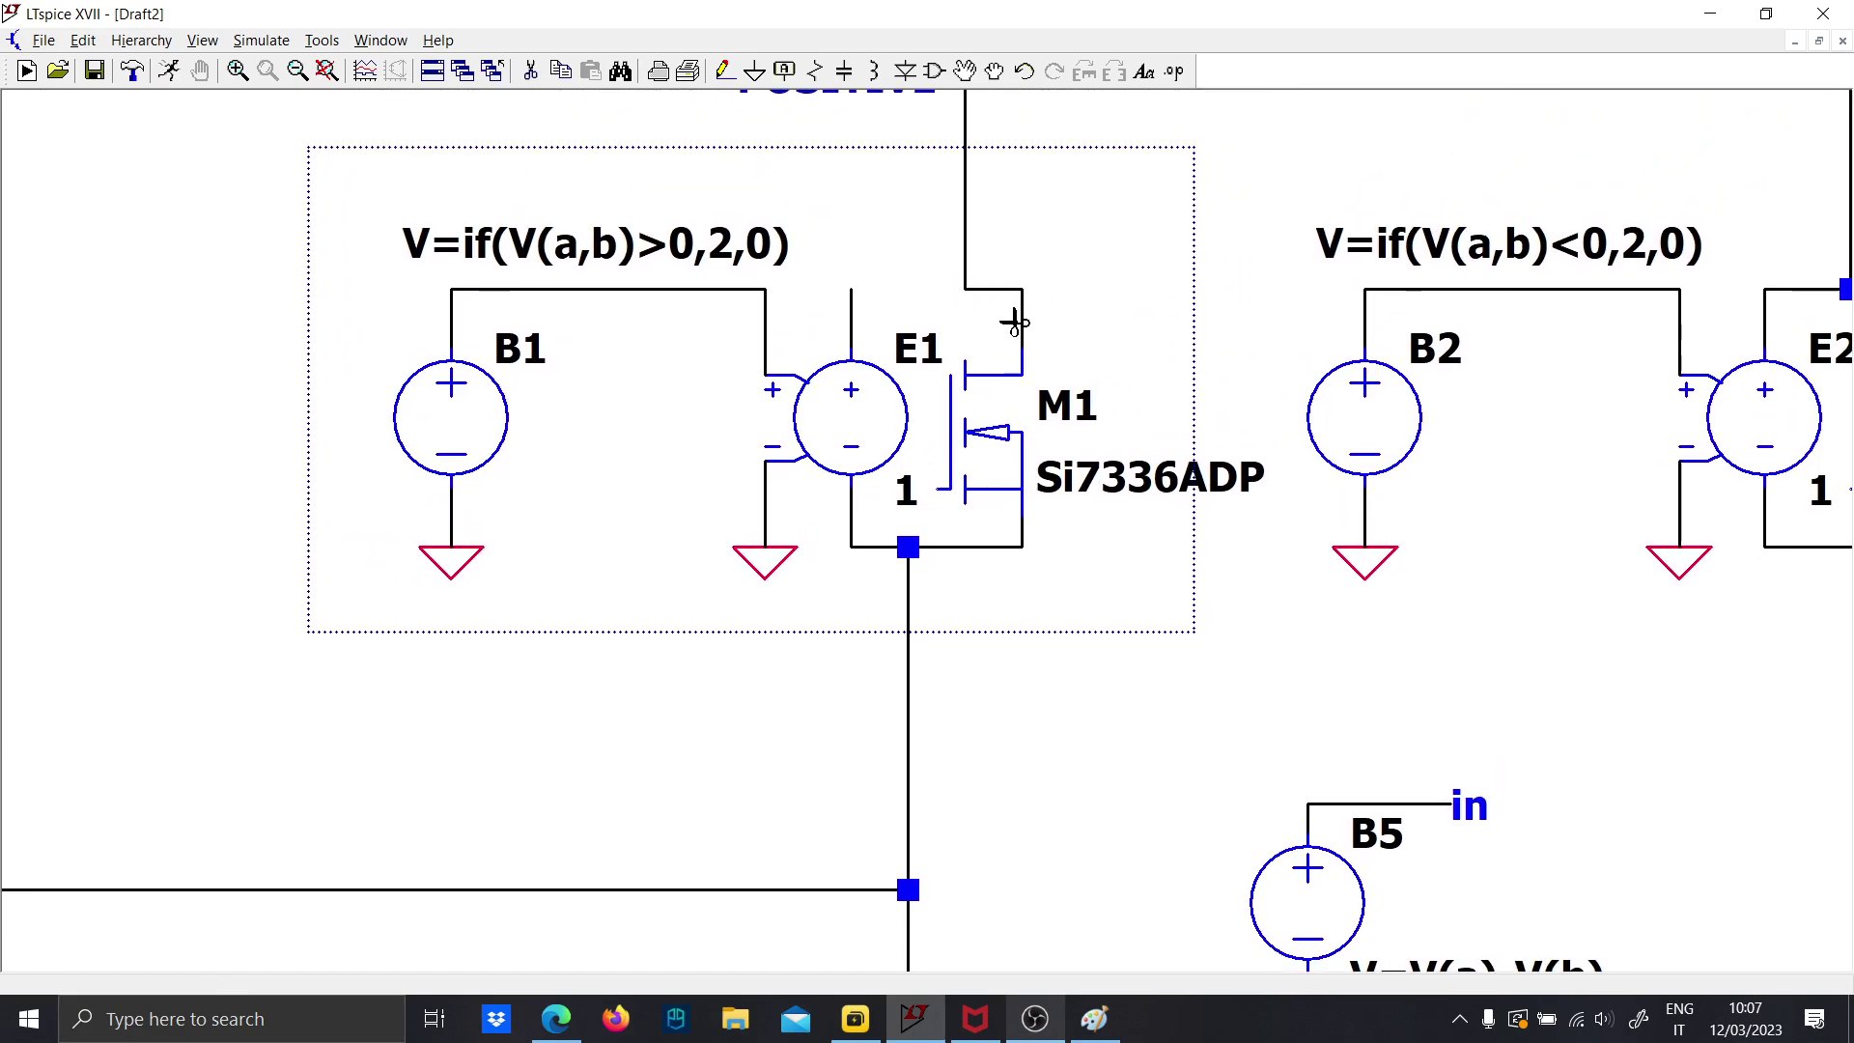
left_click(971, 547)
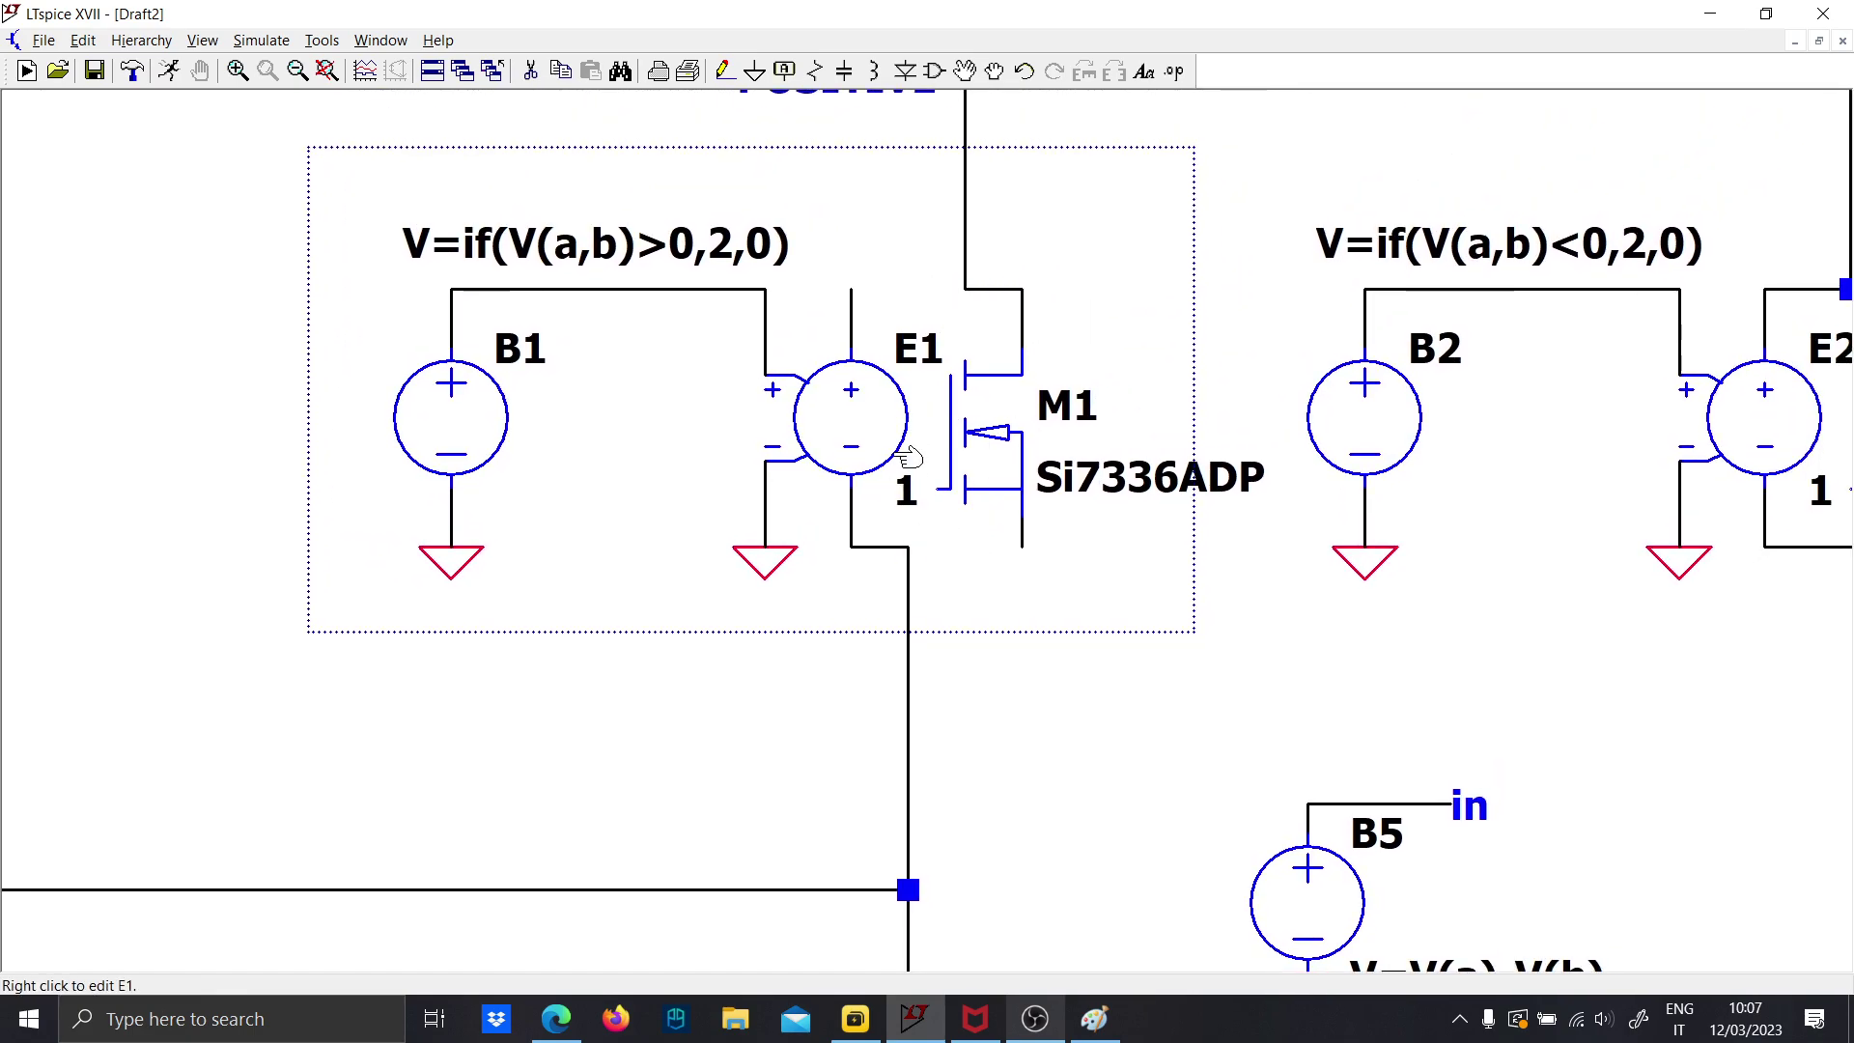
key("F3")
left_click(937, 490)
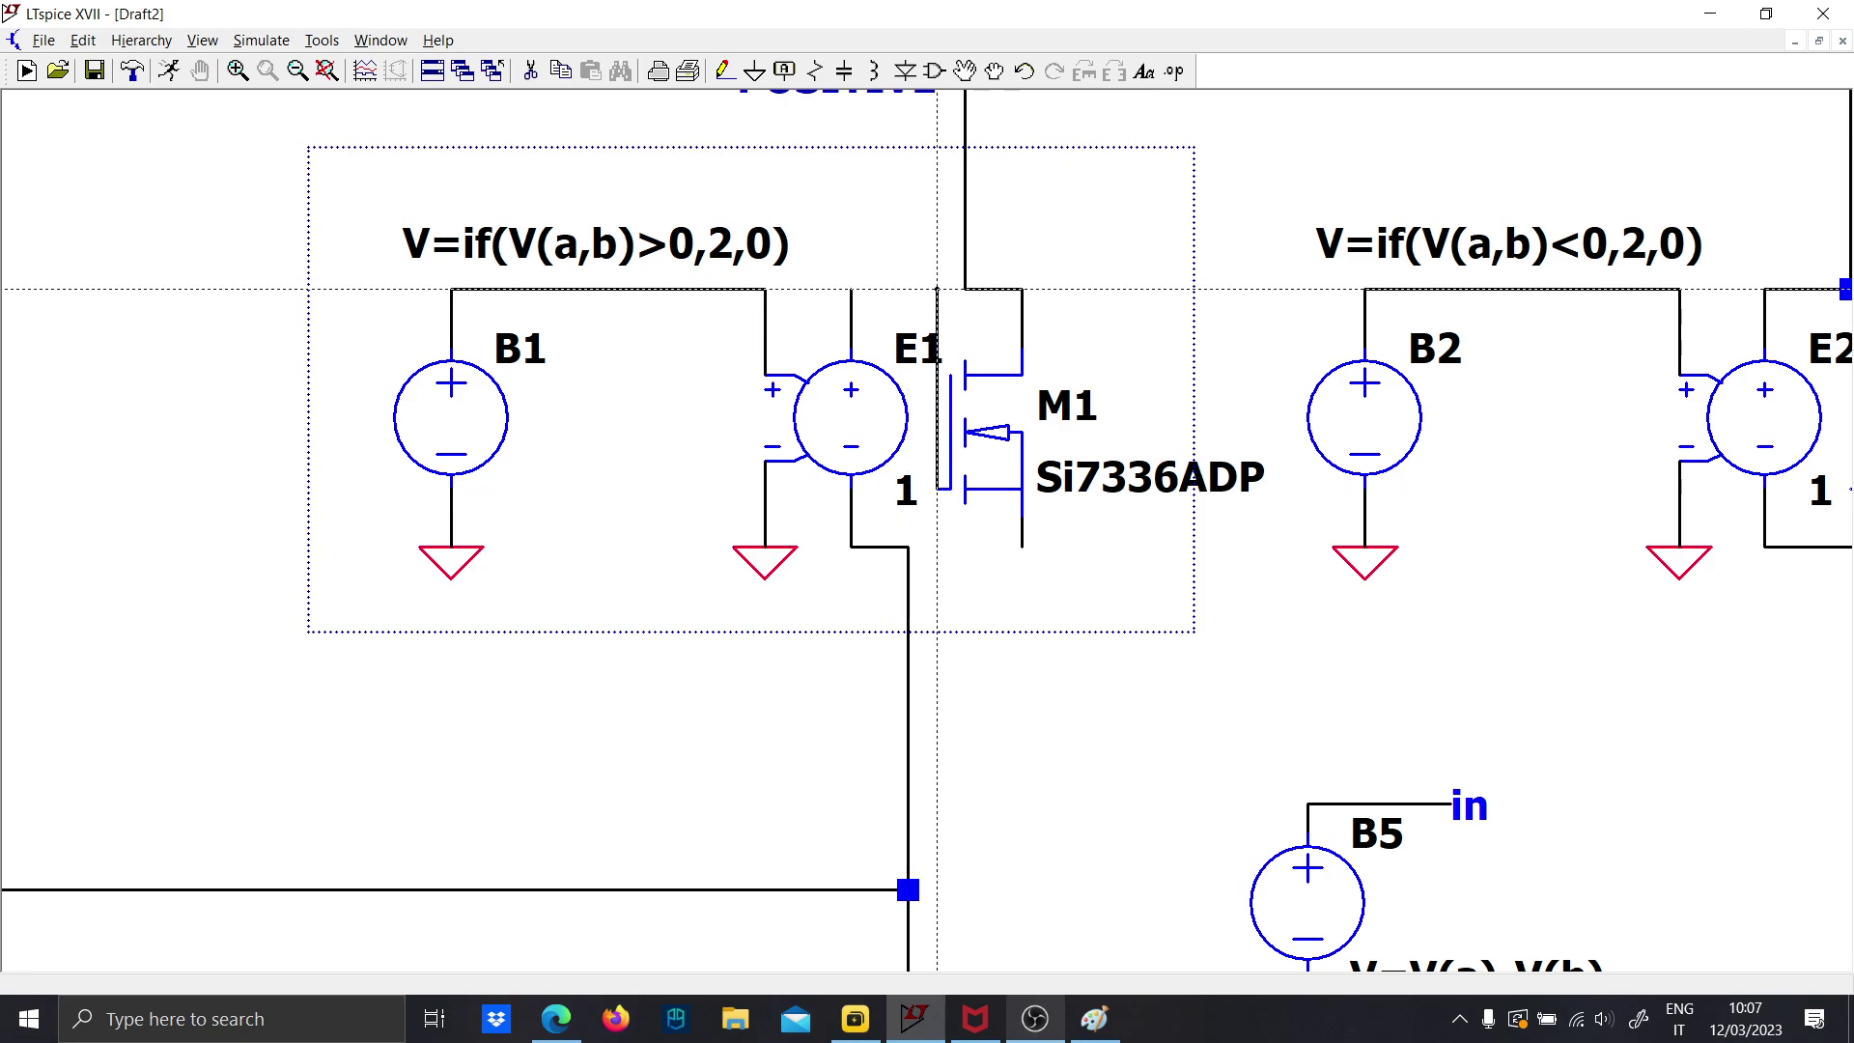
left_click(851, 288)
key("Escape")
key("F5")
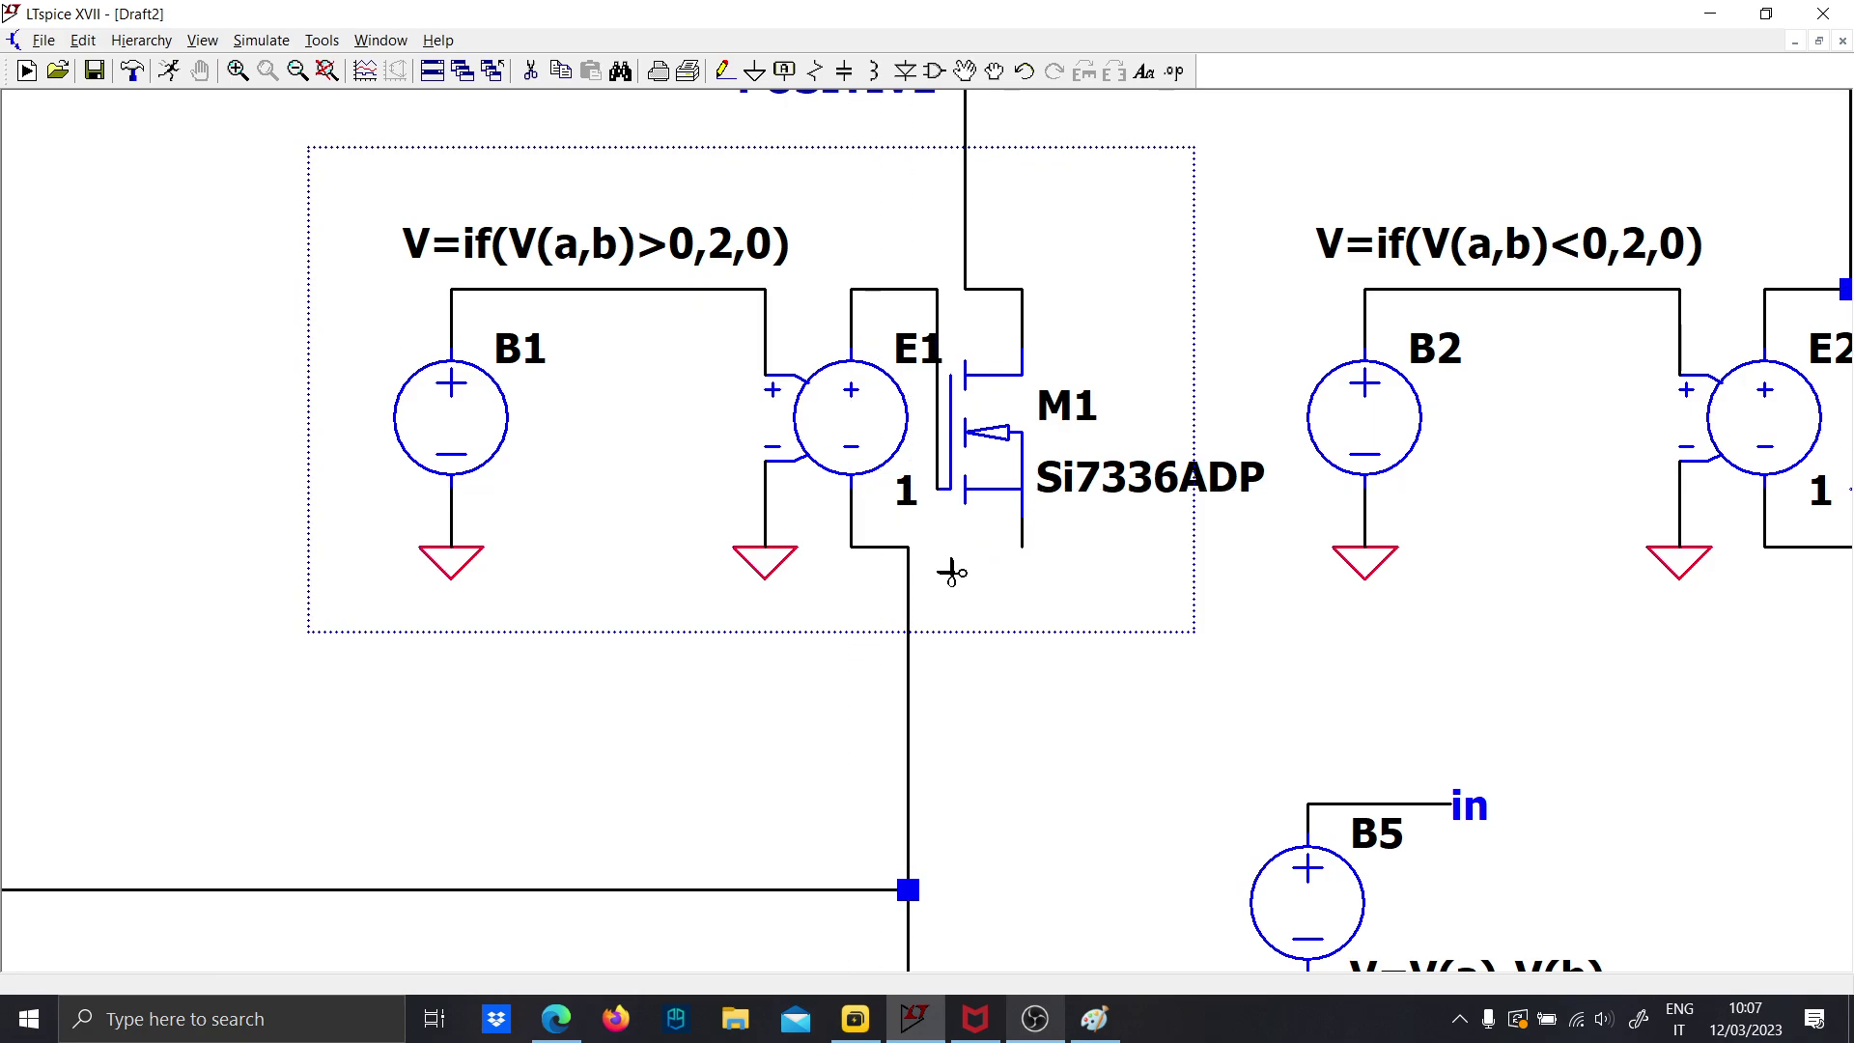
left_click(908, 580)
key("F3")
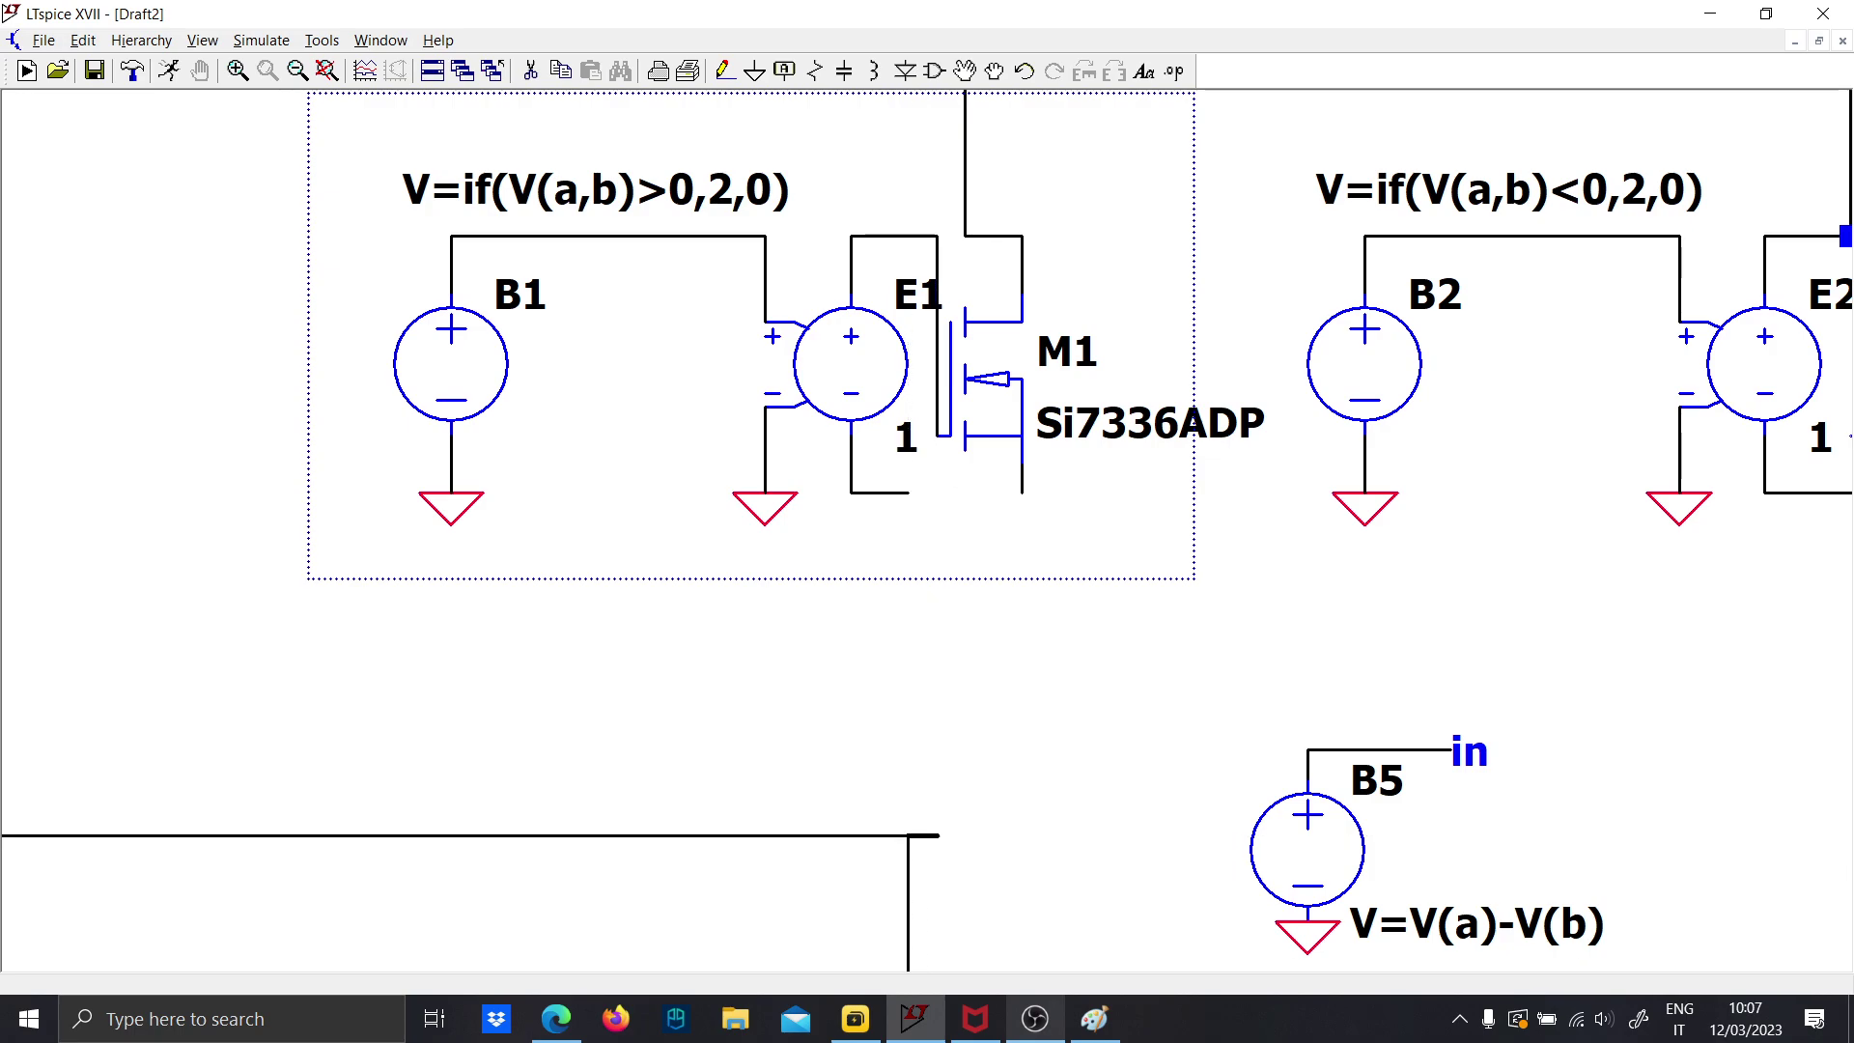
left_click(908, 836)
left_click(1021, 492)
key("F5")
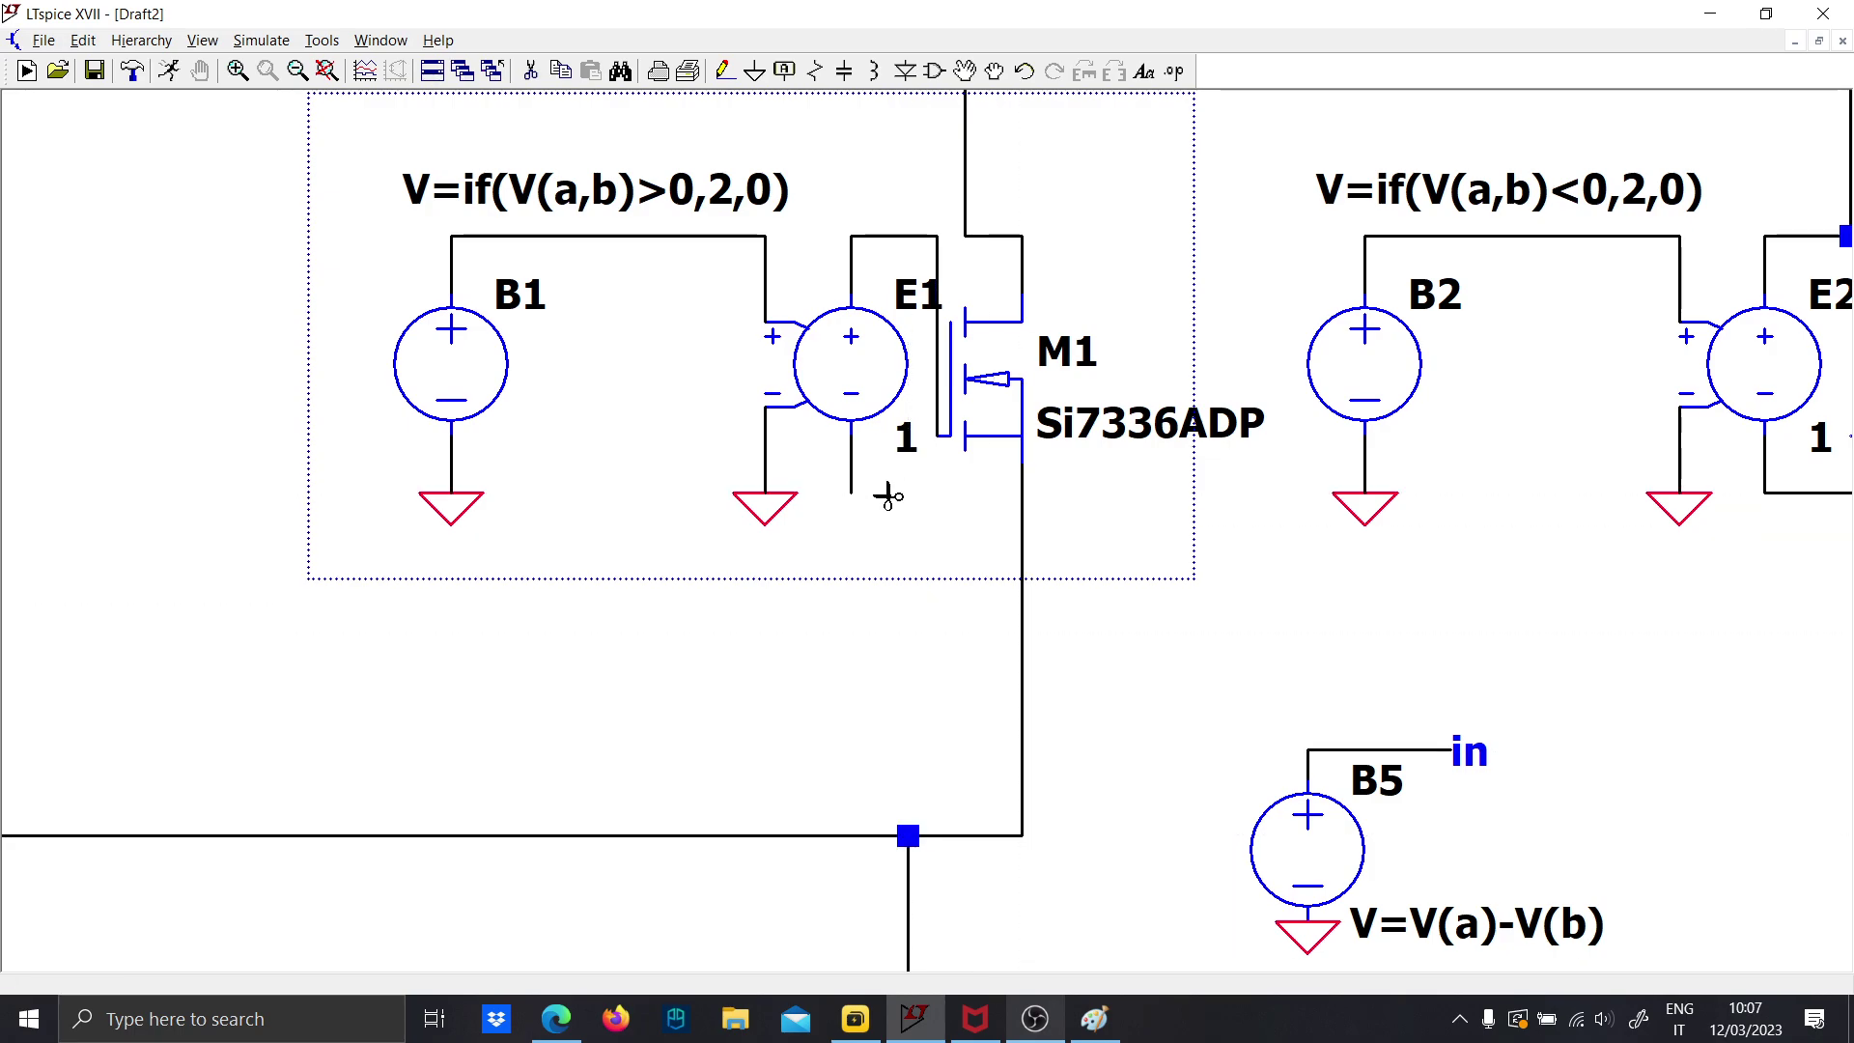
key("F3")
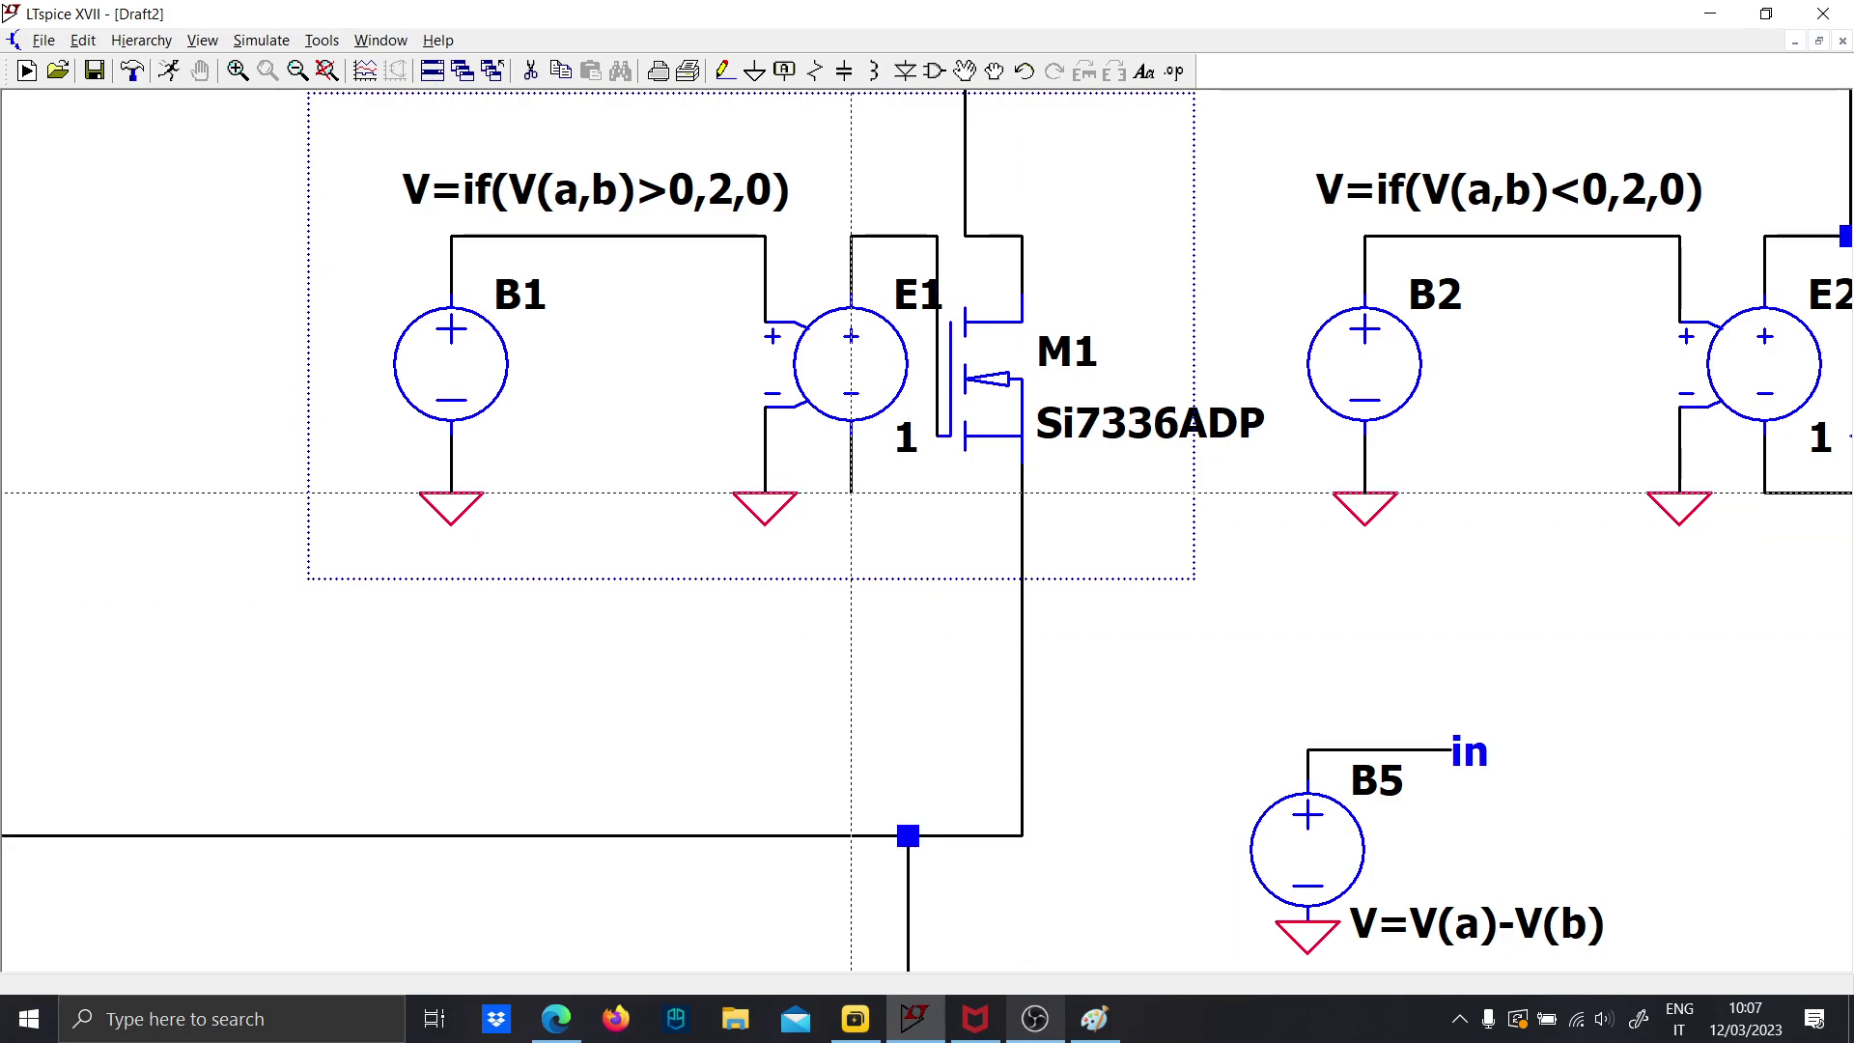
left_click(852, 493)
left_click(1022, 549)
right_click(1084, 567)
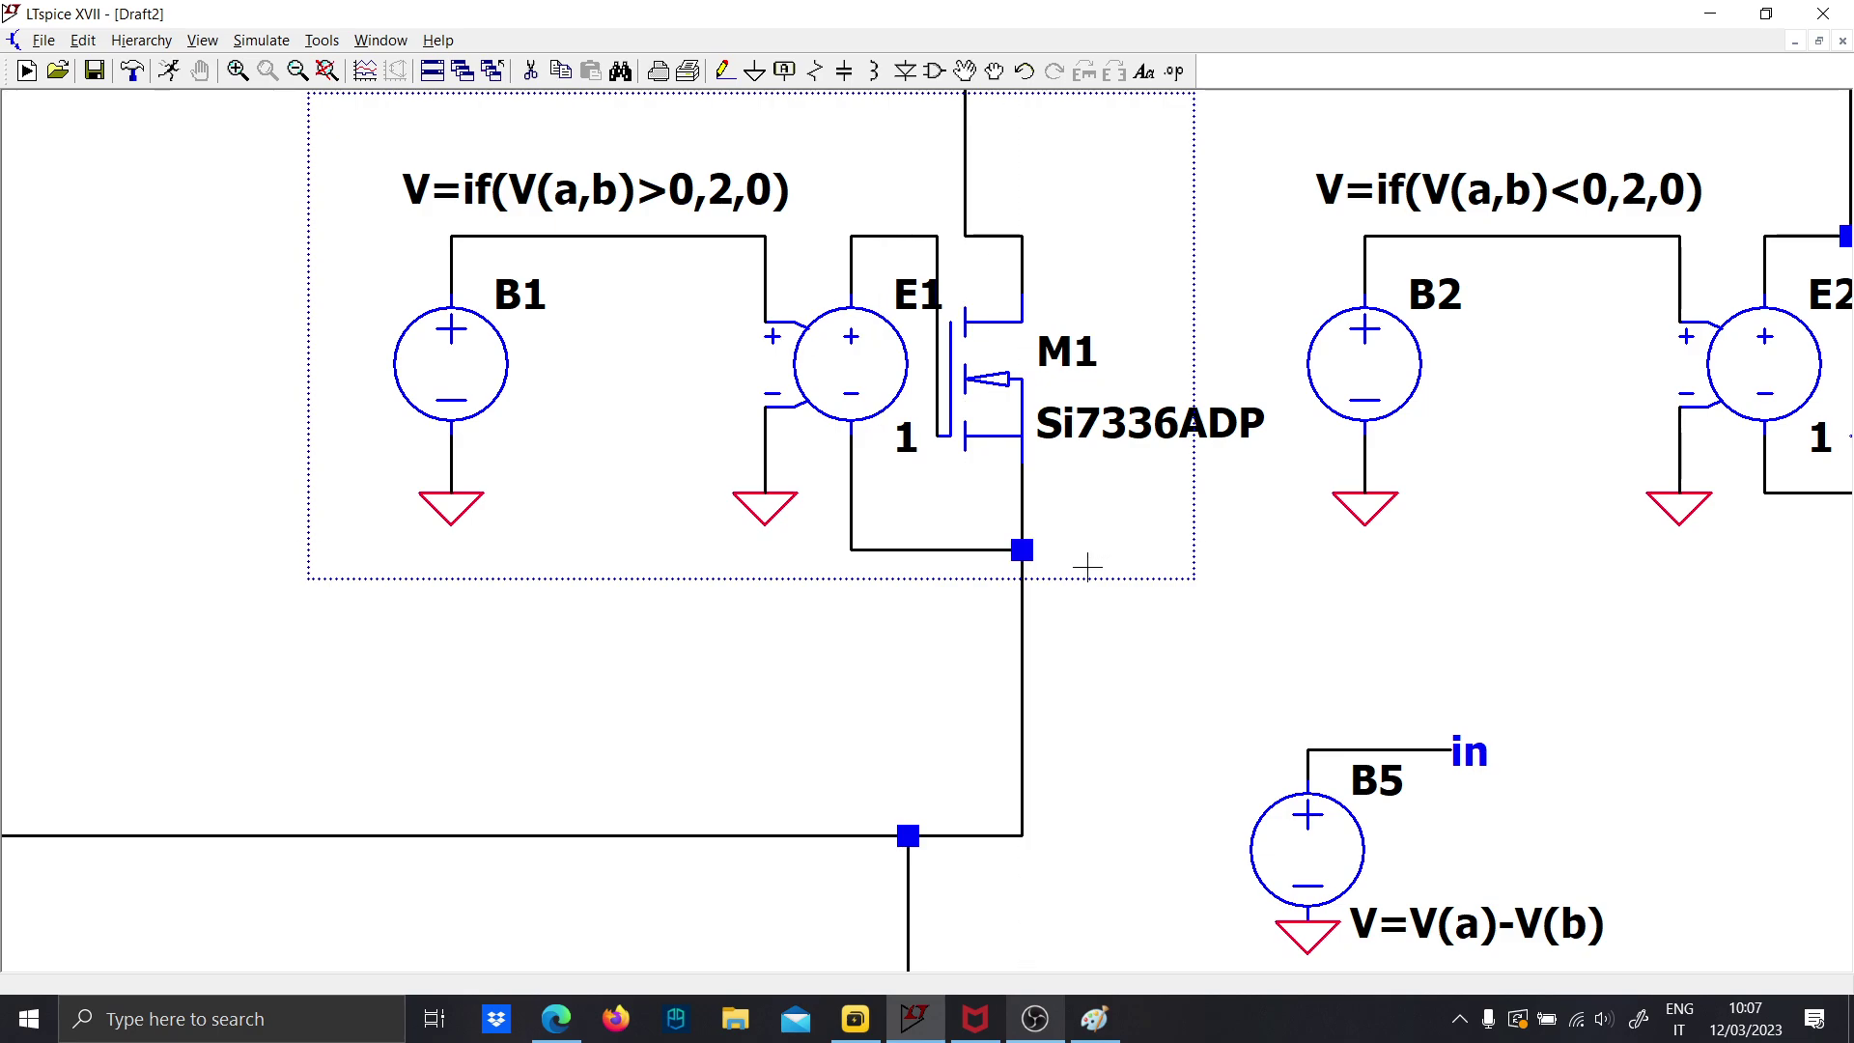
Remove E2's old top and bottom wires and connect M2's gate to E2's top wire
scroll(1085, 567, "down", 2)
left_click_drag(1272, 593, 1145, 595)
key("F5")
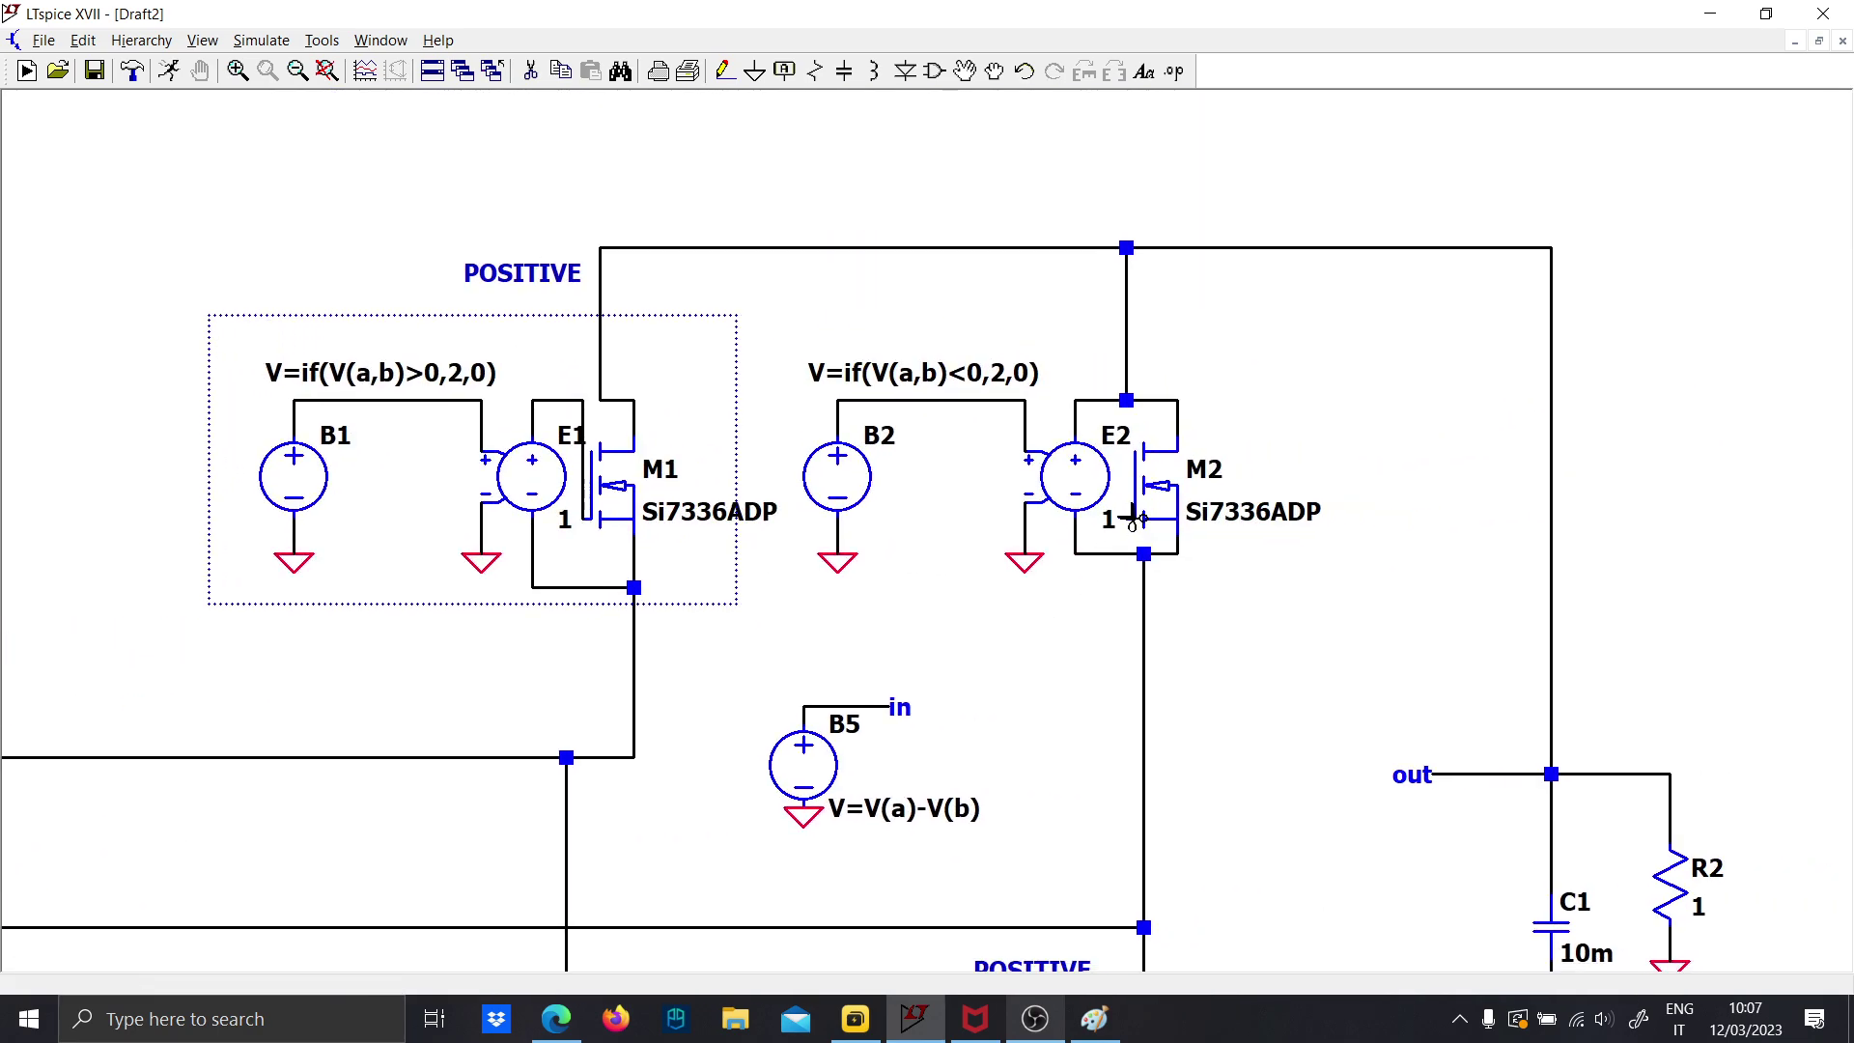
scroll(1126, 413, "up", 3)
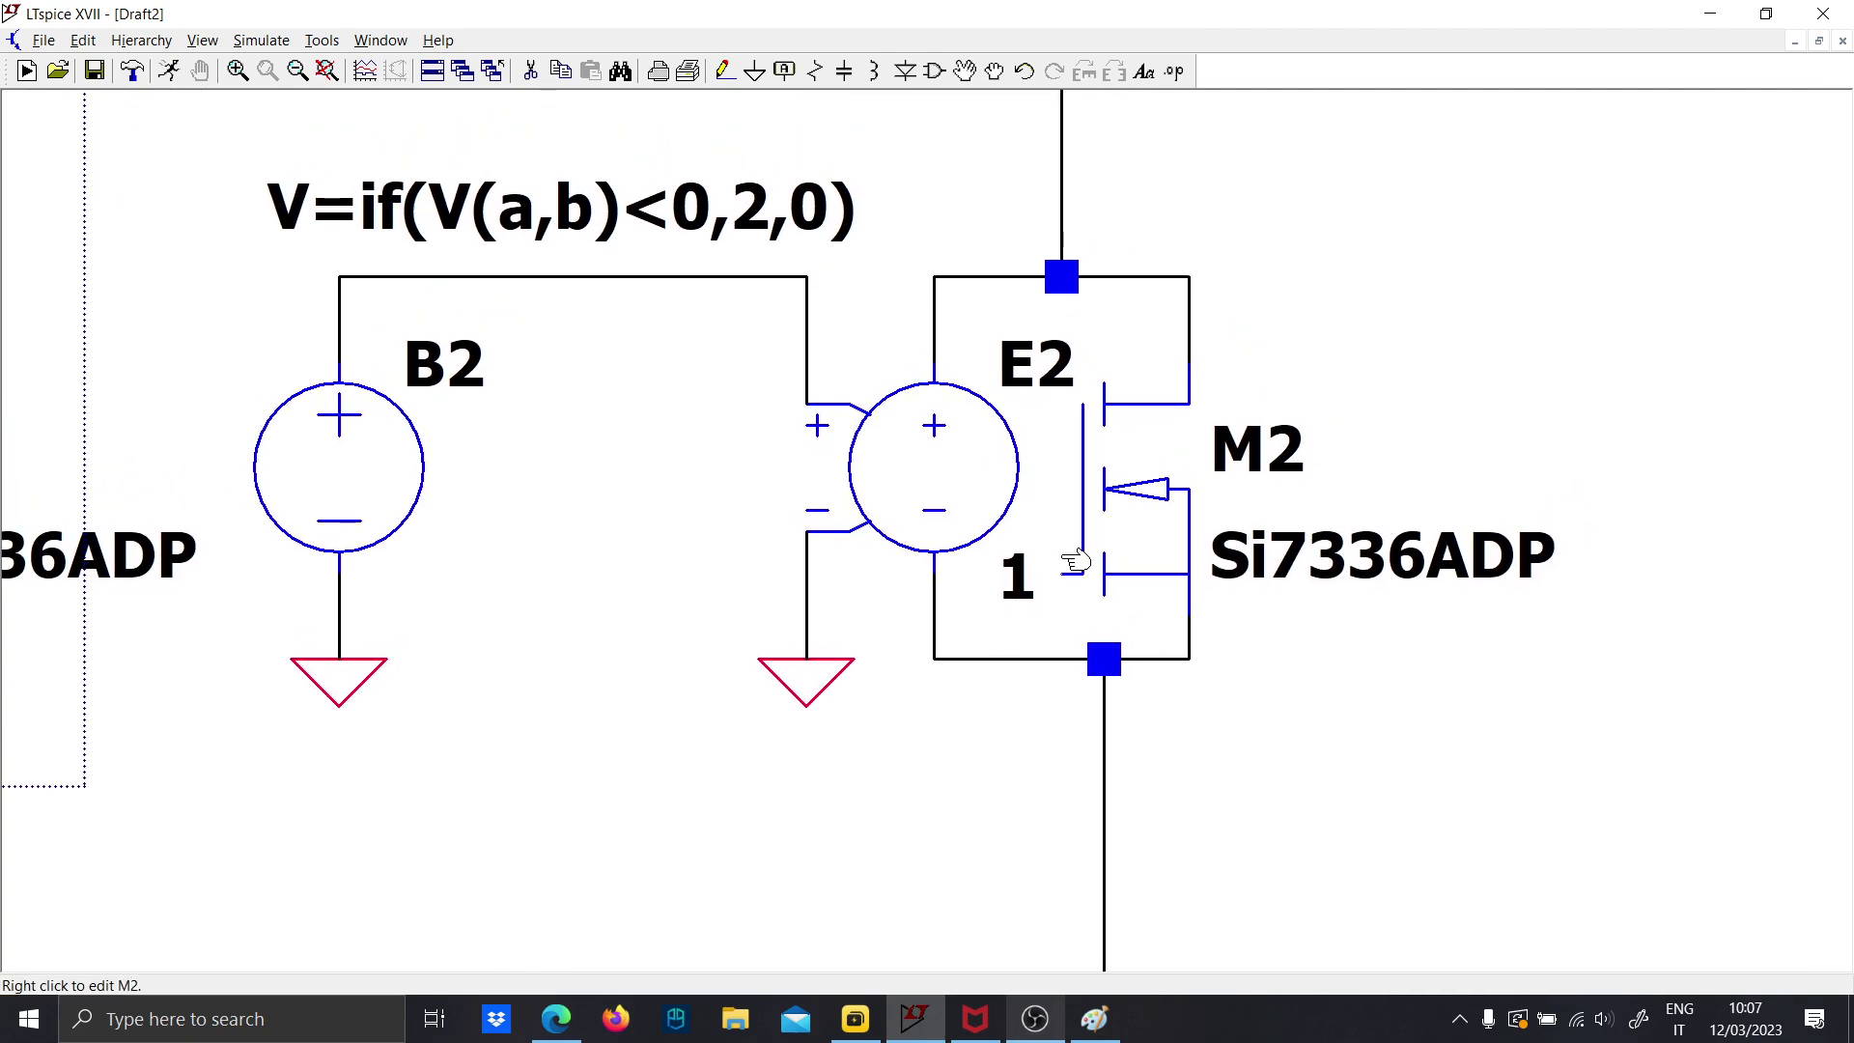
left_click(1072, 279)
left_click(1061, 272)
left_click(1056, 277)
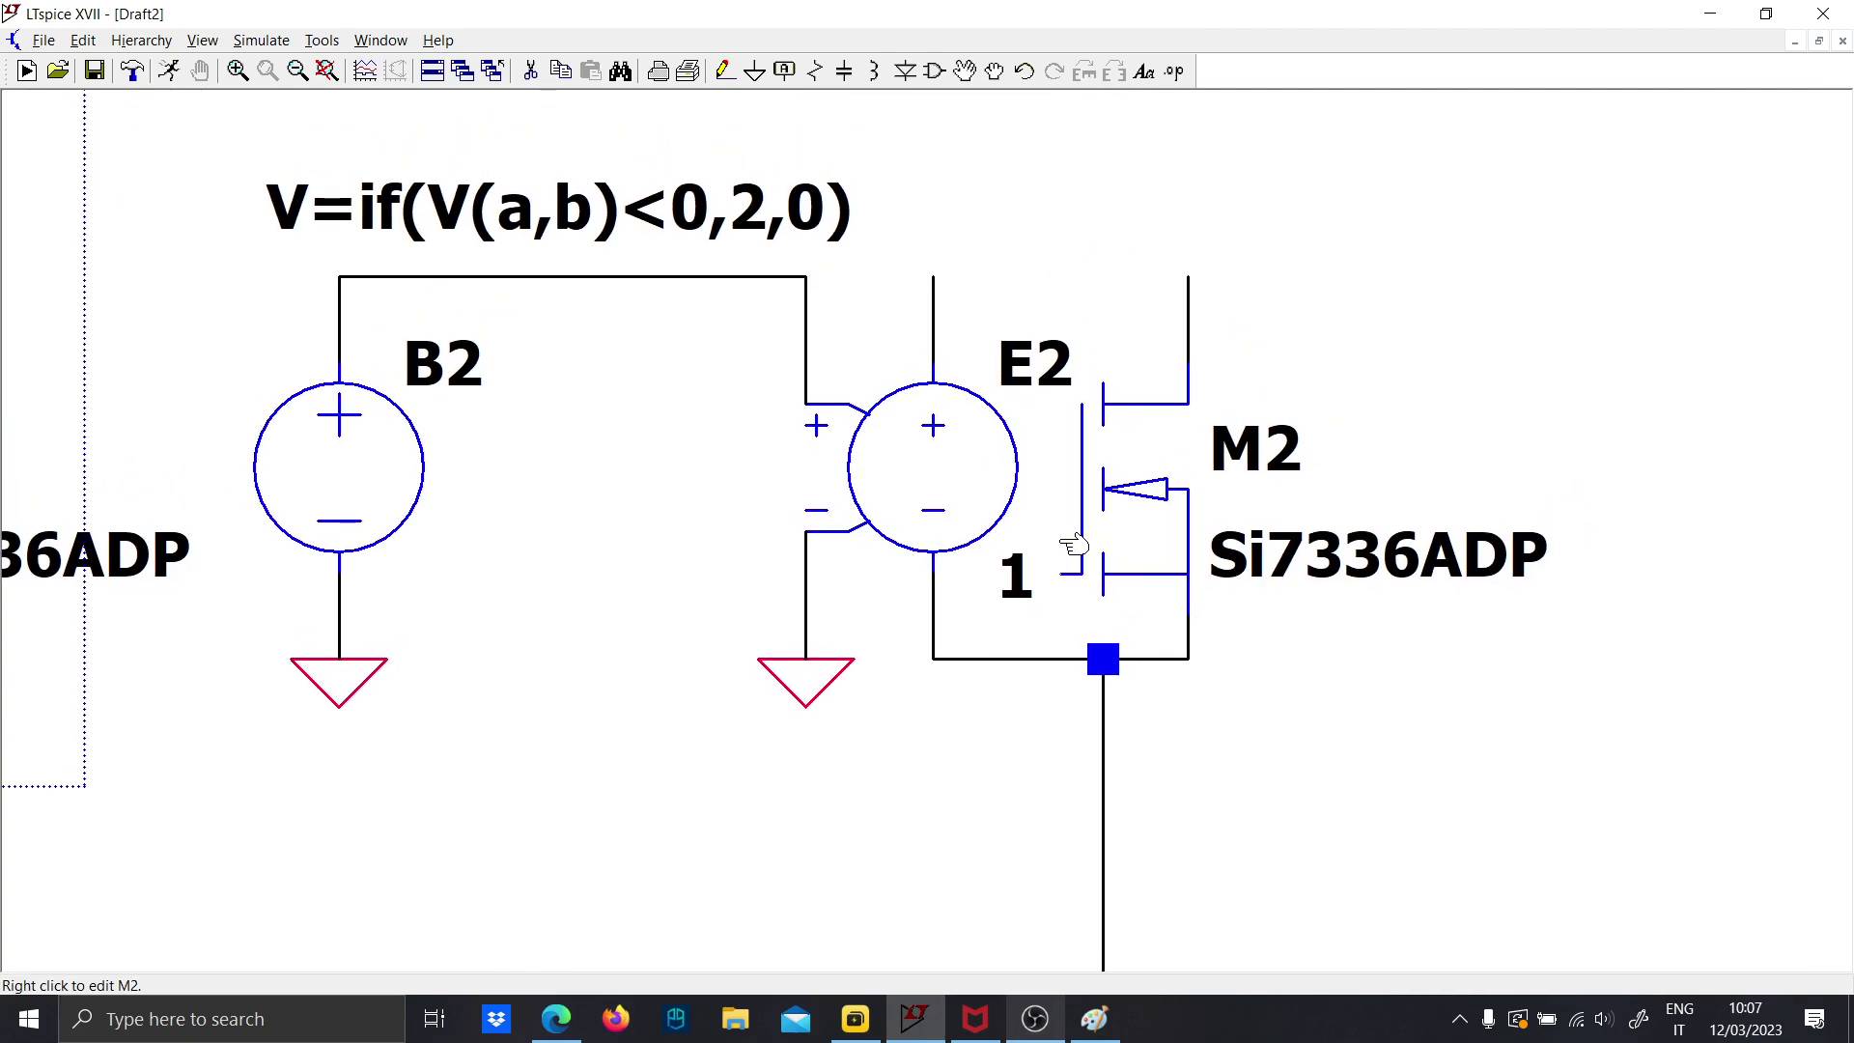
key("F3")
key("F5")
left_click(1094, 660)
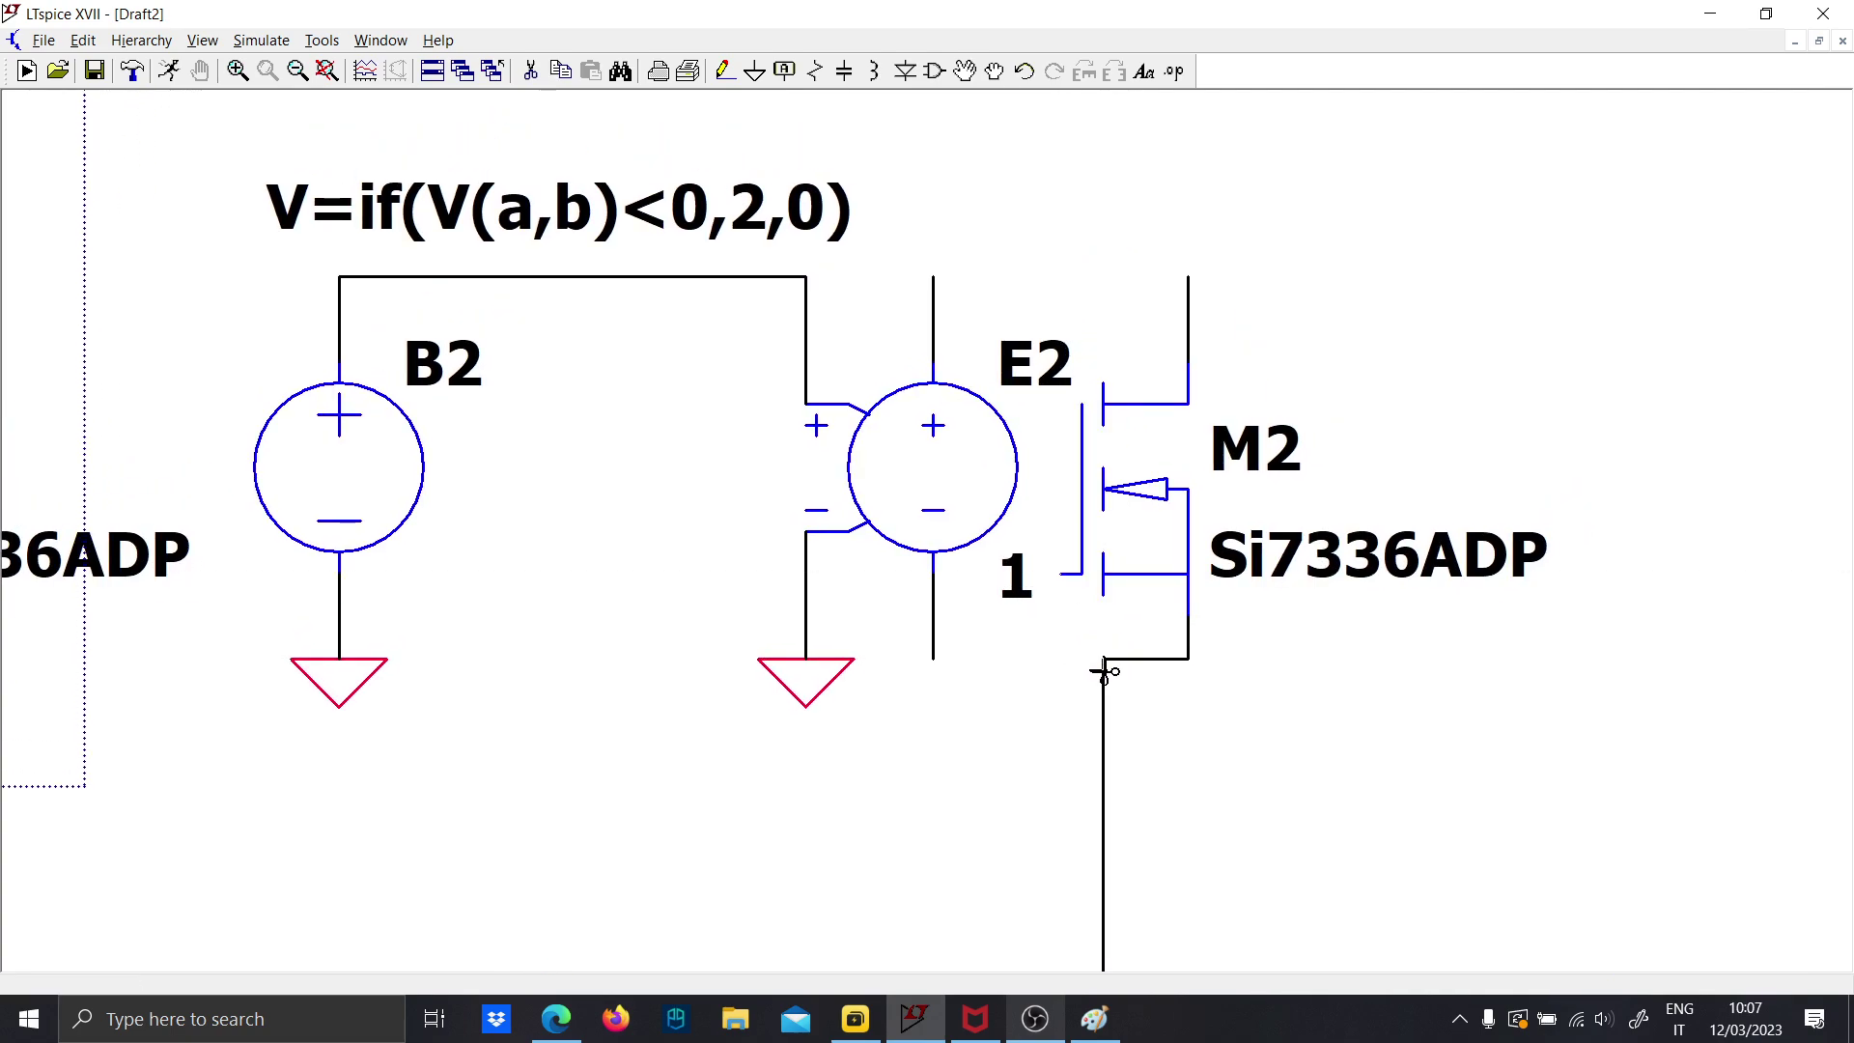
left_click(1104, 671)
key("F3")
left_click(1060, 573)
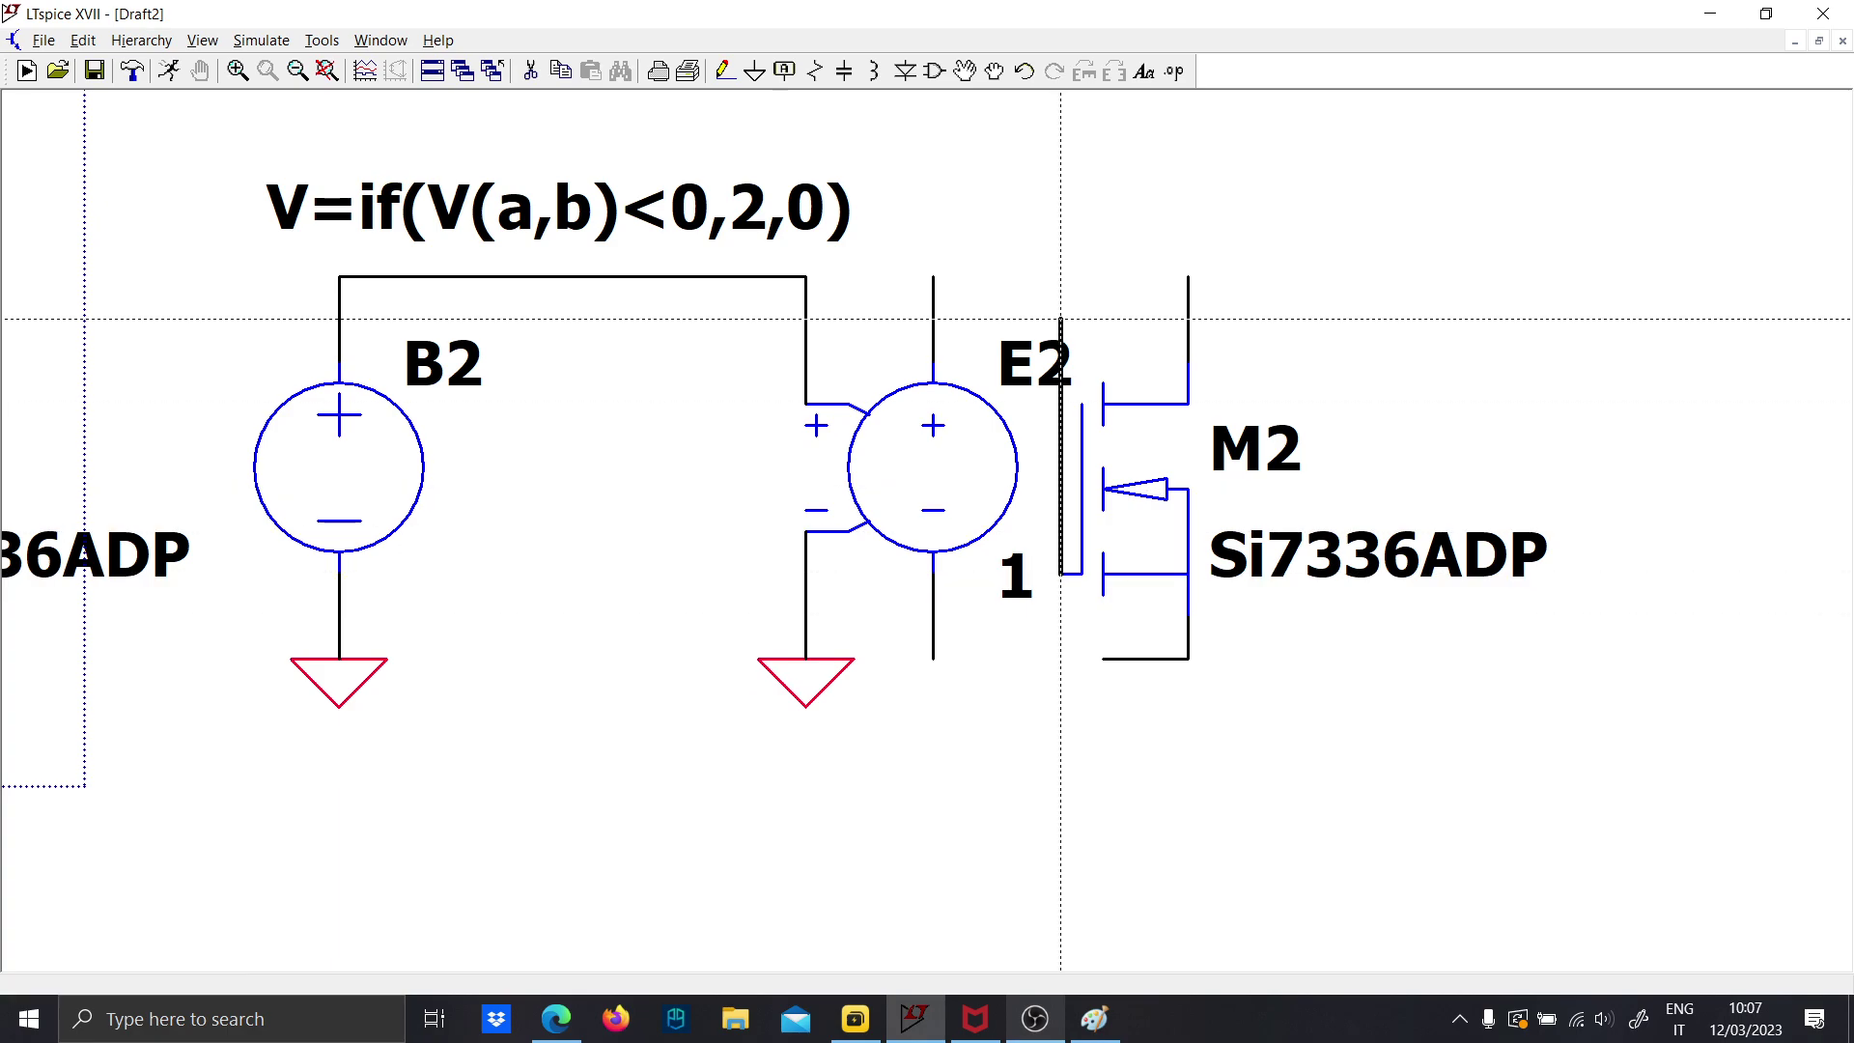
left_click(933, 276)
Wire M2's source down to the lower wire and its drain up to the top wire
scroll(1067, 647, "down", 5)
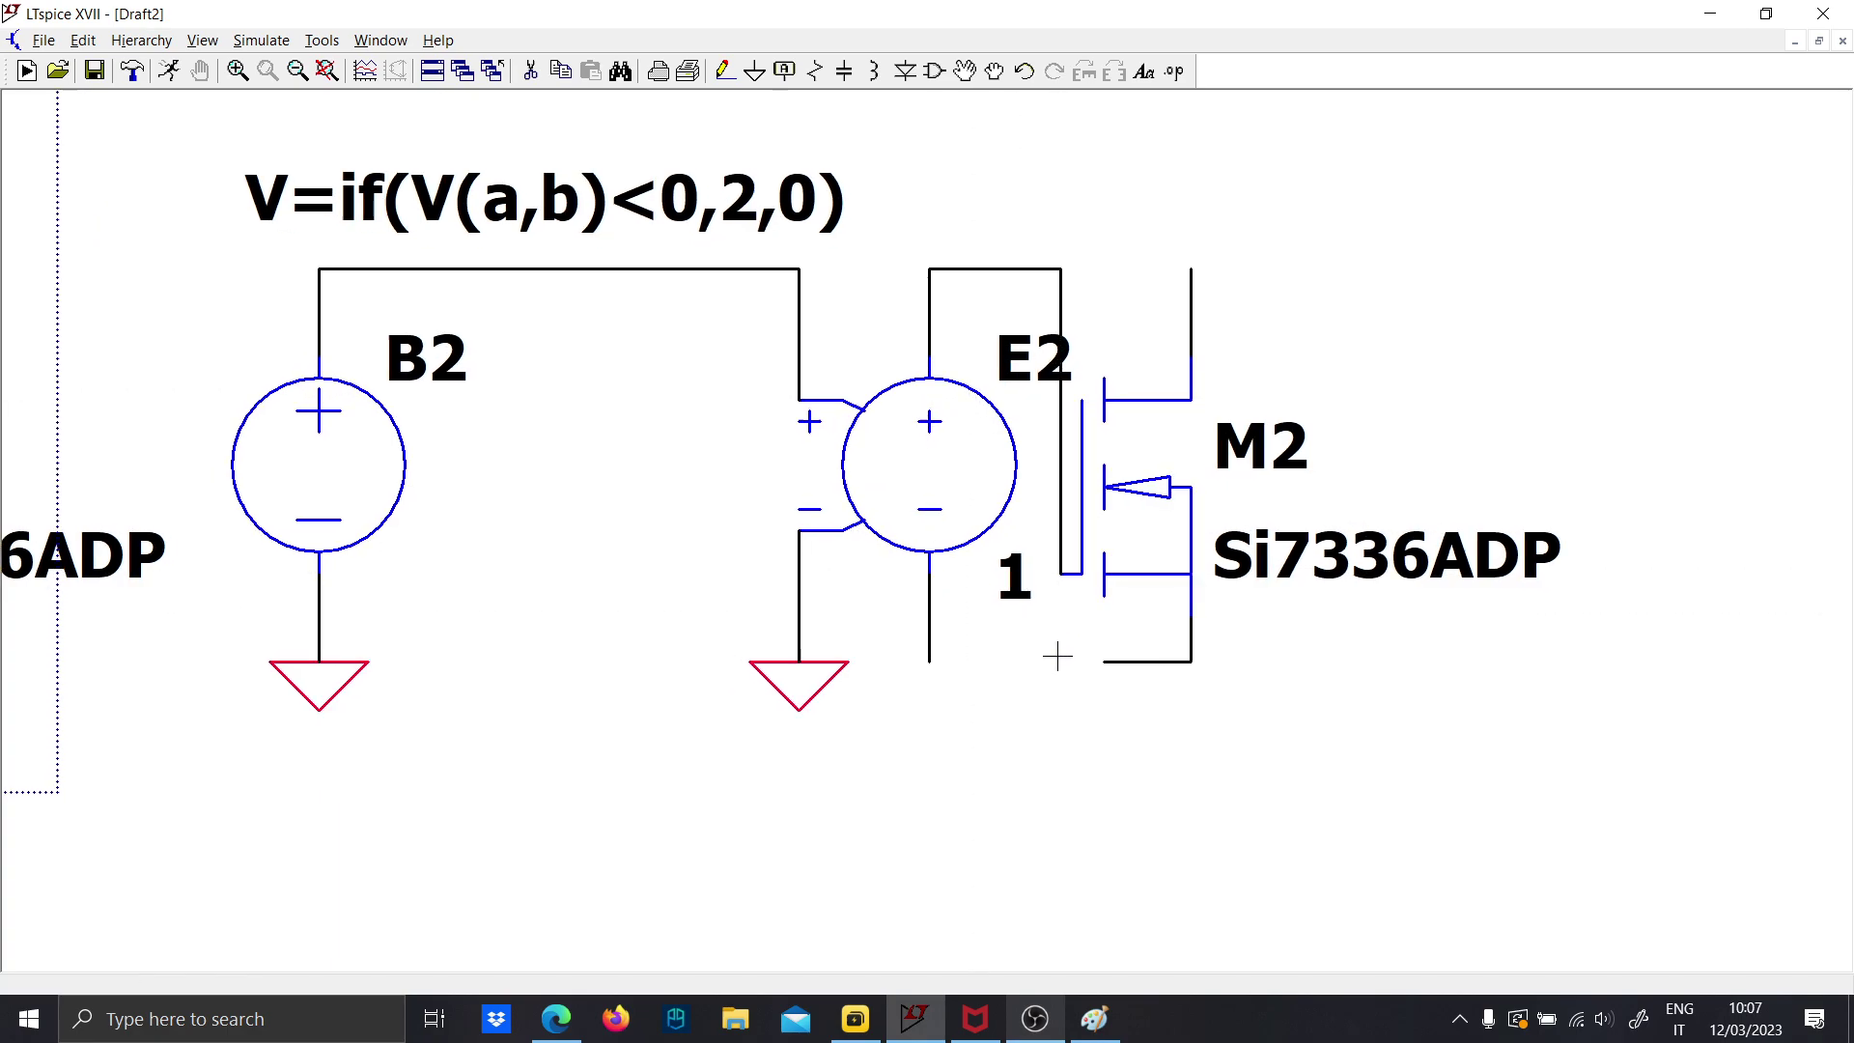
scroll(1063, 589, "up", 1)
key("F3")
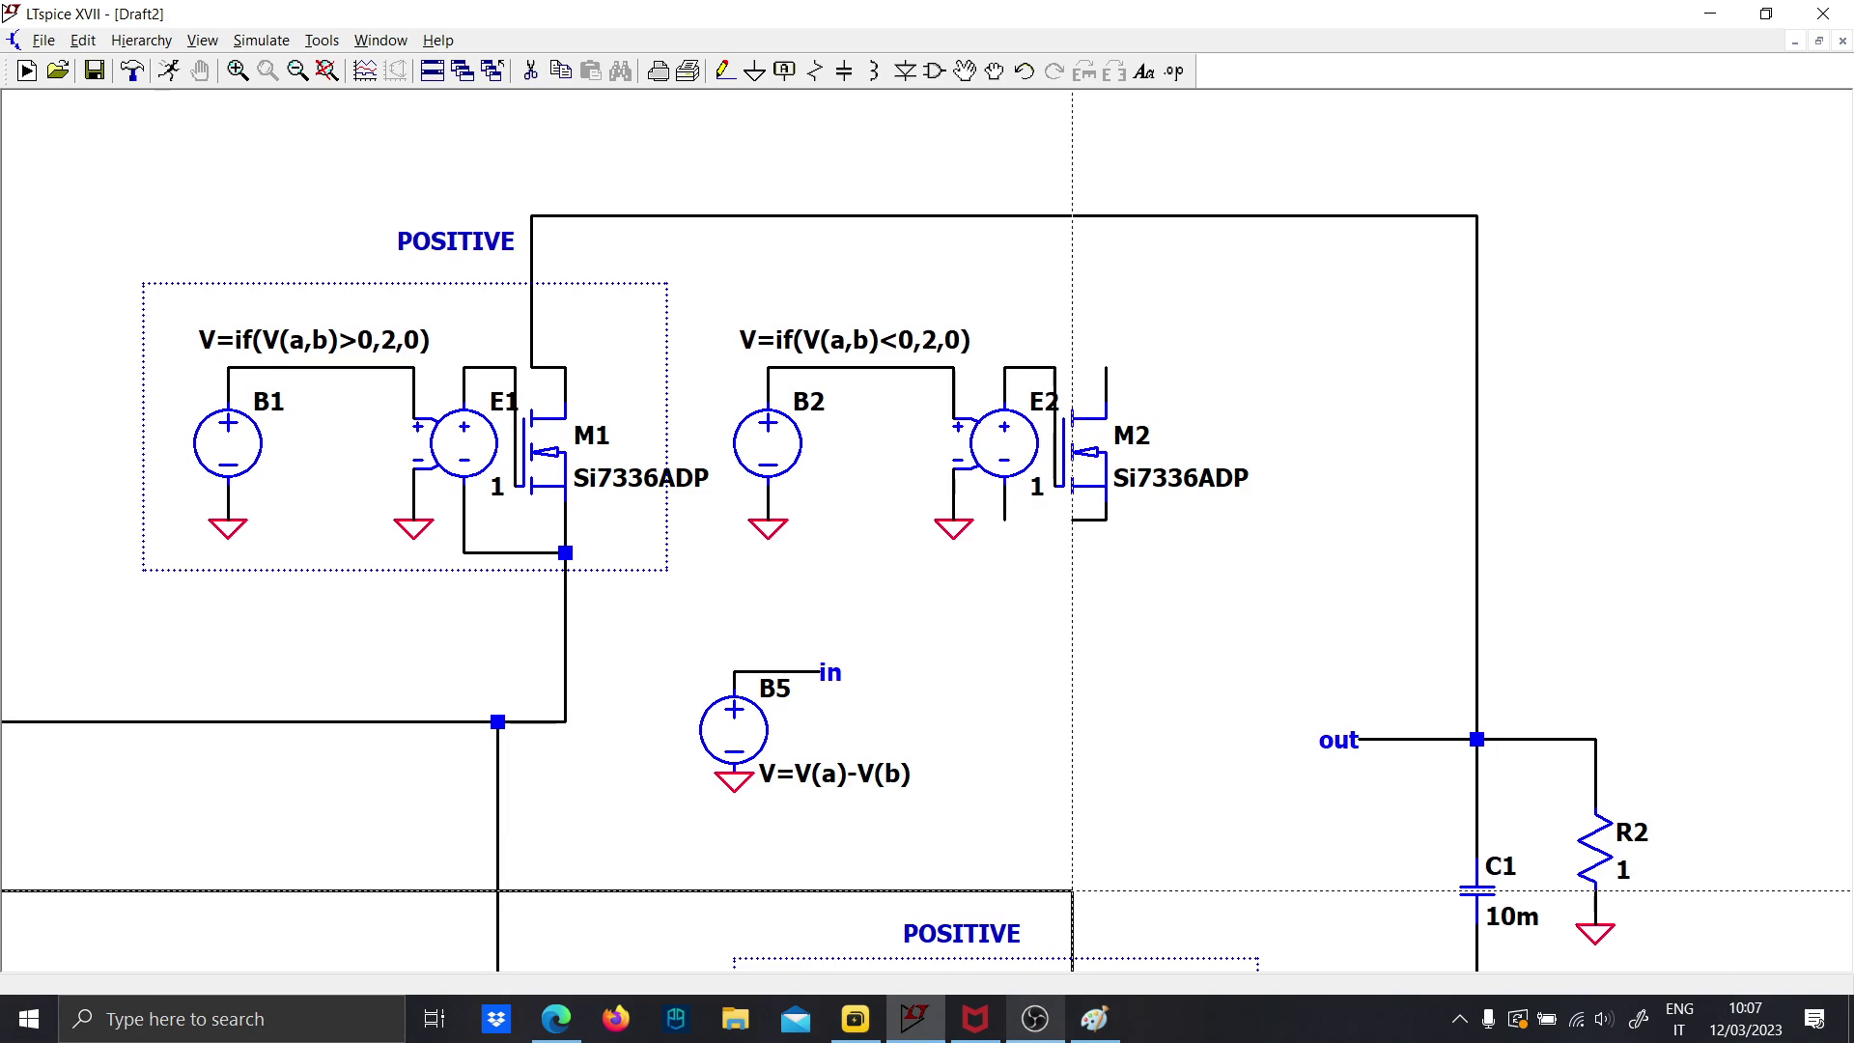
left_click(1072, 890)
left_click(1072, 519)
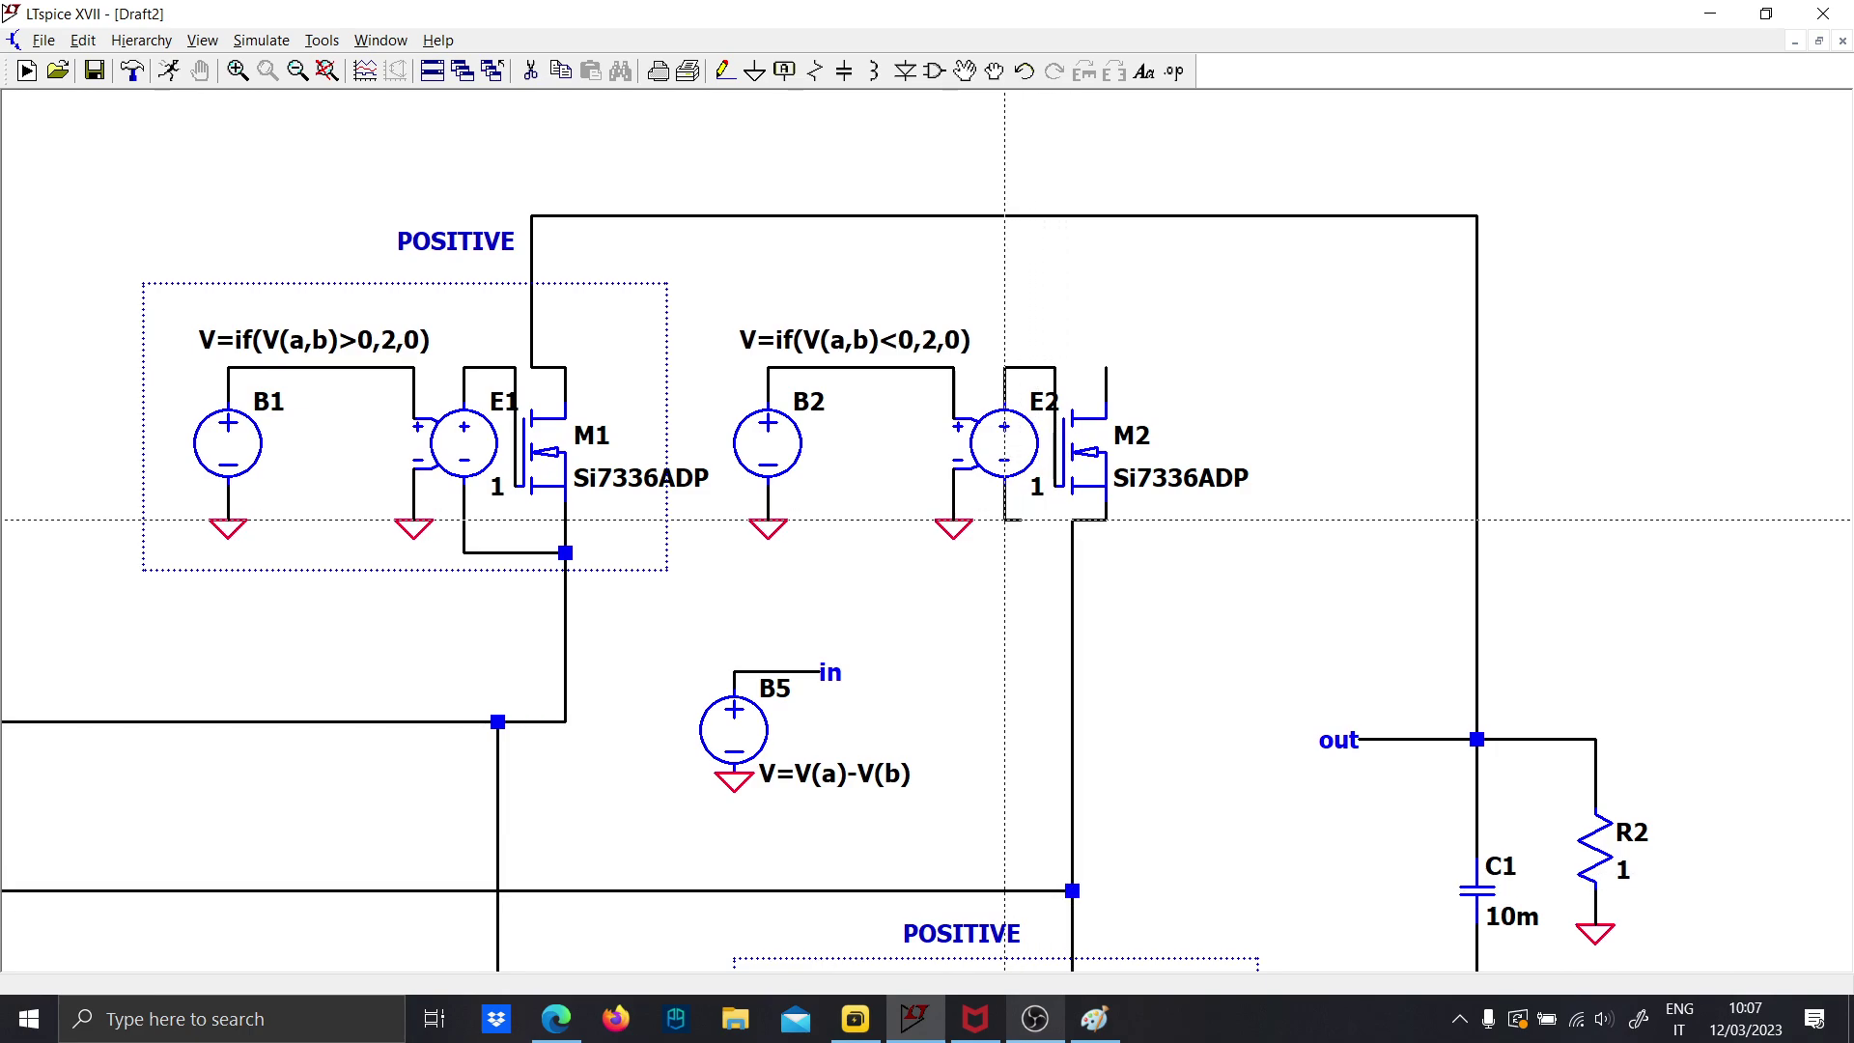
left_click(1106, 367)
left_click(1106, 214)
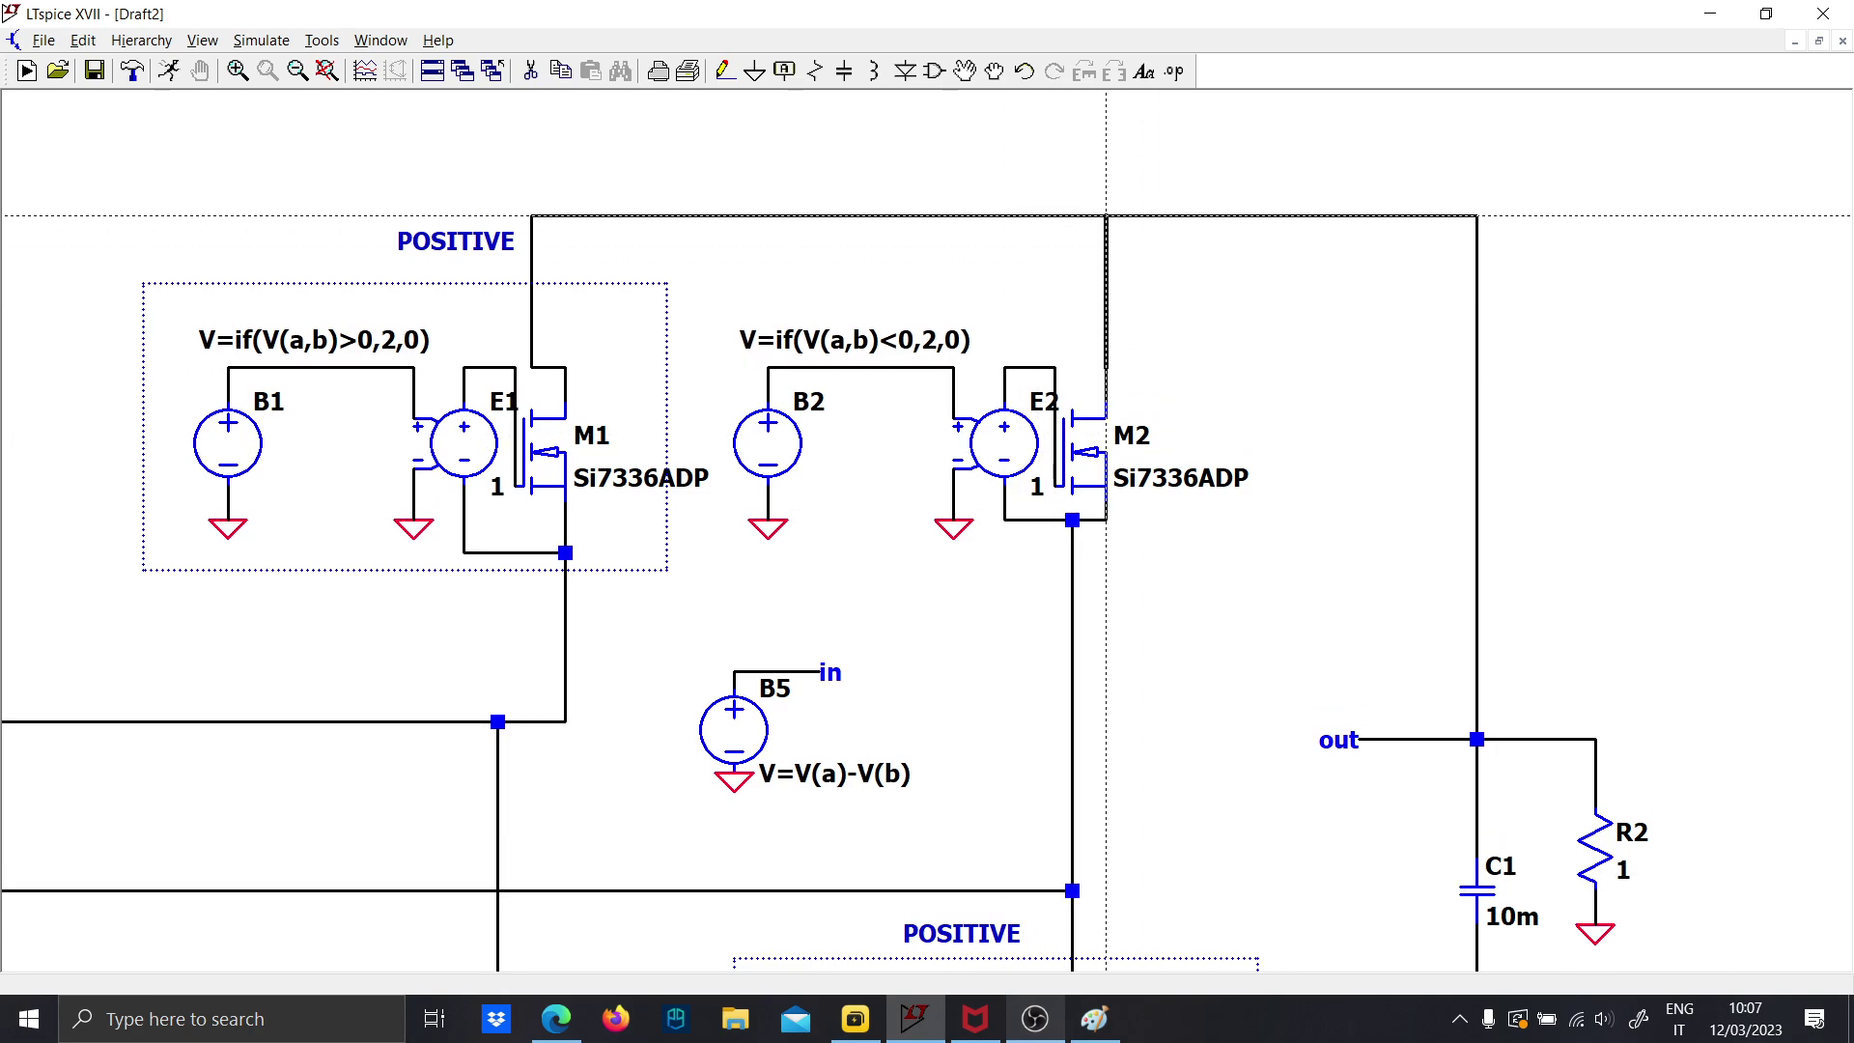
key("Escape")
scroll(1048, 540, "down", 3)
scroll(1110, 736, "up", 2)
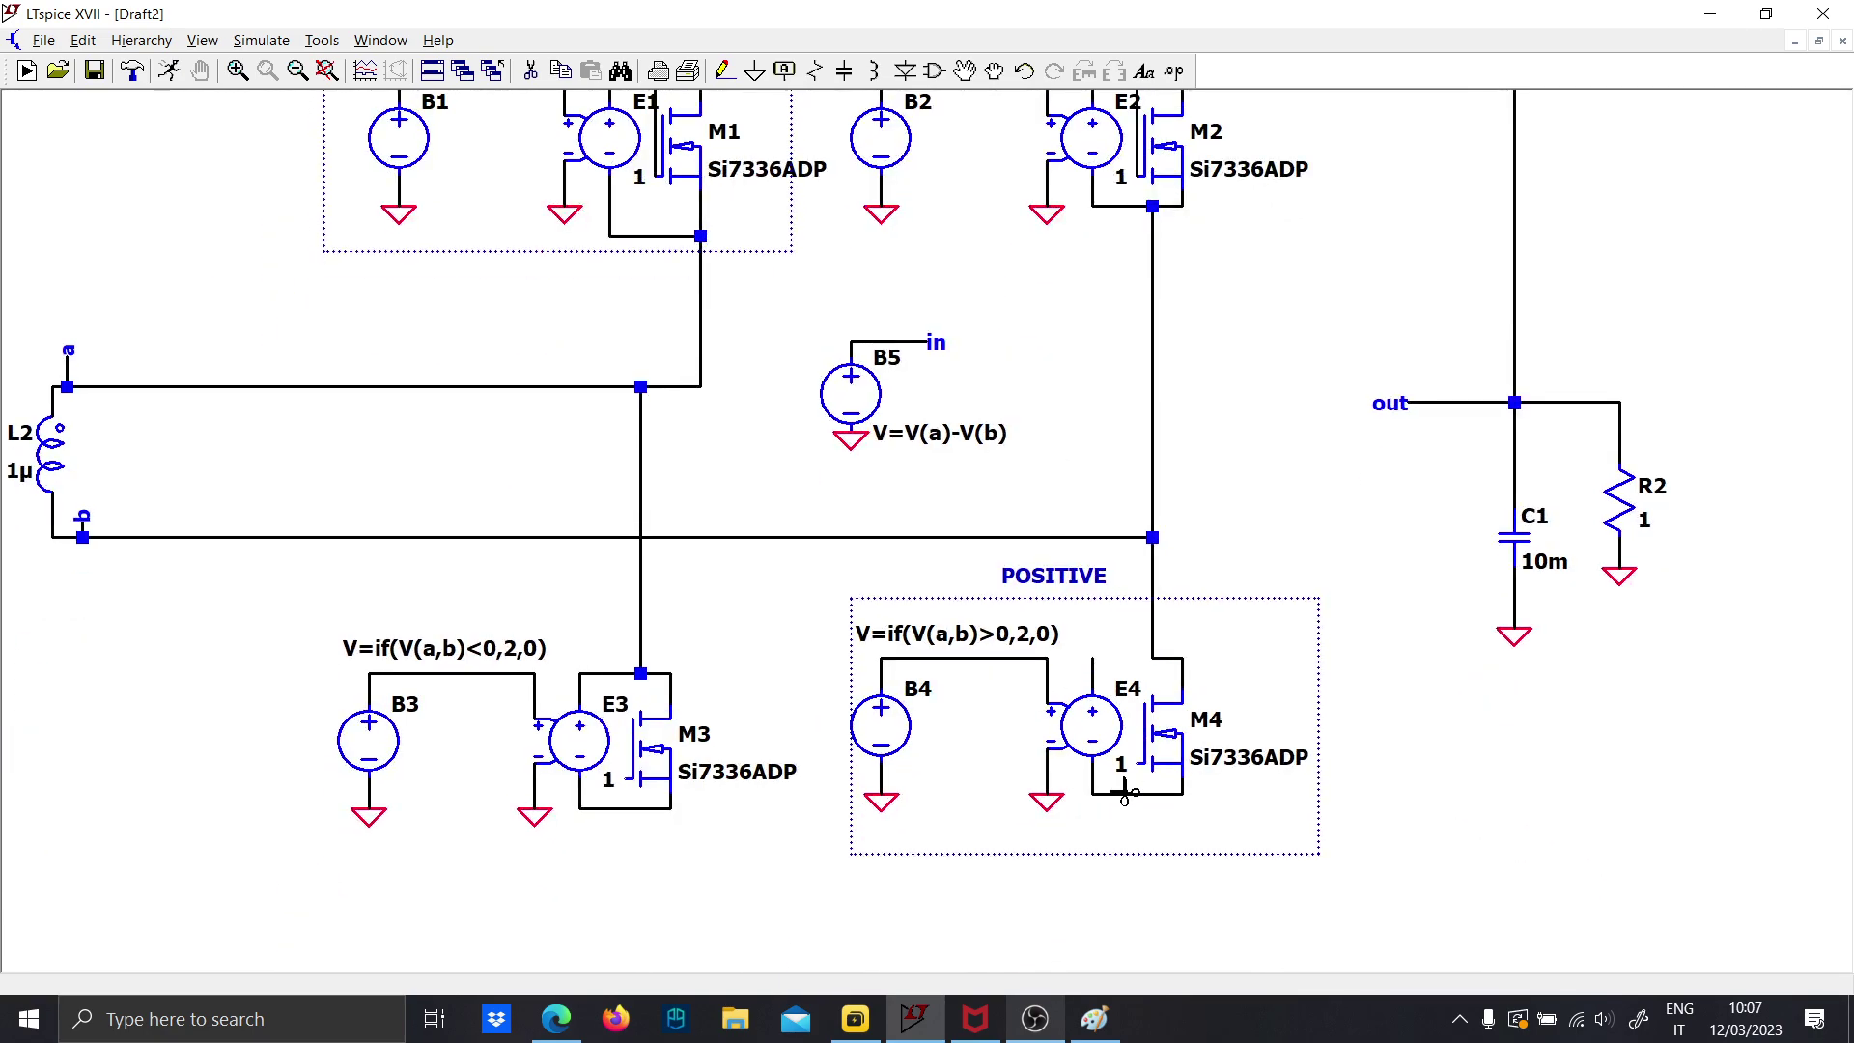
Wire E4's lower output to M4's source and ground that connection
key("g")
scroll(1126, 795, "up", 2)
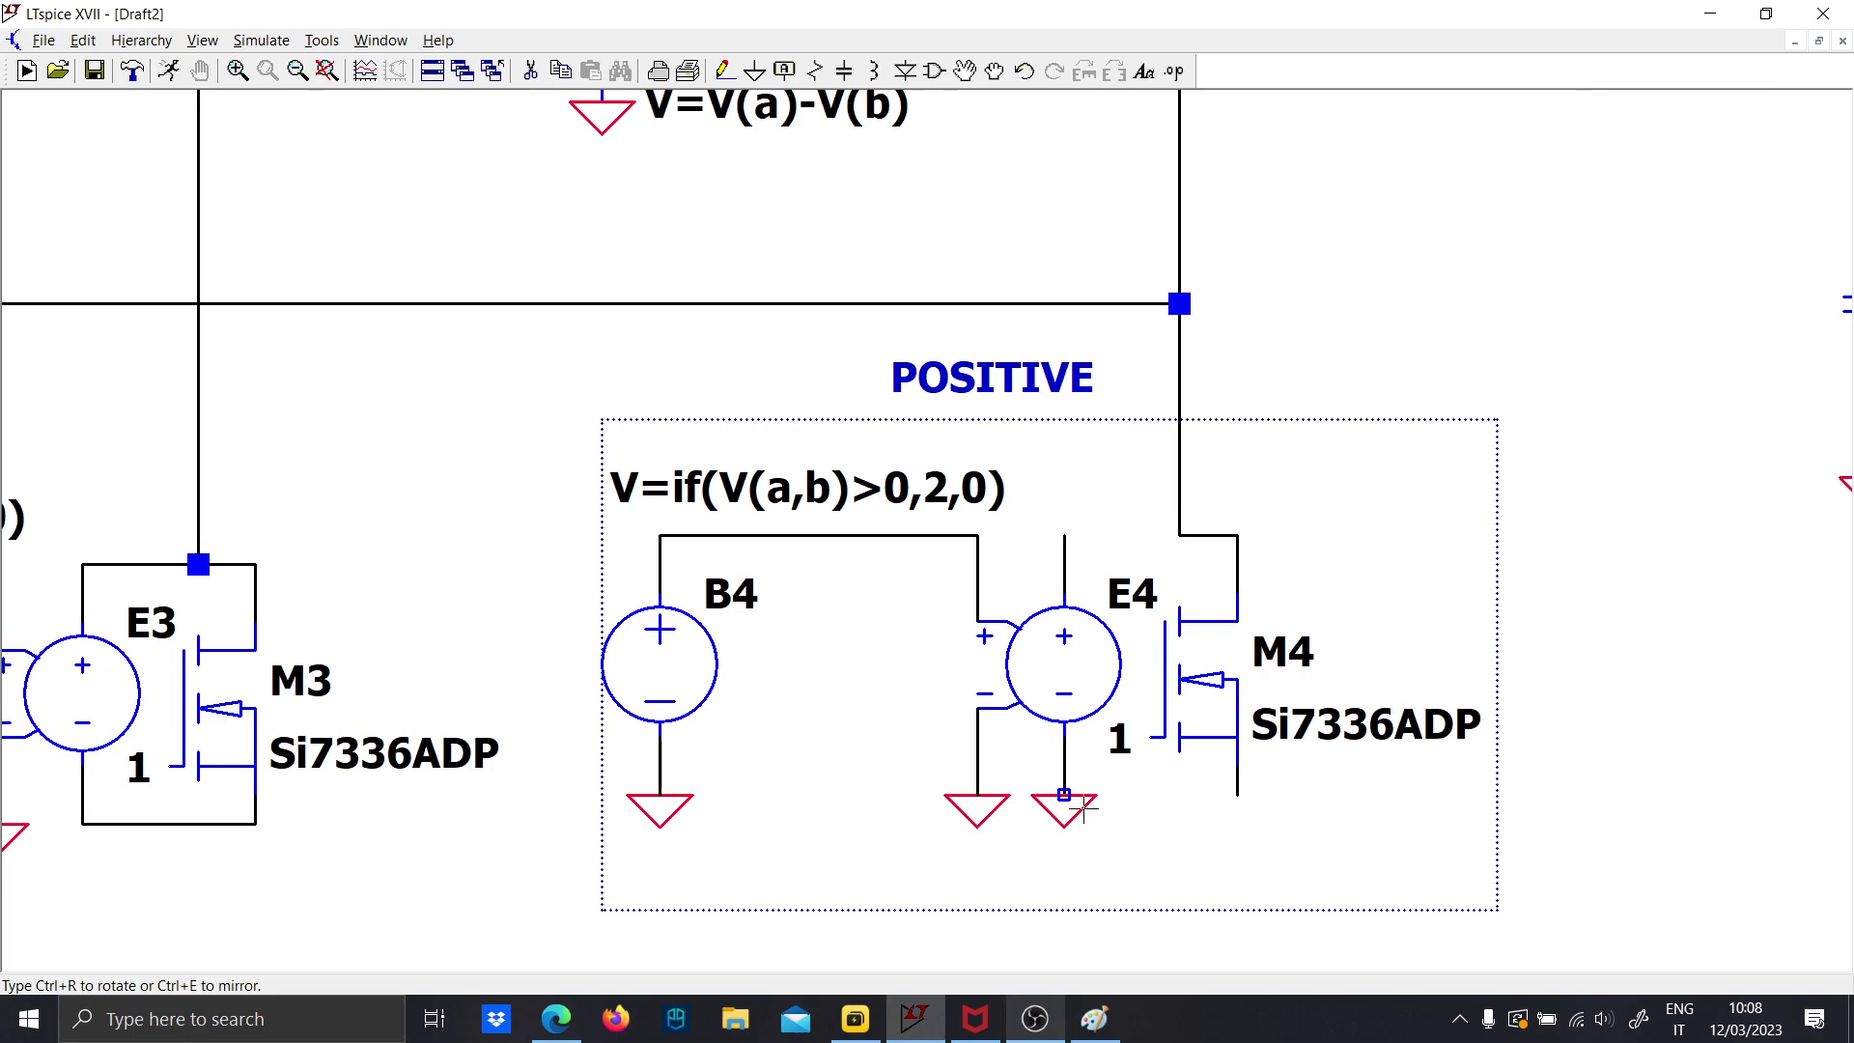
key("Escape")
key("F3")
left_click(1064, 795)
left_click(1238, 795)
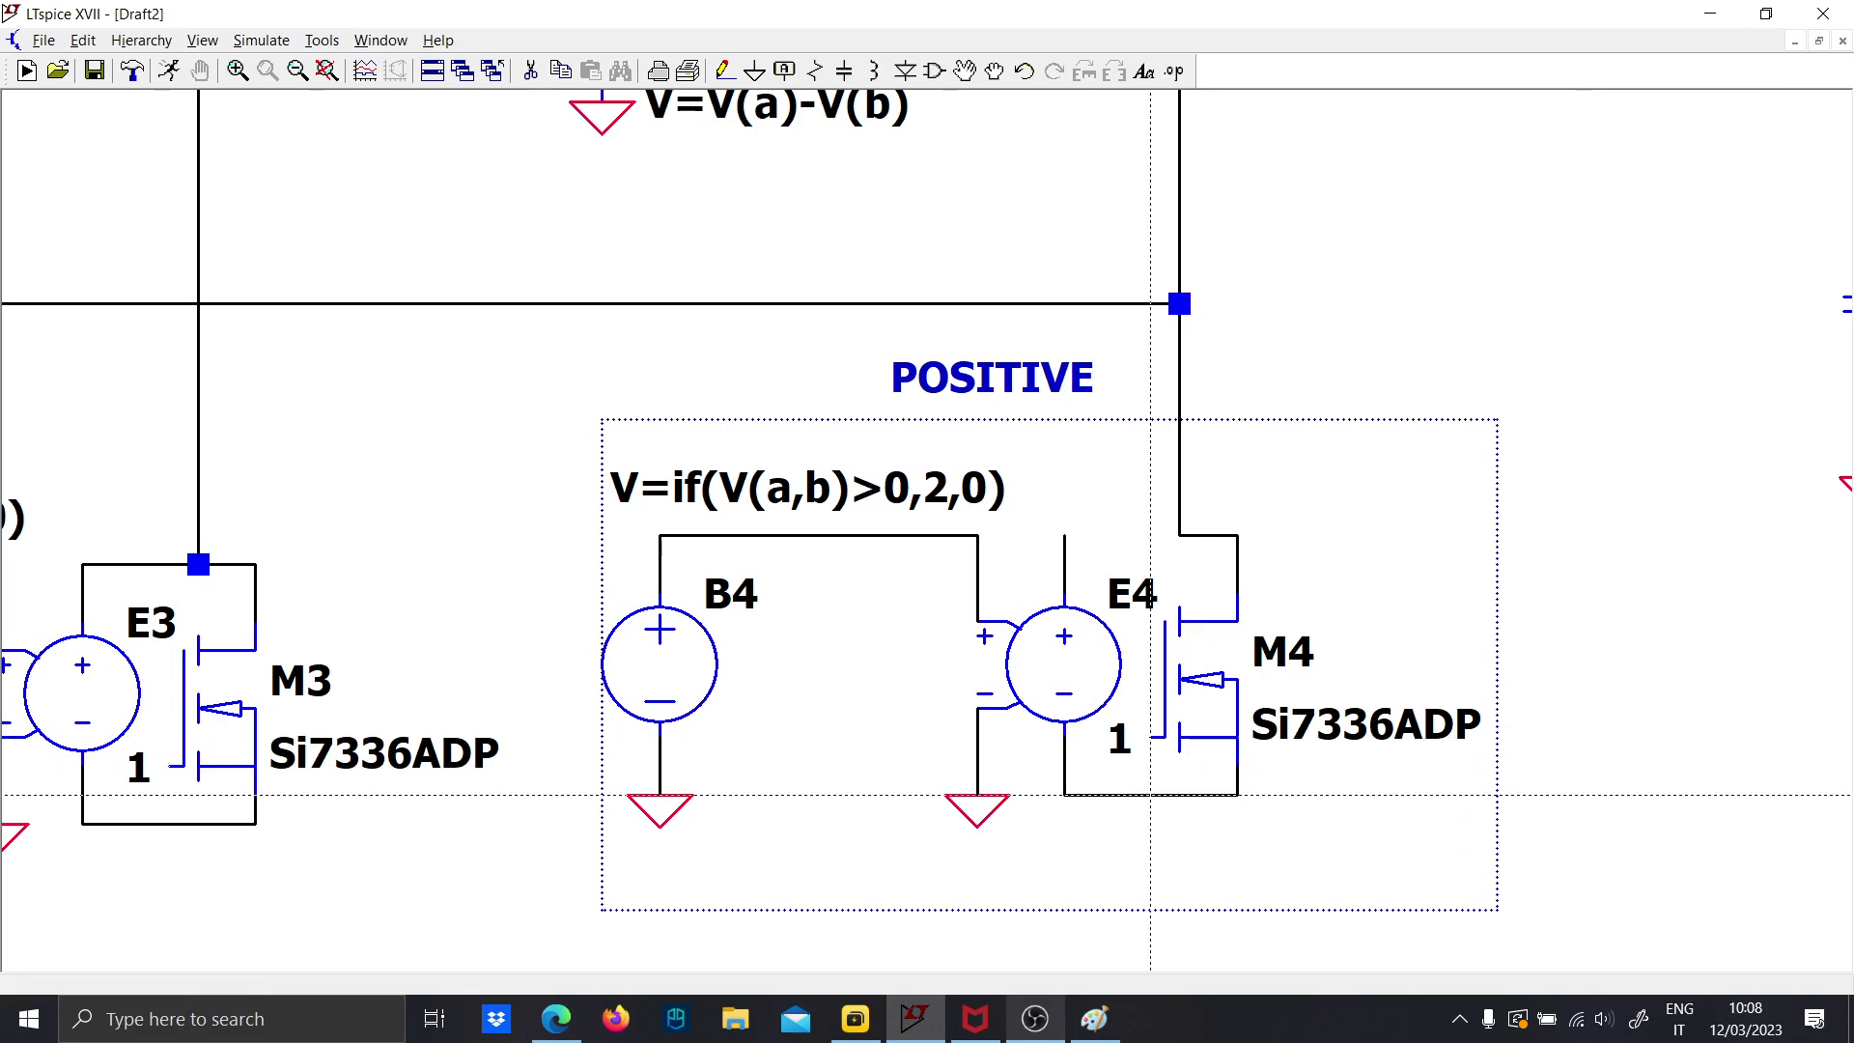
key("g")
left_click(1150, 794)
key("Escape")
Run a wire from M3's gate up to the top wire
key("F3")
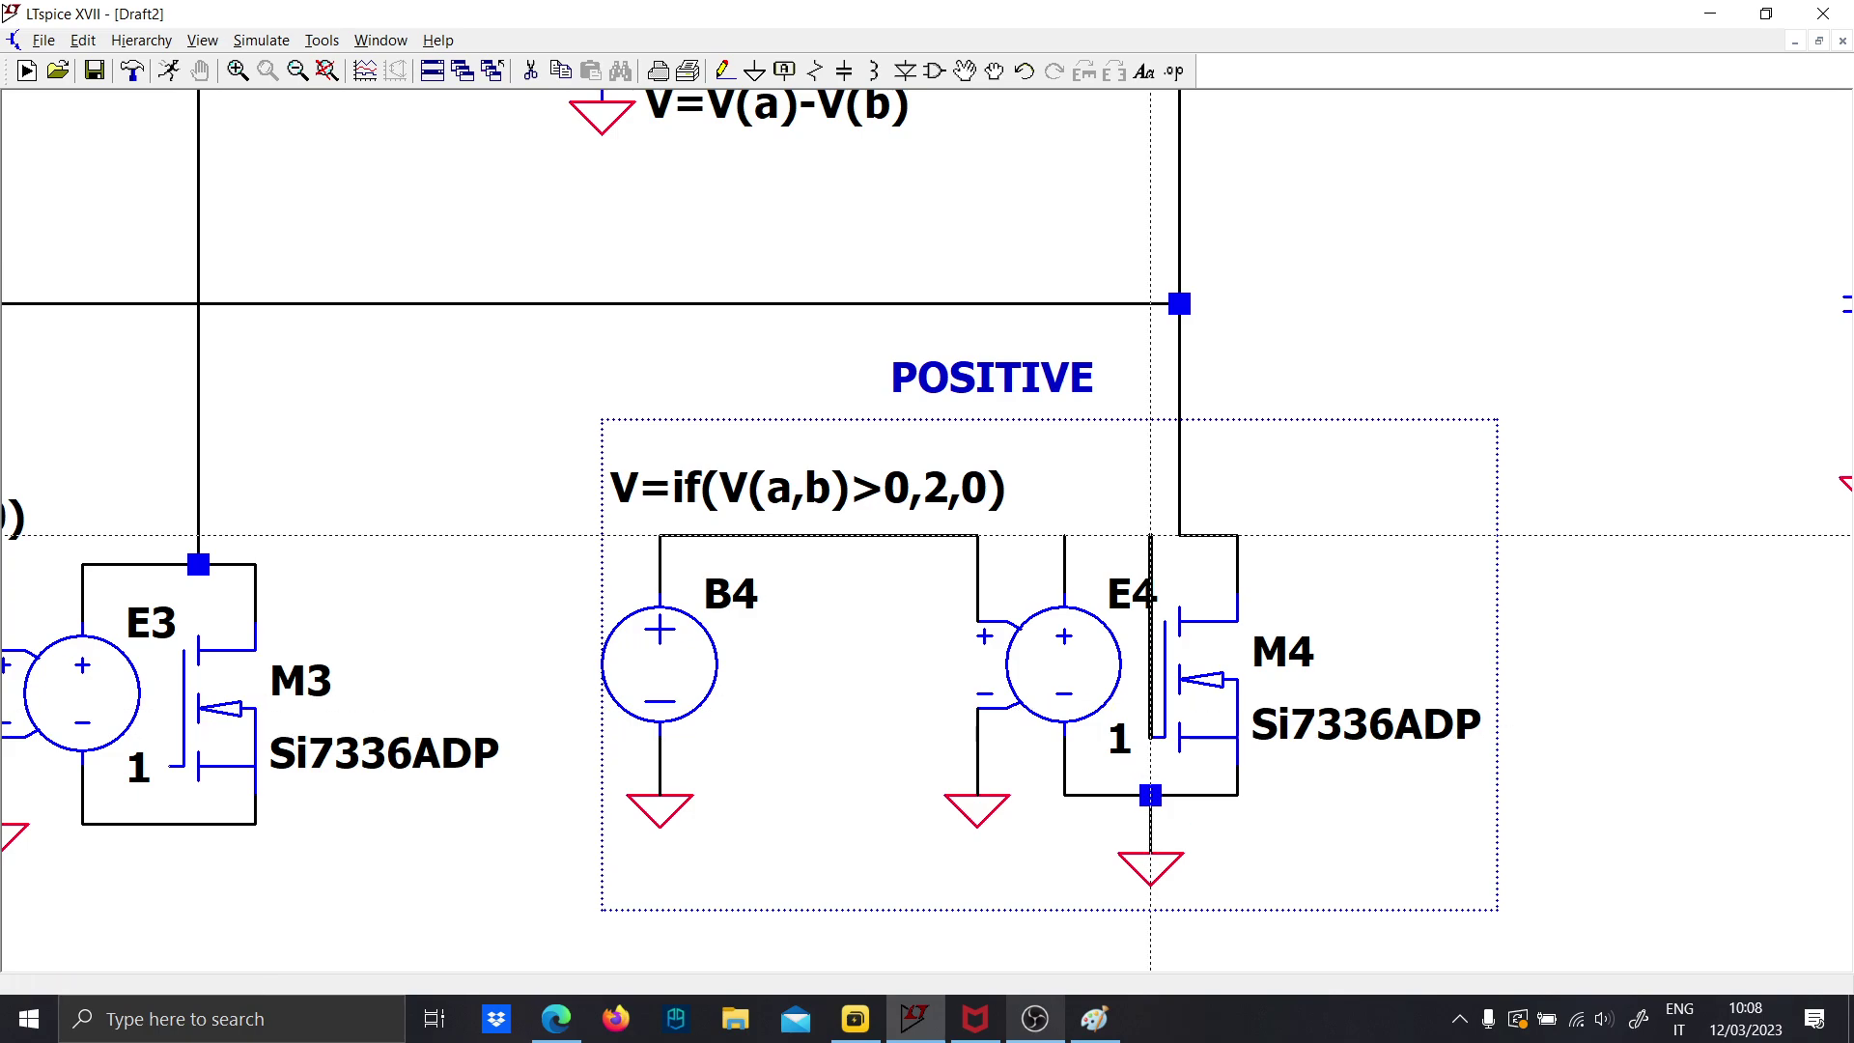
left_click(1150, 738)
scroll(786, 678, "down", 1)
scroll(700, 827, "up", 3)
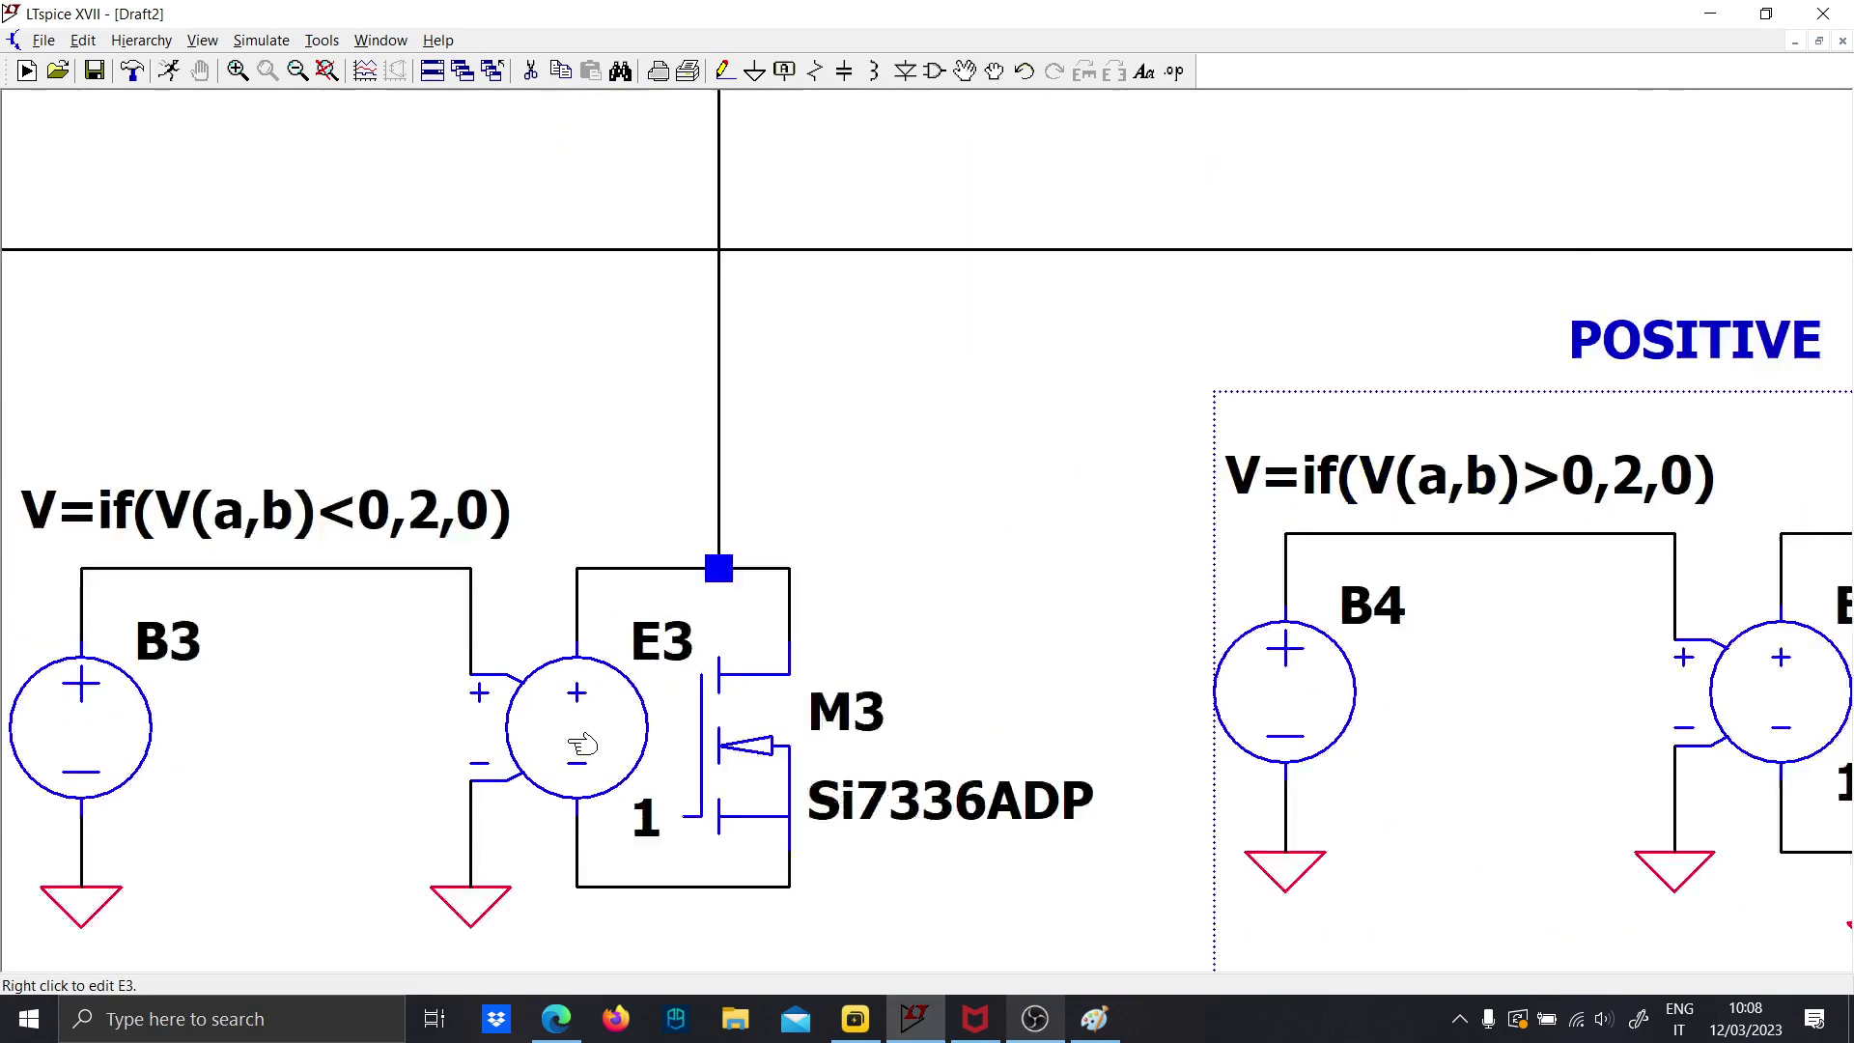
left_click(700, 826)
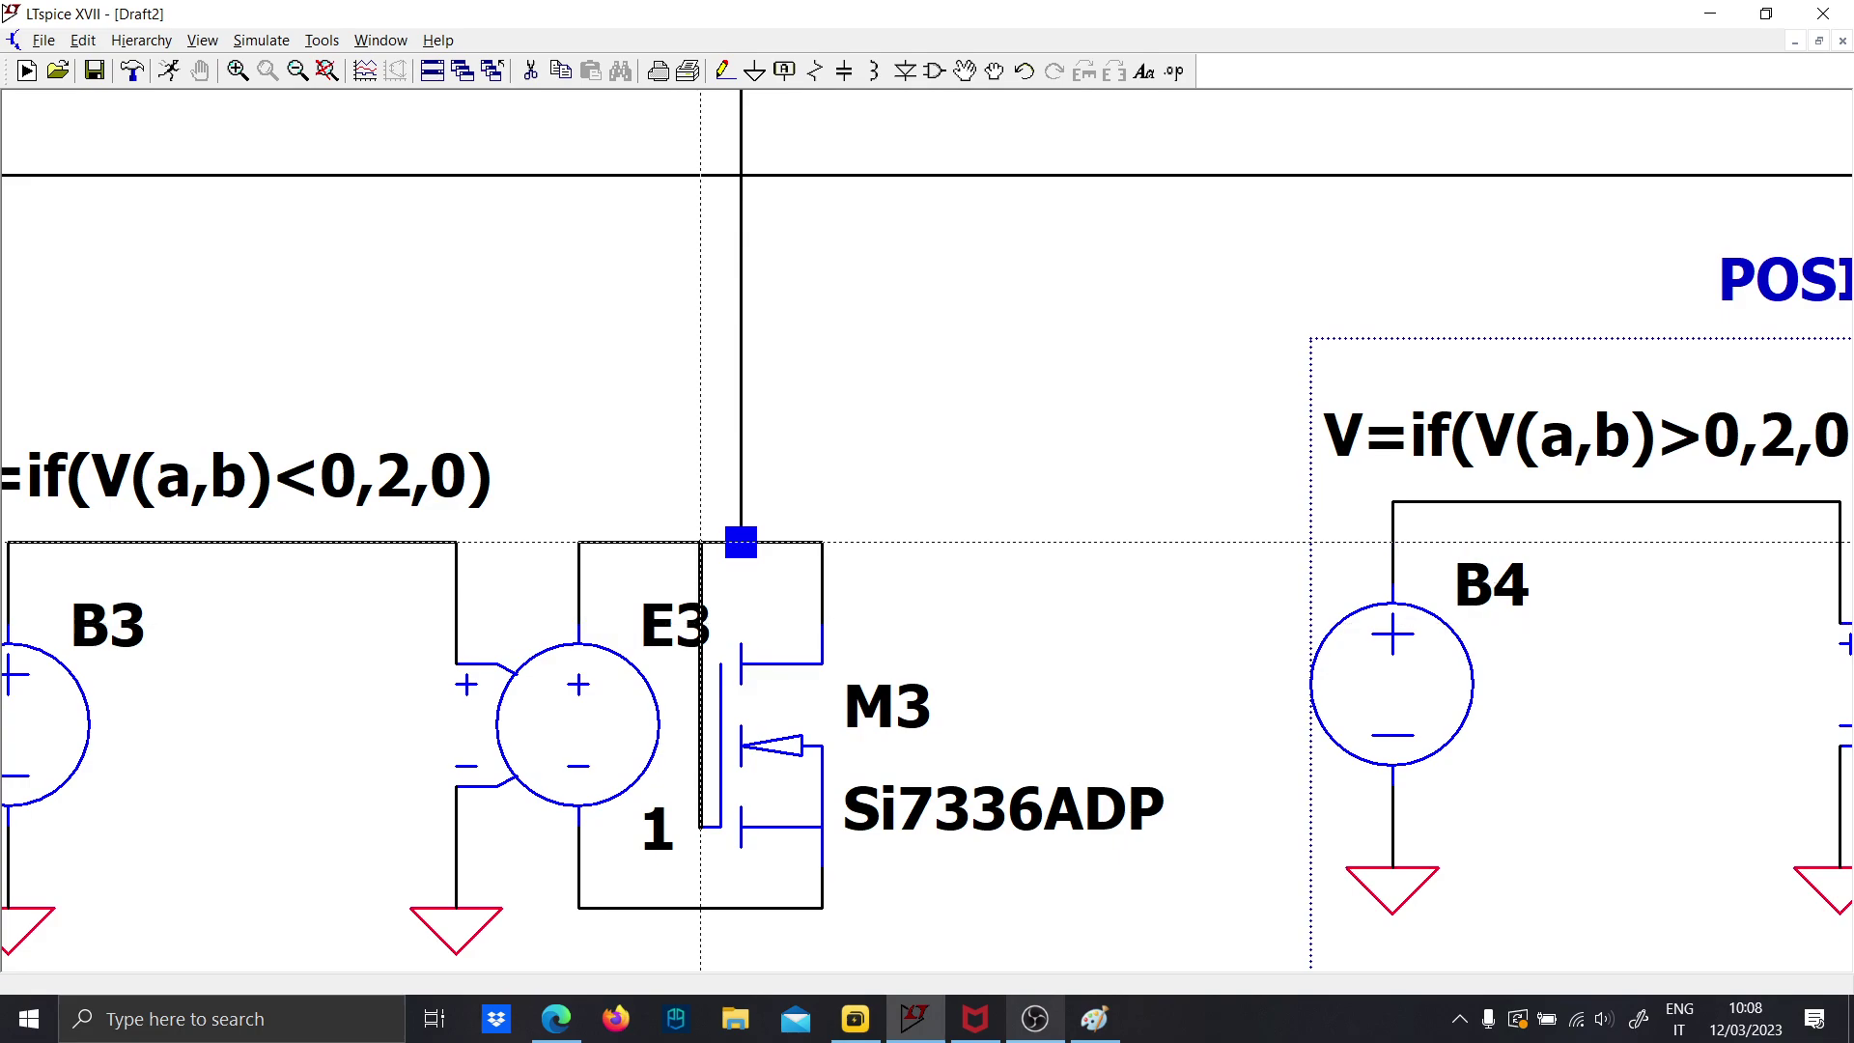
left_click(700, 541)
Delete M3's wrong drain wires and reconnect the vertical bridge wire to M3's drain
key("F5")
left_click(821, 563)
left_click(800, 543)
left_click(721, 545)
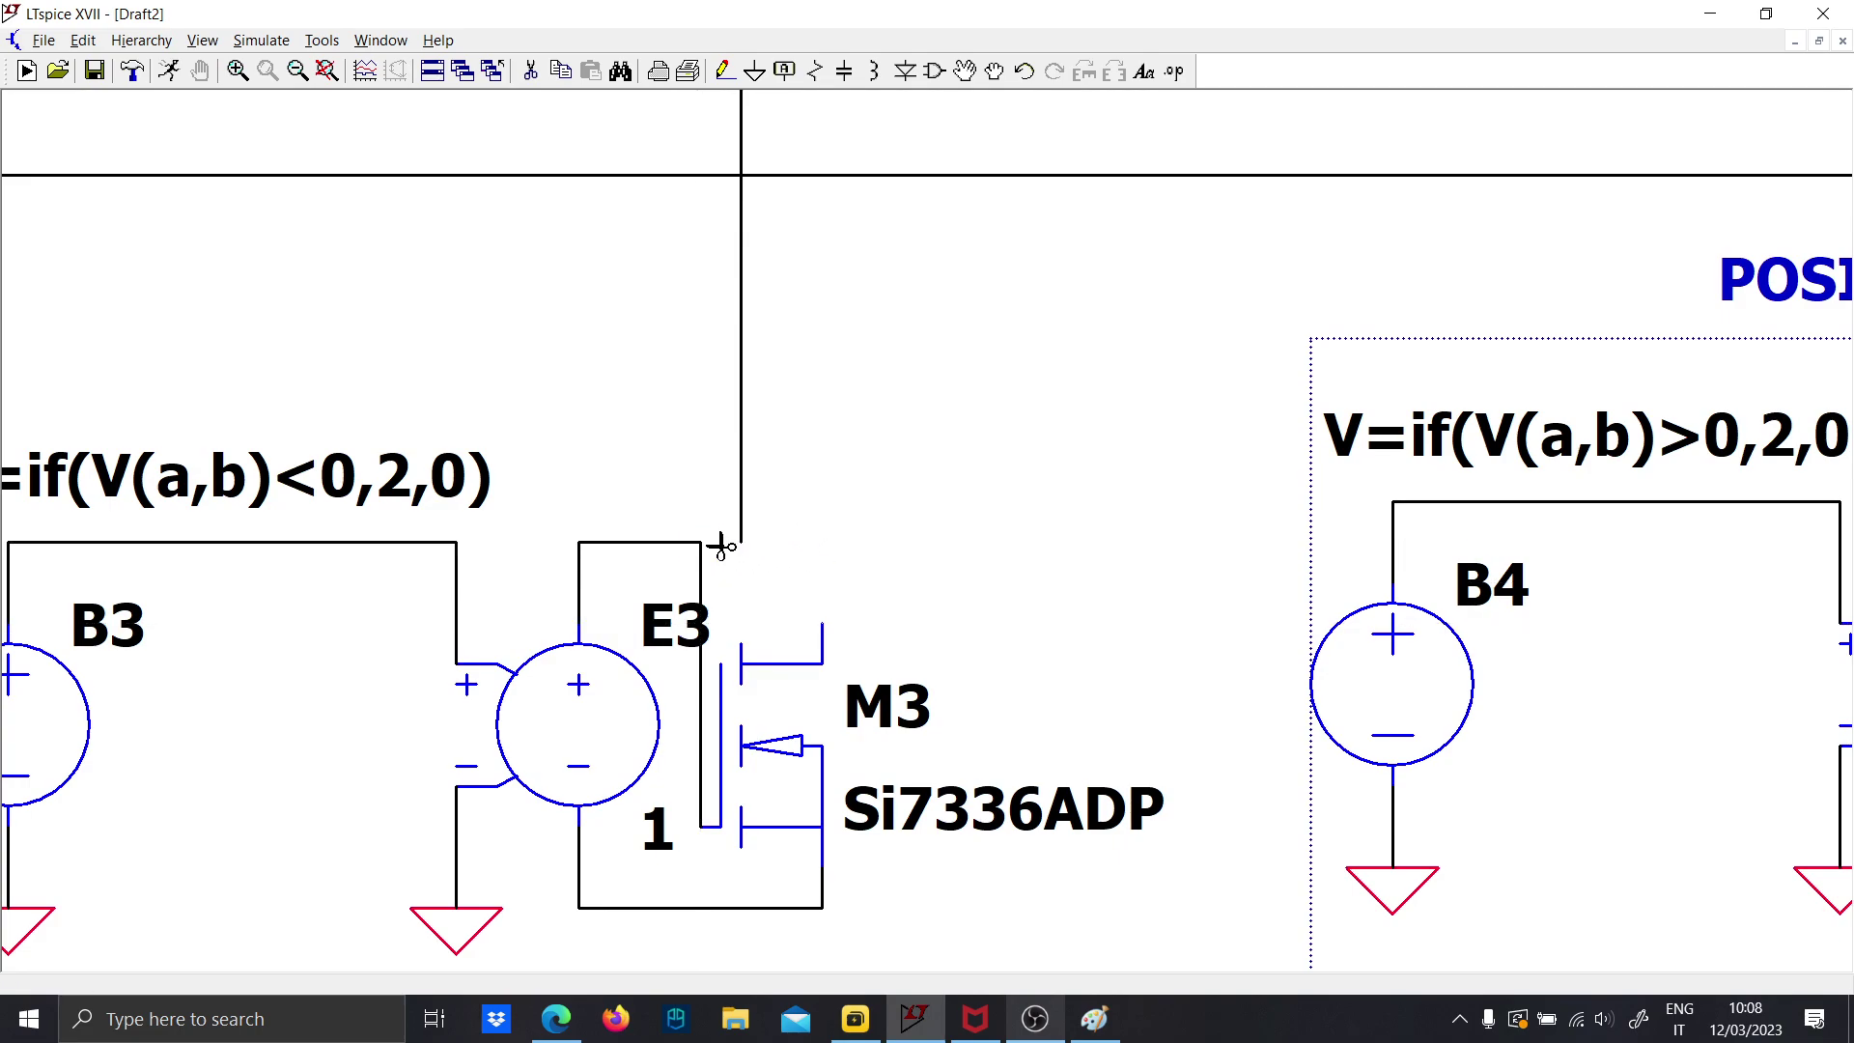
left_click(741, 542)
left_click(822, 623)
key("Escape")
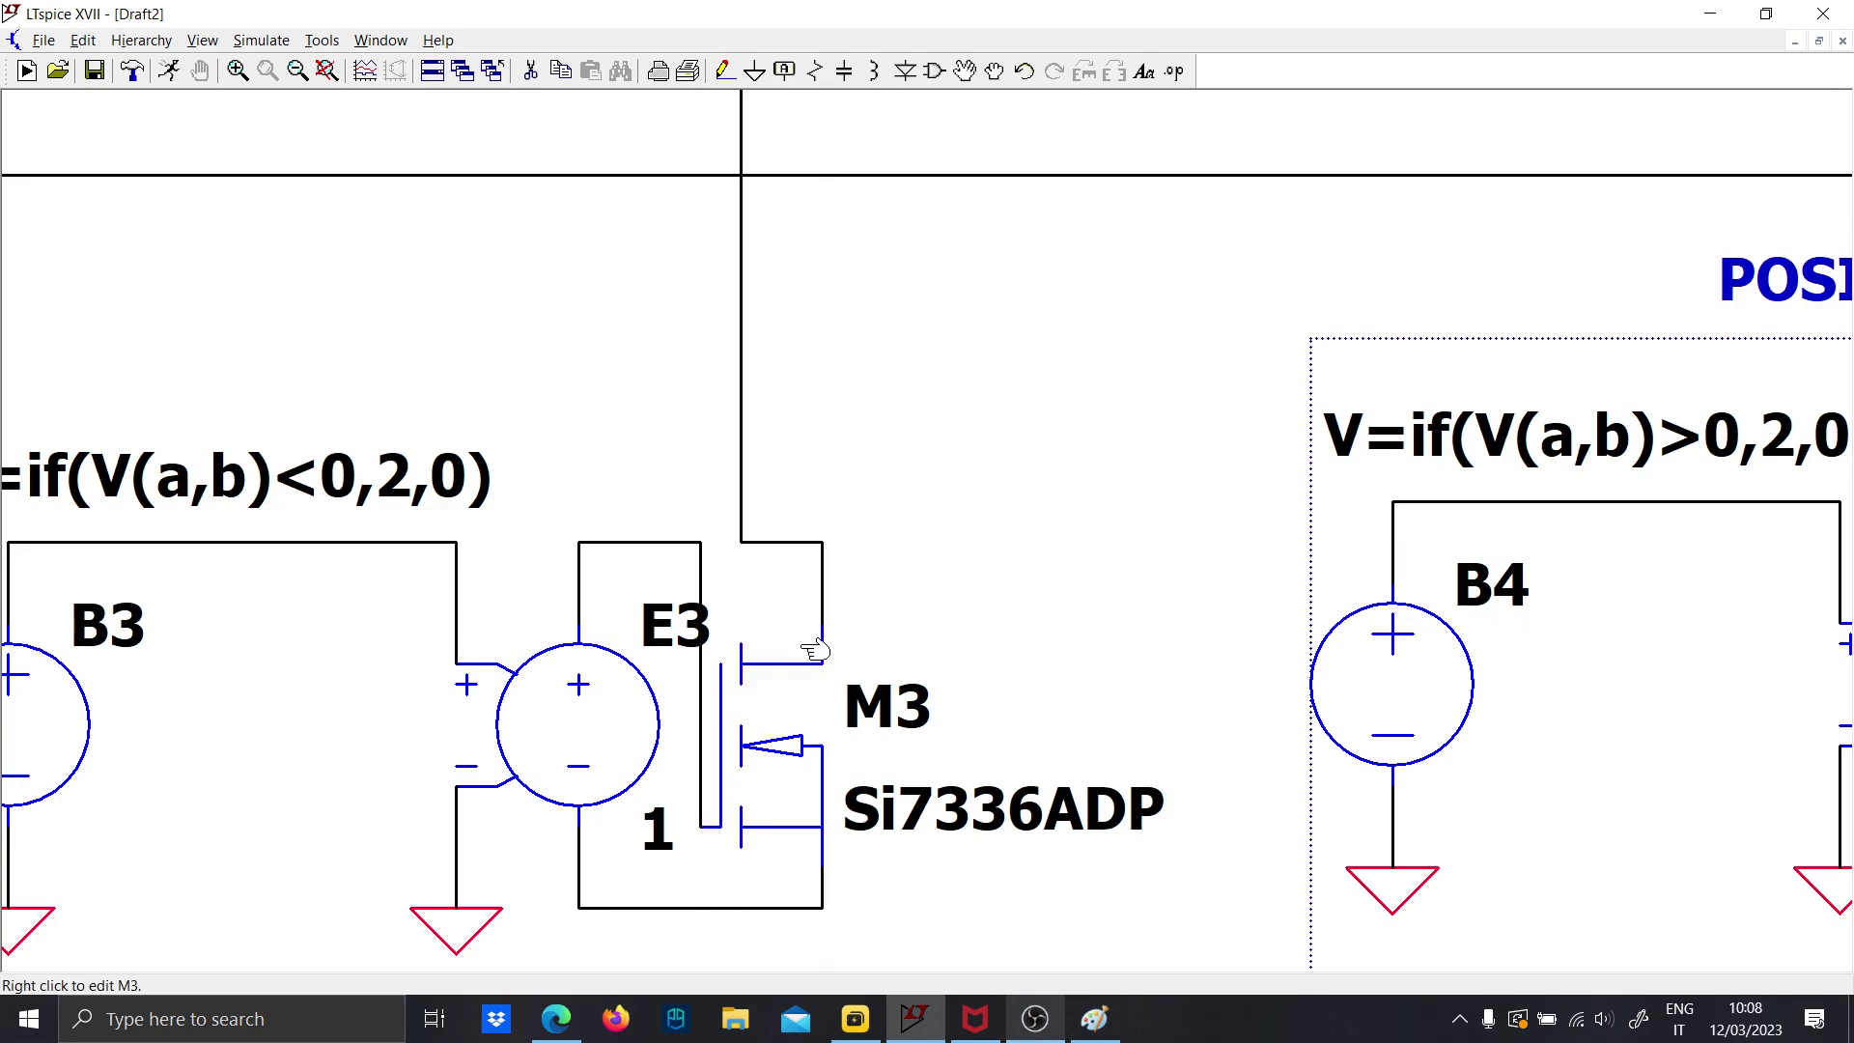
Wire M3's source down and ground it below E3 and M3
scroll(731, 771, "down", 2)
left_click_drag(722, 841, 821, 735)
key("F3")
left_click(808, 764)
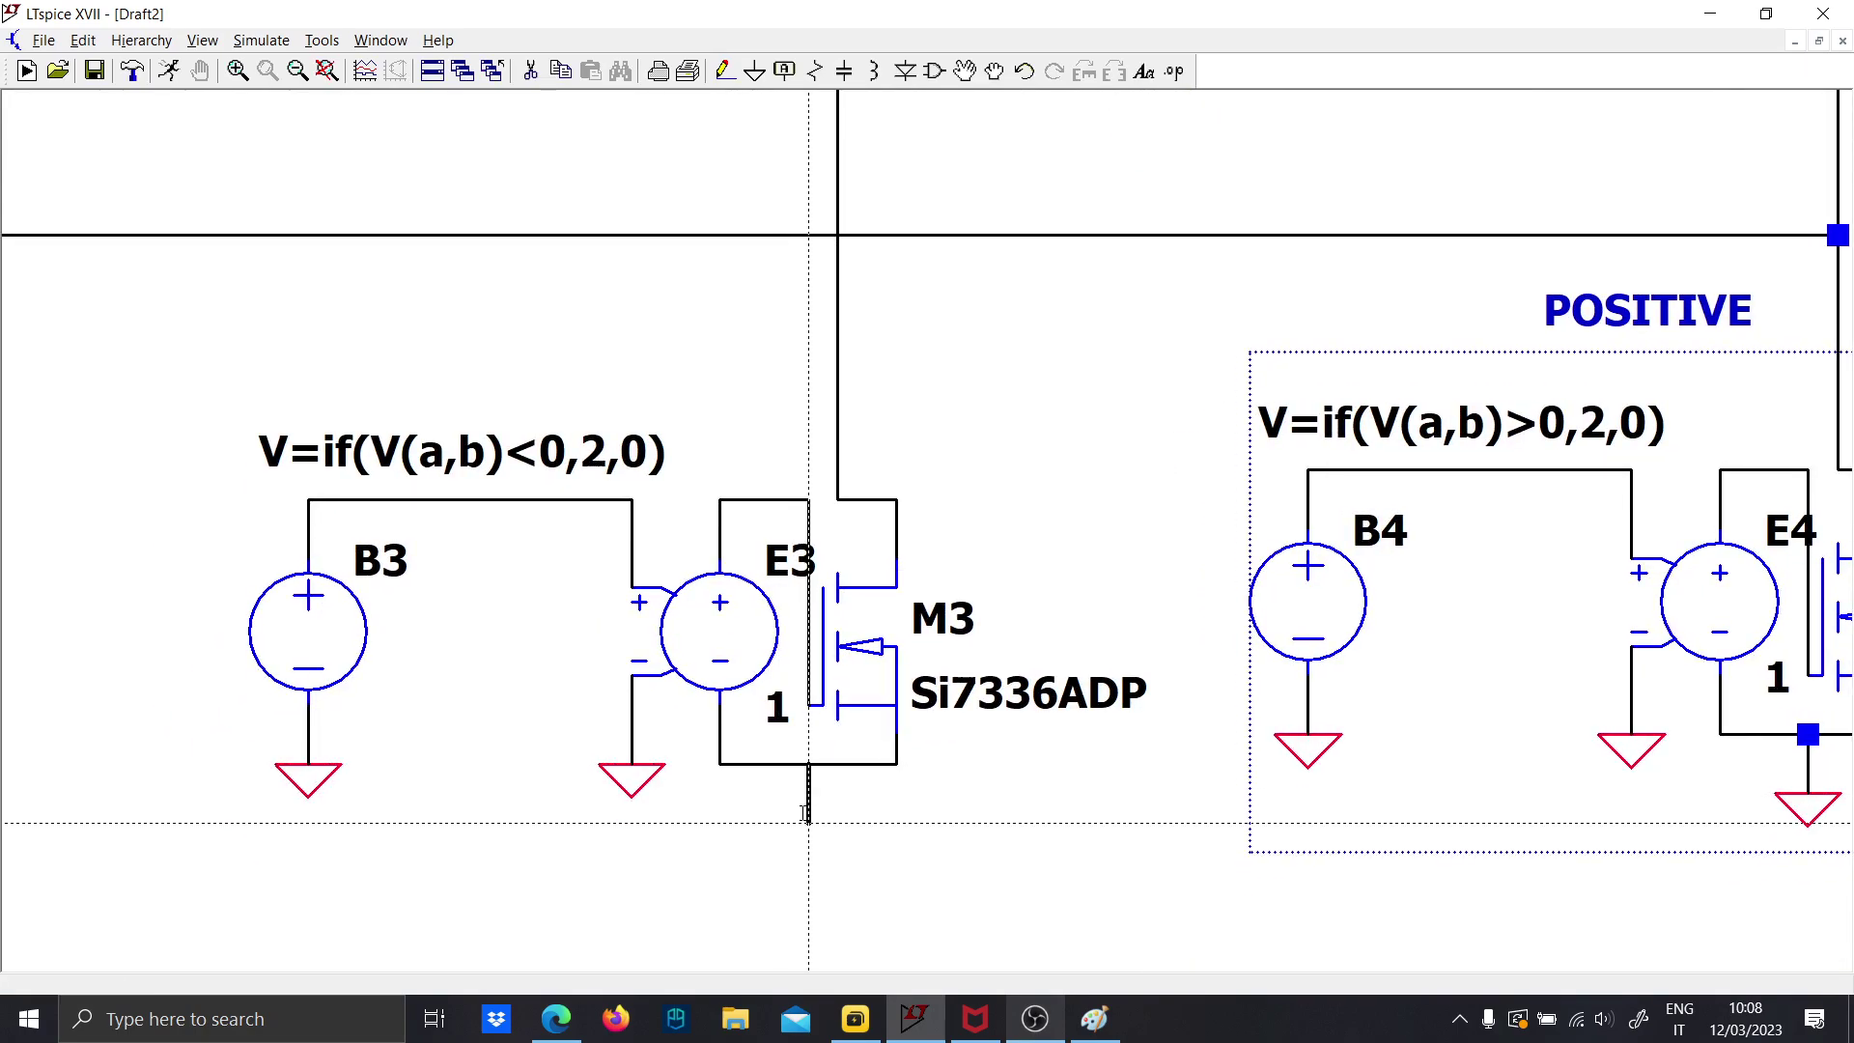
left_click(808, 823)
key("g")
left_click(808, 823)
key("Escape")
scroll(1103, 446, "down", 2)
left_click_drag(1104, 446, 1001, 700)
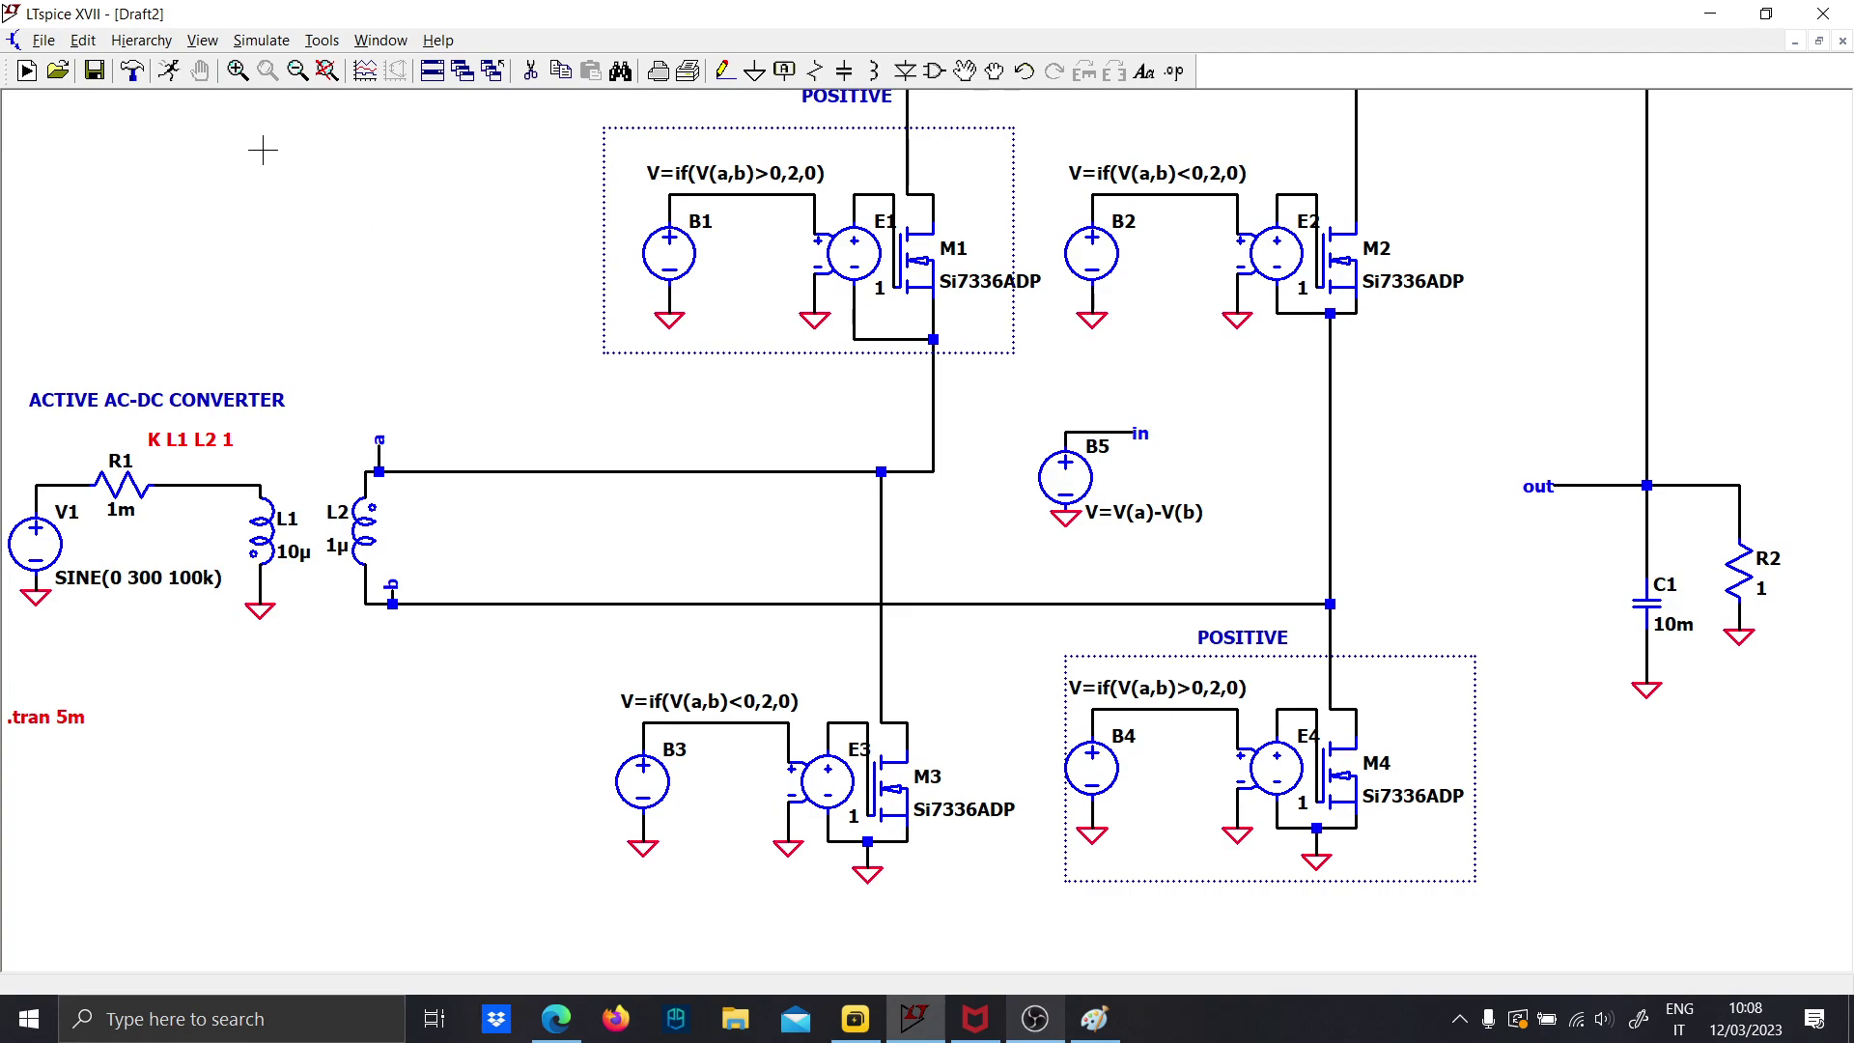
Run the transient simulation, plot V(in) and zoom it to 600–930 µs
left_click(169, 72)
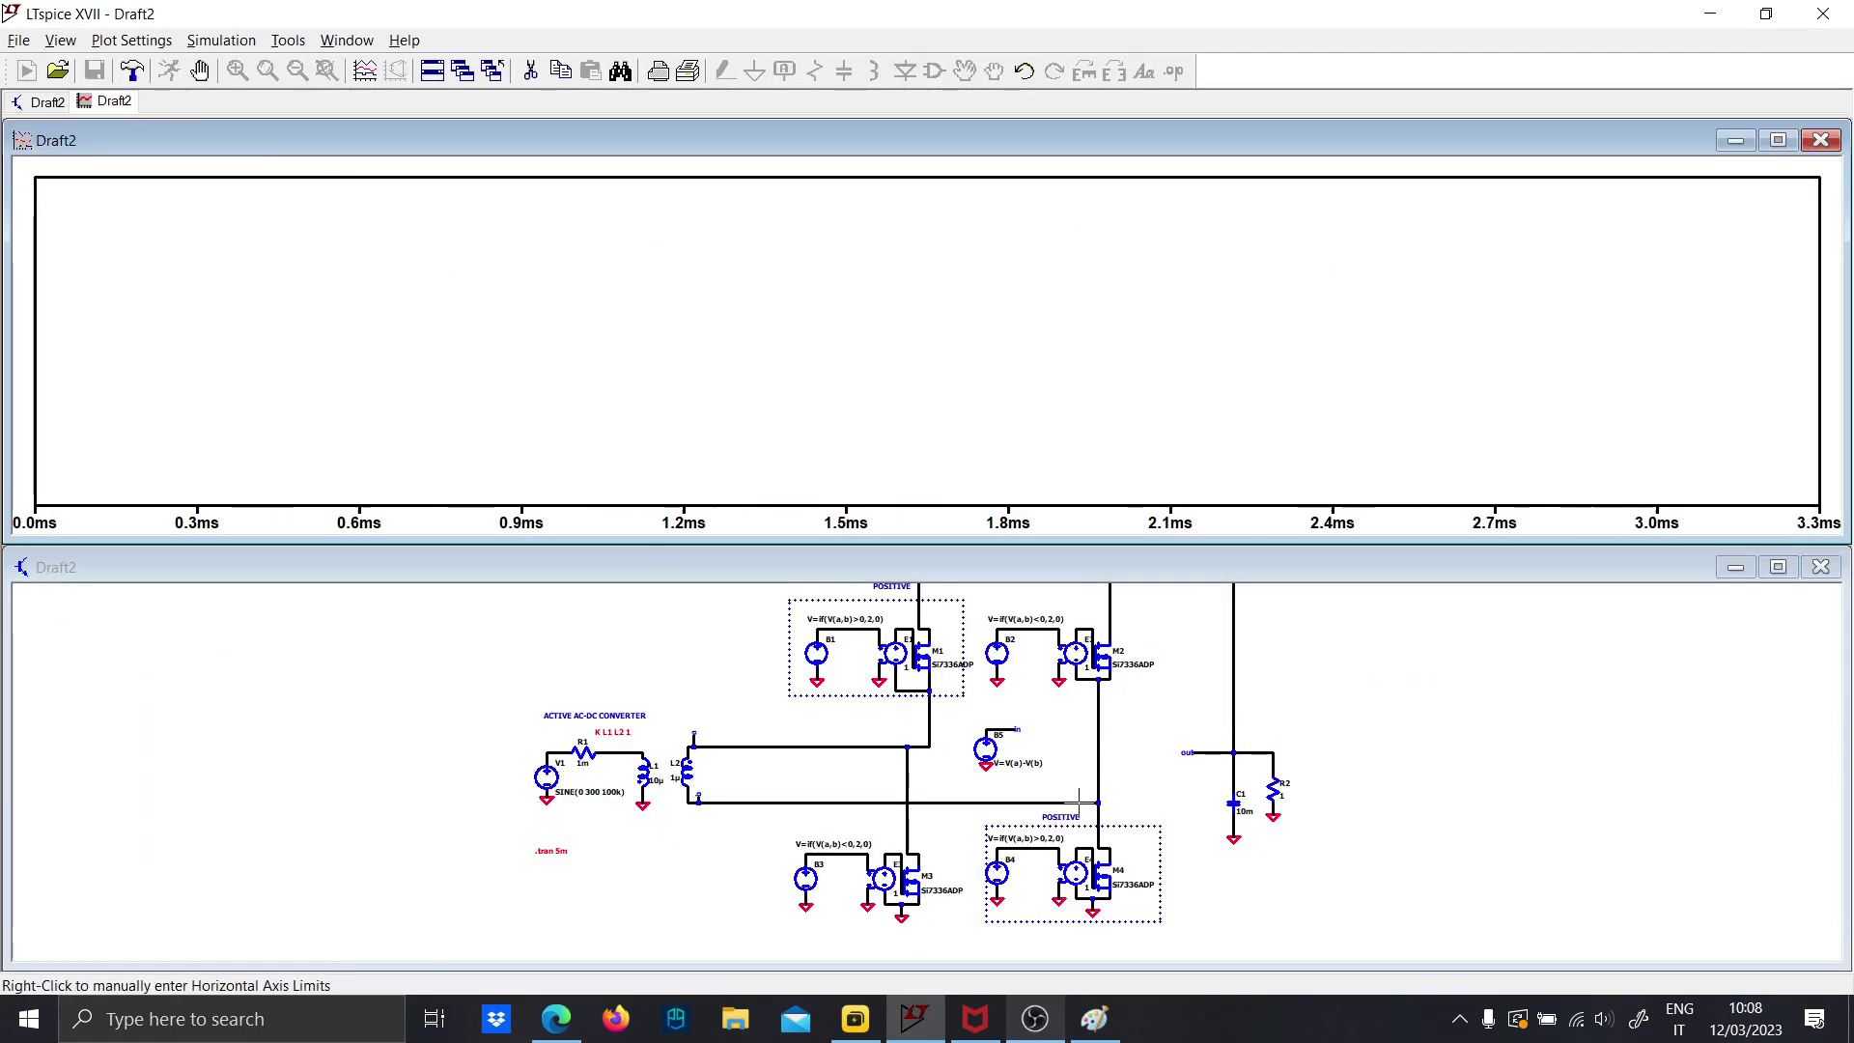
left_click(1043, 664)
scroll(1040, 671, "up", 2)
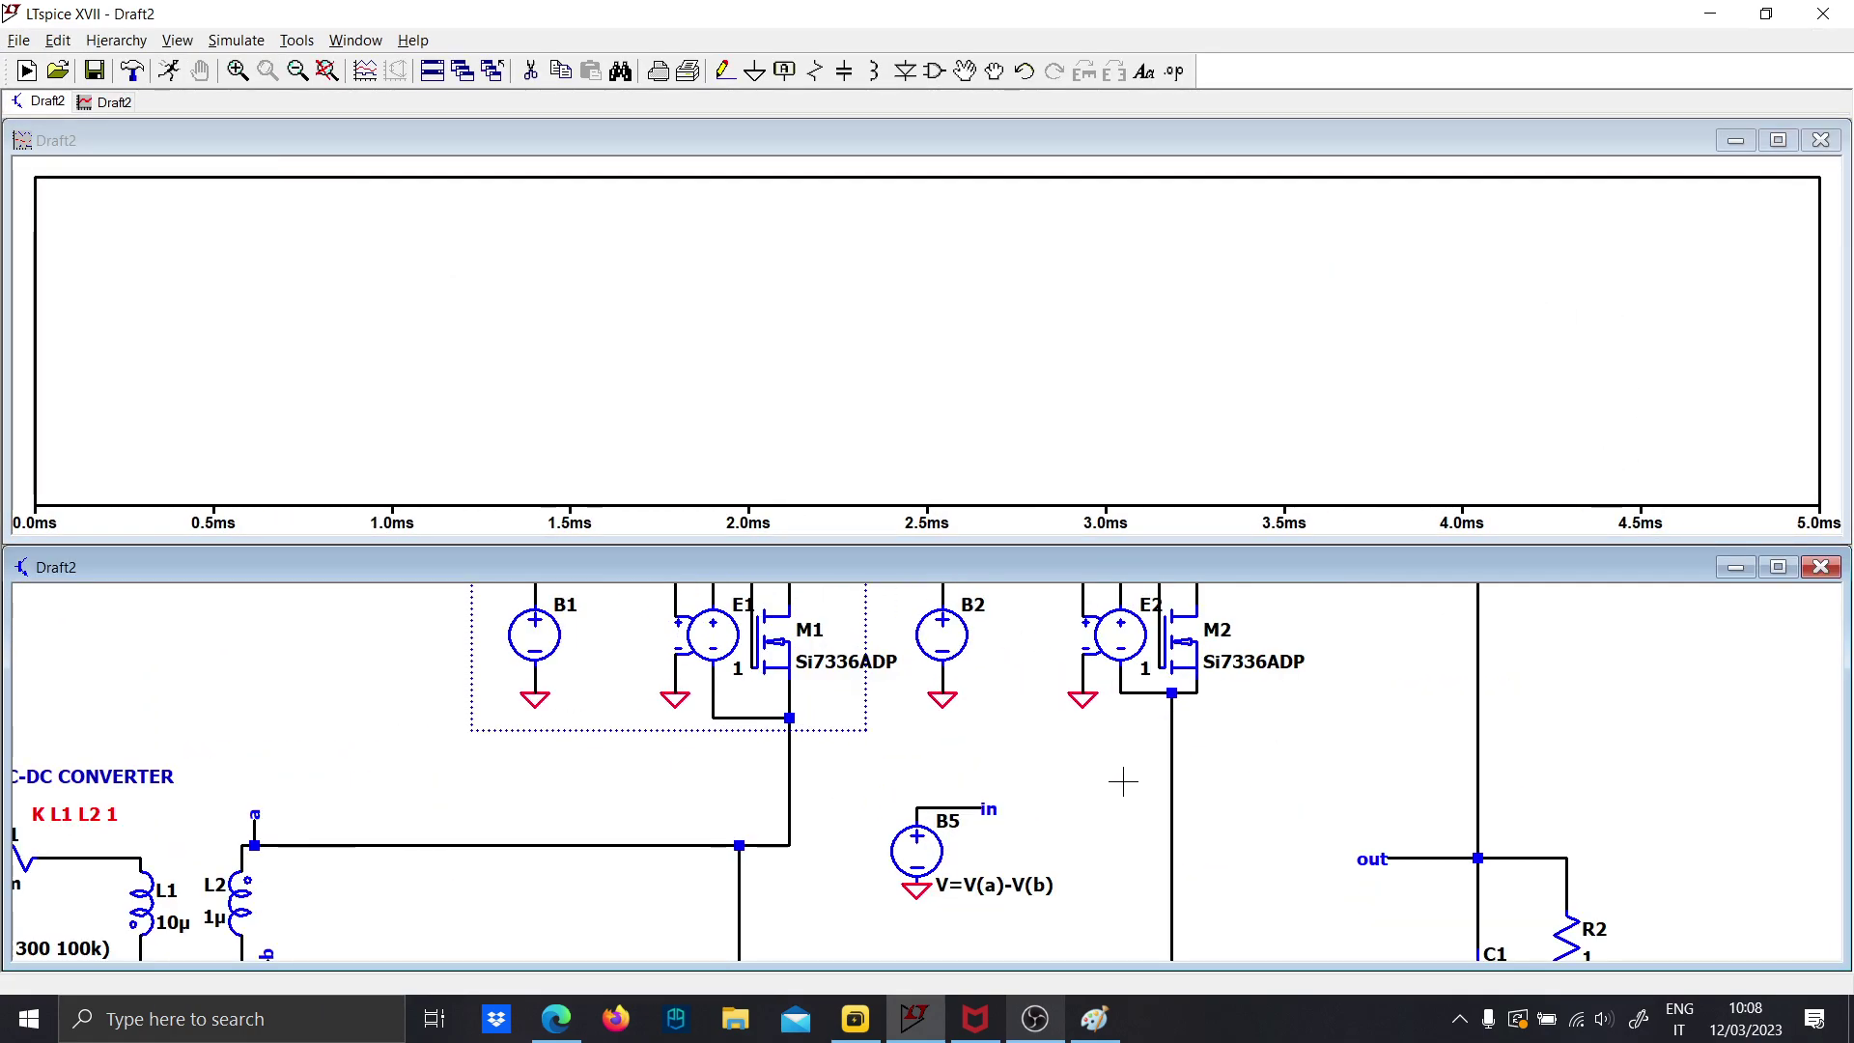
scroll(1122, 780, "down", 2)
scroll(1076, 794, "up", 1)
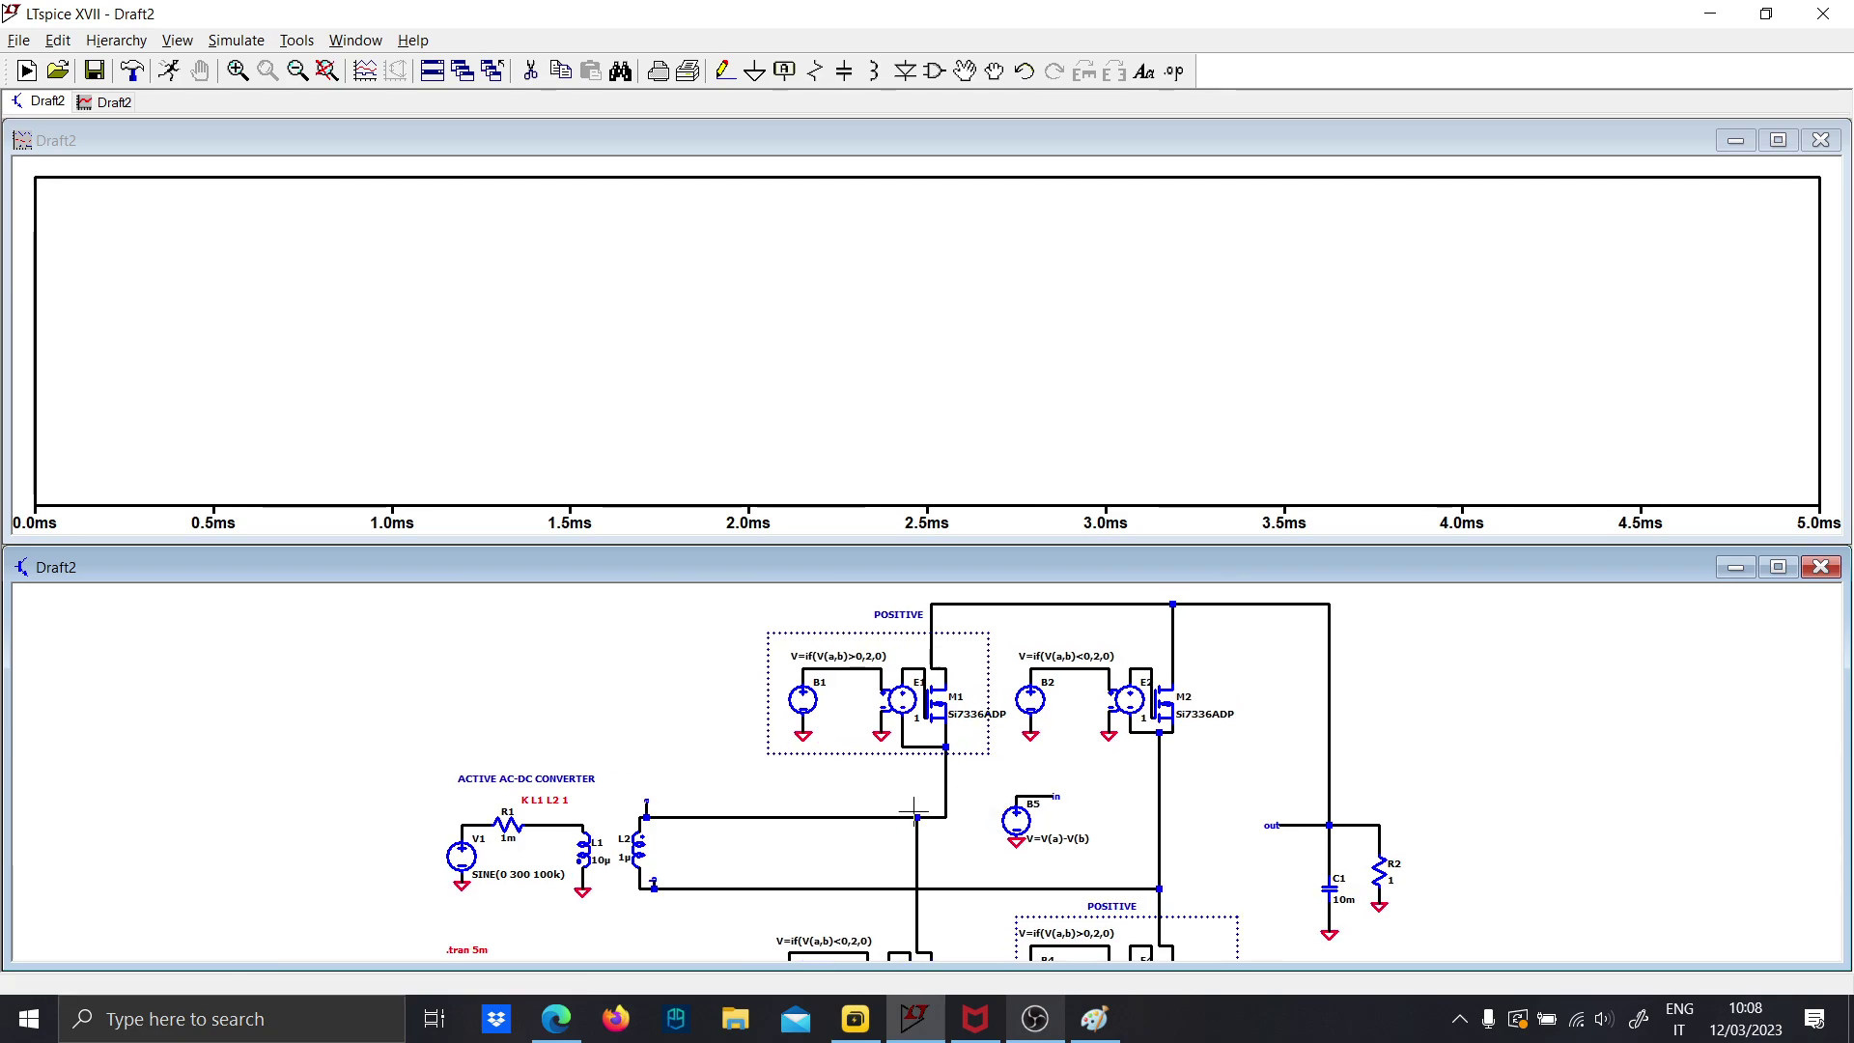
left_click(1050, 799)
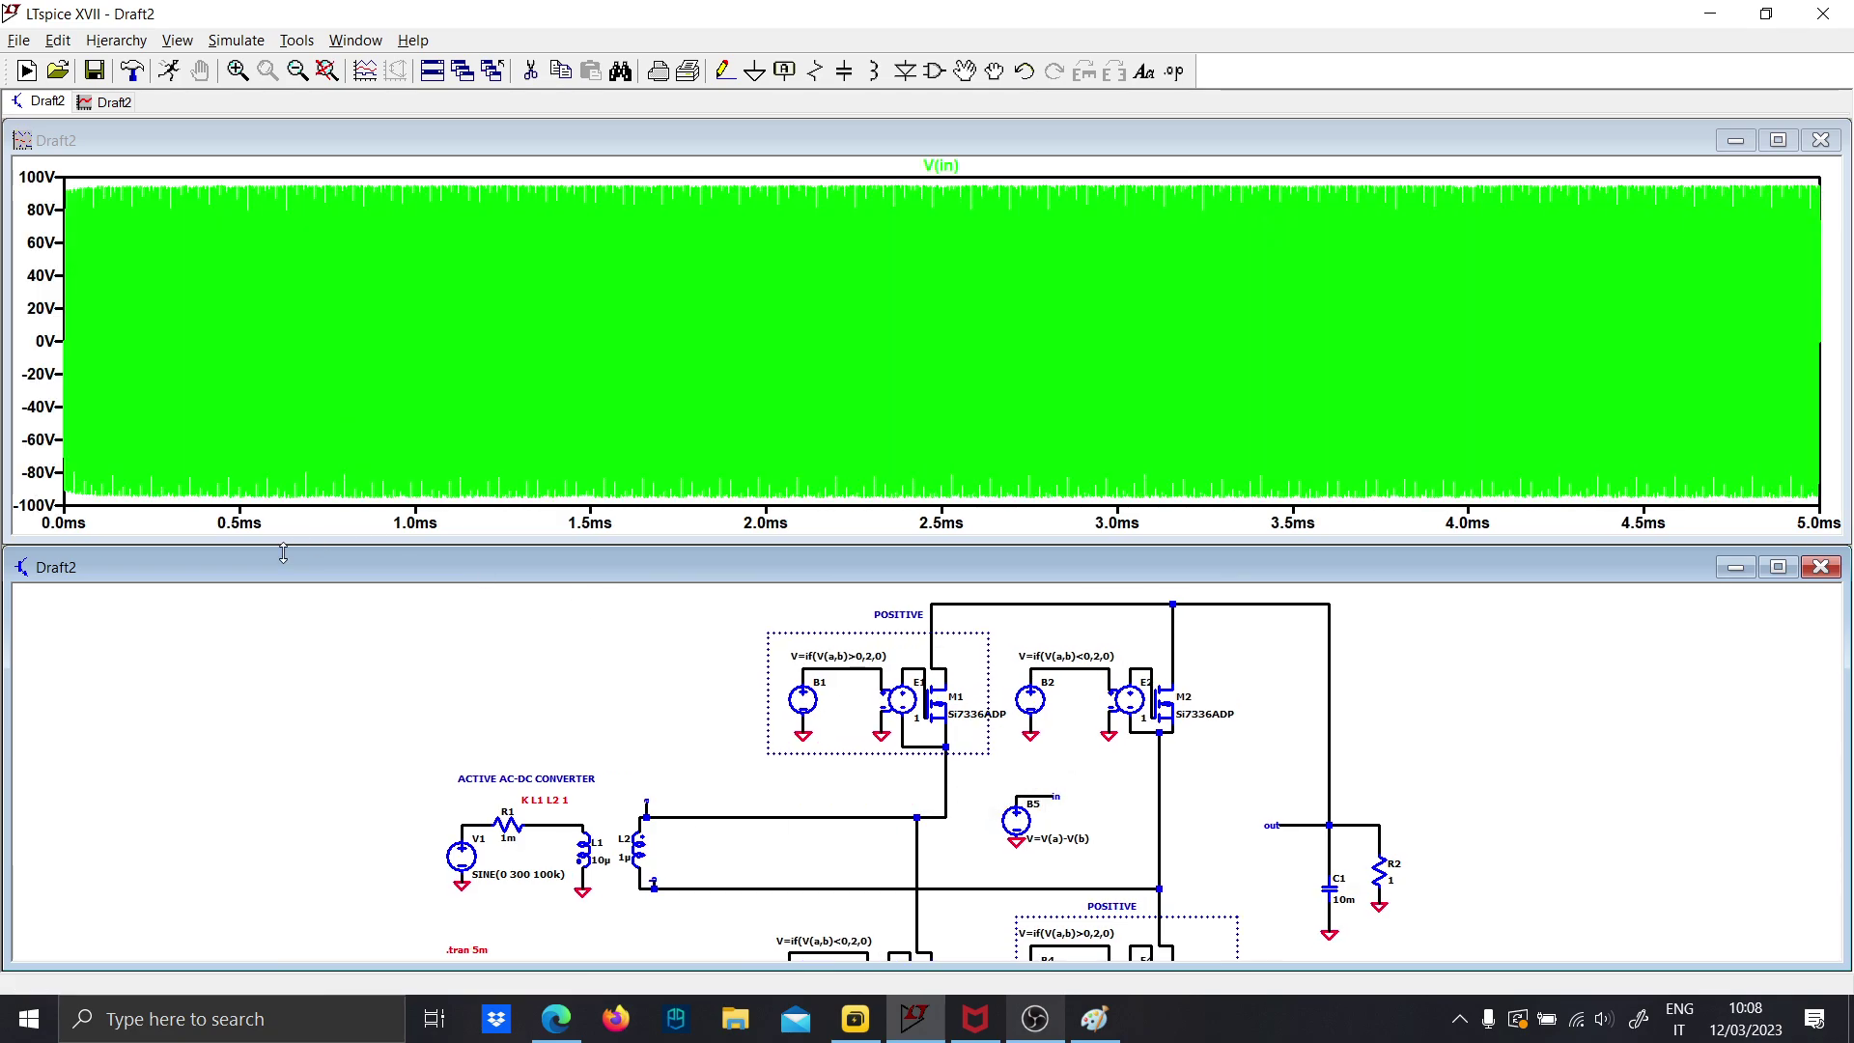
left_click(393, 525)
left_click_drag(393, 524, 281, 166)
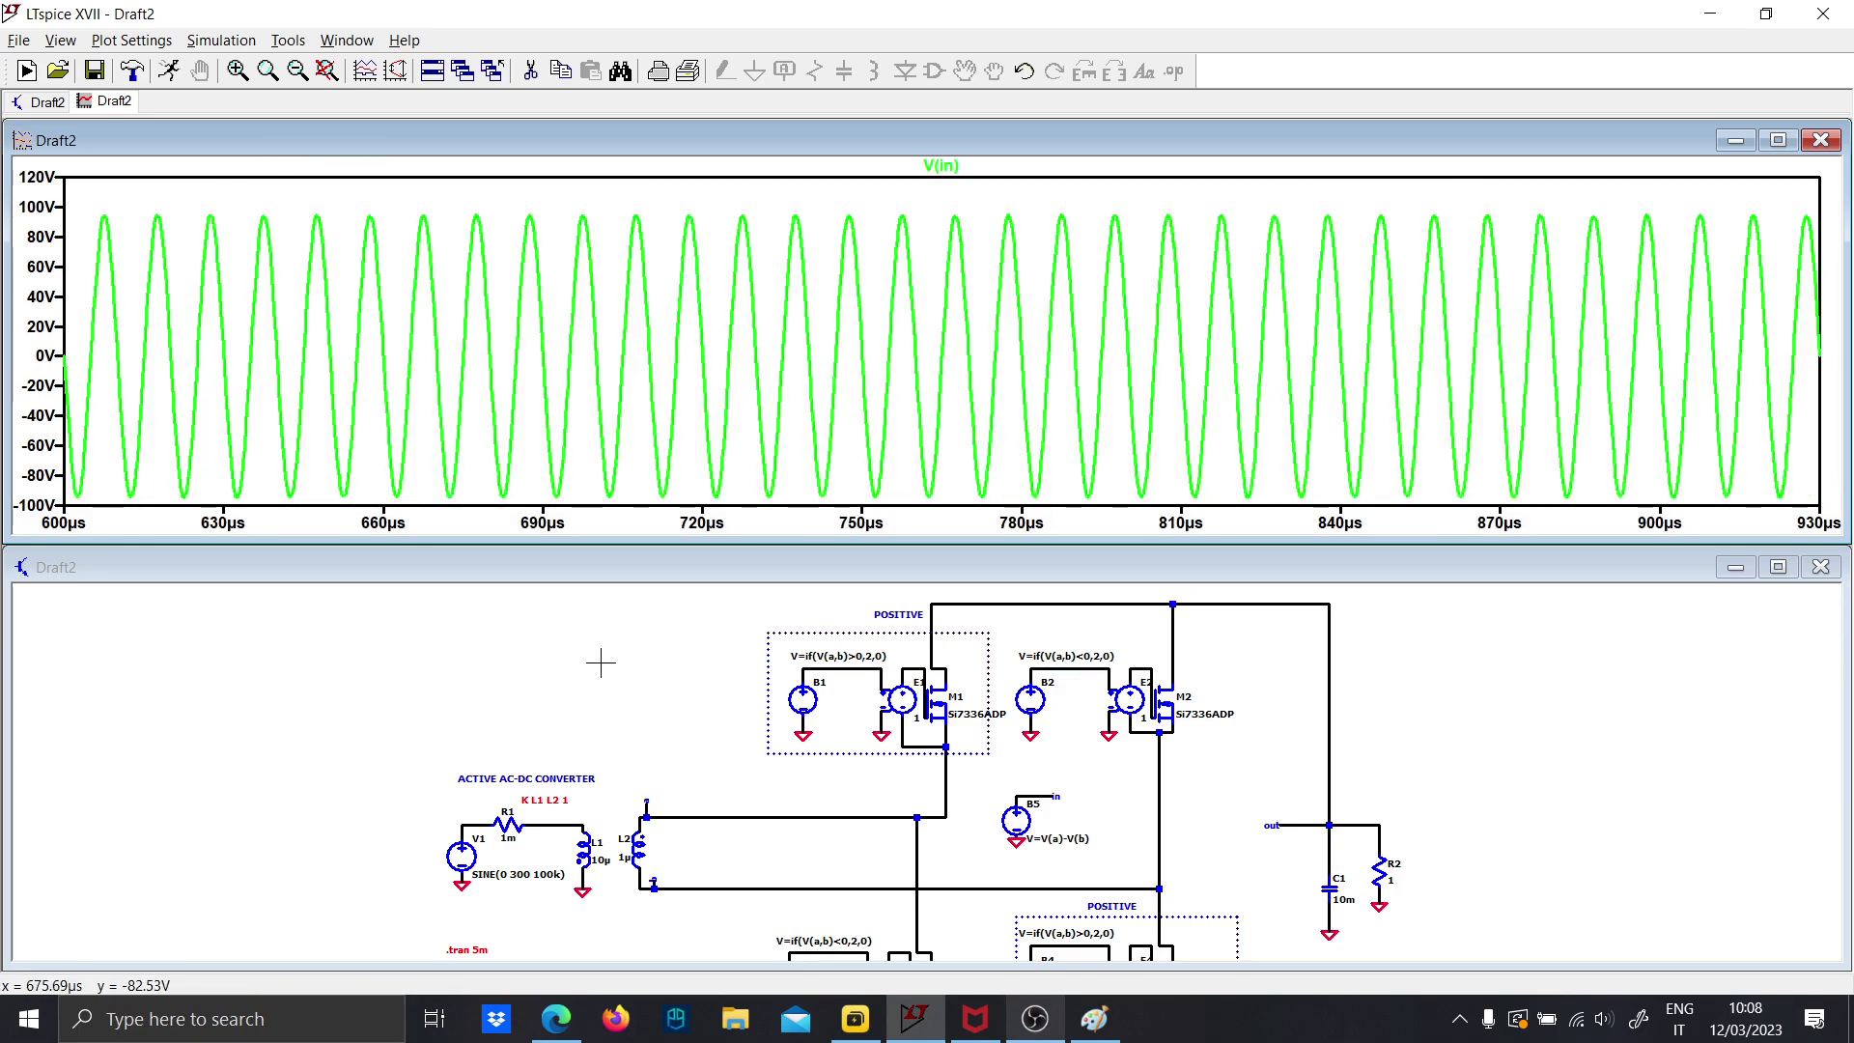
Add the V1–R1 node voltage and the output voltage V(out) to the plot
scroll(686, 888, "up", 2)
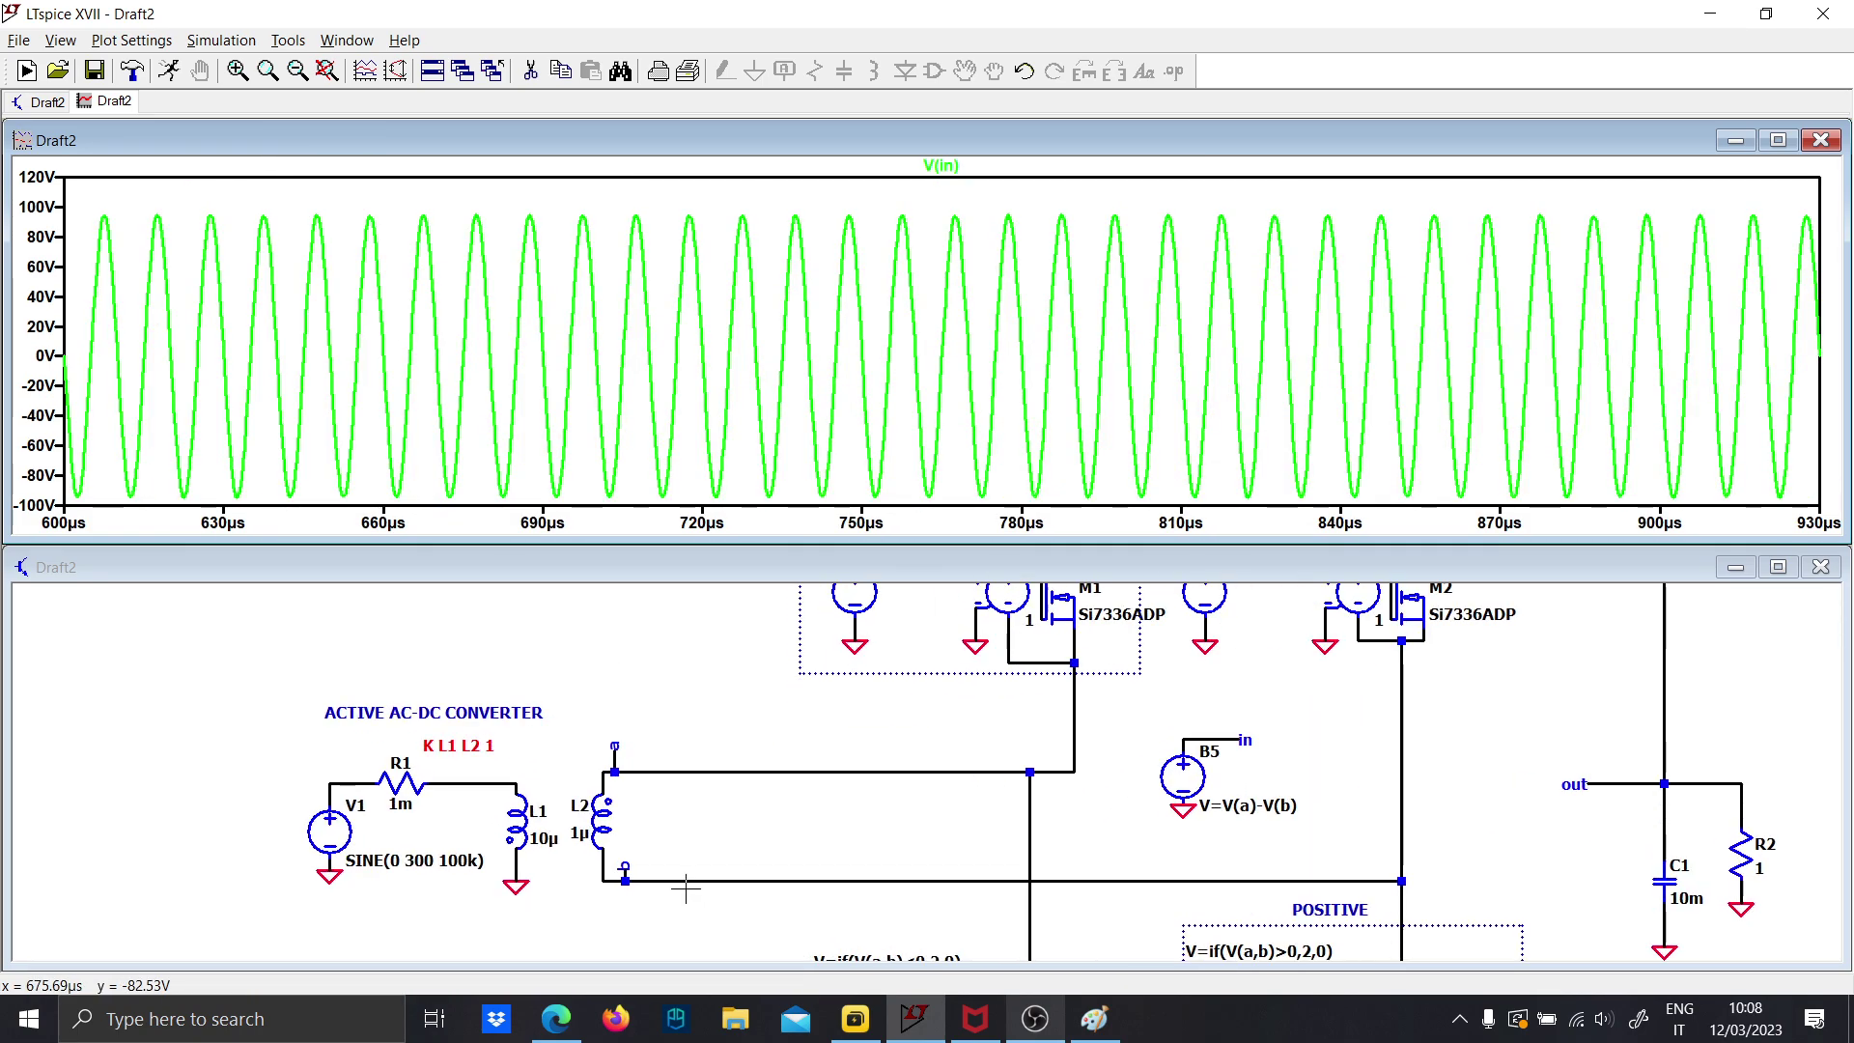
left_click(362, 782)
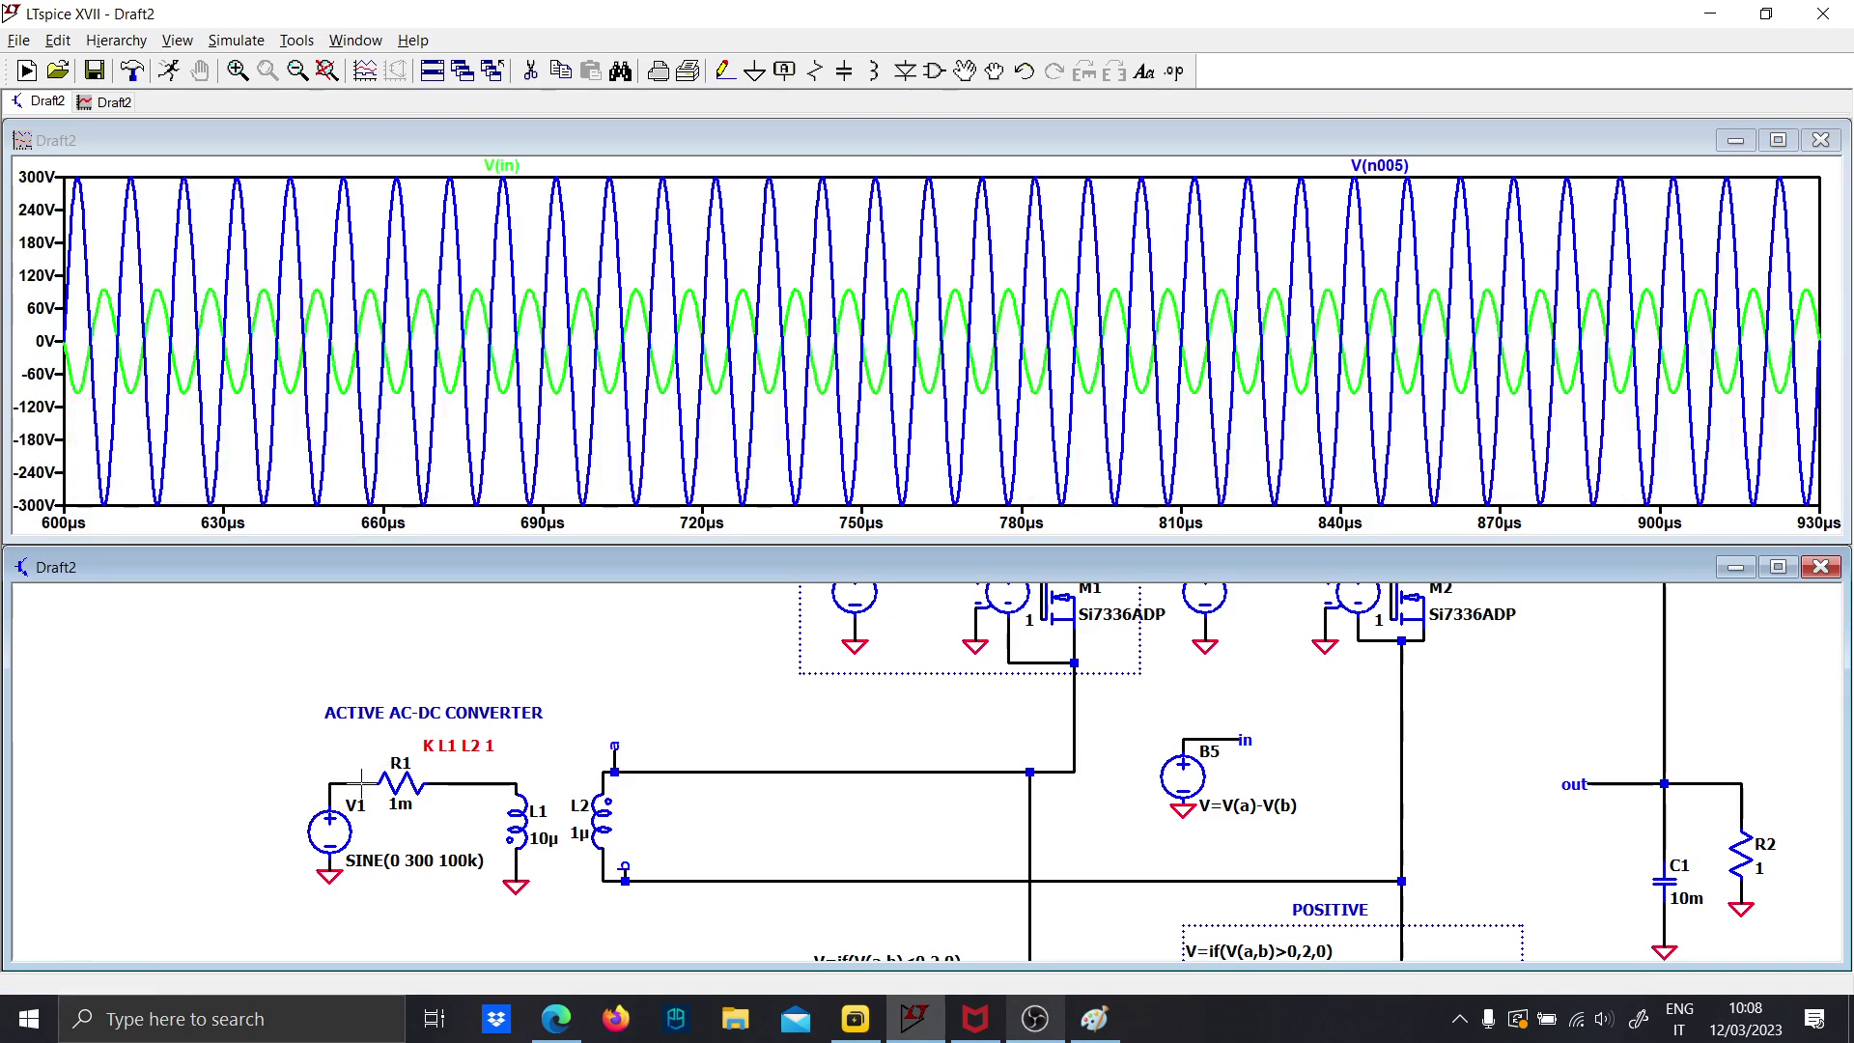
scroll(985, 809, "down", 1)
left_click_drag(1278, 816, 1084, 823)
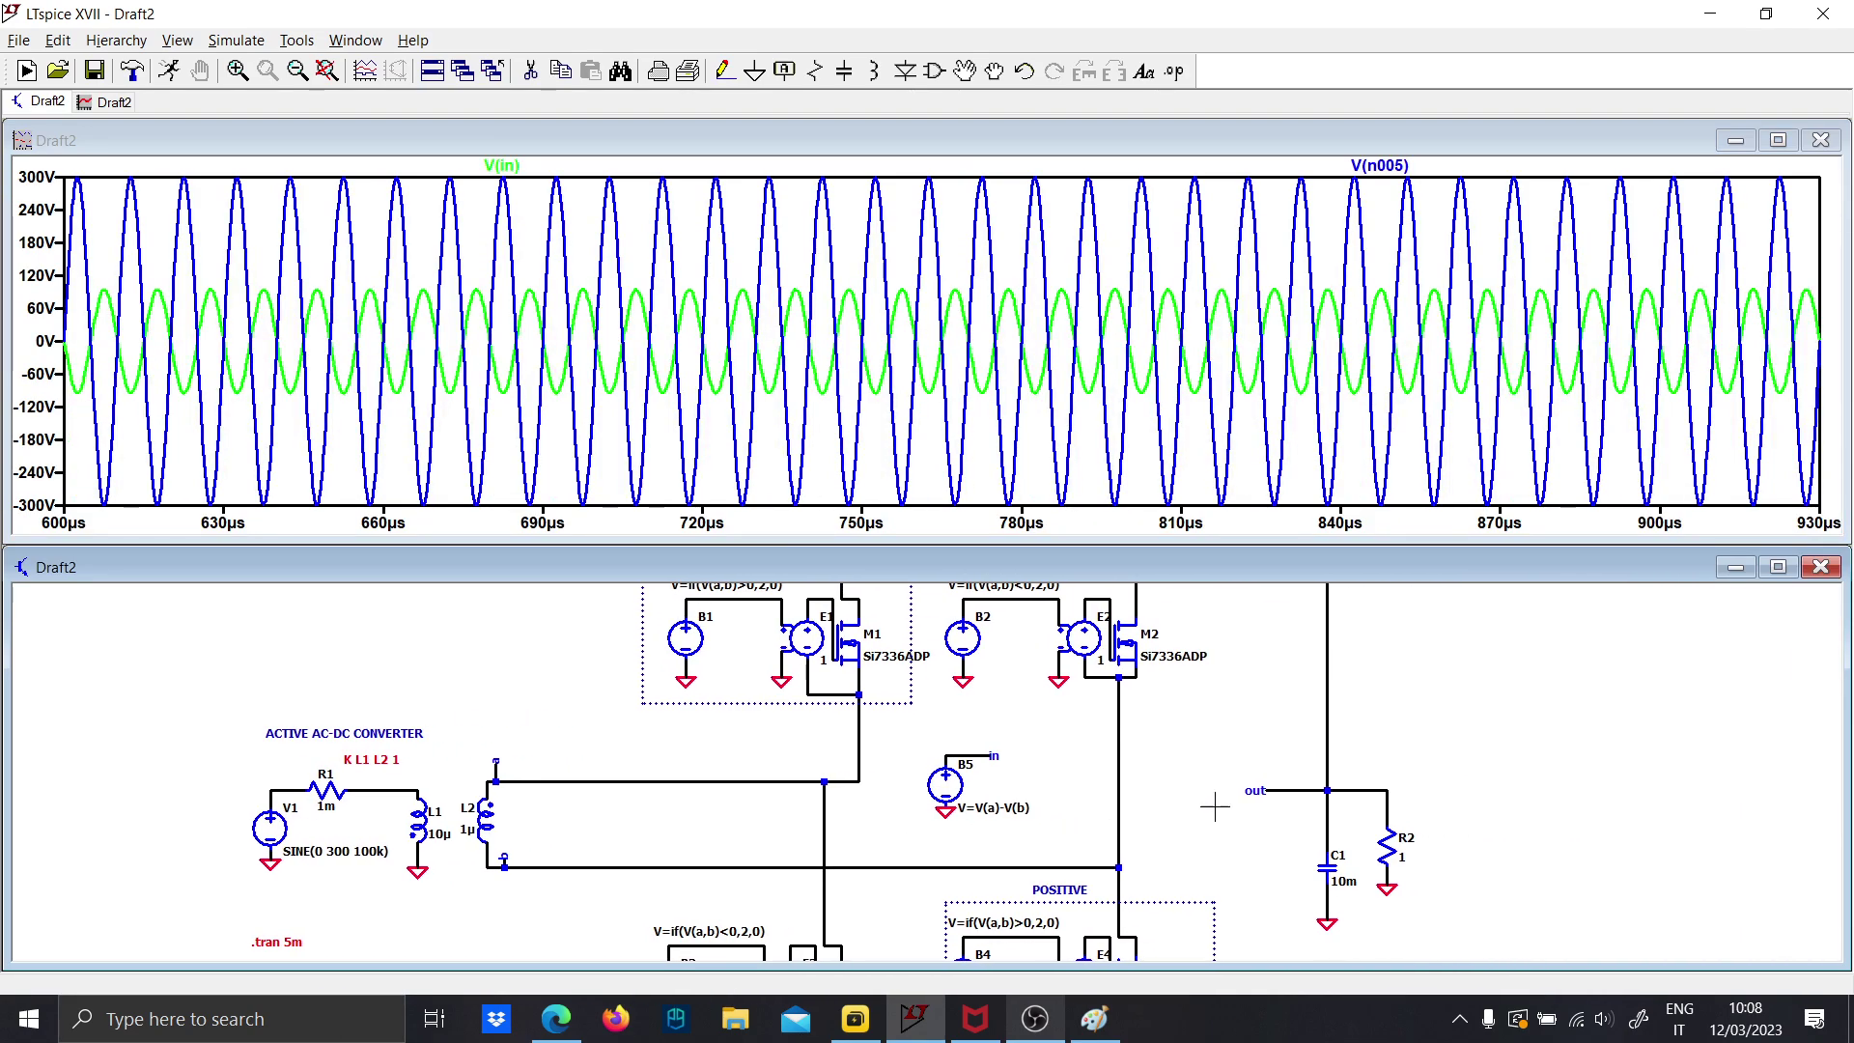
left_click(1301, 790)
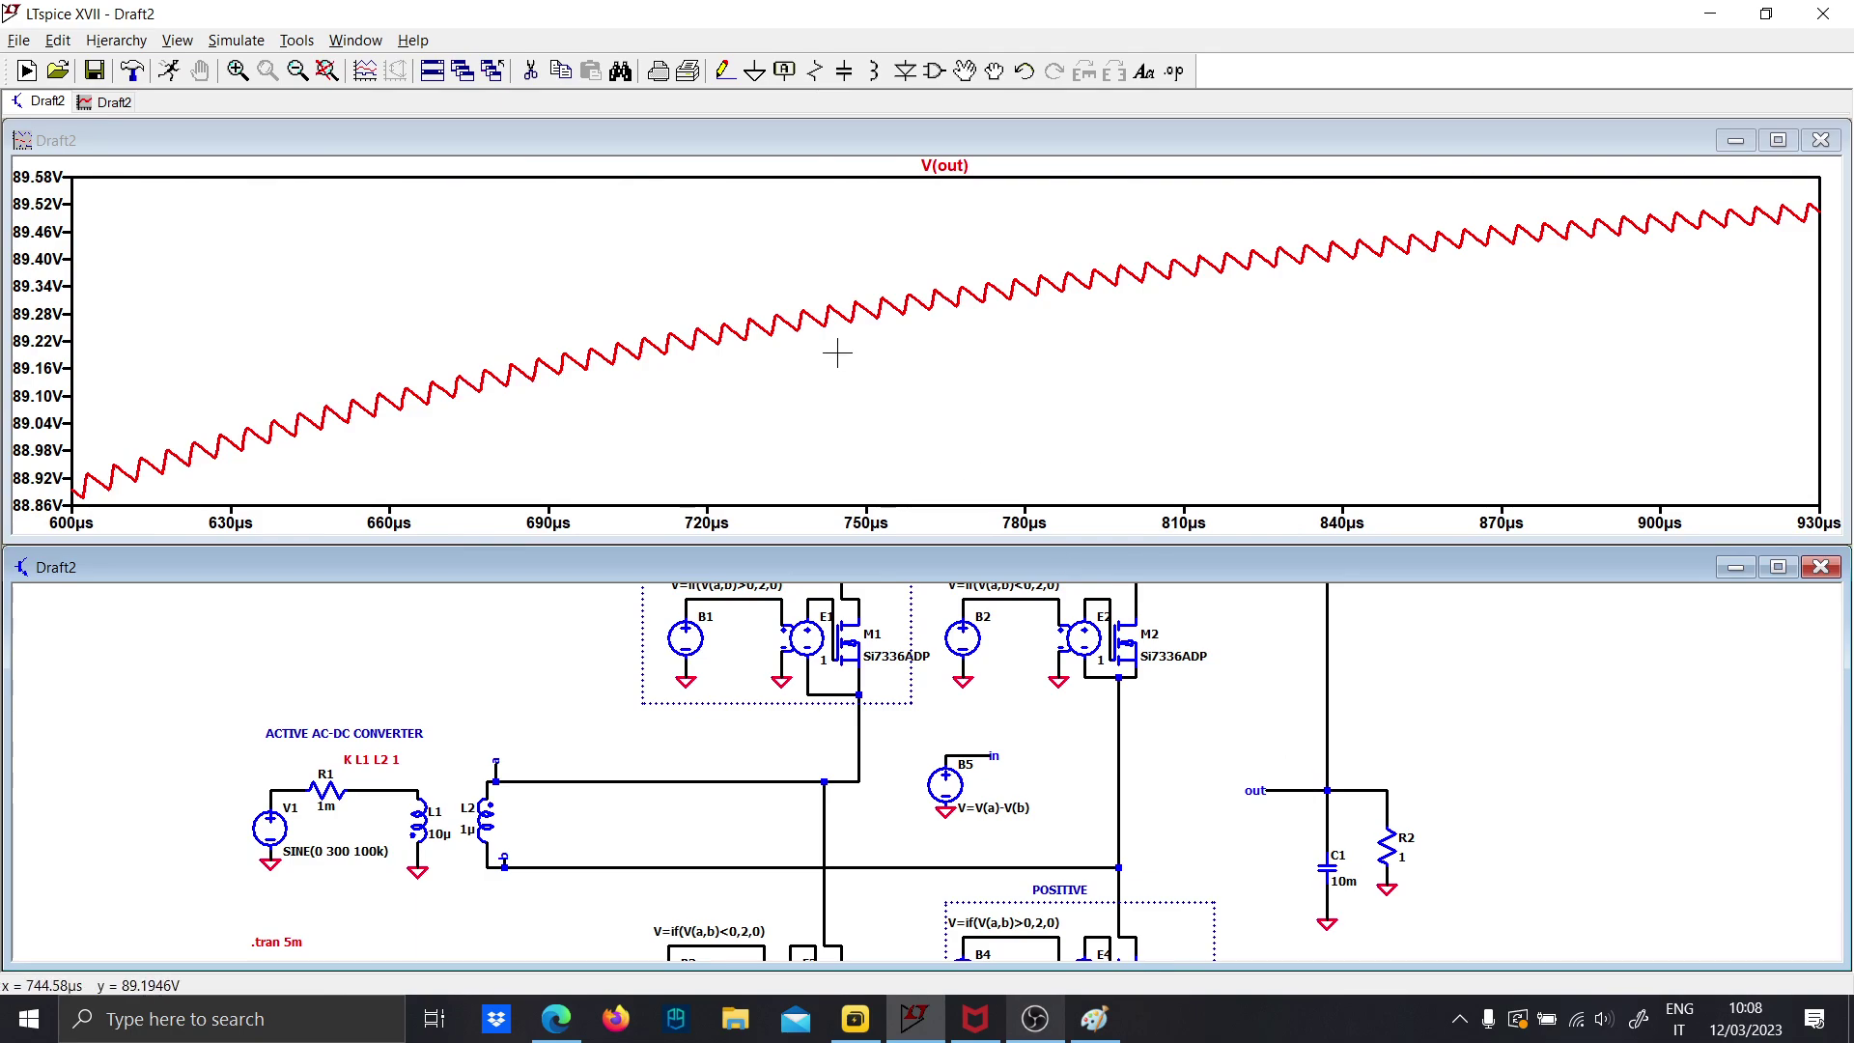
Fit the whole V(out) trace in the plot and recentre the schematic on B1, E1, M1 and M2
right_click(851, 374)
left_click(943, 387)
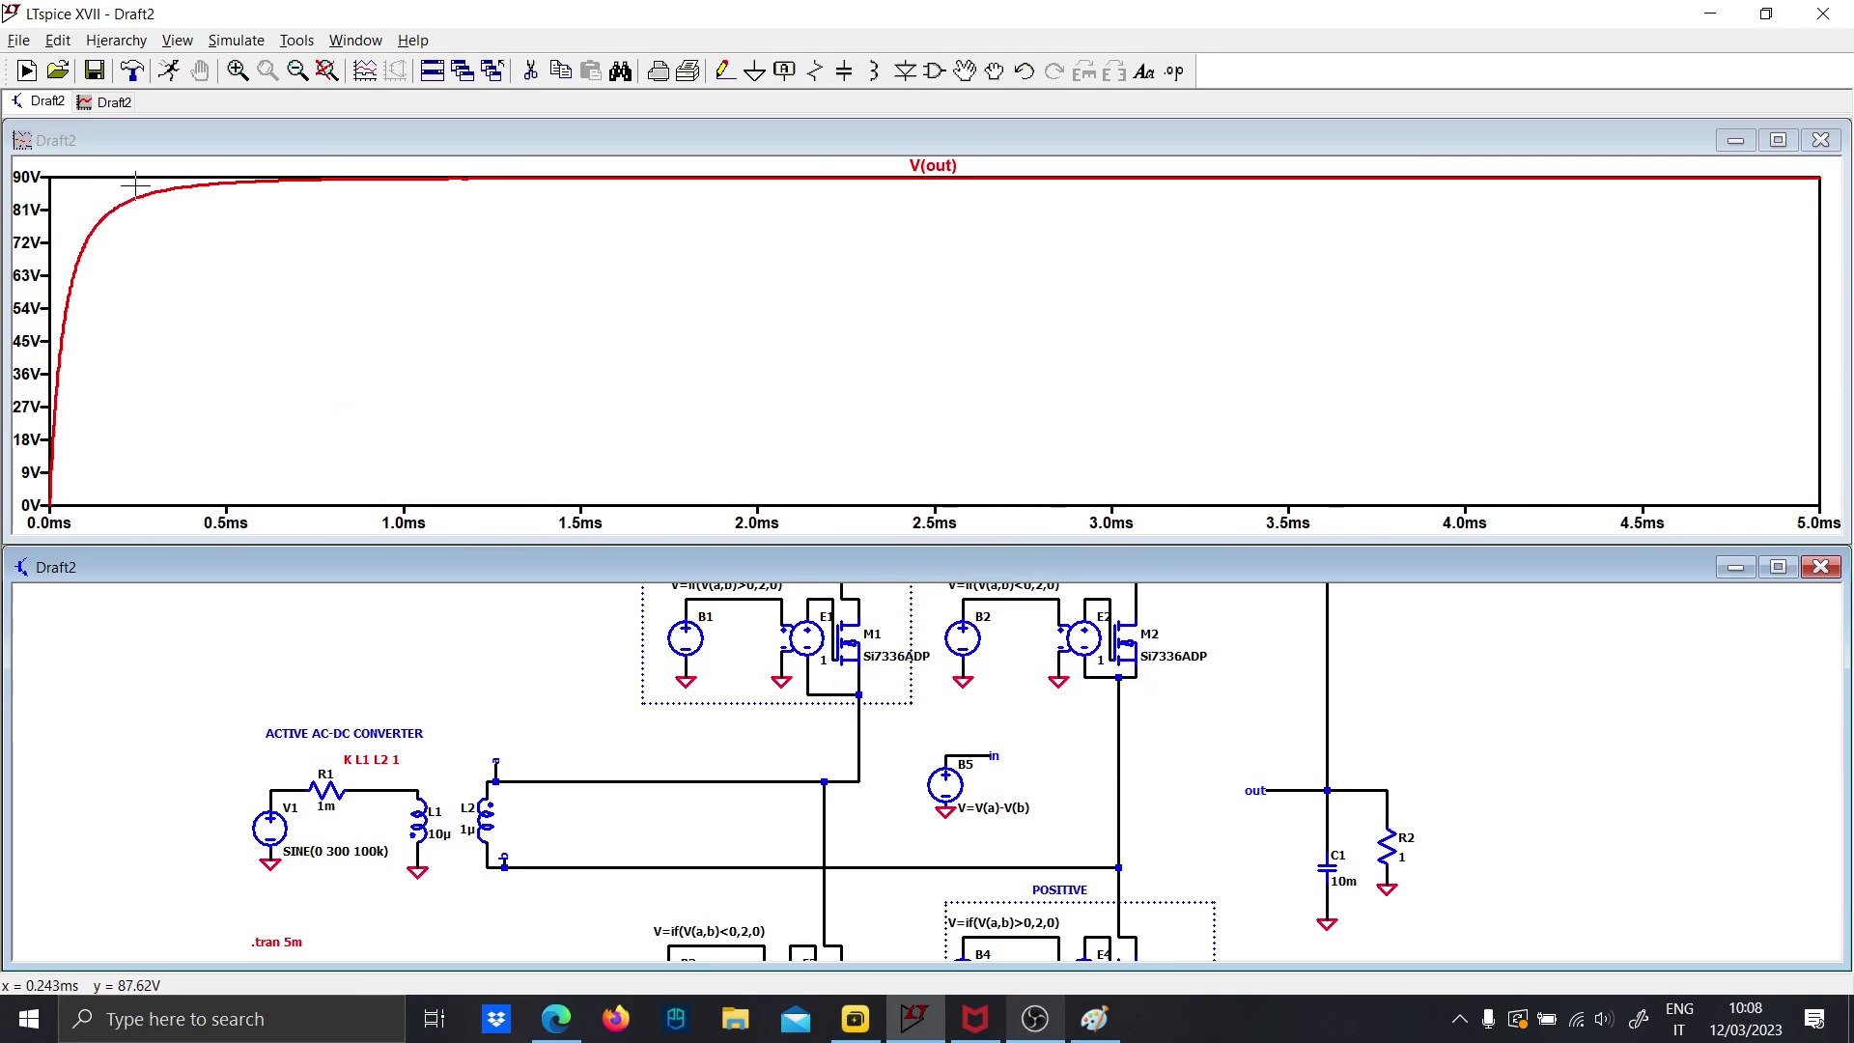
left_click_drag(646, 194, 785, 166)
scroll(1240, 687, "down", 1)
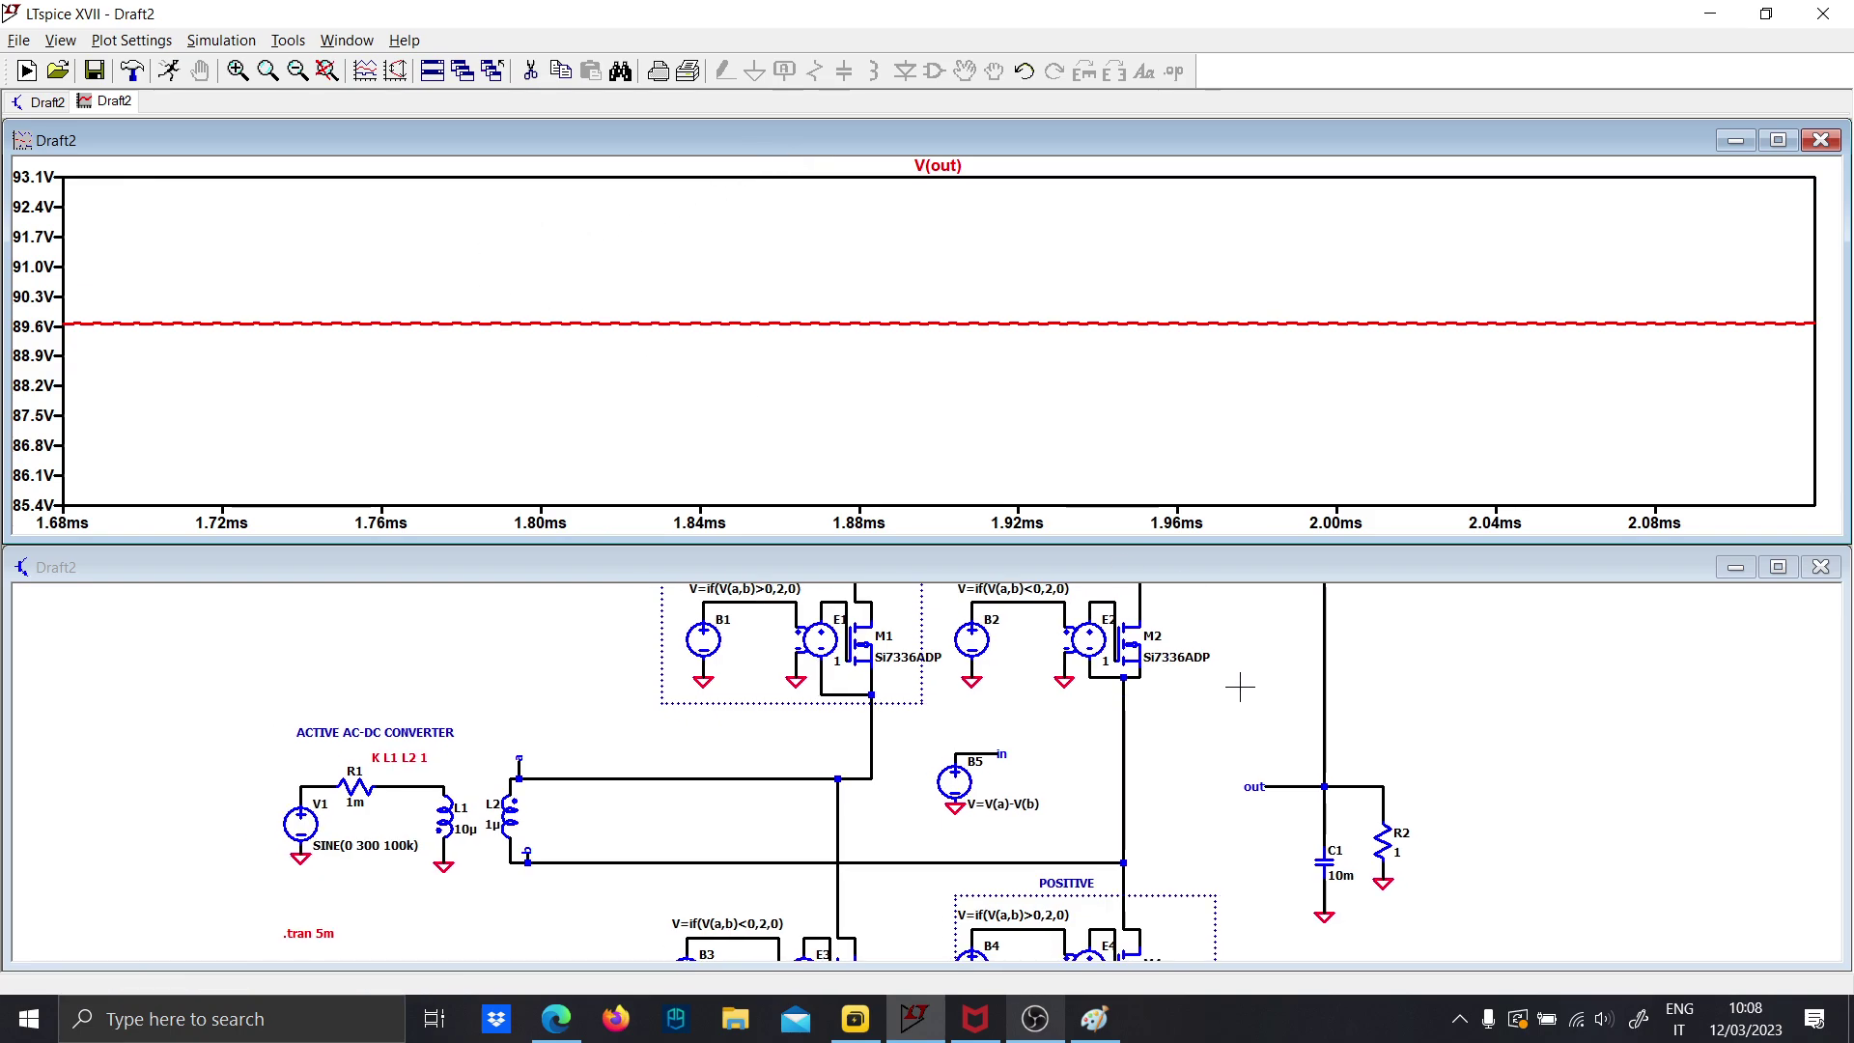
left_click_drag(1215, 686, 1128, 718)
right_click(769, 336)
left_click(830, 353)
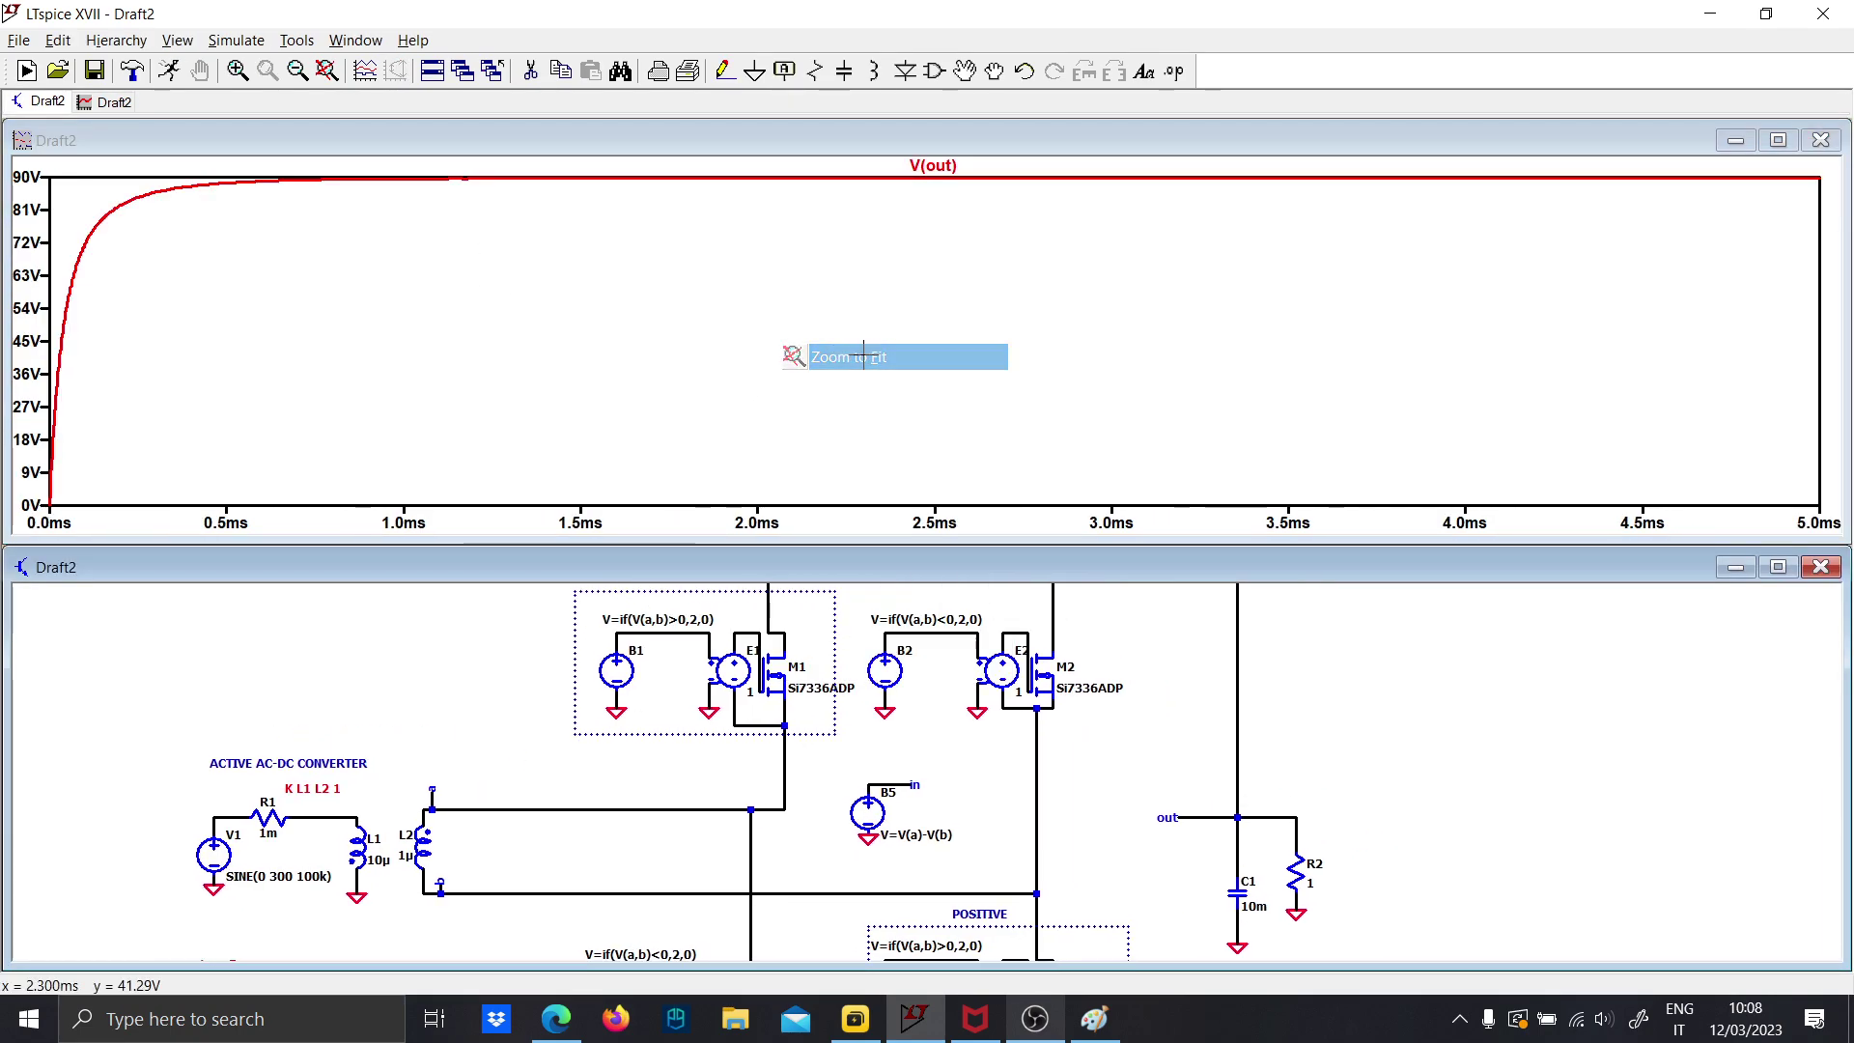
left_click_drag(896, 743, 843, 654)
scroll(843, 836, "down", 1)
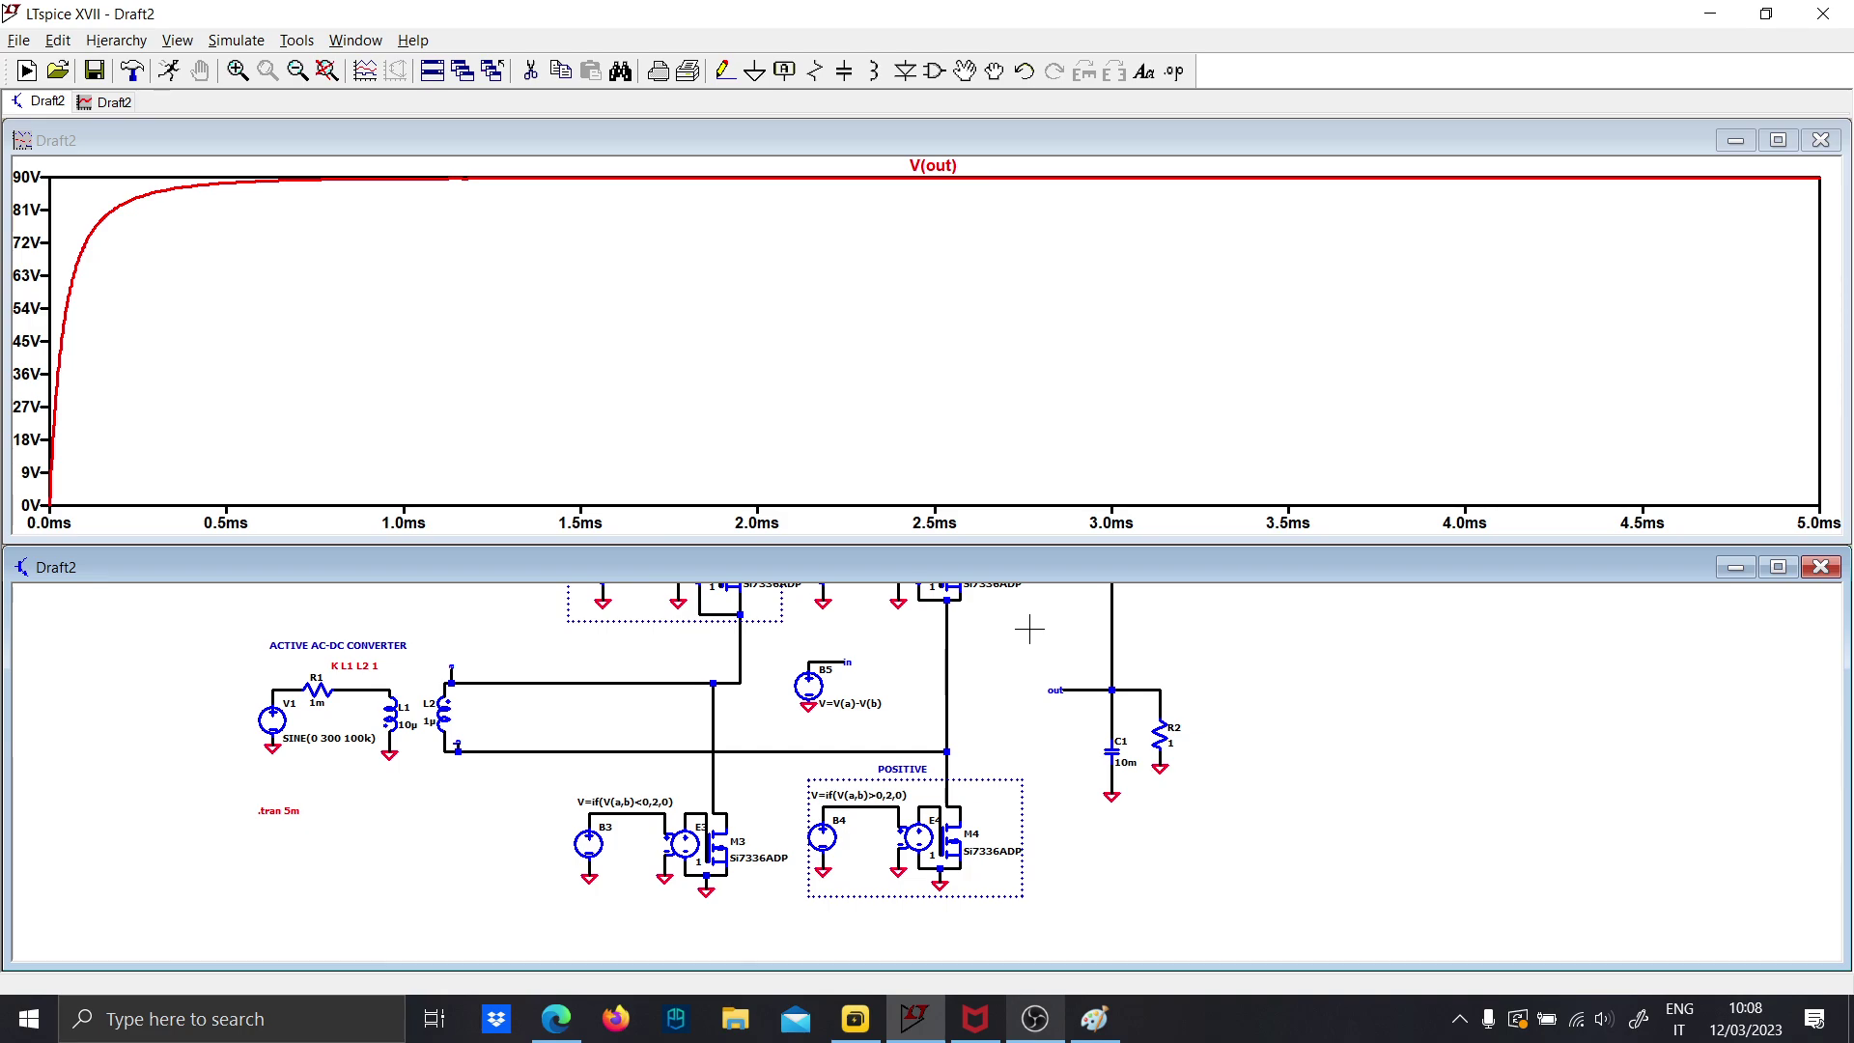
left_click_drag(1030, 630, 1028, 666)
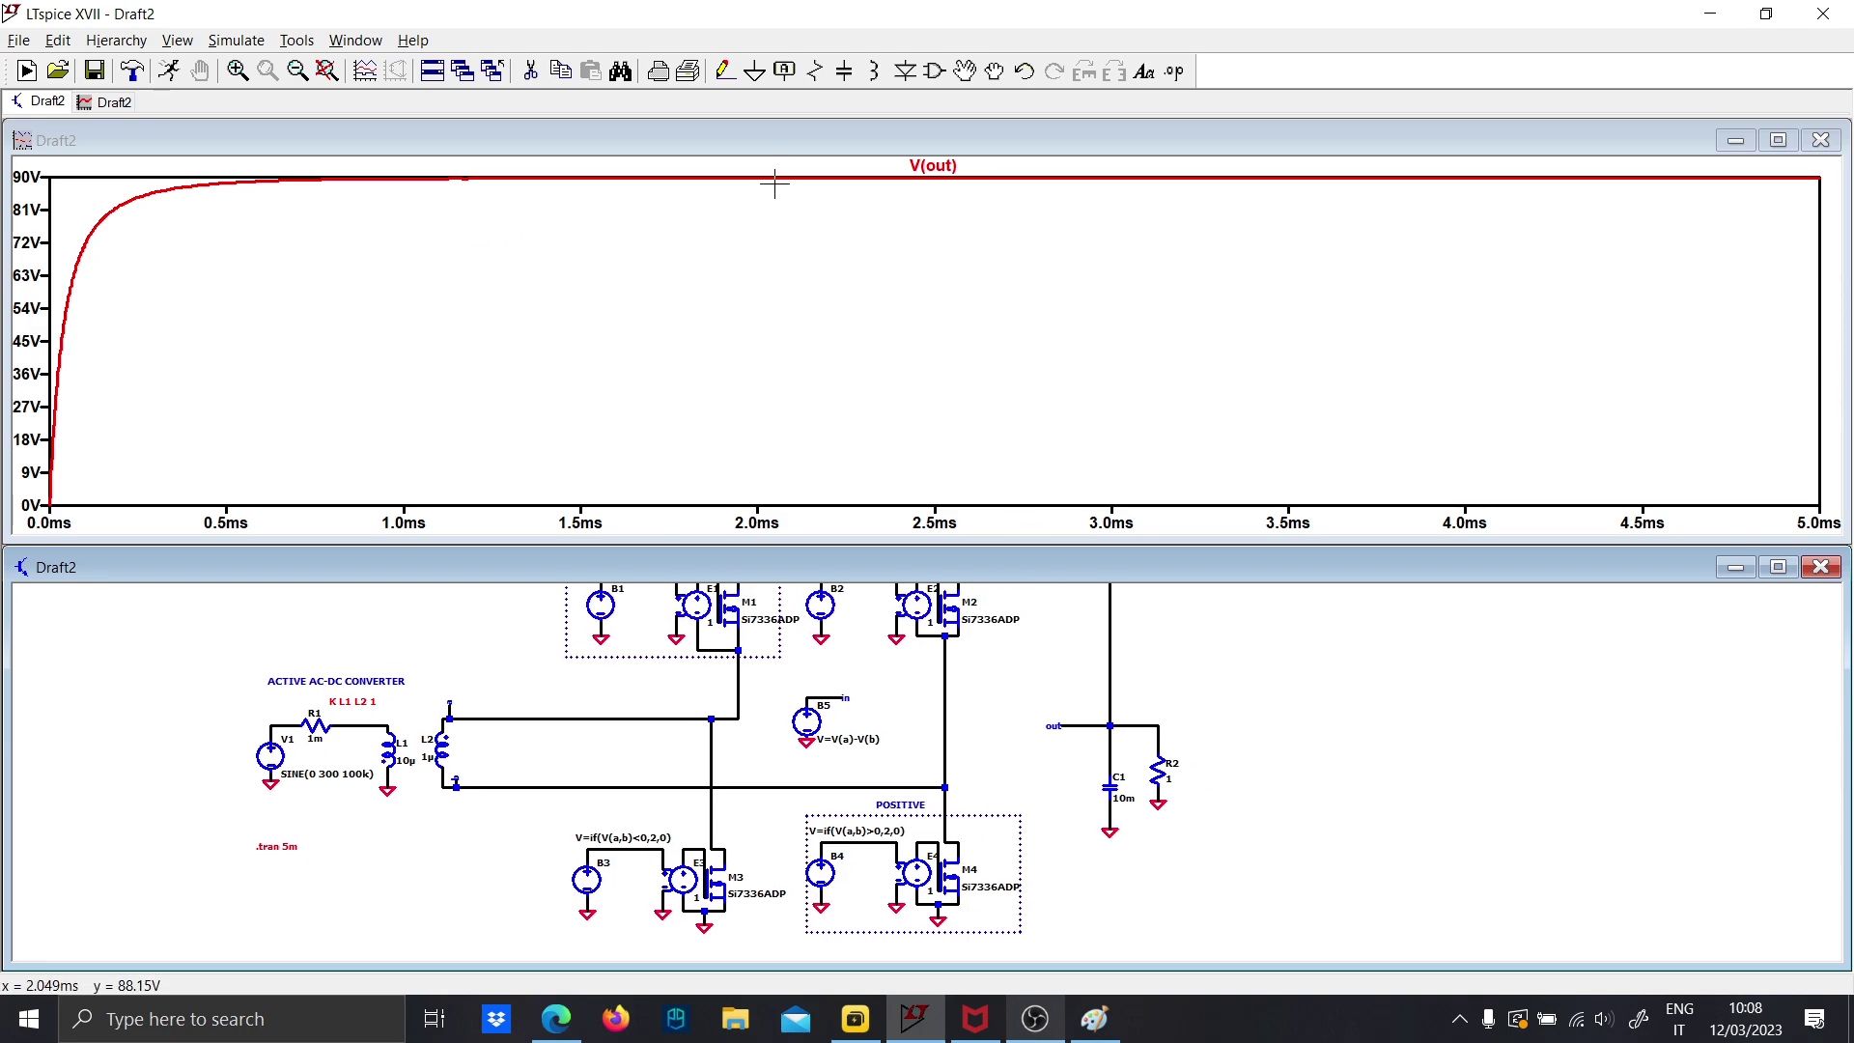
Zoom the V(out) trace progressively down to 2.224–2.242 ms and bring M3 and M4 into view
left_click_drag(774, 183, 969, 172)
left_click_drag(666, 345, 865, 377)
left_click_drag(559, 277, 985, 345)
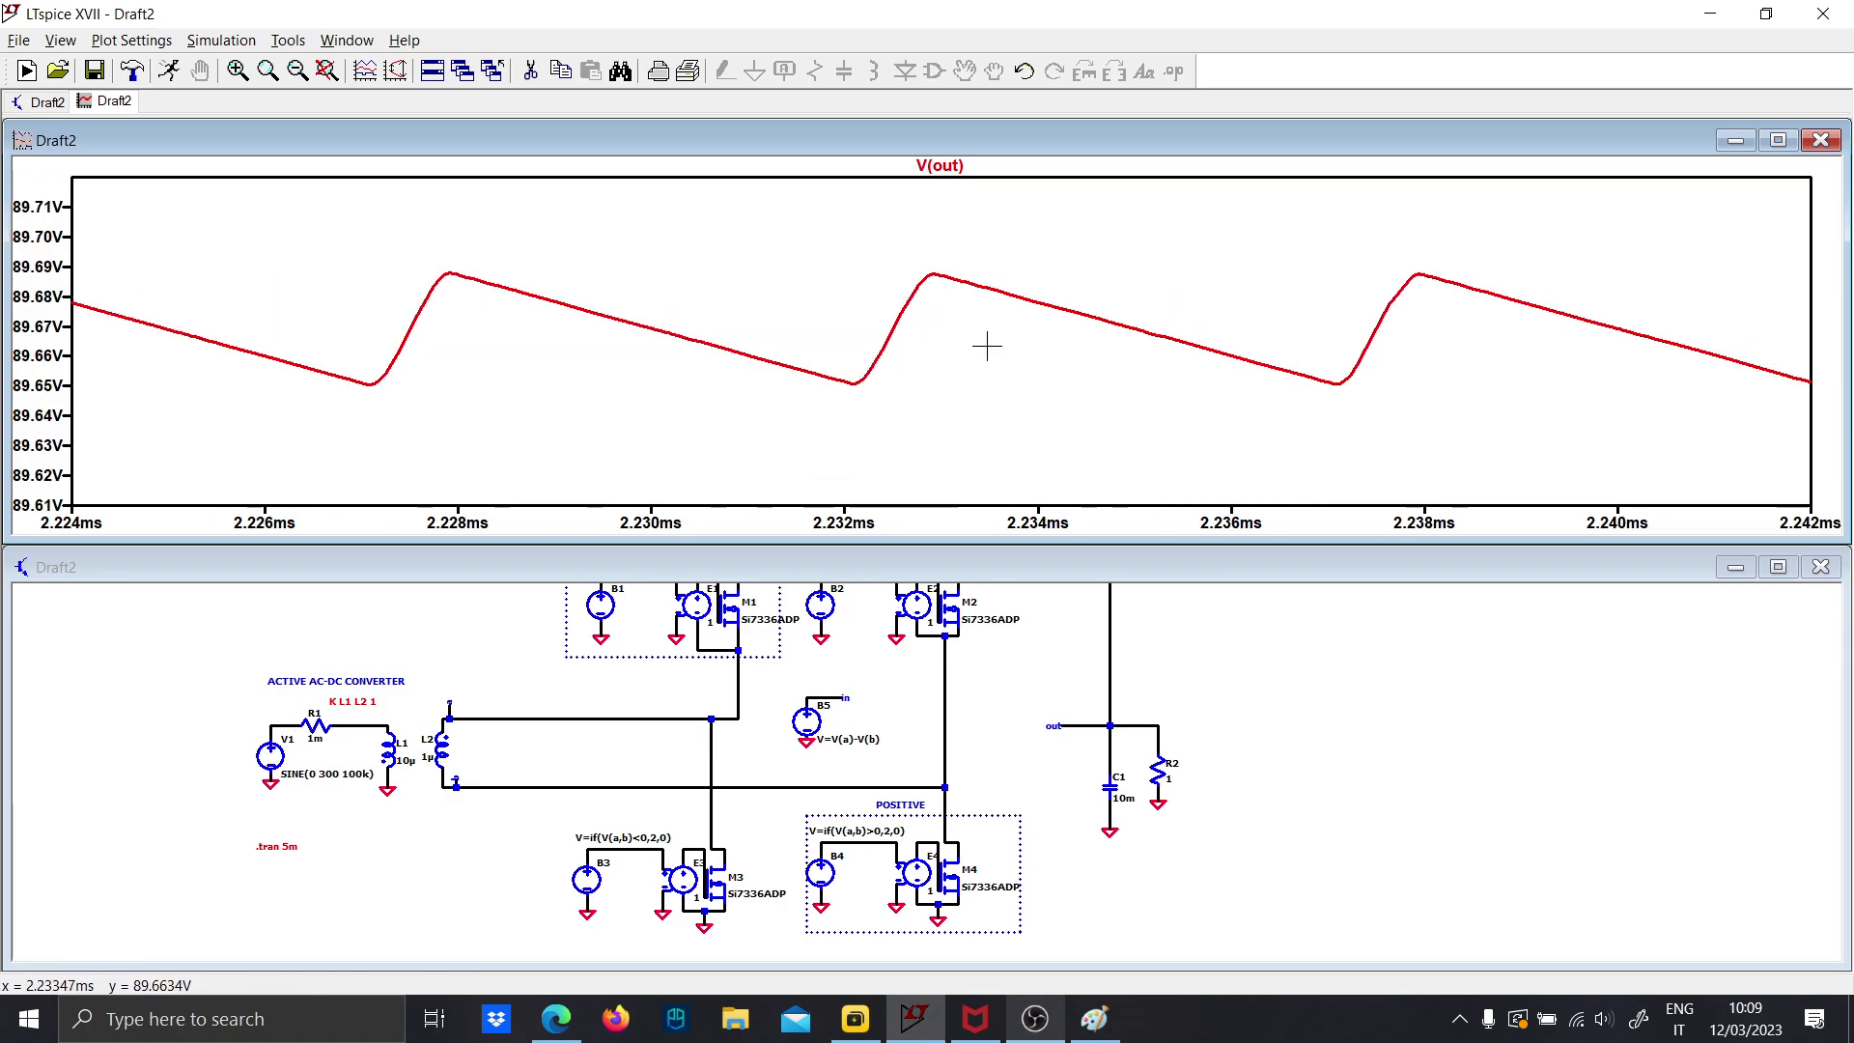
scroll(342, 766, "up", 5)
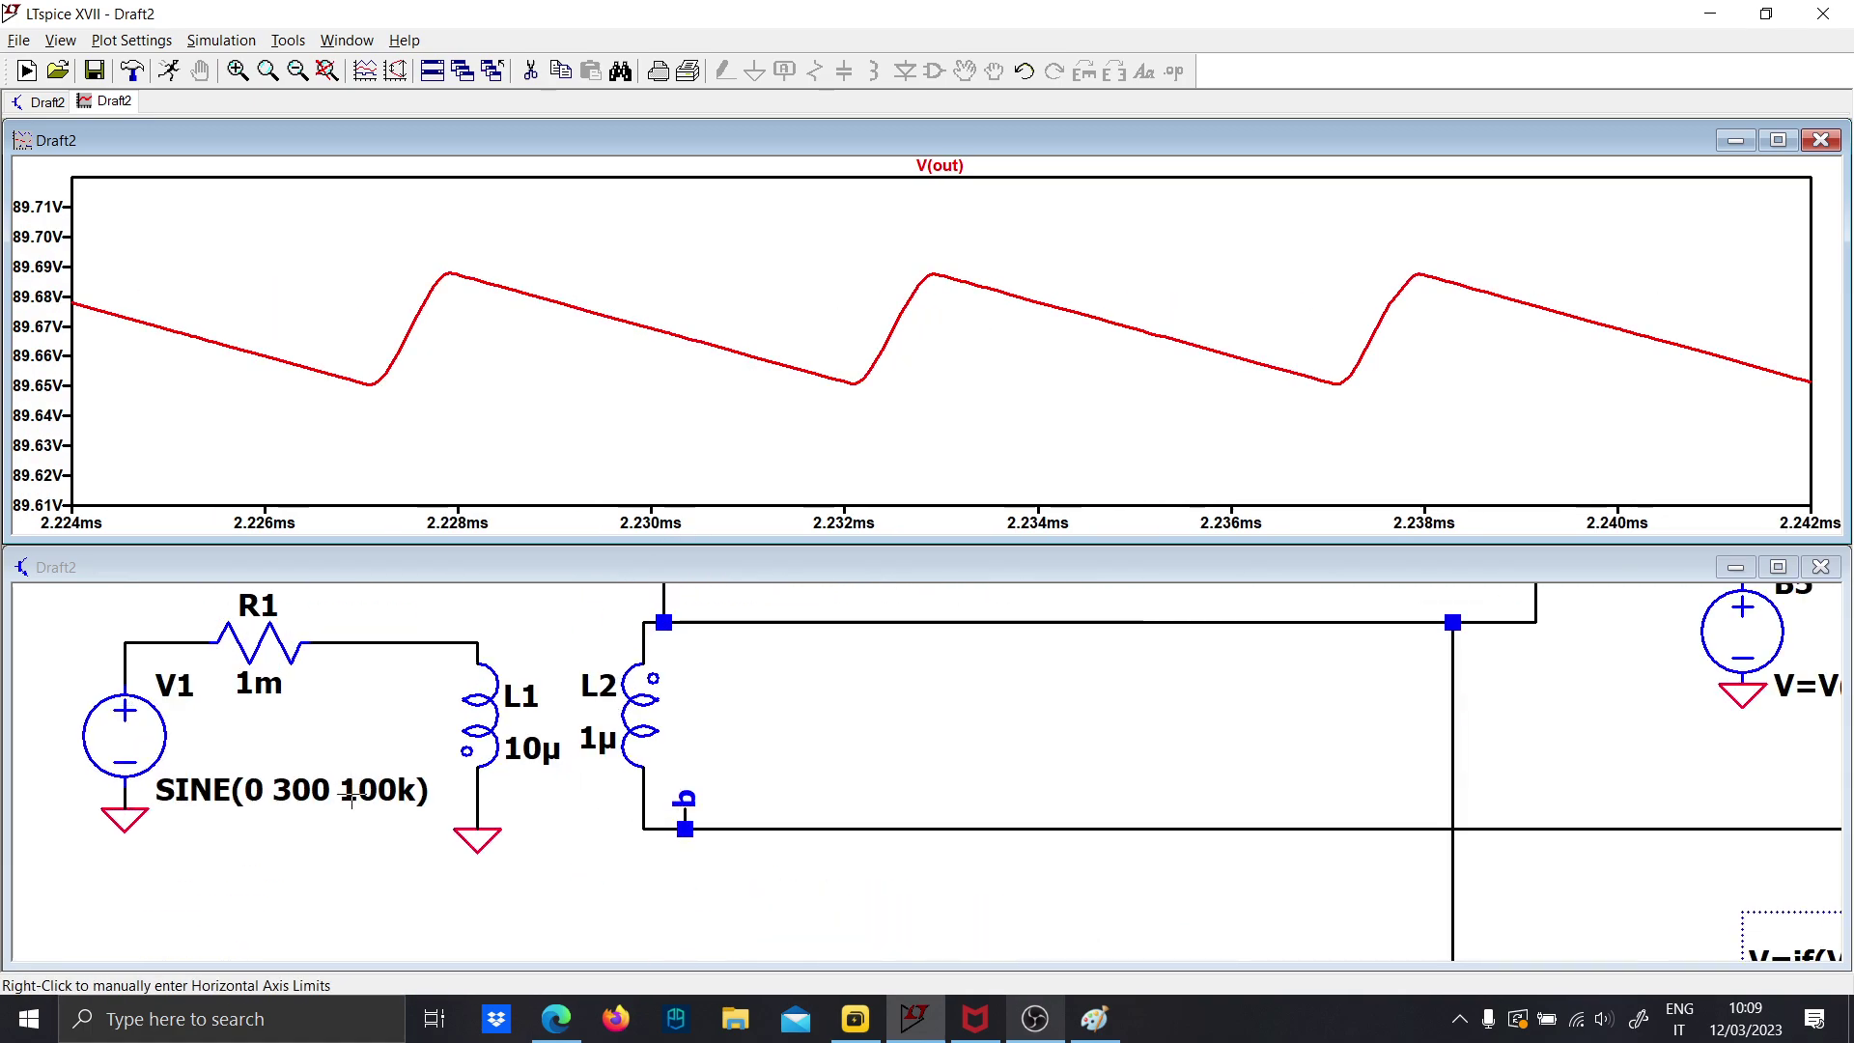
scroll(427, 783, "down", 1)
scroll(1340, 760, "down", 3)
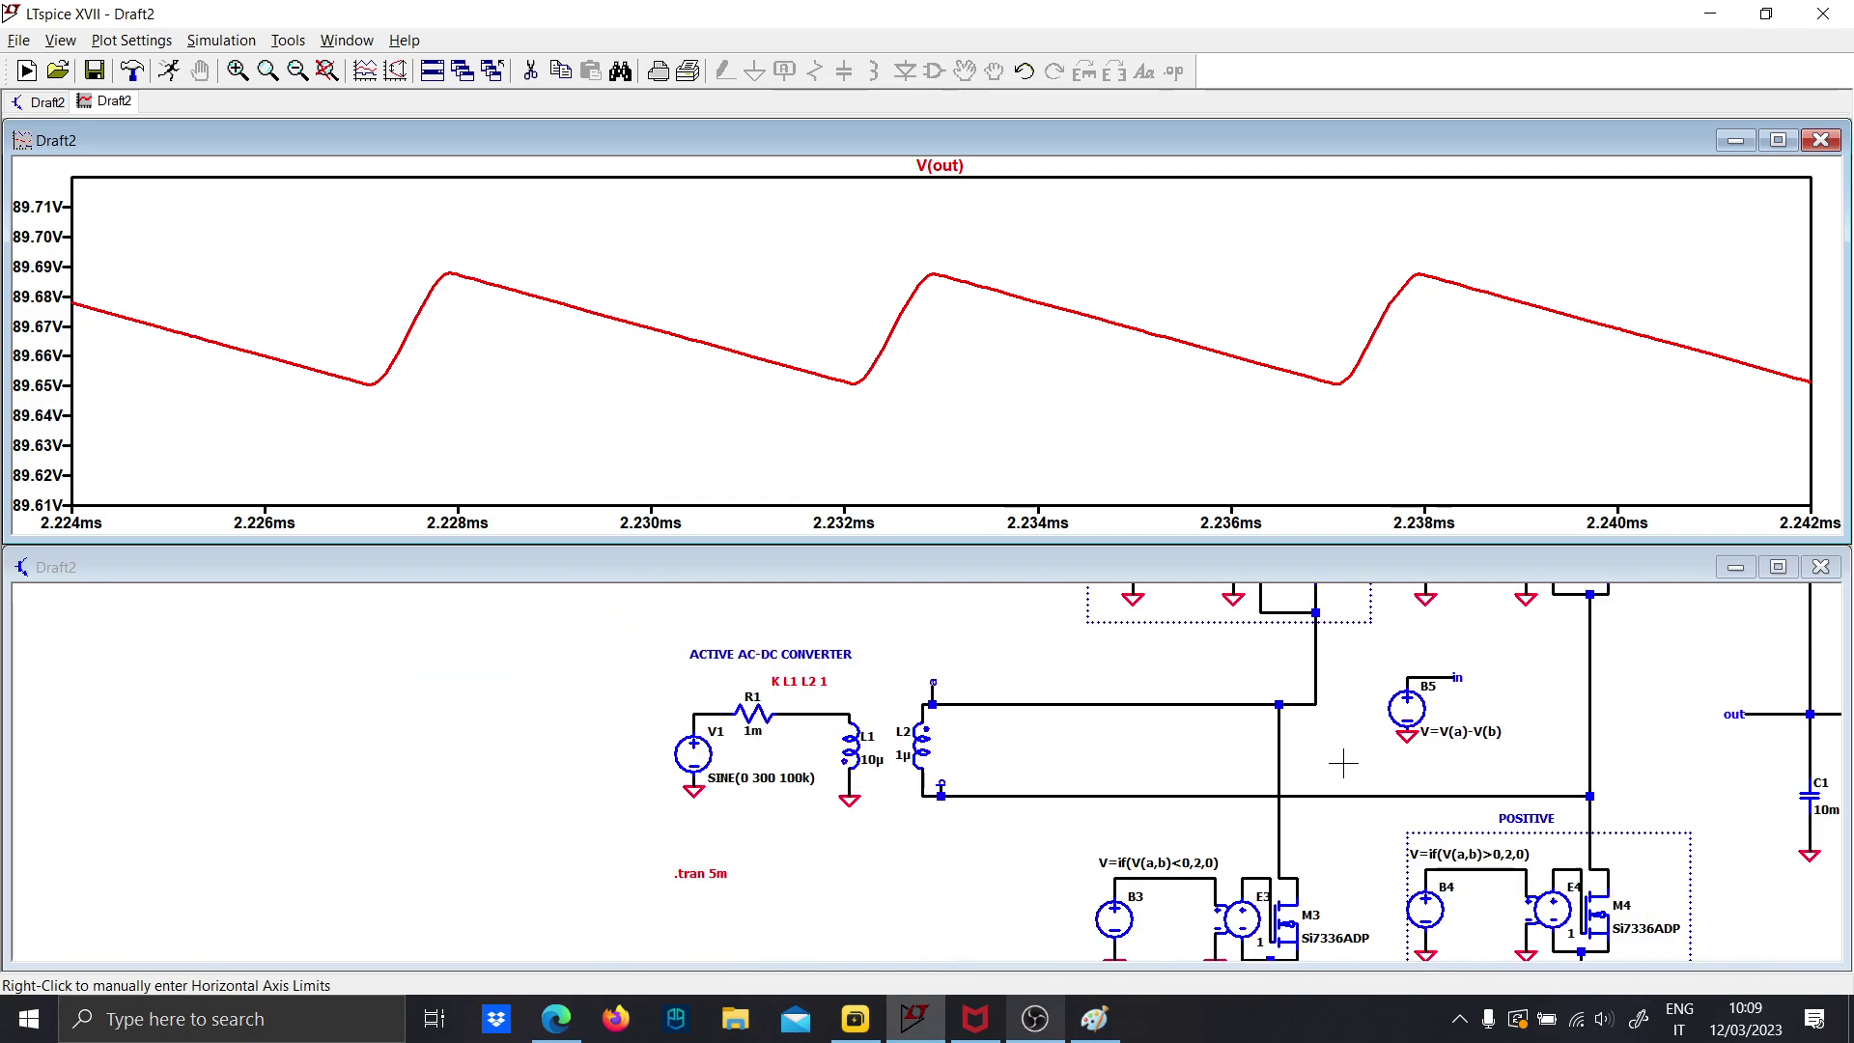
left_click_drag(1347, 761, 836, 855)
left_click_drag(964, 668, 855, 586)
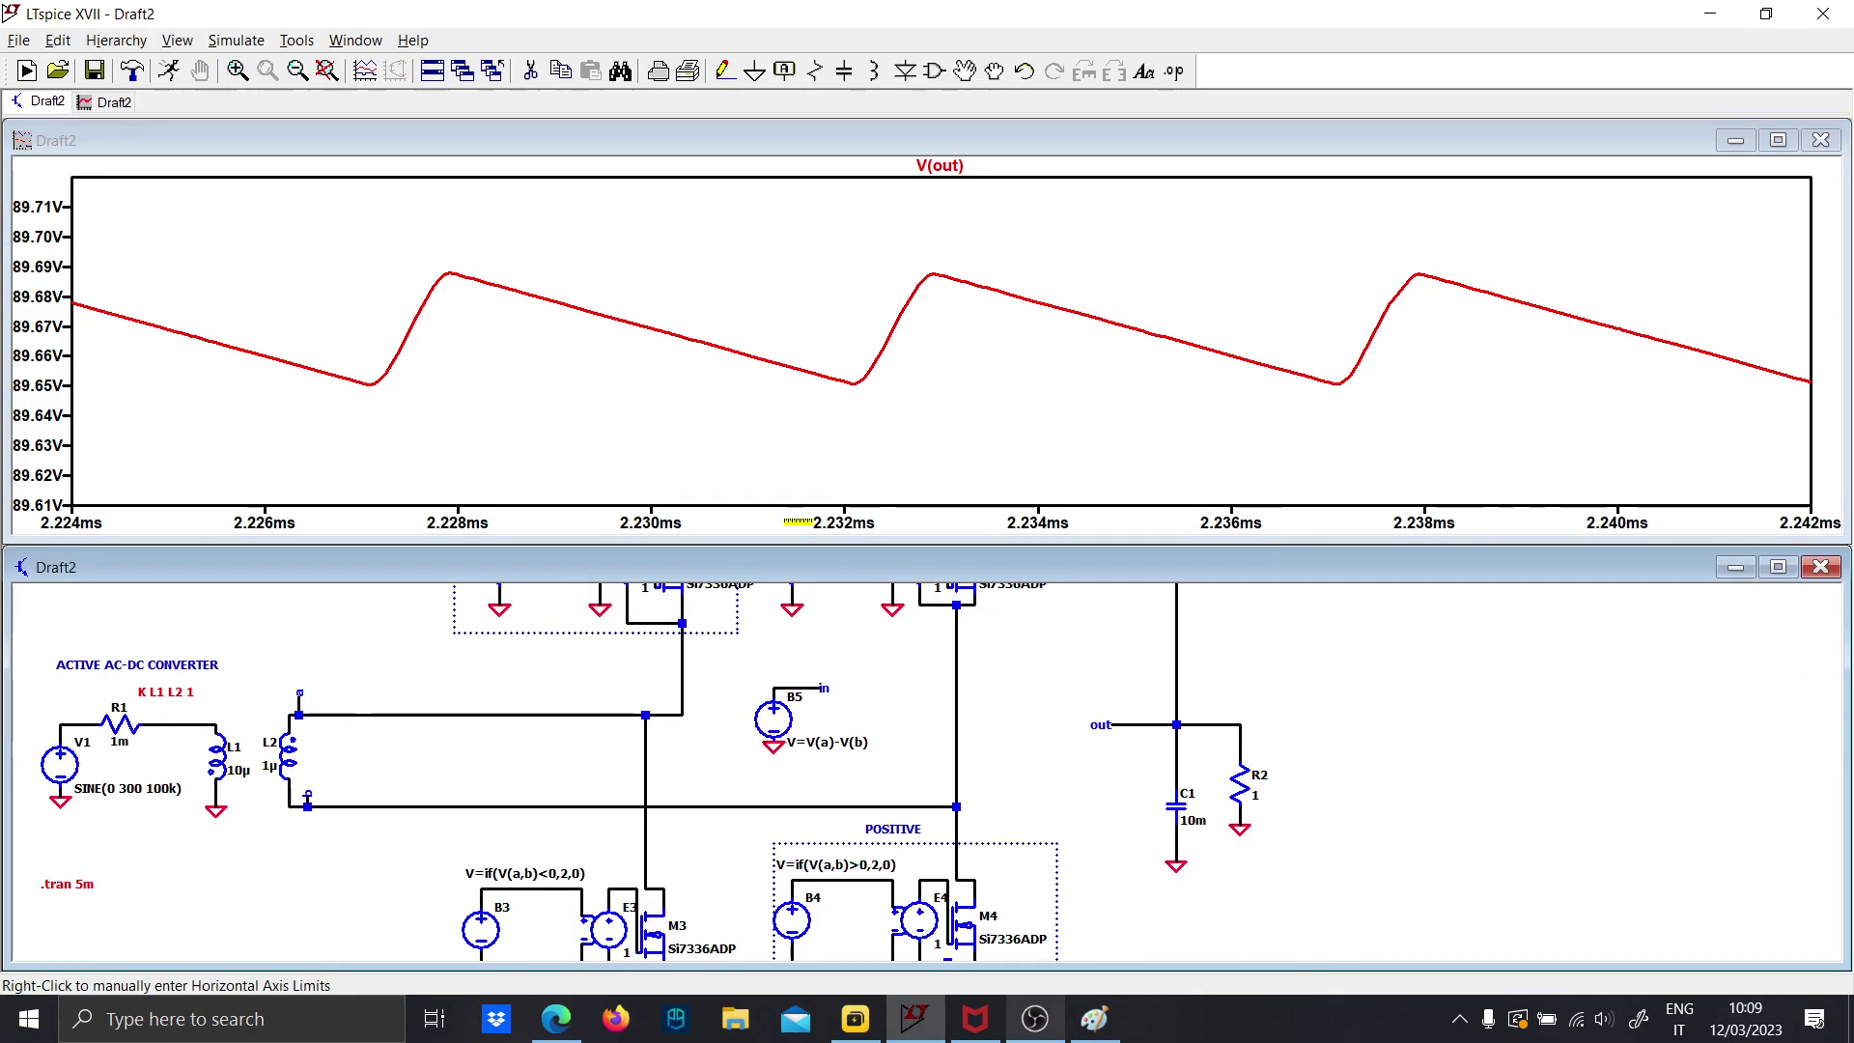
left_click_drag(78, 883, 241, 833)
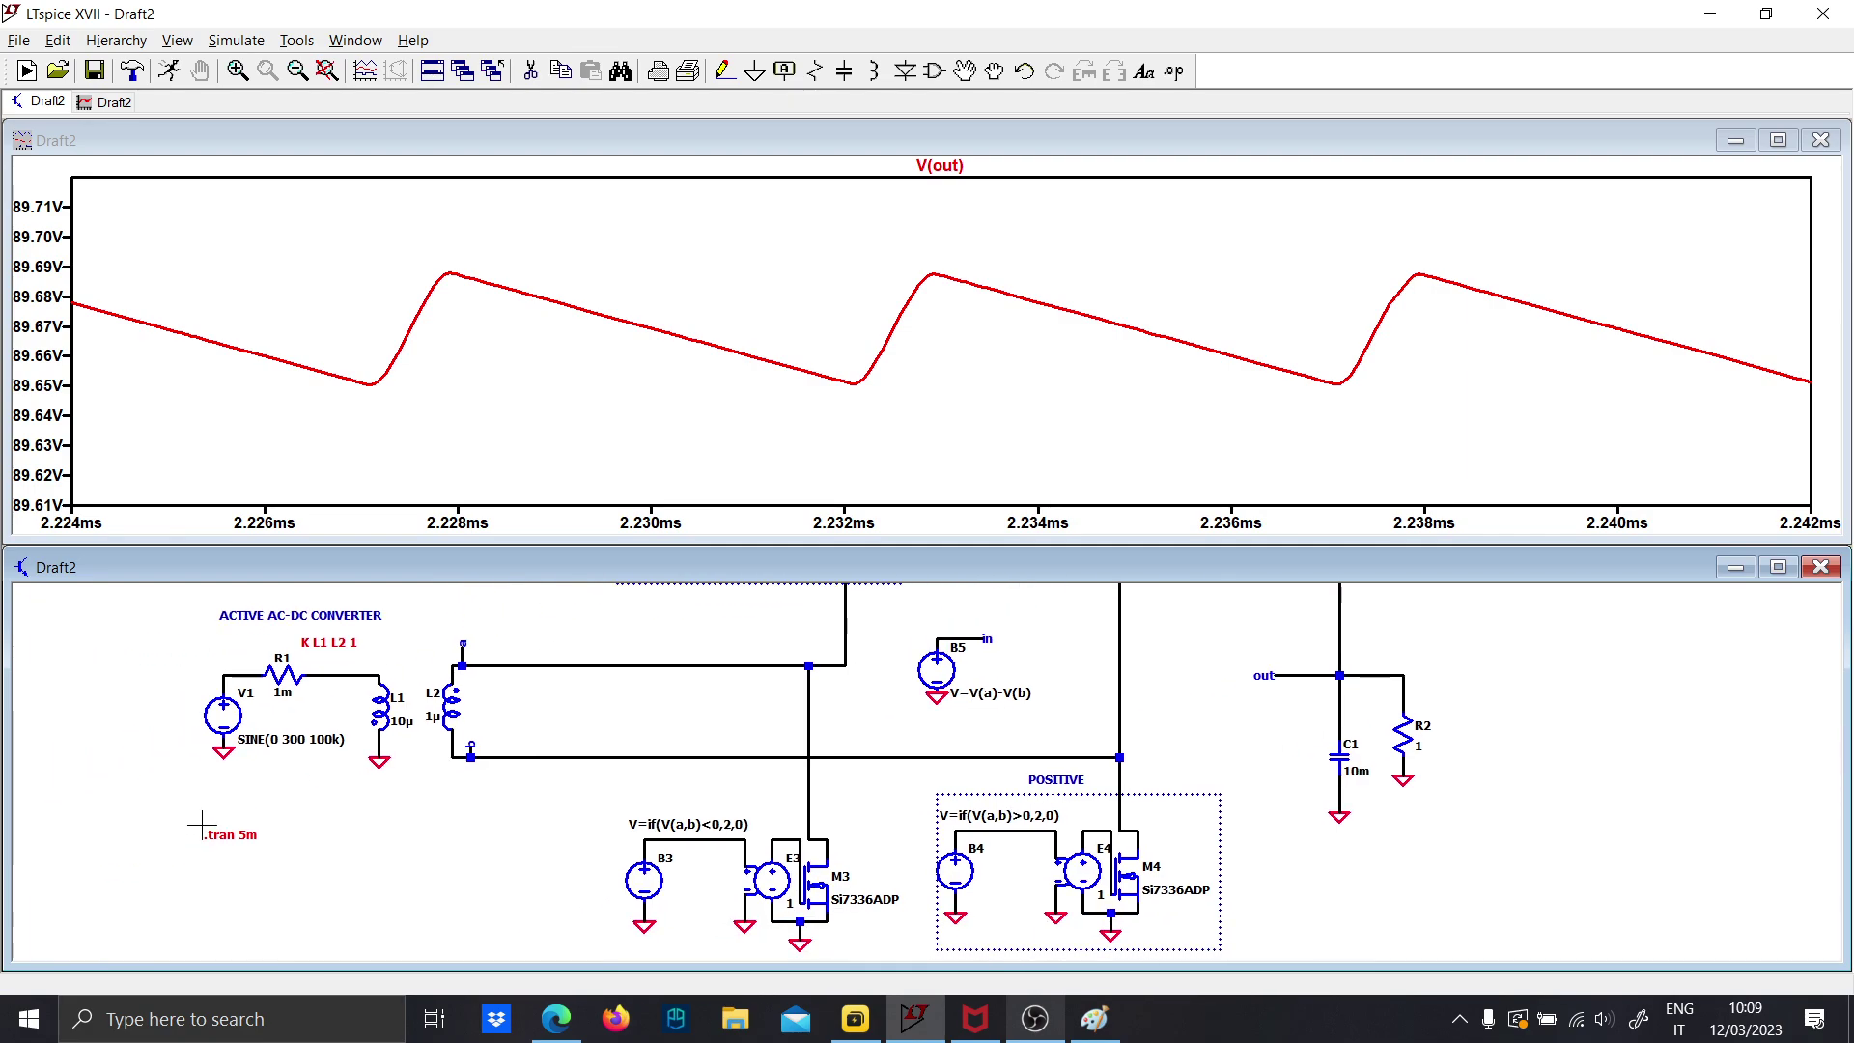
Set the transient directive's time to start saving data to 2m
right_click(580, 588)
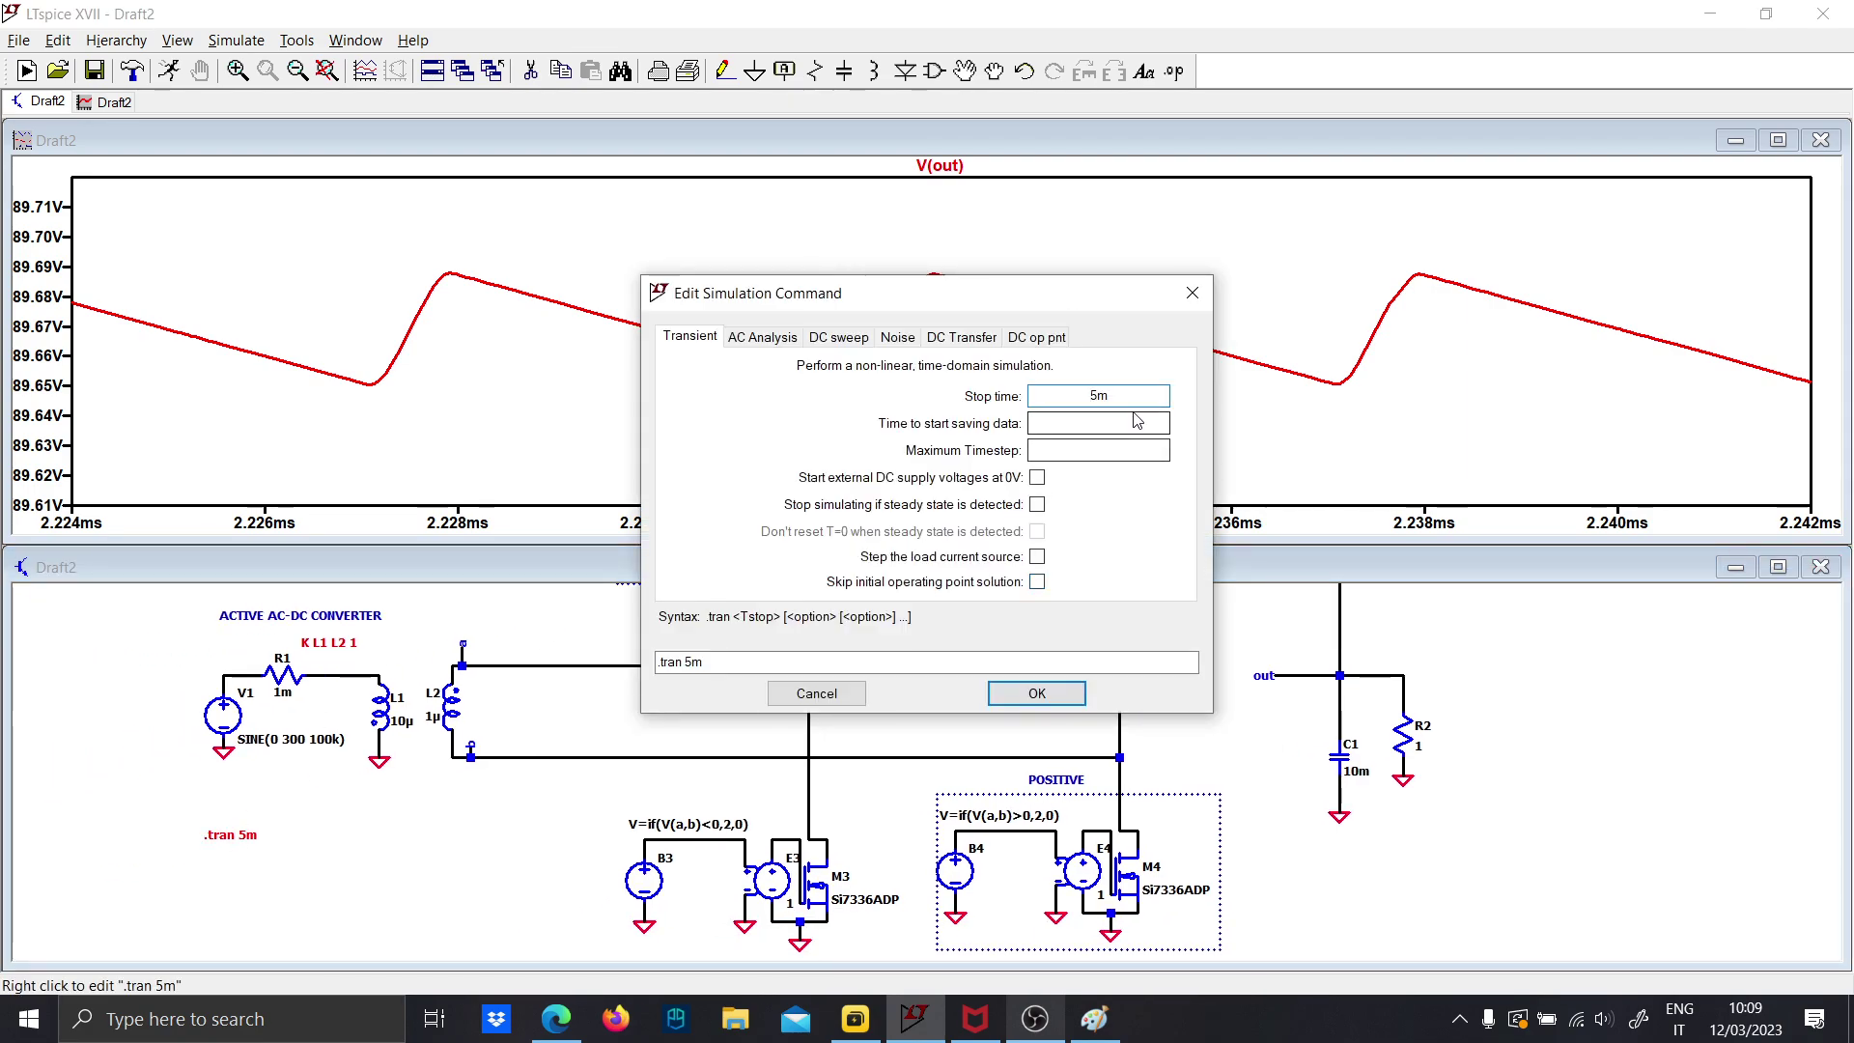
left_click(1110, 418)
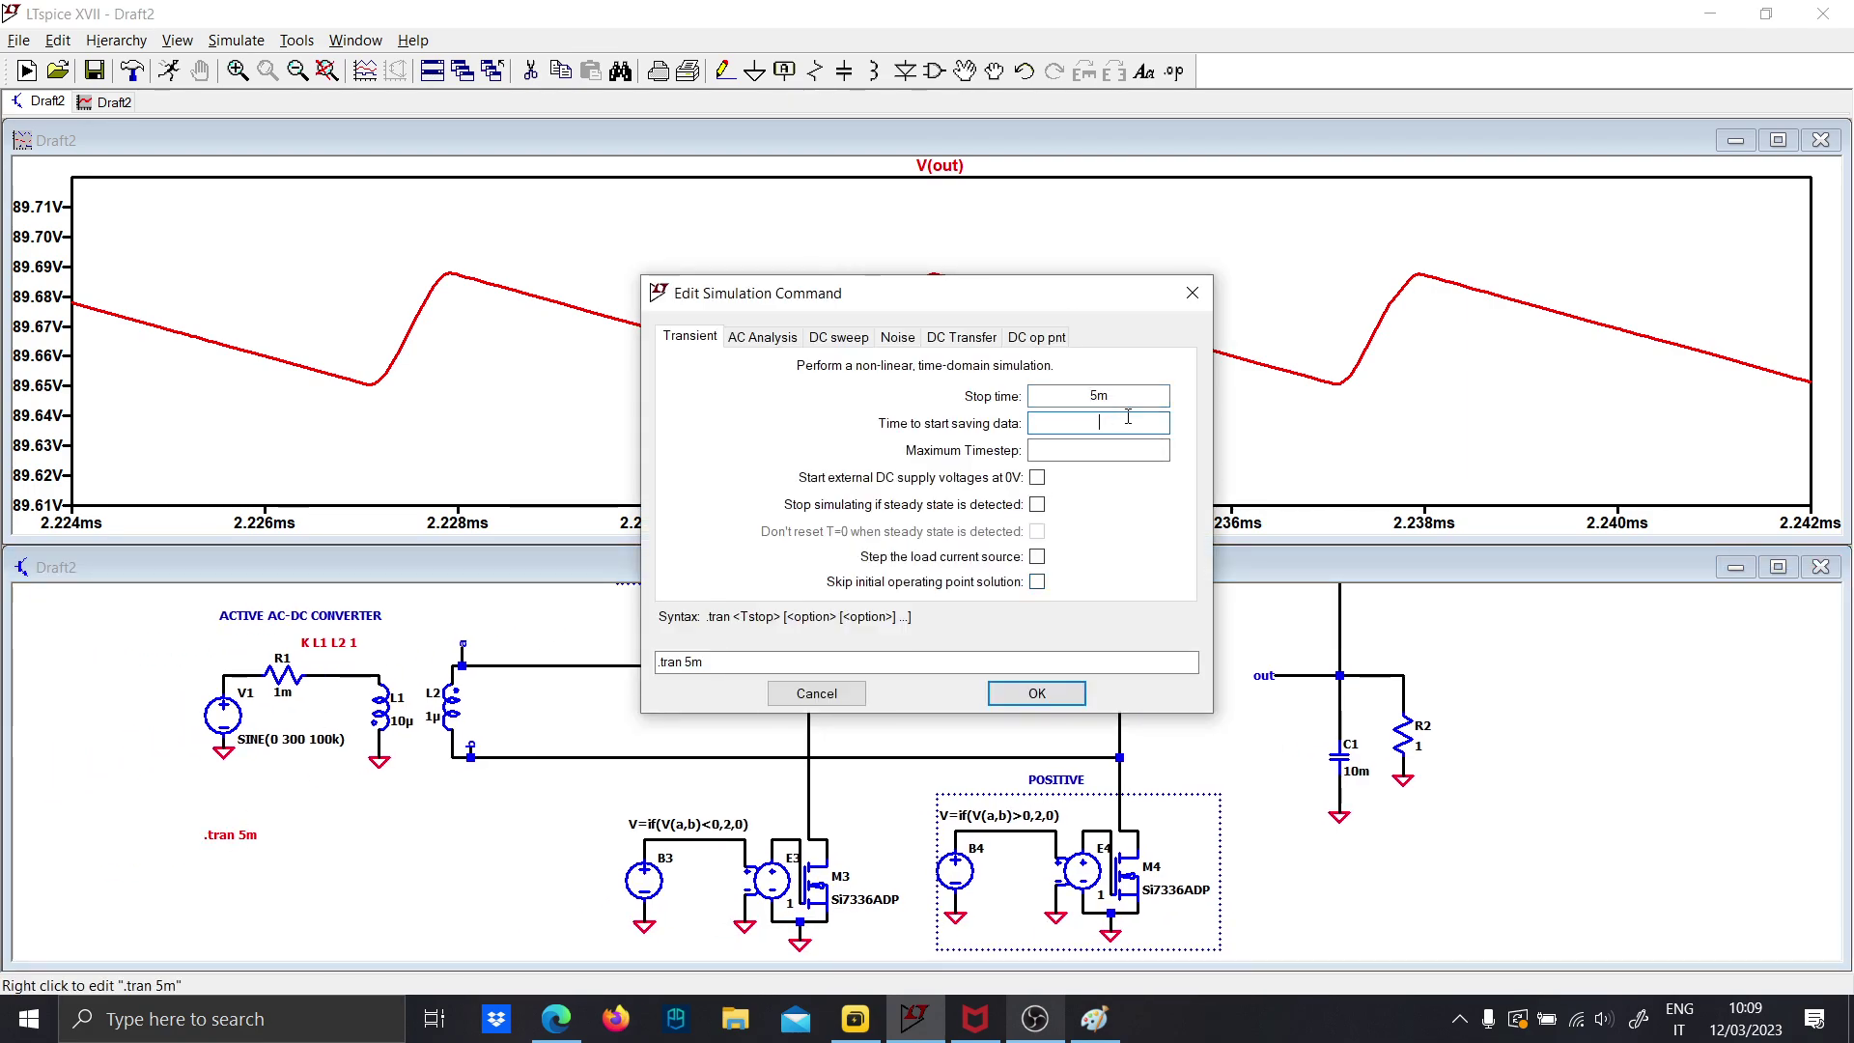
type("2m")
key("Return")
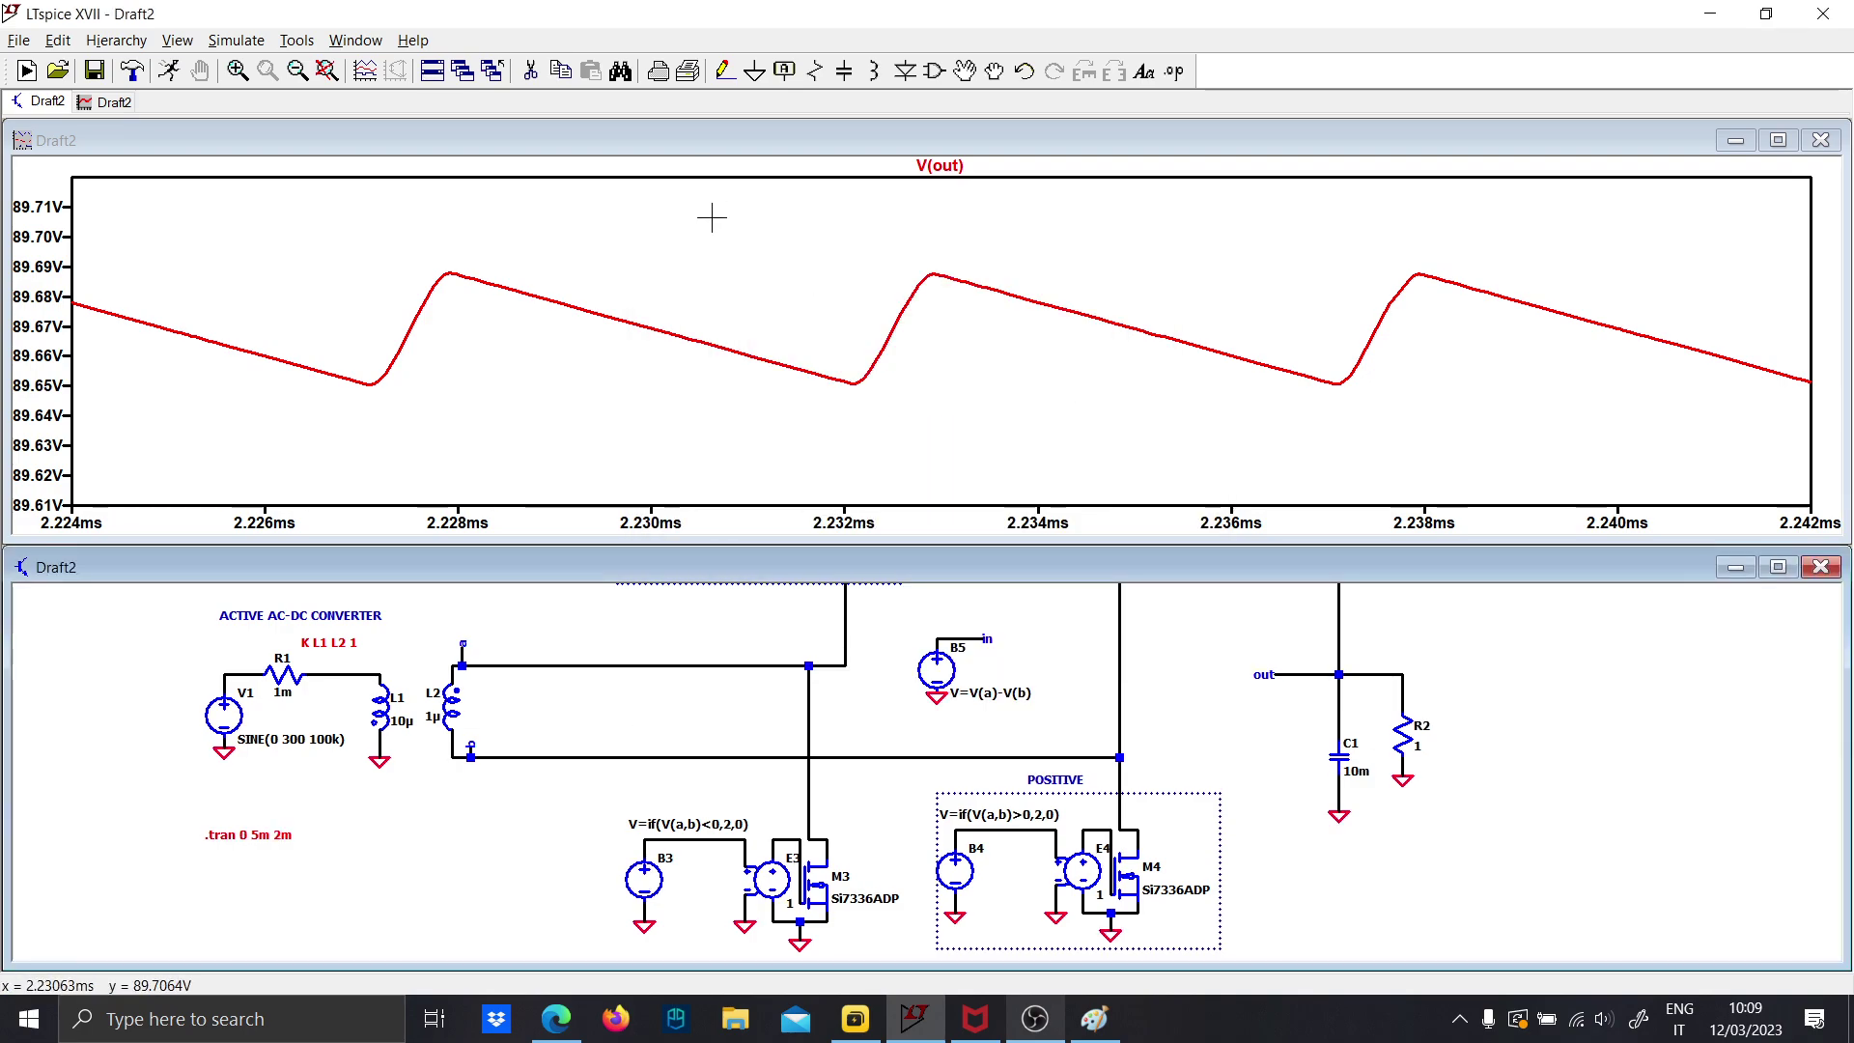
Rerun the simulation and check the V(out) trace expression and waveform pane options
left_click(166, 72)
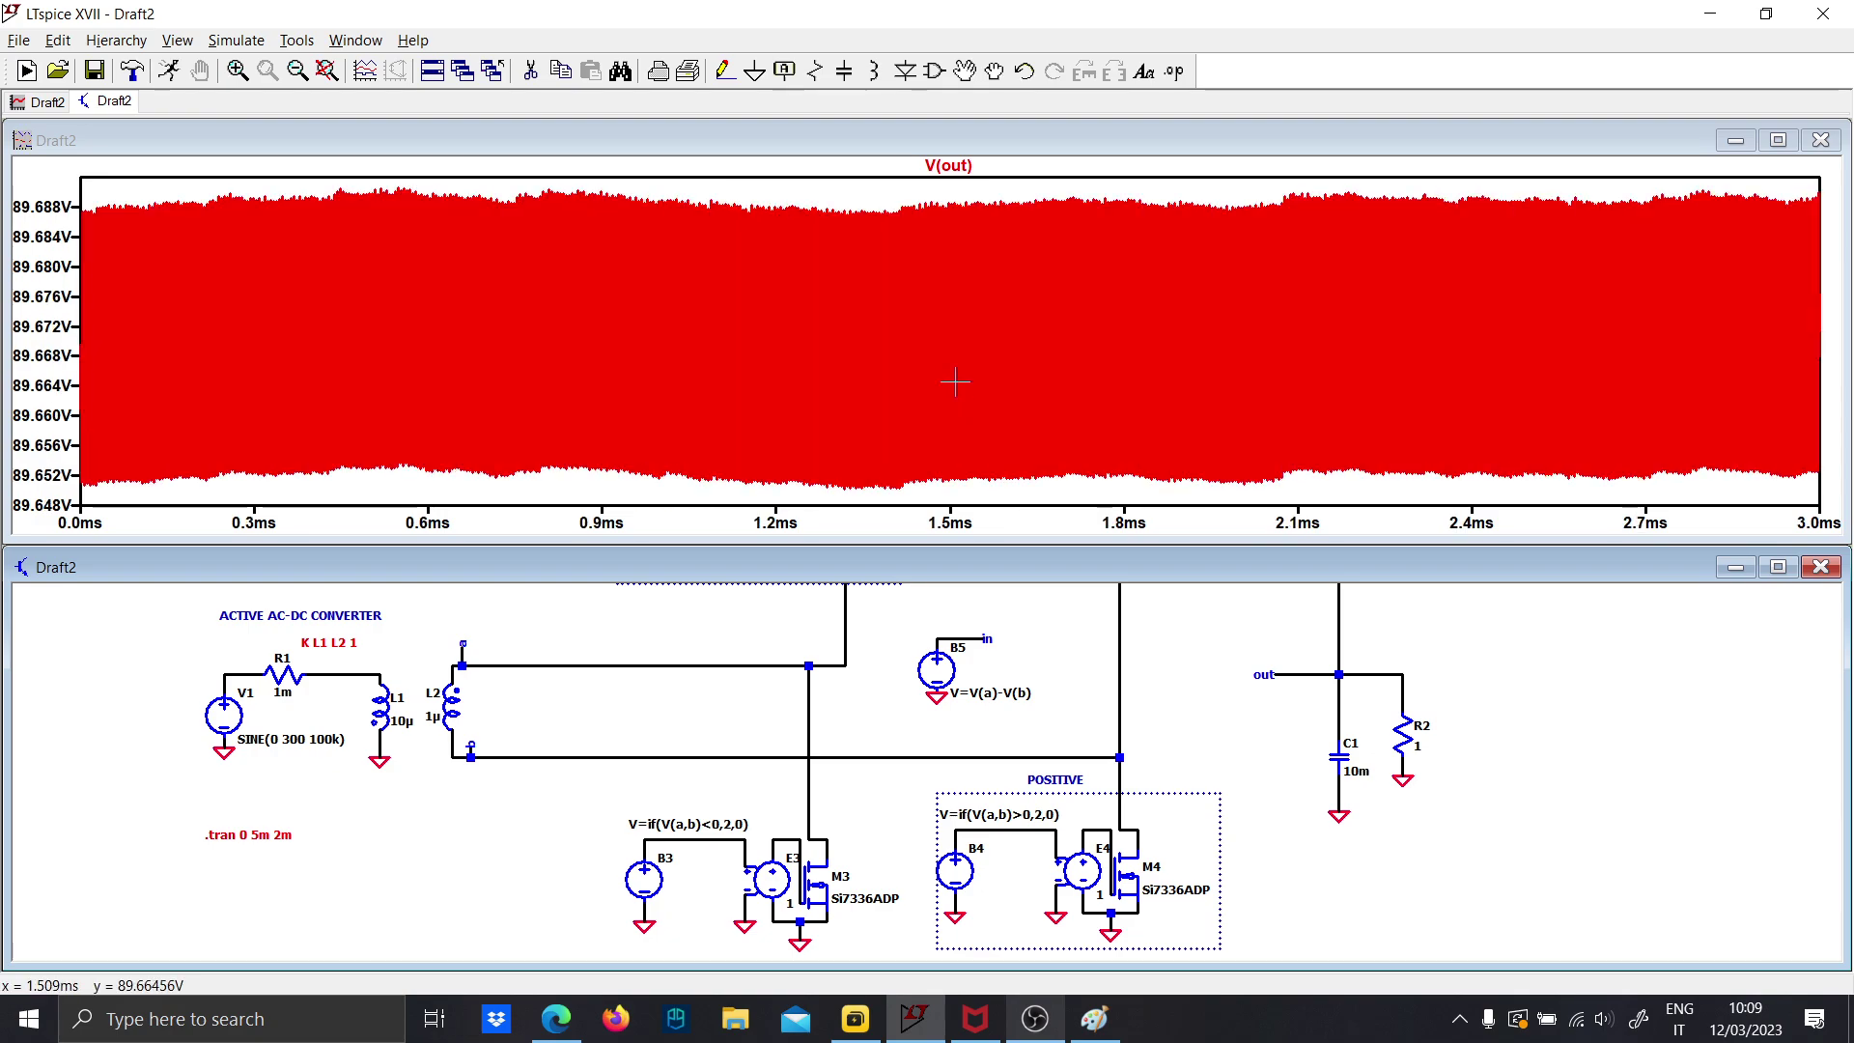
right_click(946, 170)
left_click(1217, 417)
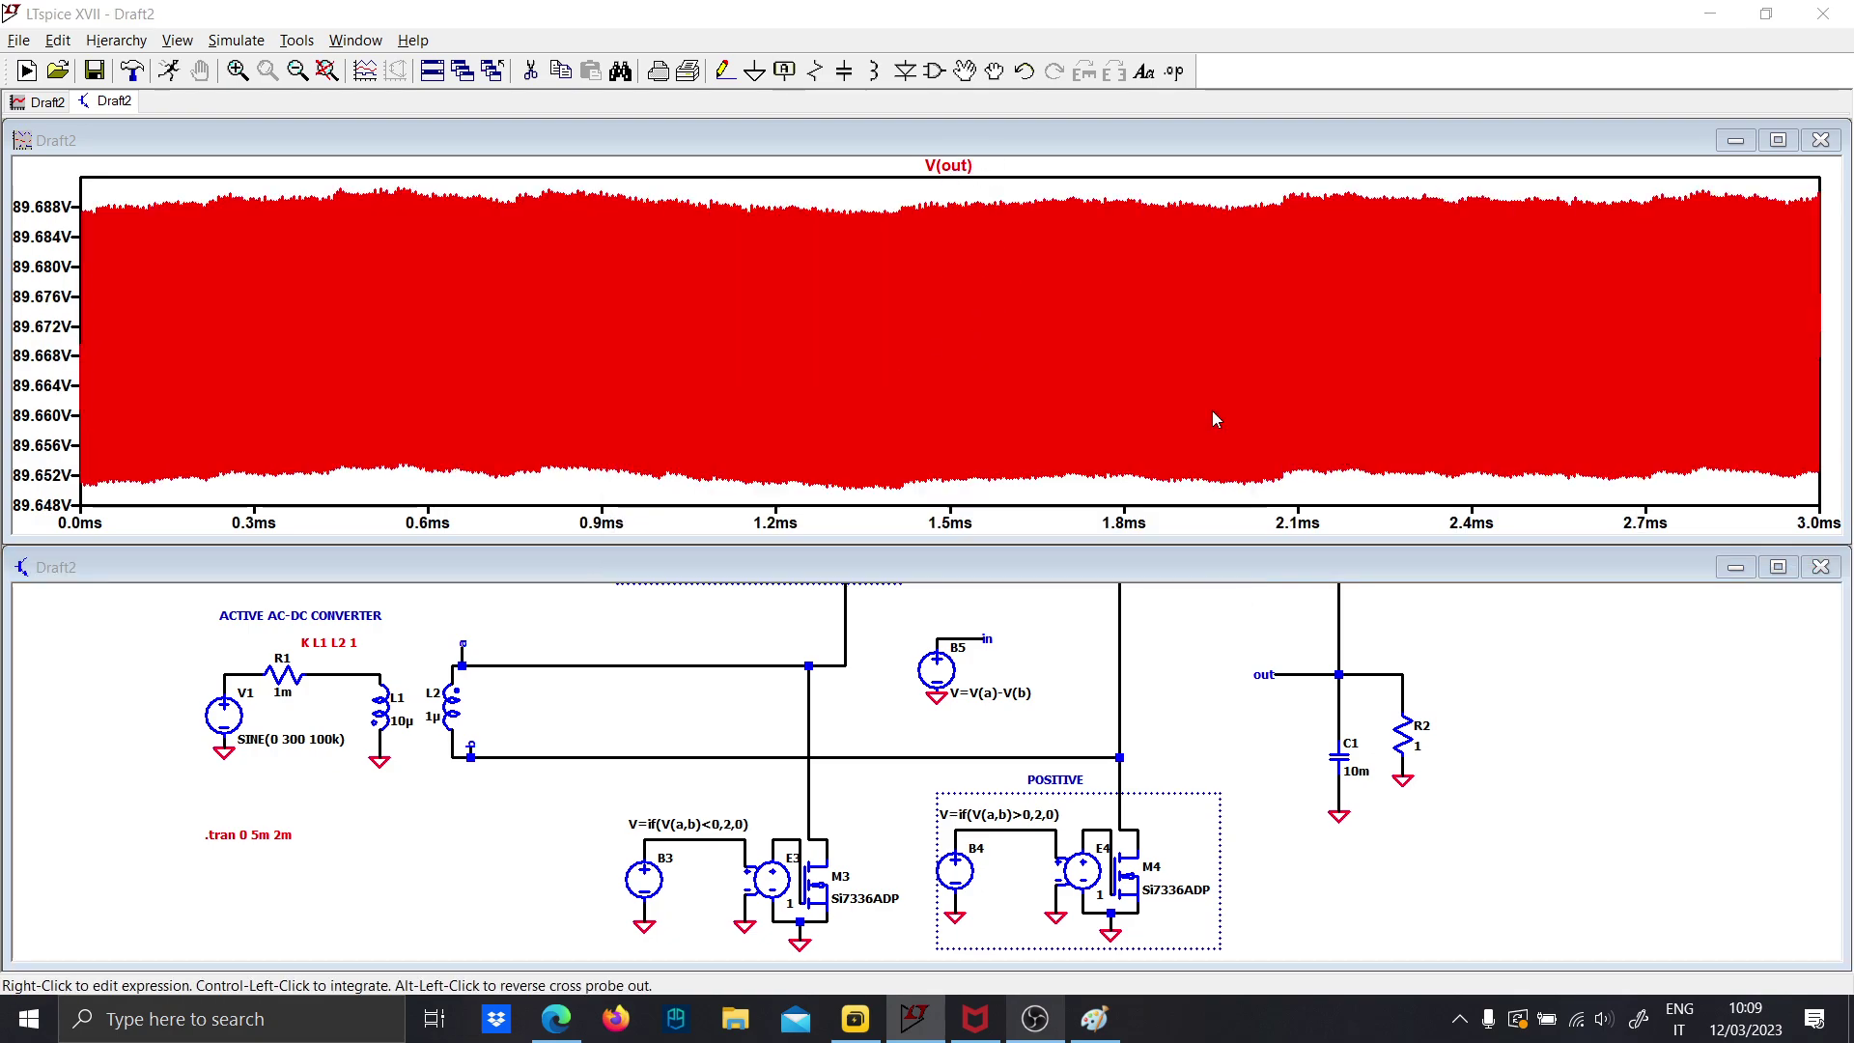
right_click(938, 160)
left_click(939, 166)
right_click(946, 166)
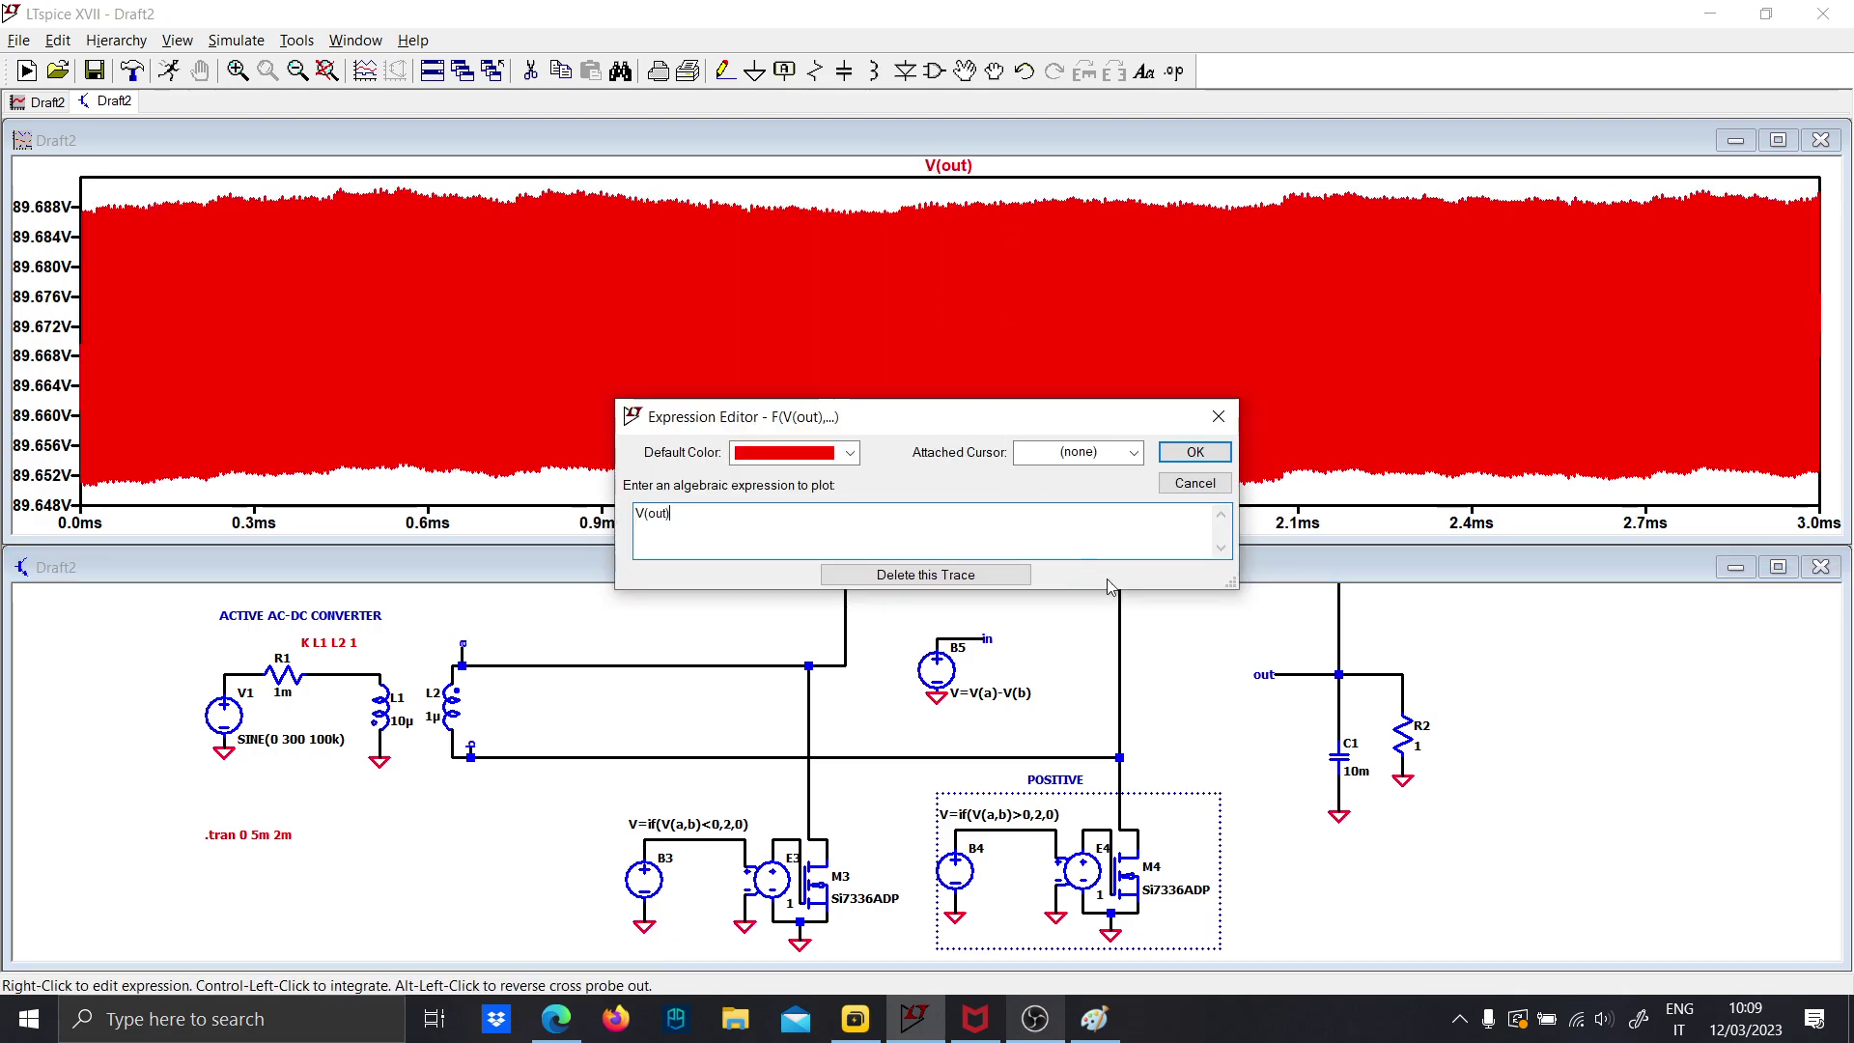
left_click(1231, 410)
right_click(964, 215)
mouse_move(1010, 280)
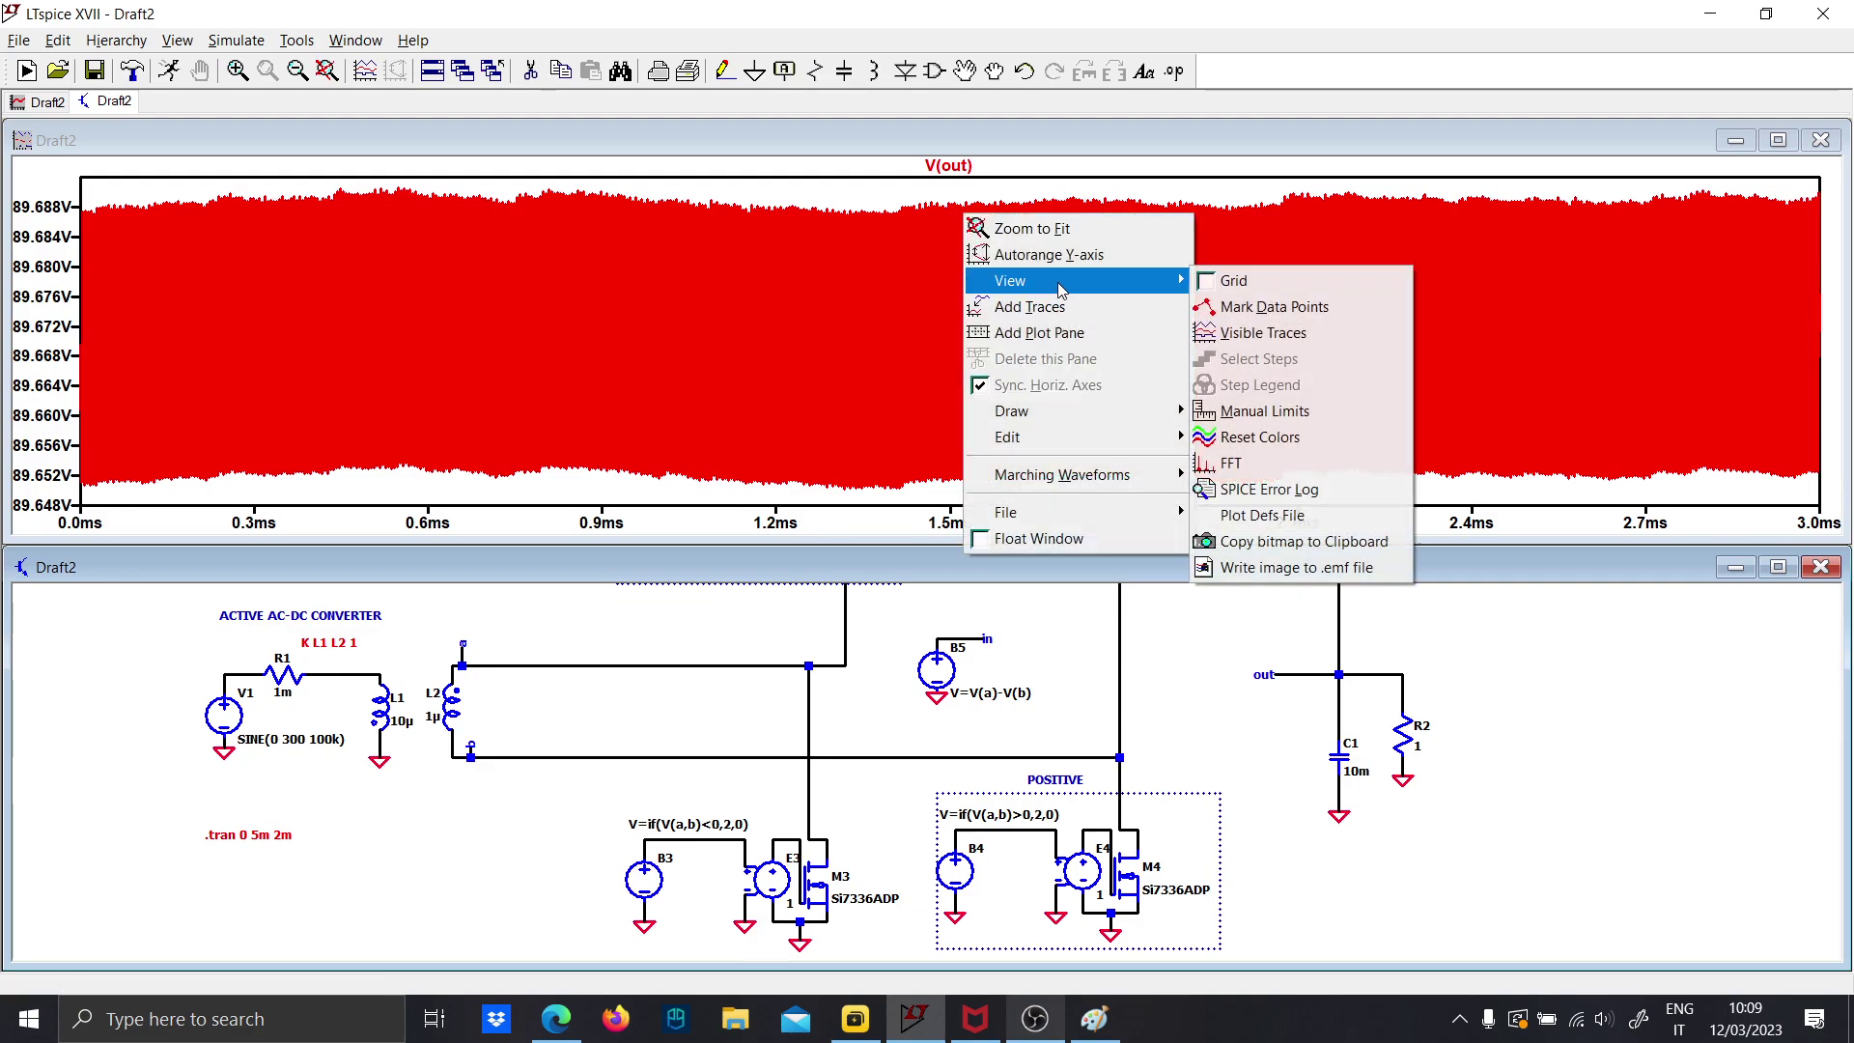
left_click(1255, 462)
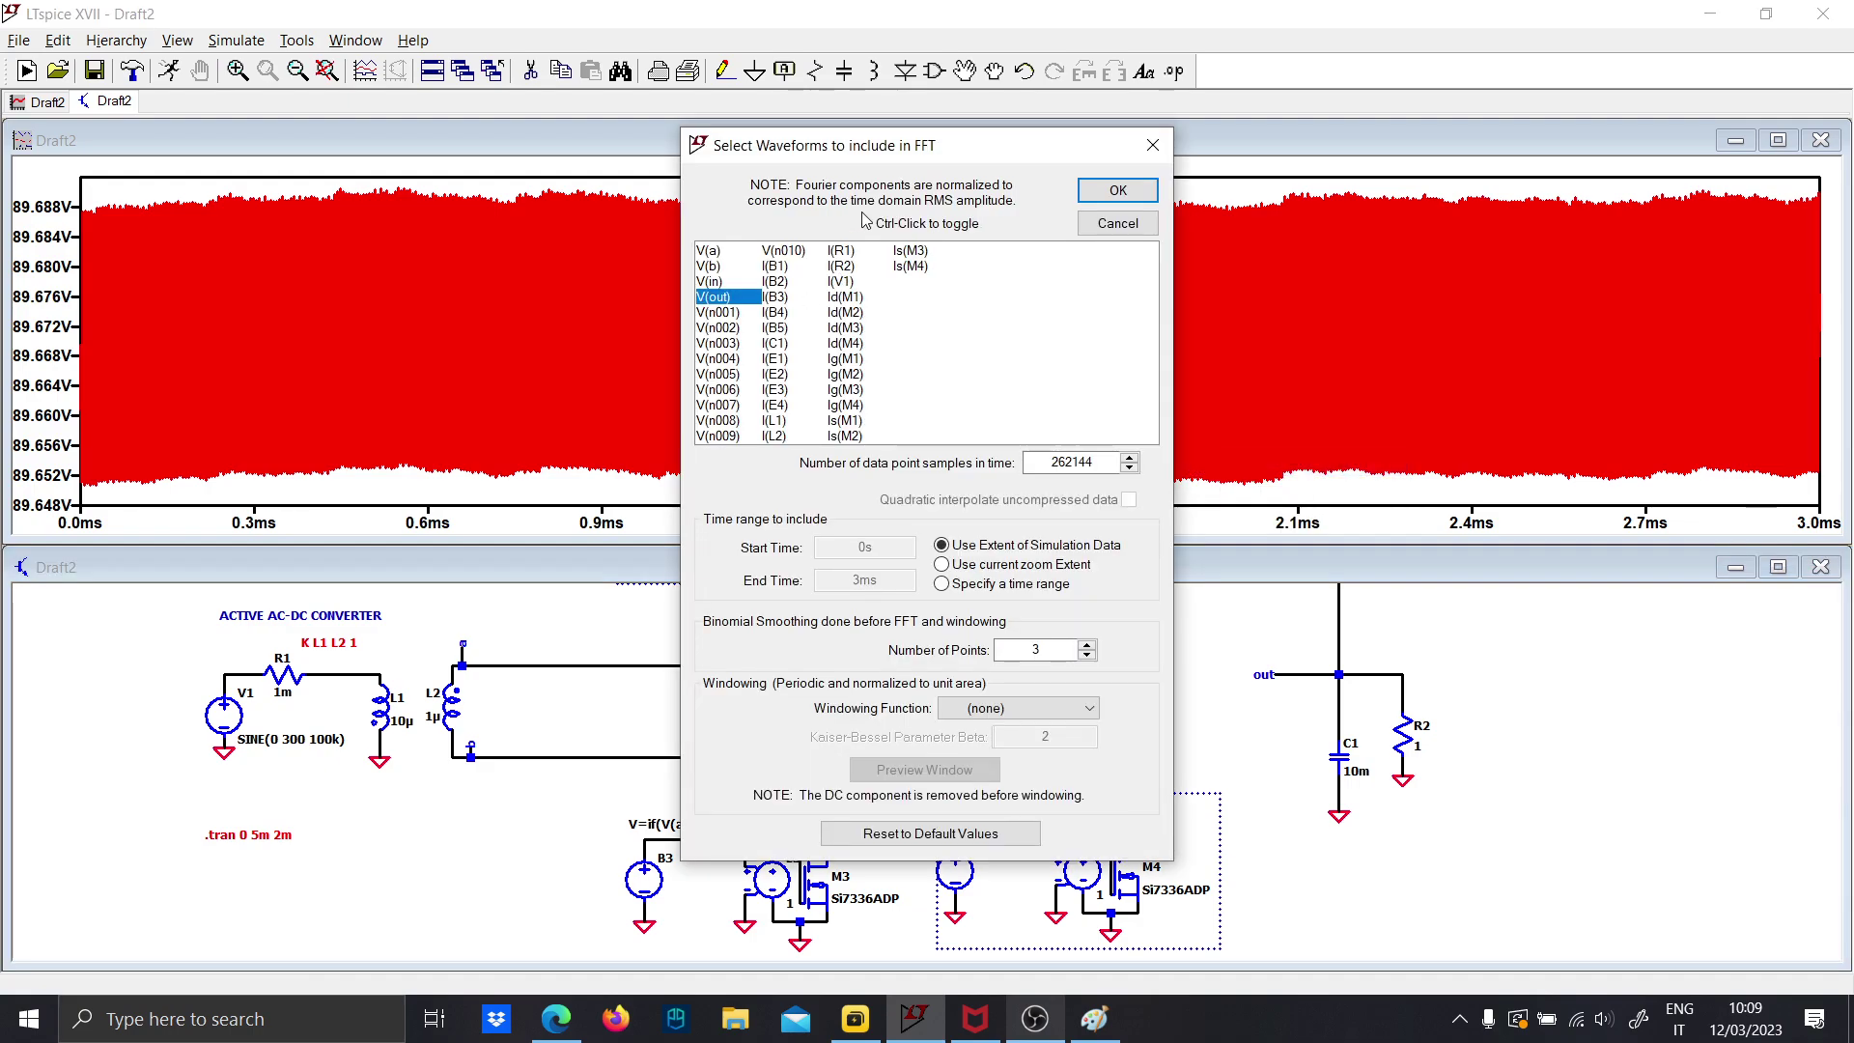
left_click(1115, 191)
left_click(220, 527)
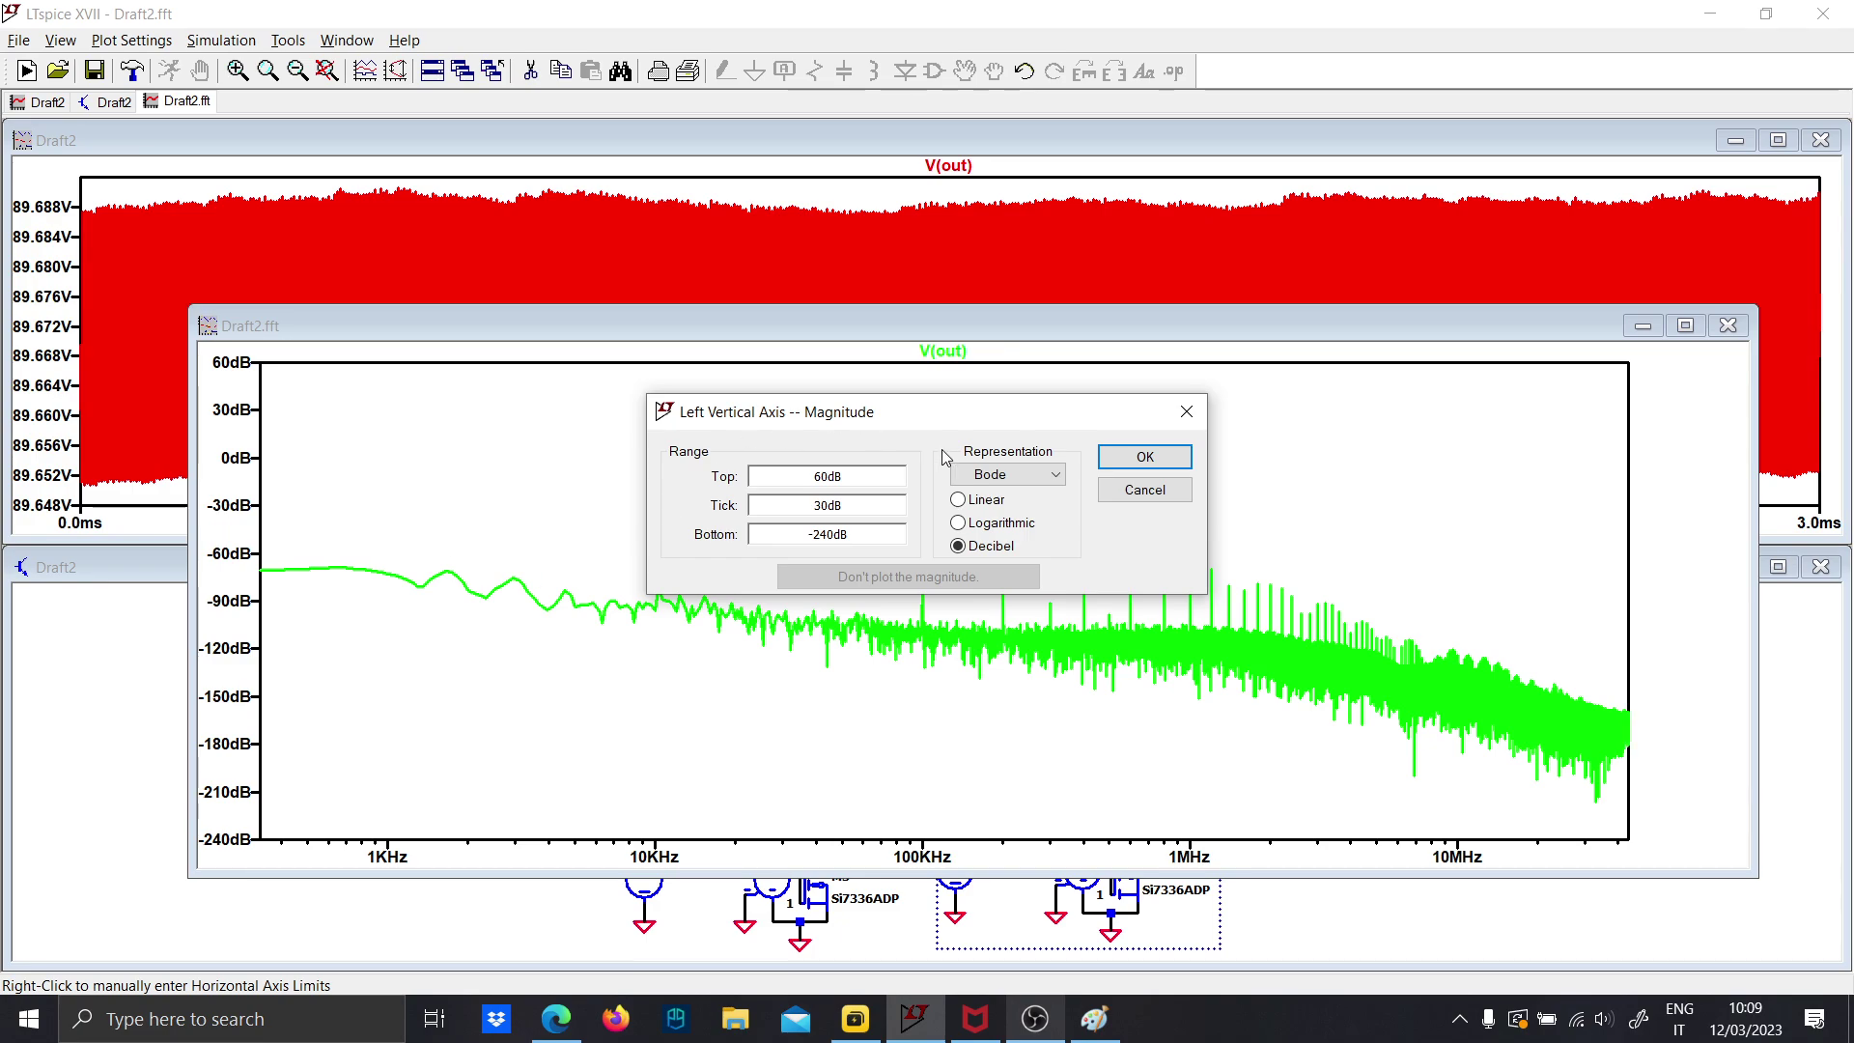
left_click(958, 500)
left_click(1145, 456)
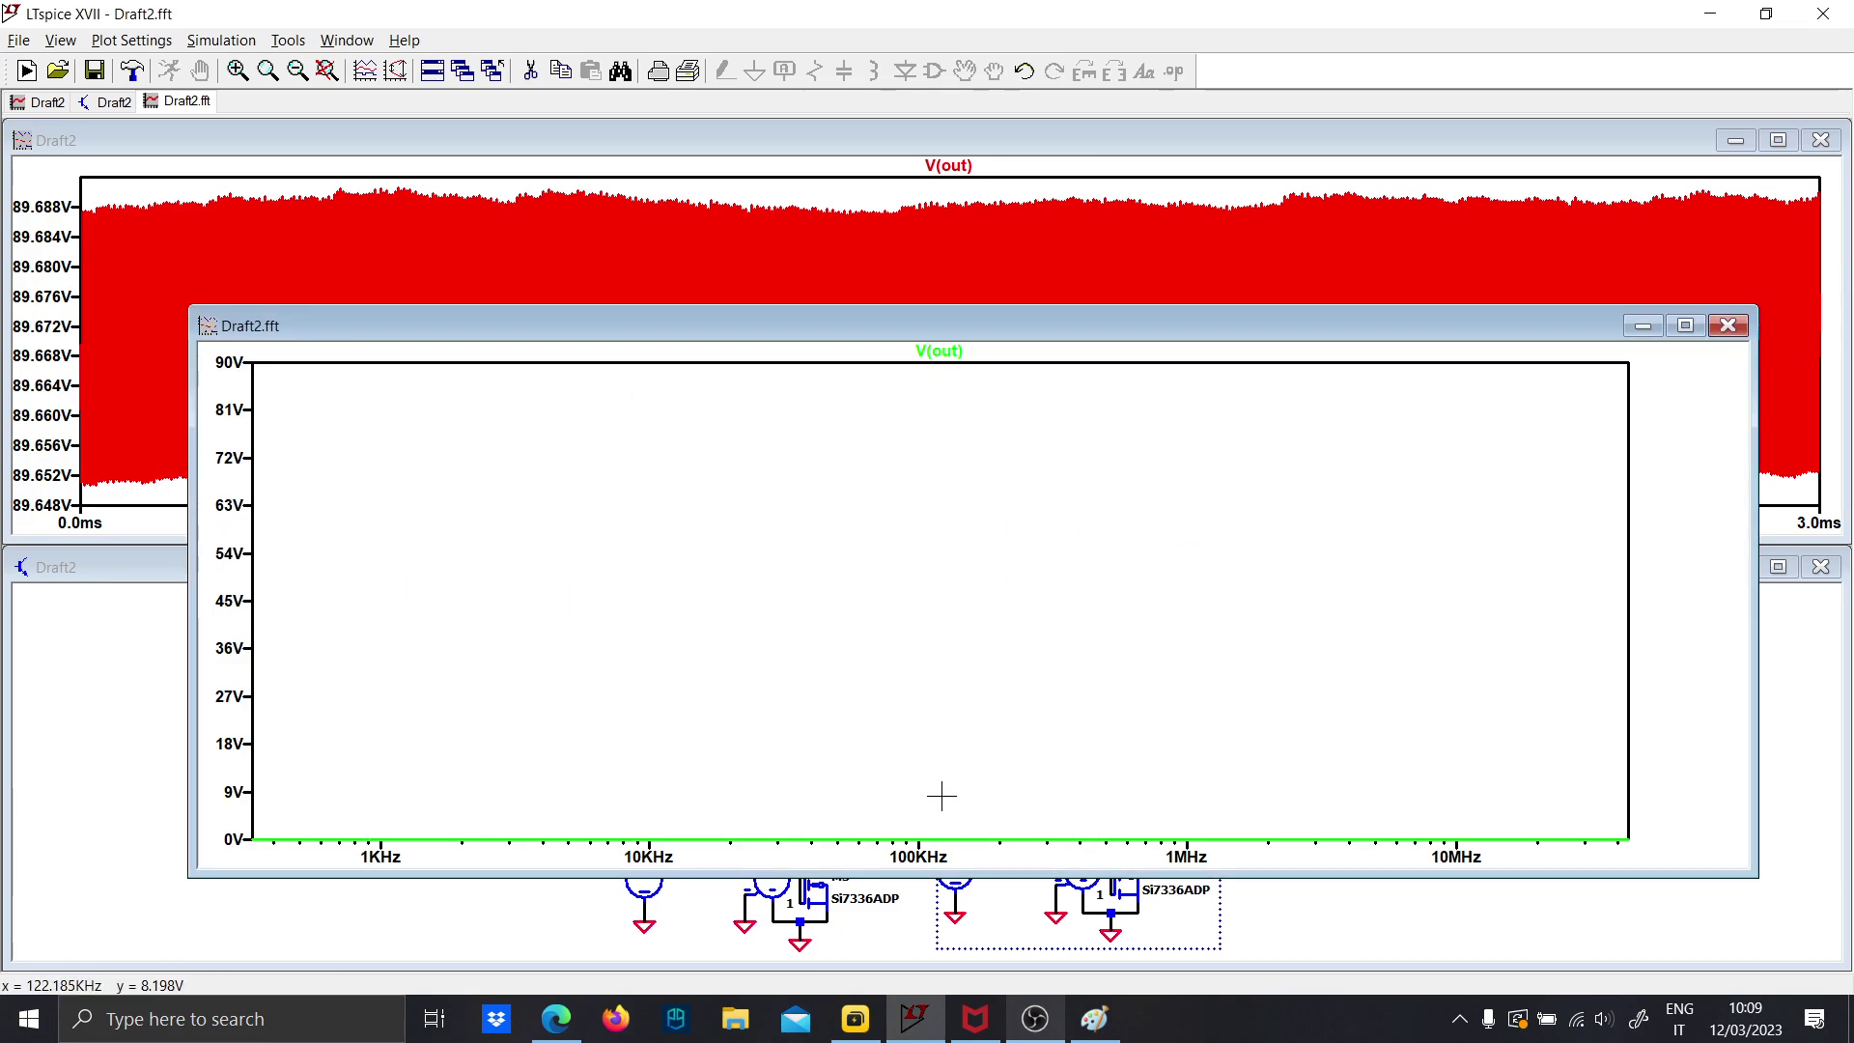
left_click_drag(928, 800, 1266, 869)
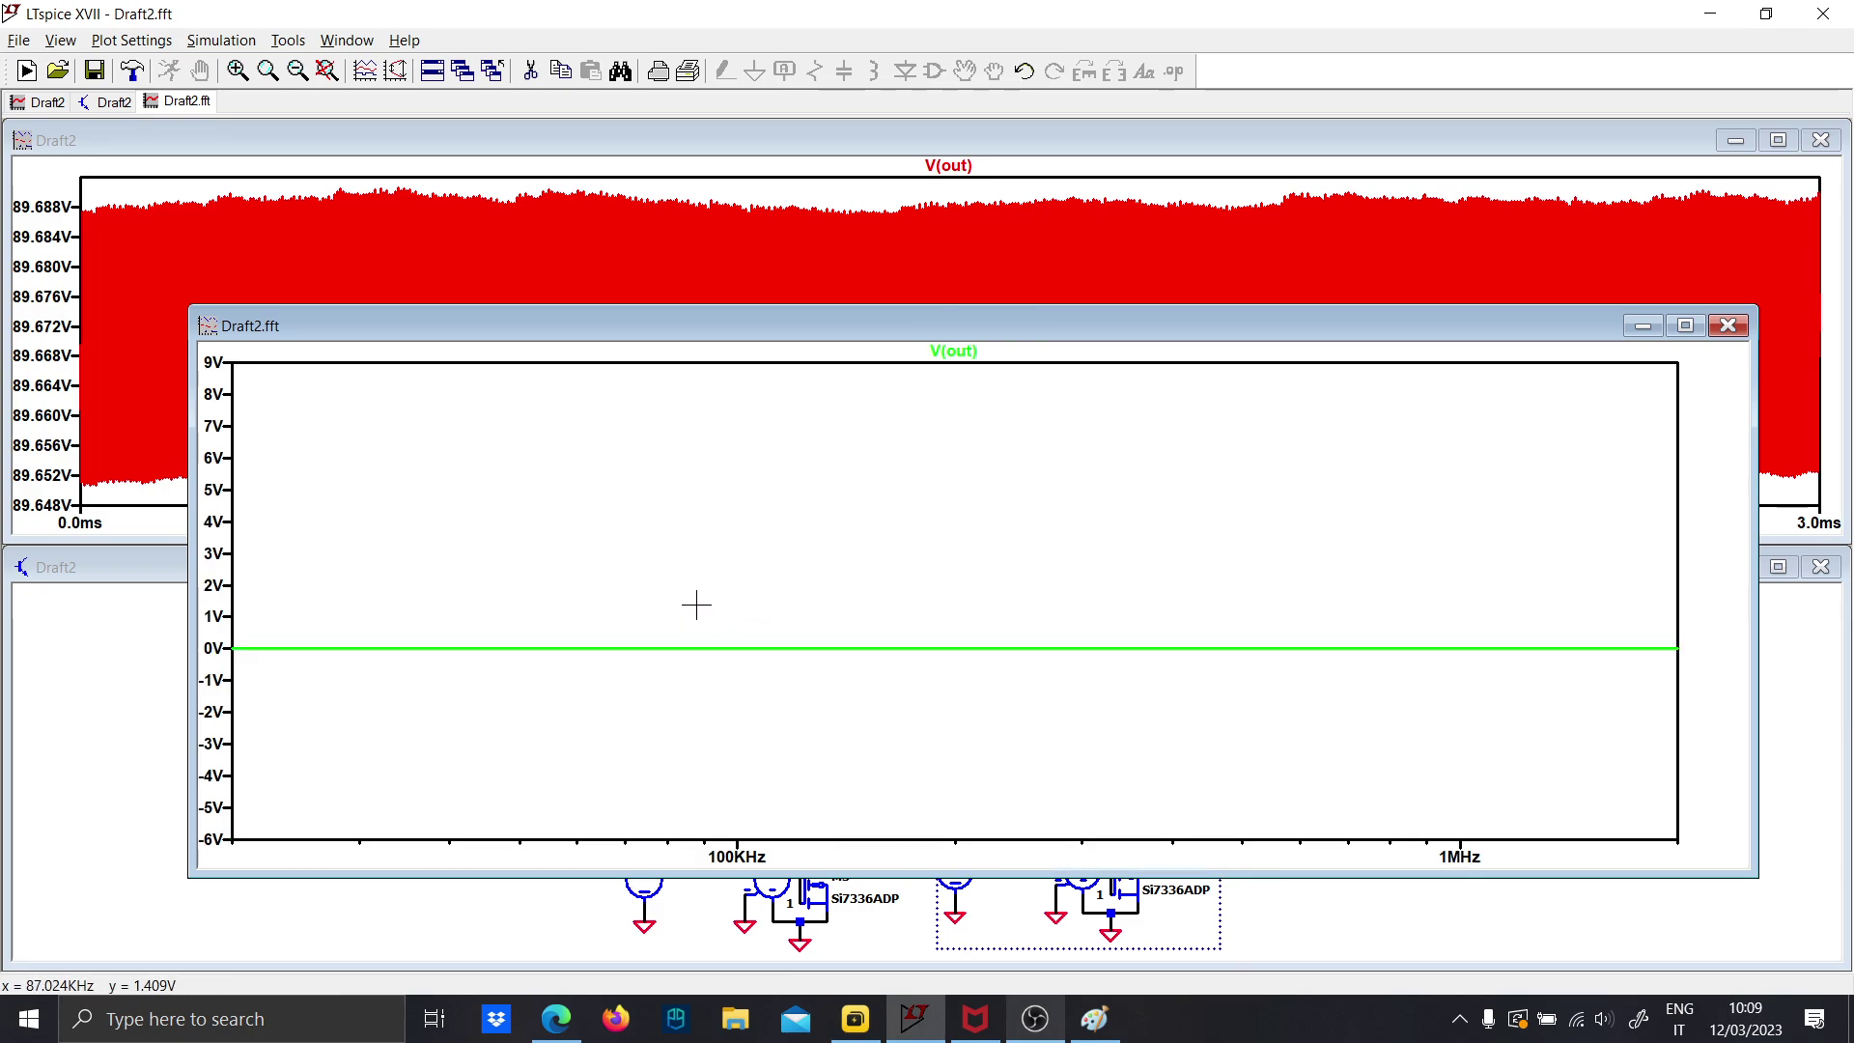
left_click_drag(933, 625, 1511, 712)
left_click_drag(663, 462, 1341, 558)
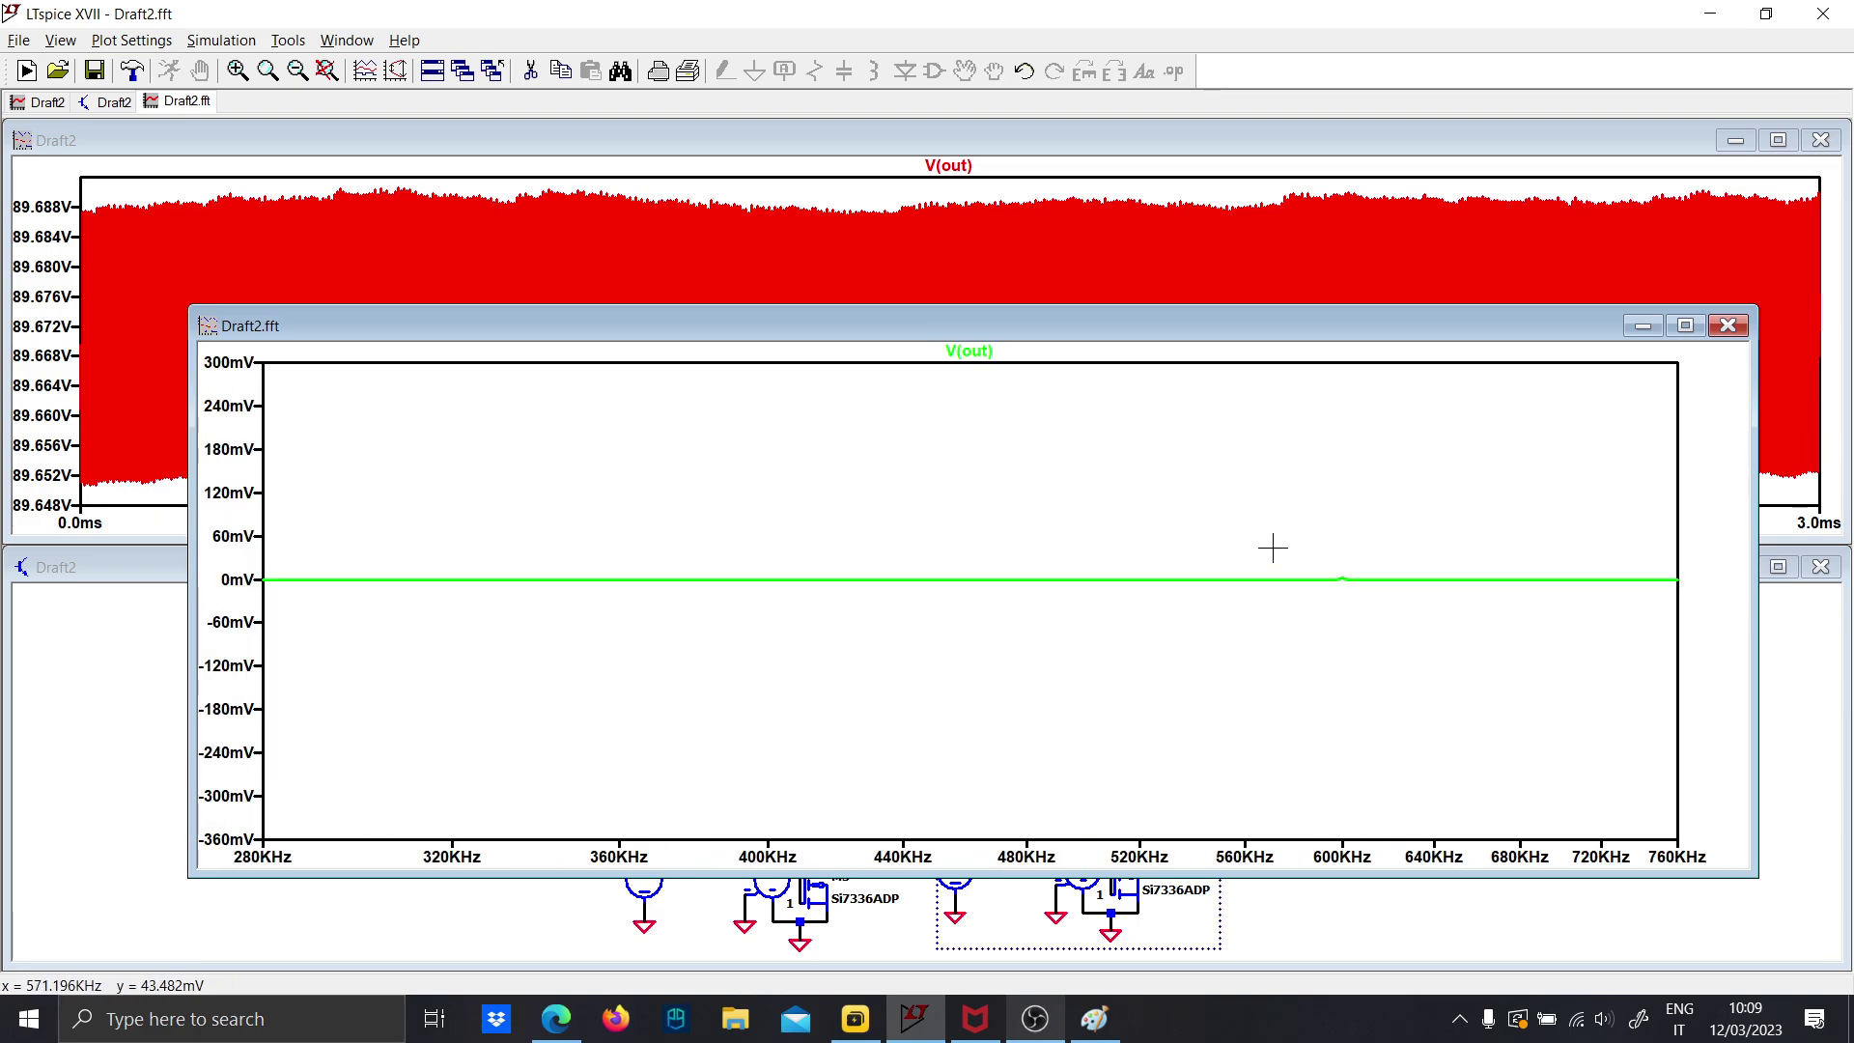
left_click_drag(401, 546, 1518, 631)
left_click_drag(671, 505, 1514, 633)
left_click_drag(464, 541, 1741, 644)
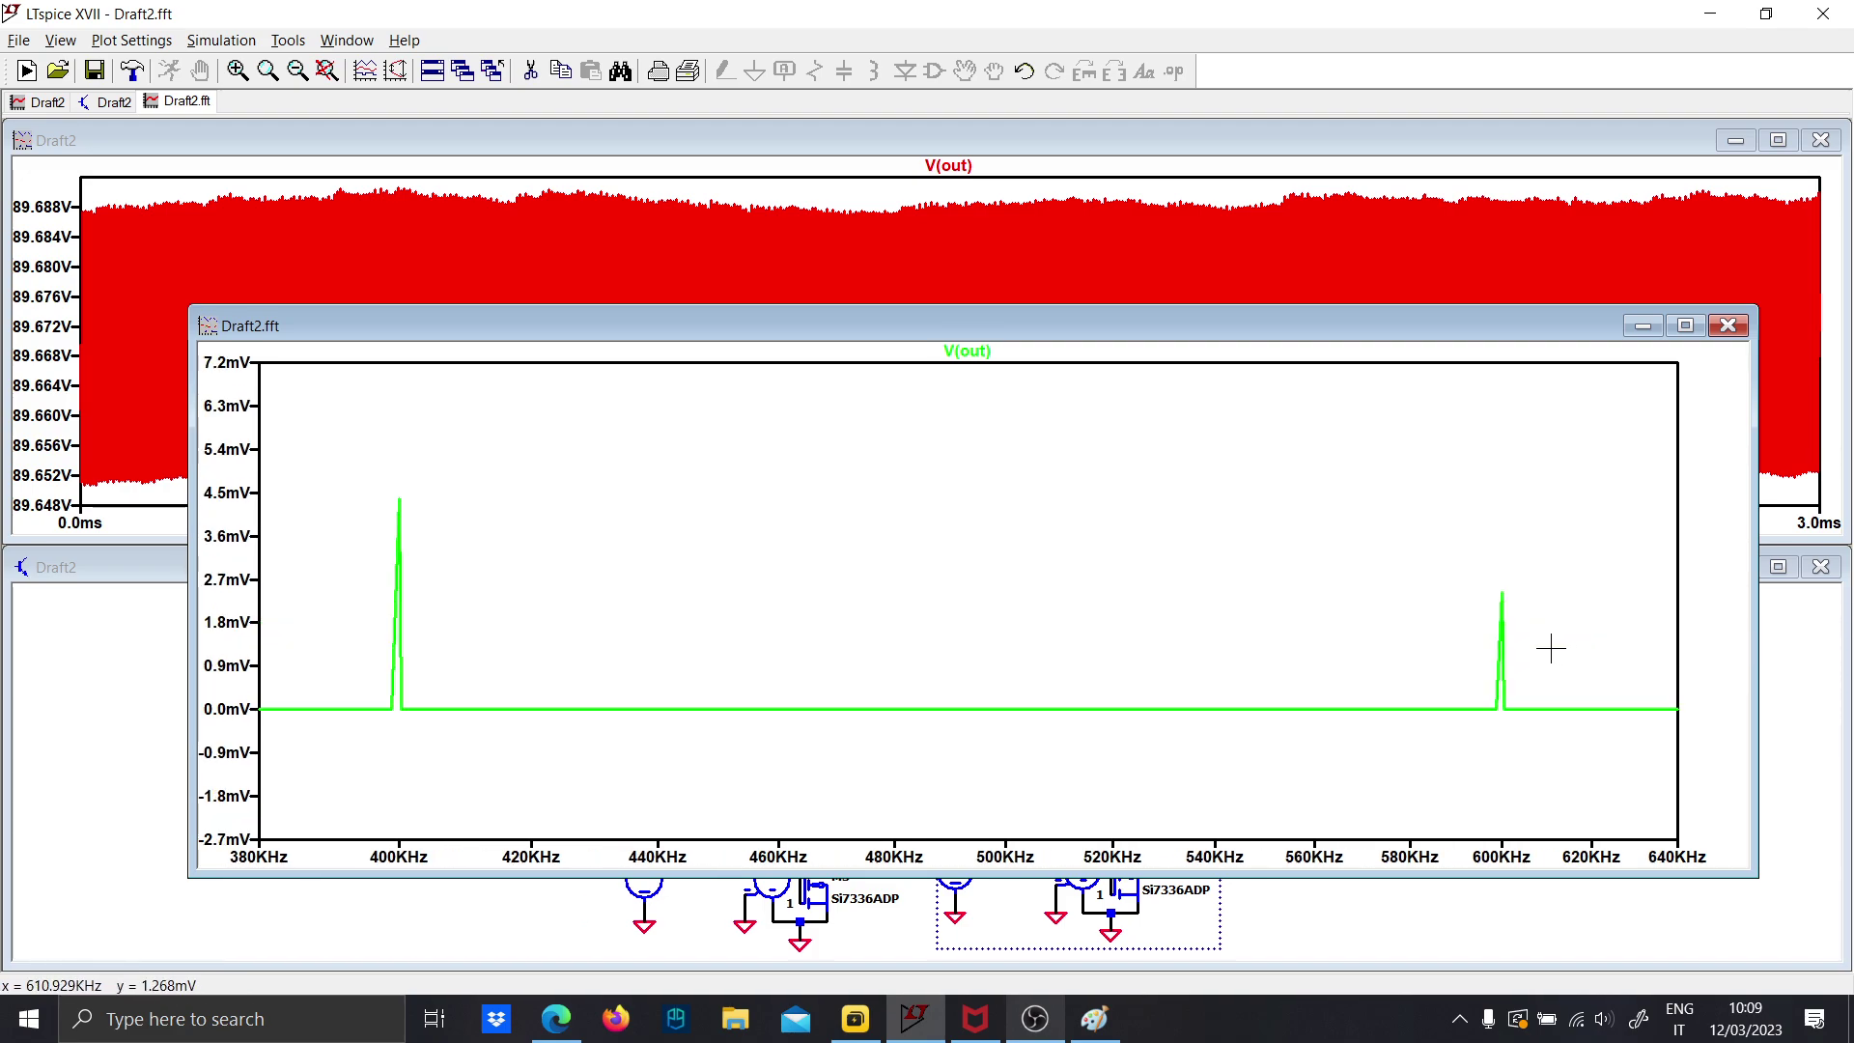
right_click(549, 427)
left_click(599, 443)
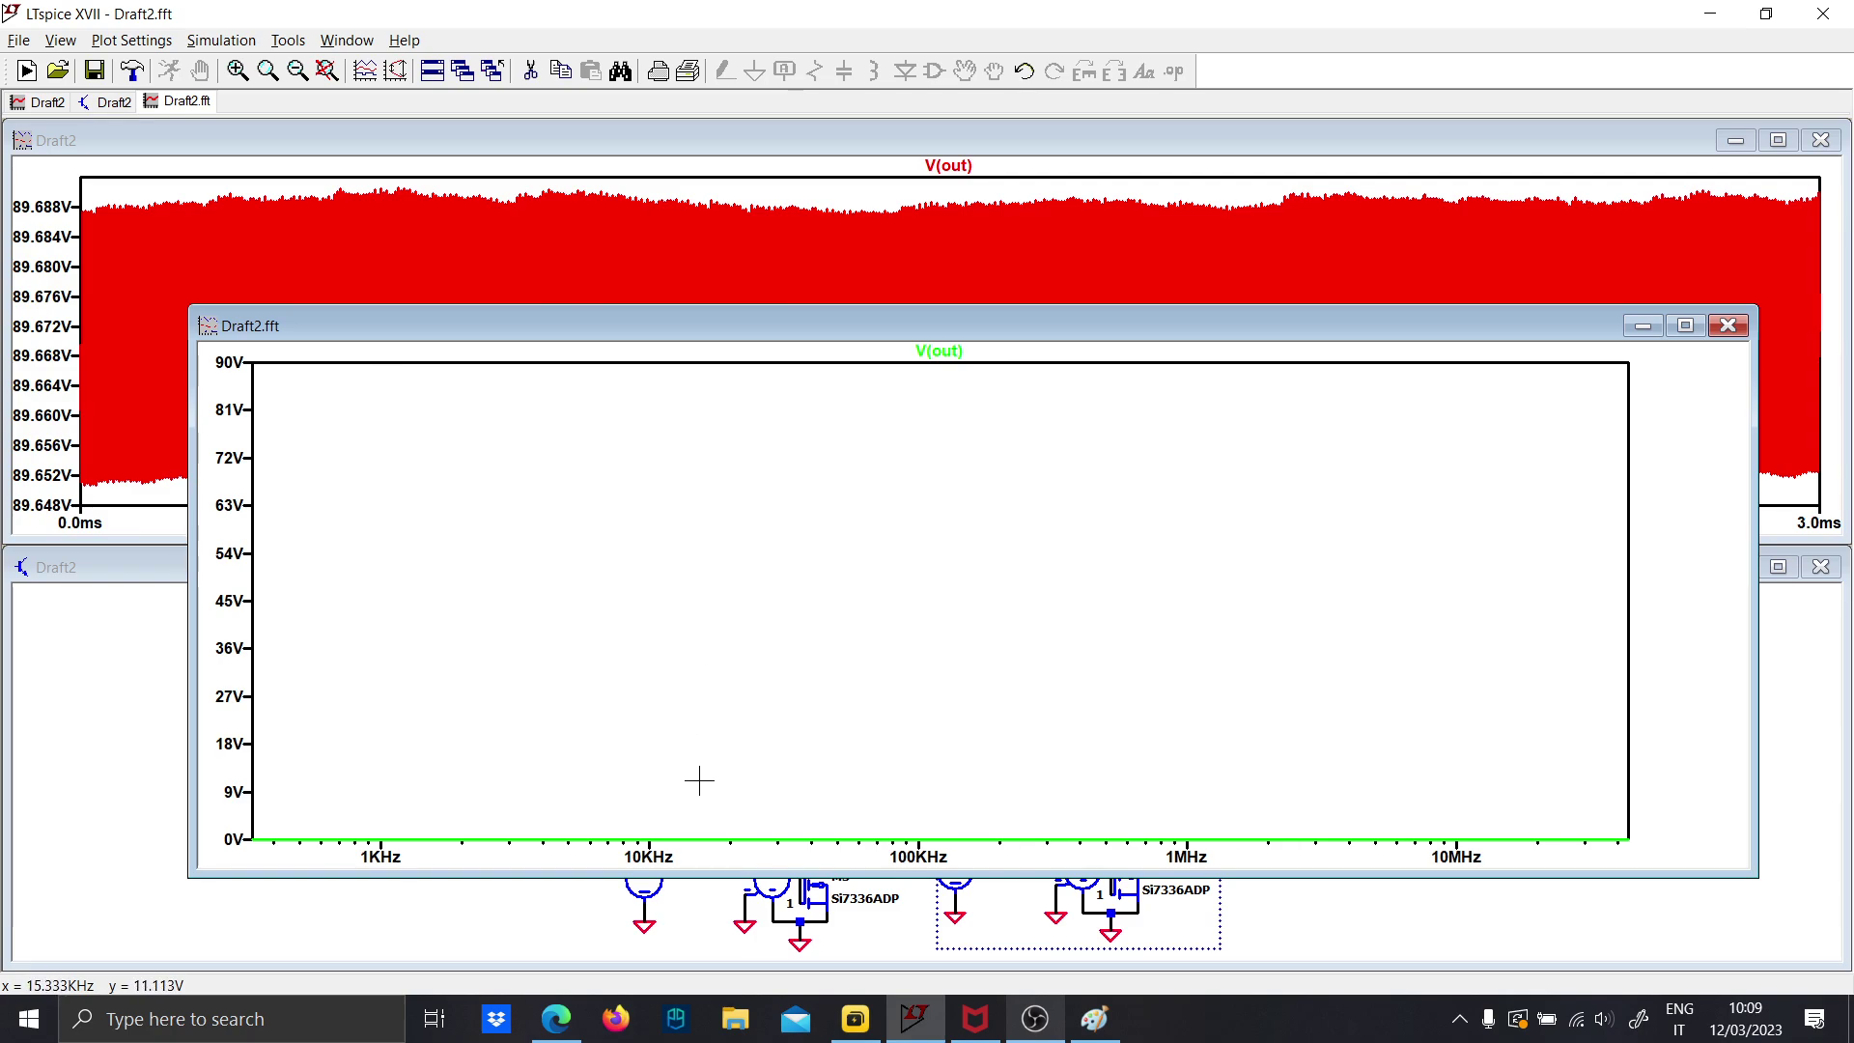
left_click_drag(812, 792, 1526, 863)
left_click_drag(525, 610, 1690, 785)
left_click_drag(444, 556, 1614, 687)
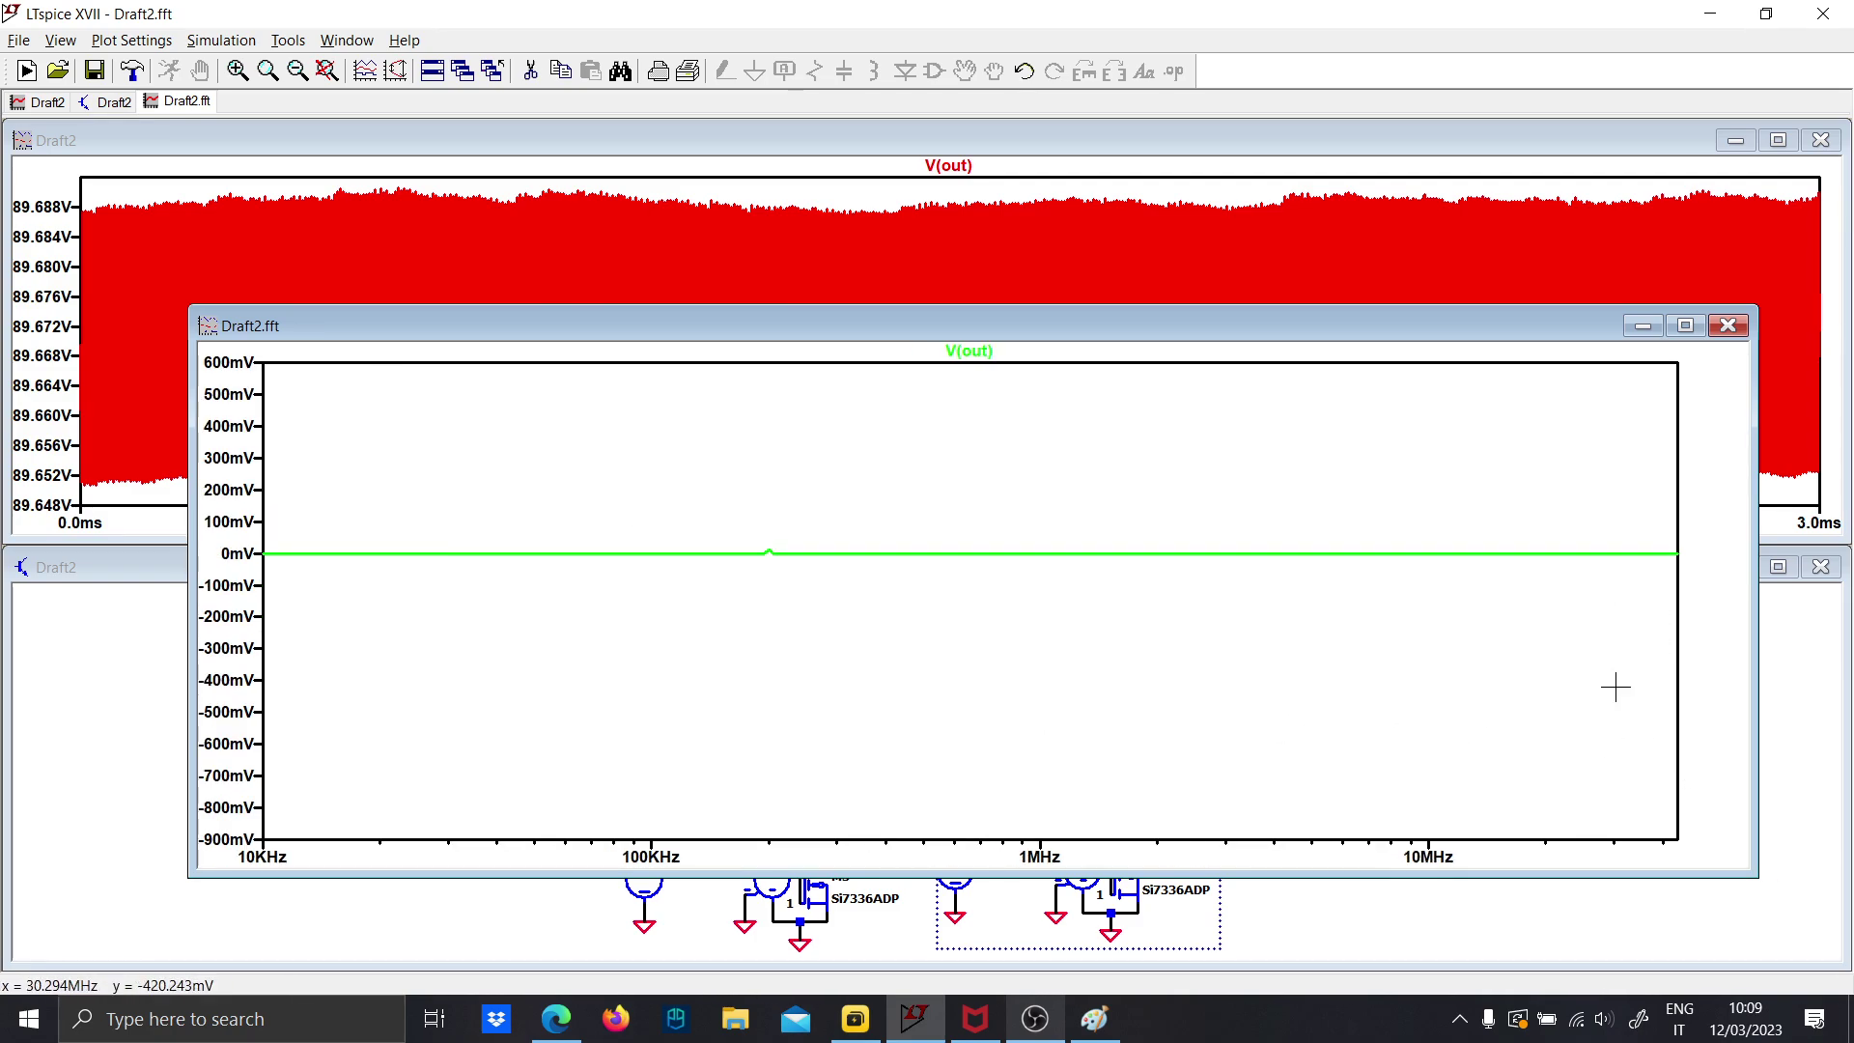
left_click_drag(595, 501, 1660, 657)
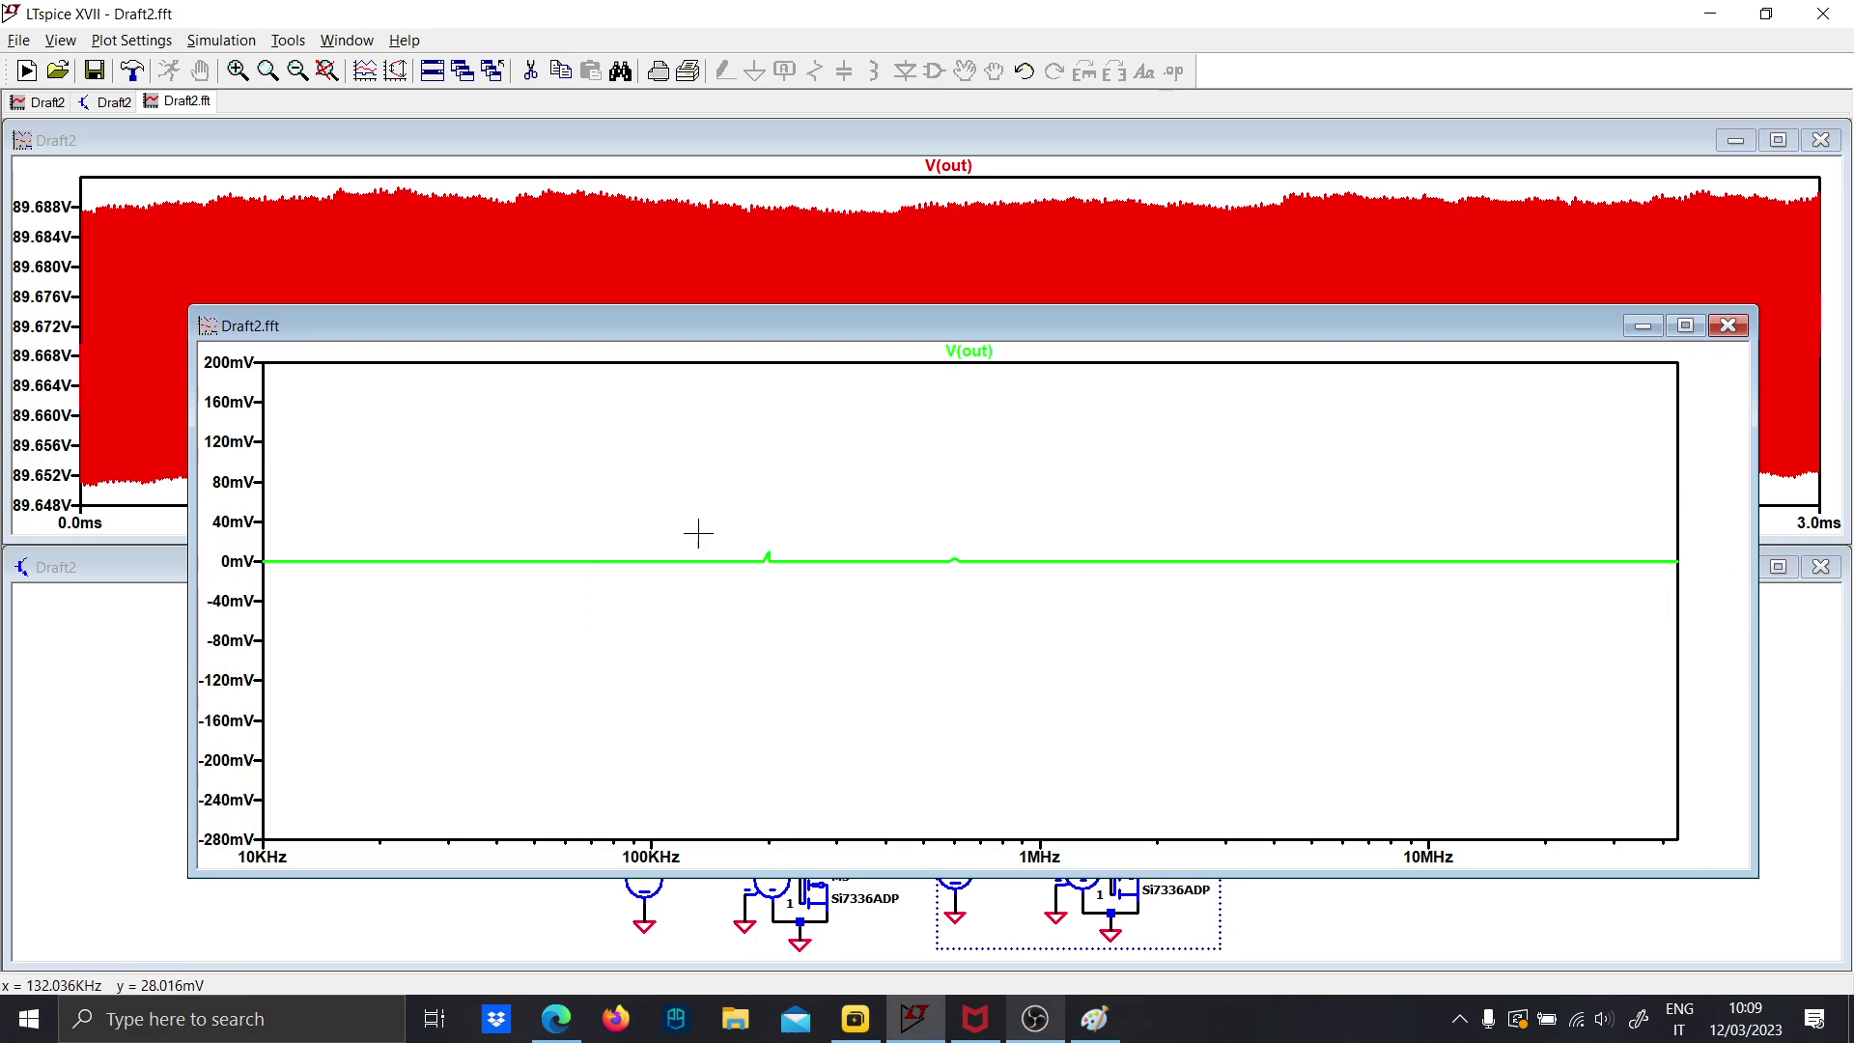
left_click_drag(698, 533, 1312, 628)
left_click_drag(691, 501, 1197, 665)
left_click_drag(335, 493, 1491, 768)
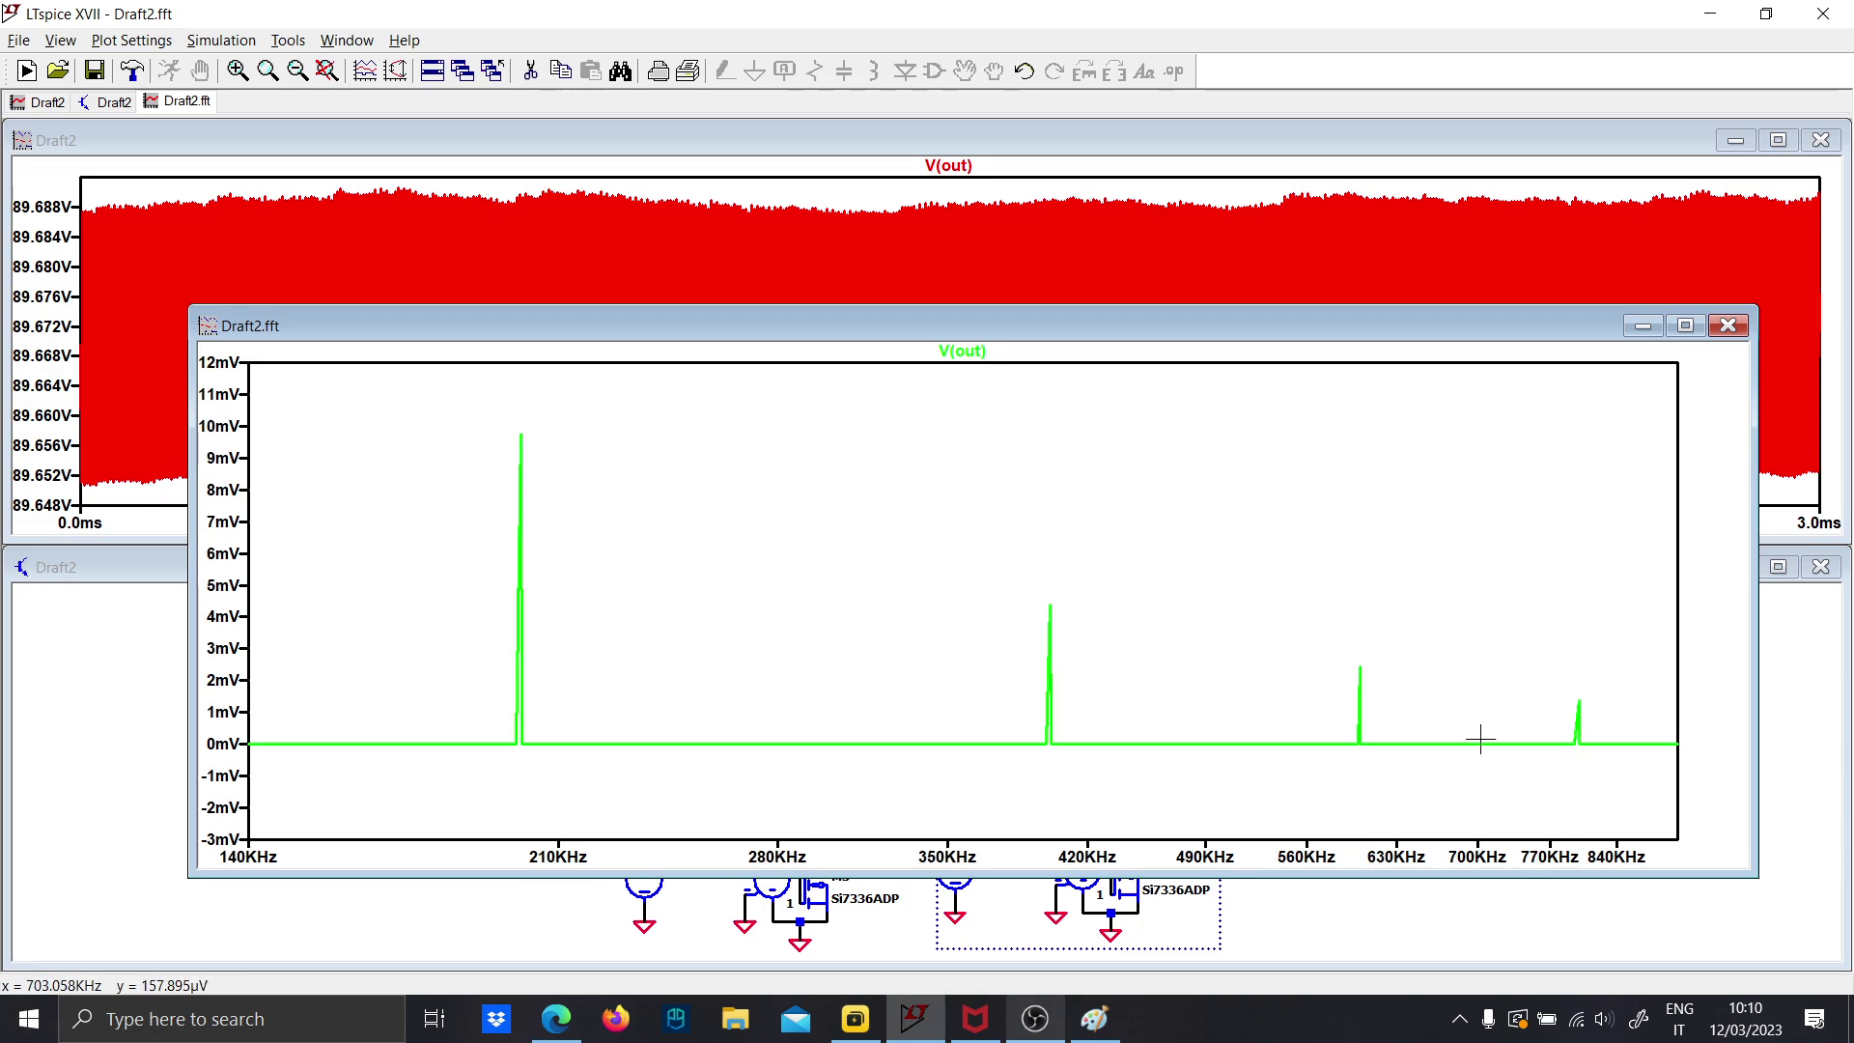
left_click_drag(499, 428, 1610, 757)
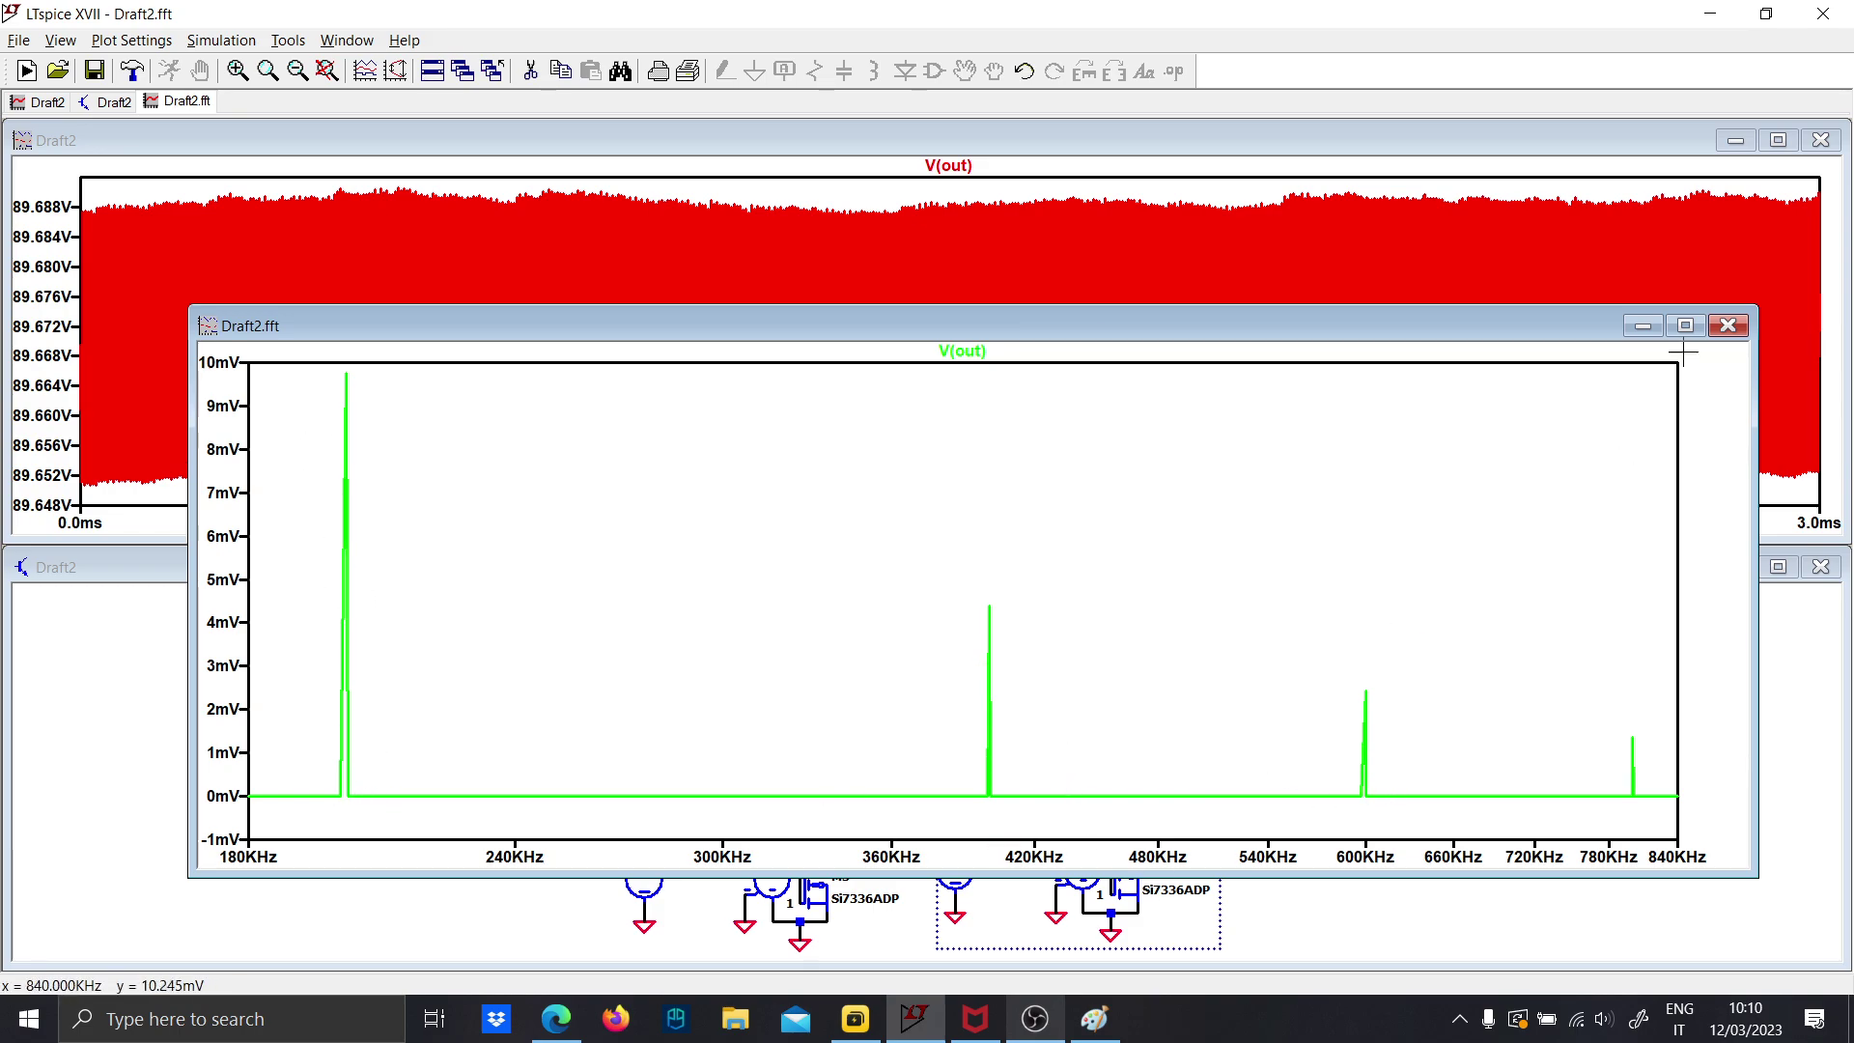
left_click(1727, 326)
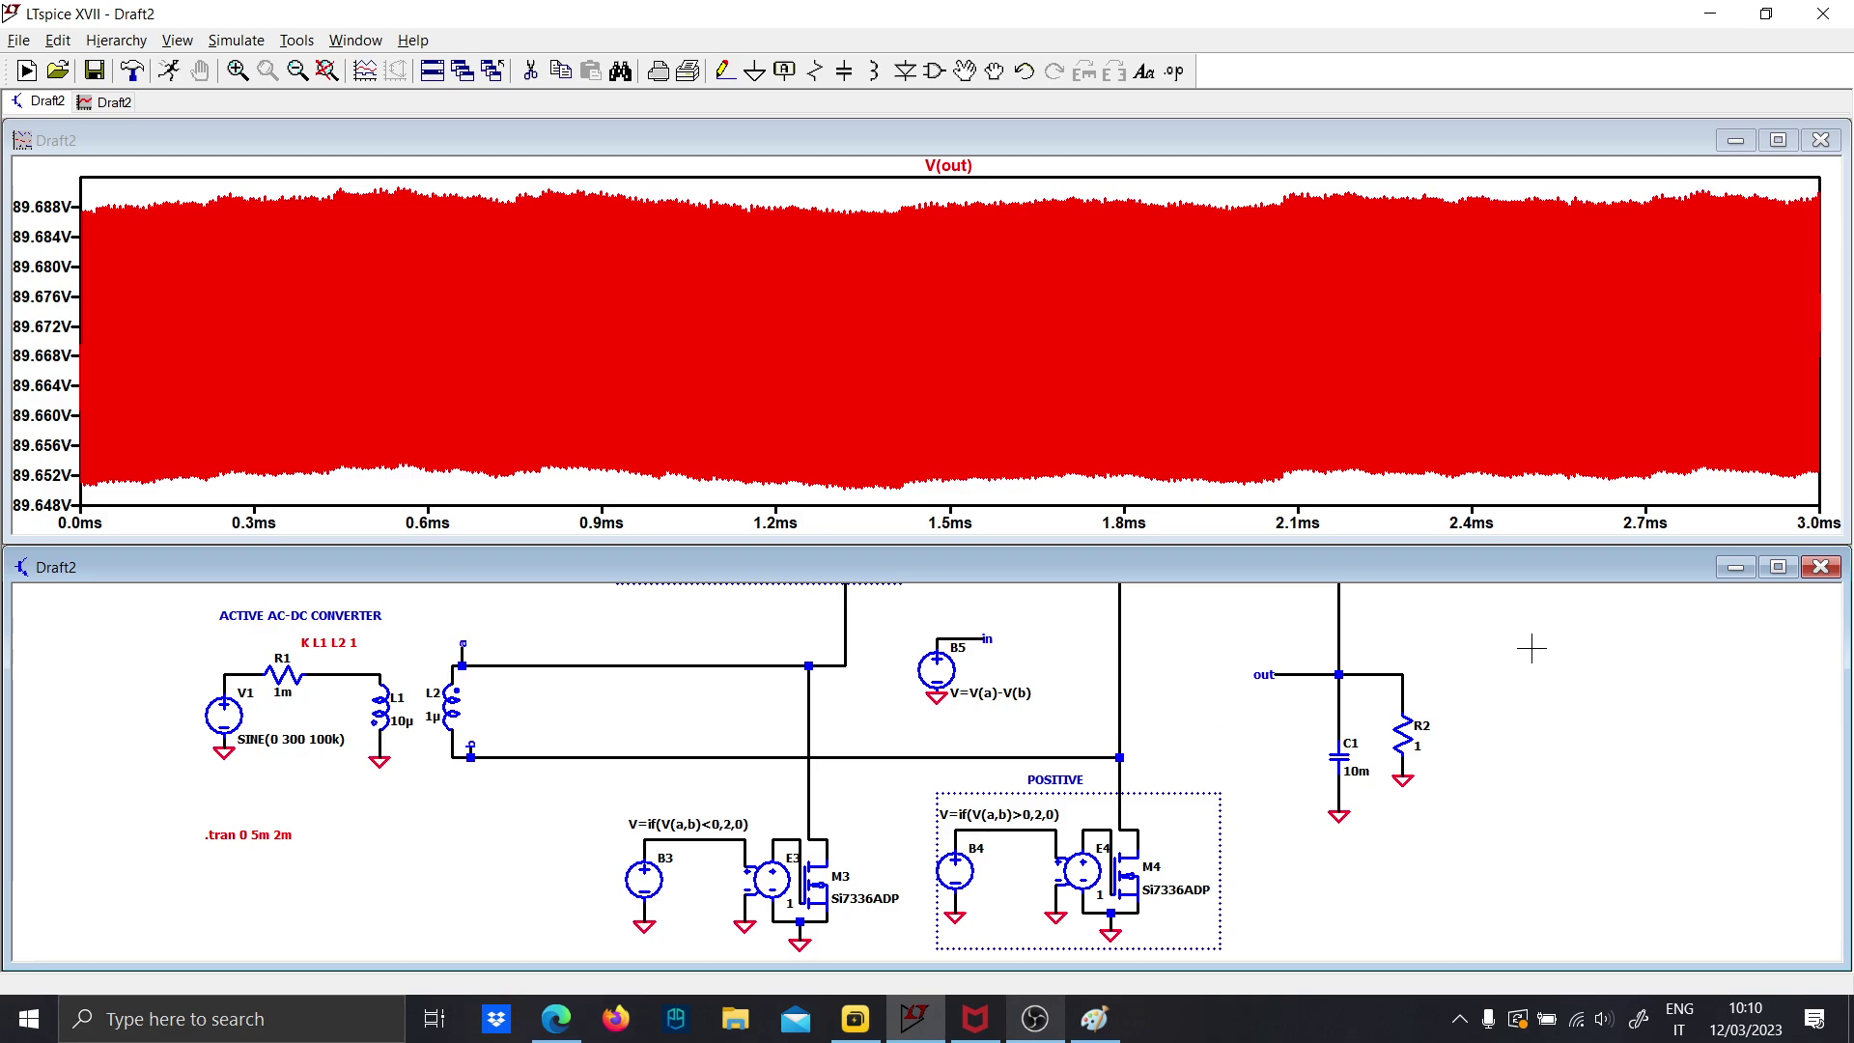
Maximise the schematic window, recentre the circuit, and bring up the component library with F2
left_click(1780, 568)
scroll(683, 520, "up", 2)
scroll(688, 521, "down", 2)
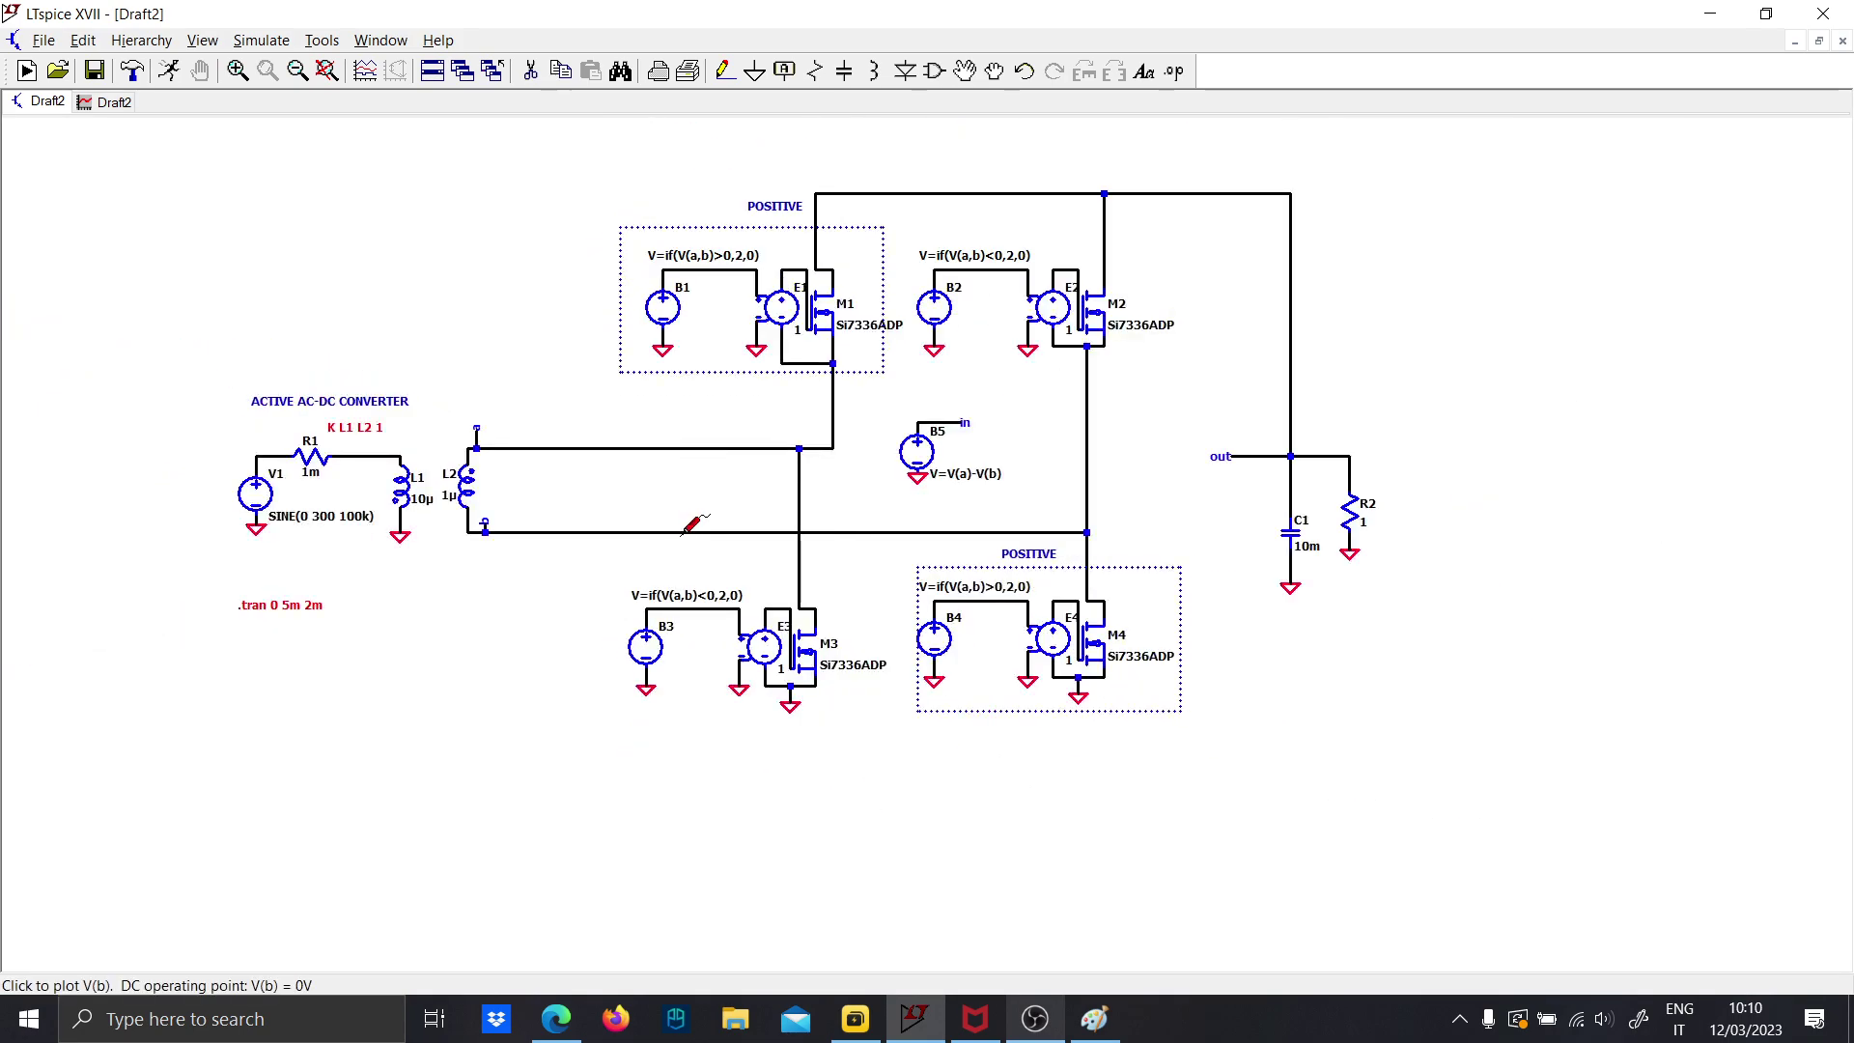
left_click_drag(683, 519, 800, 612)
scroll(831, 347, "up", 3)
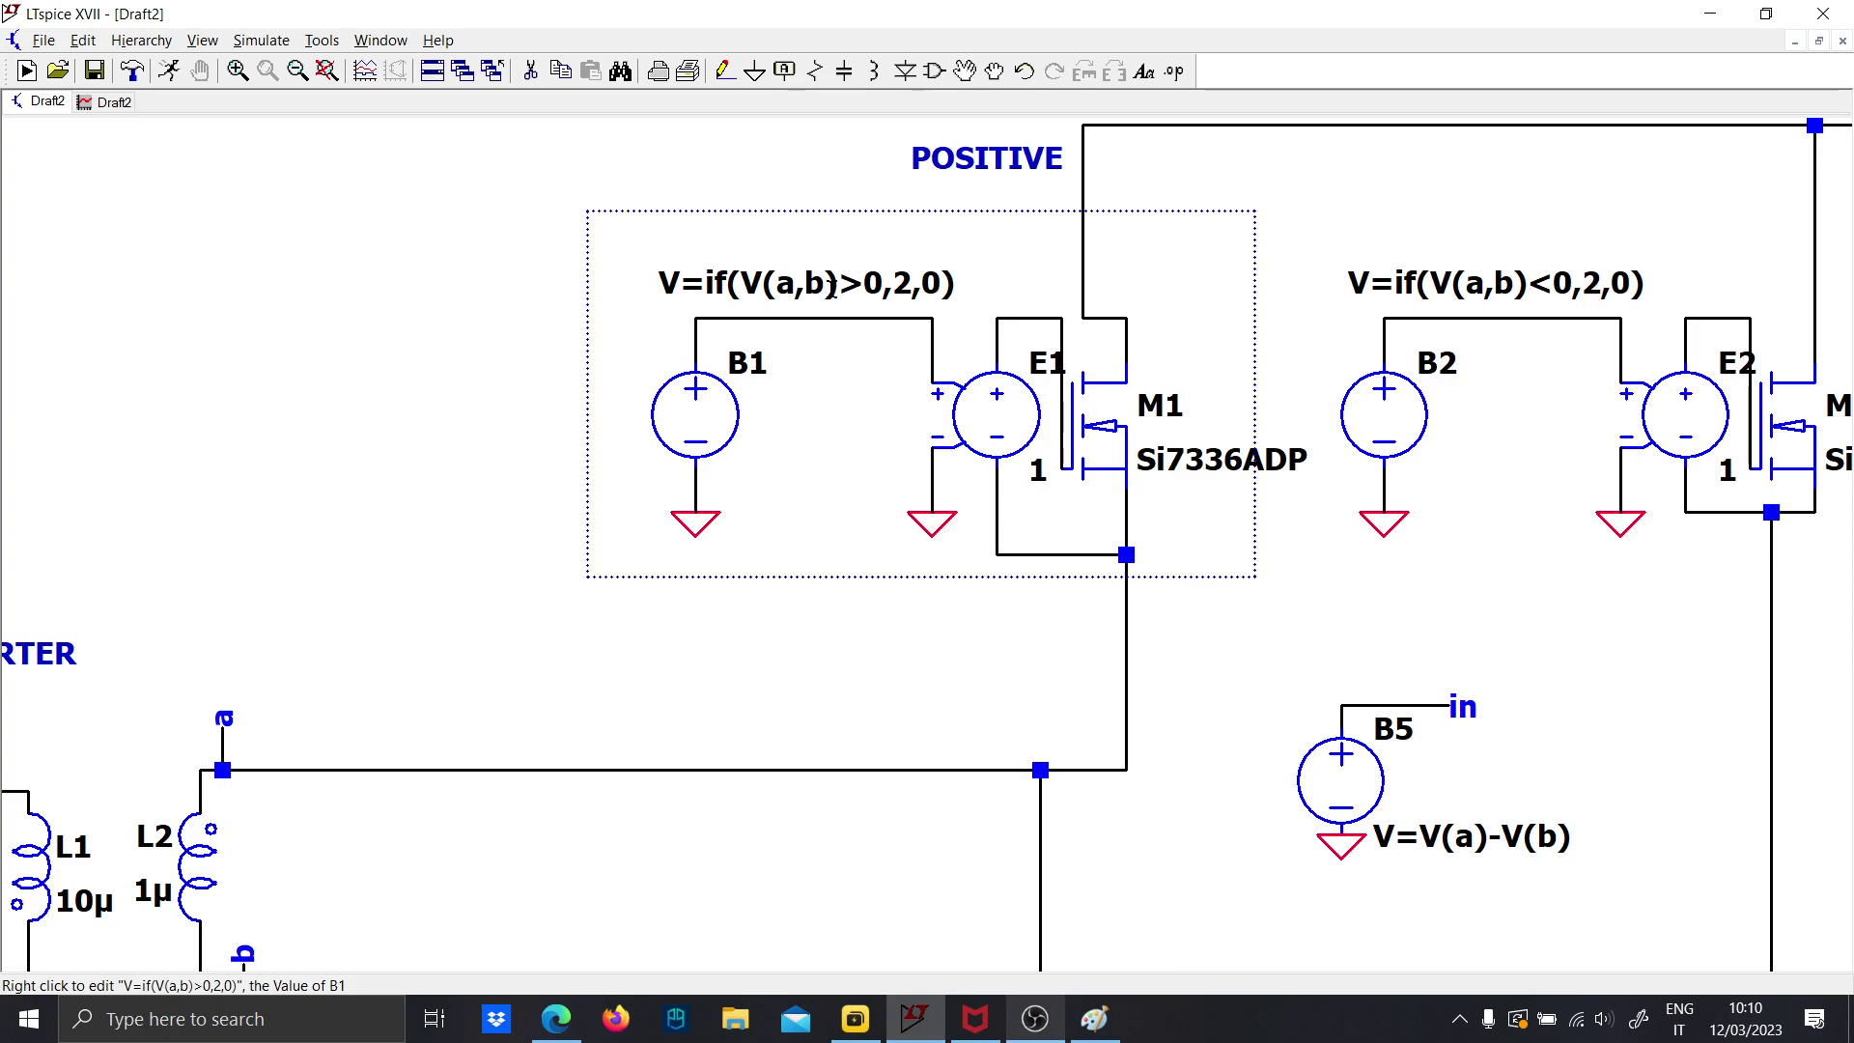
scroll(600, 572, "down", 4)
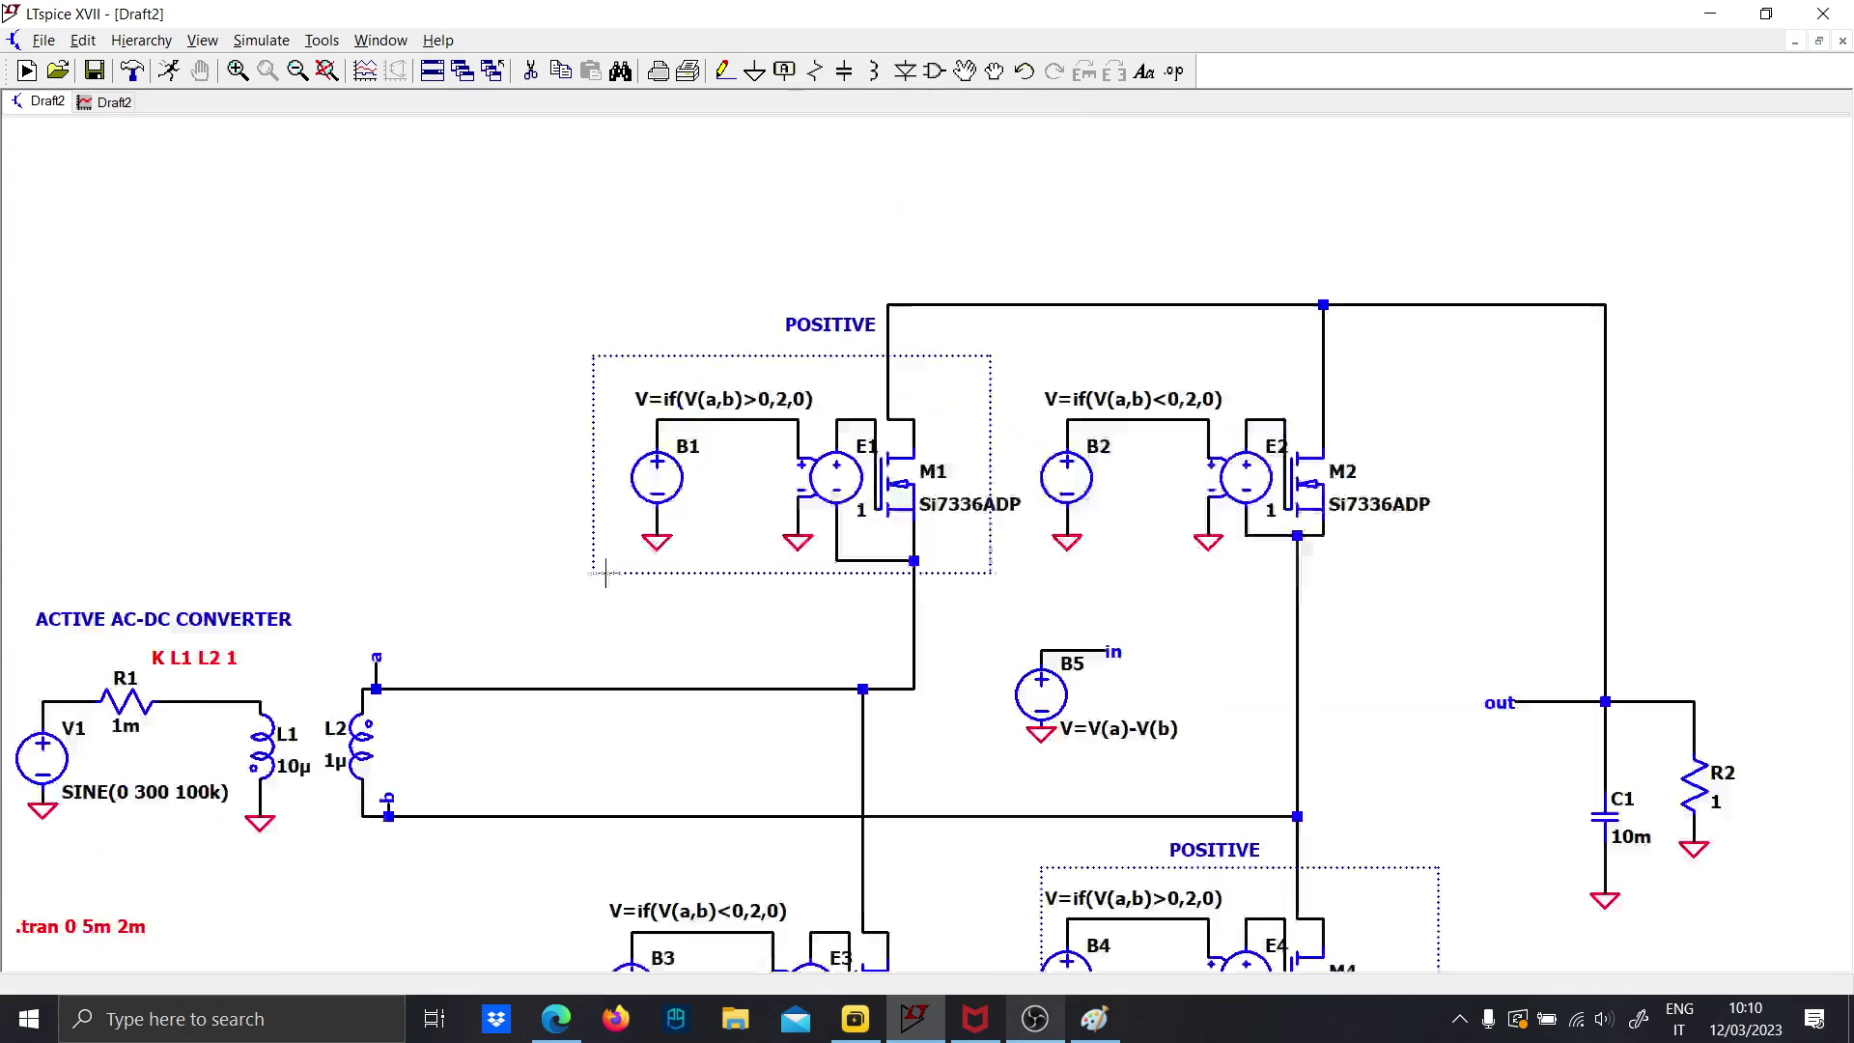
mouse_move(548, 587)
left_mouse_down()
mouse_move(850, 499)
mouse_move(880, 301)
mouse_move(716, 406)
mouse_move(734, 328)
left_mouse_up()
key("F3")
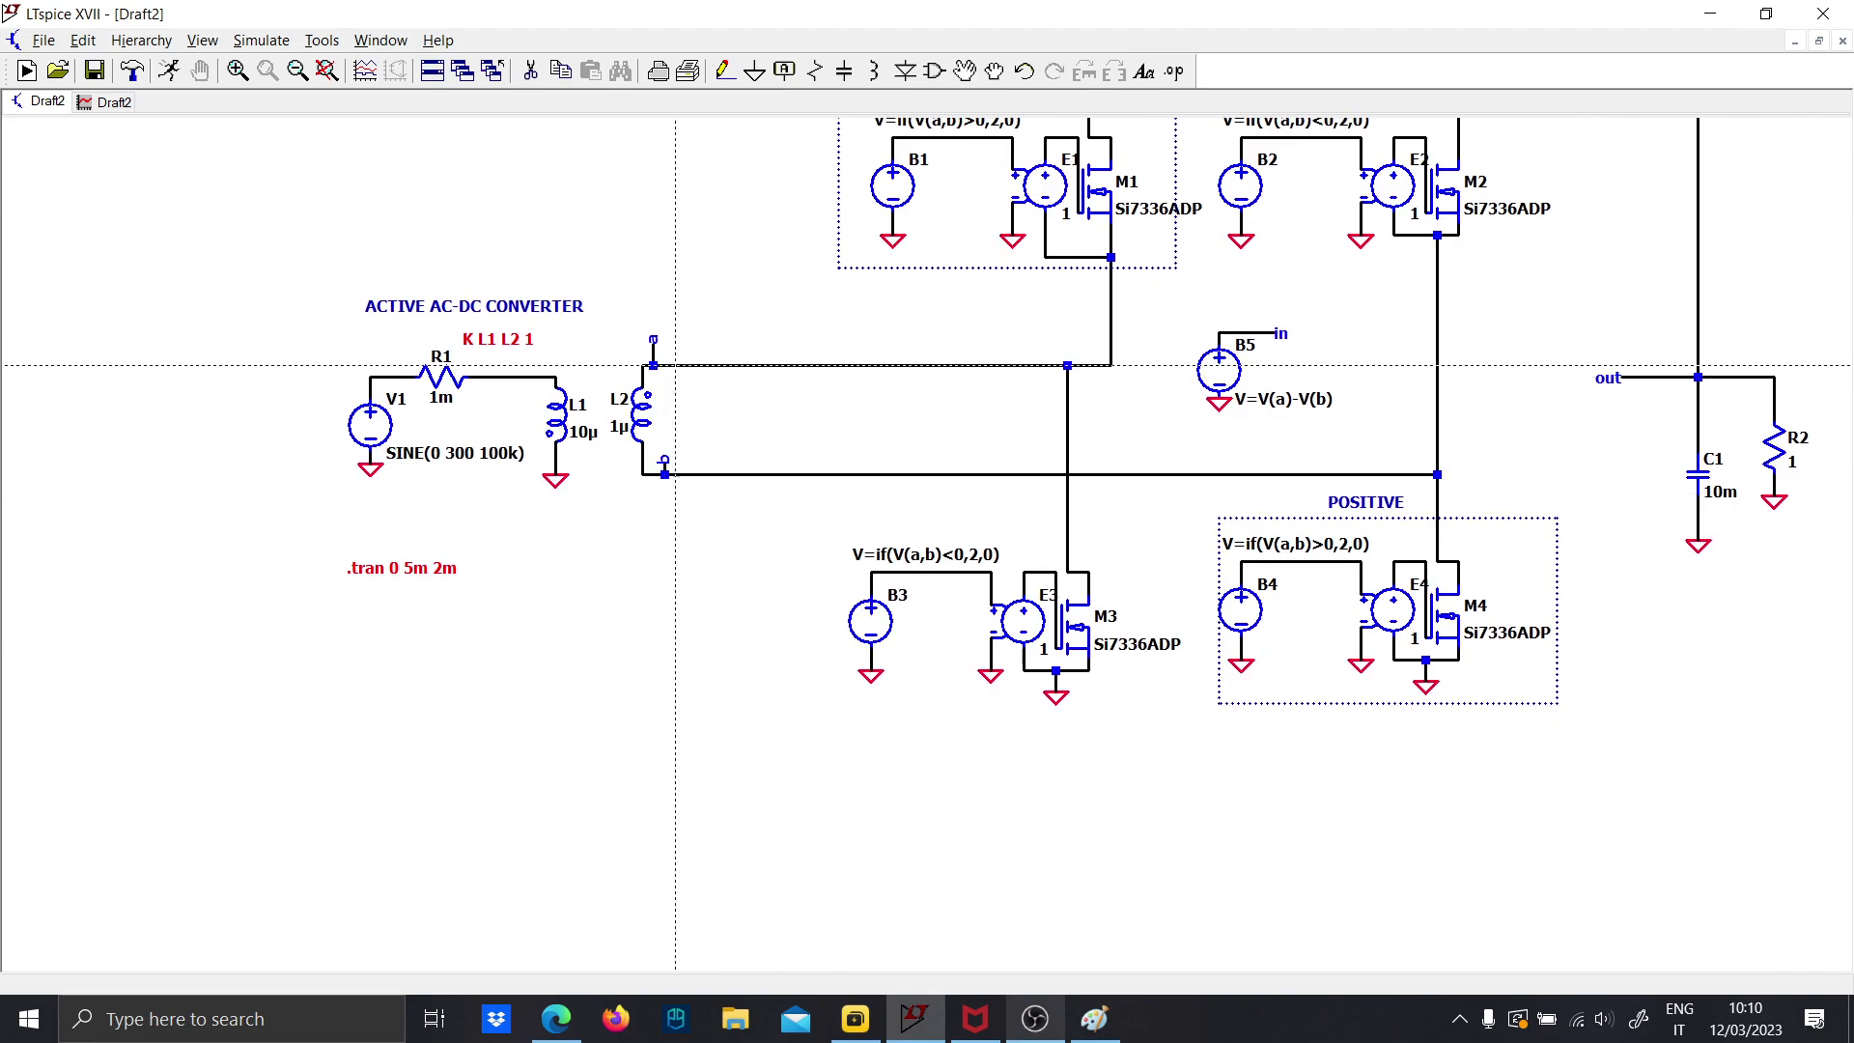
key("Escape")
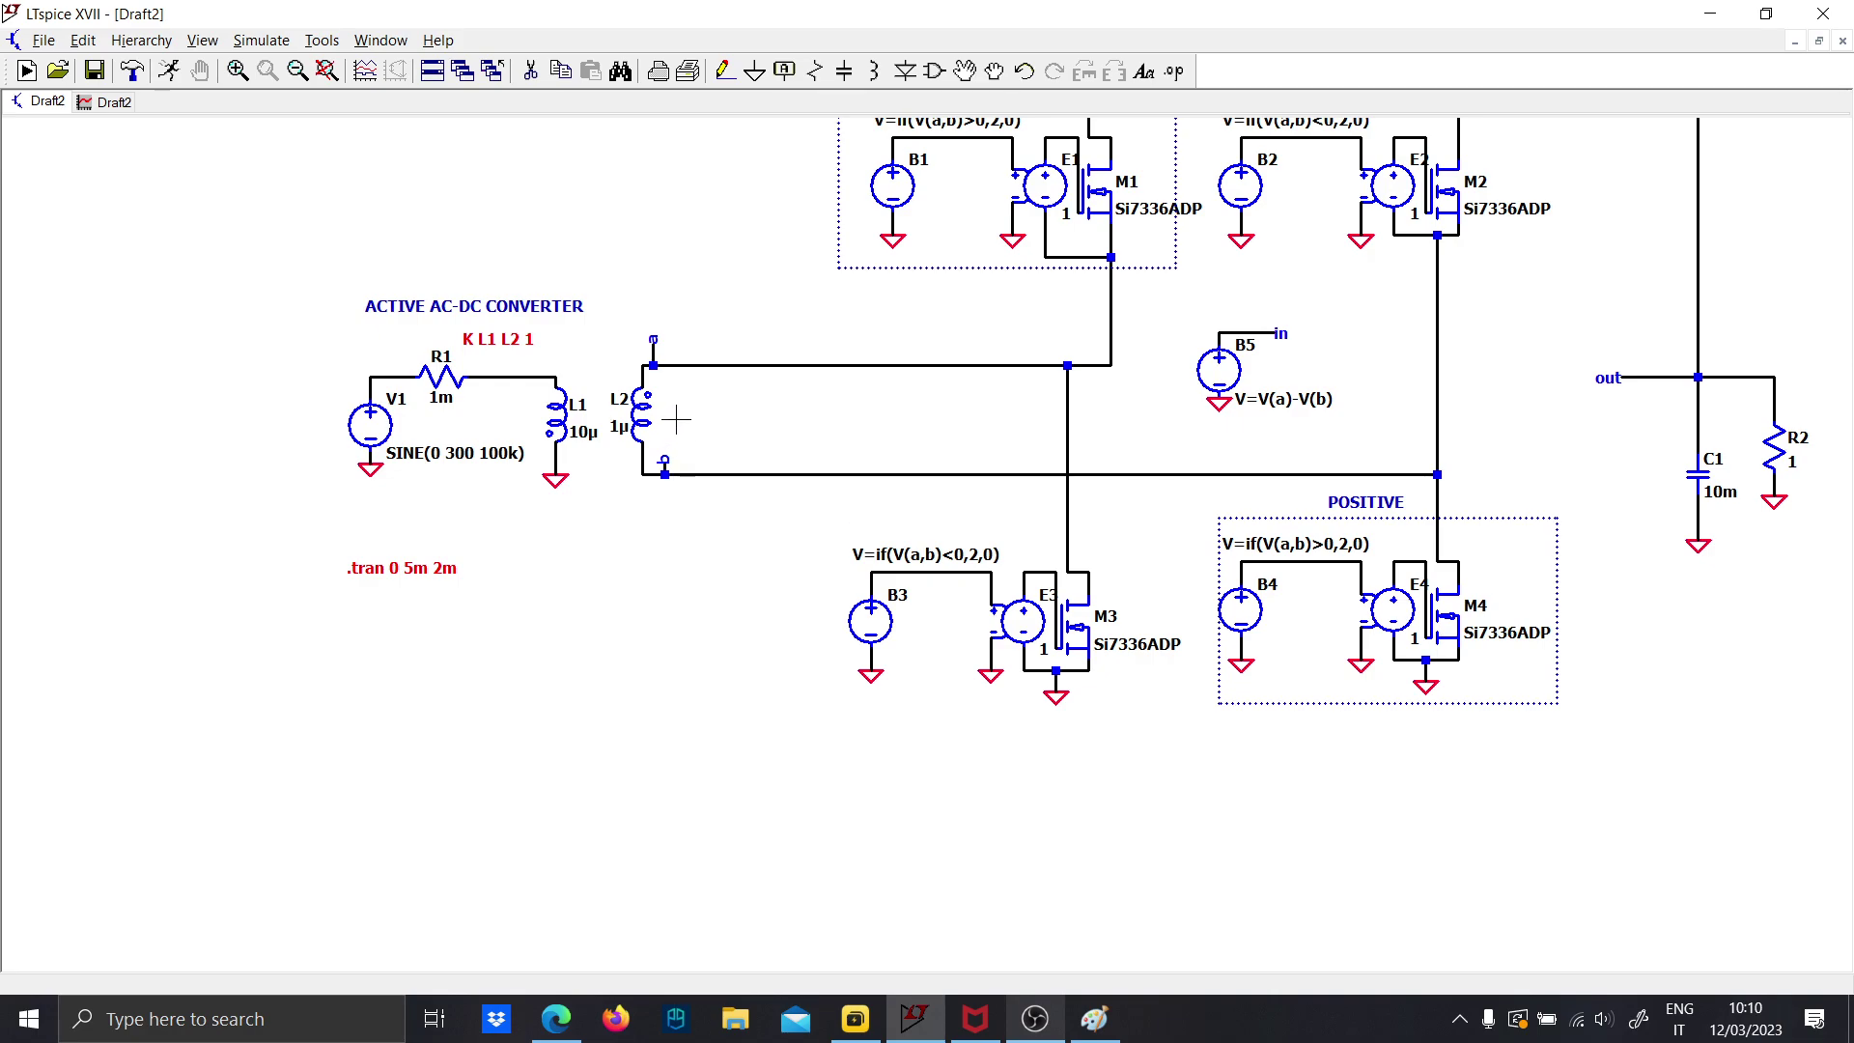
key("F2")
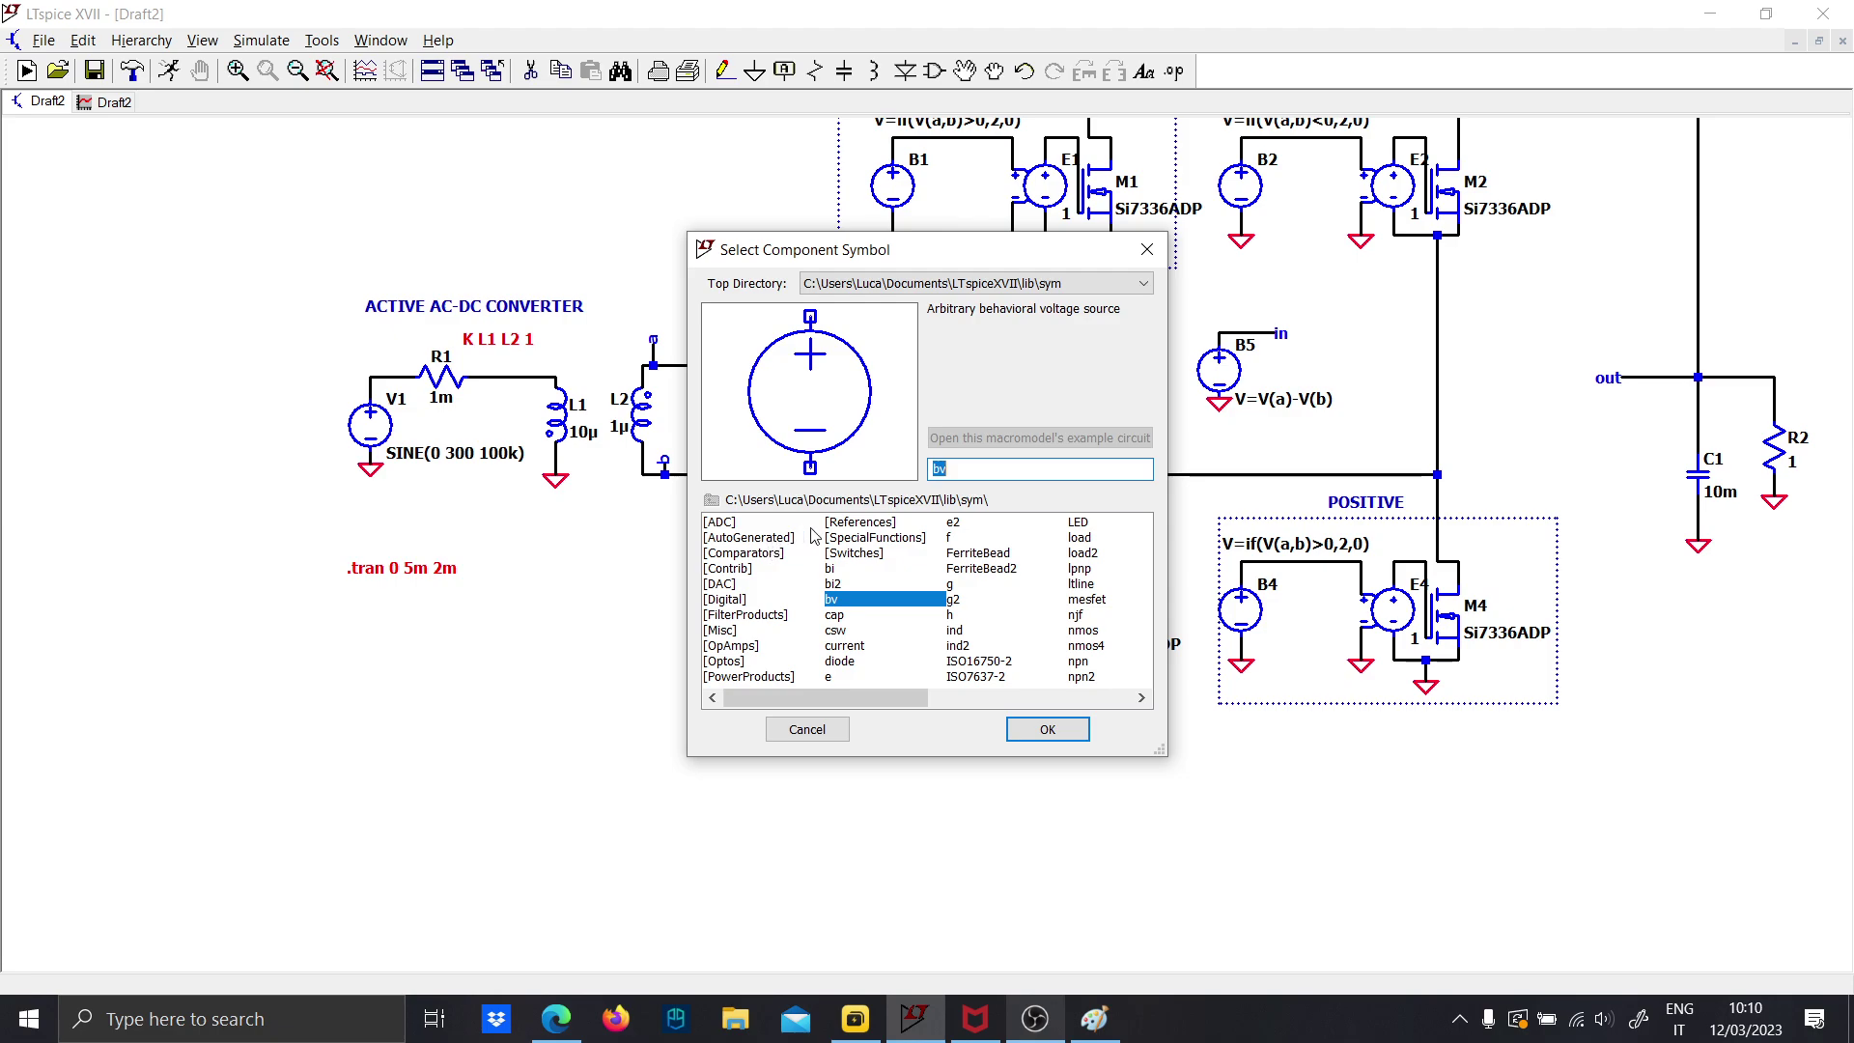
Browse the AutoGenerated symbol folder, then close the library without placing a part
type("dr")
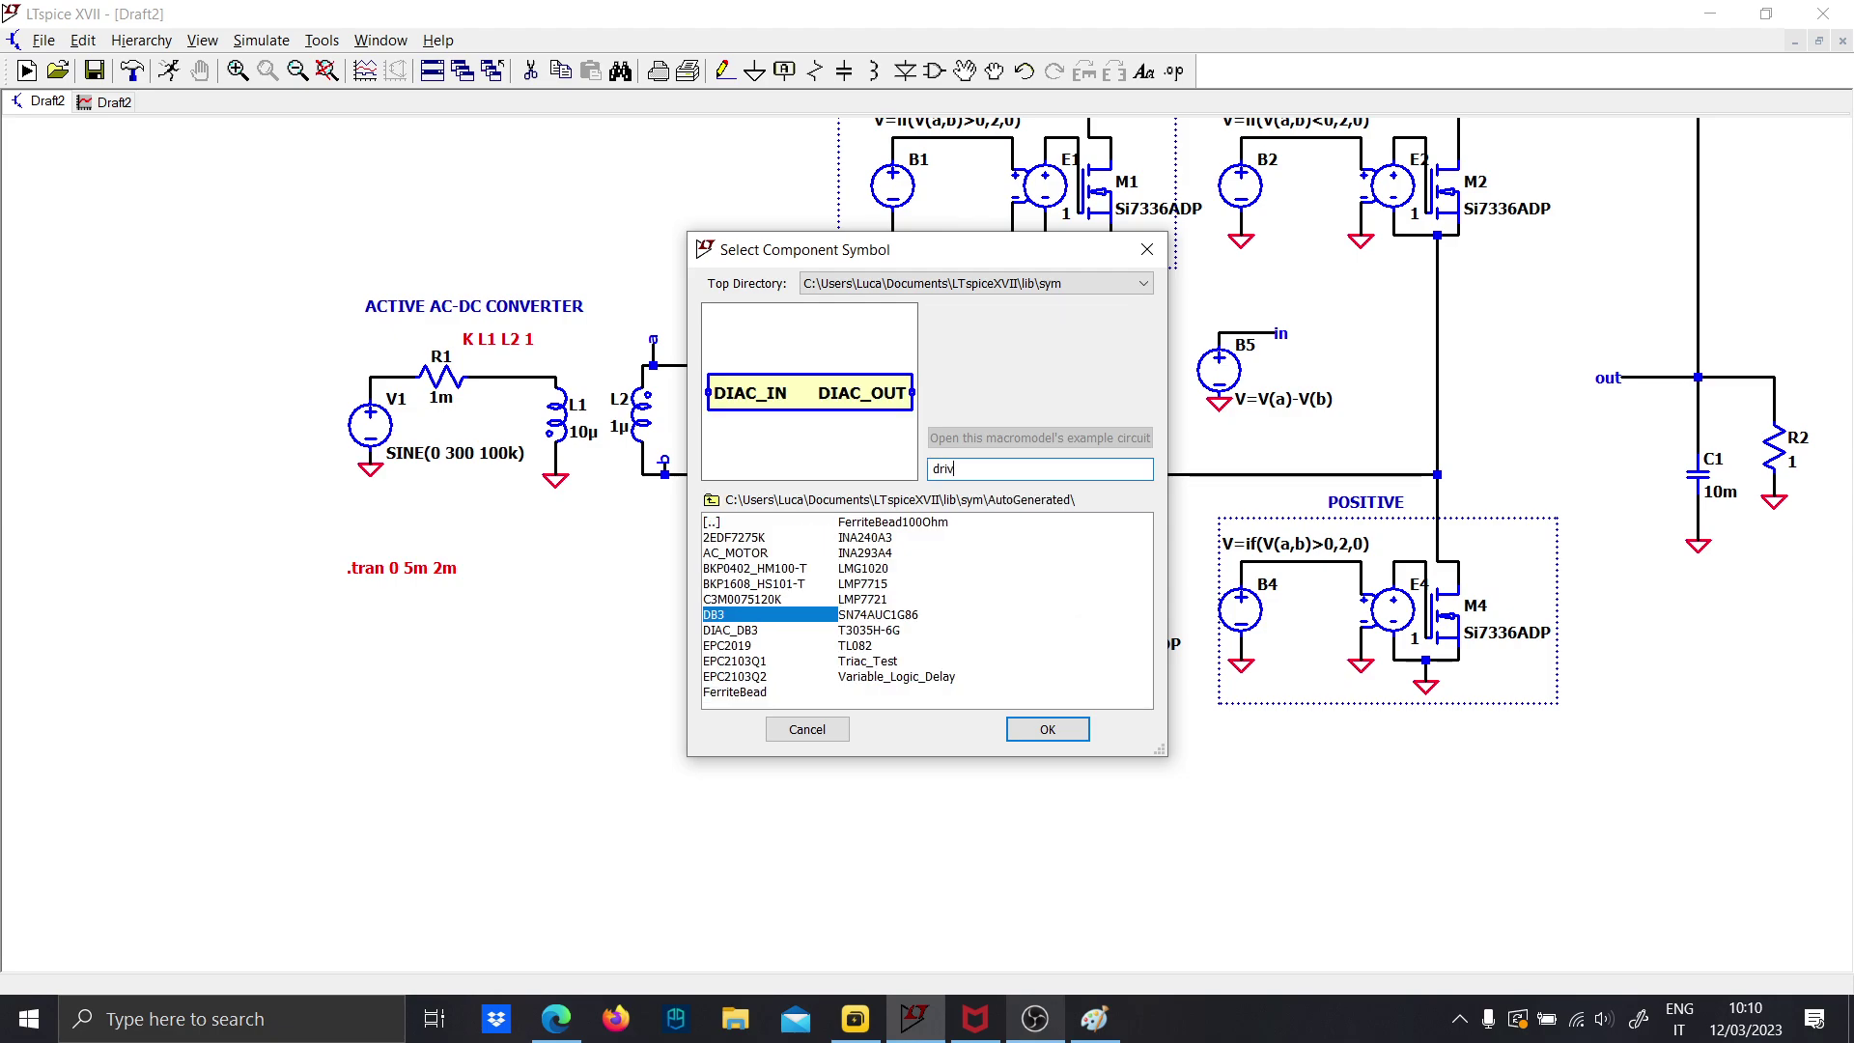
double_click(715, 523)
double_click(743, 538)
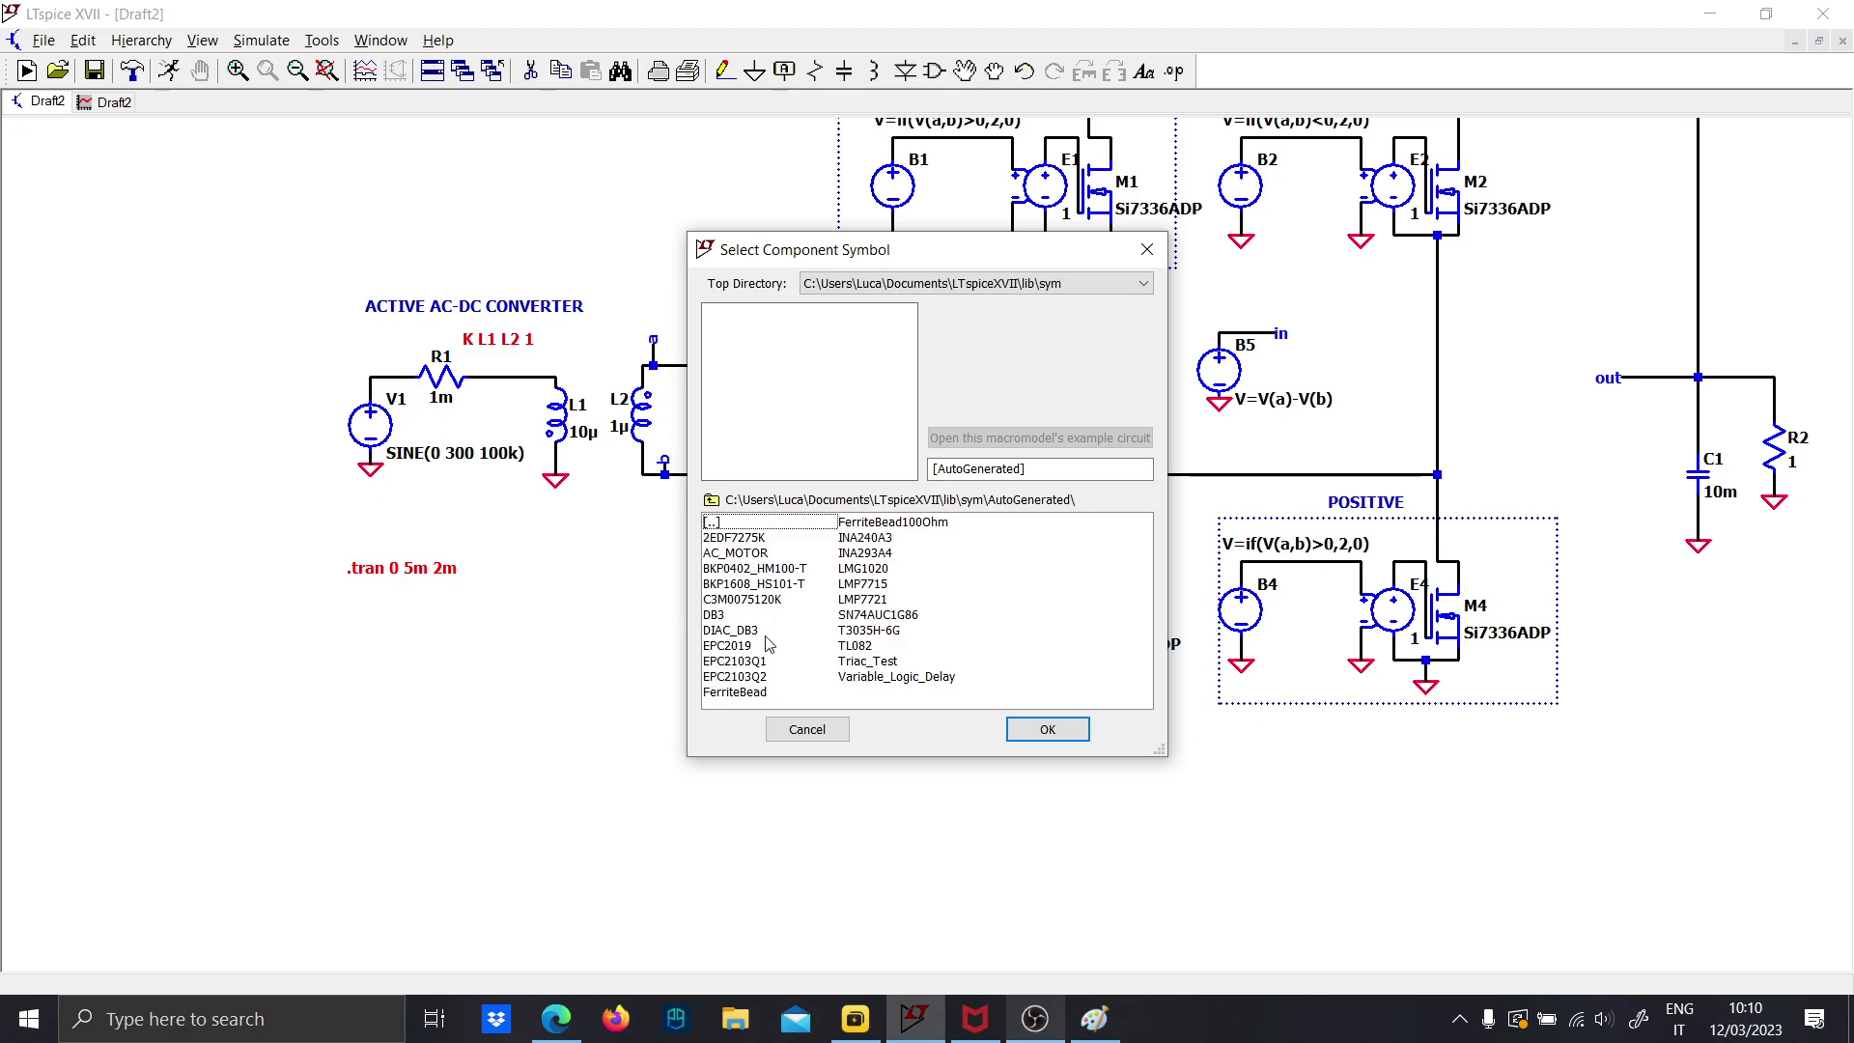
left_click(856, 663)
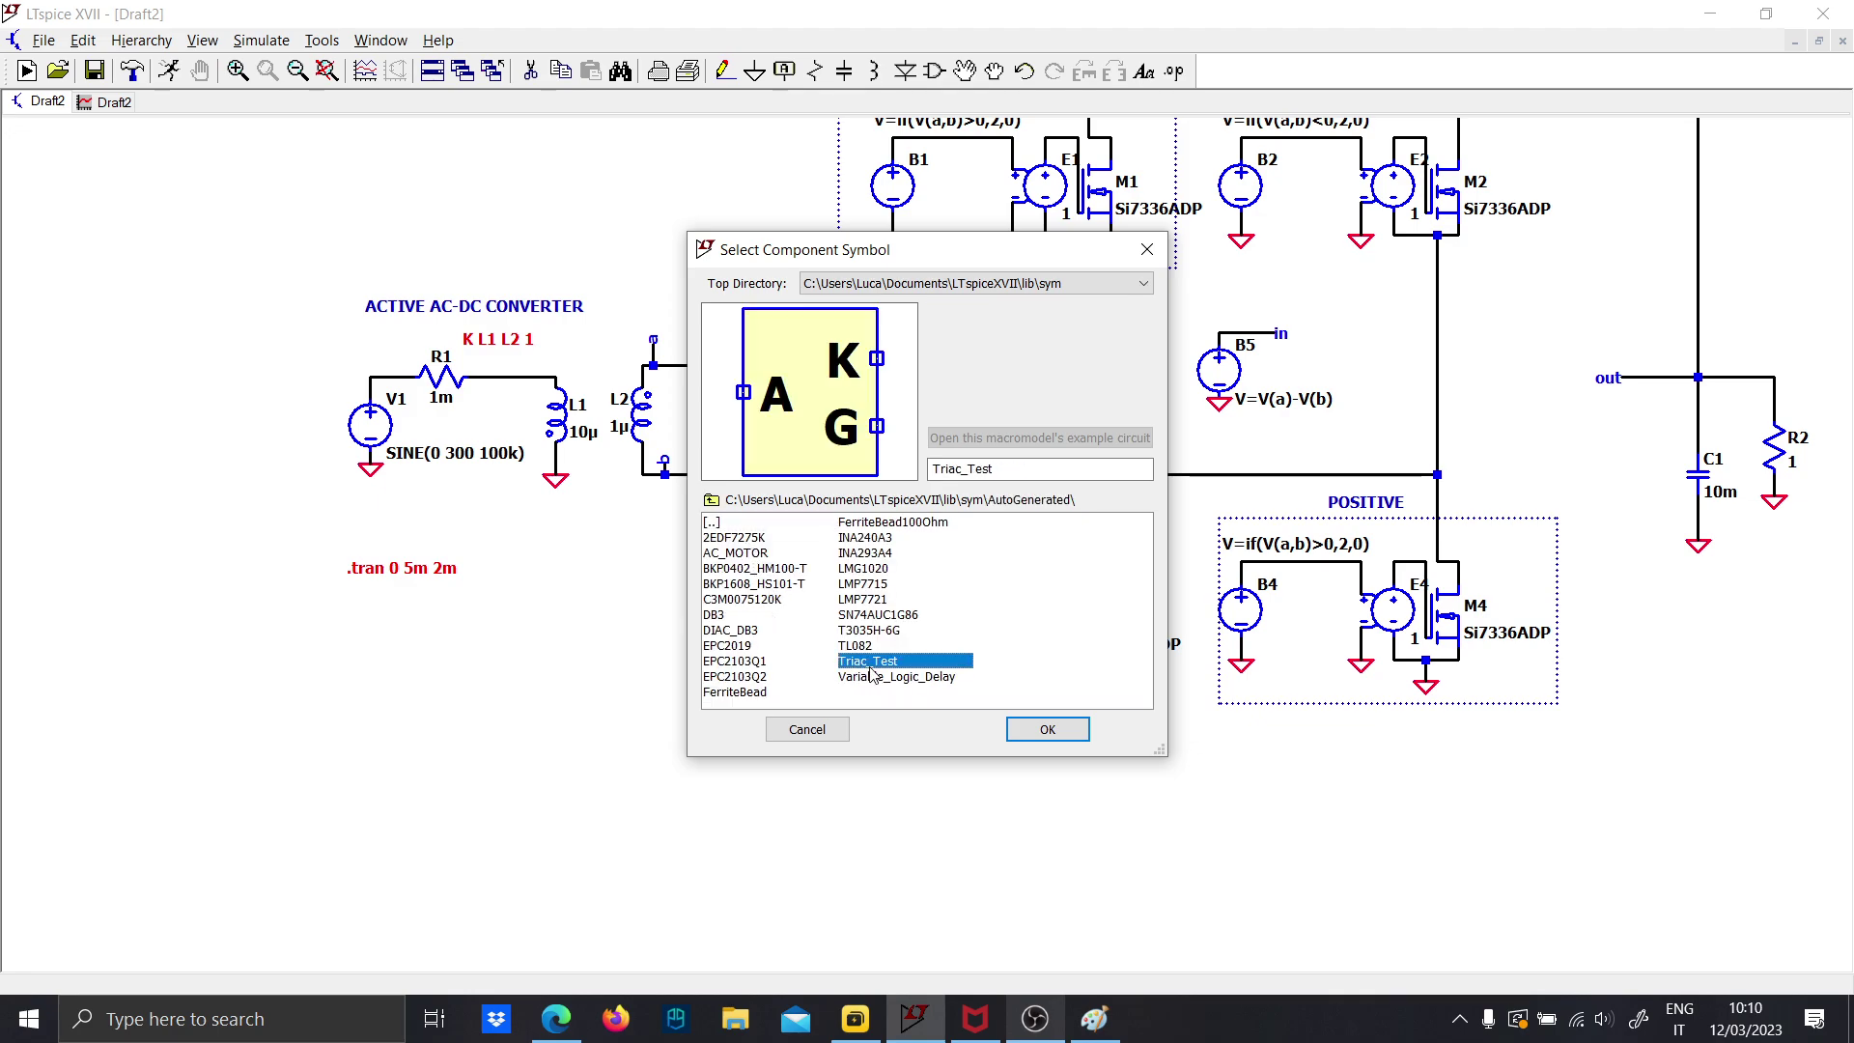
left_click(874, 675)
left_click(880, 648)
left_click(880, 662)
left_click(880, 646)
left_click(881, 631)
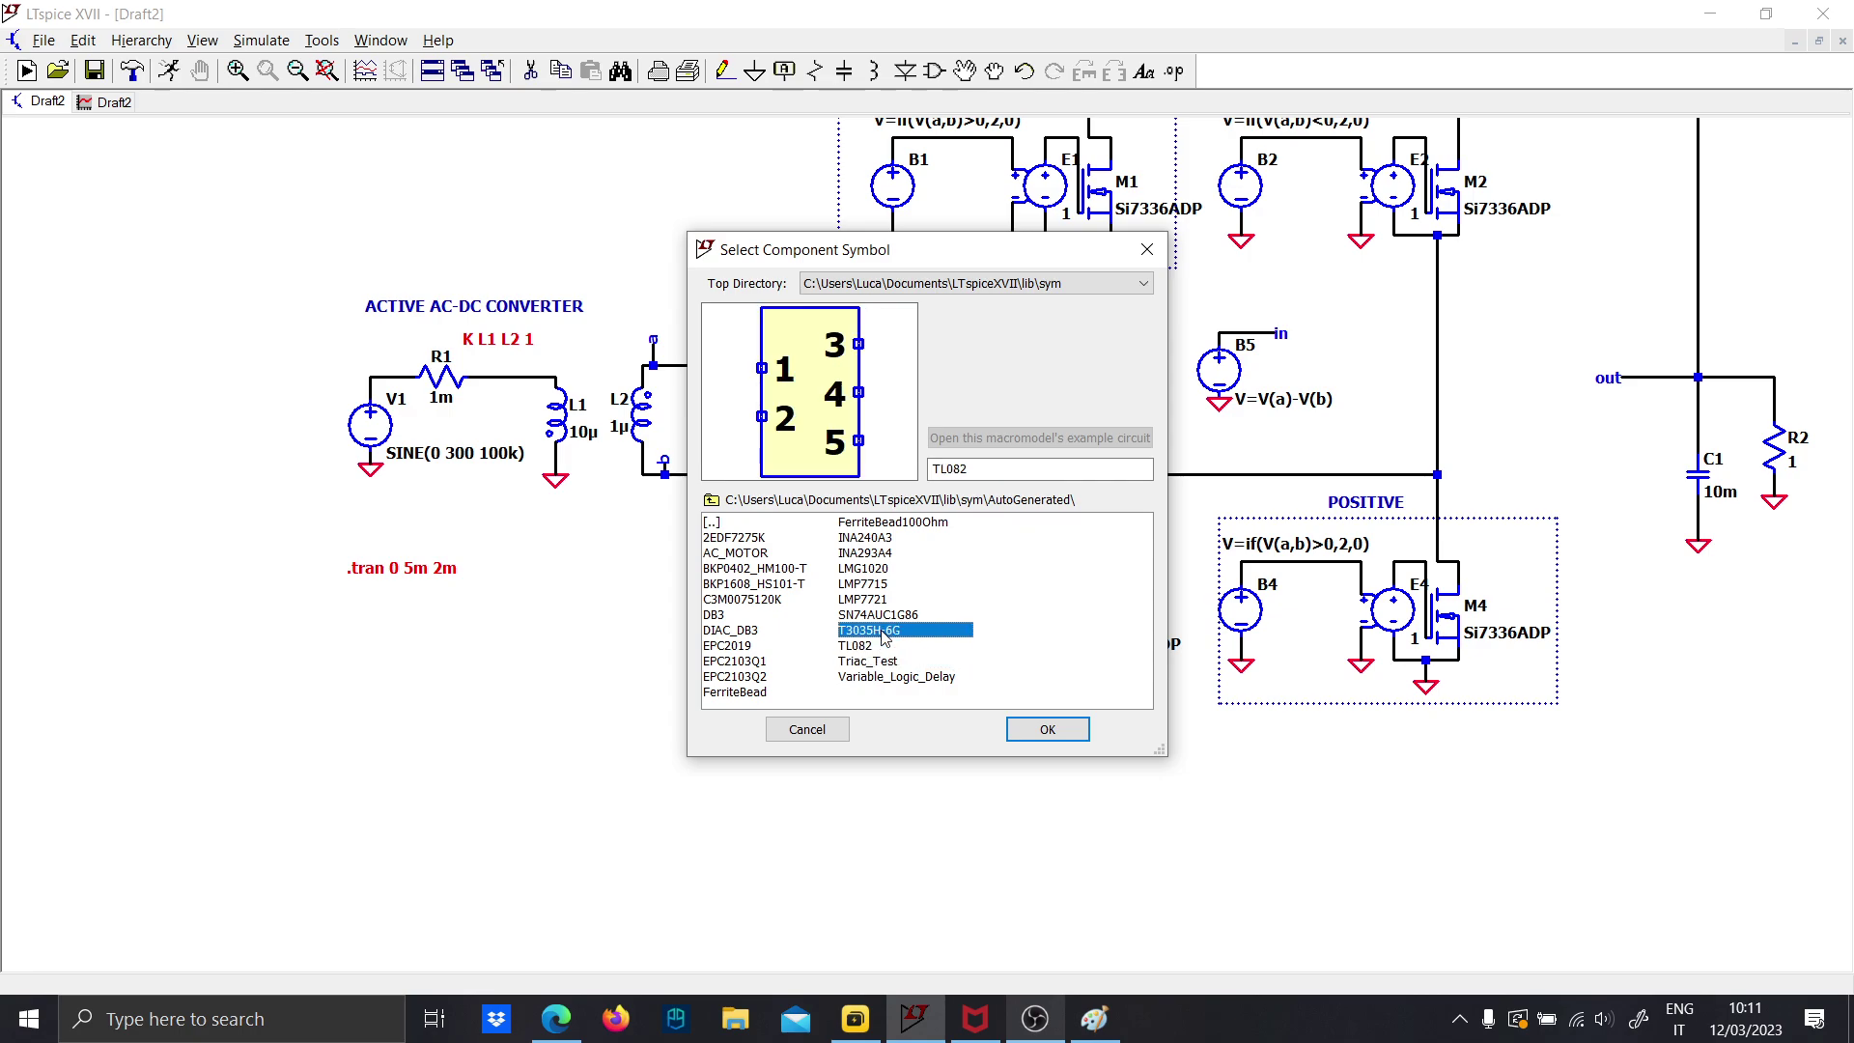
left_click(883, 614)
left_click(880, 599)
key("Escape")
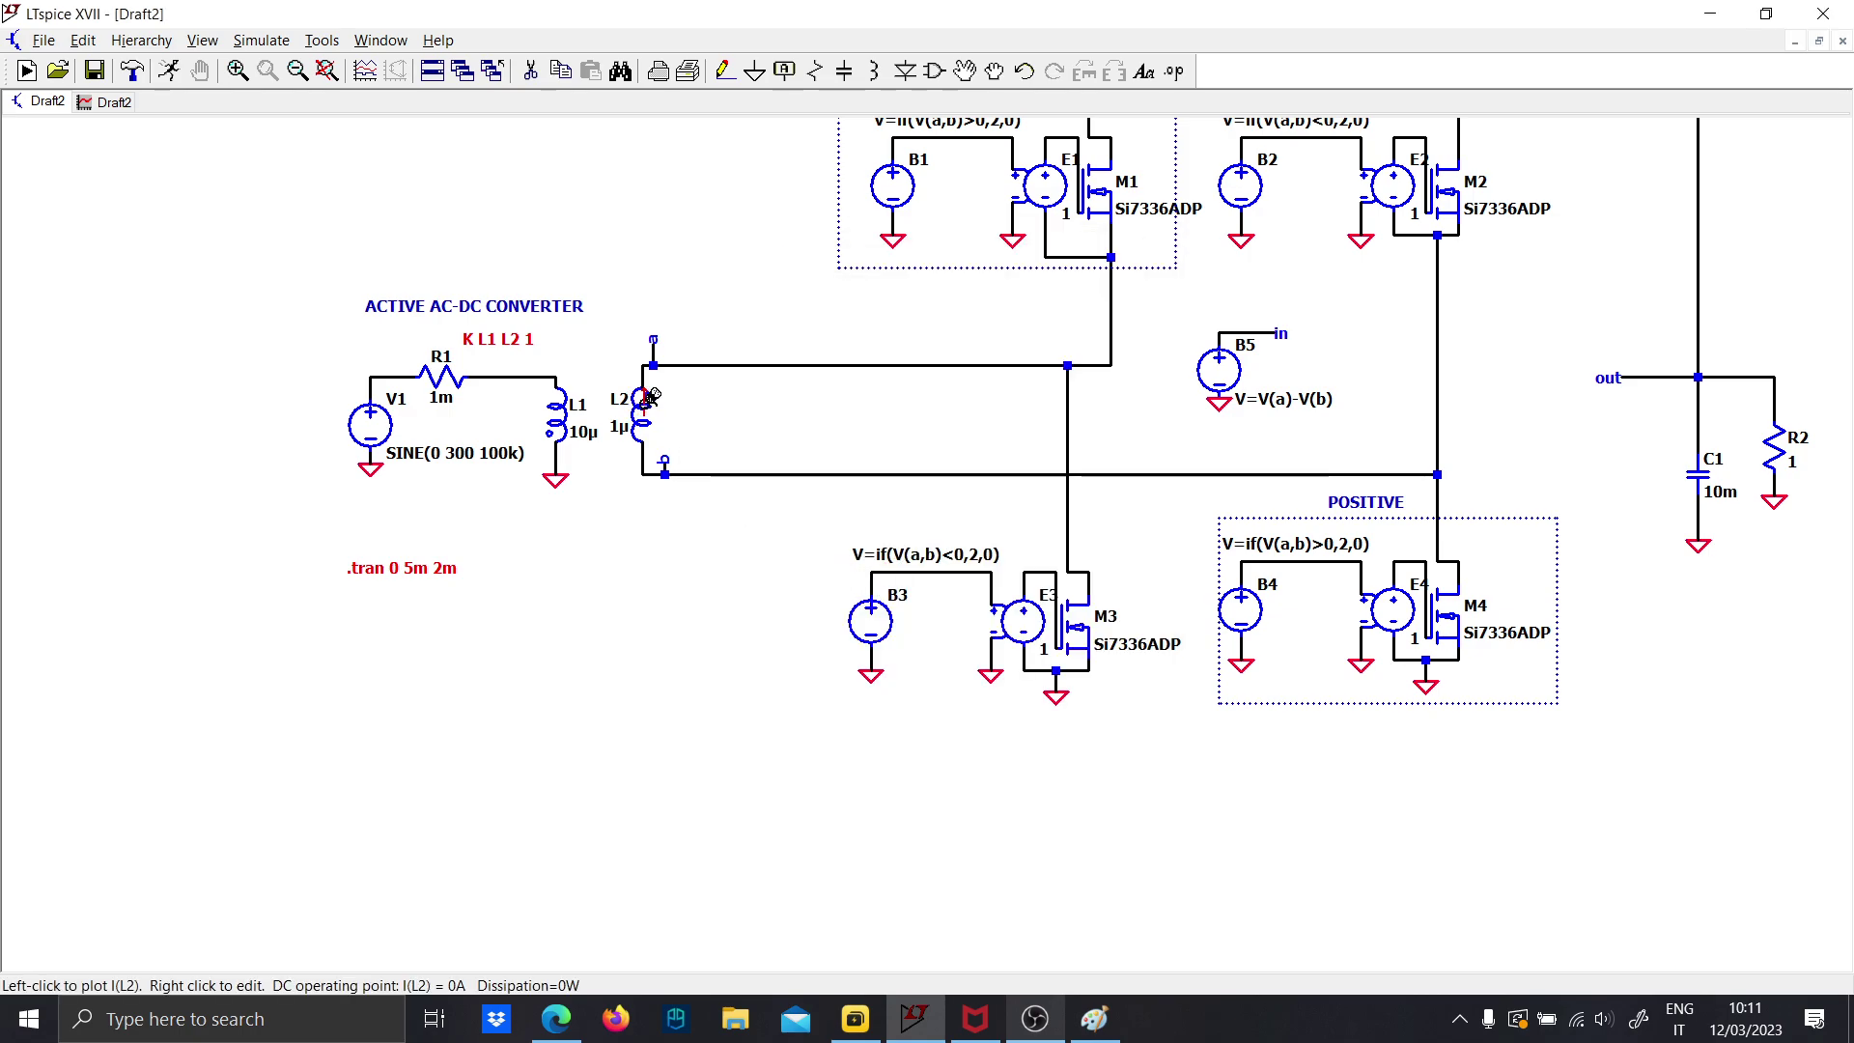
Draw vertical wires from the net beside L2 and from the b net down to grounds
key("F3")
scroll(676, 365, "down", 2)
scroll(758, 592, "up", 1)
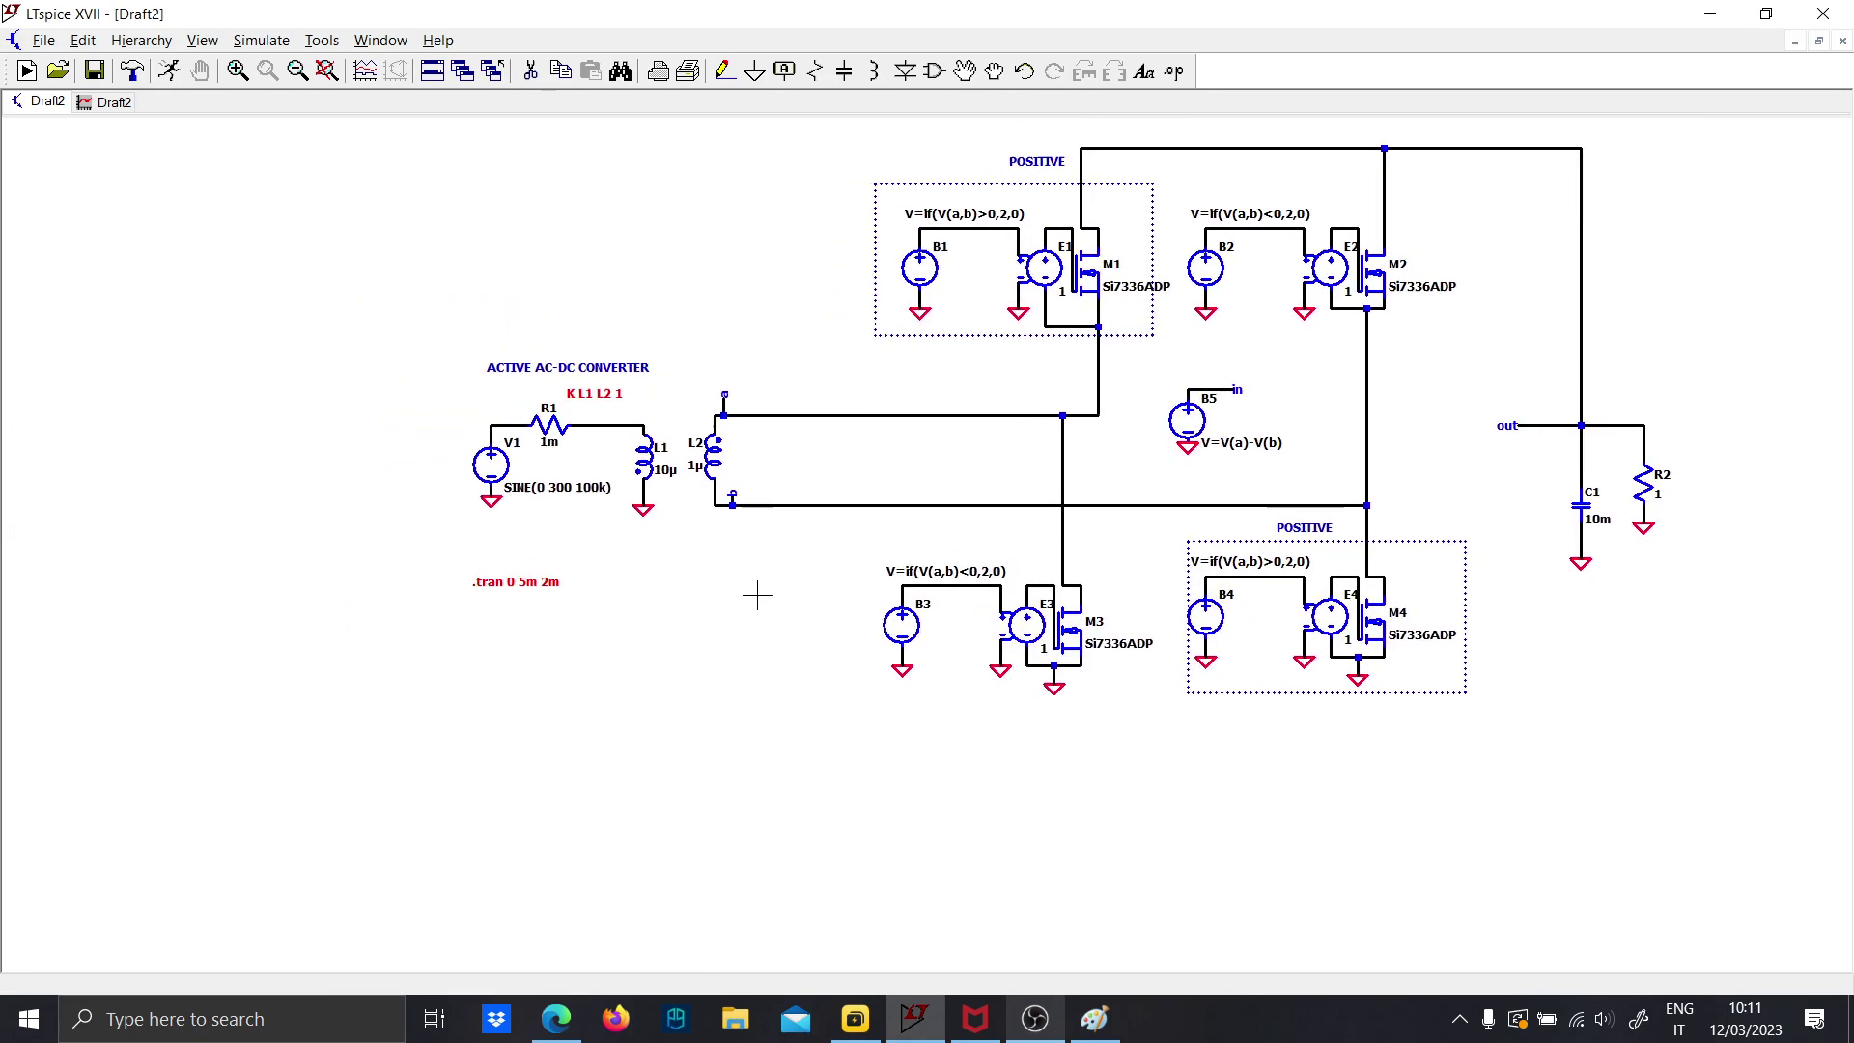
left_click(782, 393)
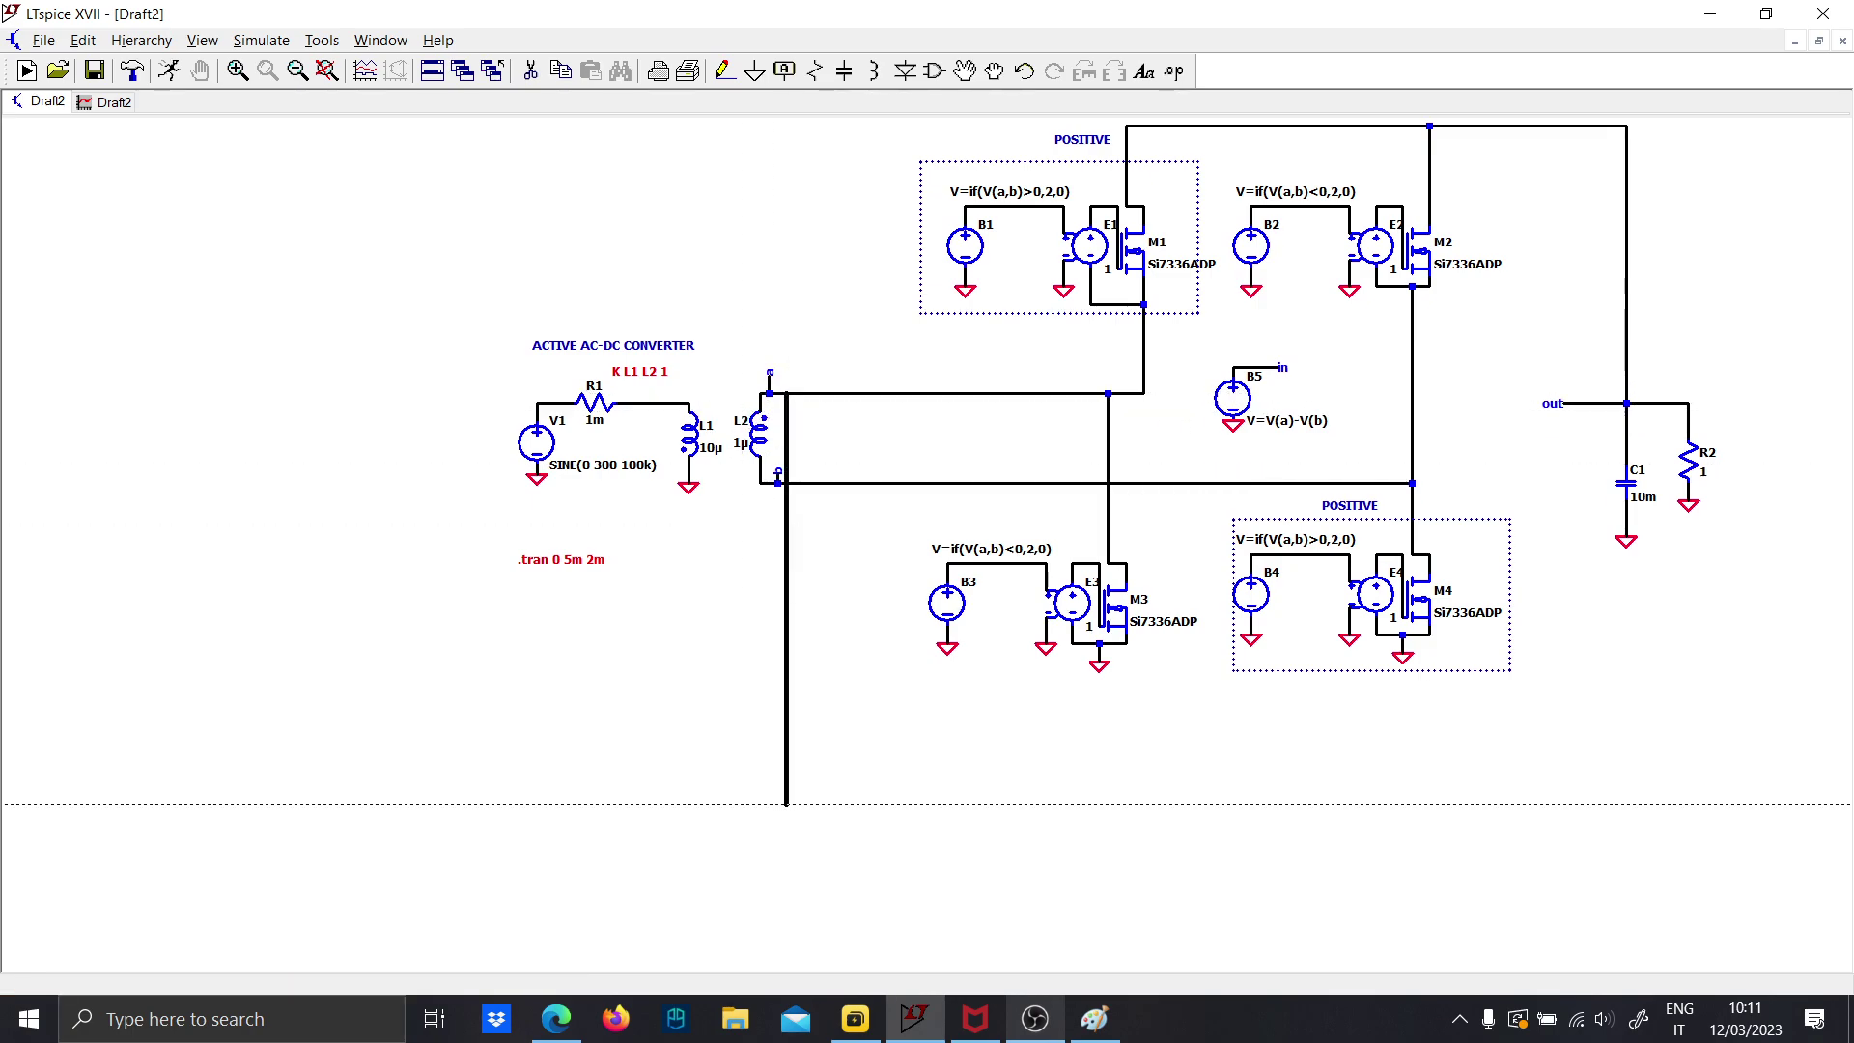
left_click(786, 706)
key("g")
left_click(786, 706)
key("F3")
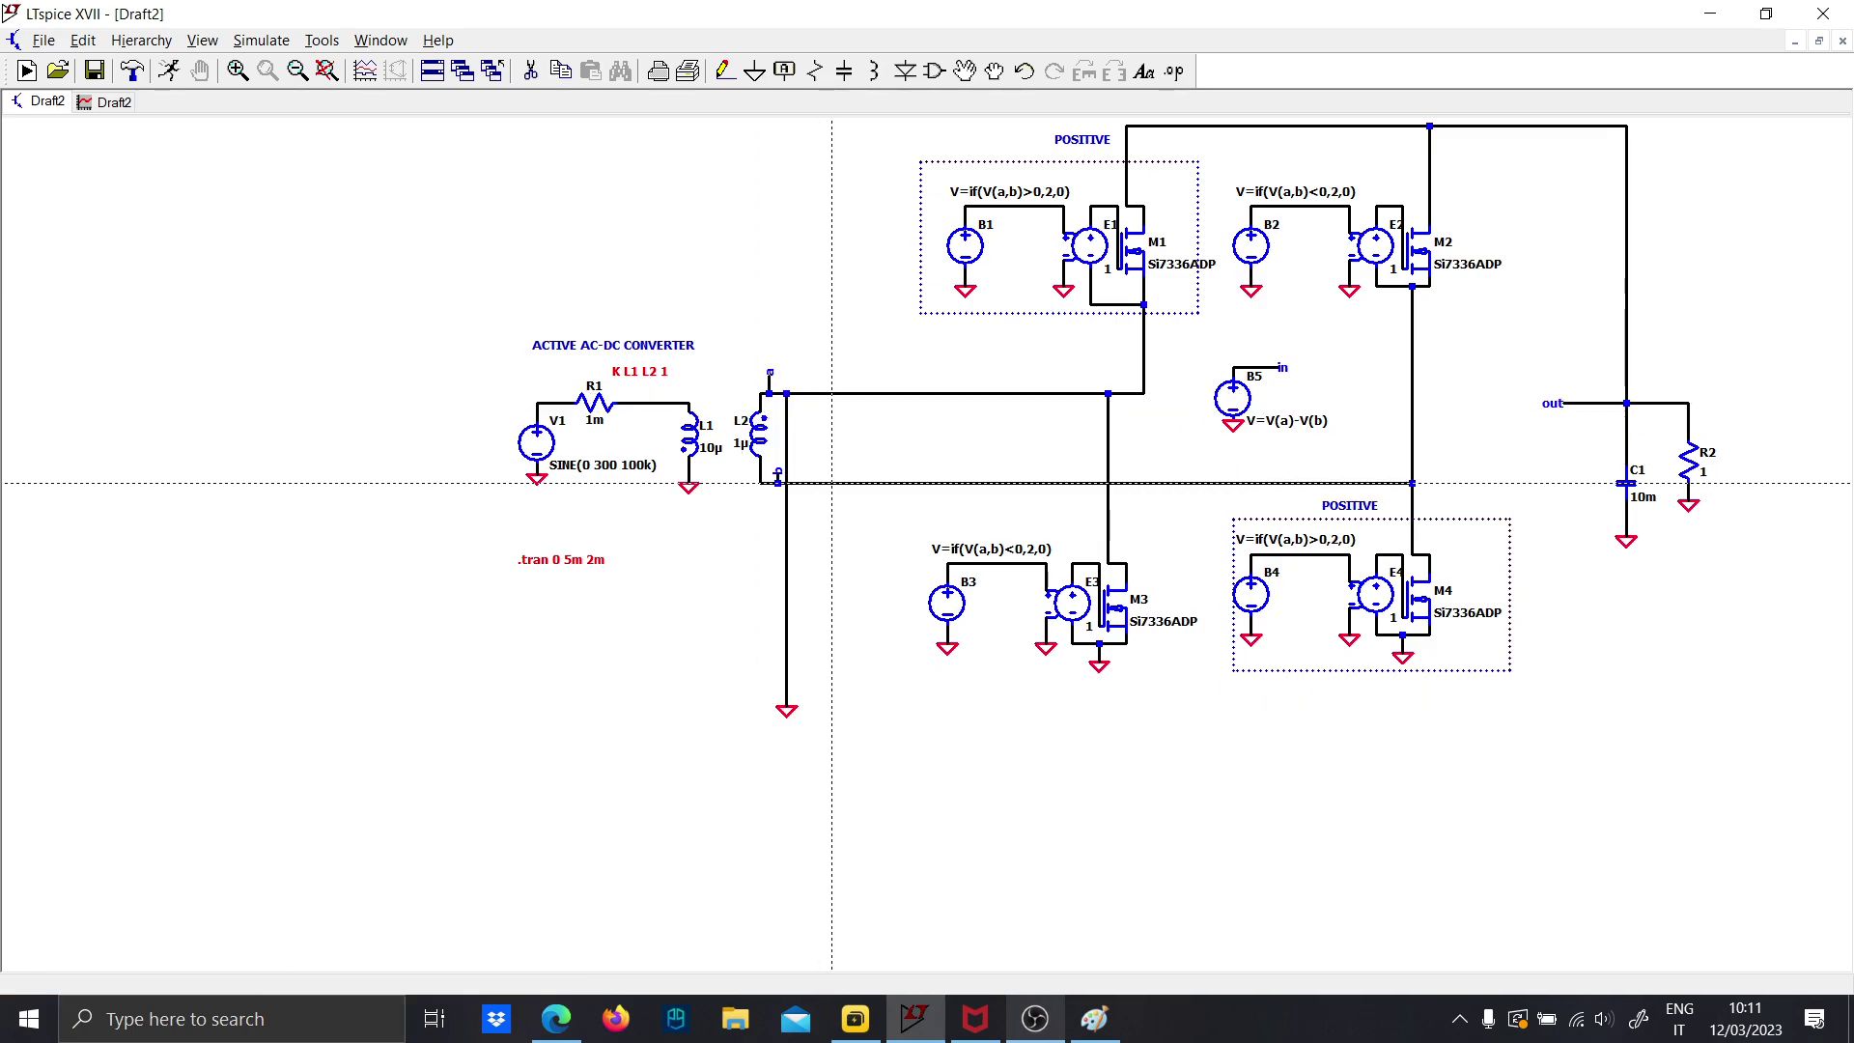
left_click(832, 483)
left_click(838, 760)
left_click(840, 760)
key("g")
left_click(840, 760)
Place resistors R3 and R4 in series on the vertical wire
key("r")
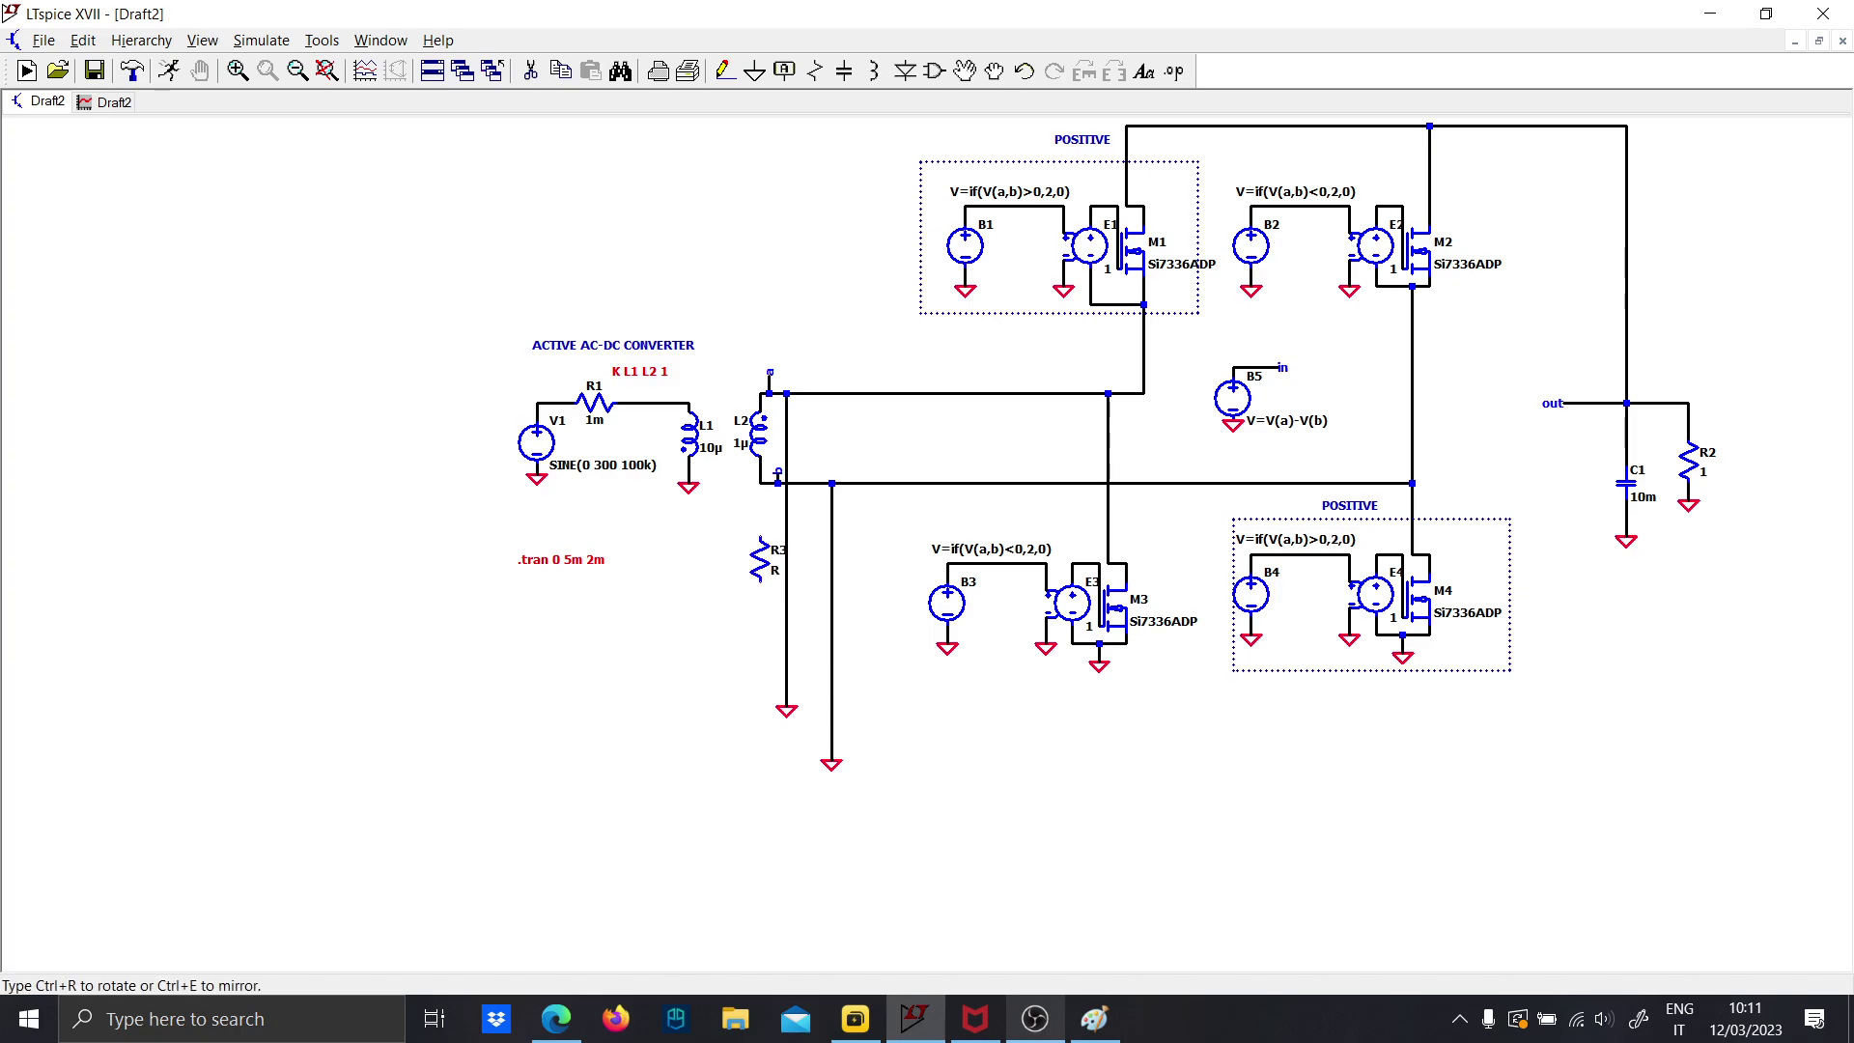
scroll(792, 538, "up", 1)
scroll(784, 543, "up", 2)
left_click(784, 560)
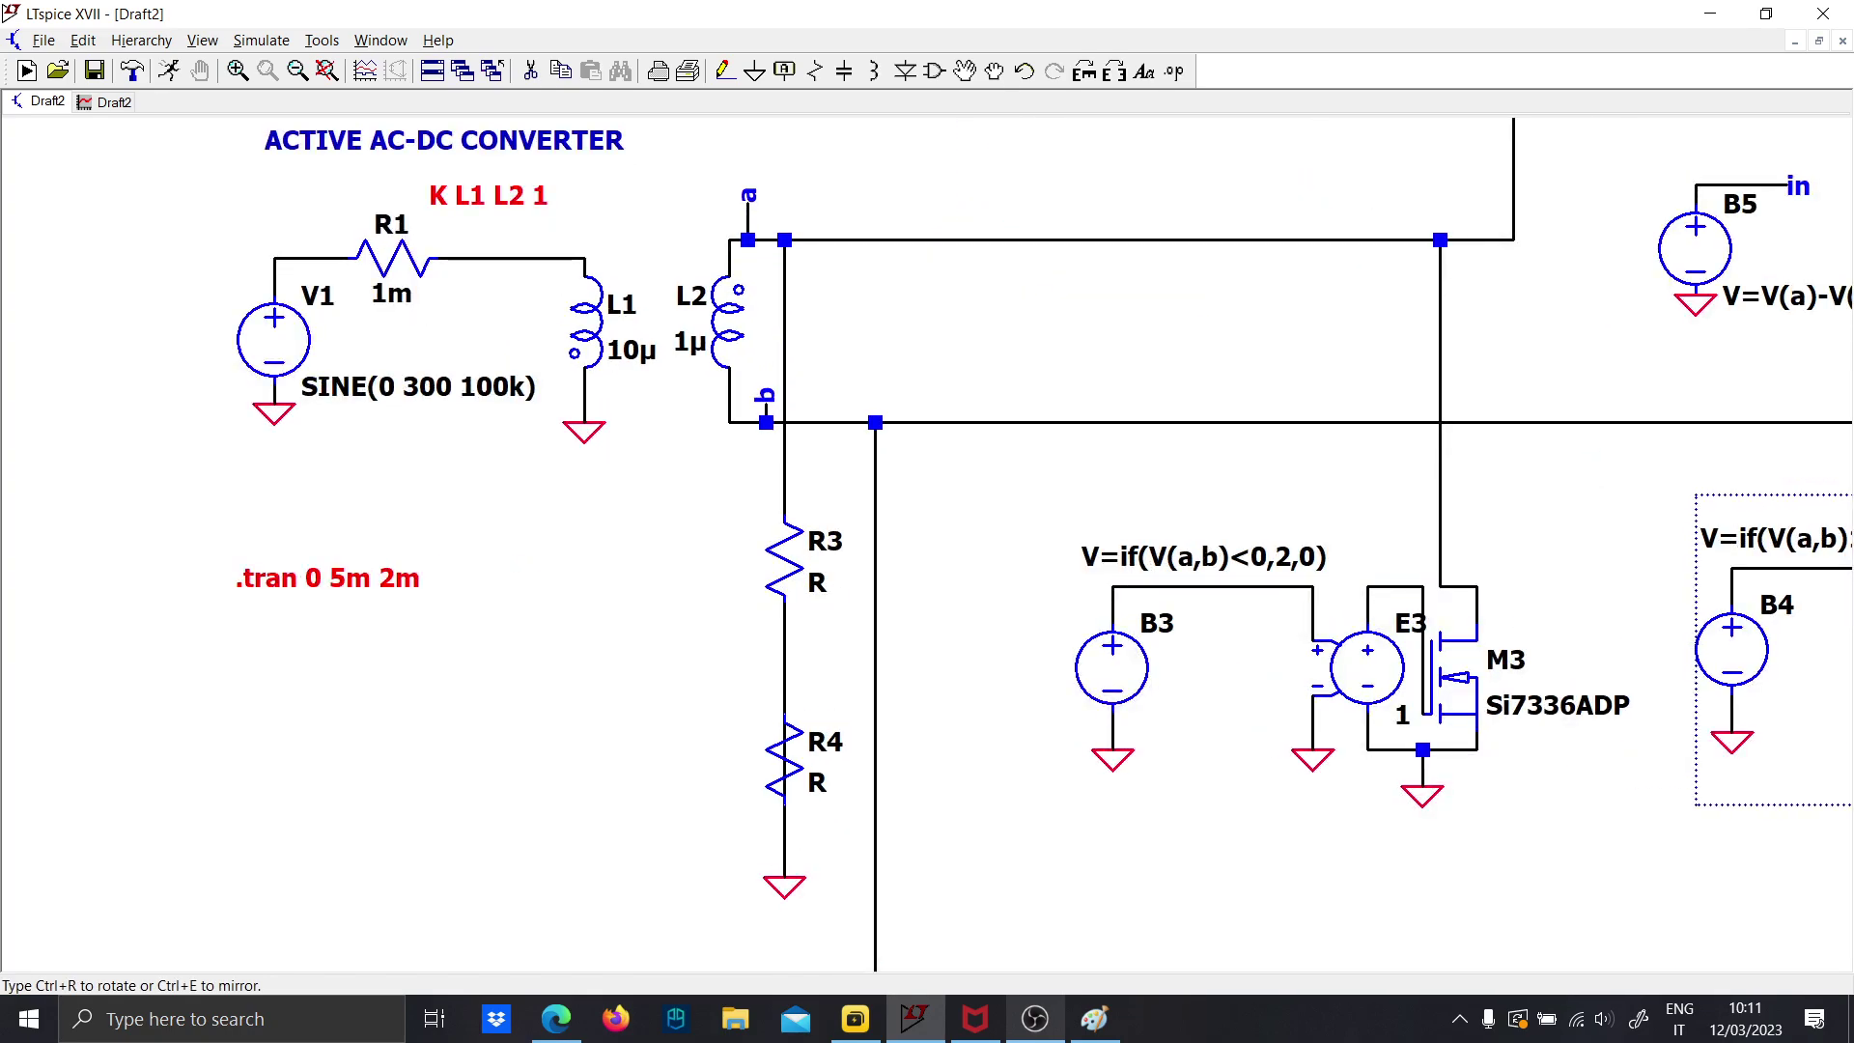
left_click(784, 759)
key("Escape")
Set R3's value to 1Meg and R4's value to 10k
right_click(813, 584)
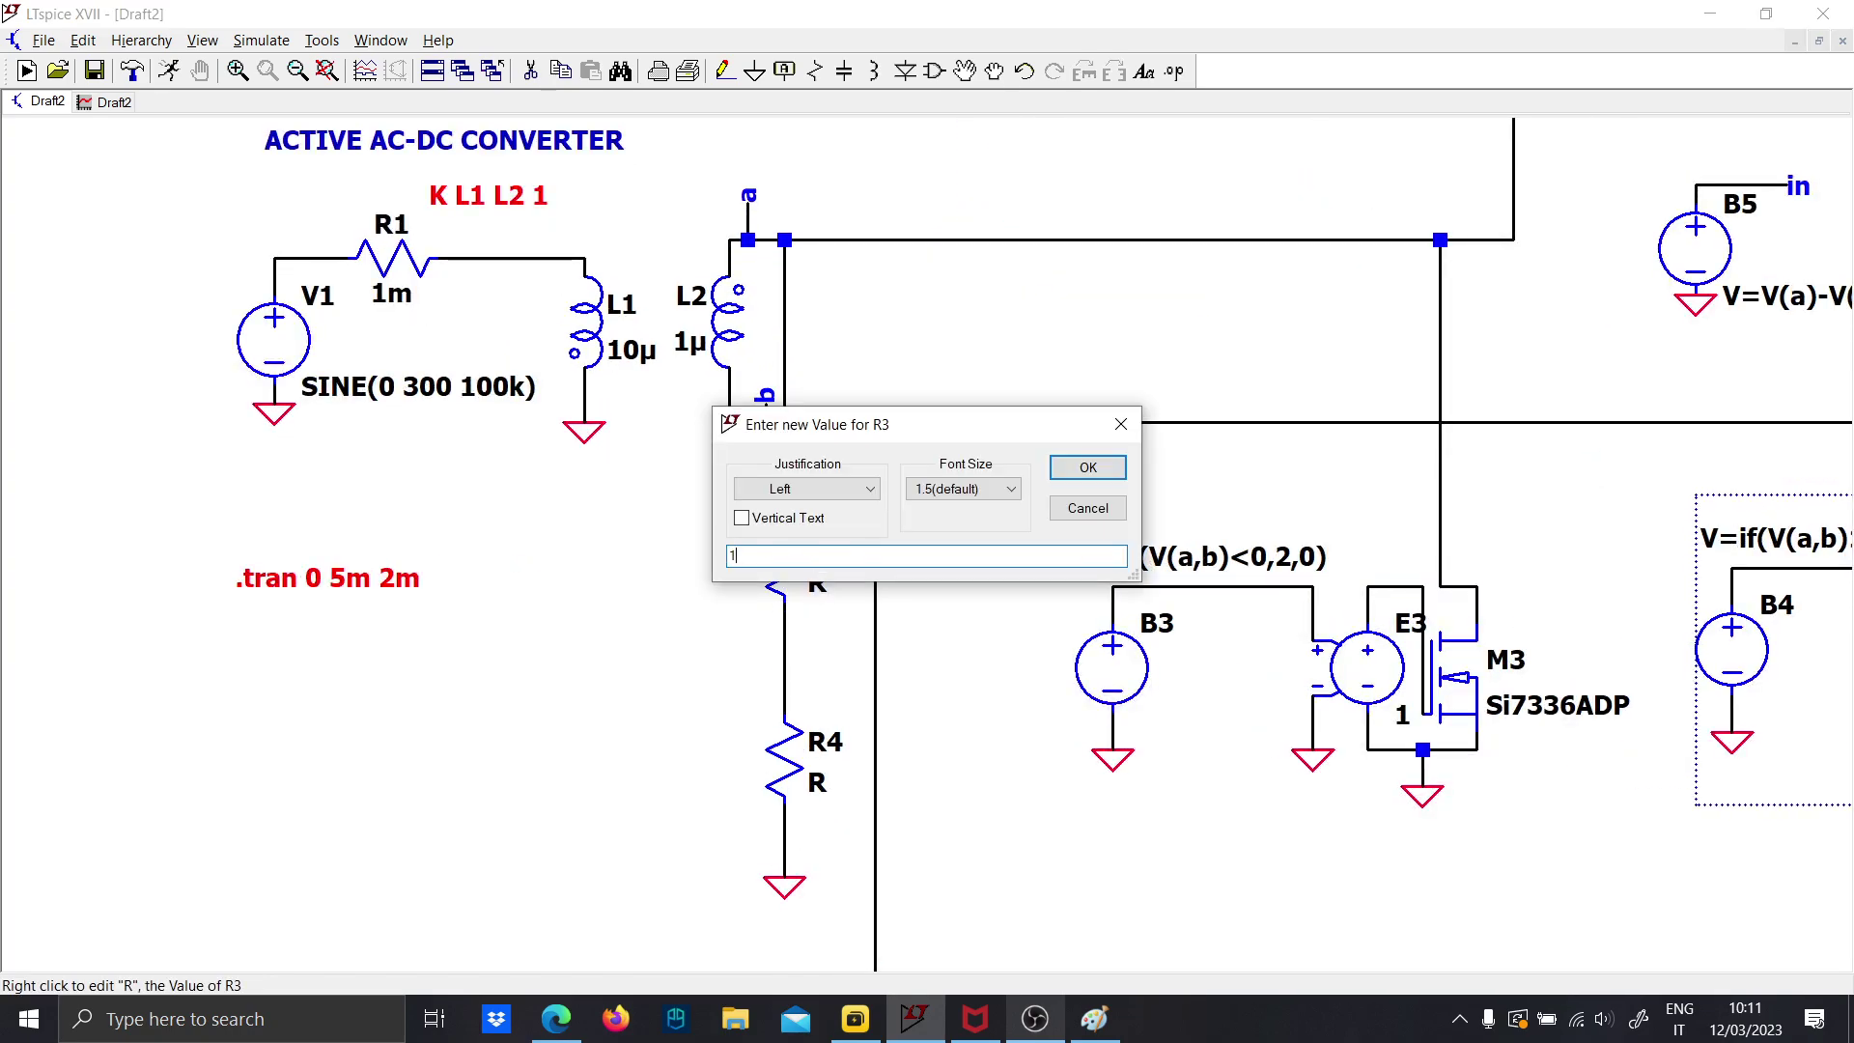
type("100k")
key("Return")
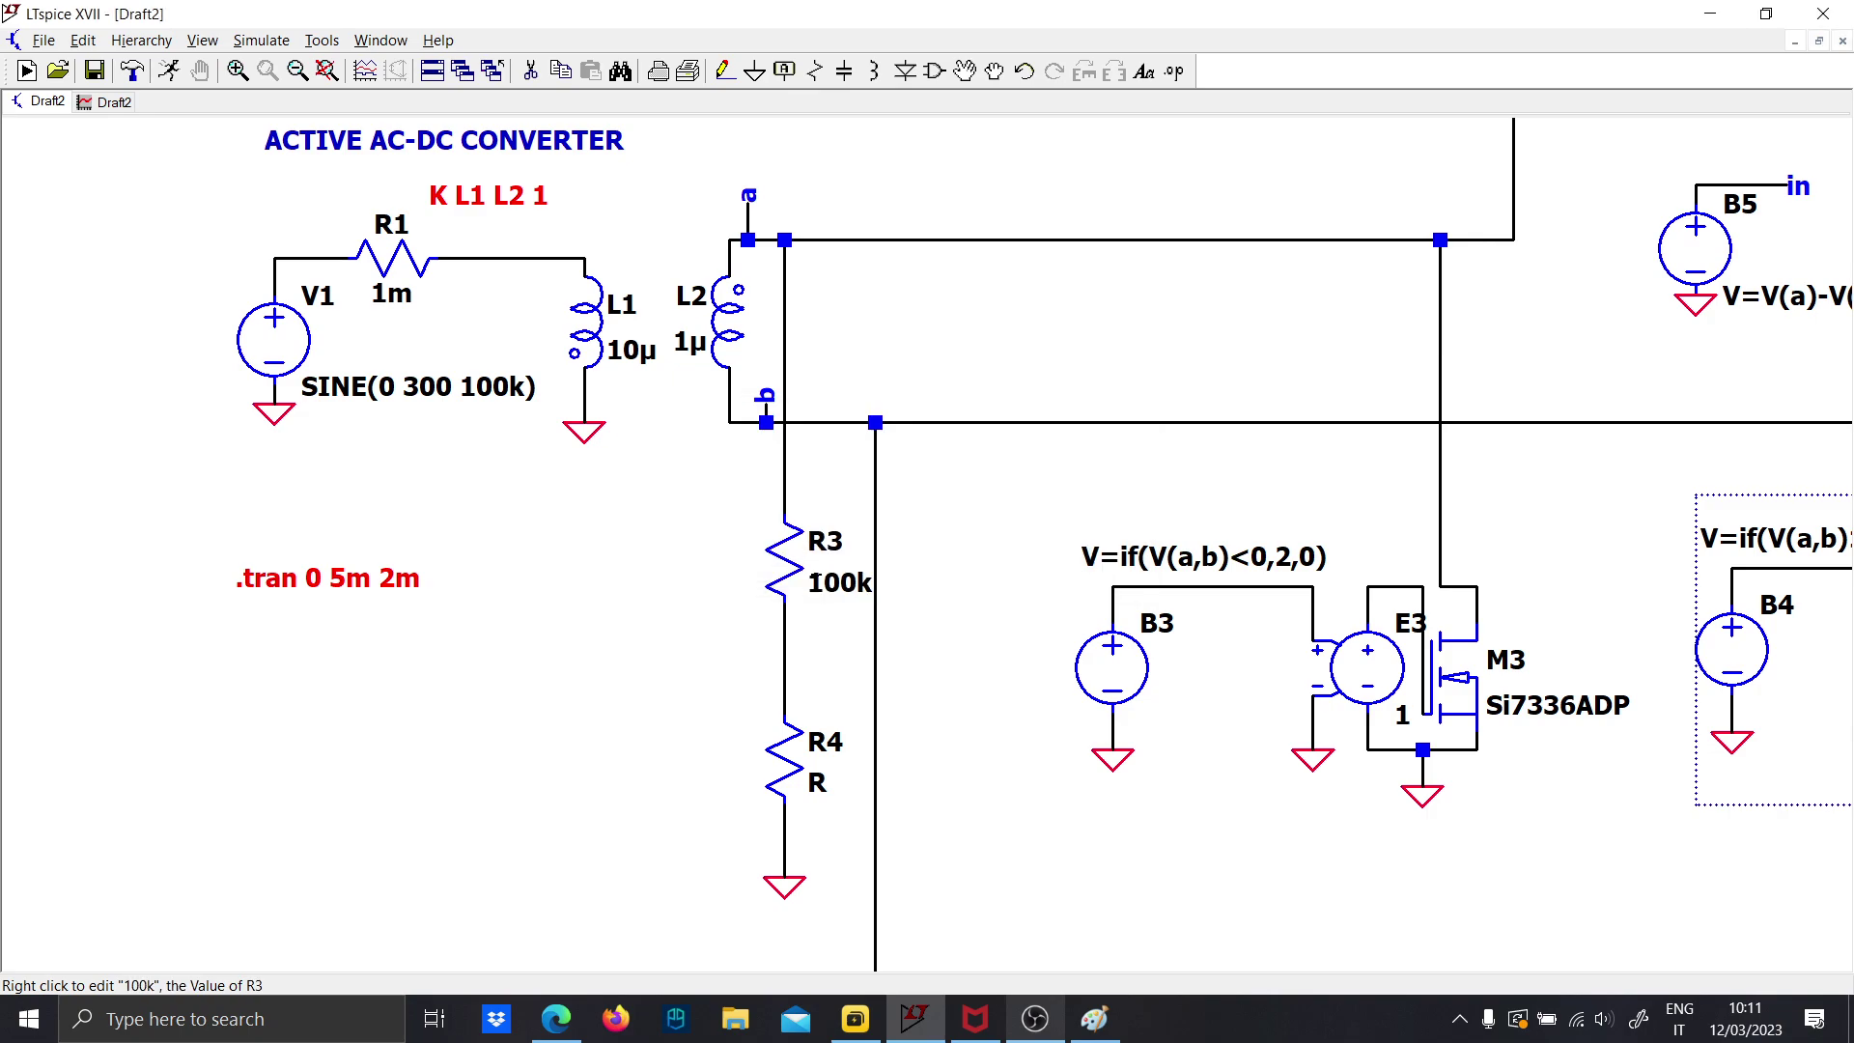
right_click(820, 583)
type("1Meg")
key("Return")
right_click(819, 785)
type("1")
key("Caps_Lock")
type("K")
key("Caps_Lock")
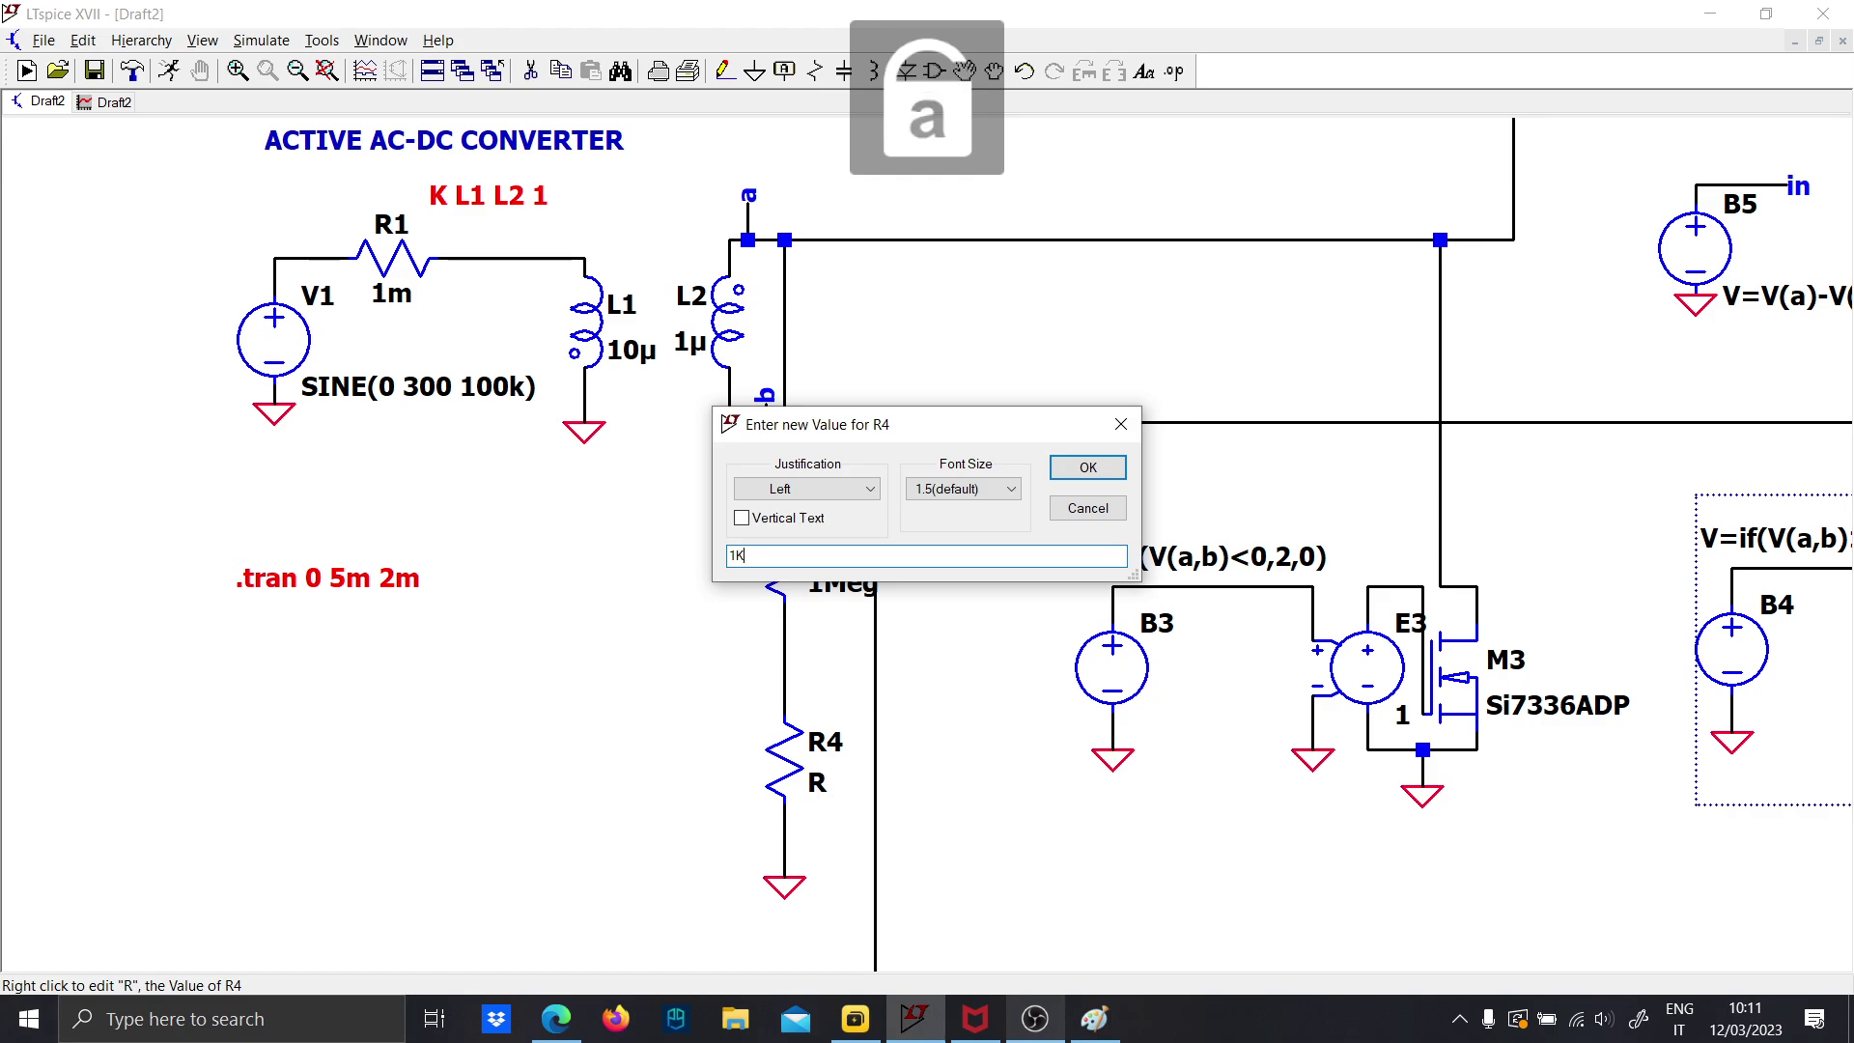
type("k")
key("Return")
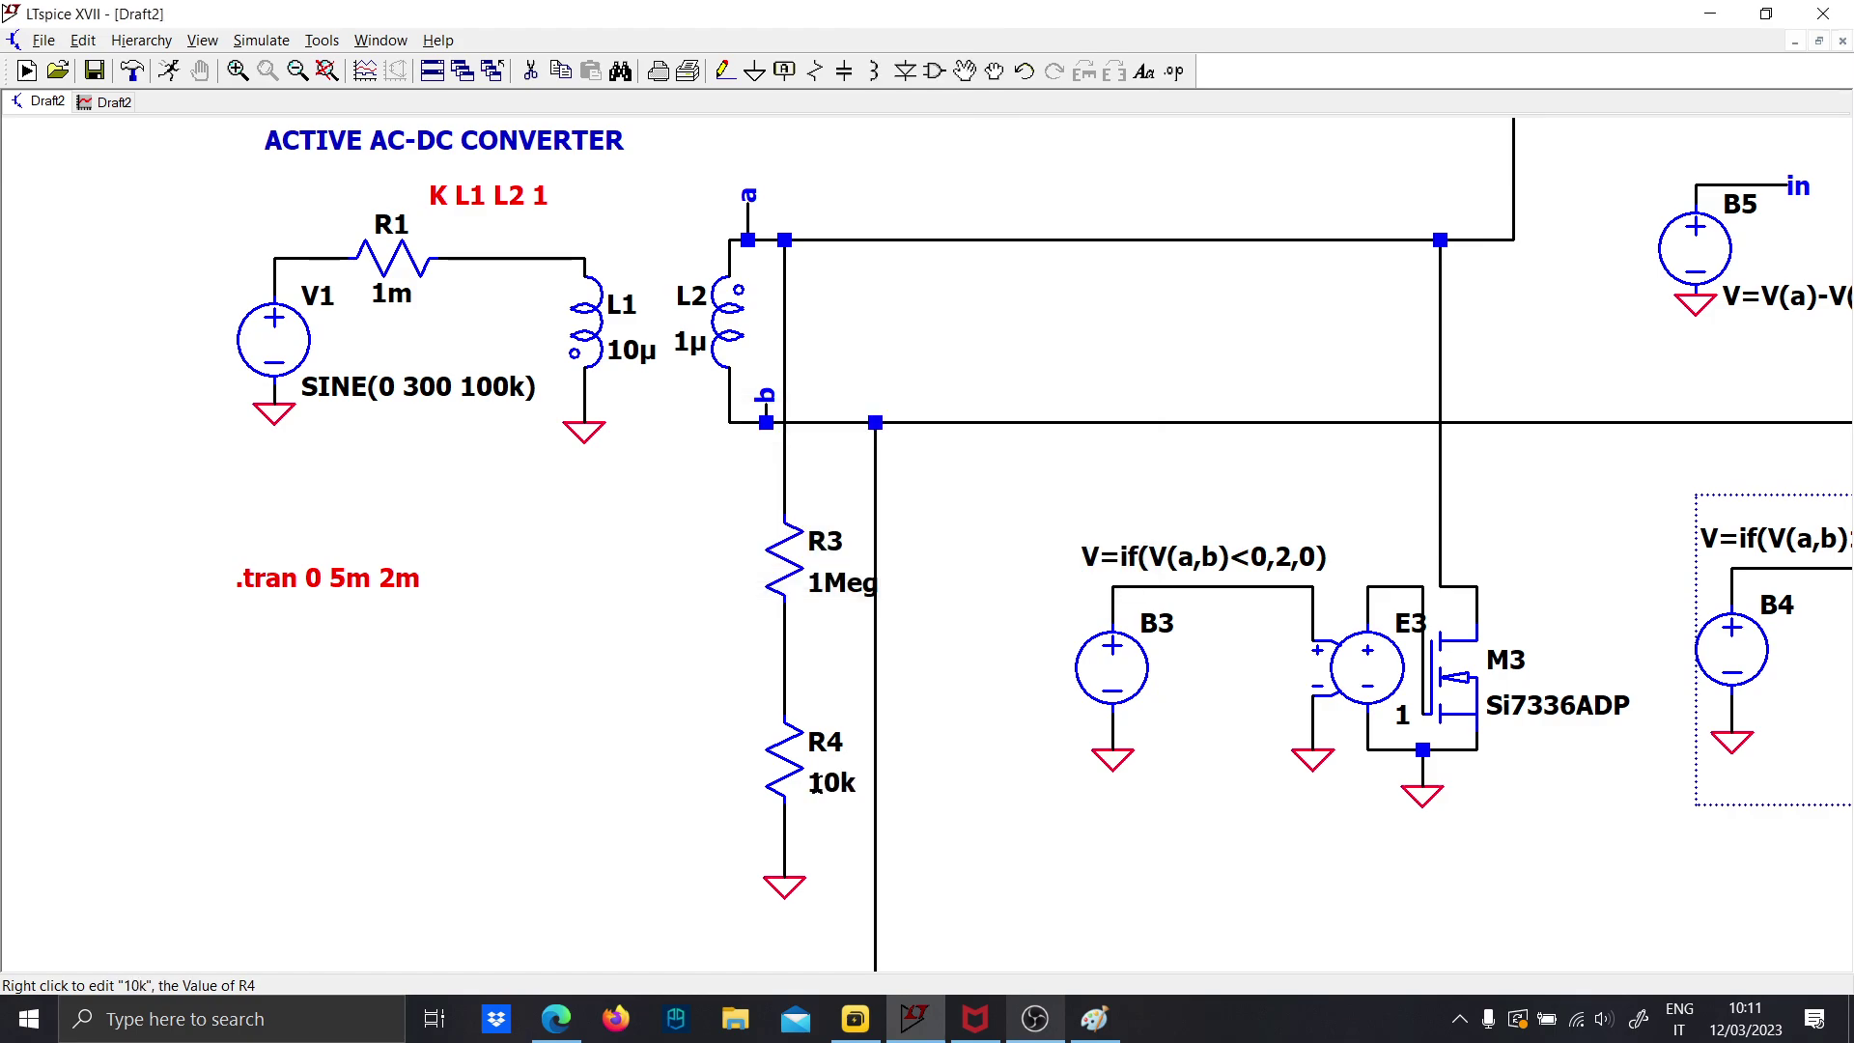
Add a wire stub left of the R3–R4 midpoint and duplicate R3/R4 as R5/R6 on the second wire
left_click(785, 677)
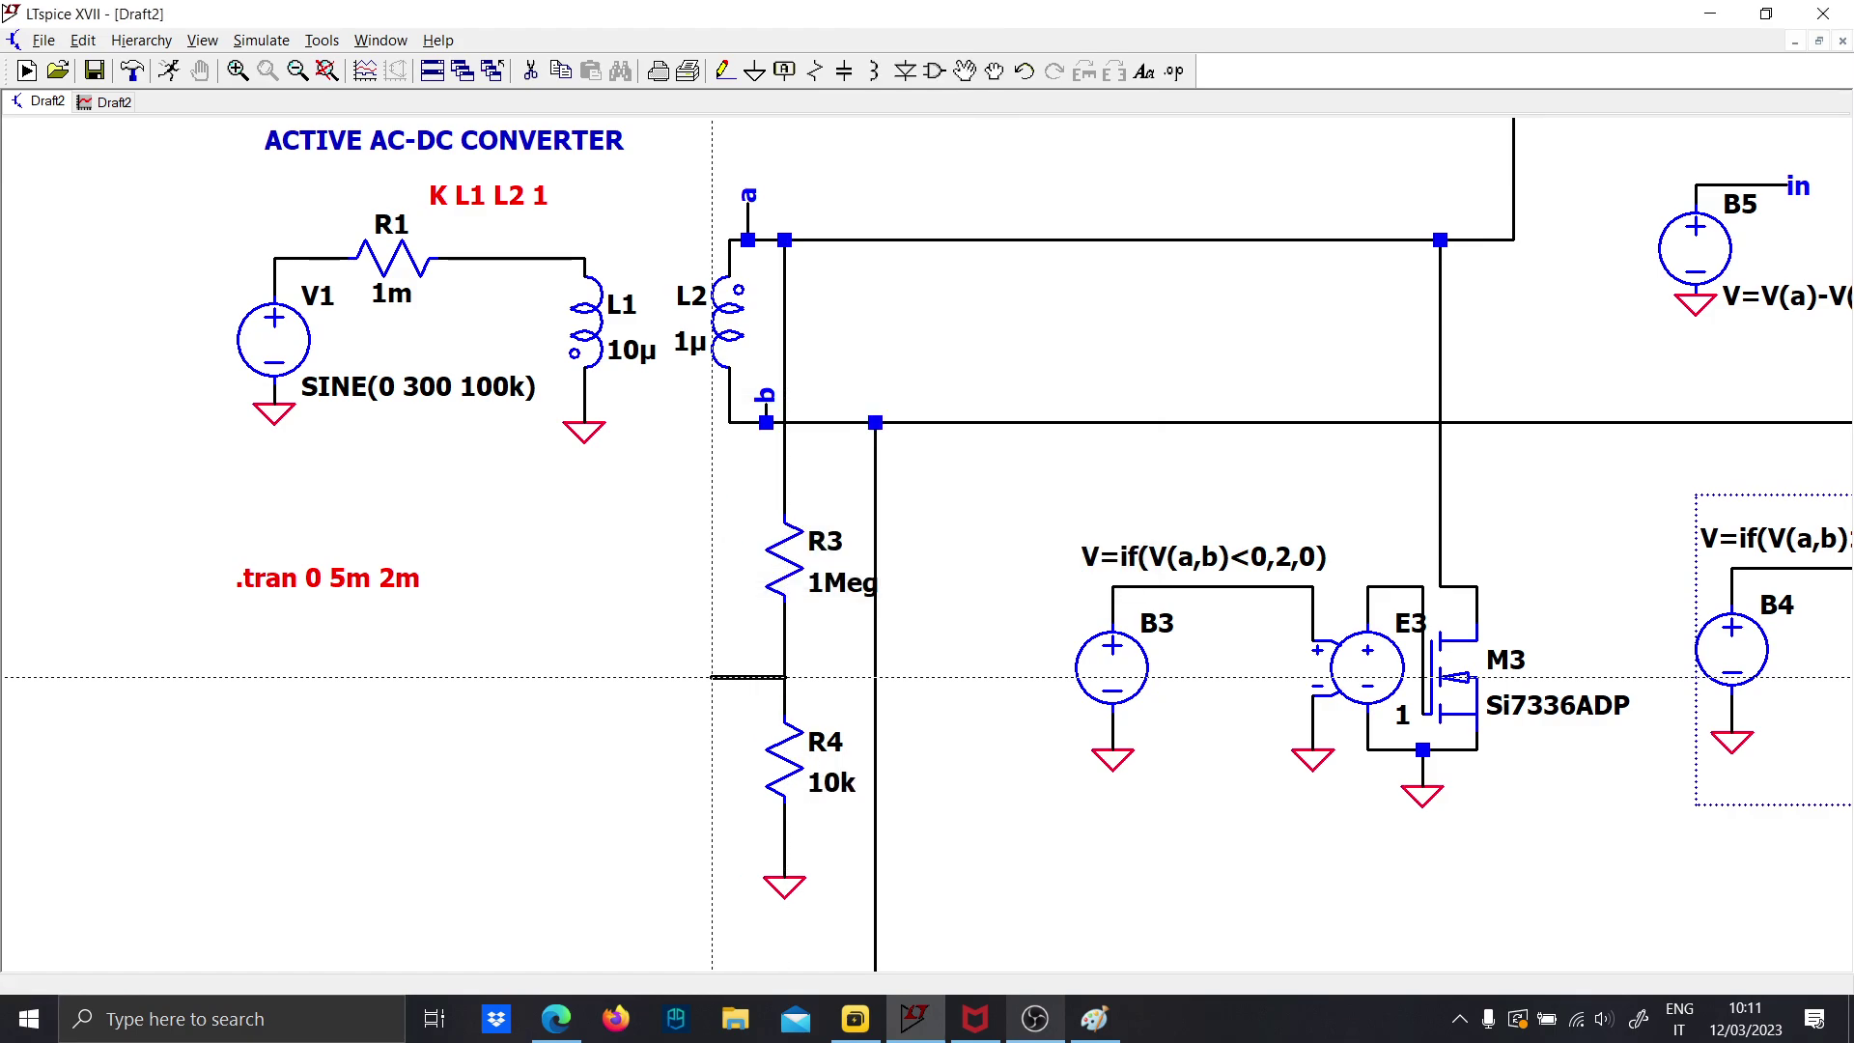
left_click(712, 677)
key("Escape")
key("F6")
left_click_drag(744, 520, 732, 485)
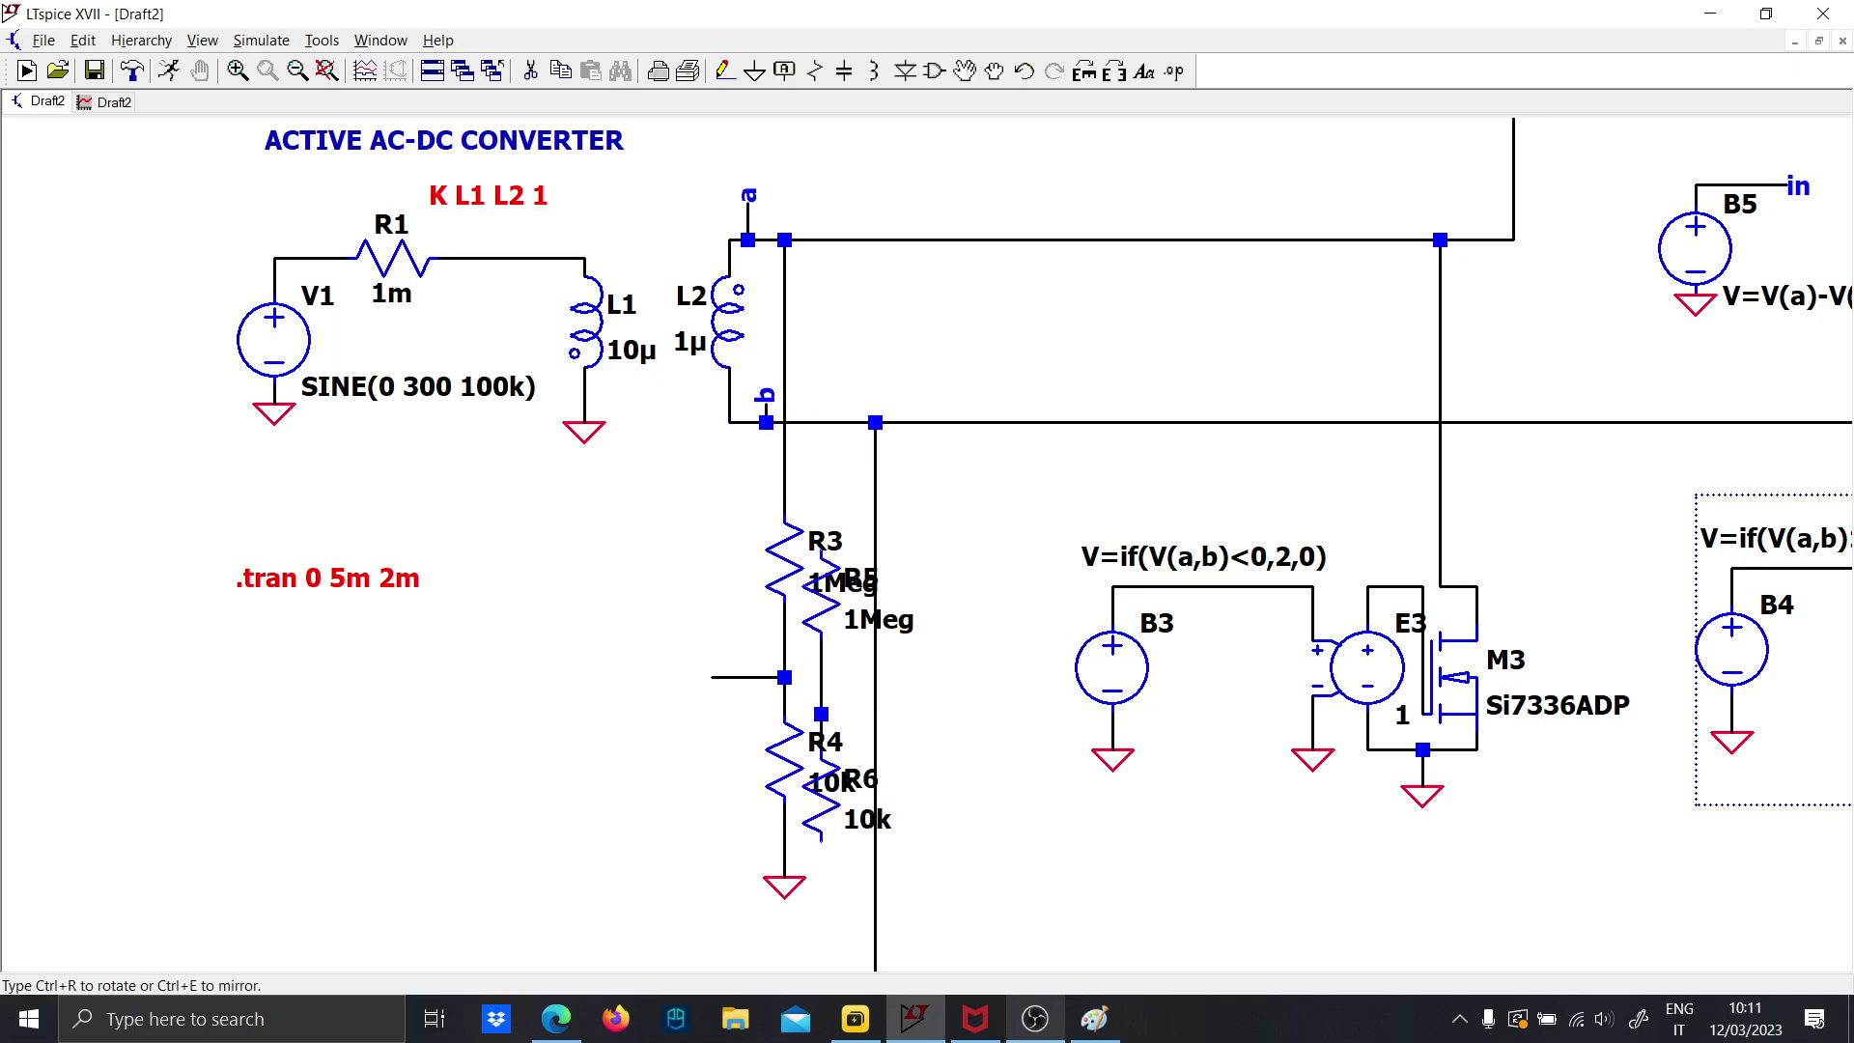
left_click(874, 749)
key("Escape")
Add a stub right of R5–R6, copy label a onto the R3–R4 wire and label b onto the R5–R6 stub, and delete the old stub near L2
left_click_drag(925, 783, 925, 715)
key("F3")
left_click(874, 681)
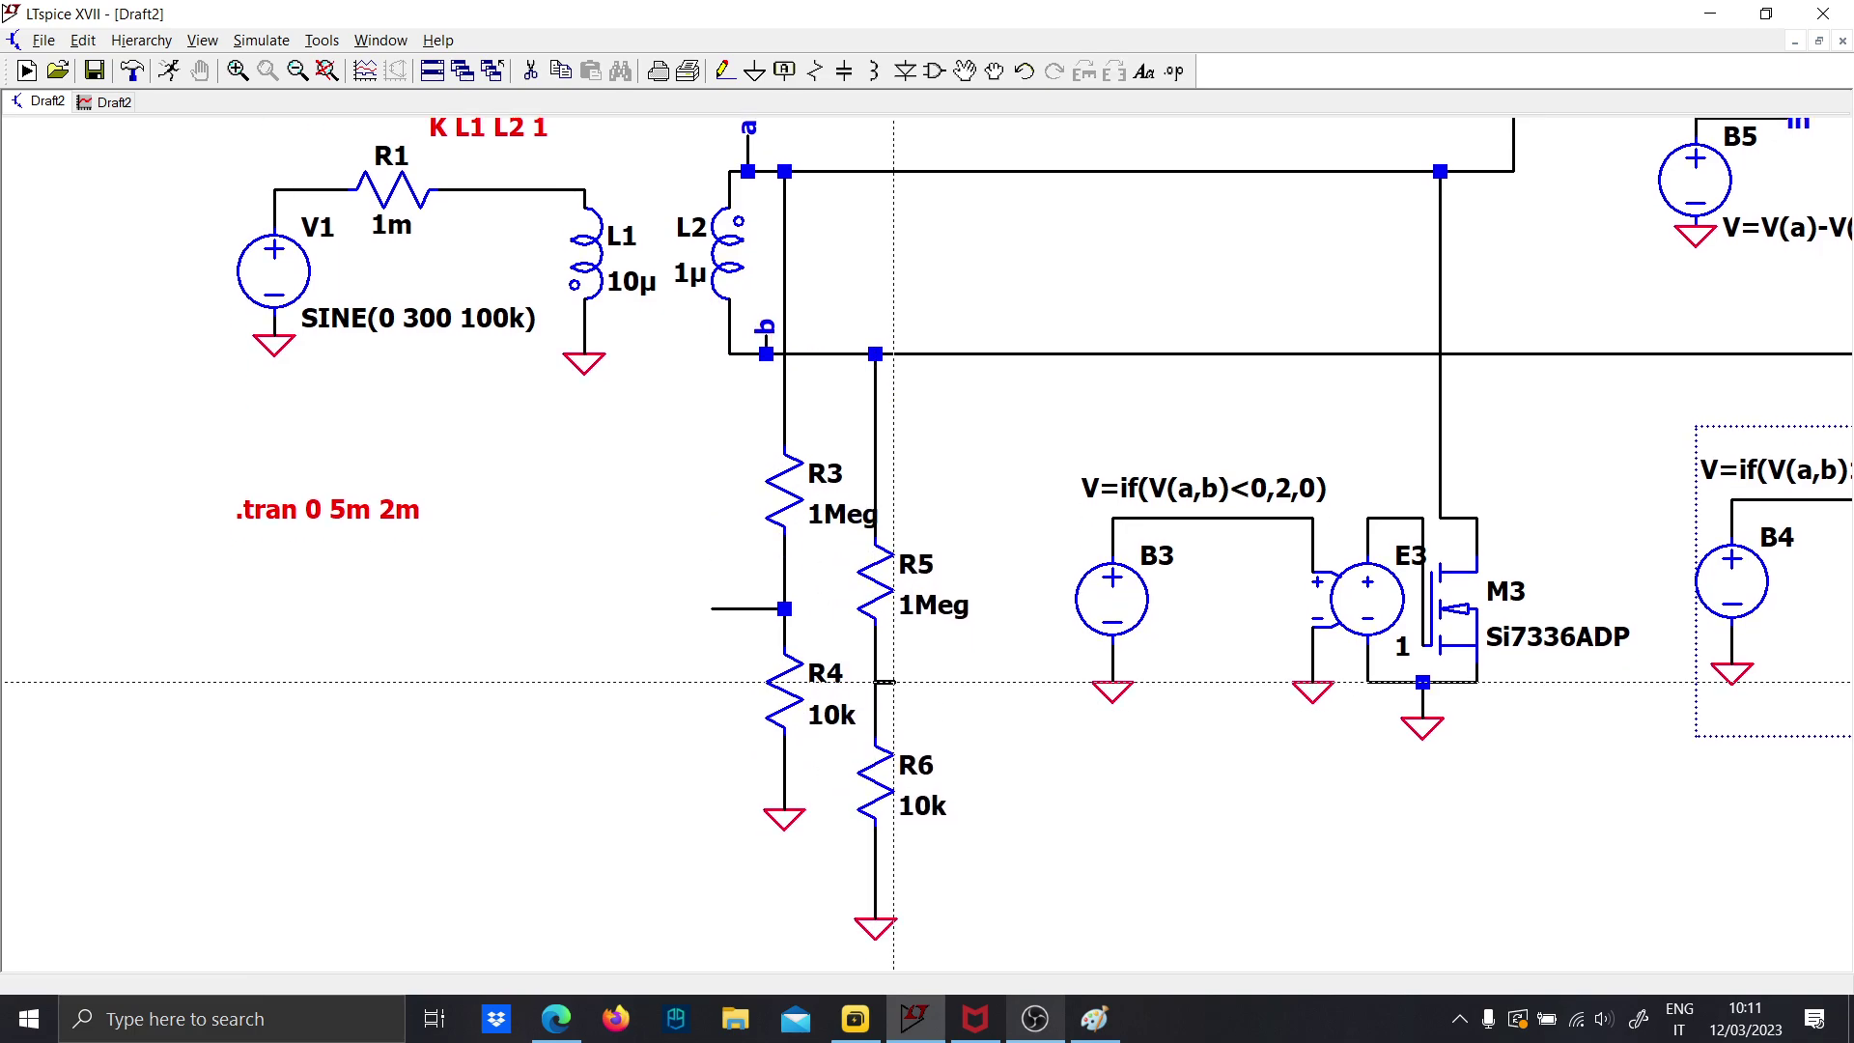
left_click(912, 682)
key("Escape")
key("F5")
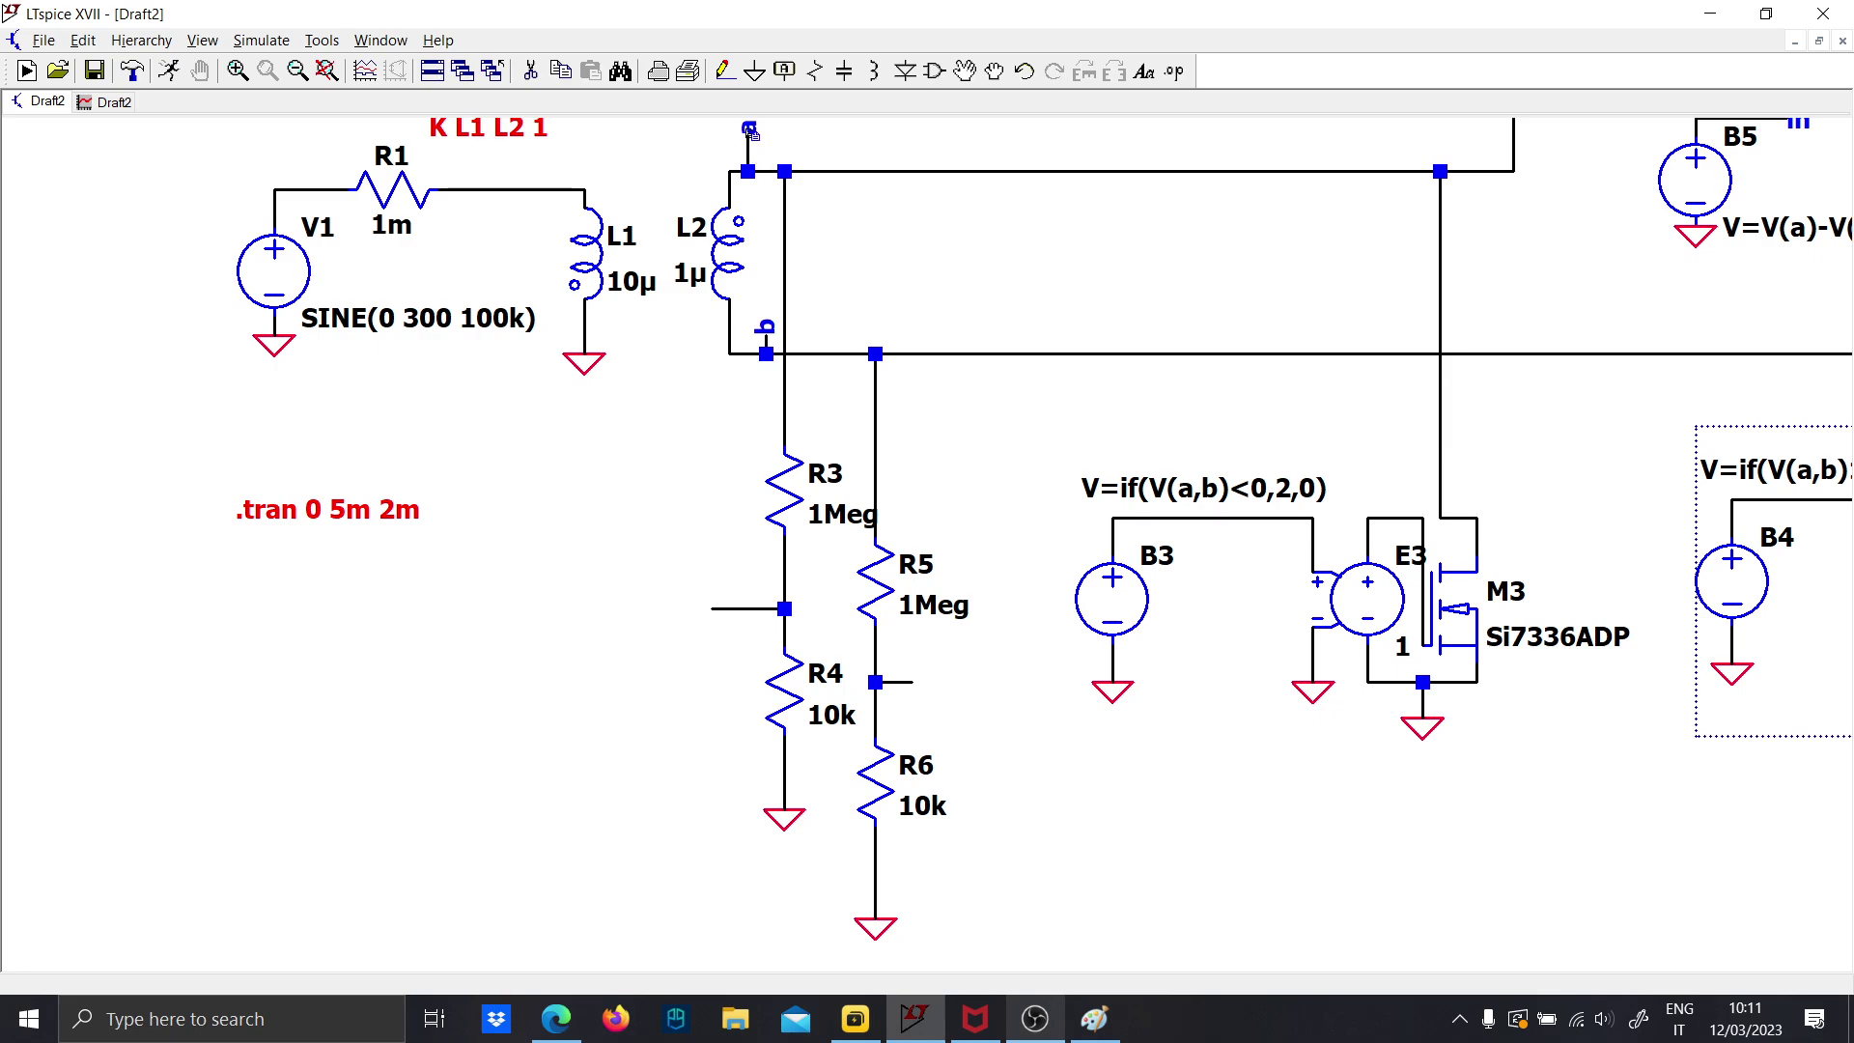
left_click(749, 129)
left_click(713, 583)
left_click(763, 325)
left_click(912, 681)
left_click(749, 152)
Extend net b with a wire running down and right to where the comparator will go
scroll(710, 607, "down", 1)
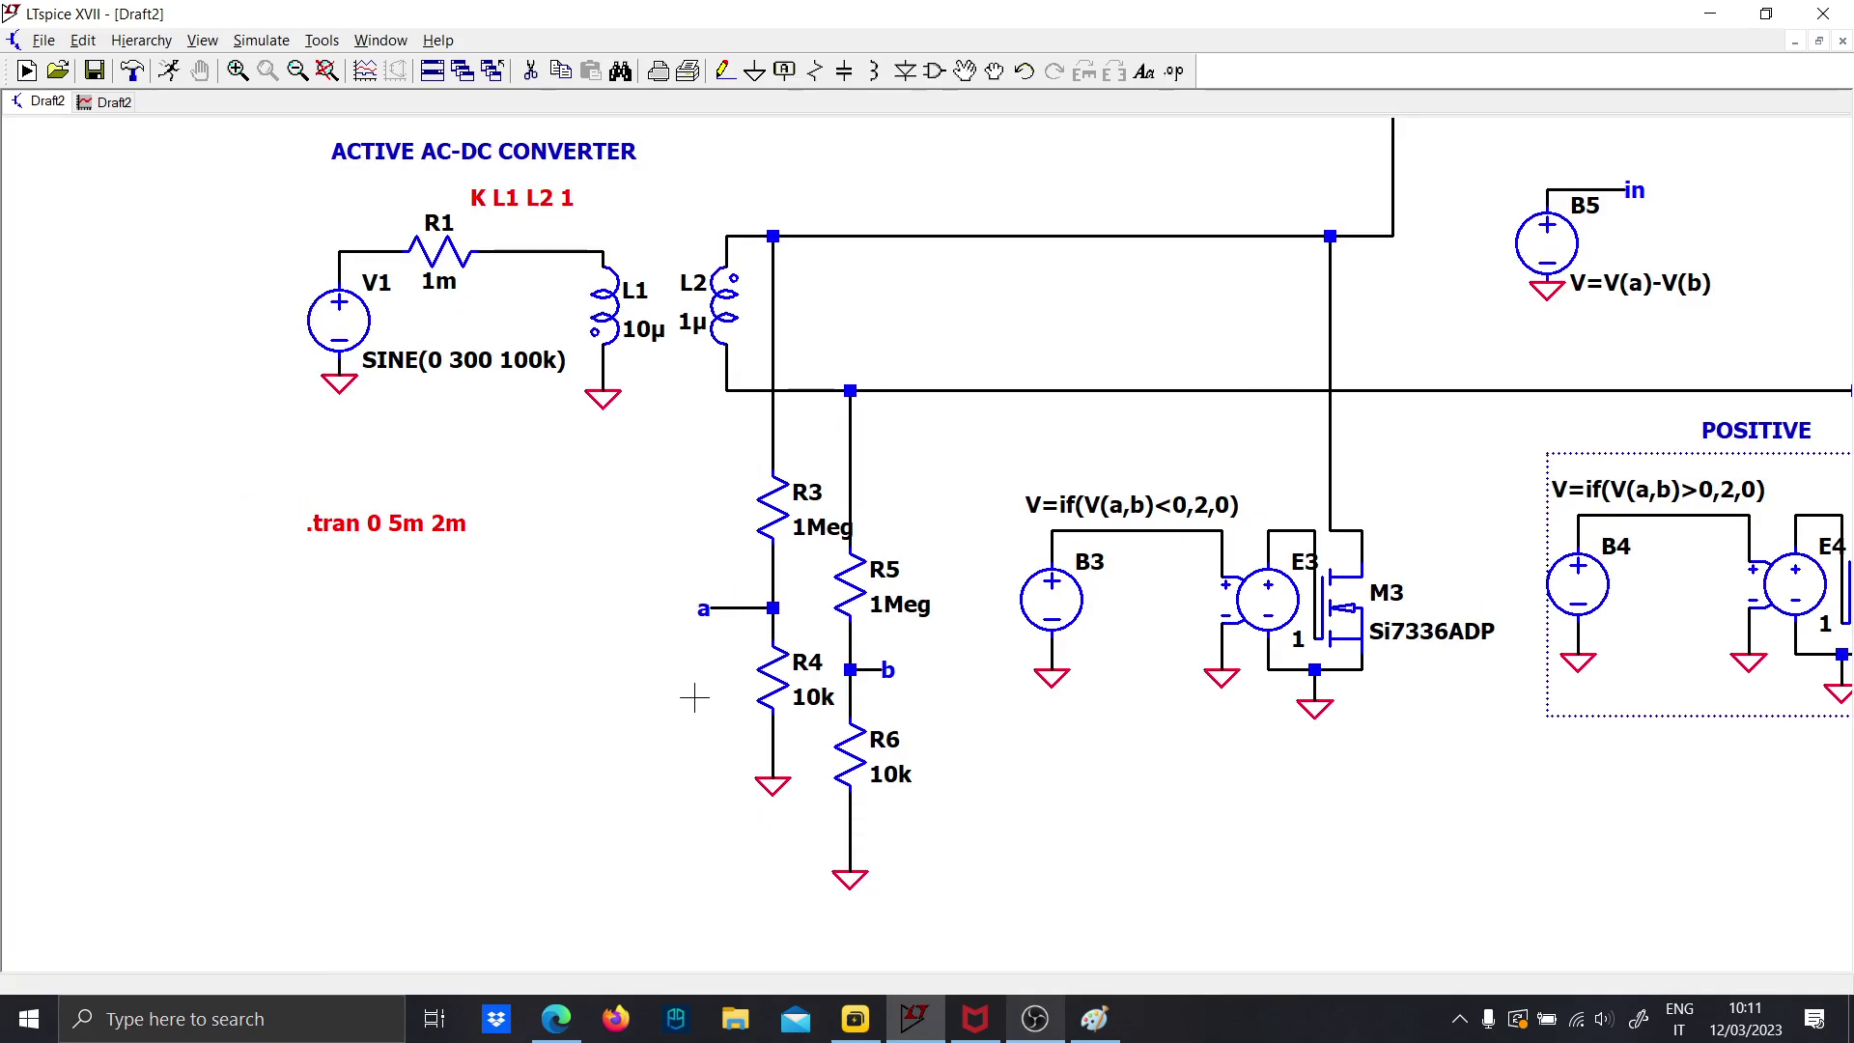
left_click_drag(696, 695, 401, 586)
scroll(643, 644, "up", 3)
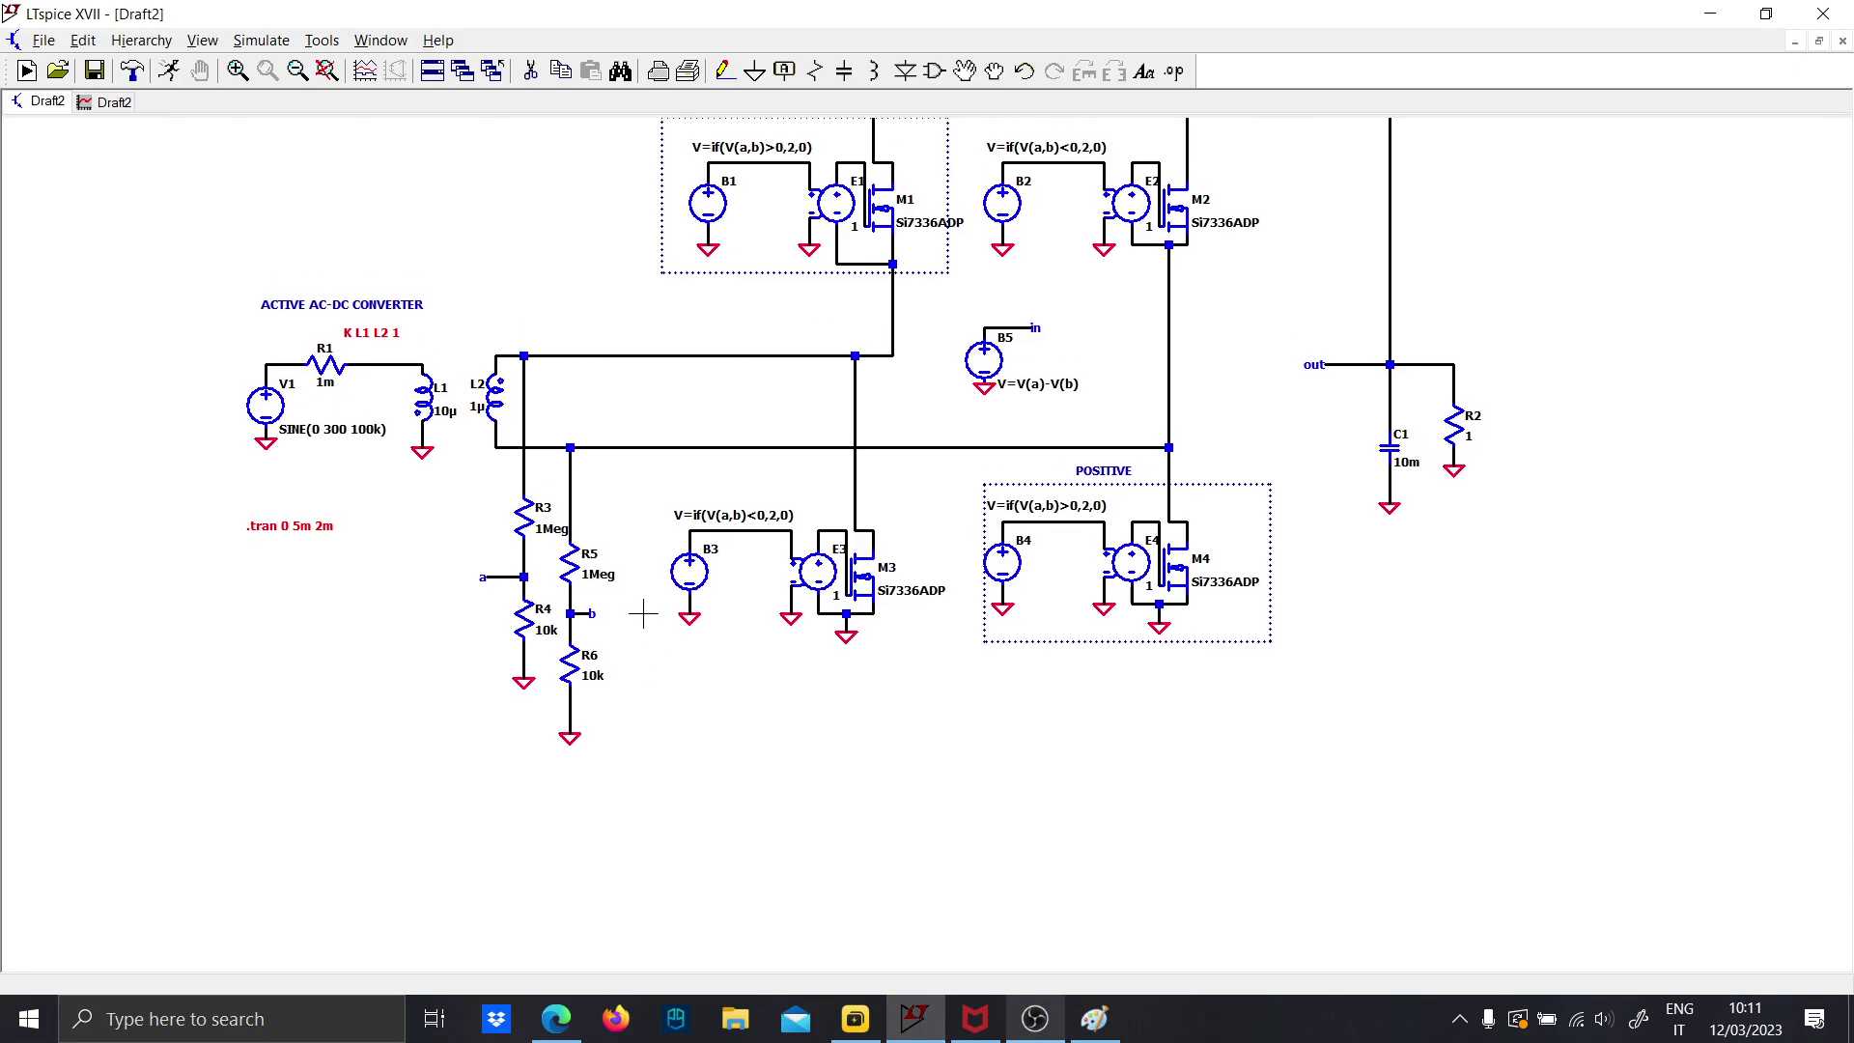
key("F3")
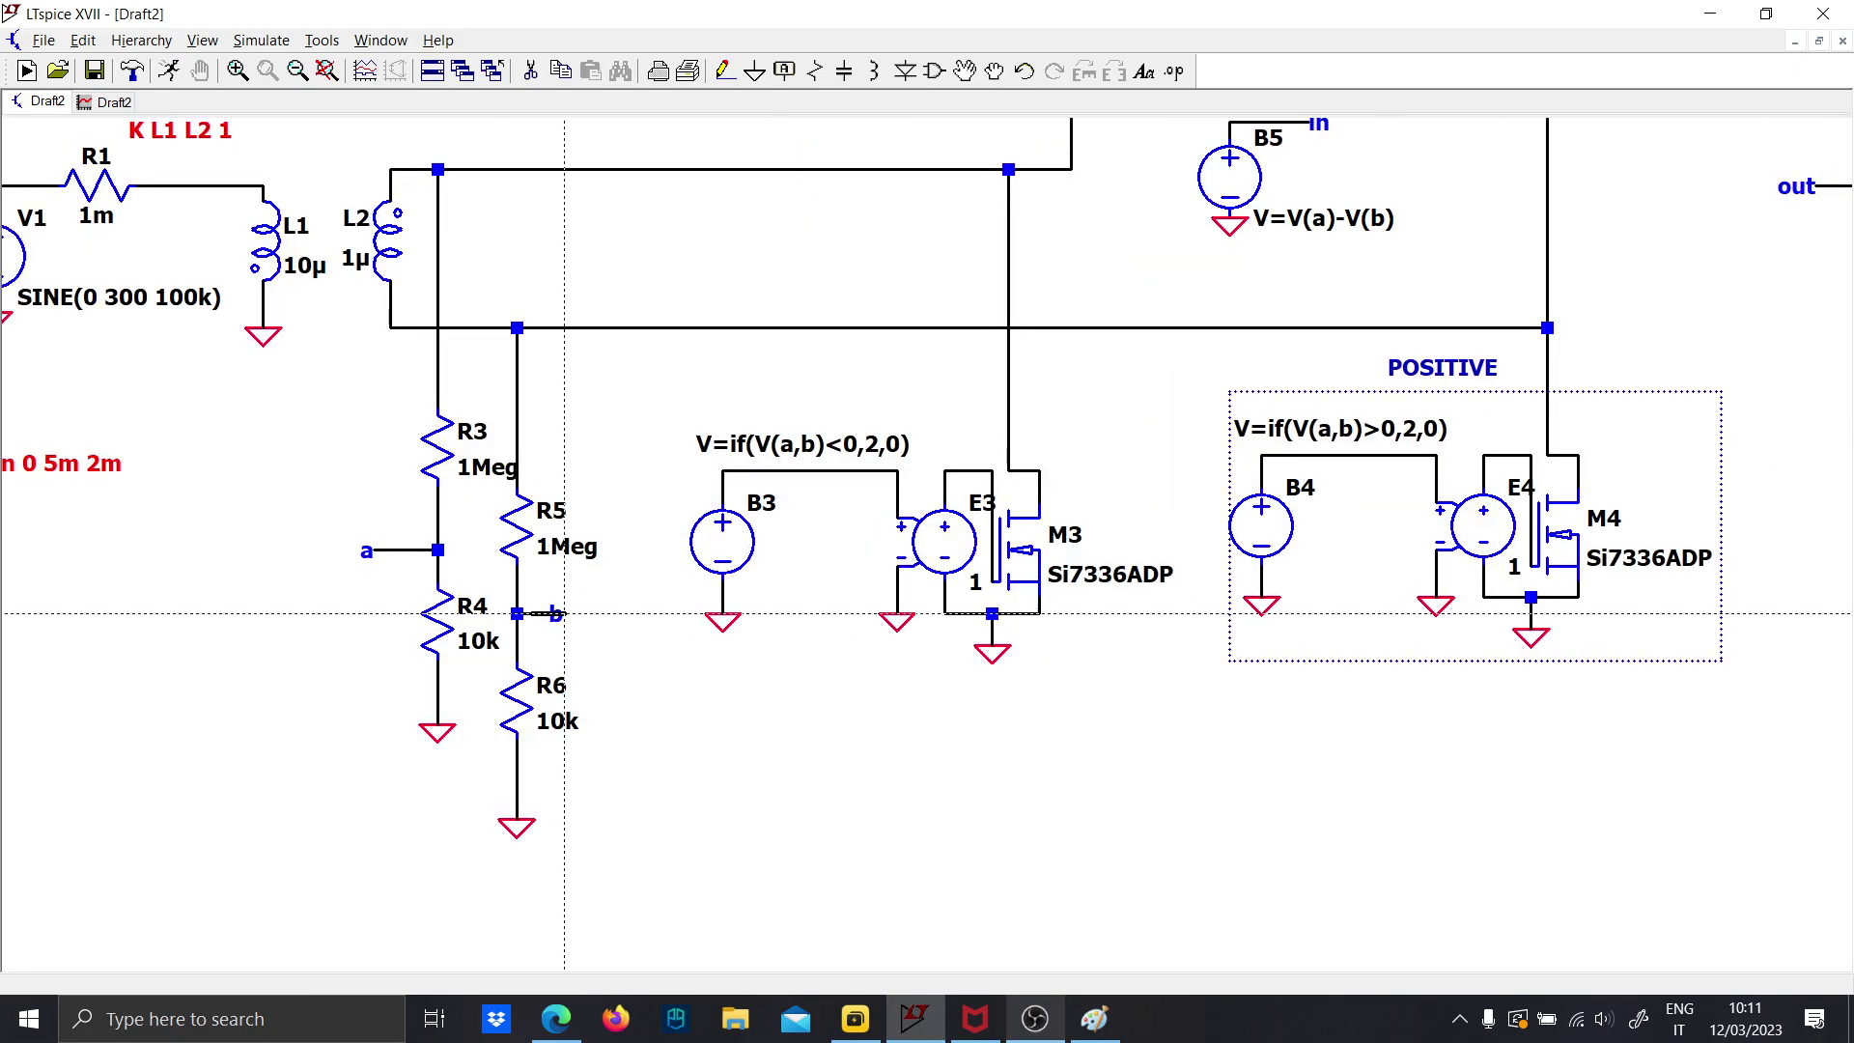
left_click(539, 614)
left_click(645, 803)
left_click(931, 804)
key("Escape")
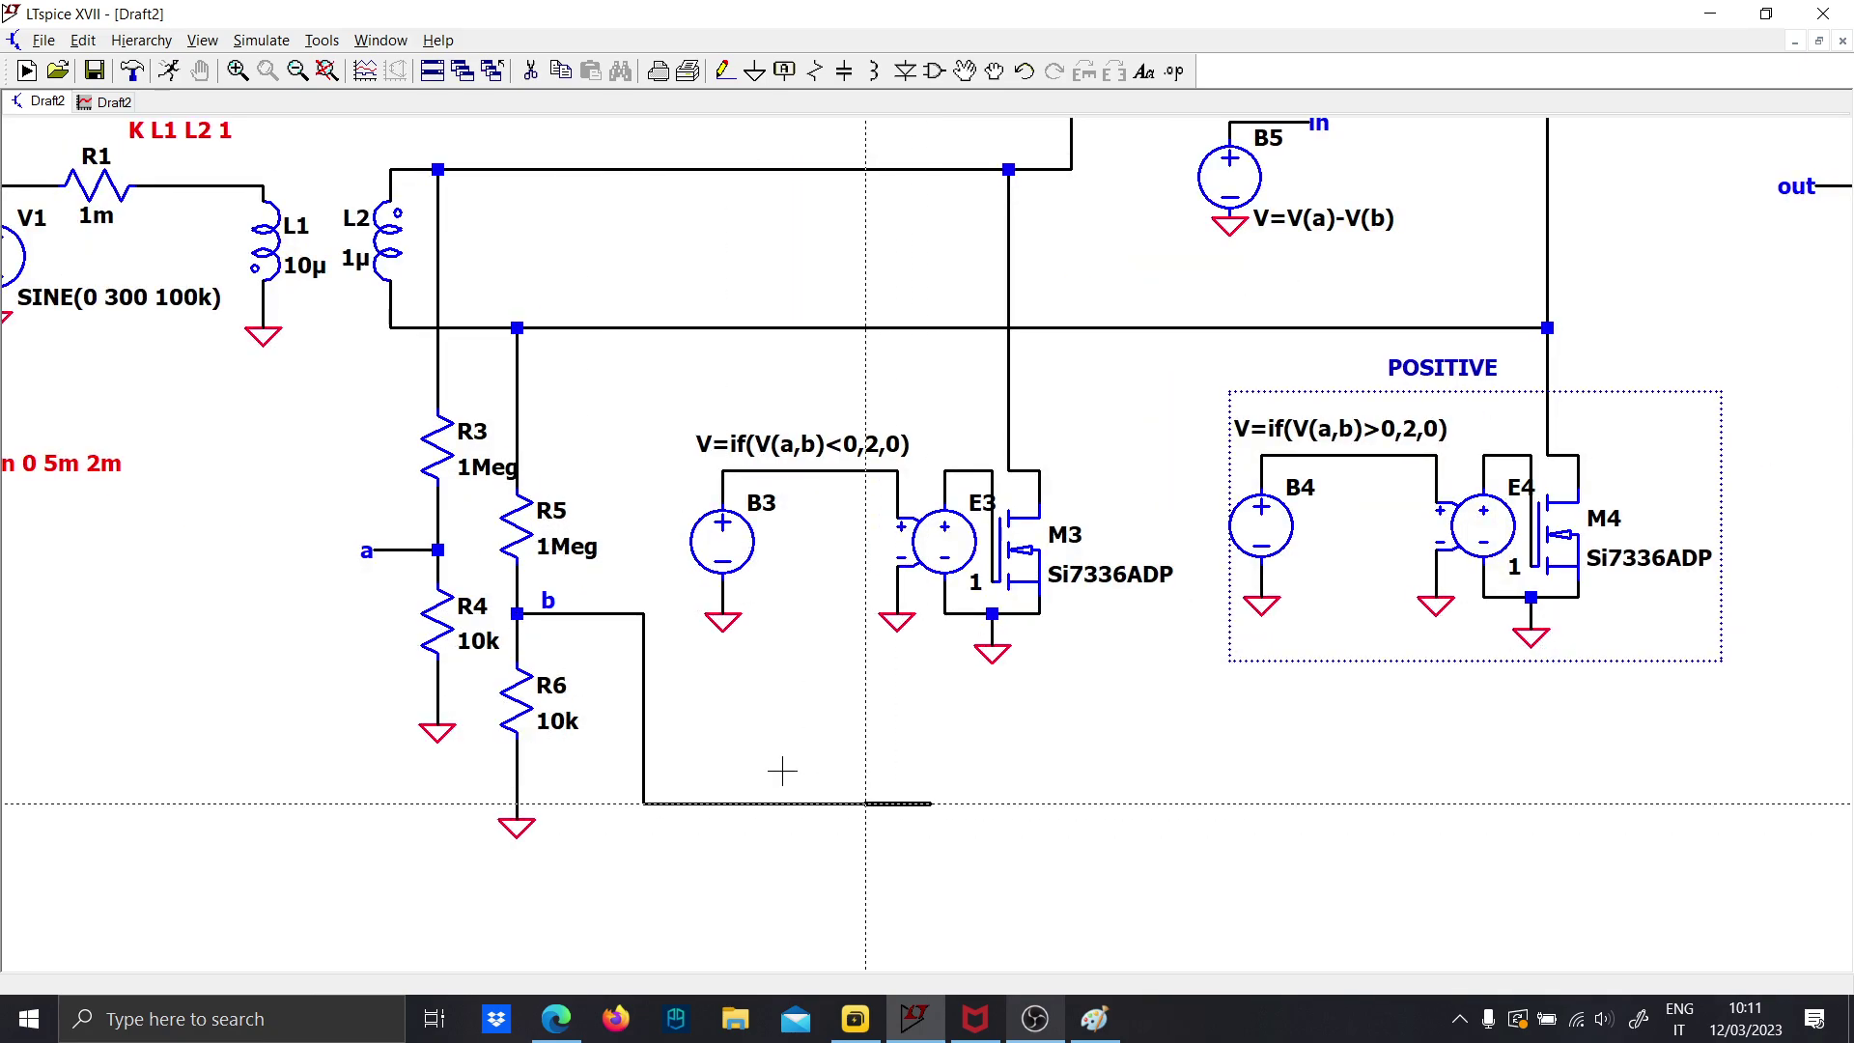
left_click_drag(783, 770, 800, 612)
Place voltage source V2 below the divider
key("F2")
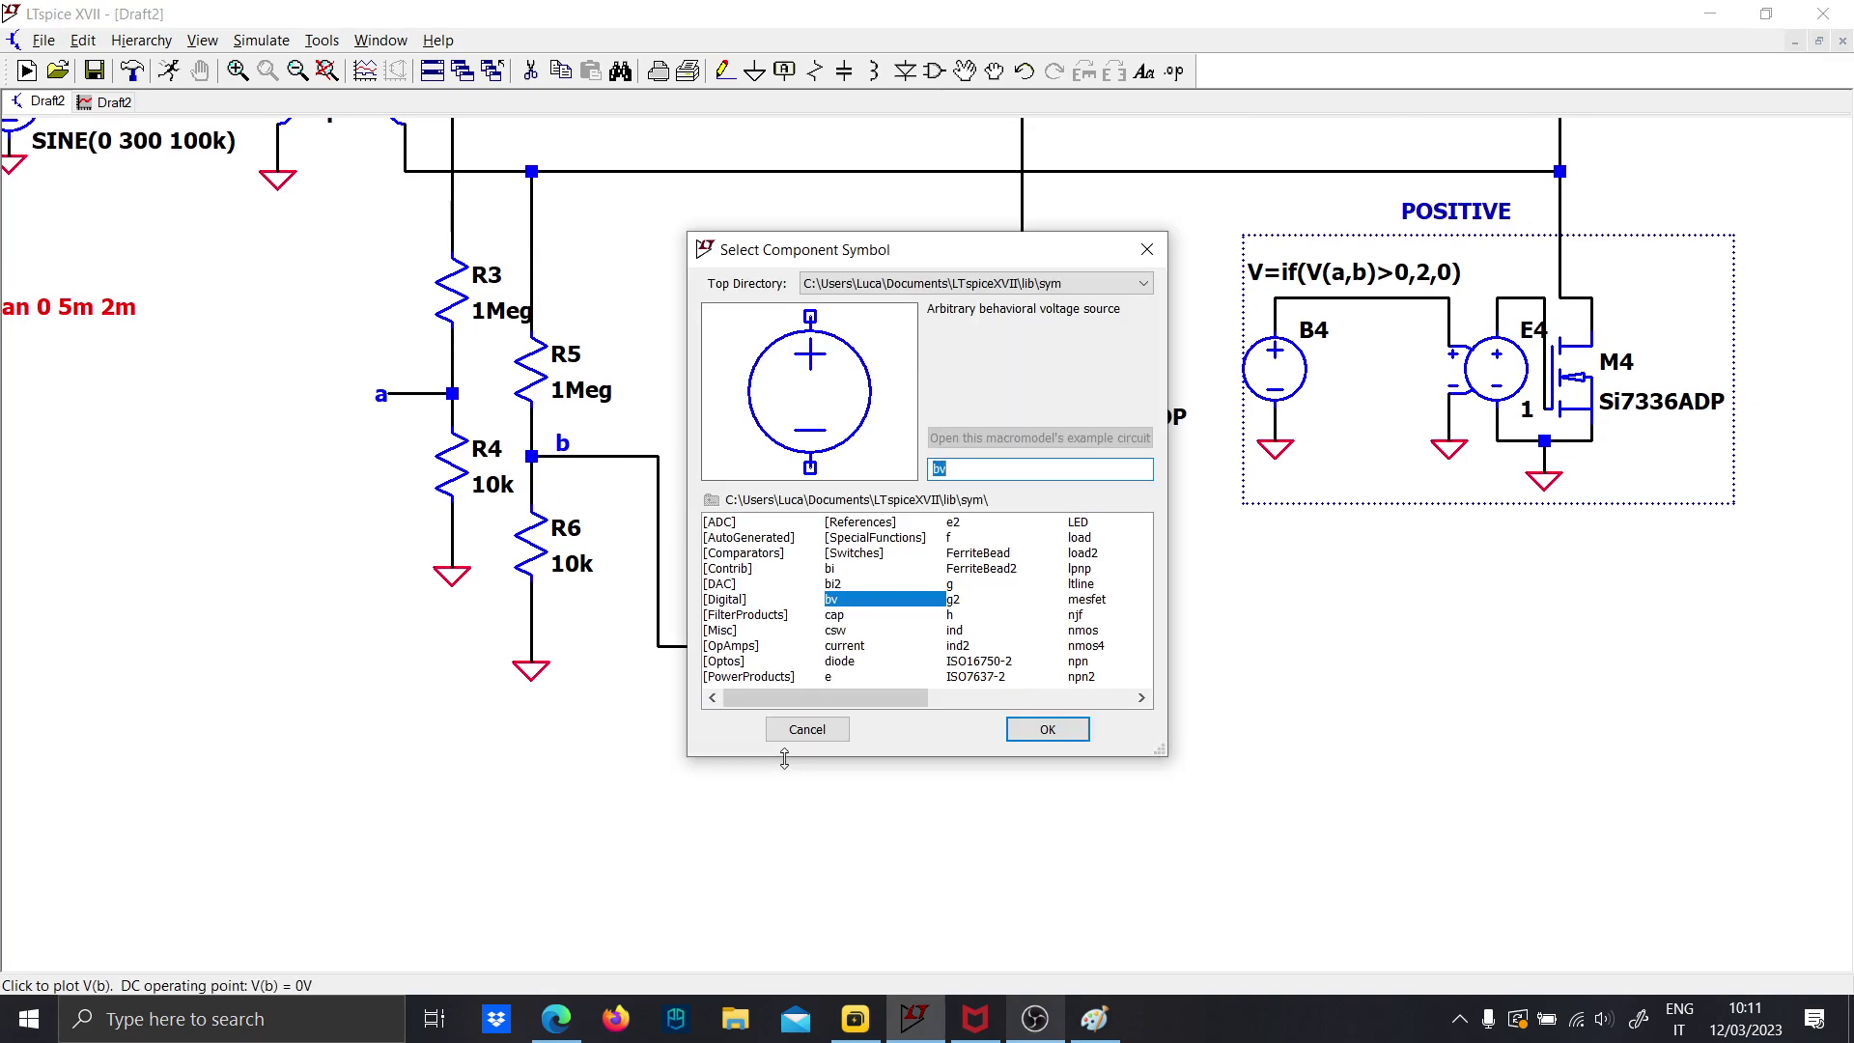
type("v")
key("Return")
key("Escape")
key("F2")
type("v")
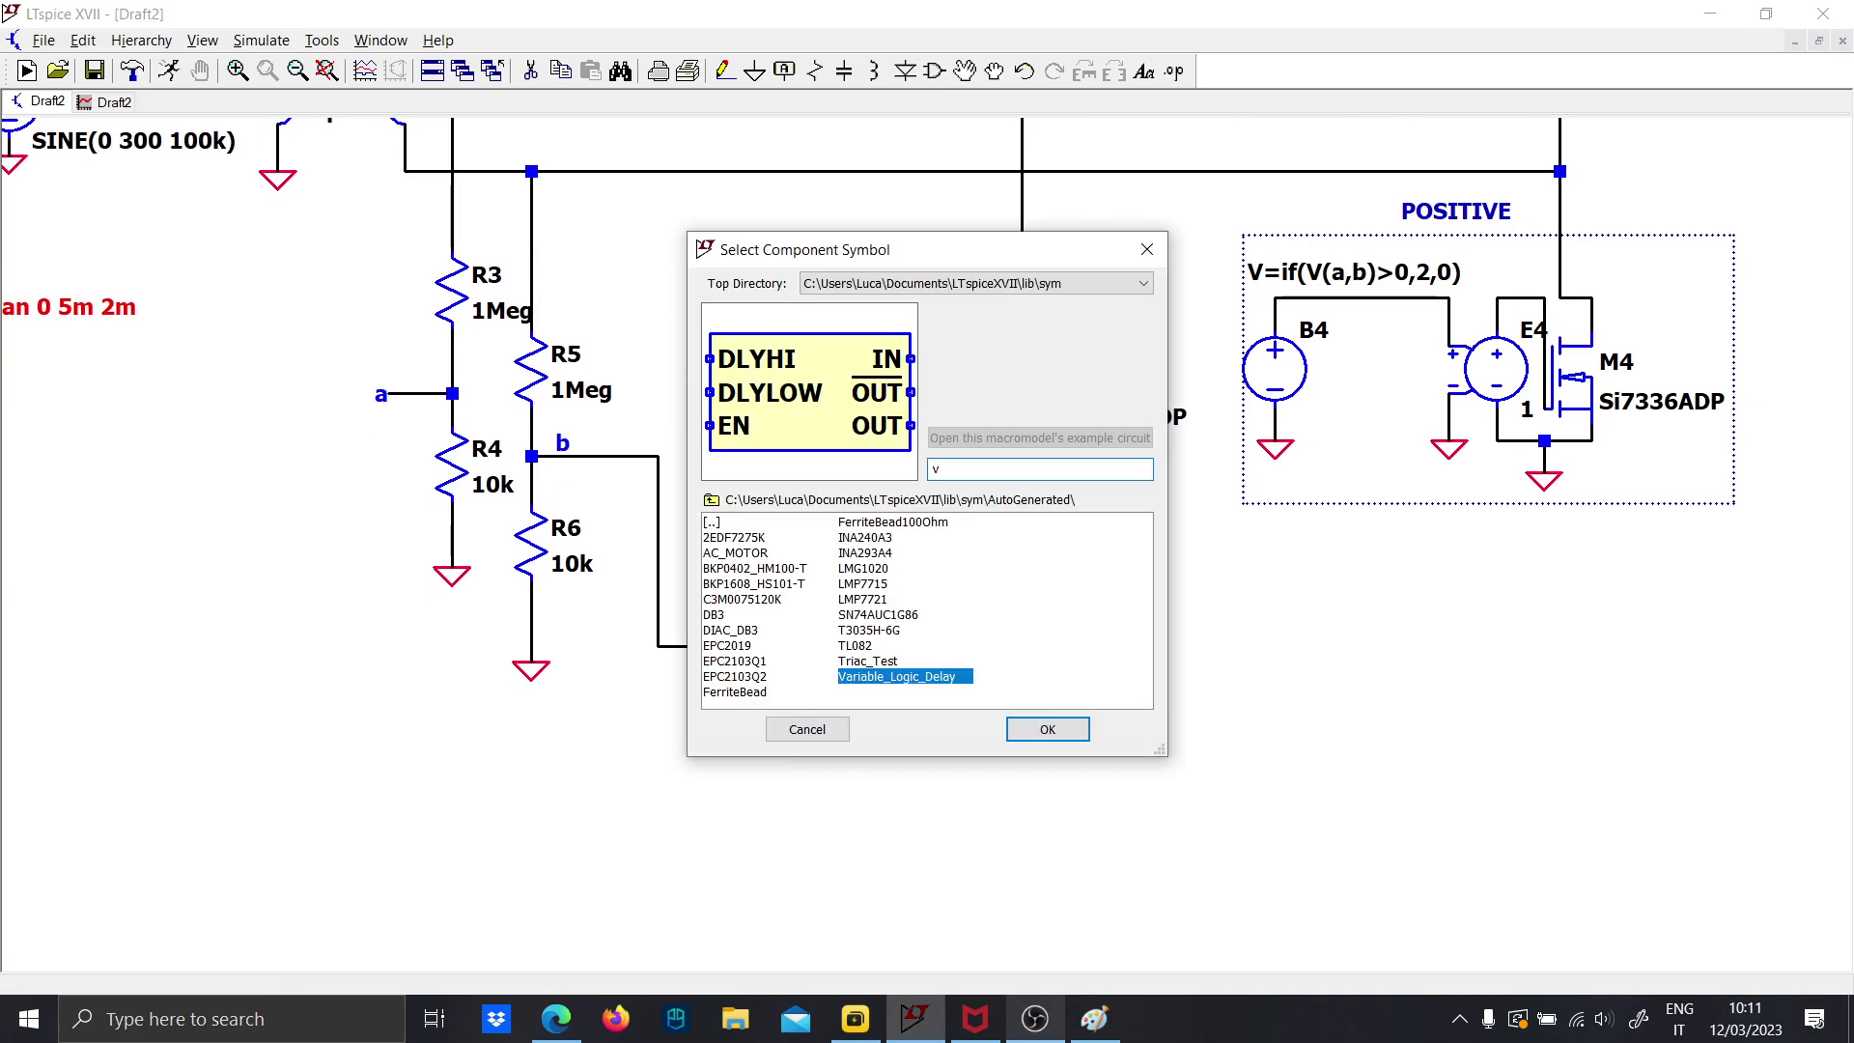
key("Escape")
key("F2")
double_click(710, 524)
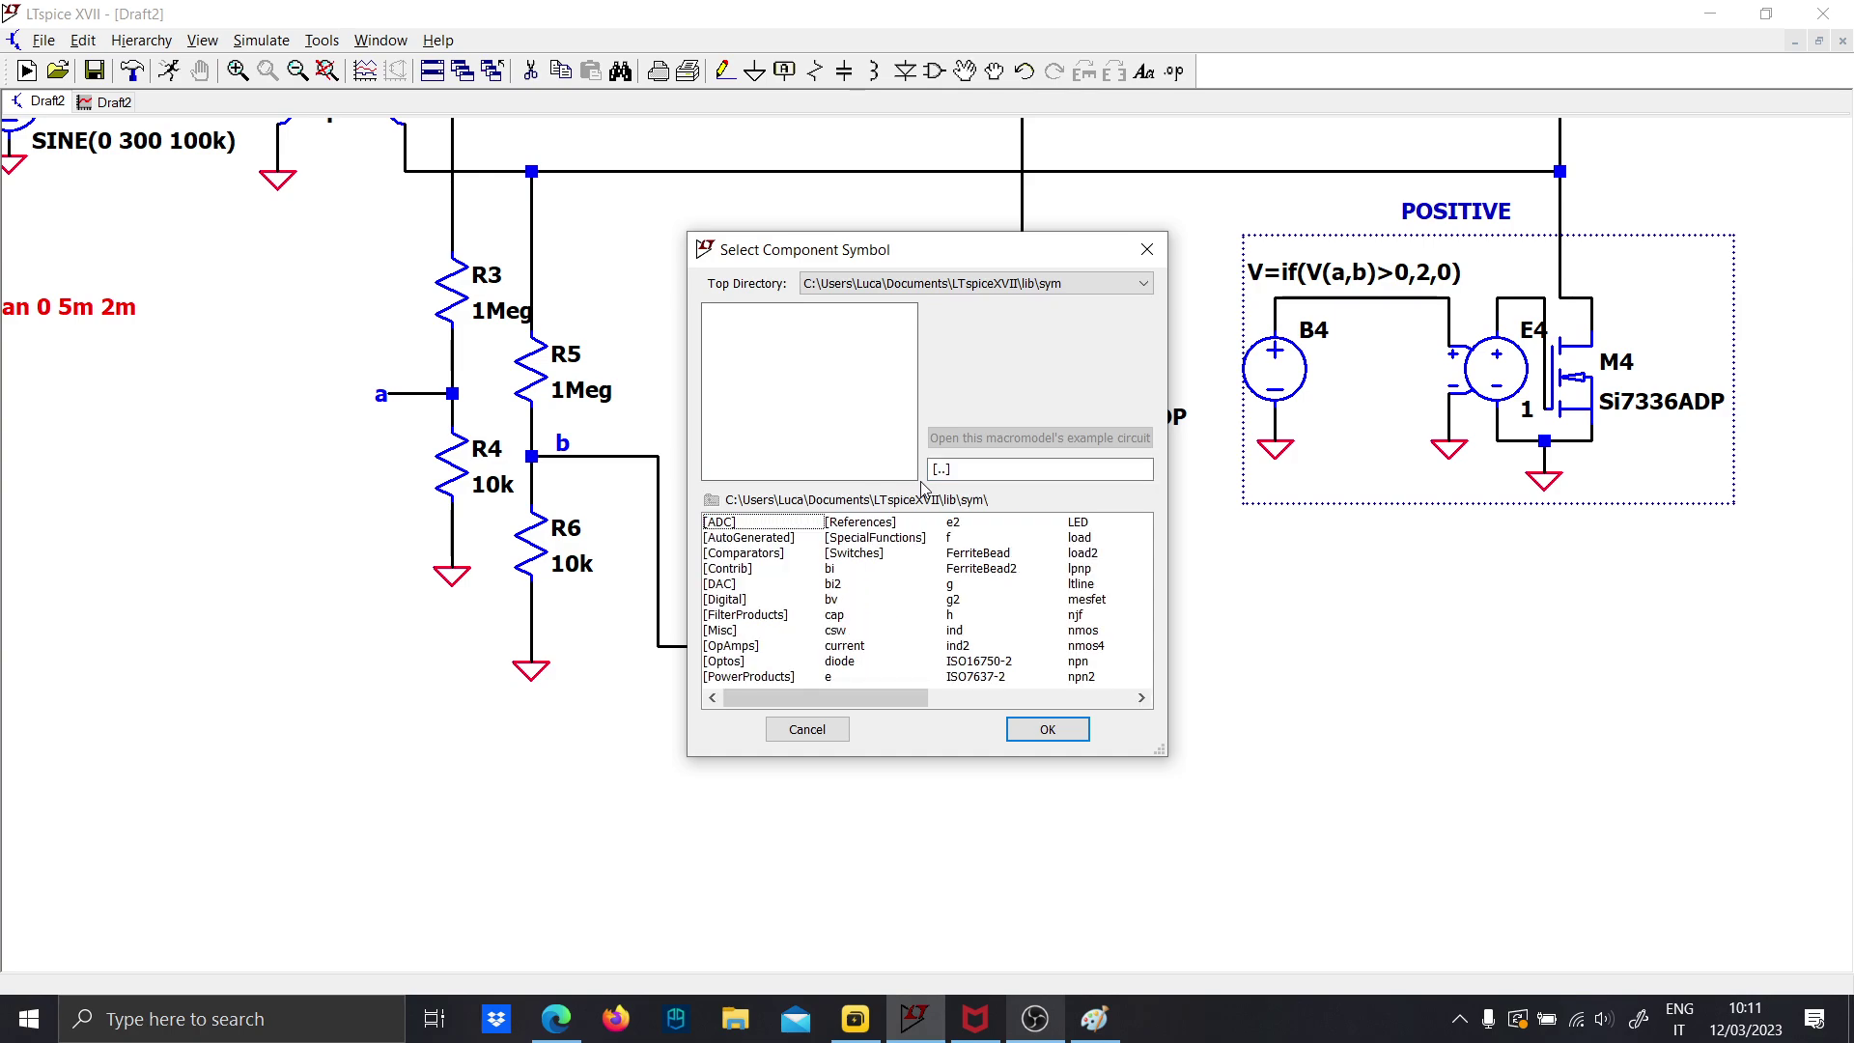
type("v")
key("Return")
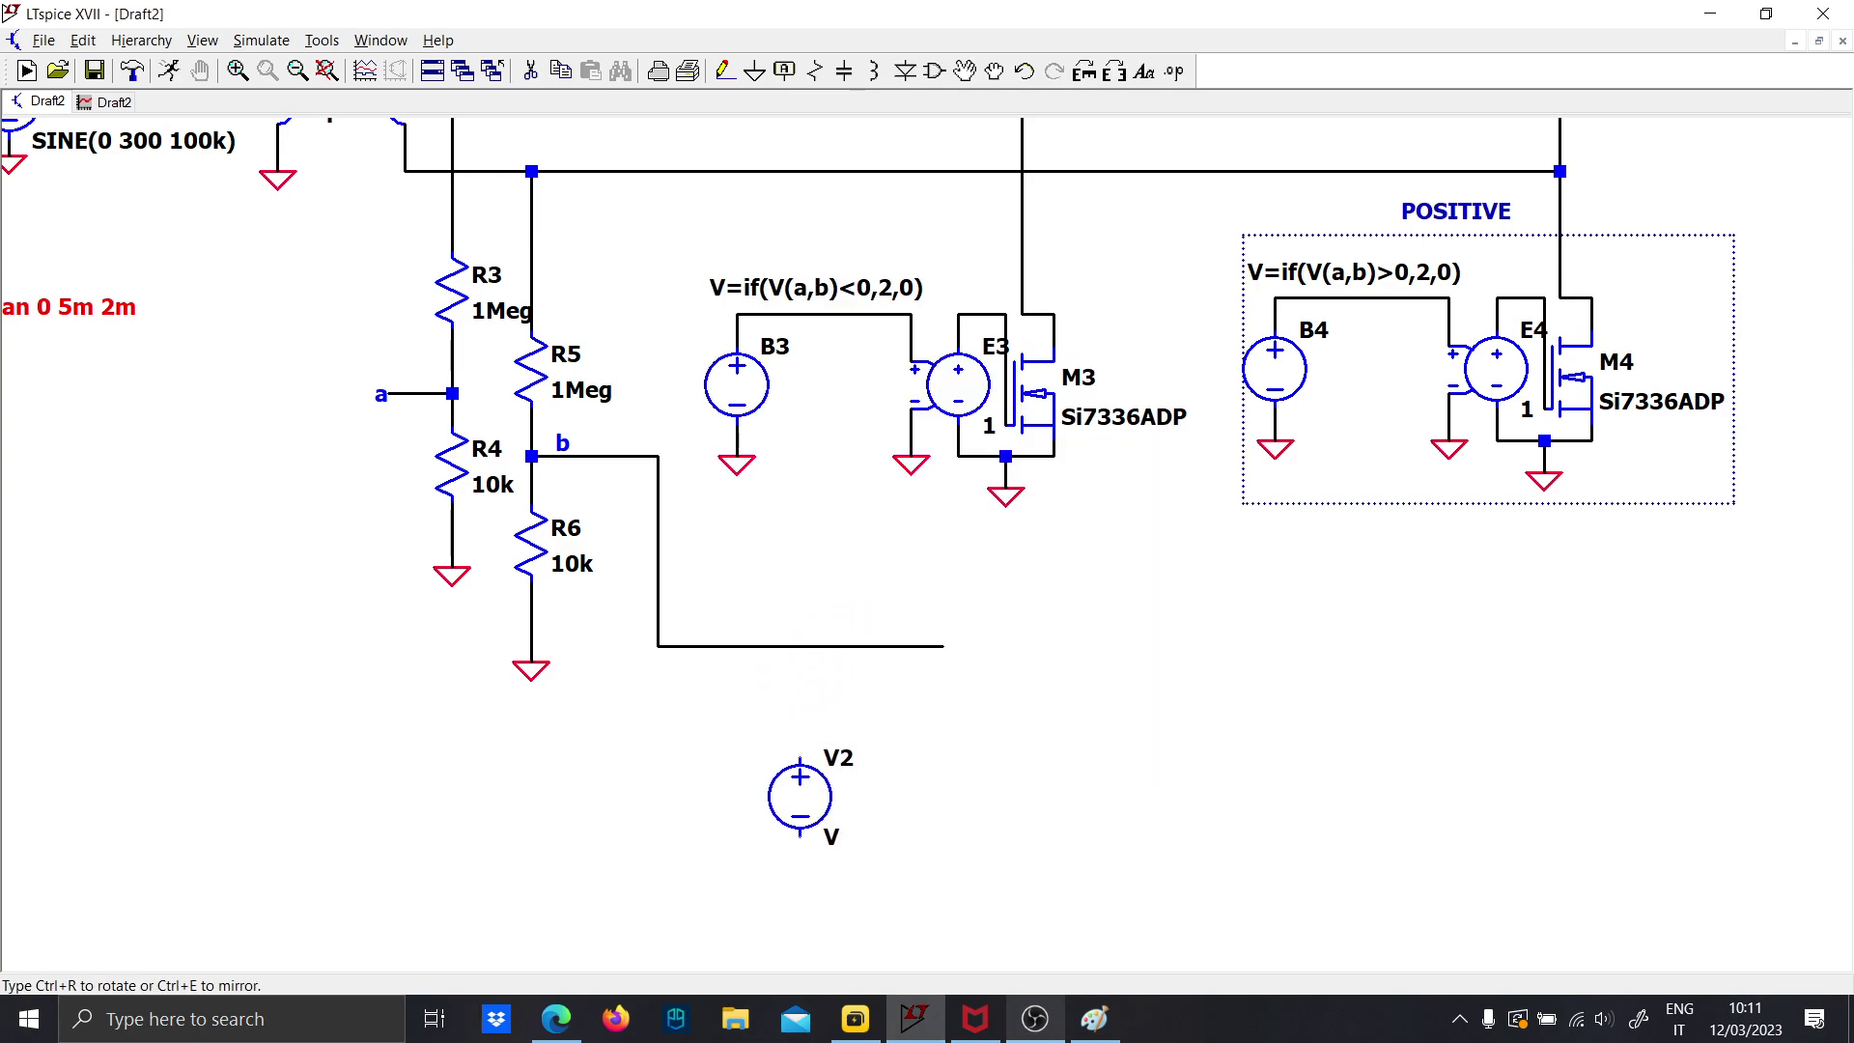
left_click(836, 765)
key("Escape")
Place op-amp U1 at the end of net b's wire
key("F2")
type("opamp")
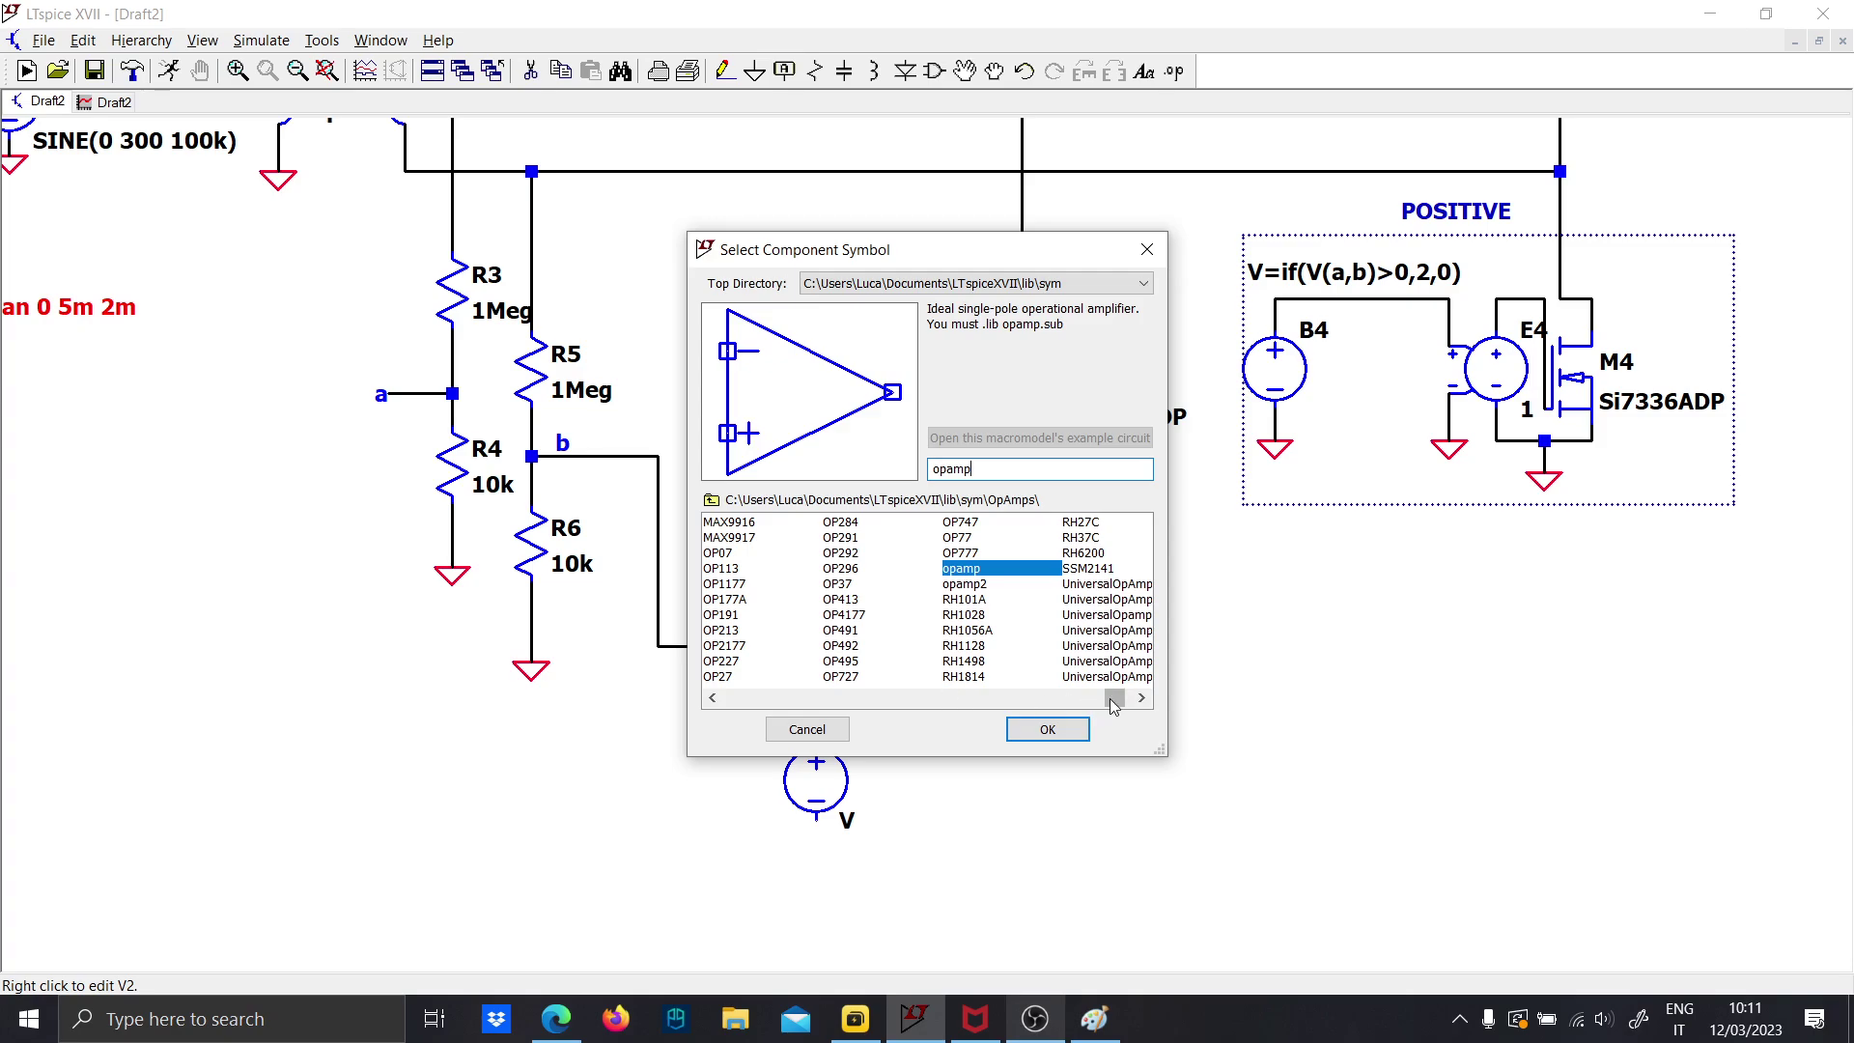
left_click_drag(1113, 704, 1137, 702)
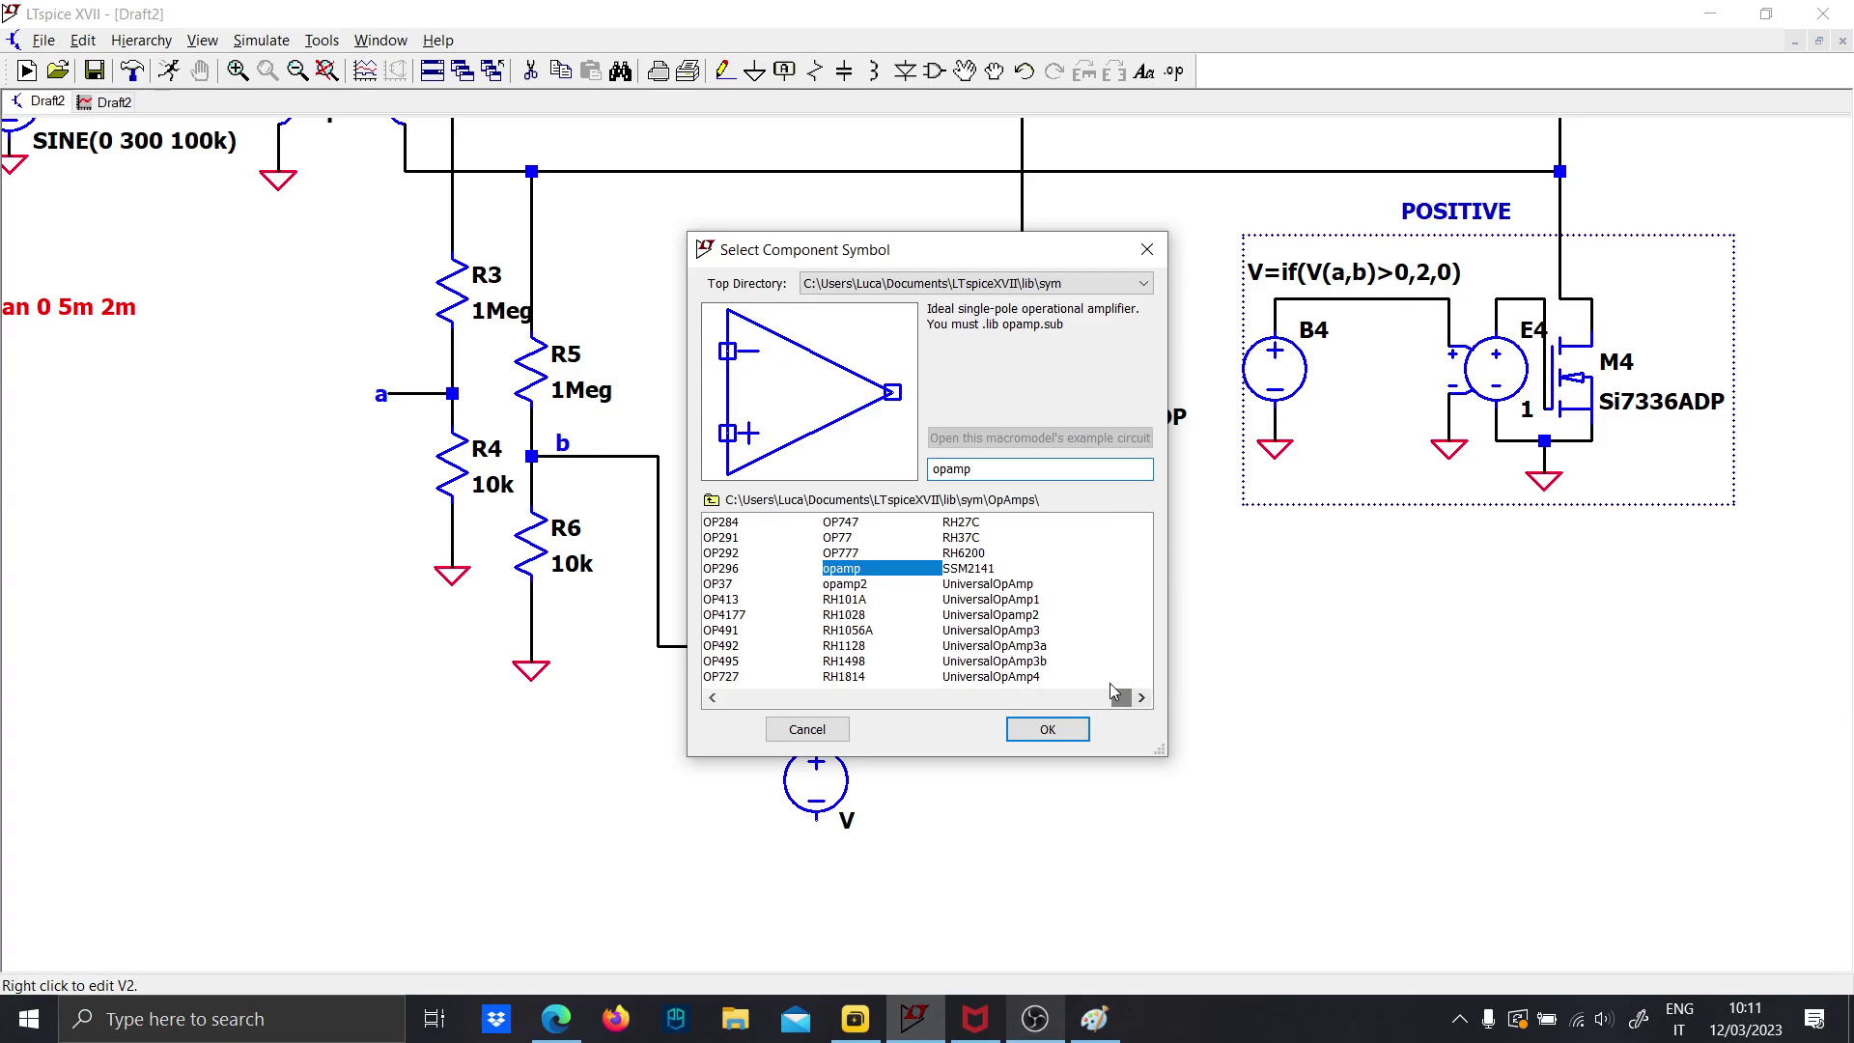
left_click(1041, 618)
left_click(1049, 730)
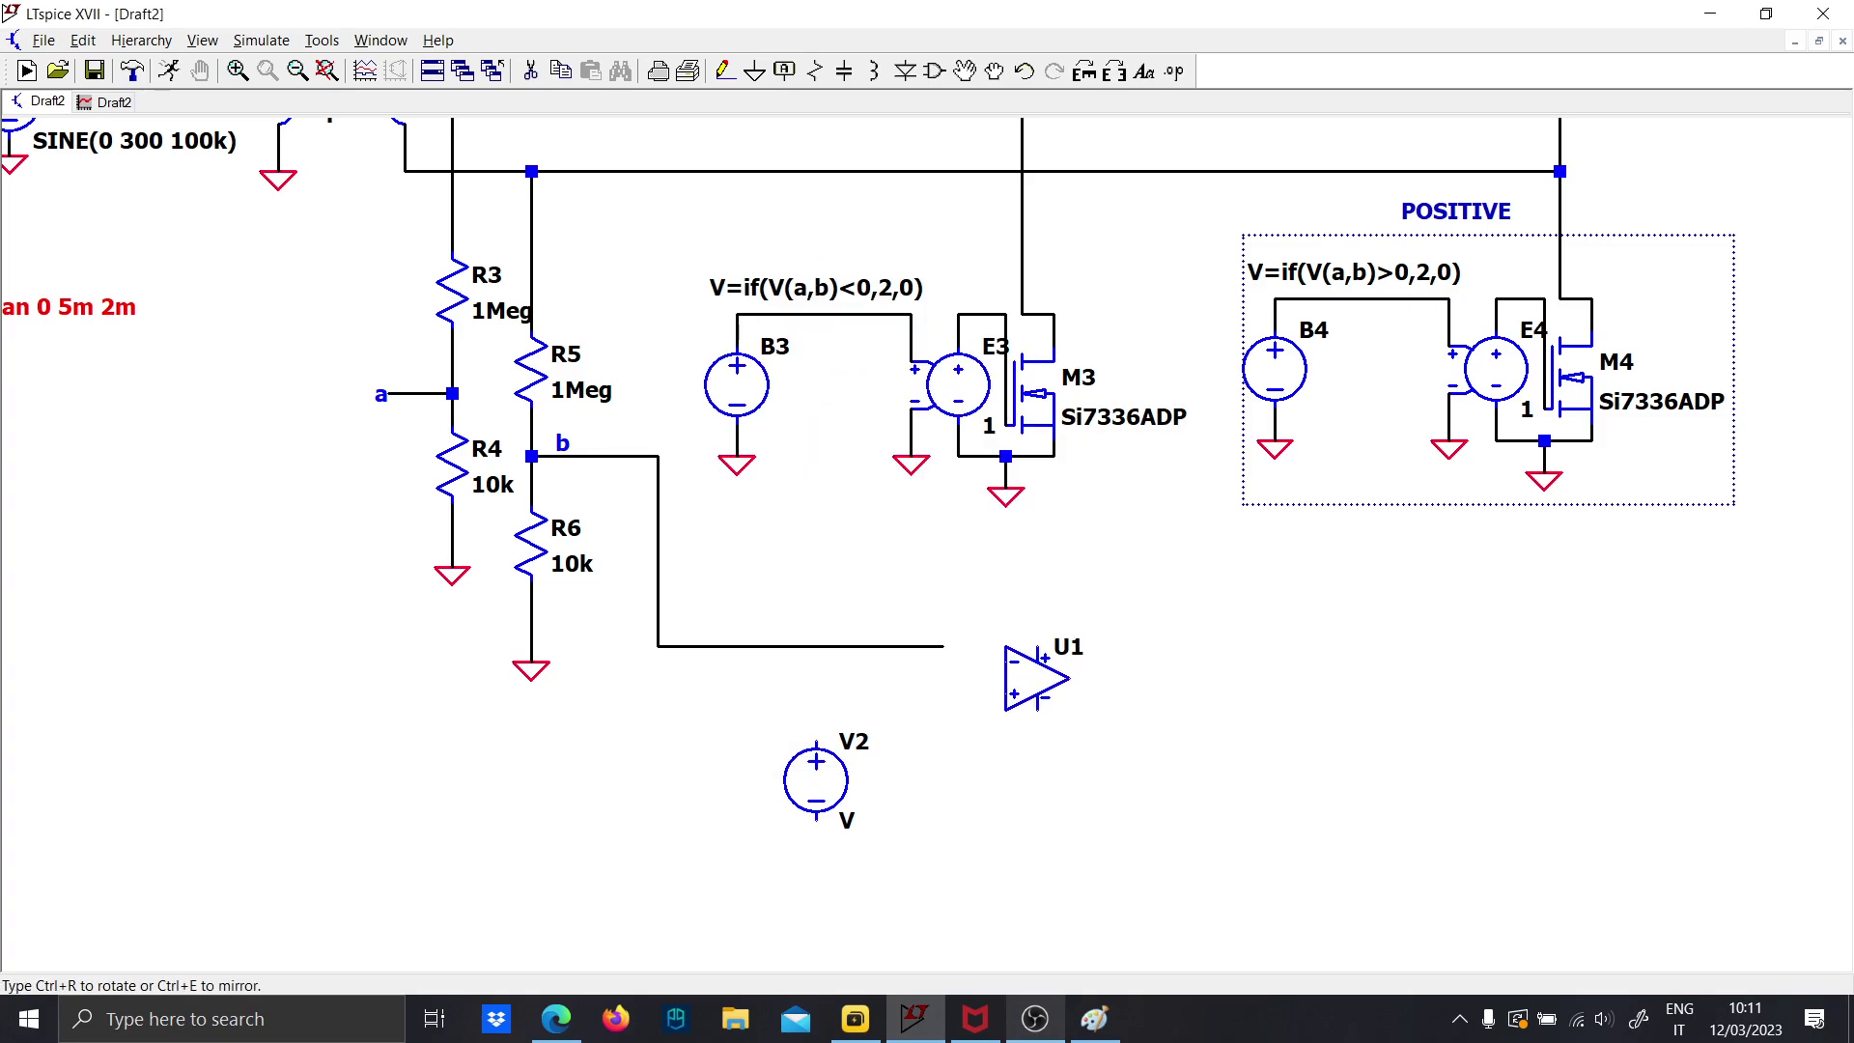
left_click(1038, 678)
key("Escape")
Wire net b to U1's inverting input
scroll(1002, 668, "up", 2)
key("F3")
left_click(890, 626)
left_click(890, 655)
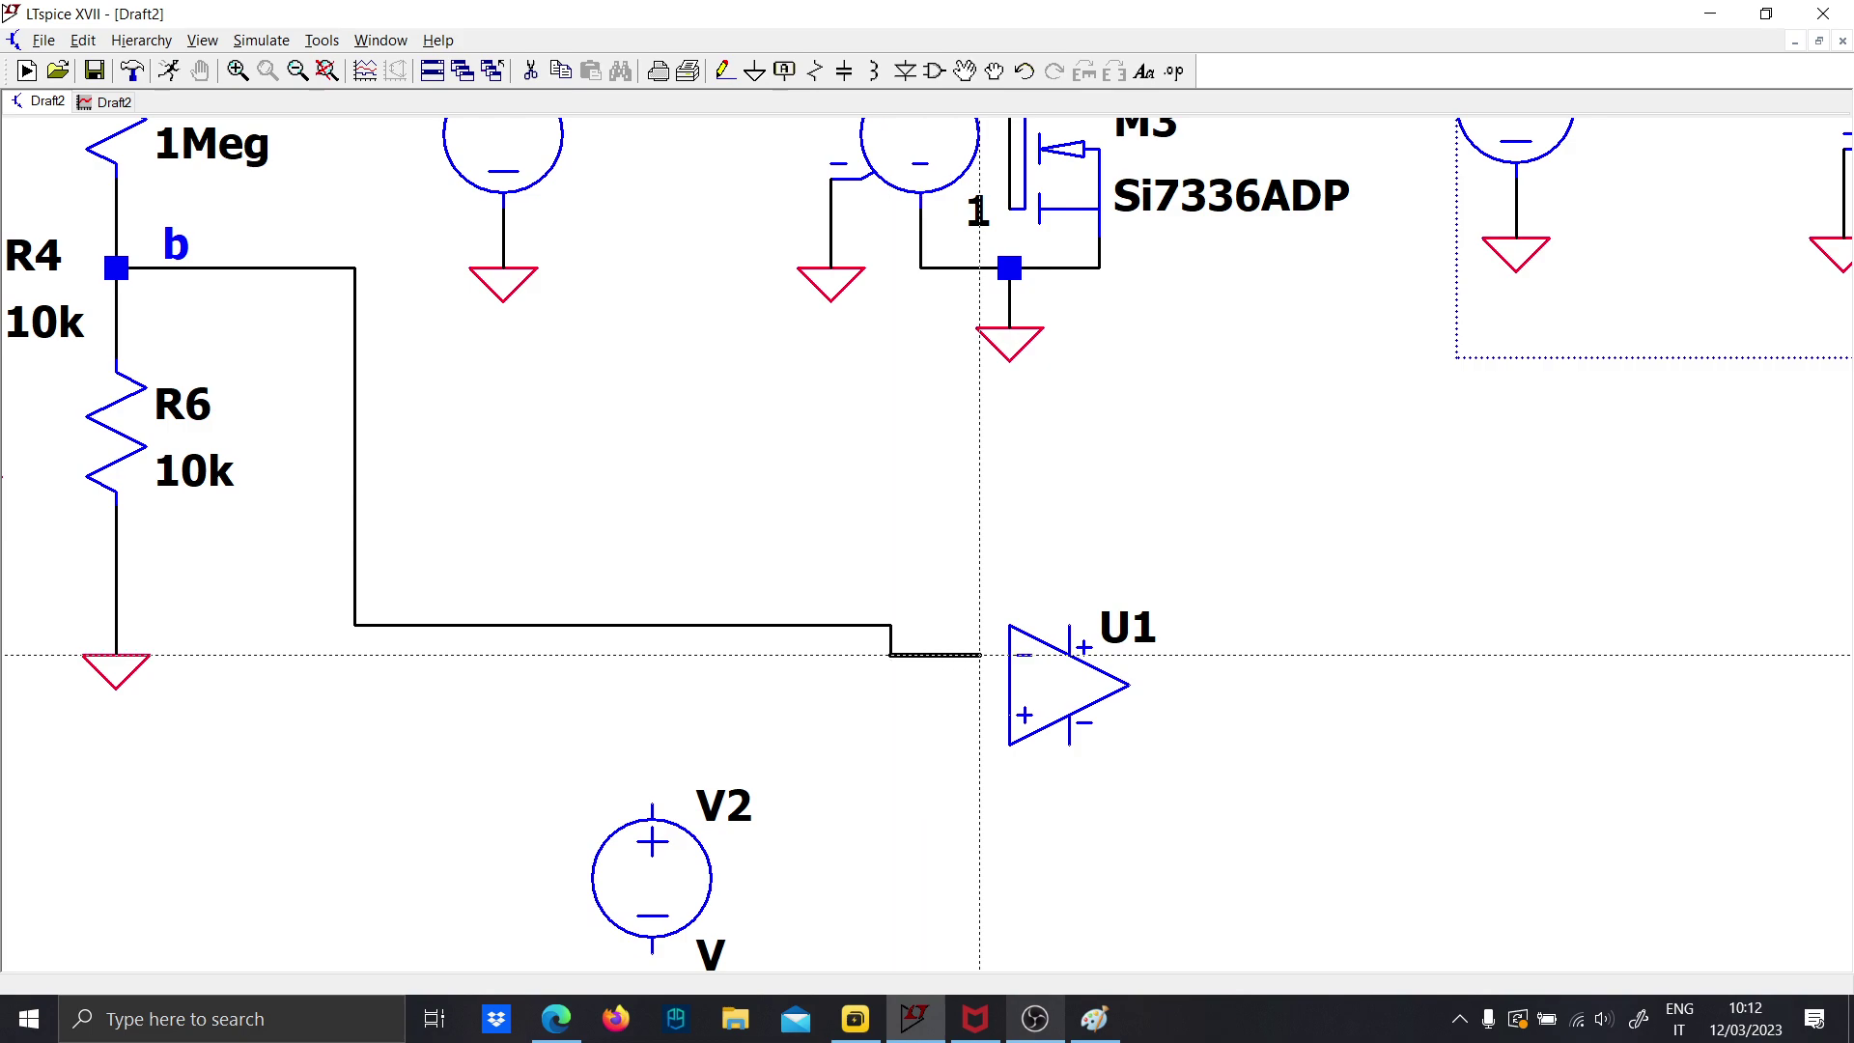
left_click(1009, 655)
key("Escape")
Move V2 below and left of U1 and wire its positive terminal to U1's non-inverting input
left_click_drag(884, 784, 870, 691)
key("F7")
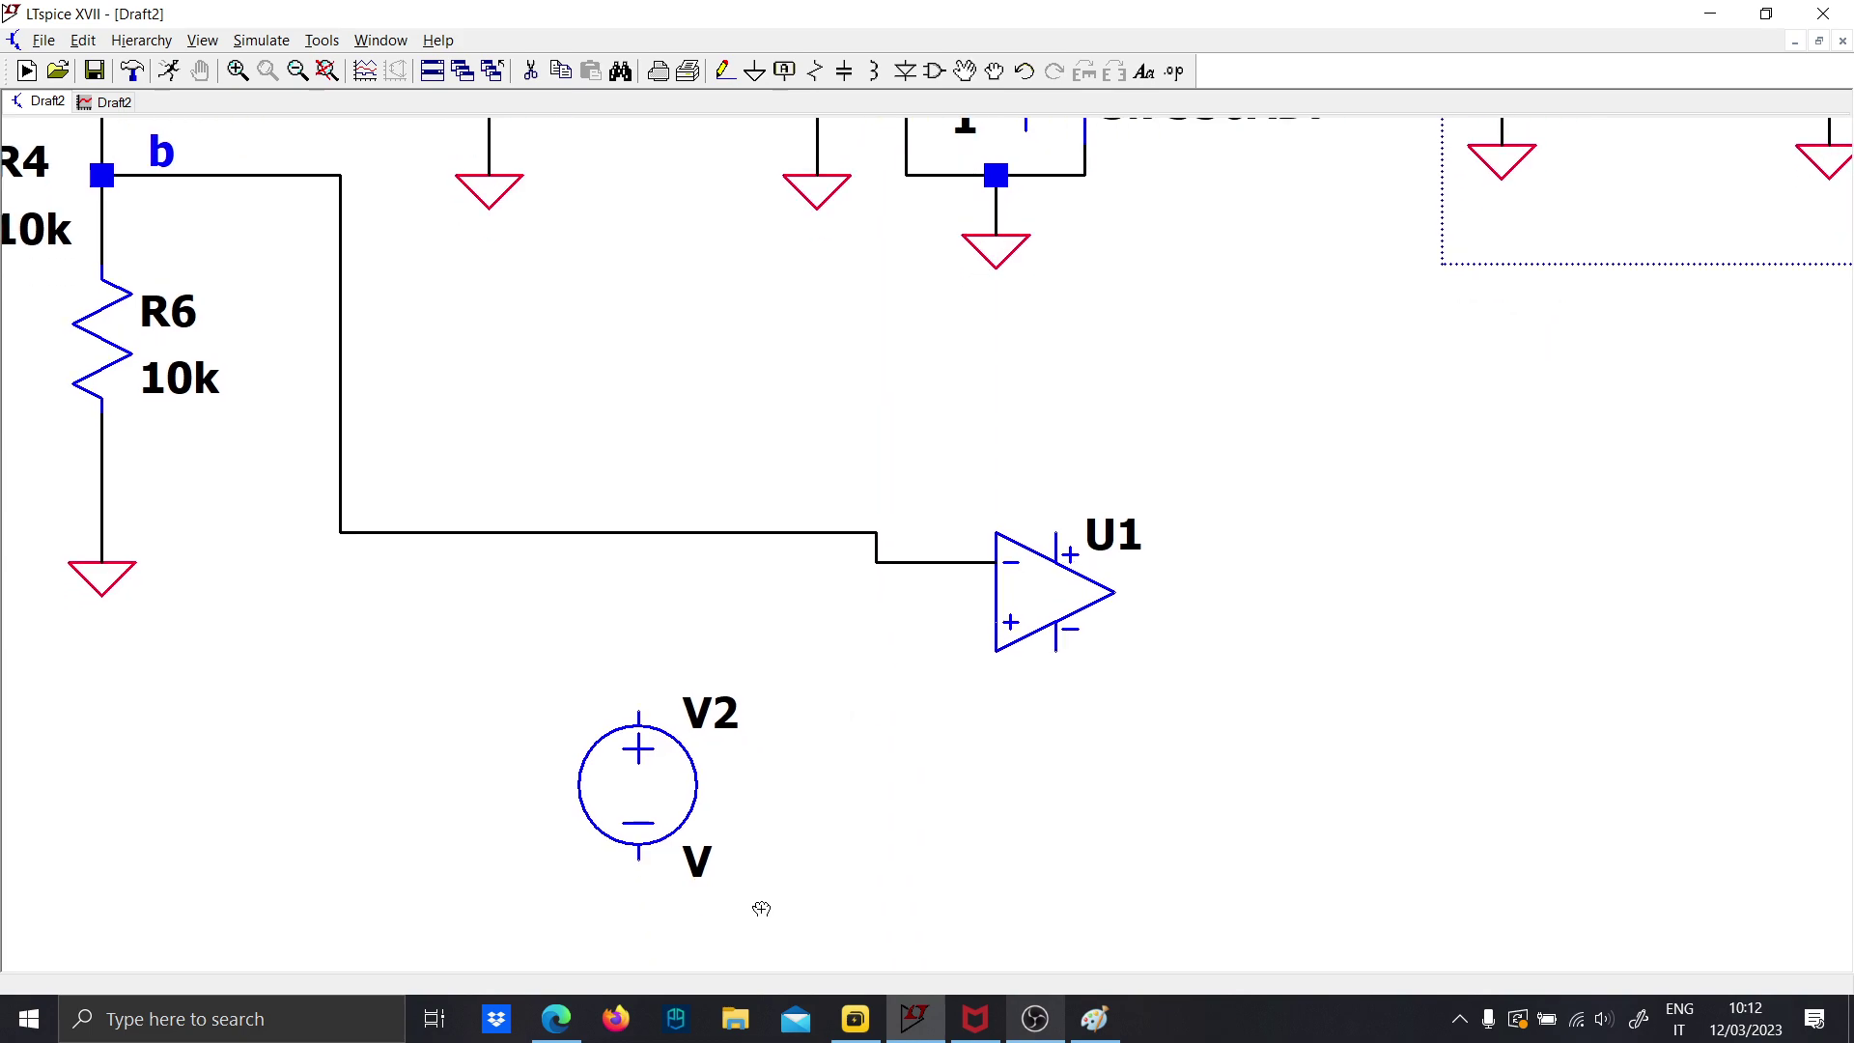
left_click_drag(758, 919, 521, 650)
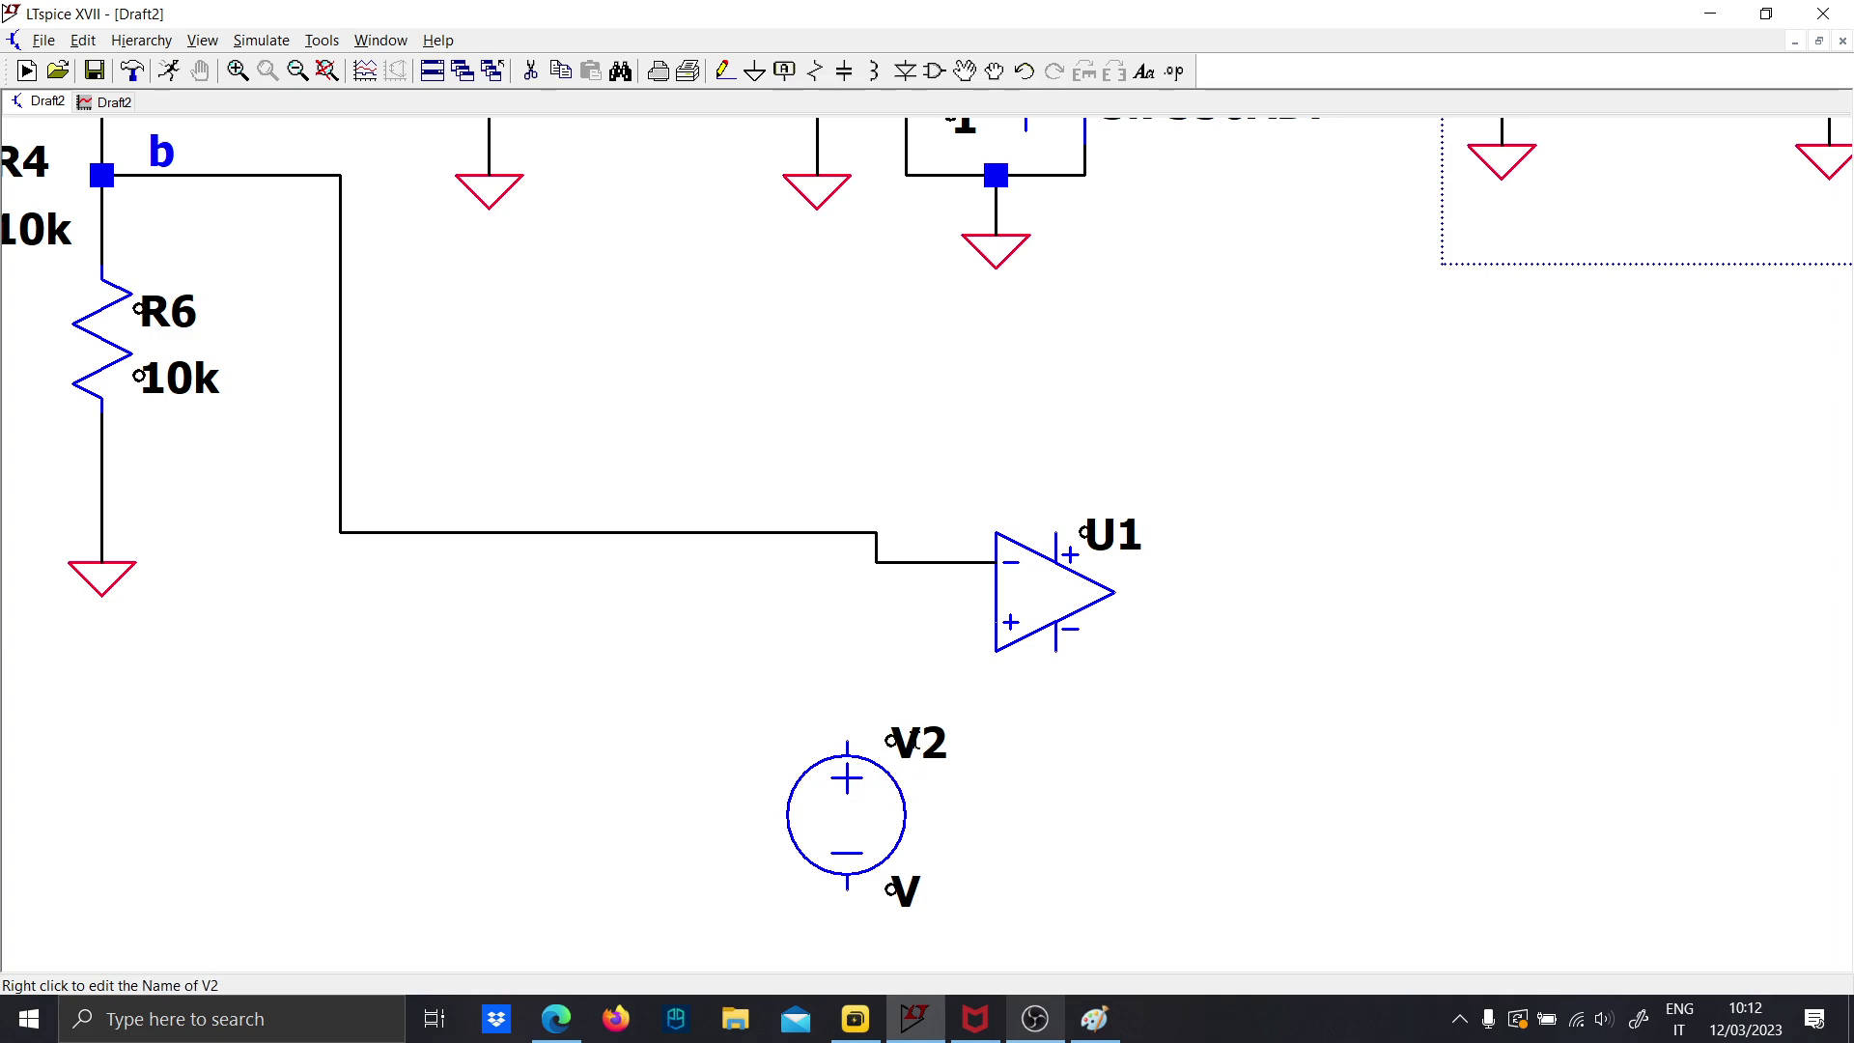
key("F3")
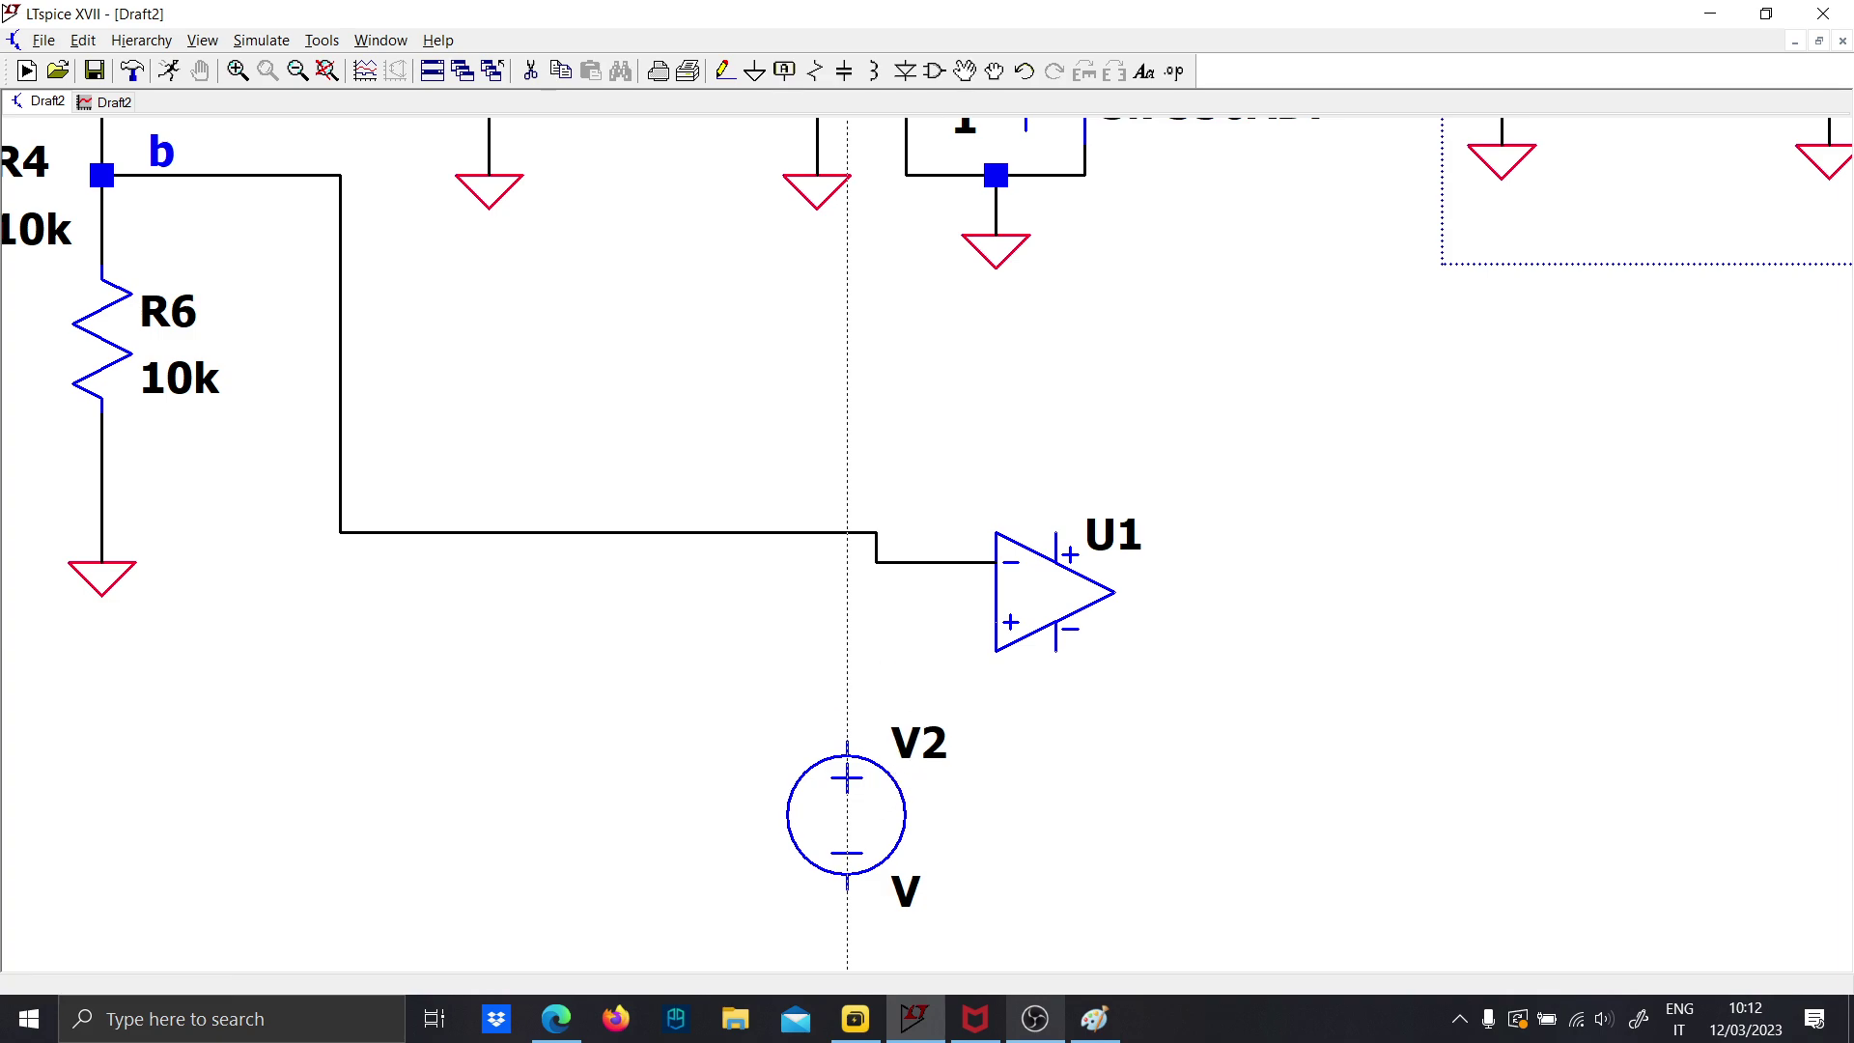
left_click(847, 743)
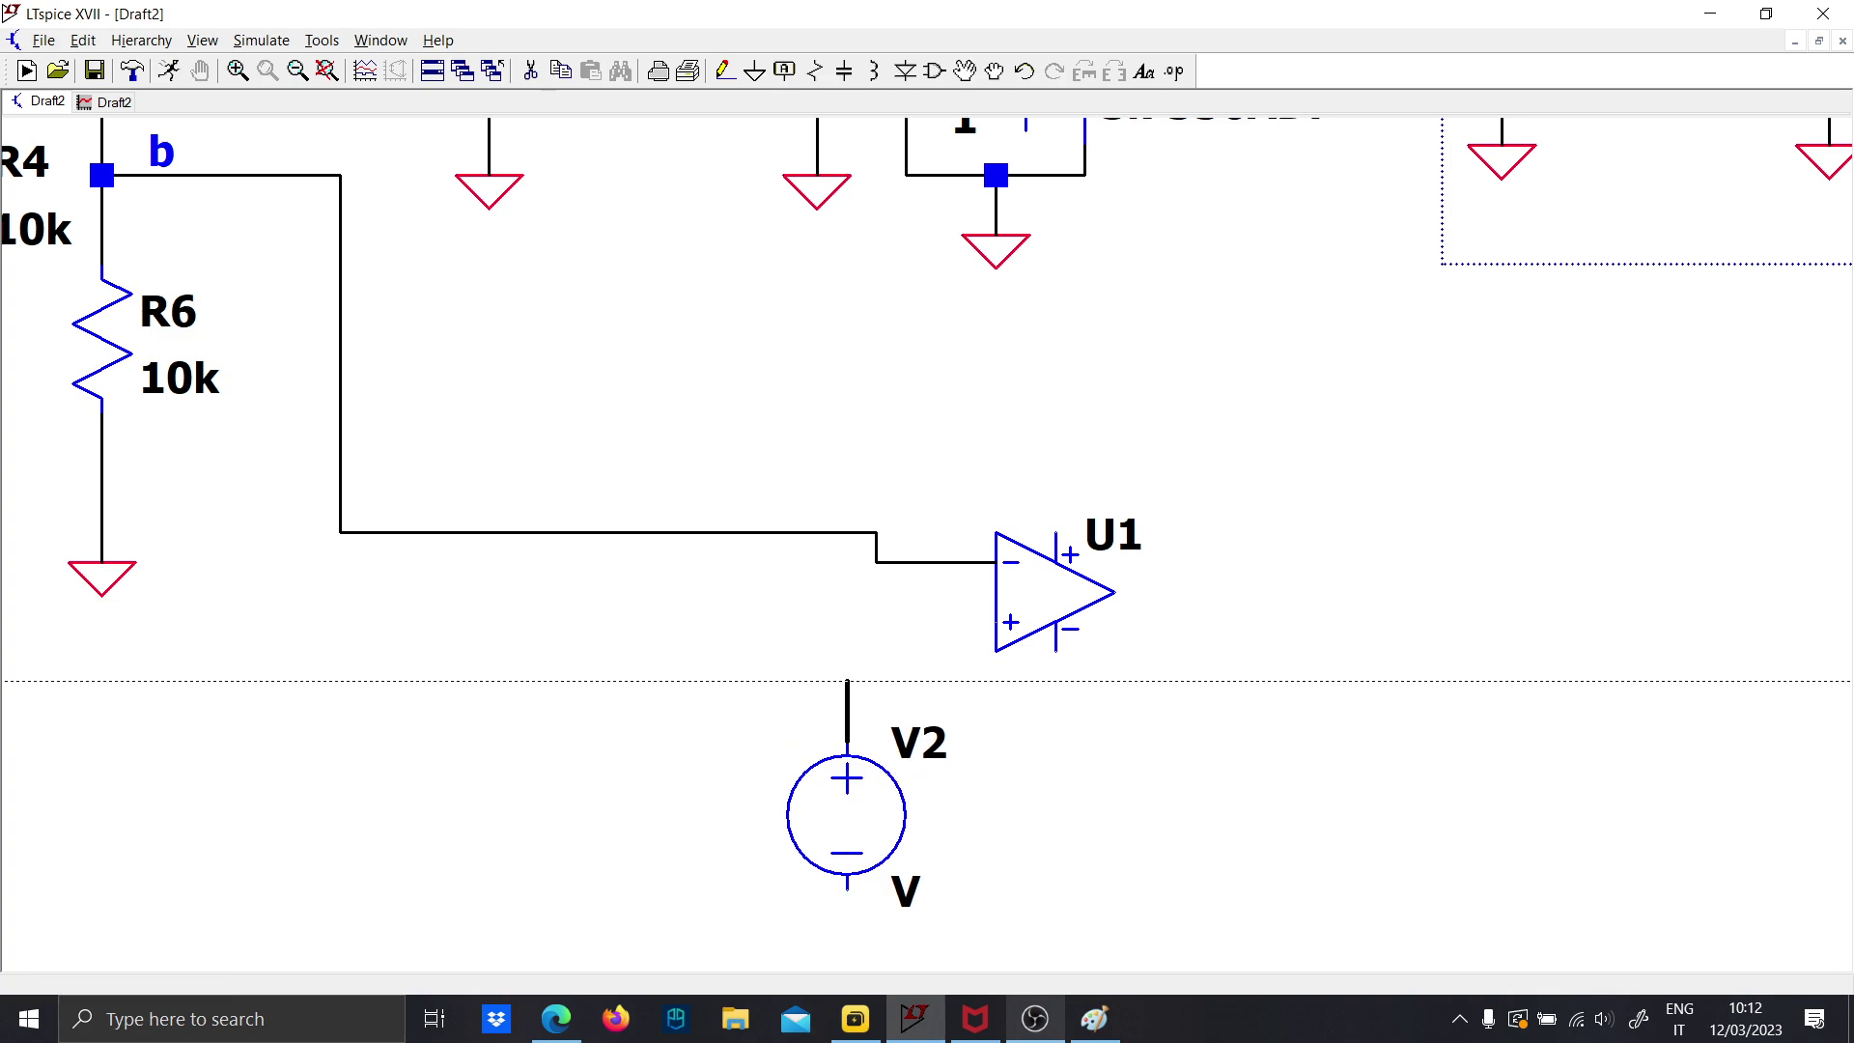
left_click(995, 622)
Ground U1's lower supply pin and run a wire upward from its upper supply pin
left_click(1055, 651)
left_click(1055, 712)
key("g")
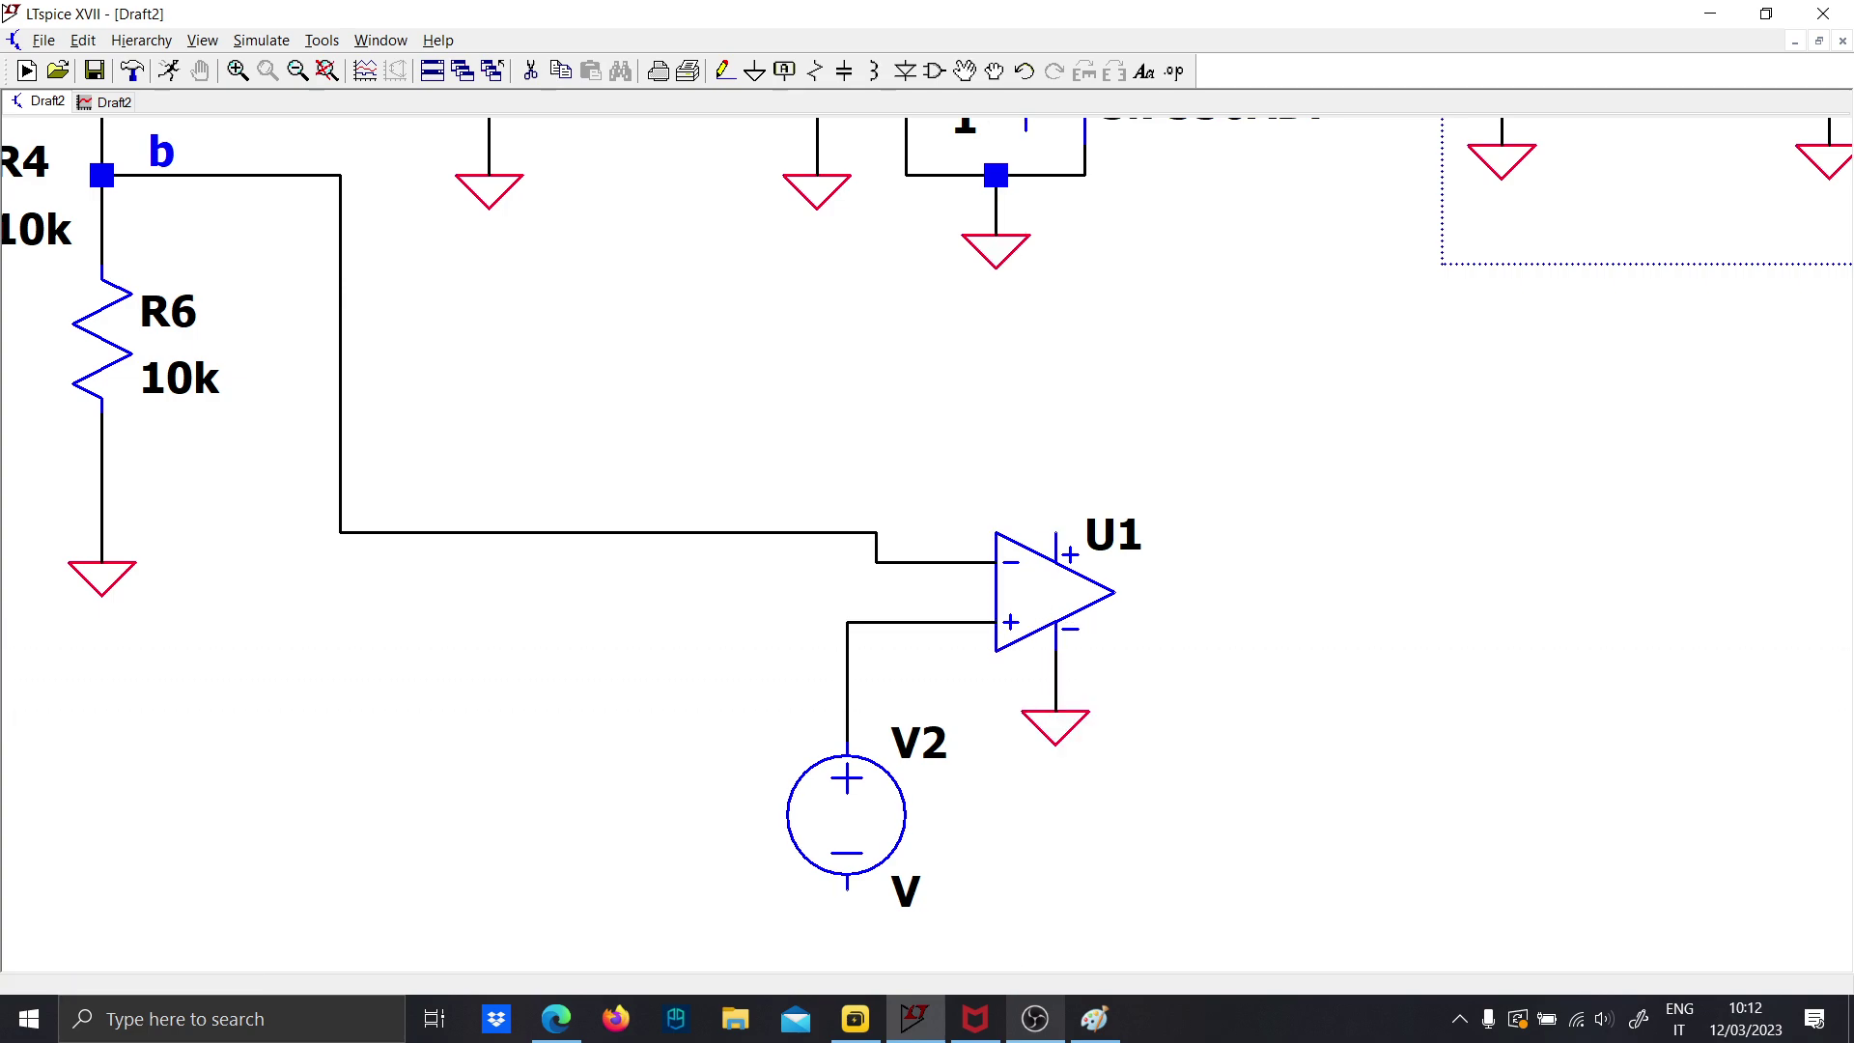
left_click(1056, 712)
key("Escape")
key("F3")
left_click(1055, 532)
left_click(1055, 413)
key("Escape")
Draw a wire from U1's output out to the right
scroll(658, 639, "down", 3)
scroll(658, 683, "down", 1)
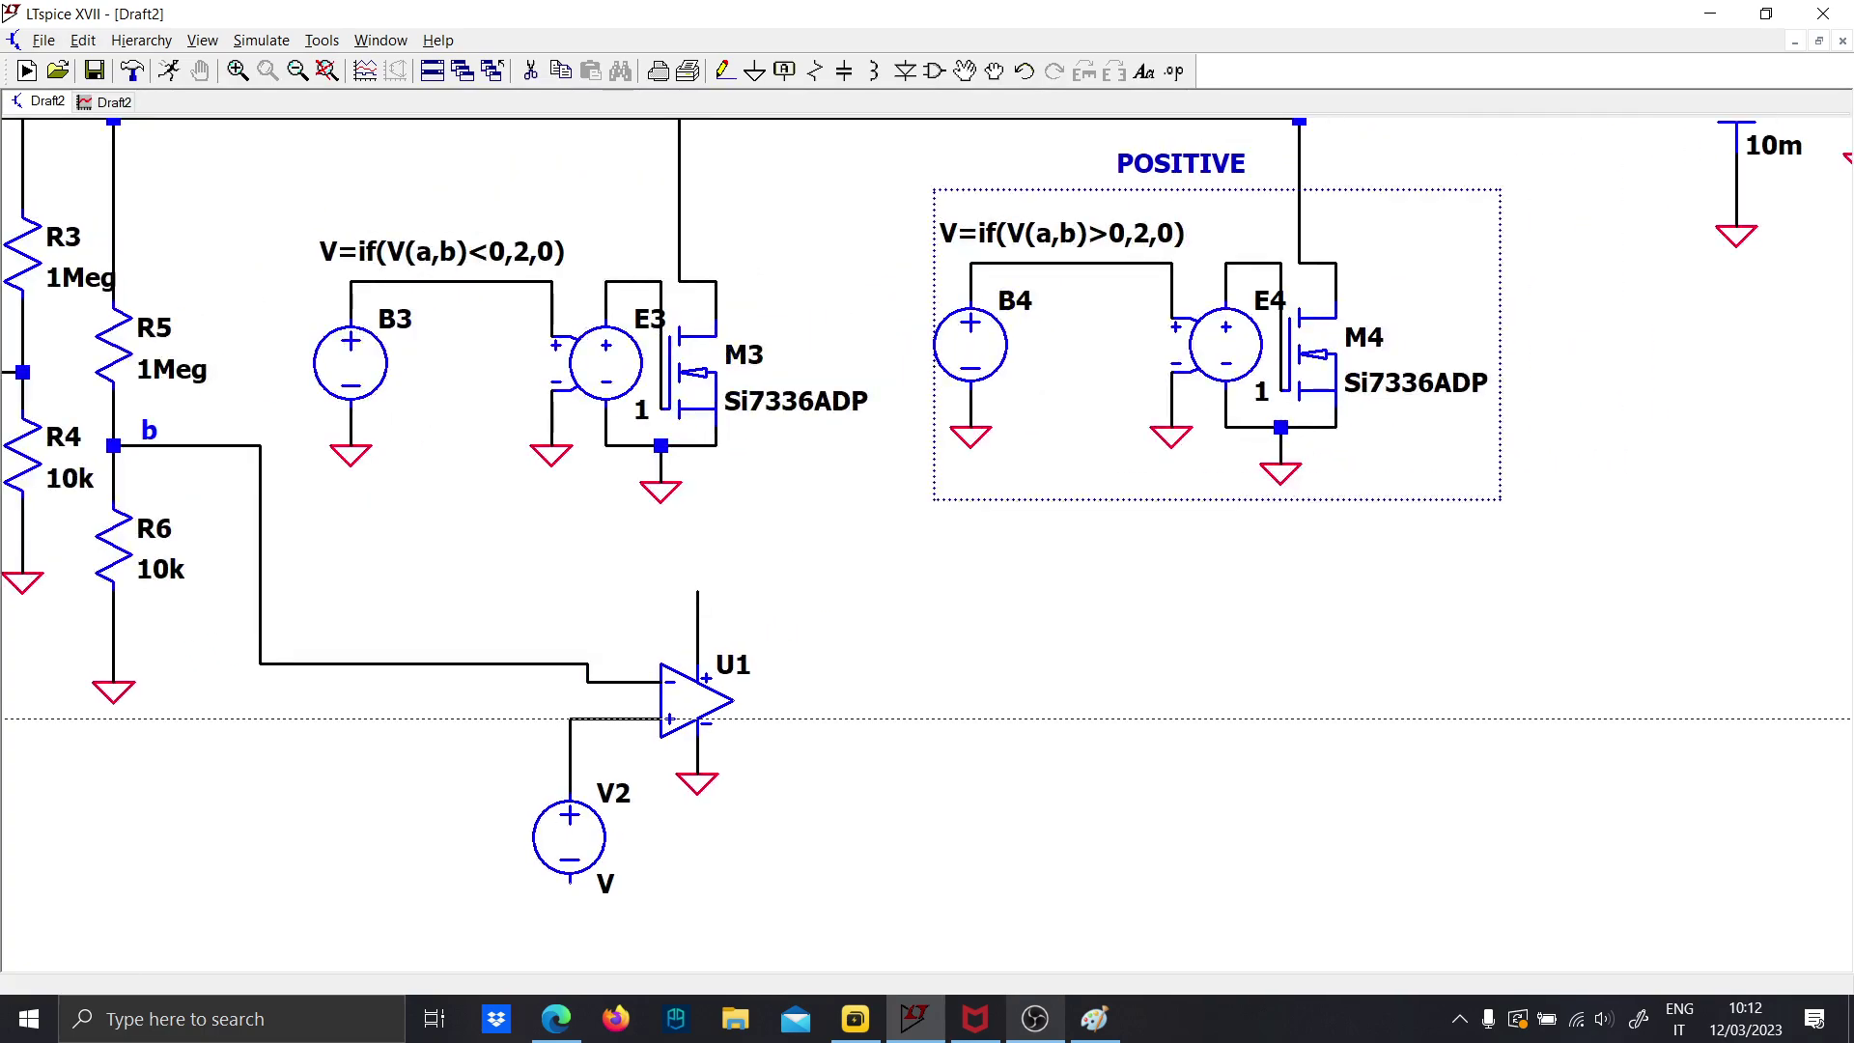
left_click(734, 700)
left_click(863, 701)
key("Escape")
Delete the b label from the divider node
left_click_drag(231, 473, 526, 590)
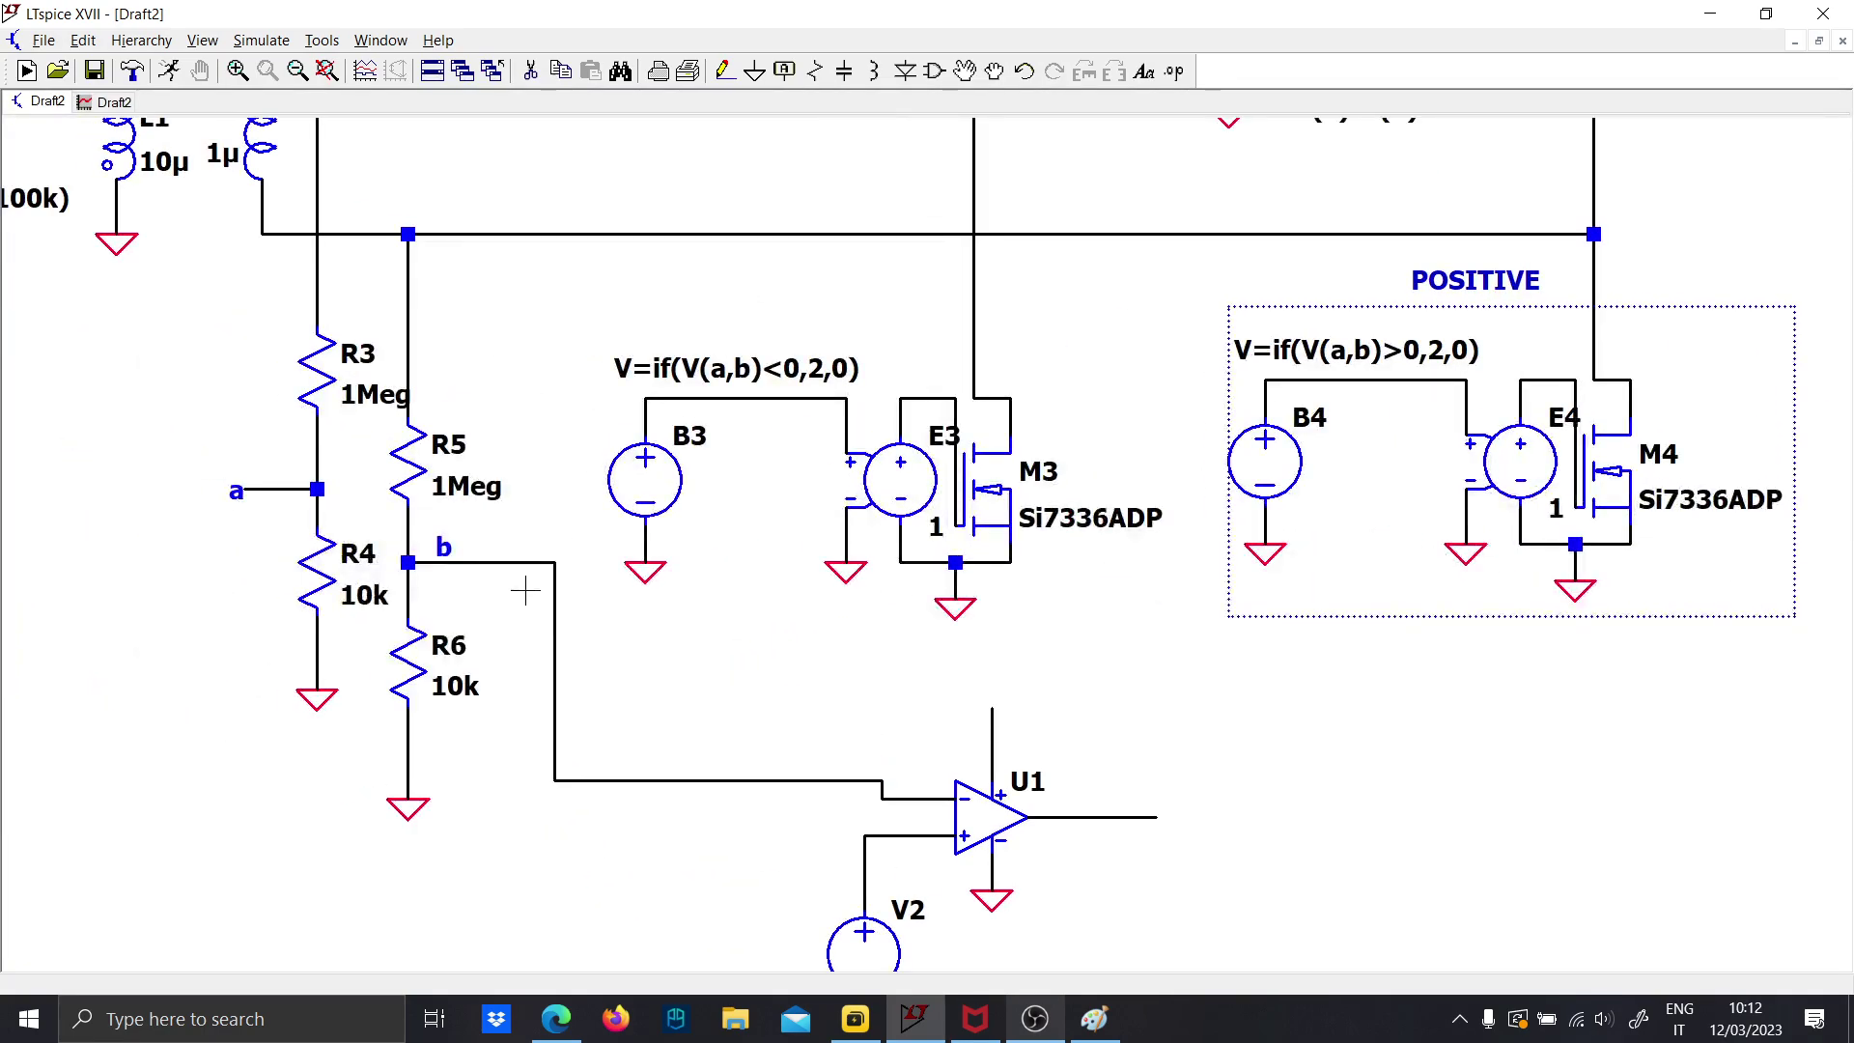
left_click_drag(701, 569, 678, 646)
key("Delete")
left_click(420, 625)
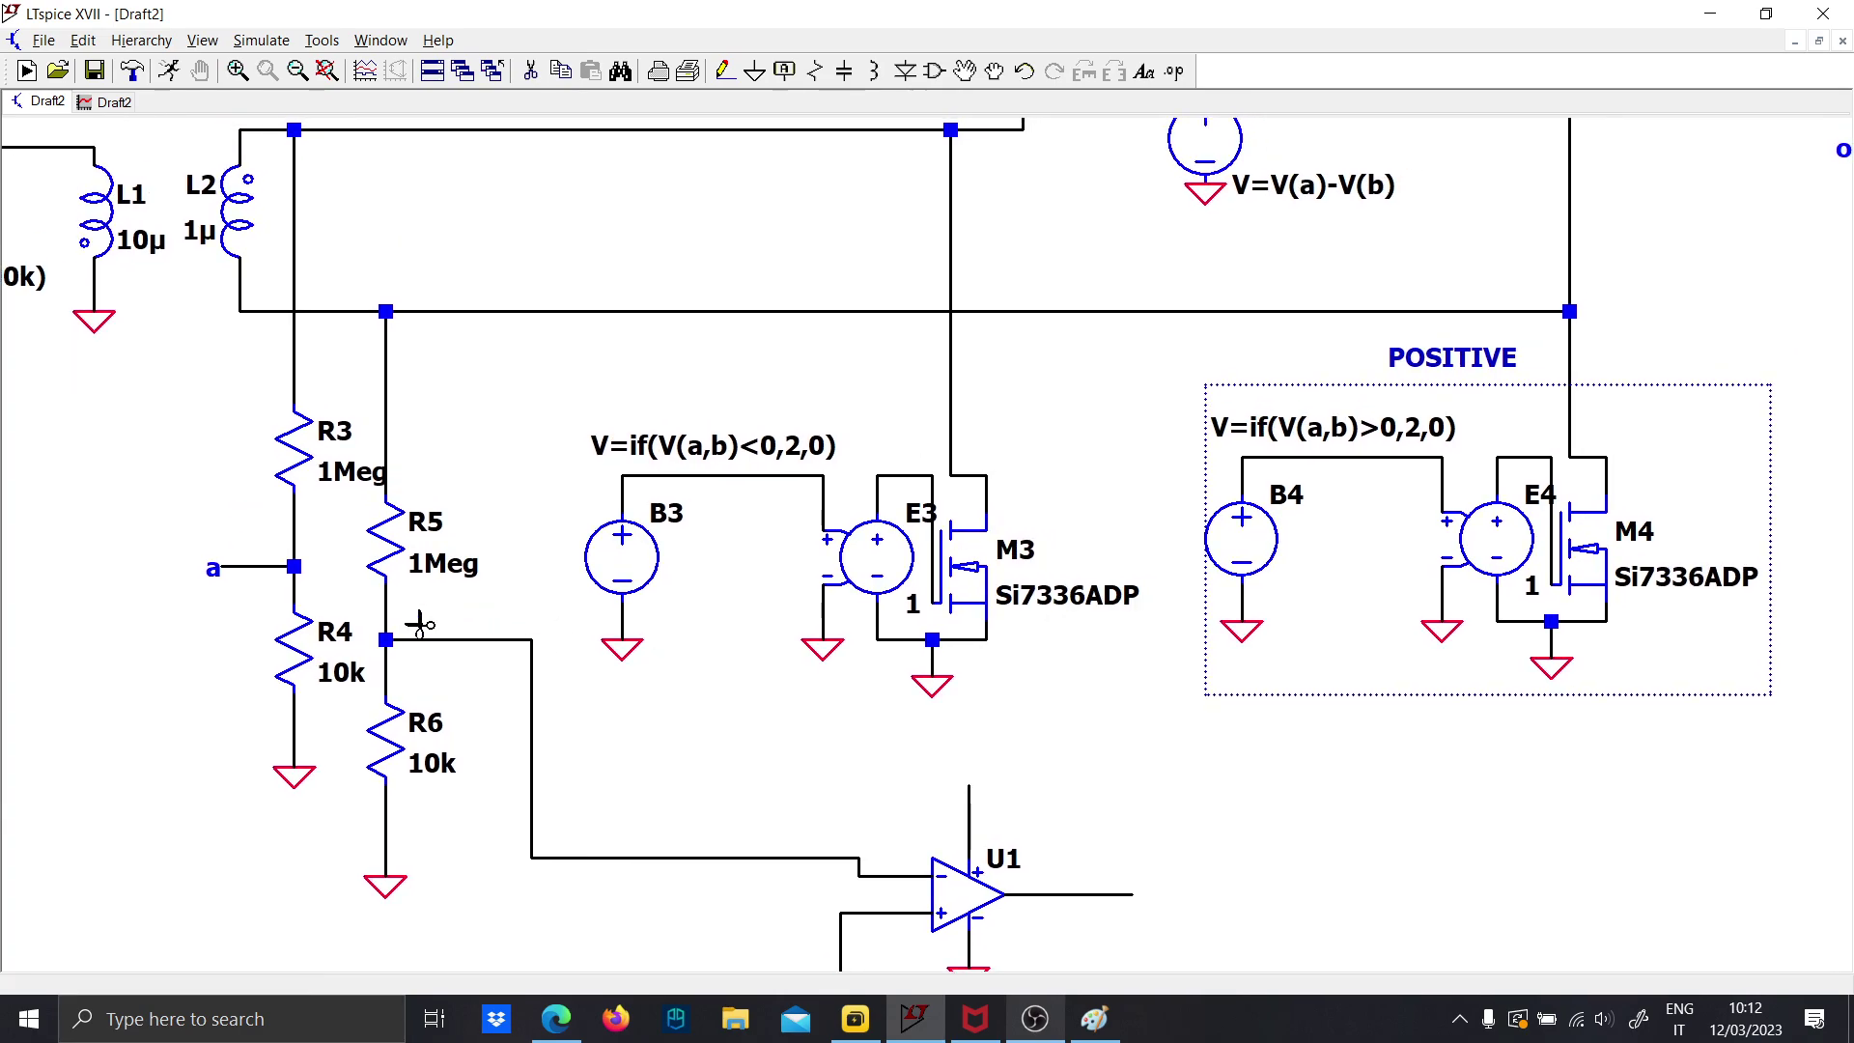
left_click_drag(751, 706, 636, 622)
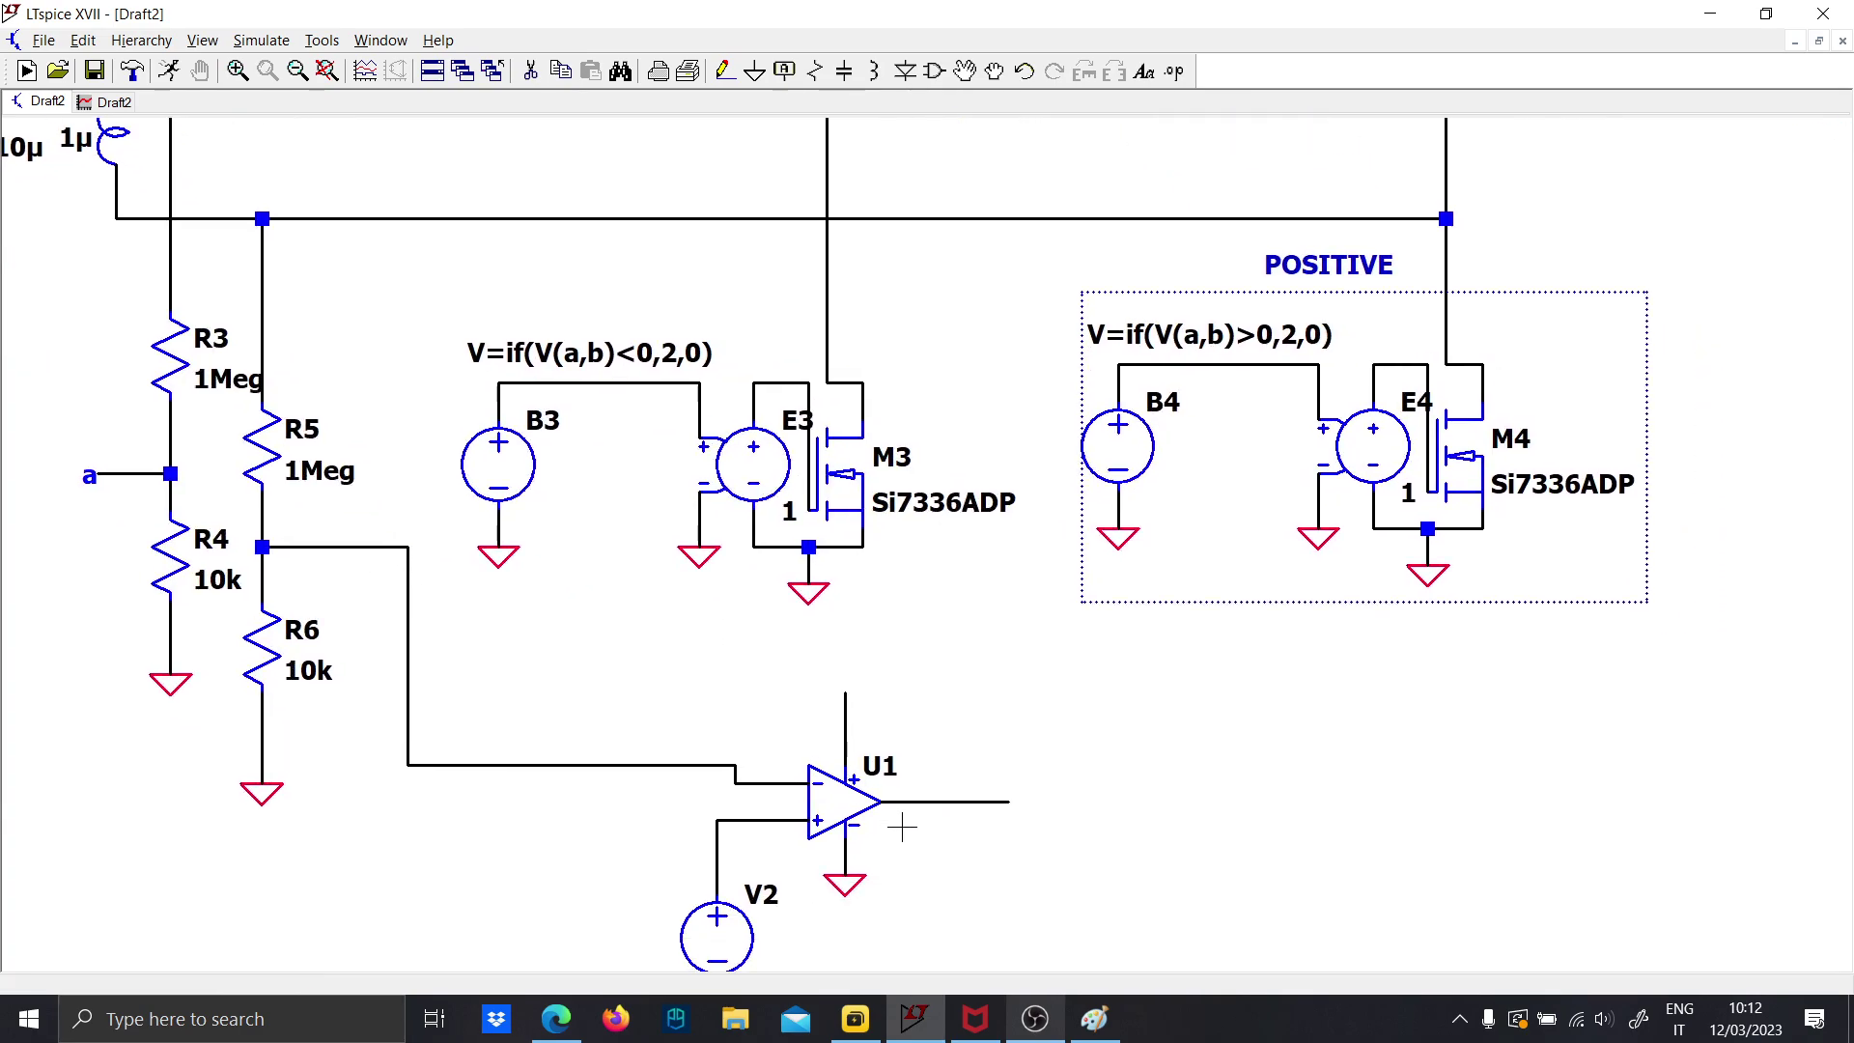
scroll(902, 827, "down", 5)
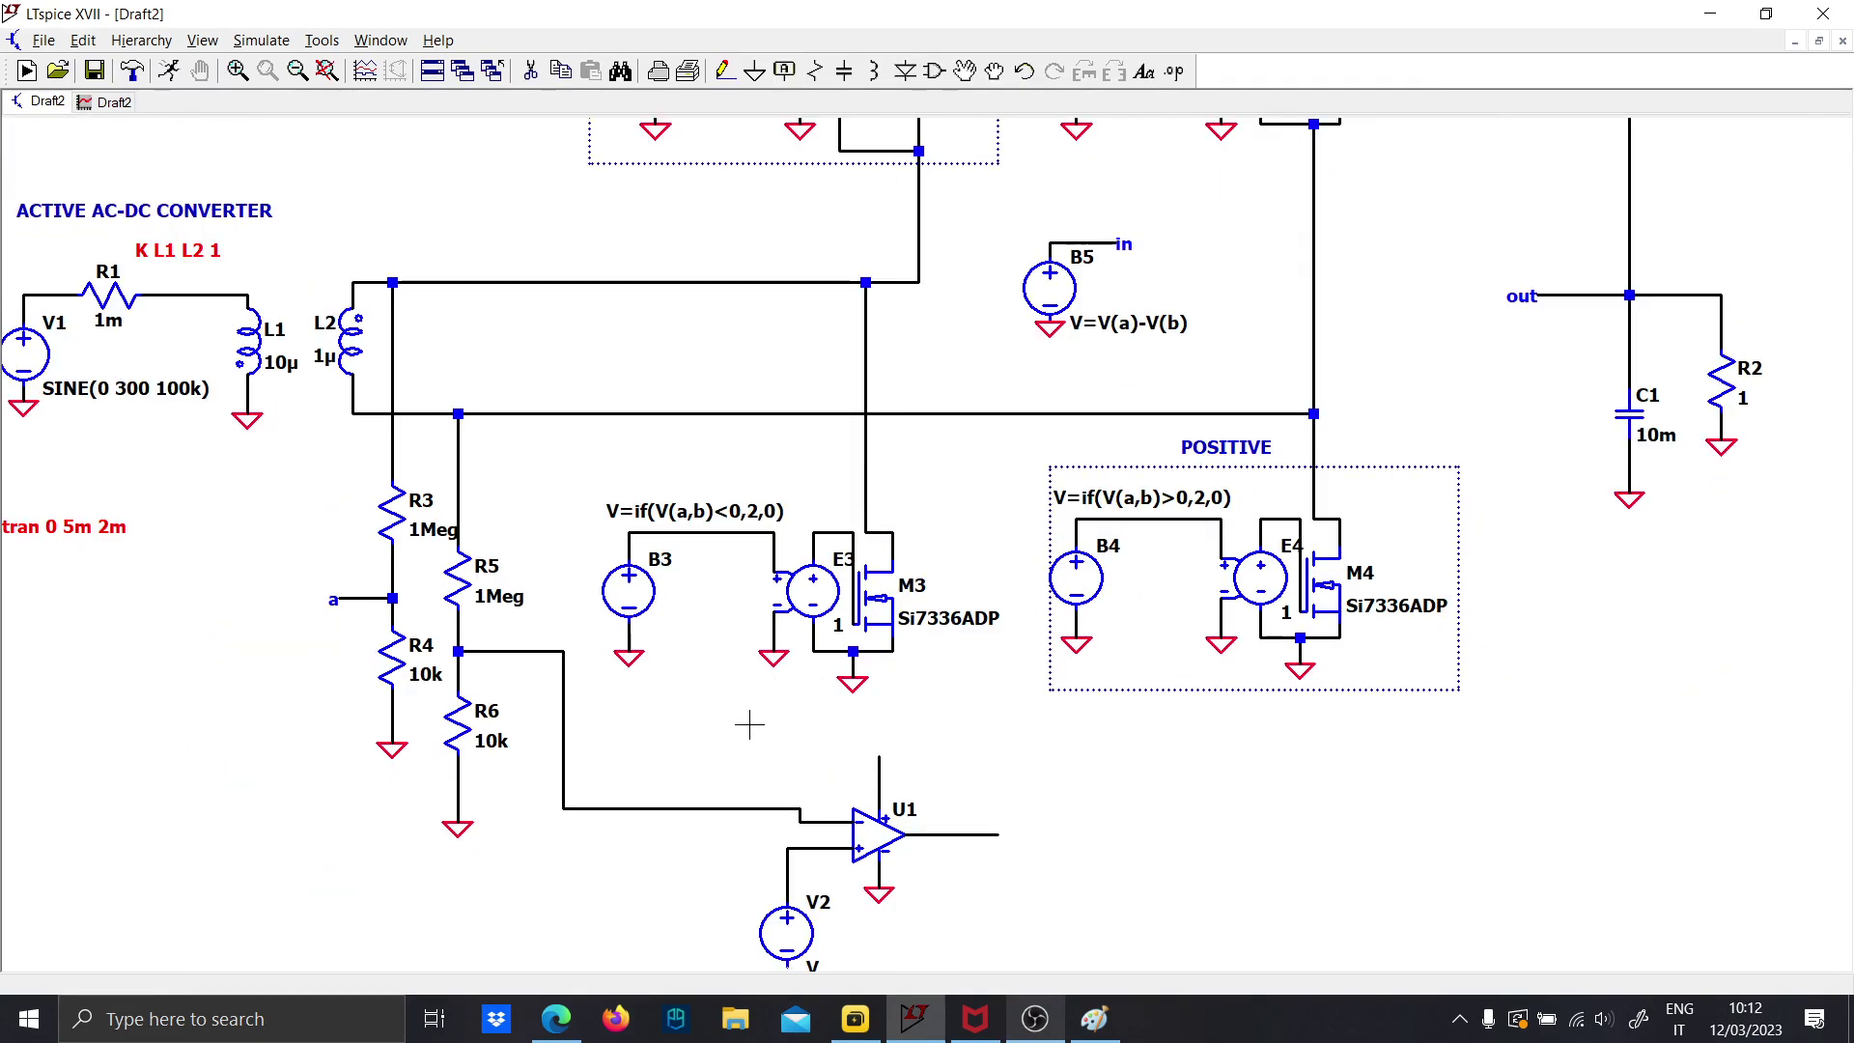
left_click_drag(1018, 856, 850, 642)
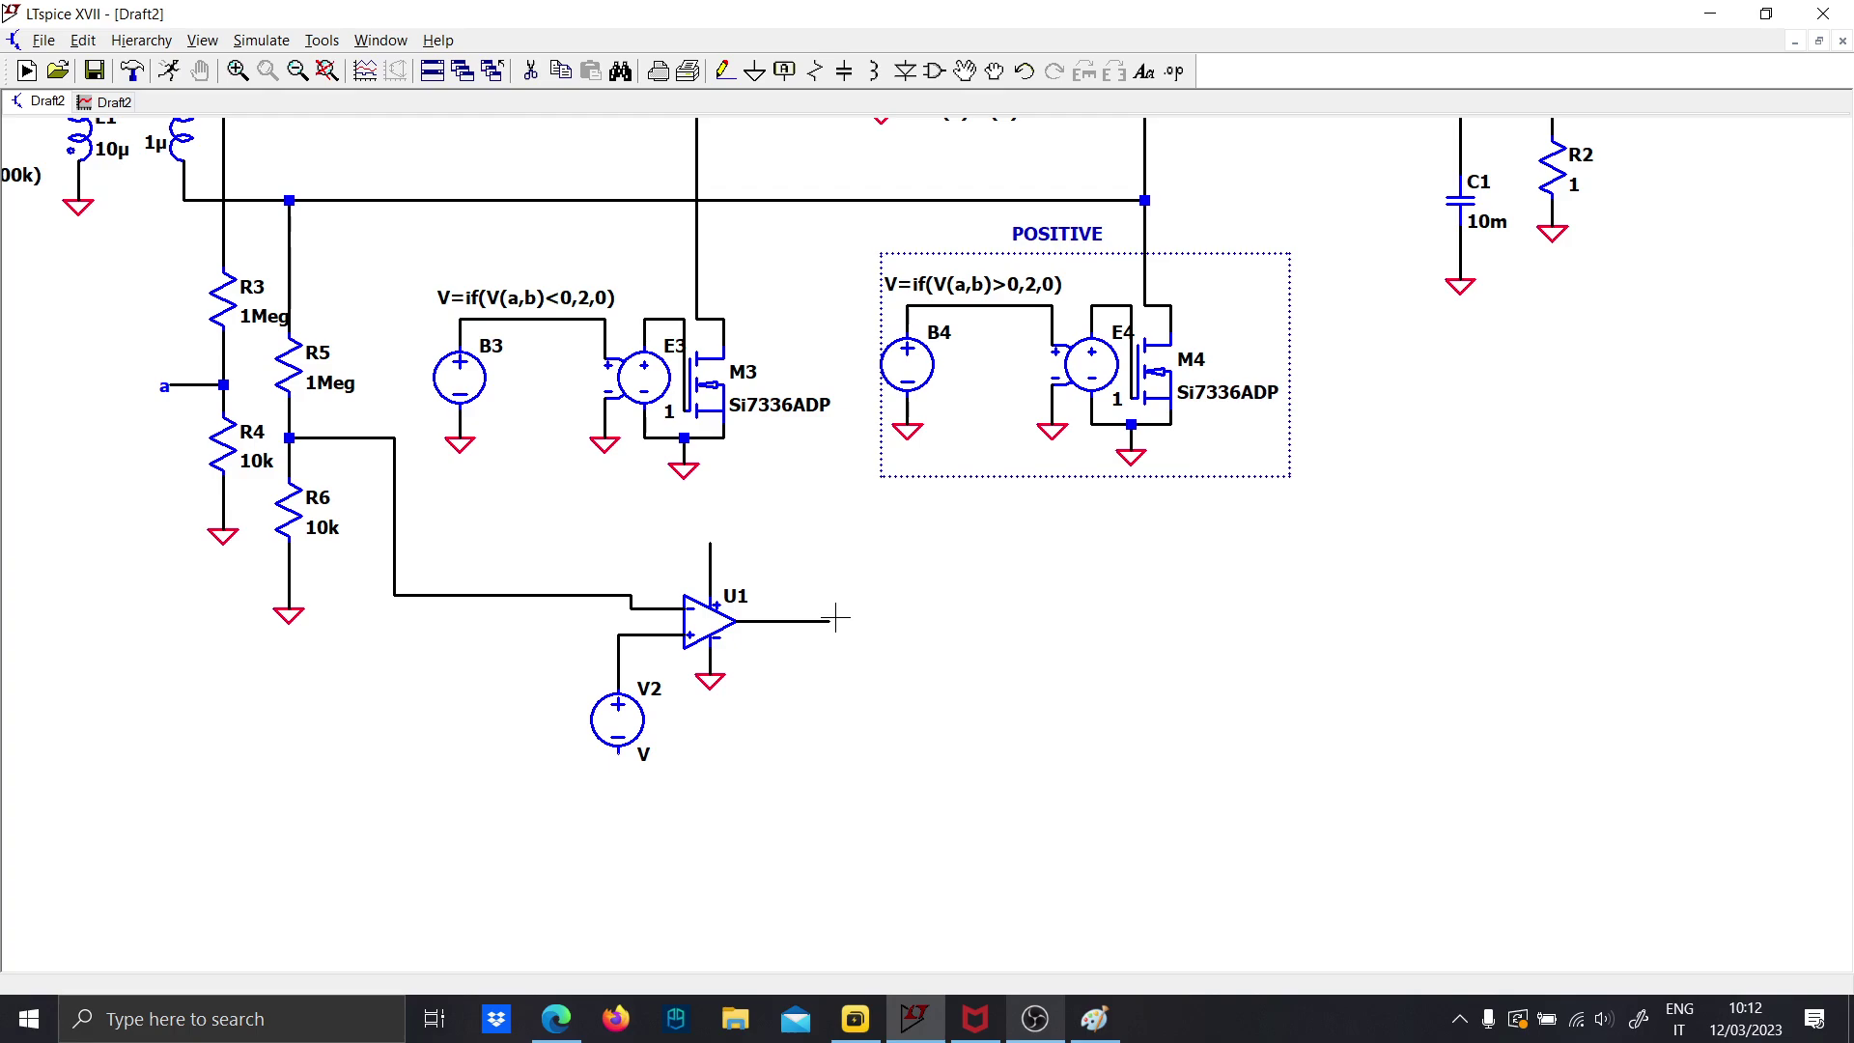
Create an Output port net label named EN_A and place it on U1's output wire
key("F4")
left_click(982, 560)
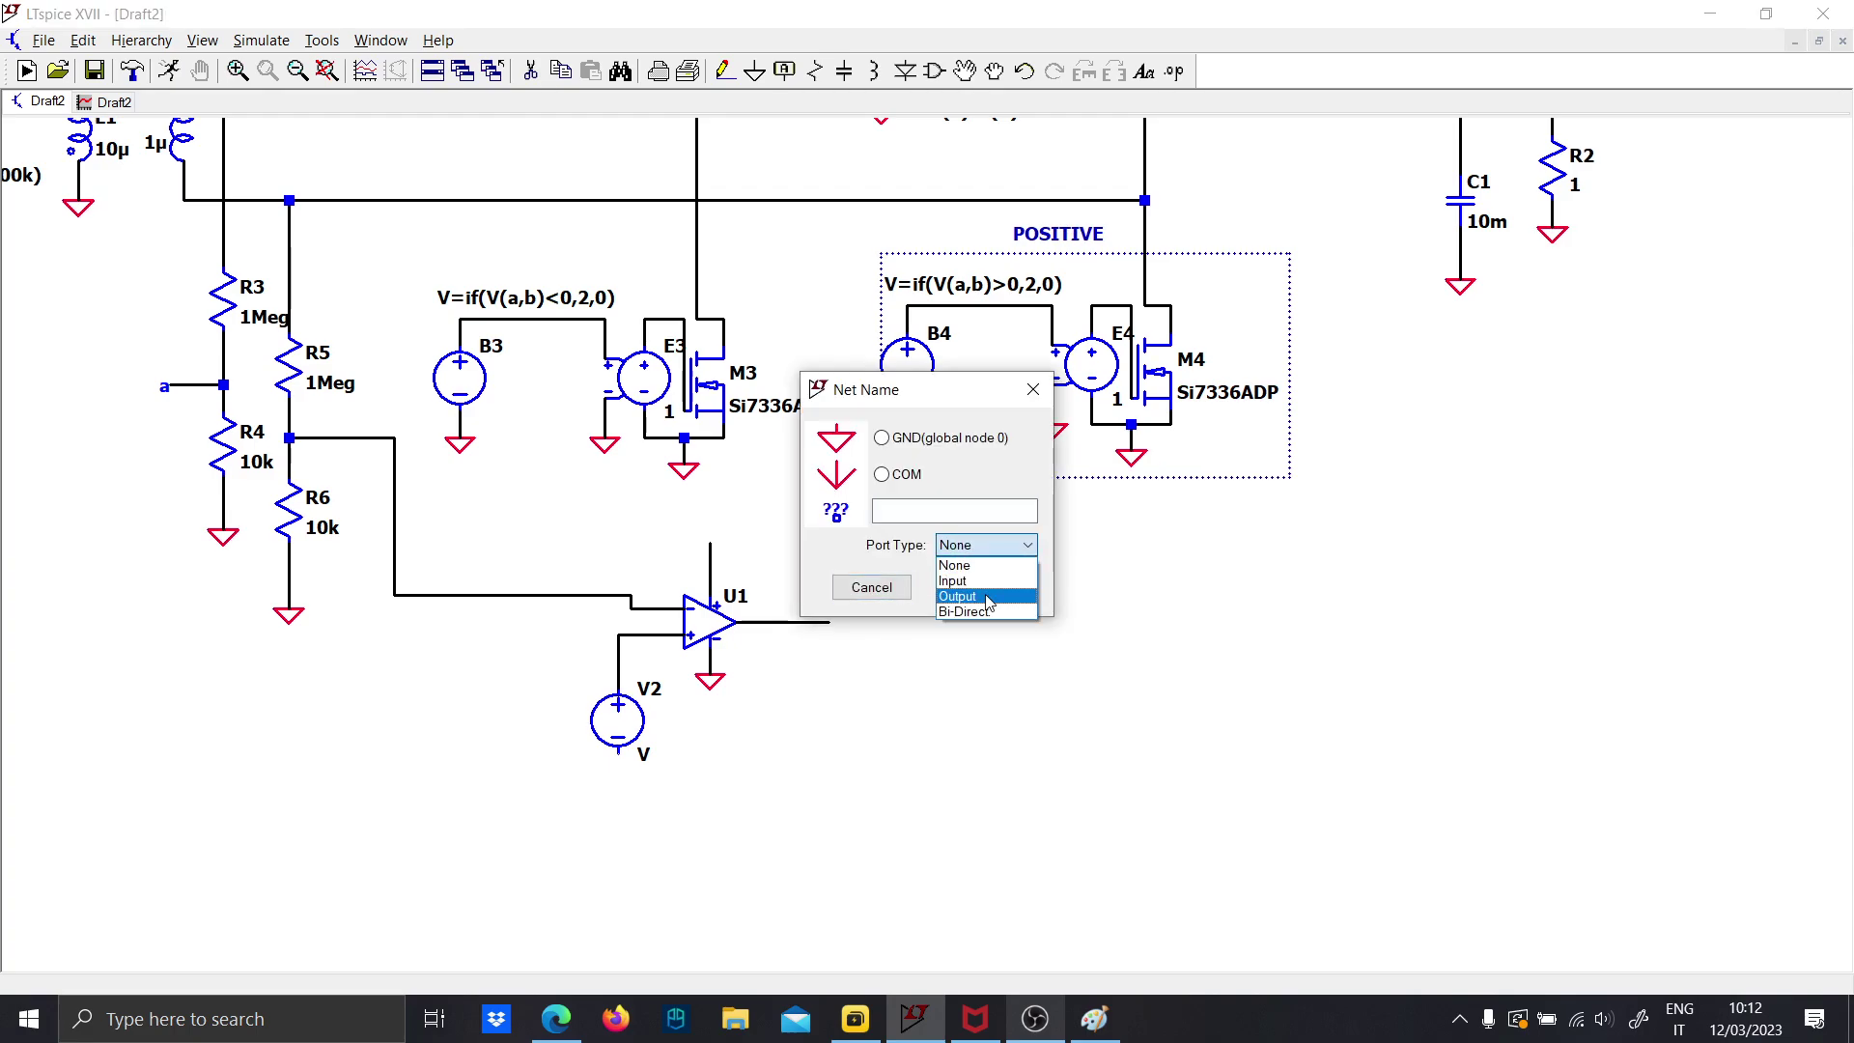
left_click(988, 599)
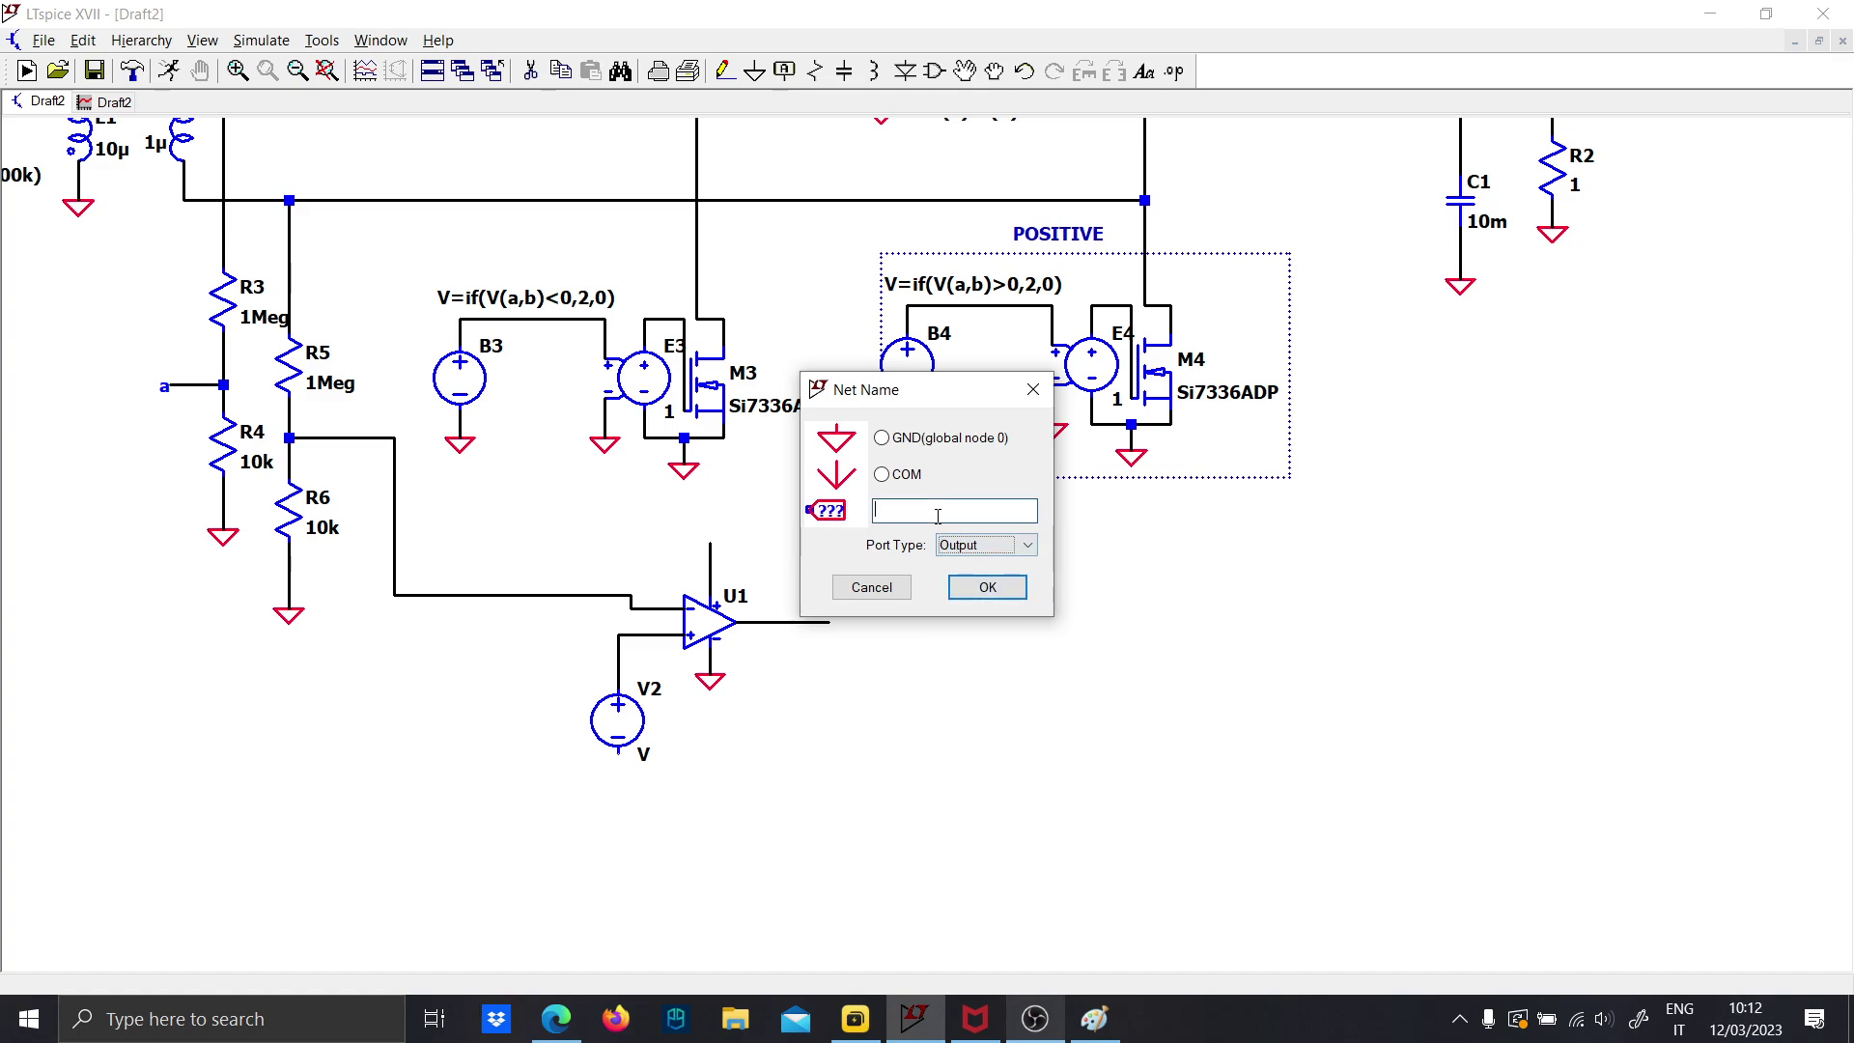
key("Caps_Lock")
type("P")
key("Caps_Lock")
type("ositie")
key("Caps_Lock")
type("E")
key("Caps_Lock")
type("na")
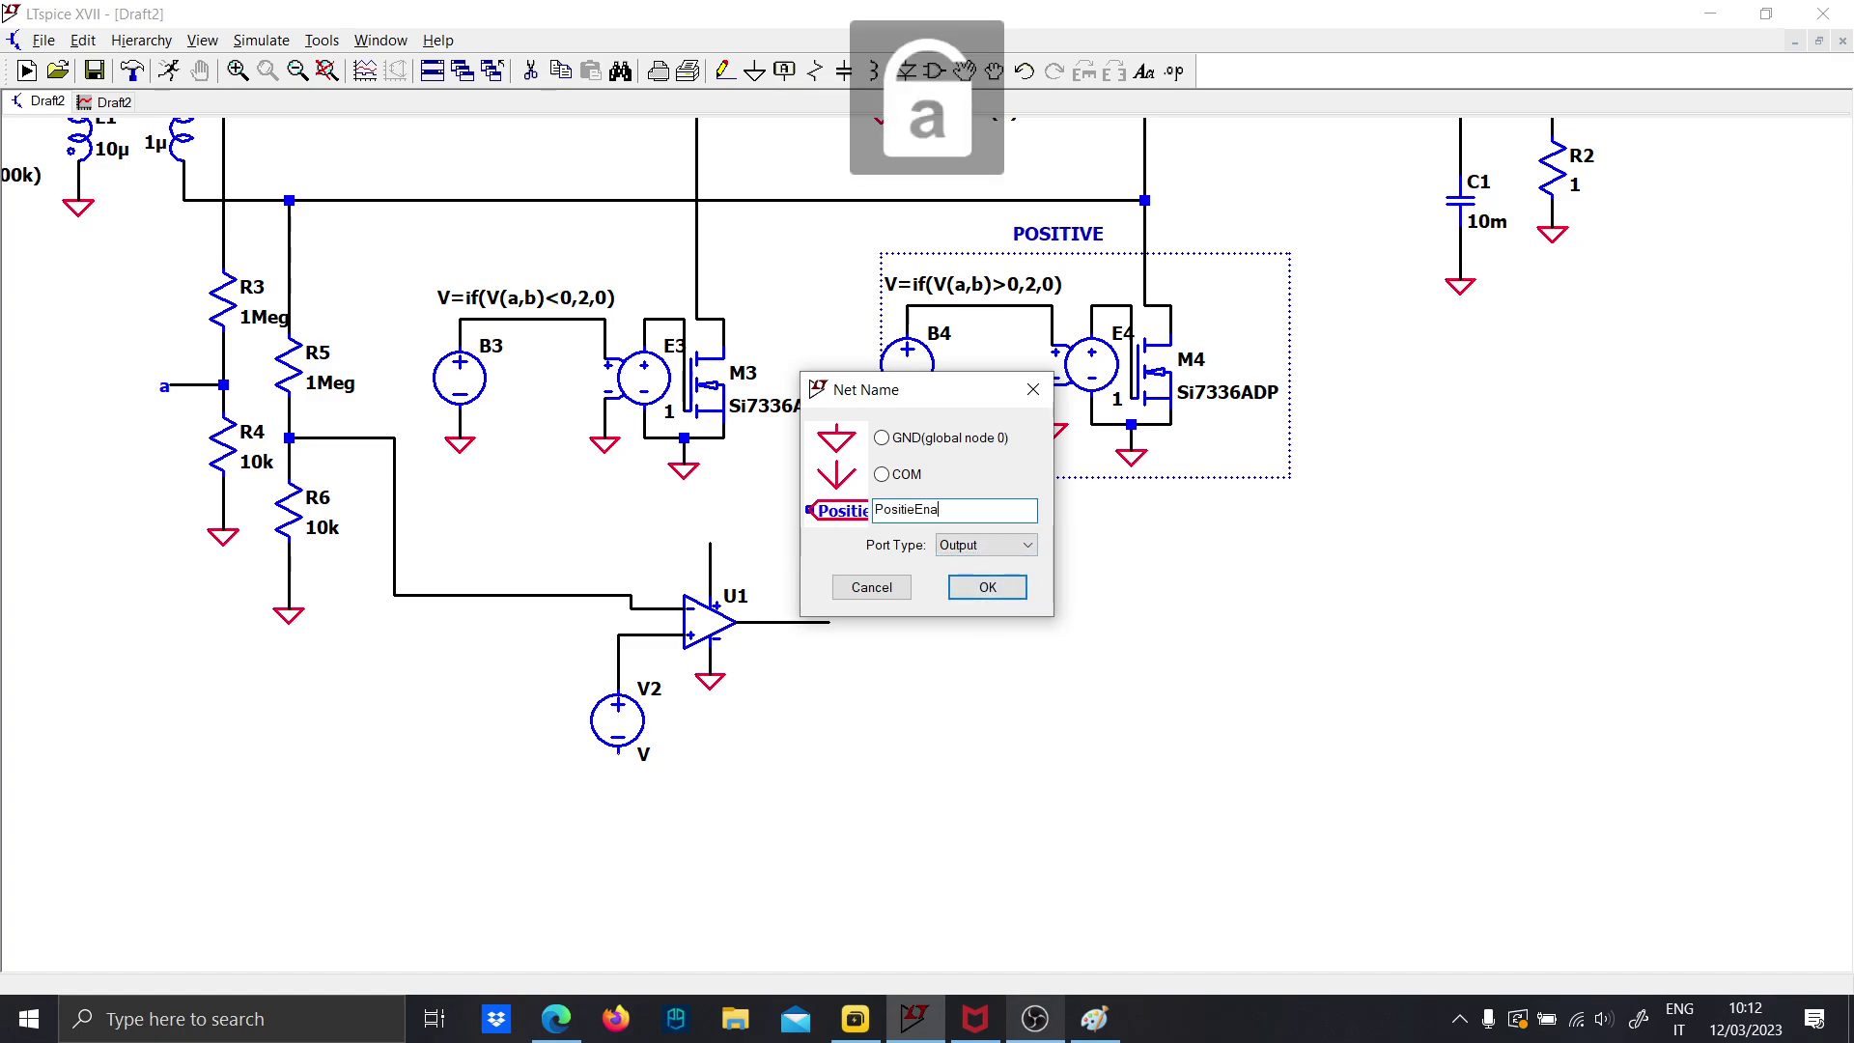
key("BackSpace")
key("BackSpace")
key("BackSpace")
key("BackSpace")
key("BackSpace")
key("BackSpace")
key("BackSpace")
key("BackSpace")
key("Caps_Lock")
type("EN_A")
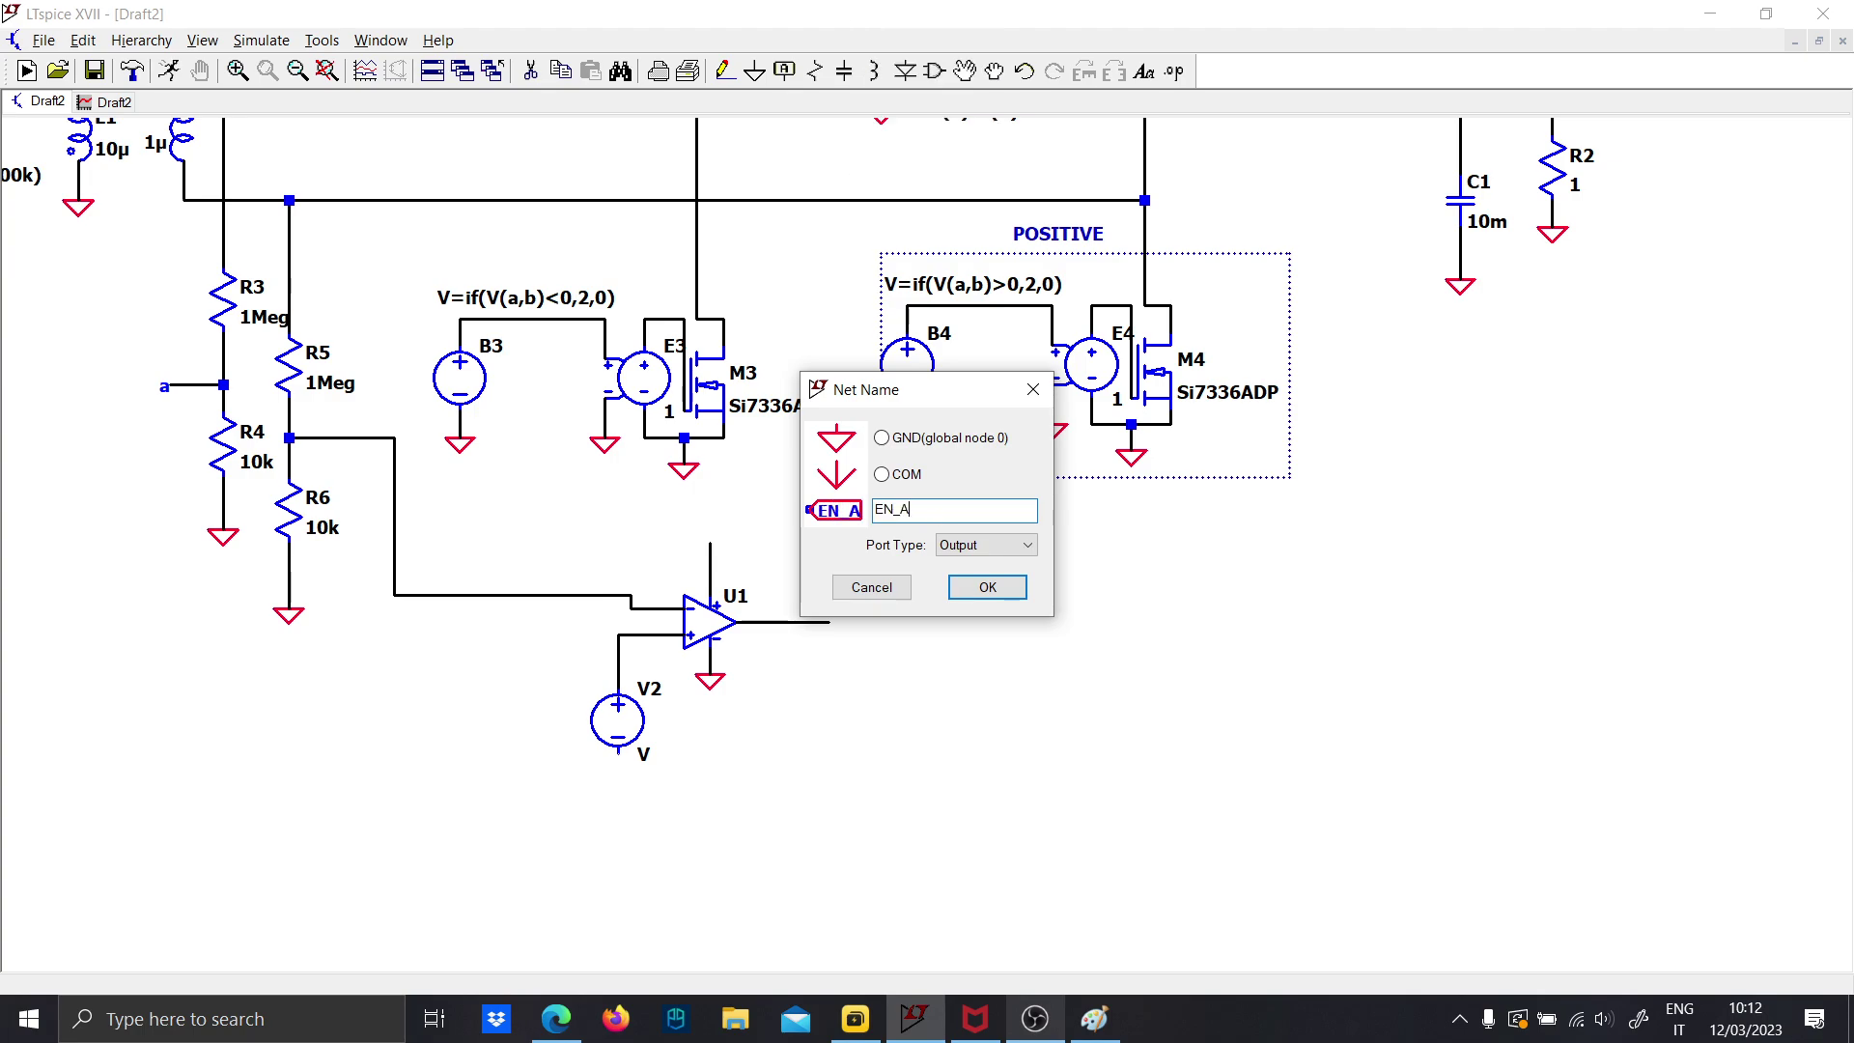
key("Return")
key("Caps_Lock")
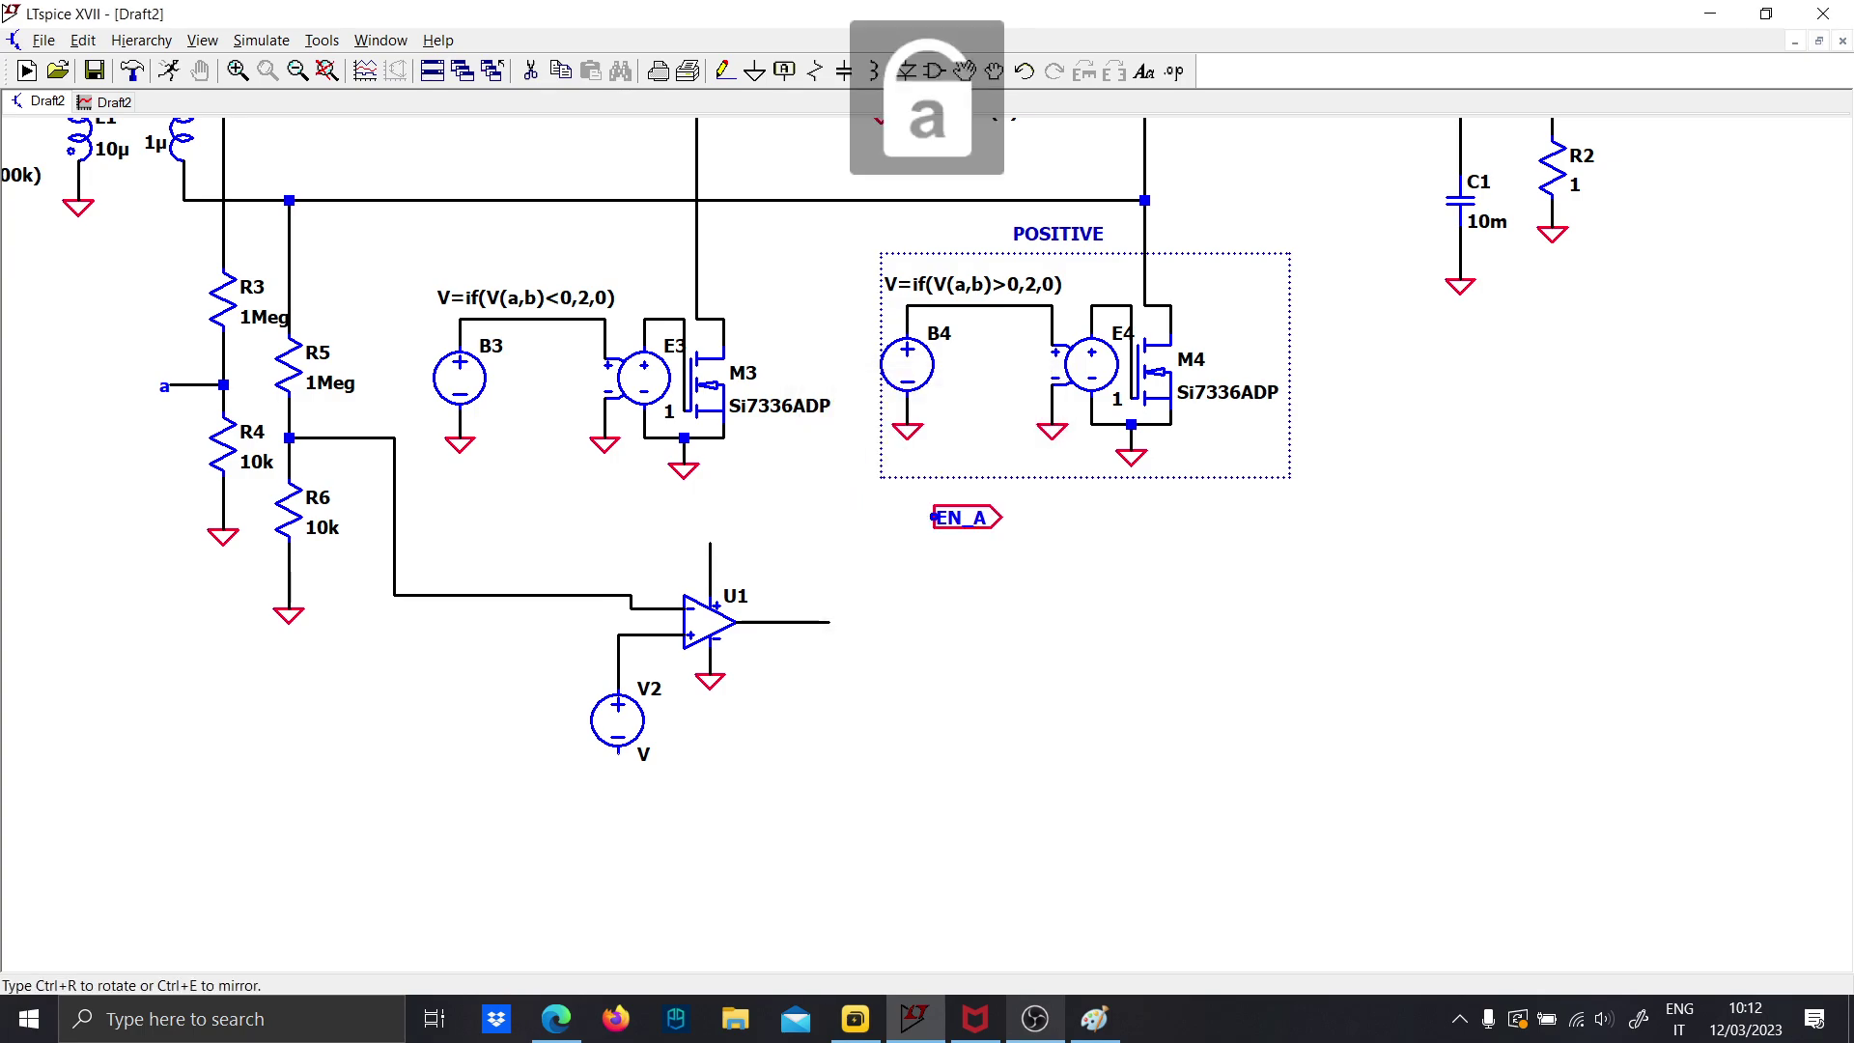
left_click(823, 626)
Discard the extra label copy and place a new voltage source V3 beside U1
key("Escape")
scroll(740, 643, "up", 2)
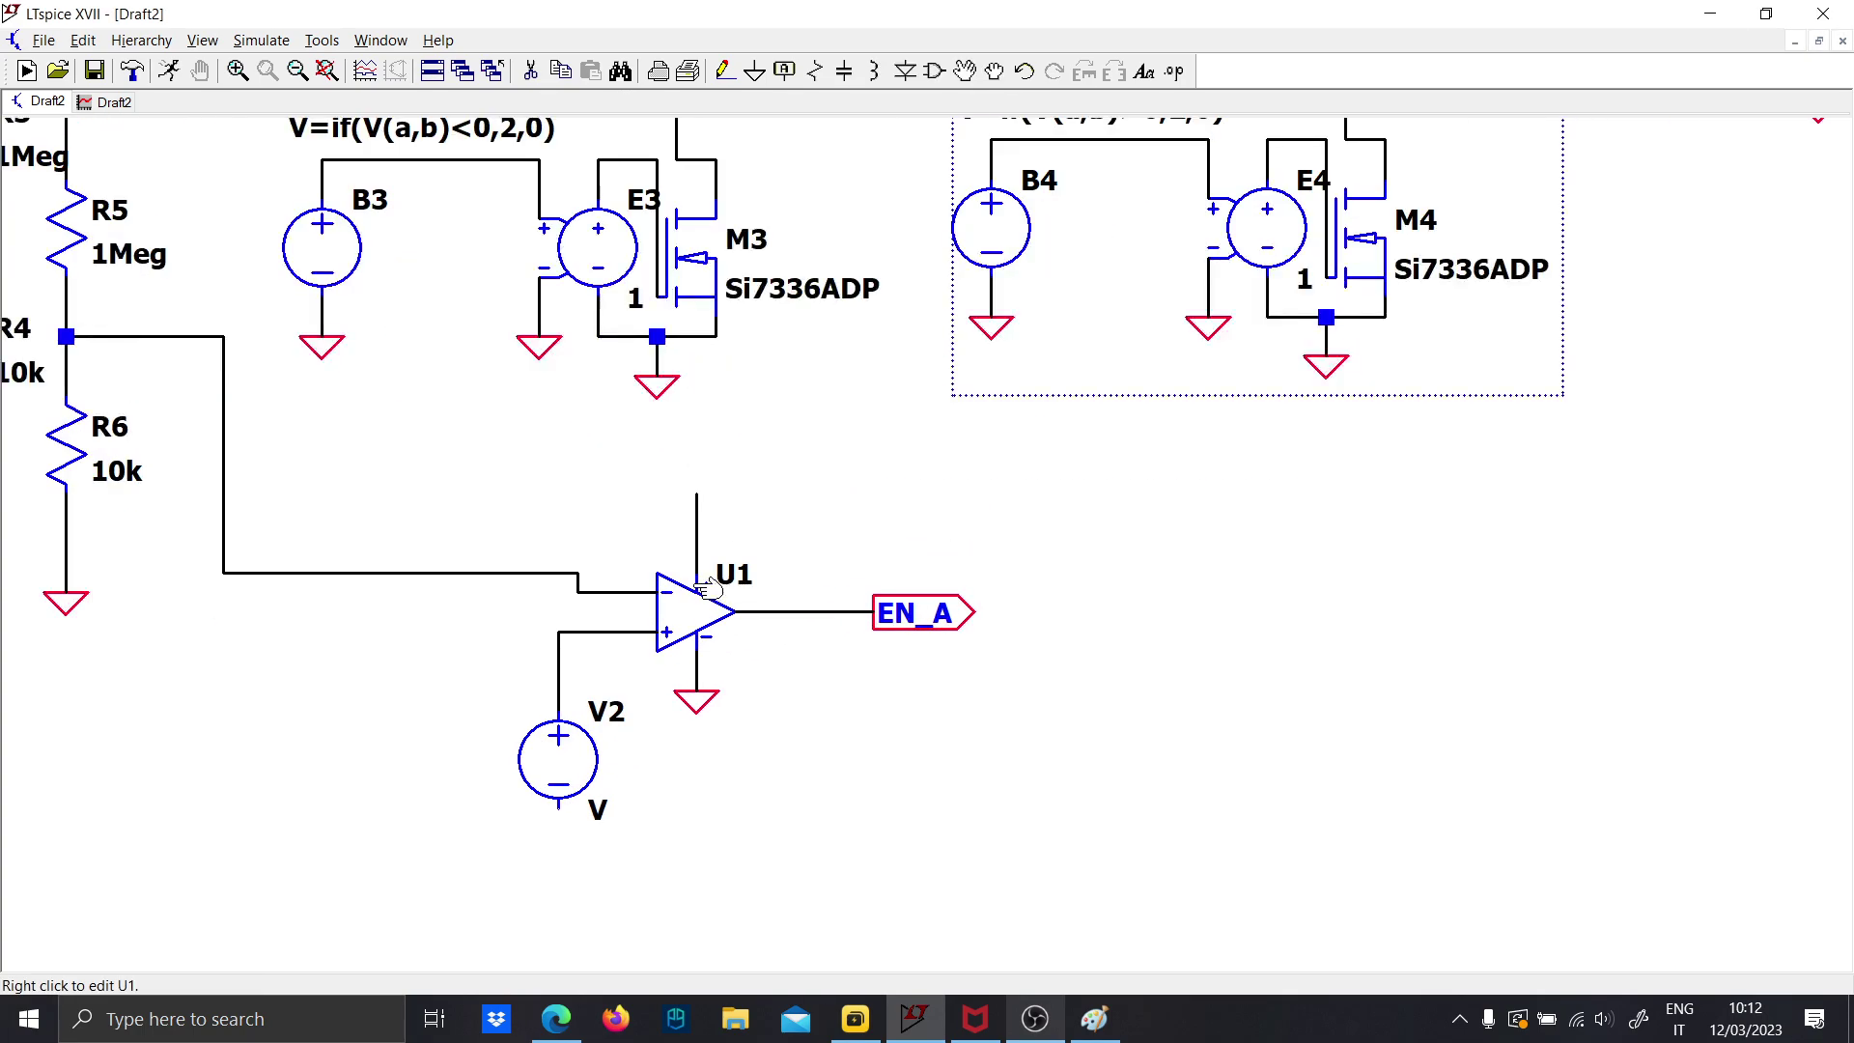
key("F2")
type("voltage")
key("Return")
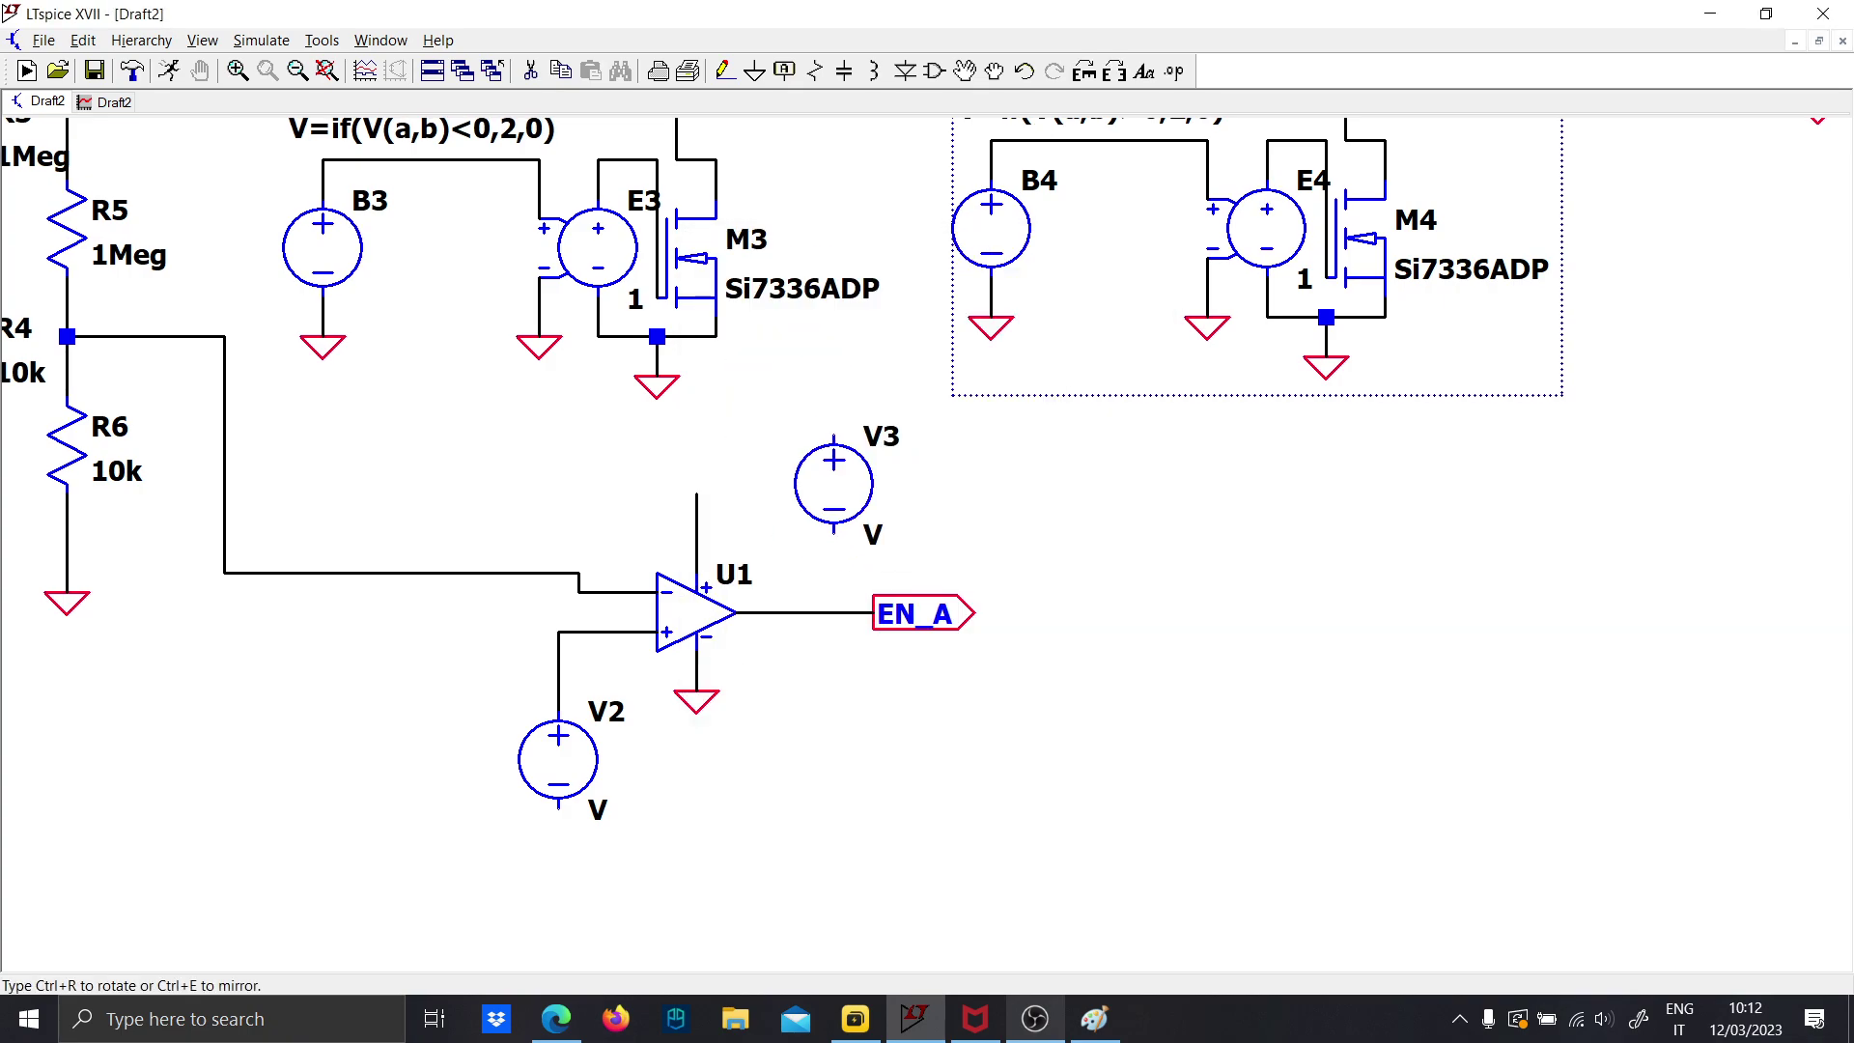
left_click(814, 484)
key("Escape")
Ground V3's bottom terminal and wire its top terminal to U1's supply pin
key("F3")
left_click(814, 534)
key("g")
left_click(814, 553)
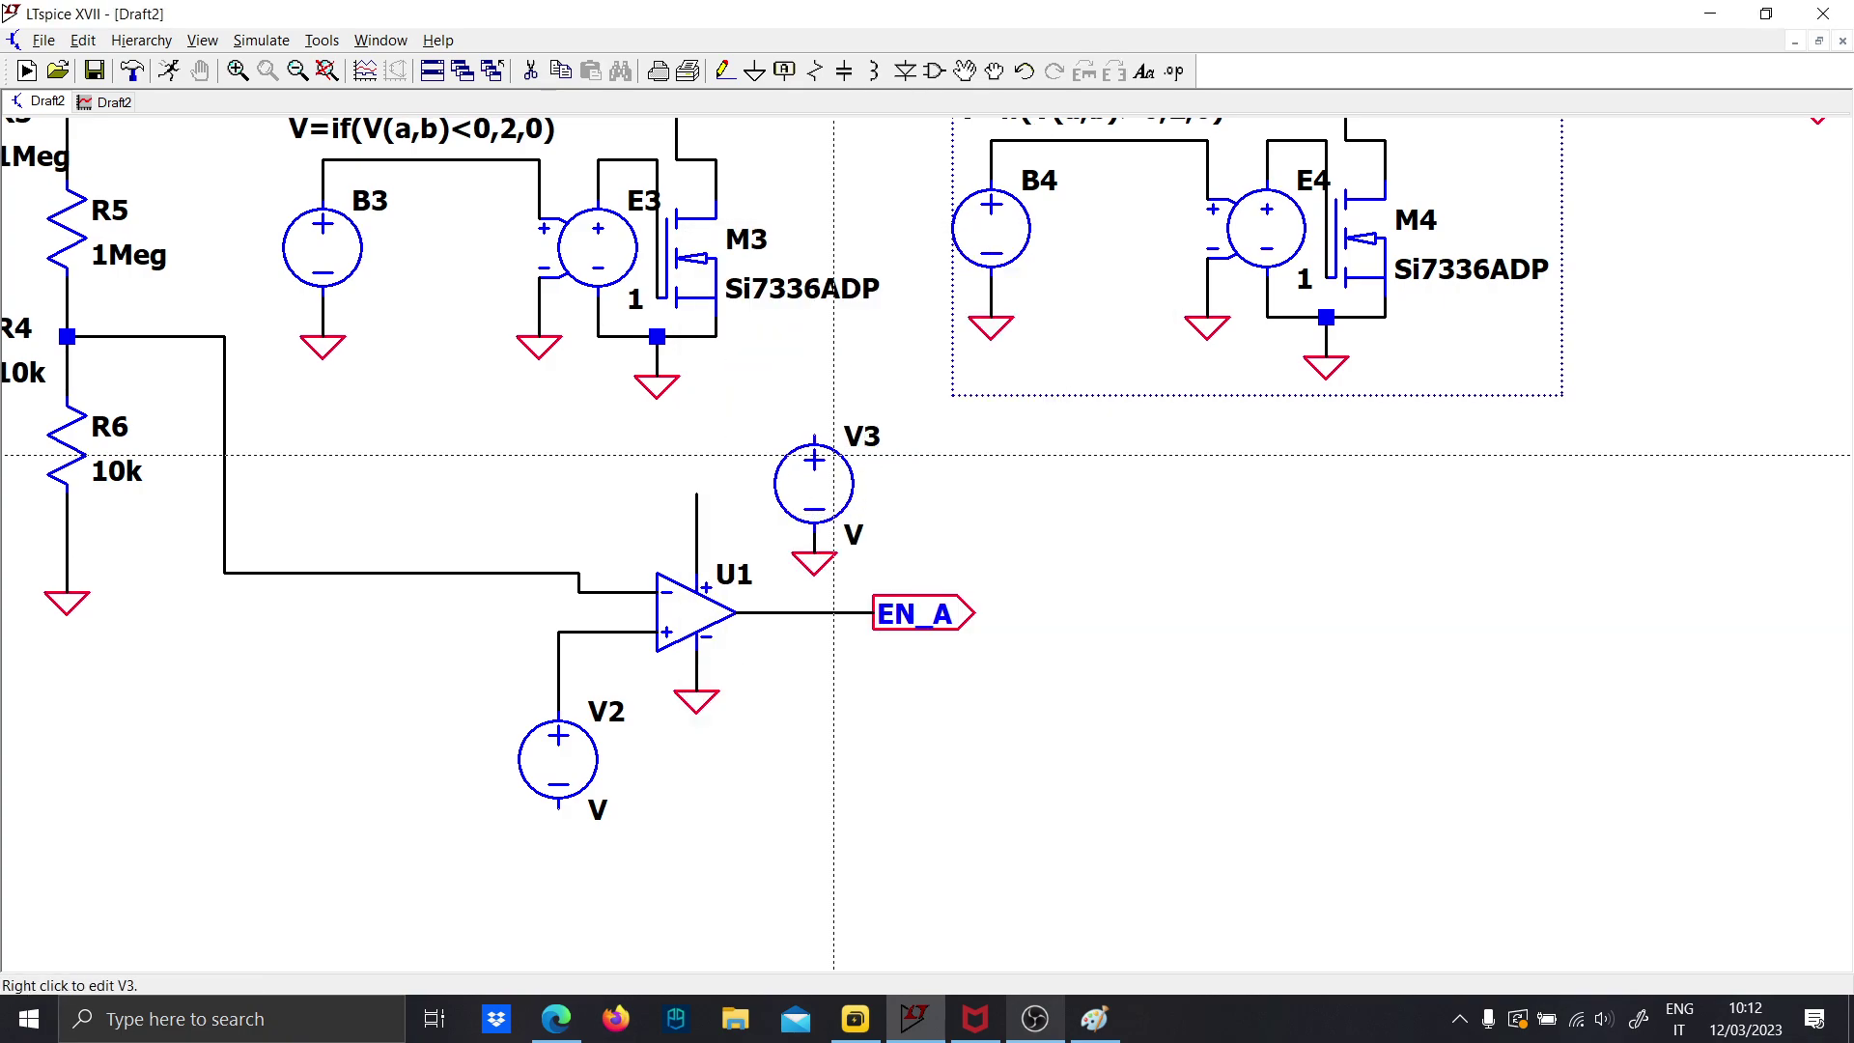
key("F3")
left_click(814, 417)
left_click(697, 416)
left_click(696, 494)
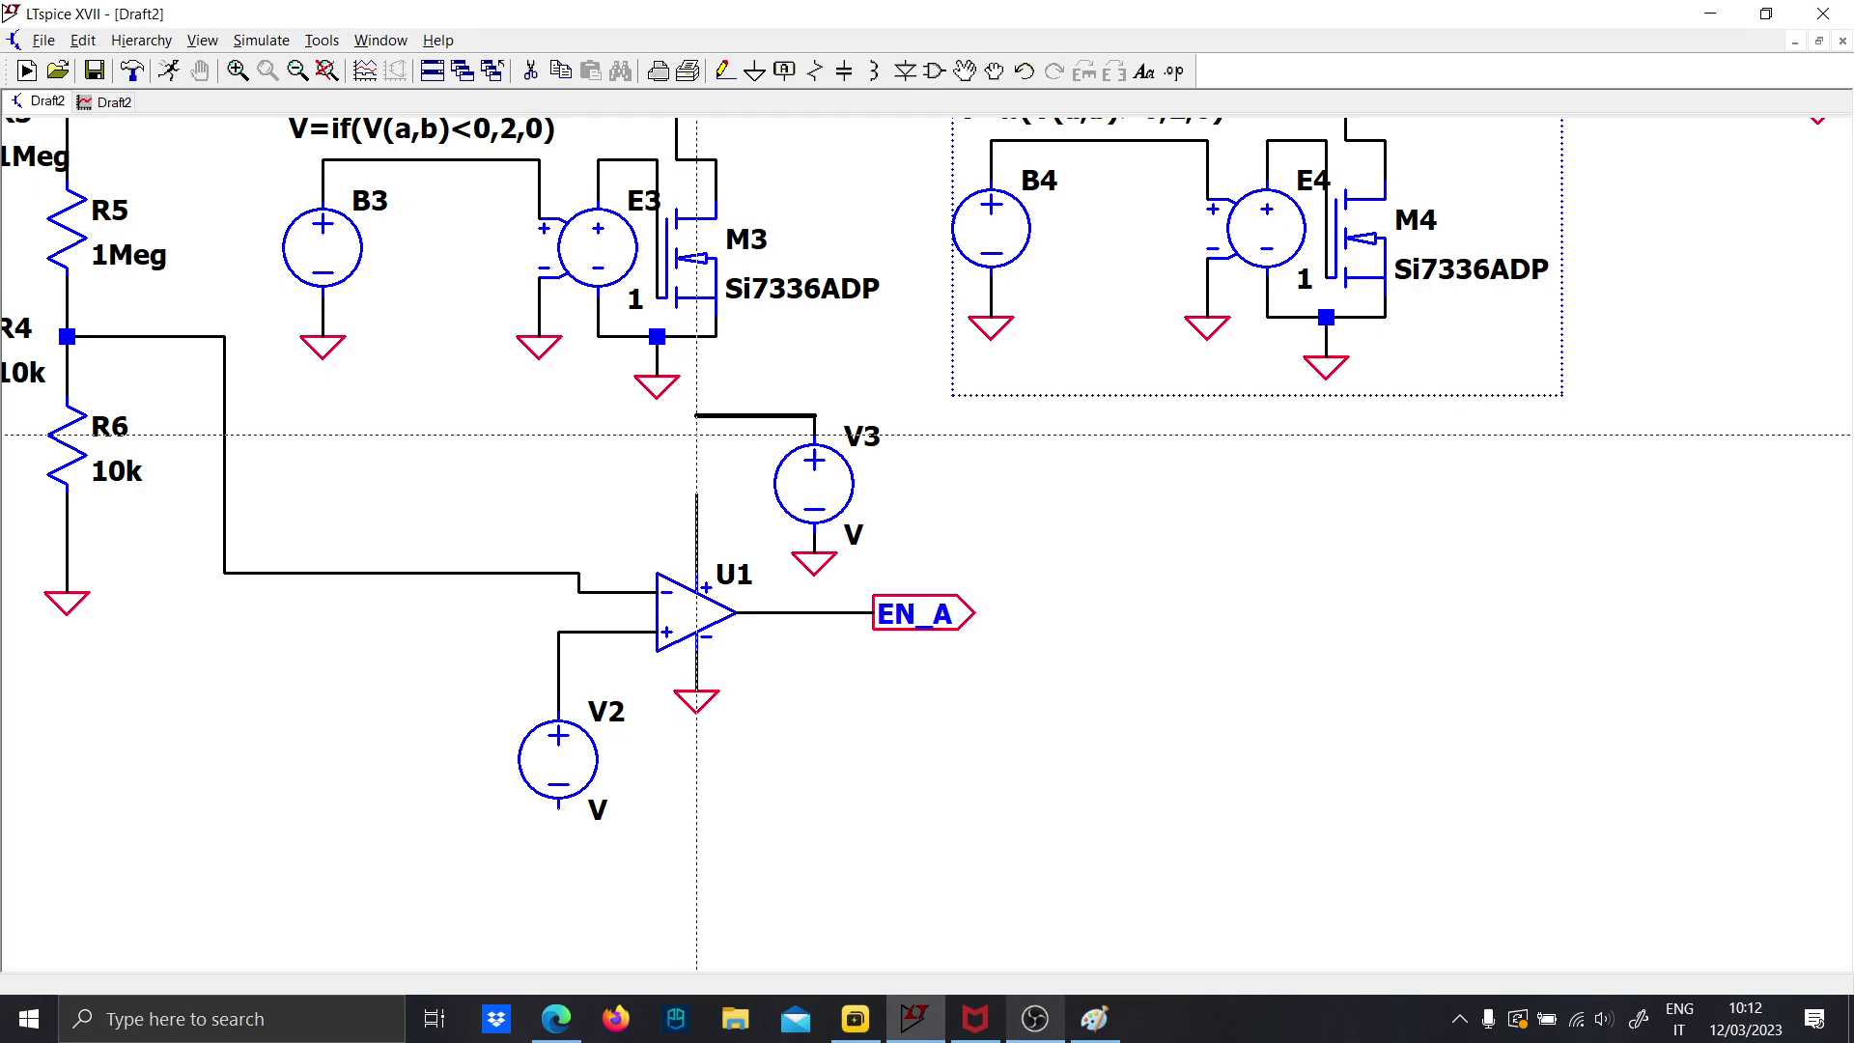
key("Escape")
Set V3's voltage value to 5, leaving V2's value unchanged
right_click(851, 534)
type("5")
key("Return")
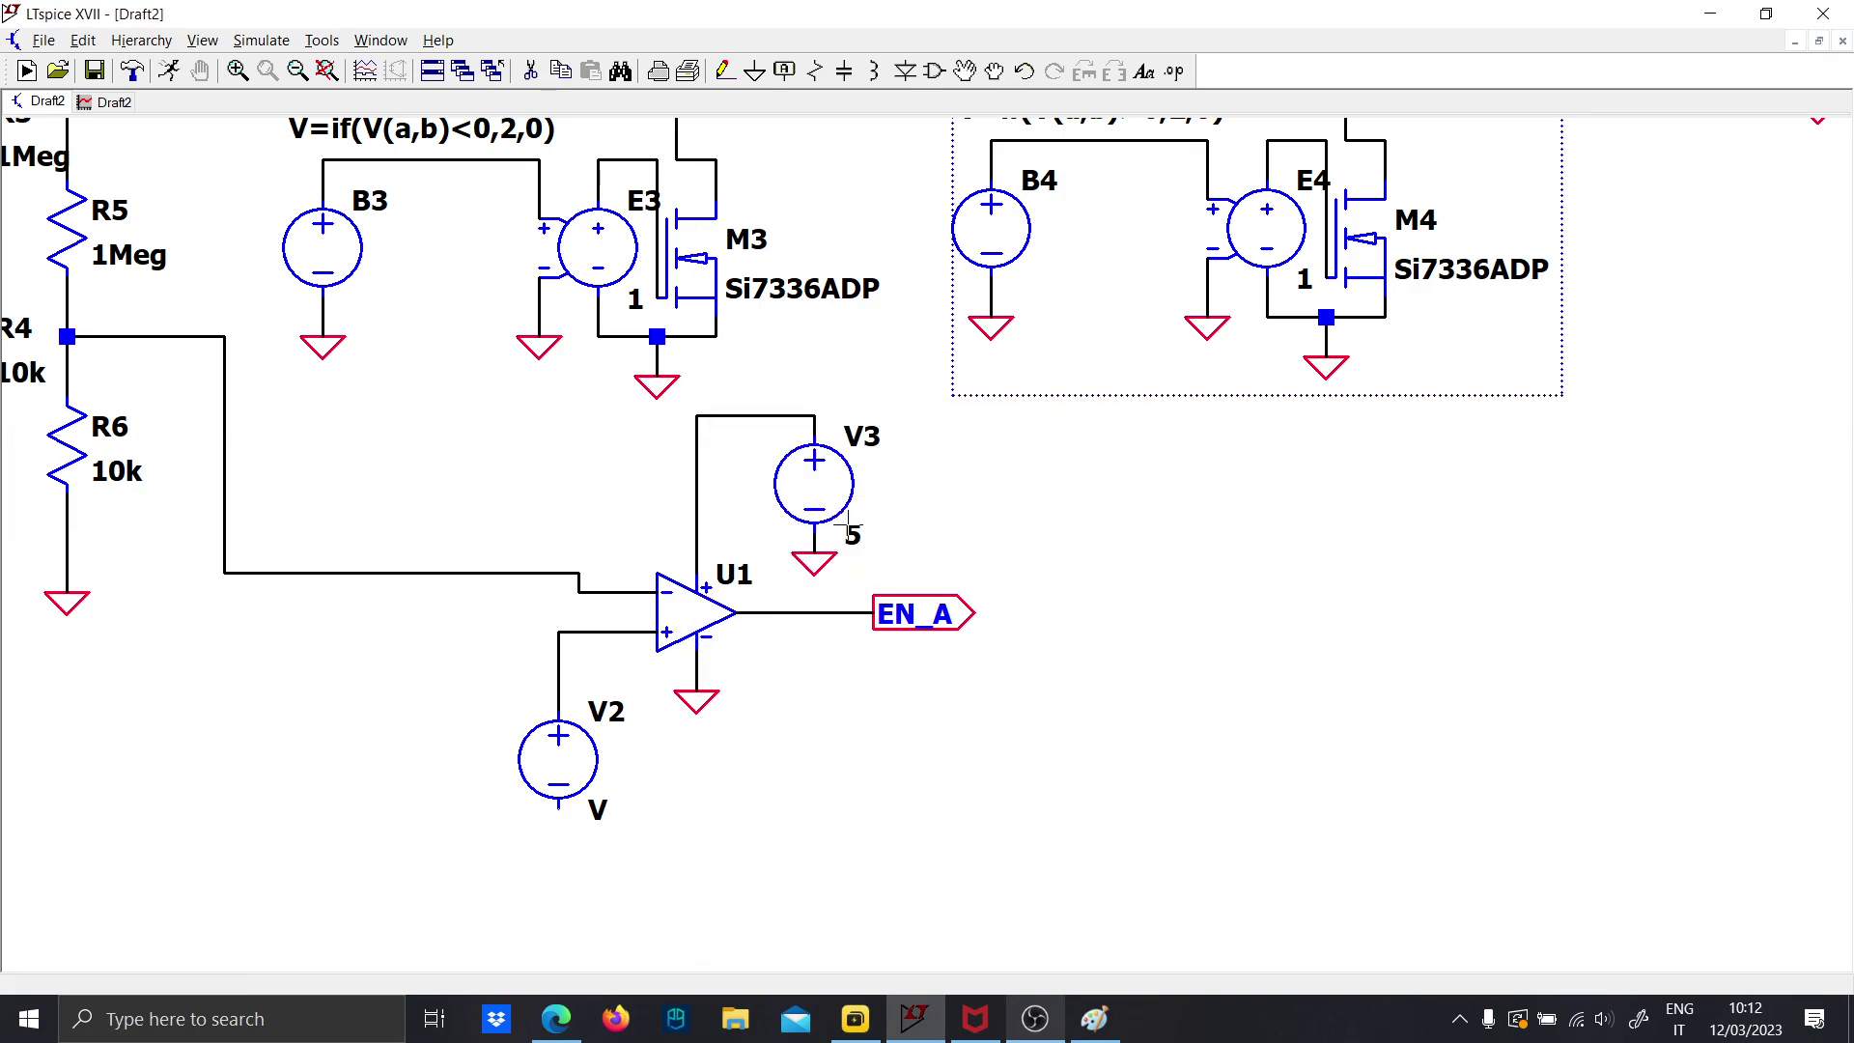
right_click(597, 809)
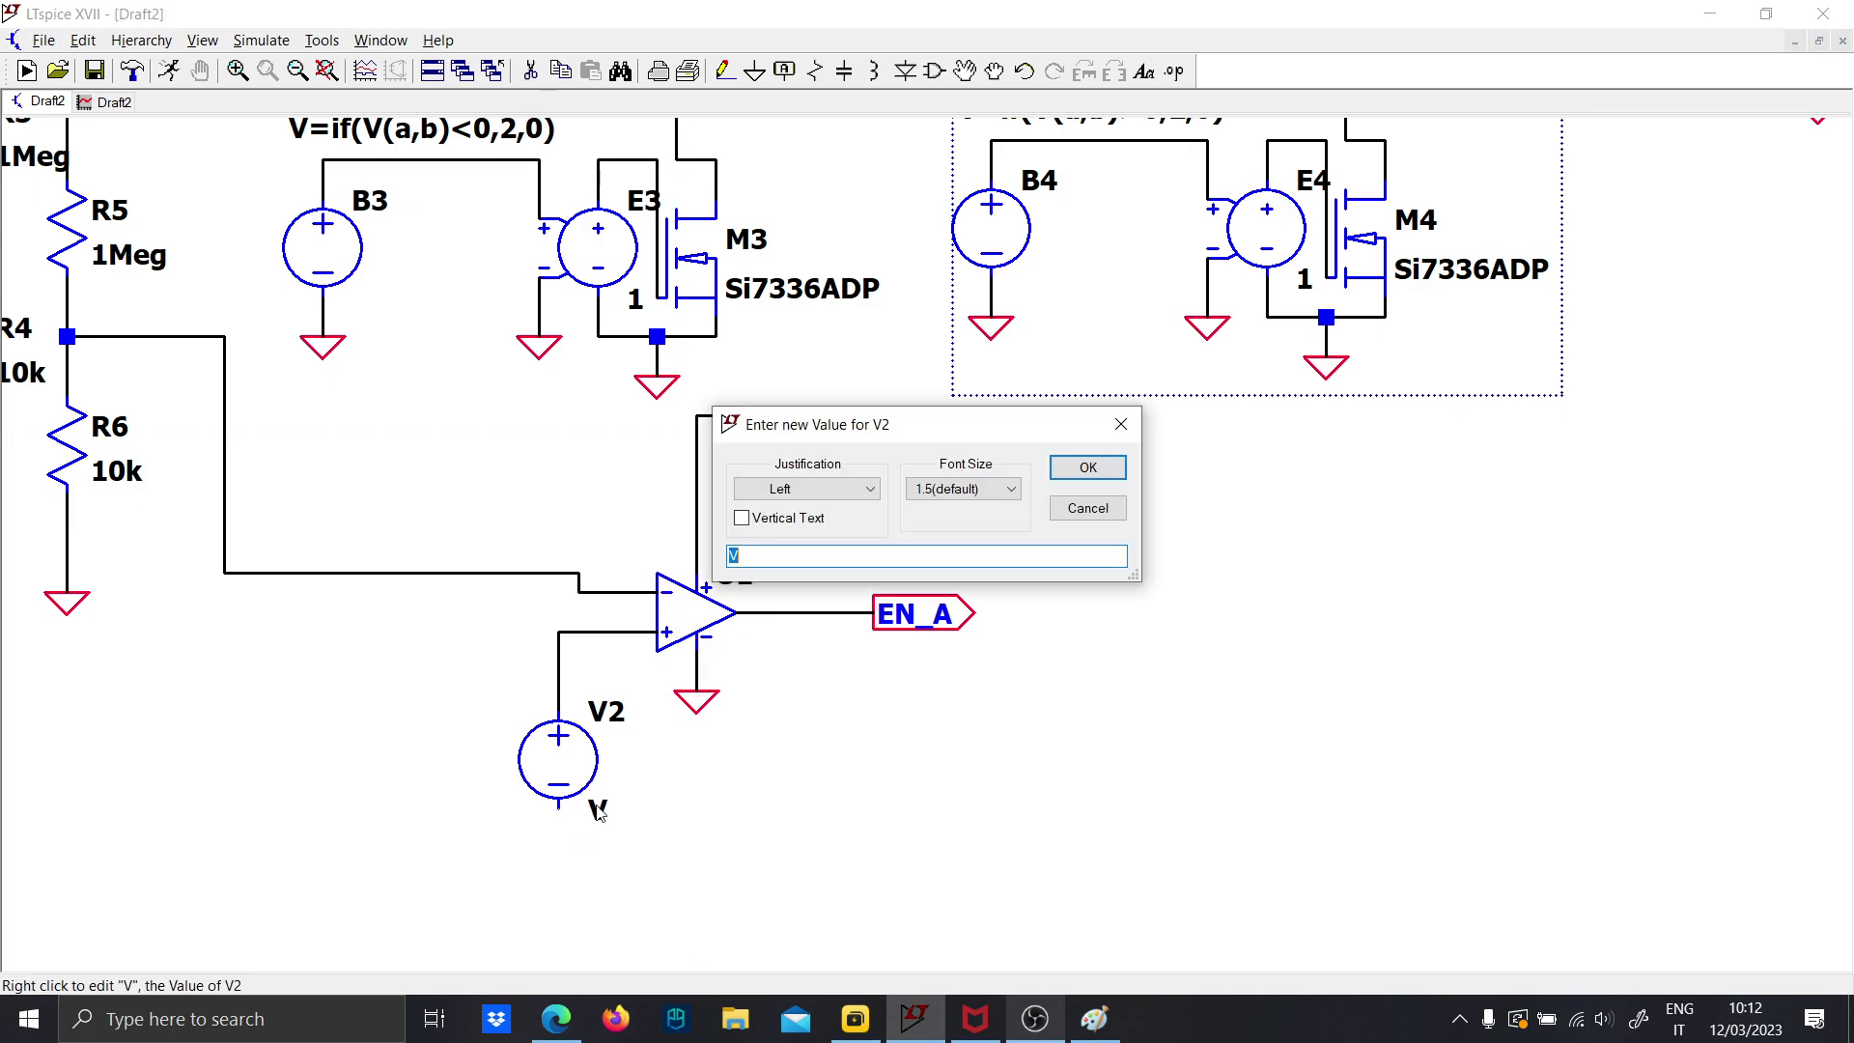
key("Escape")
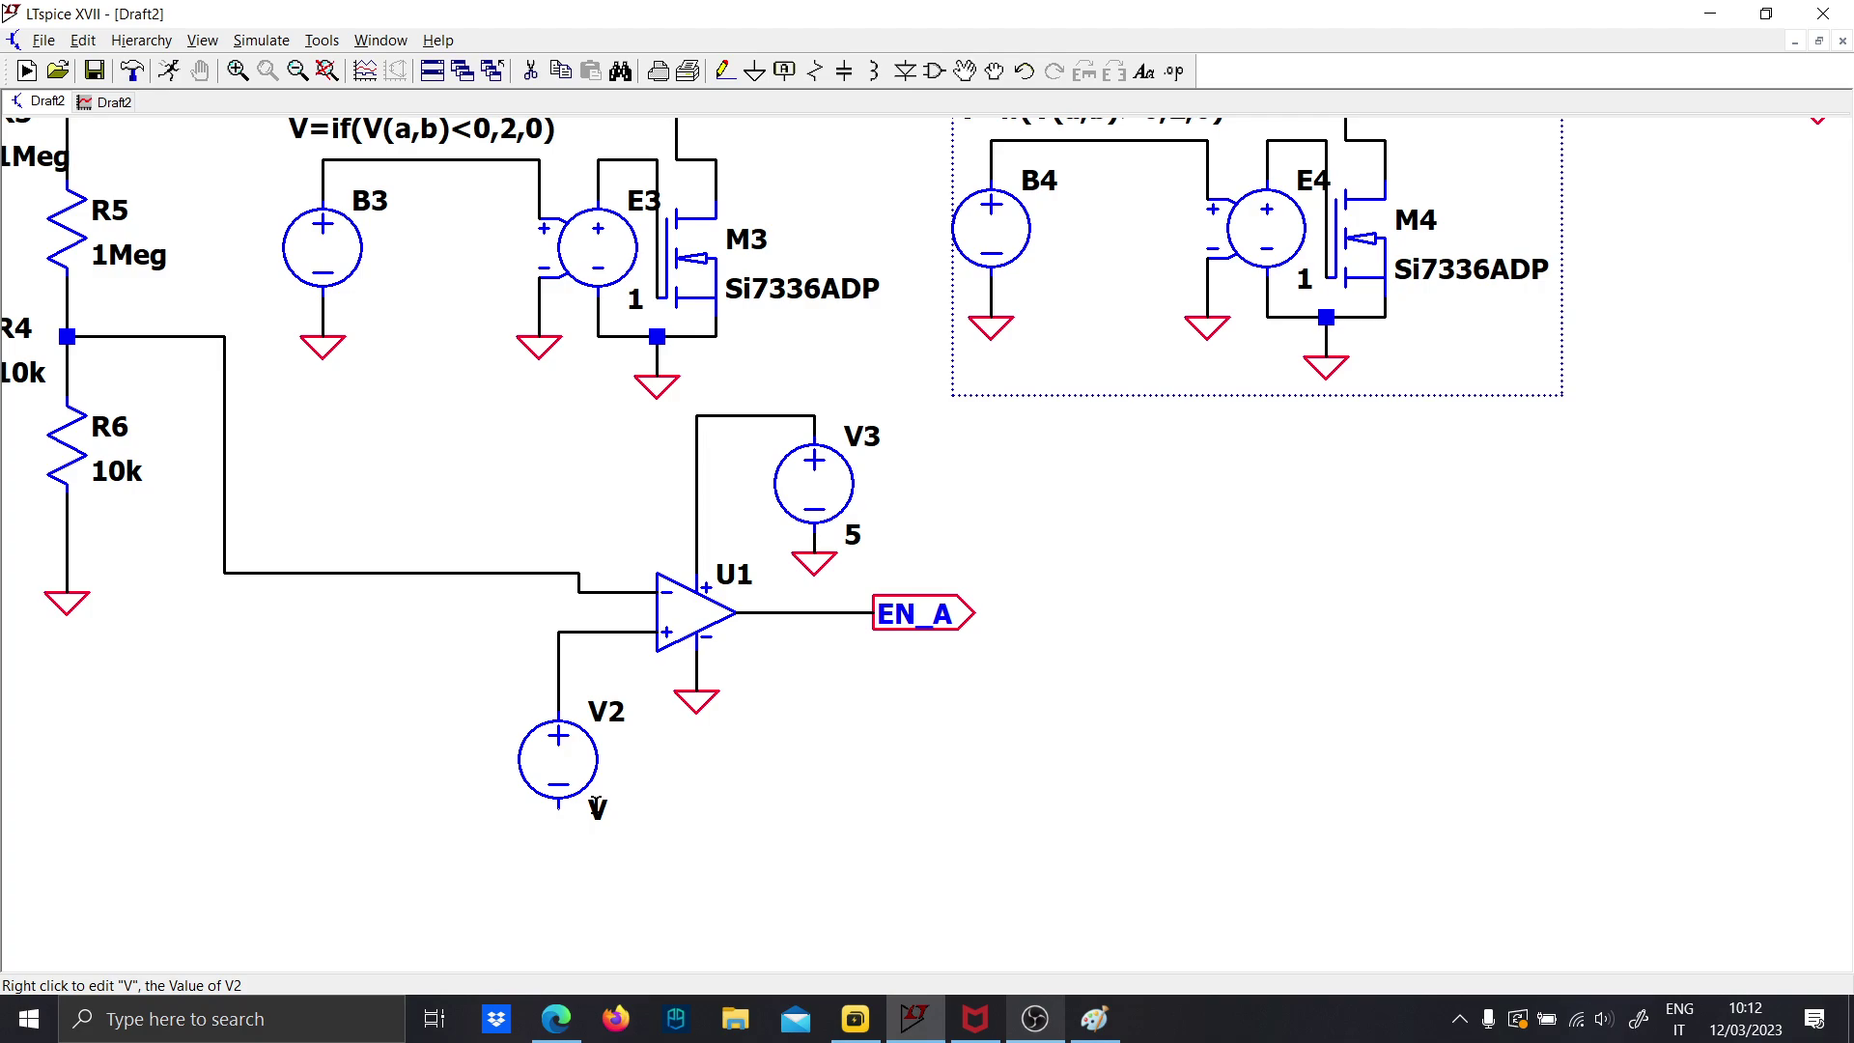
Ground V2's lower terminal through a short wire, undoing an accidental deletion of V2
scroll(541, 773, "down", 1)
key("F3")
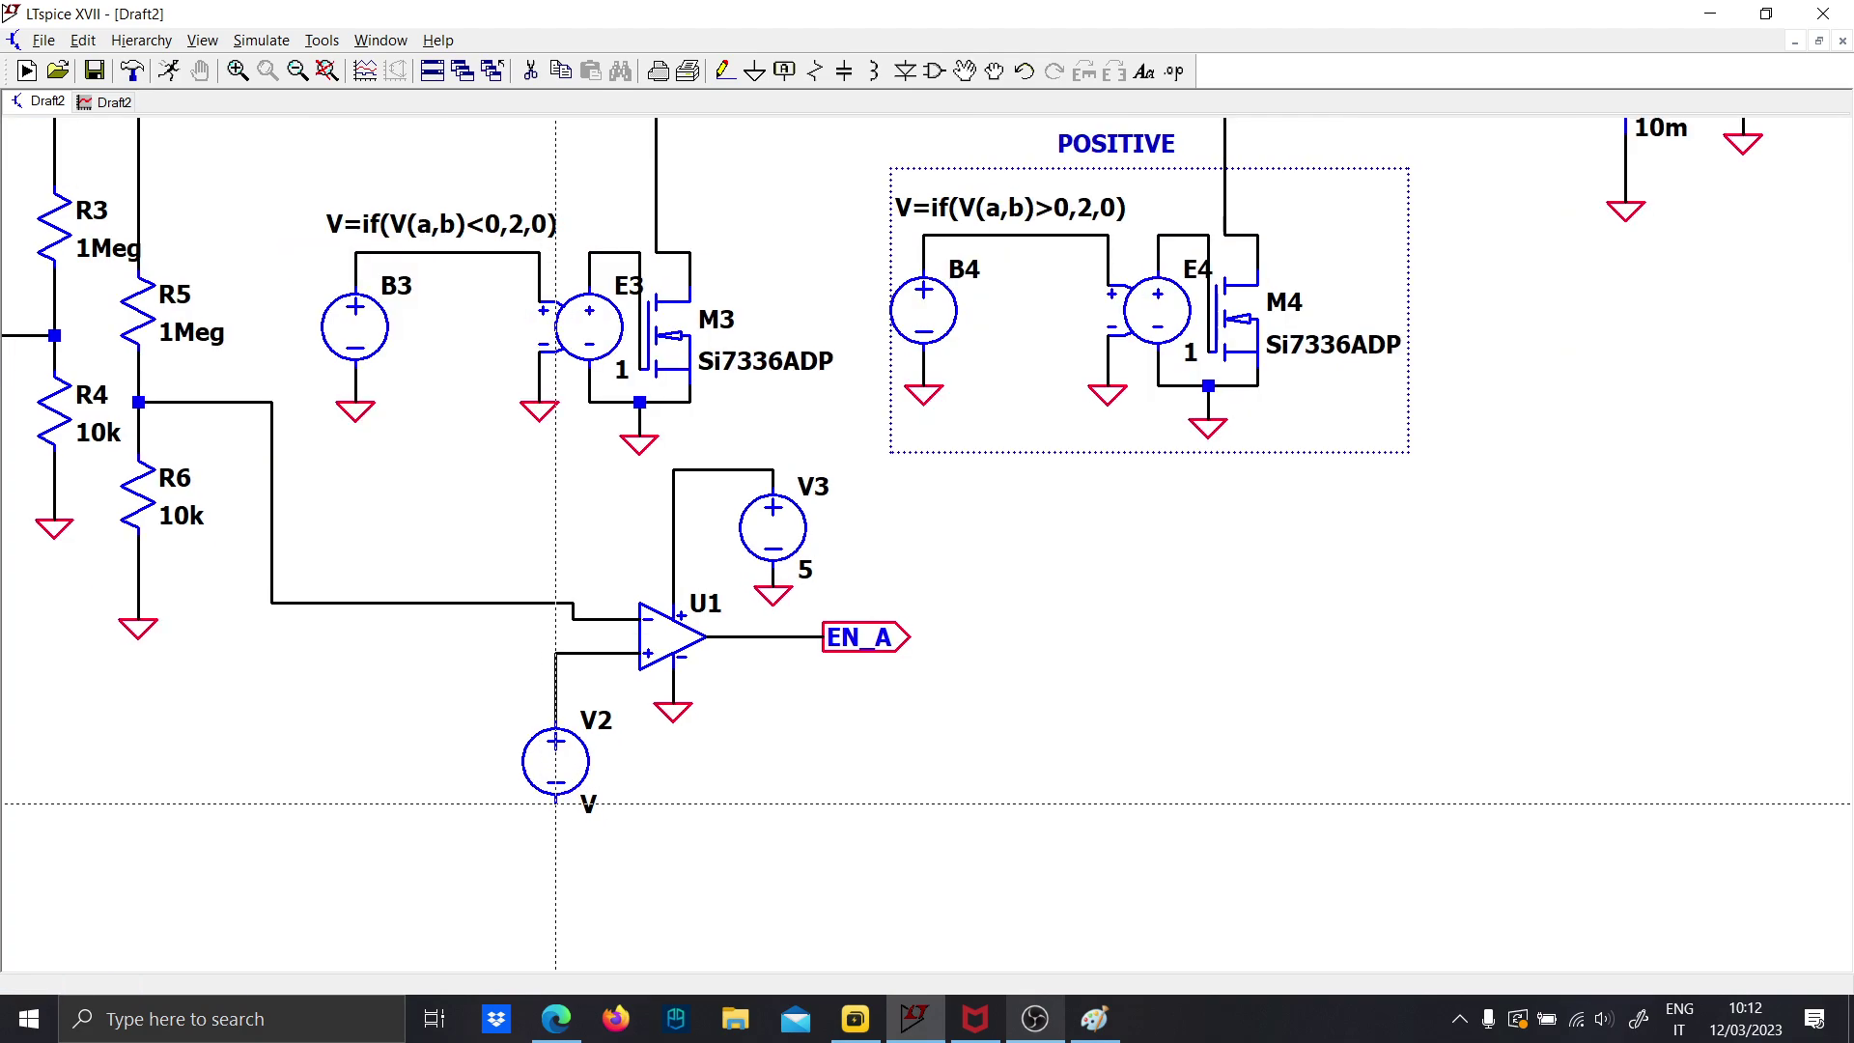
left_click(555, 803)
left_click(555, 837)
key("g")
key("Delete")
left_click(580, 809)
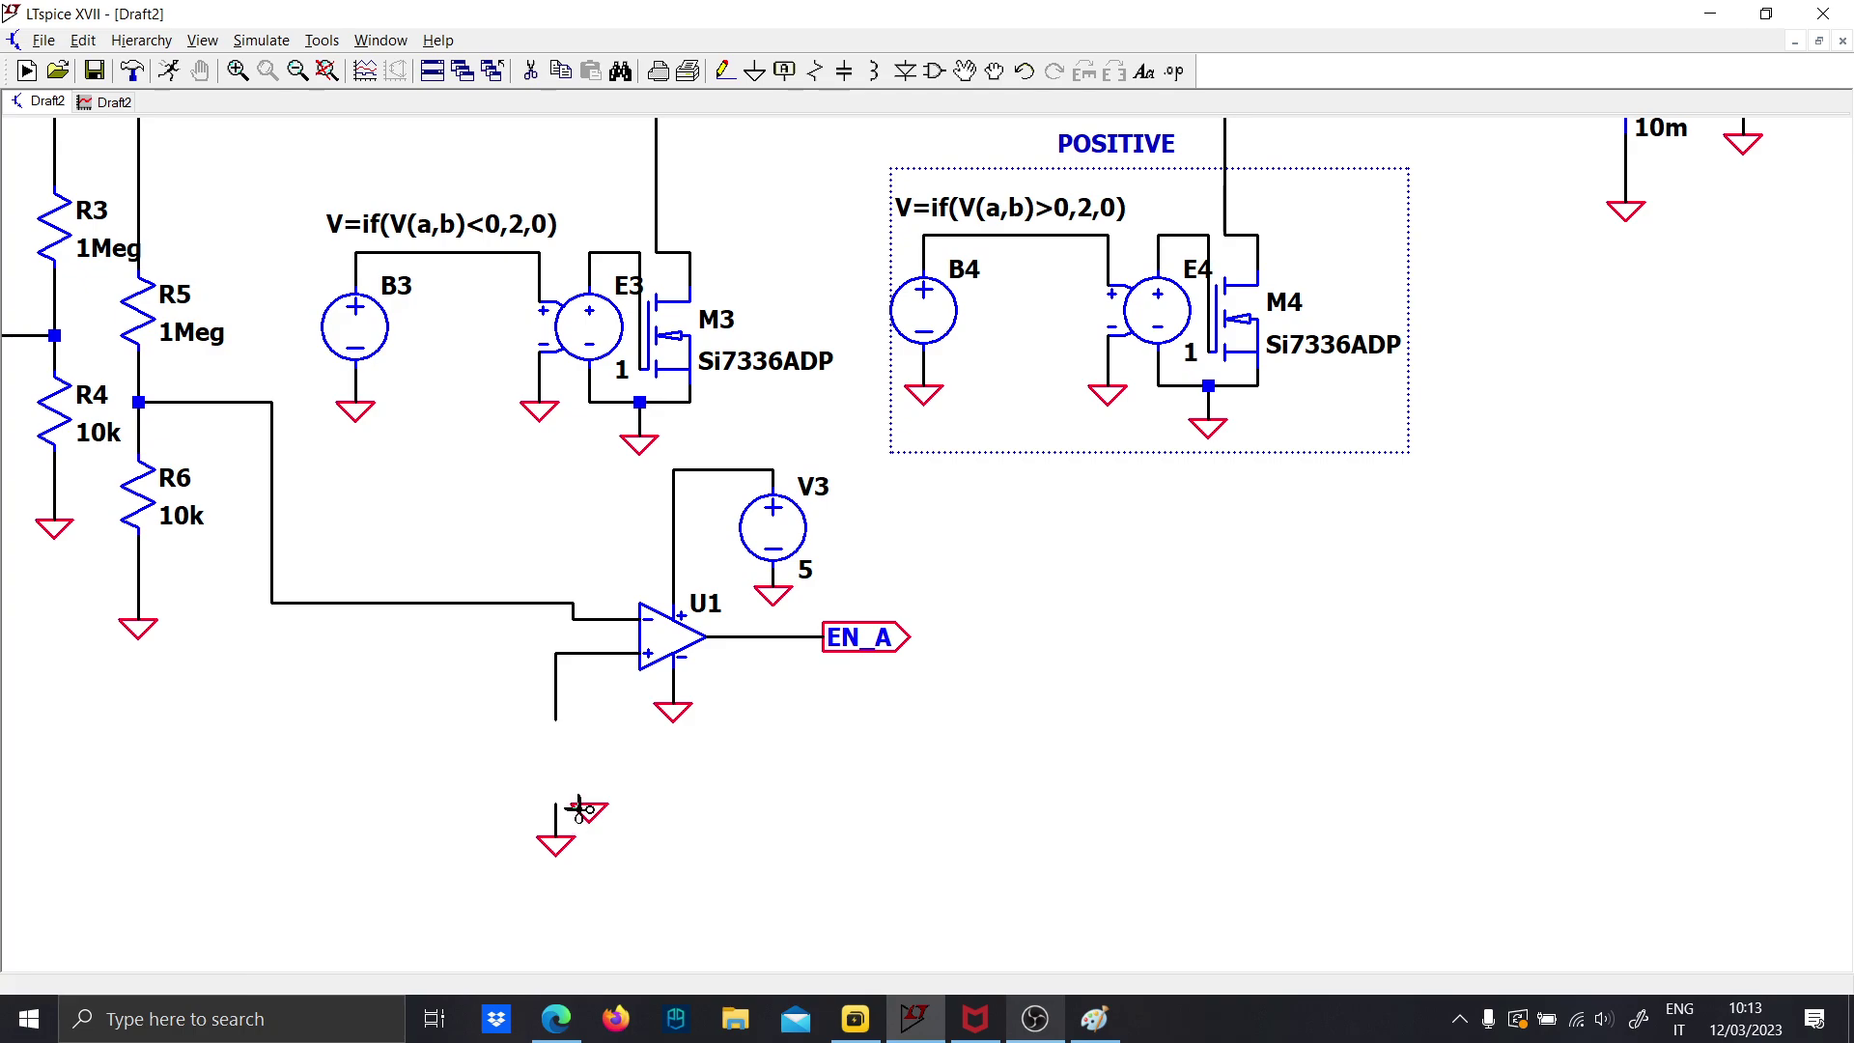
key("F9")
key("F9")
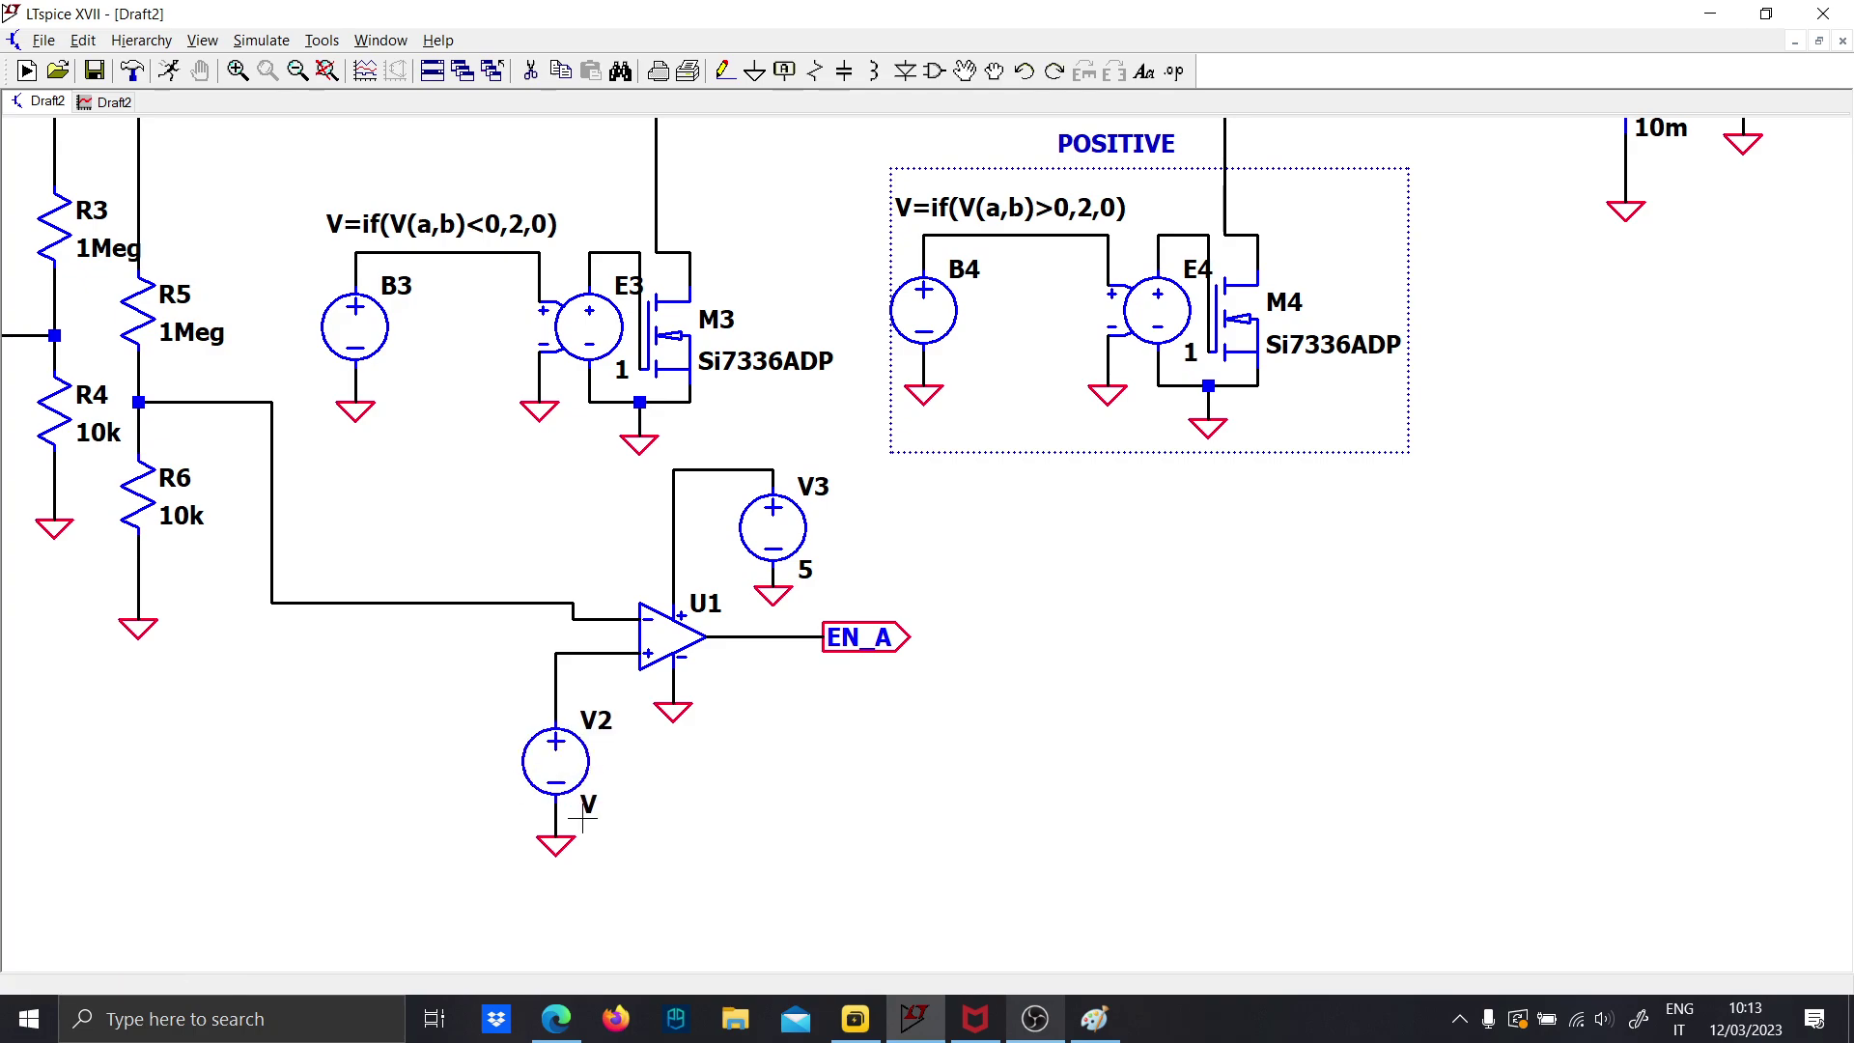
scroll(481, 731, "down", 2)
left_click_drag(423, 676, 682, 714)
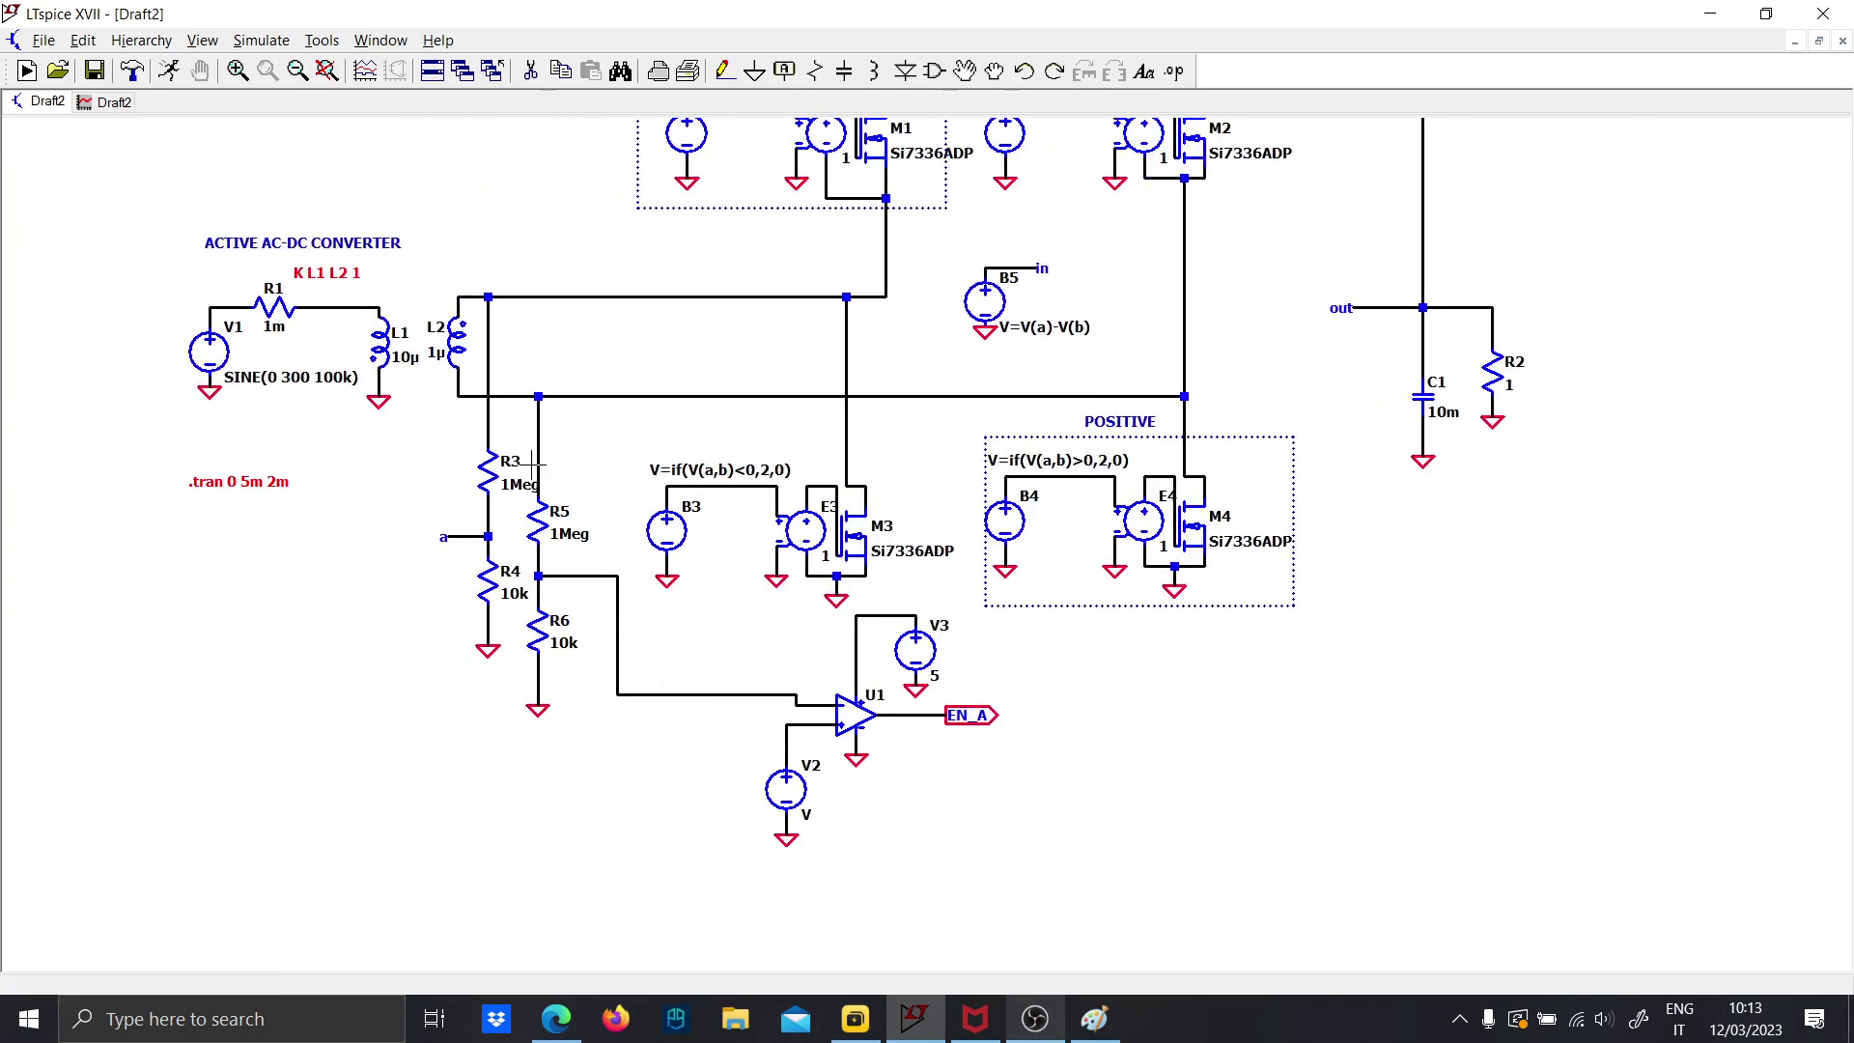
Pan and zoom over the MOSFET switch pairs and converter middle, then bring up the V(out) waveform
left_click_drag(754, 625, 677, 681)
key("F3")
key("Escape")
left_click_drag(528, 596, 551, 796)
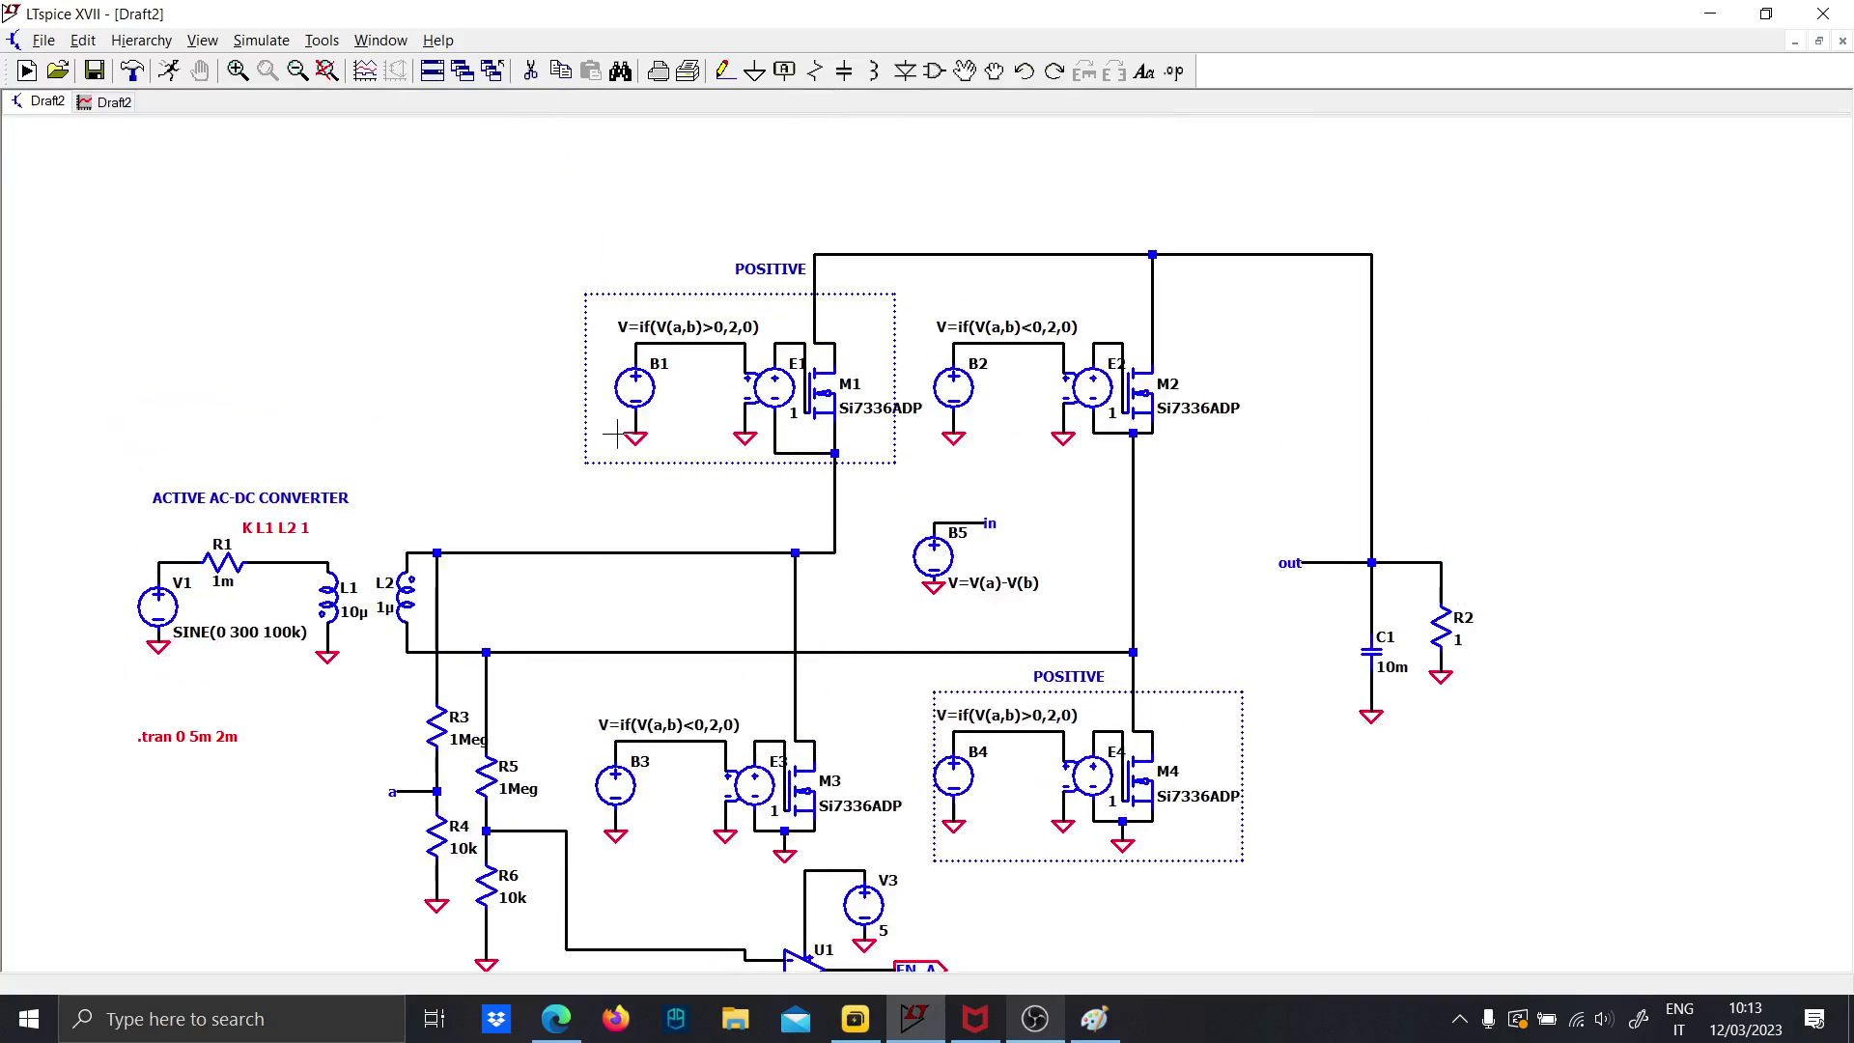
scroll(775, 389, "up", 2)
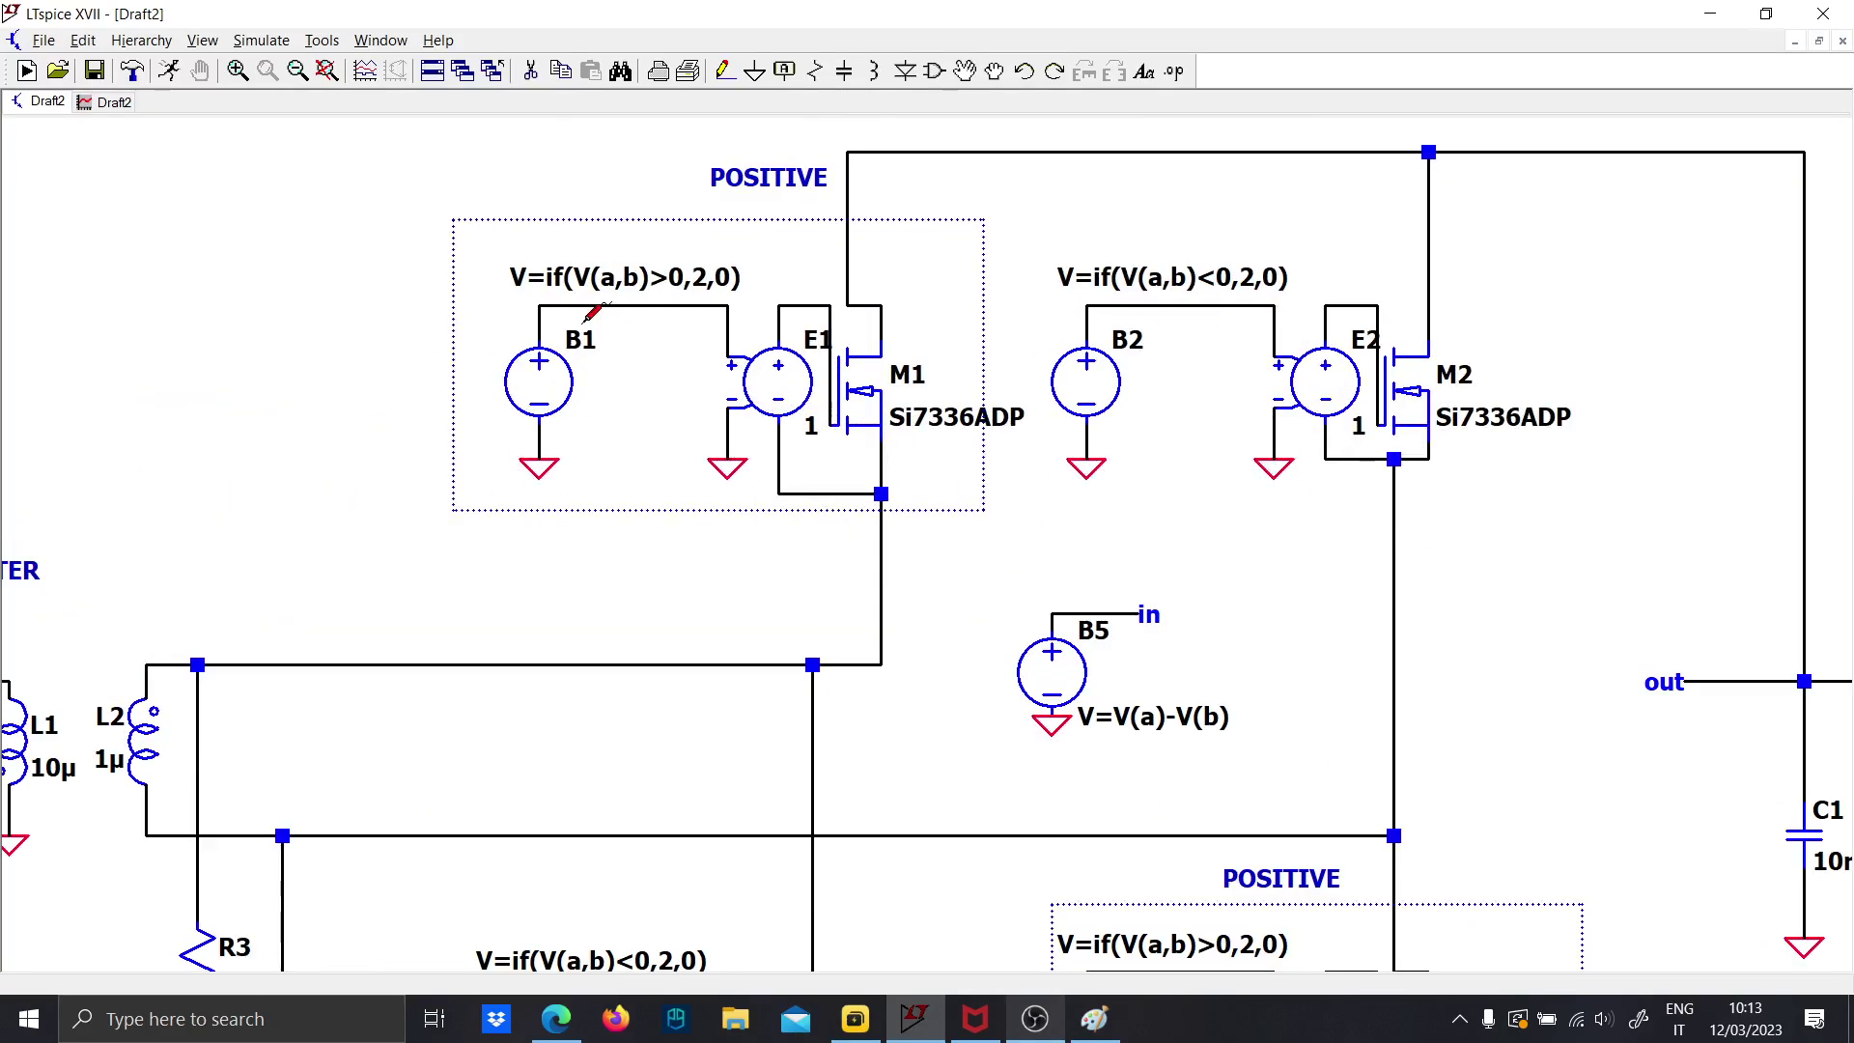
scroll(682, 363, "up", 1)
mouse_move(629, 526)
left_mouse_down()
mouse_move(635, 646)
mouse_move(618, 492)
left_mouse_up()
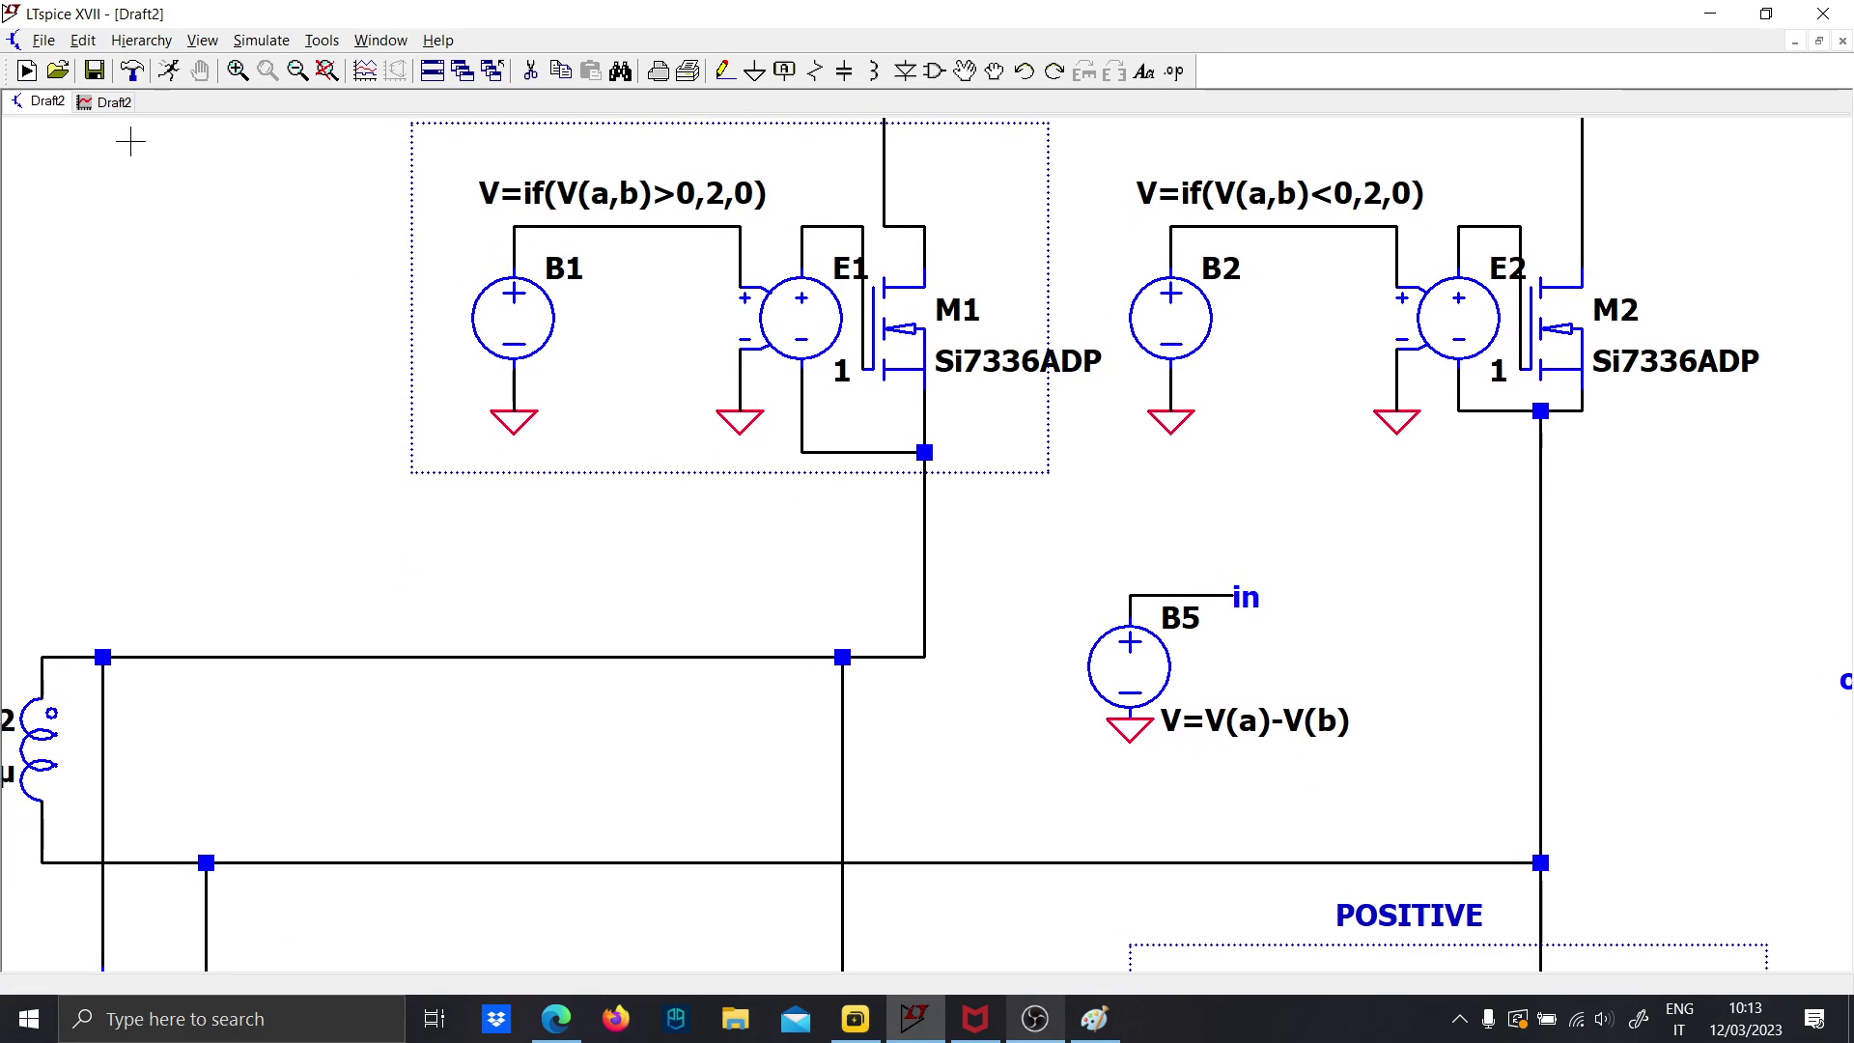
left_click_drag(420, 812, 570, 492)
scroll(570, 493, "down", 2)
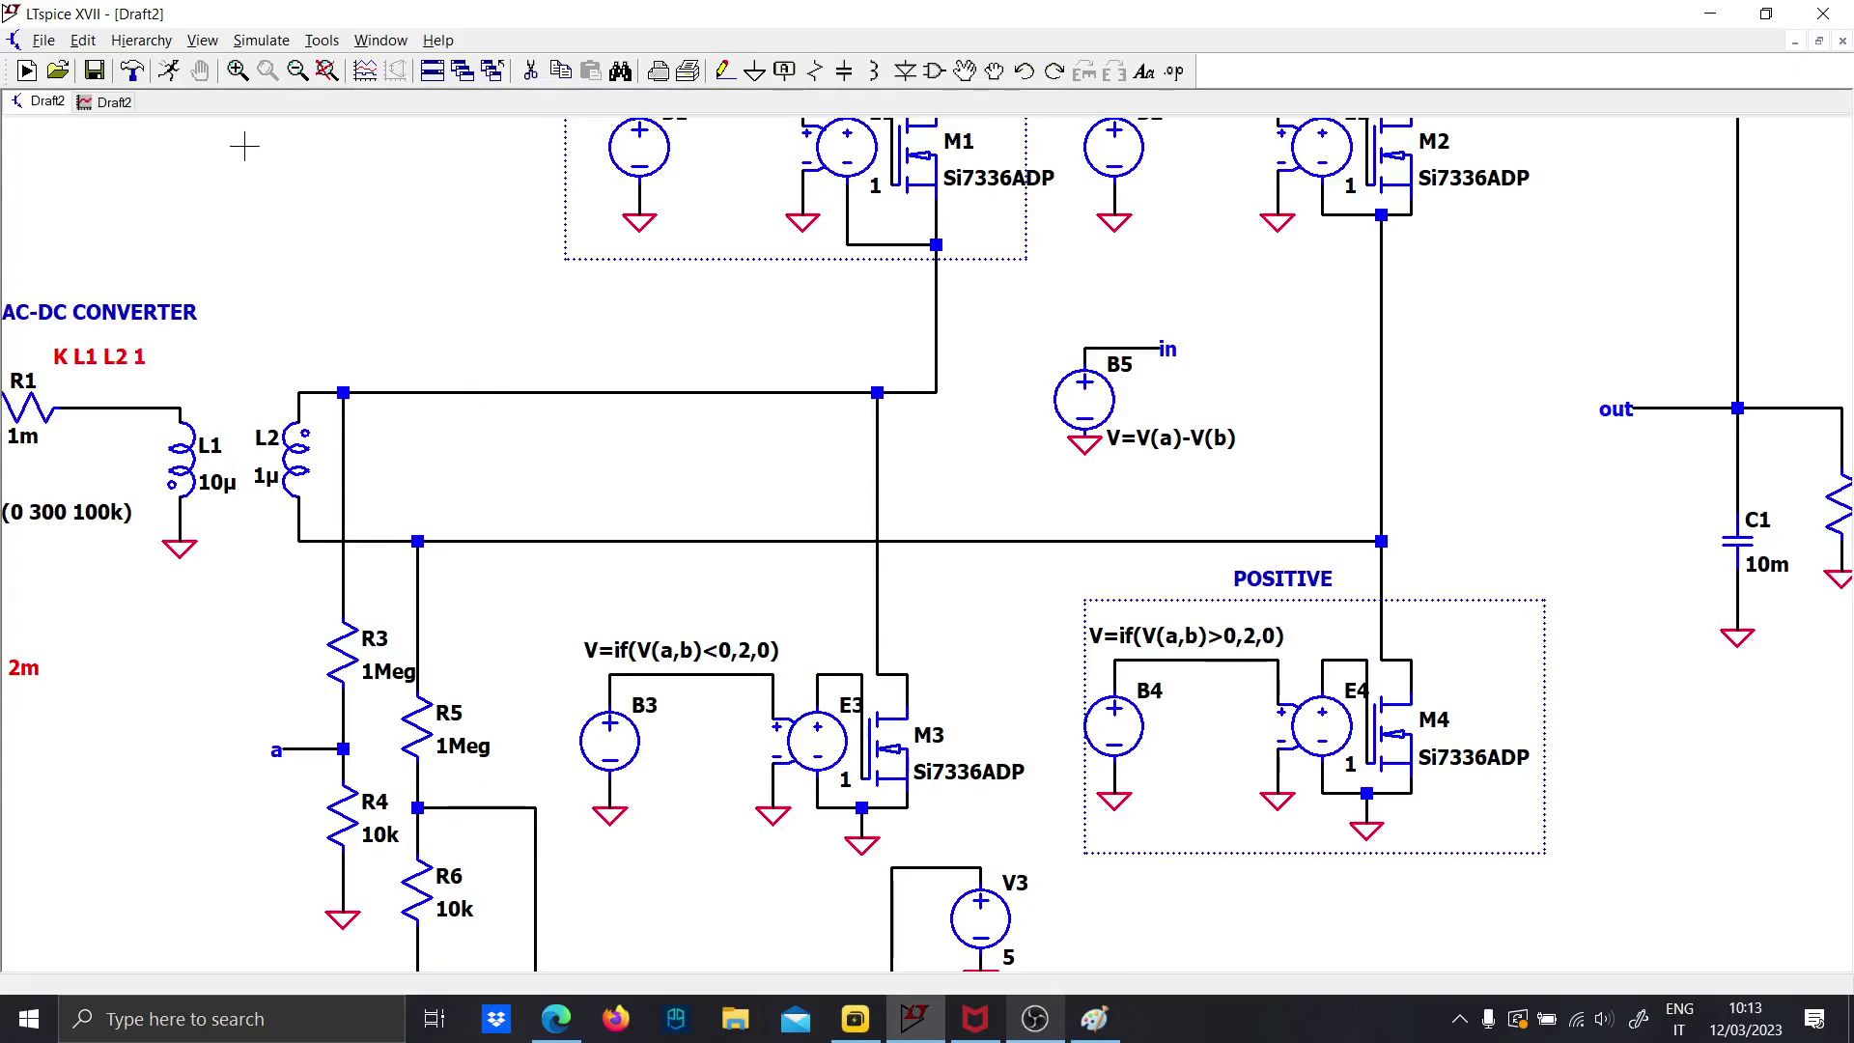
left_click(115, 102)
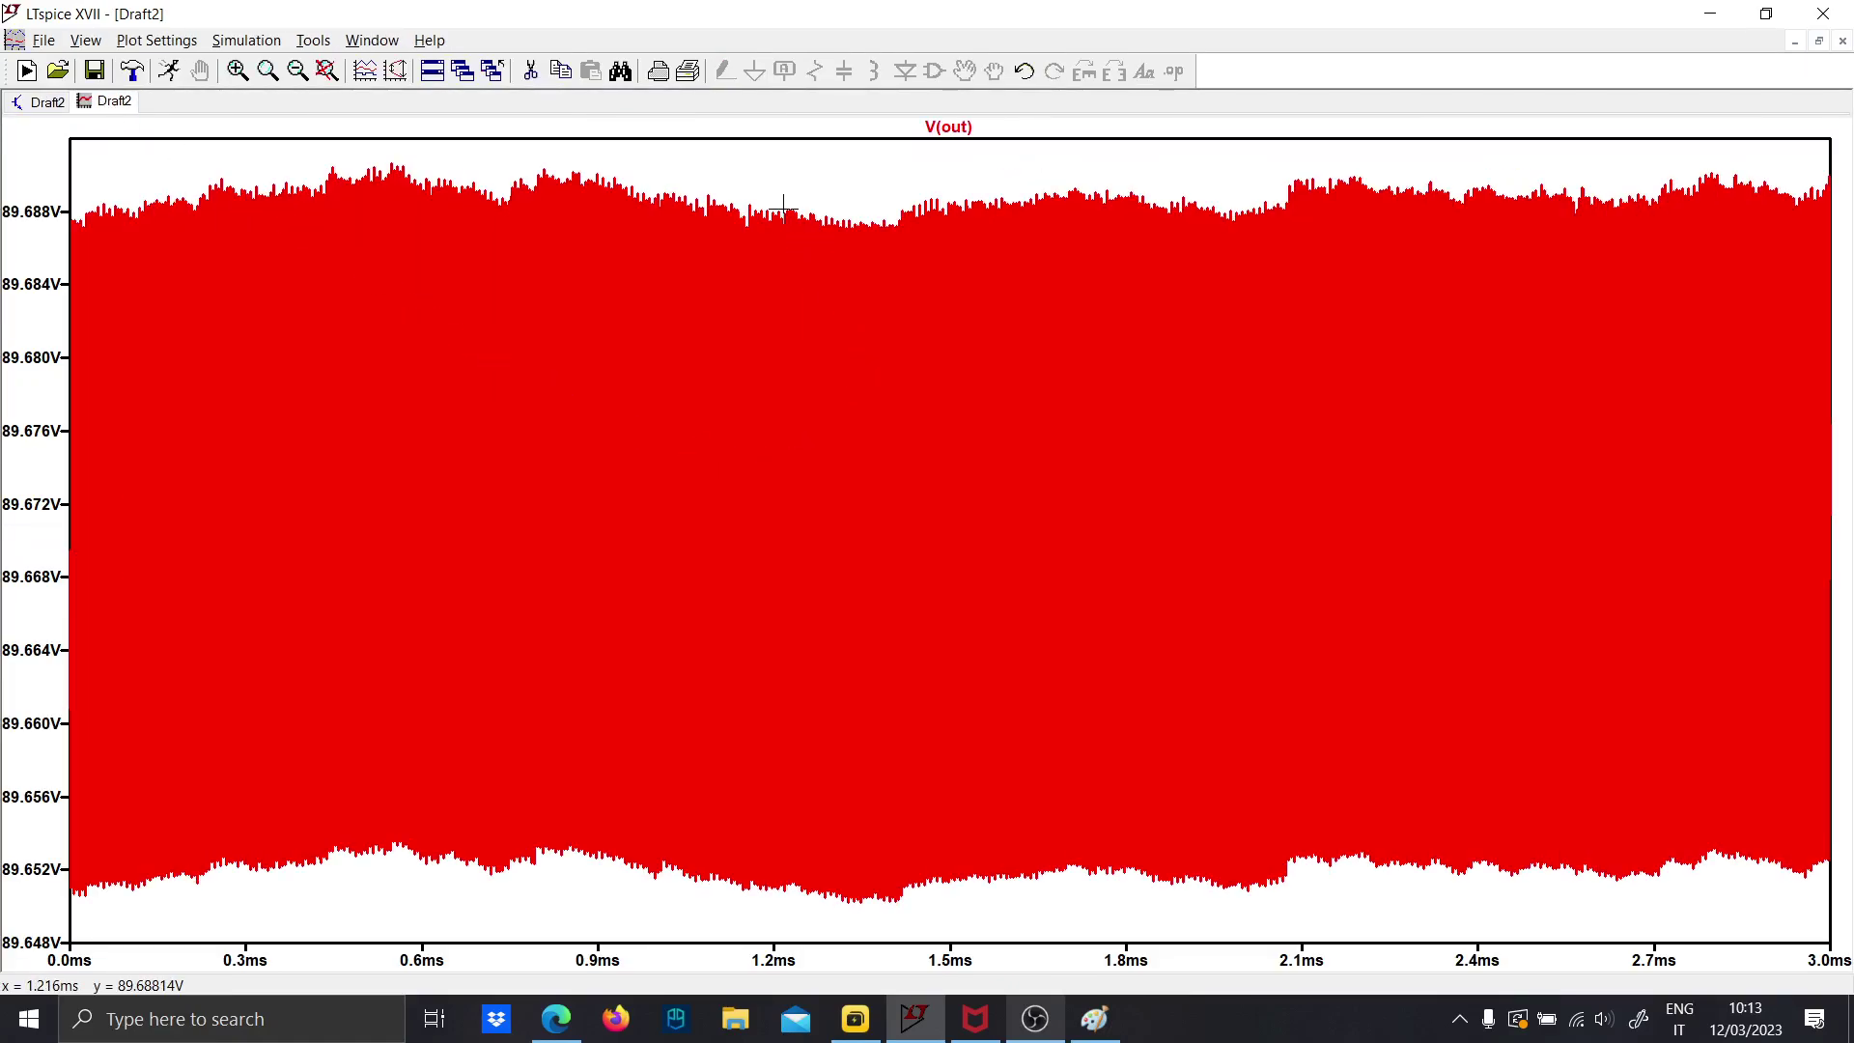
Zoom the V(out) plot to about 1.17–1.47 ms, then further to 1.269–1.368 ms
right_click(783, 205)
left_click(766, 190)
left_click_drag(766, 190, 915, 899)
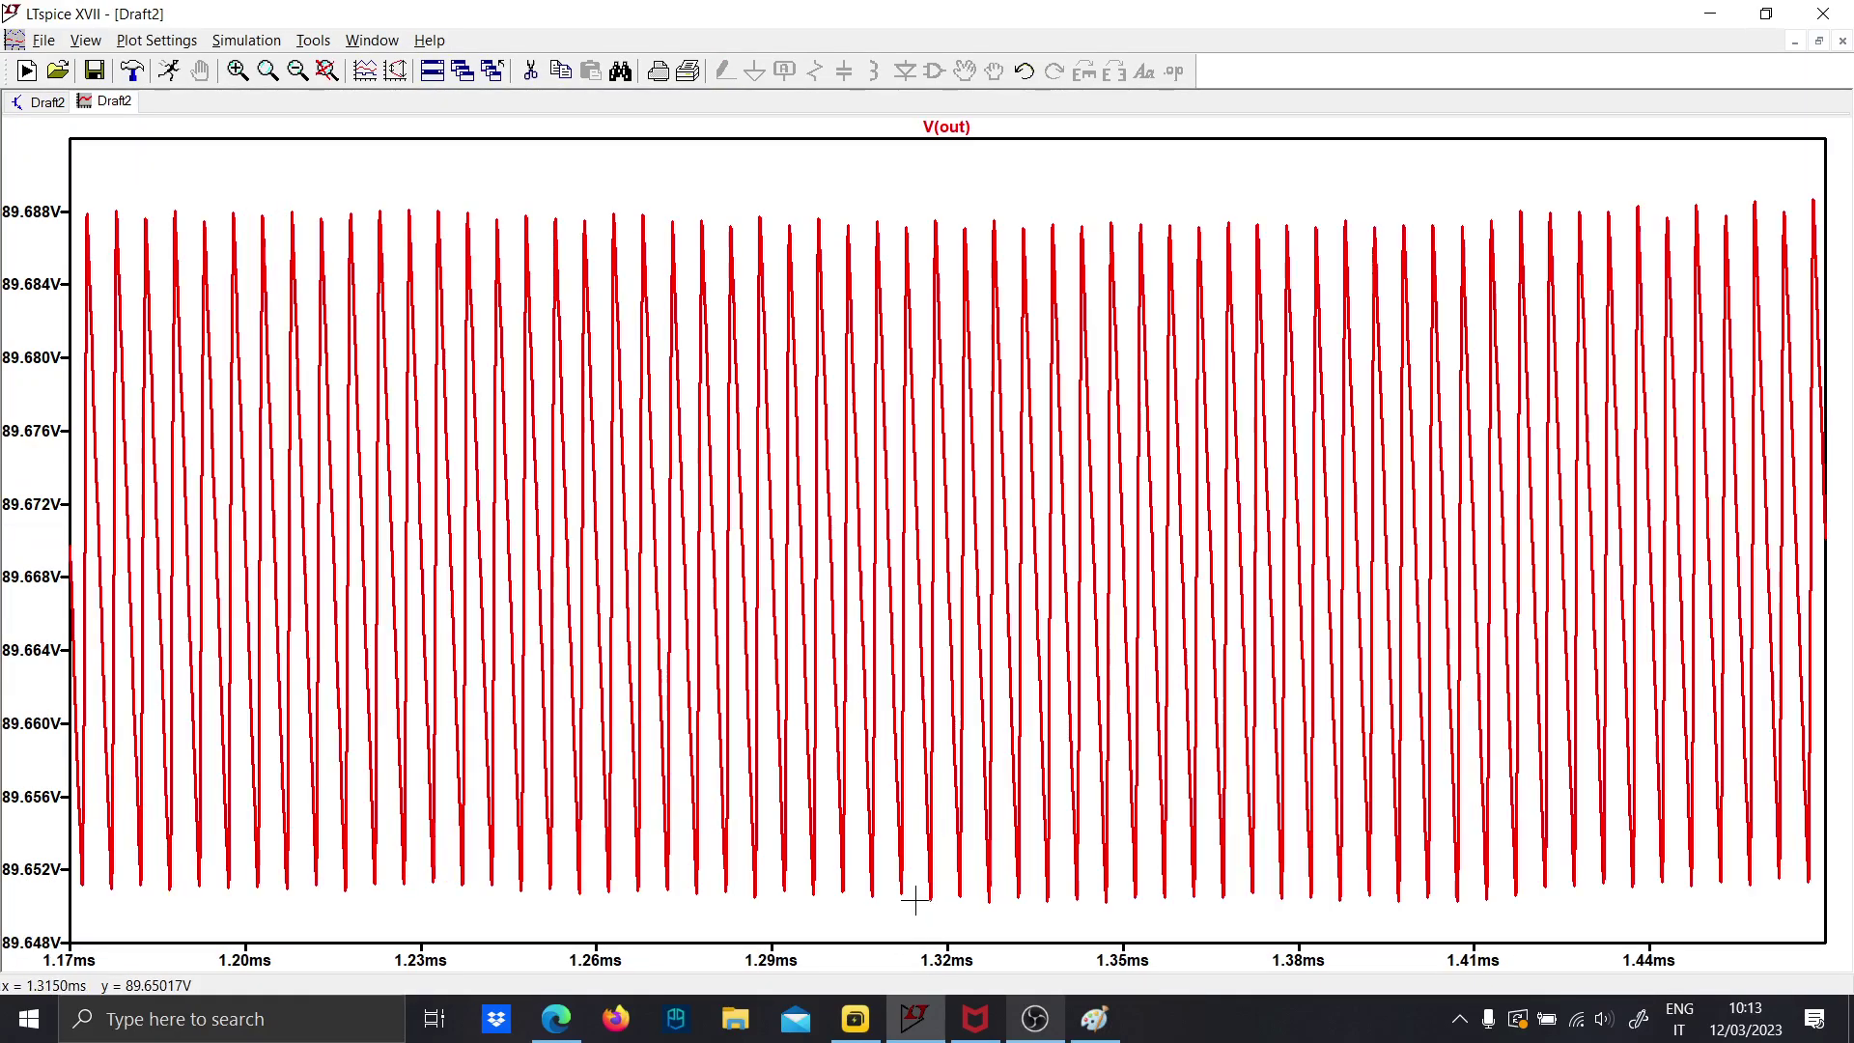
left_click_drag(663, 898, 1172, 218)
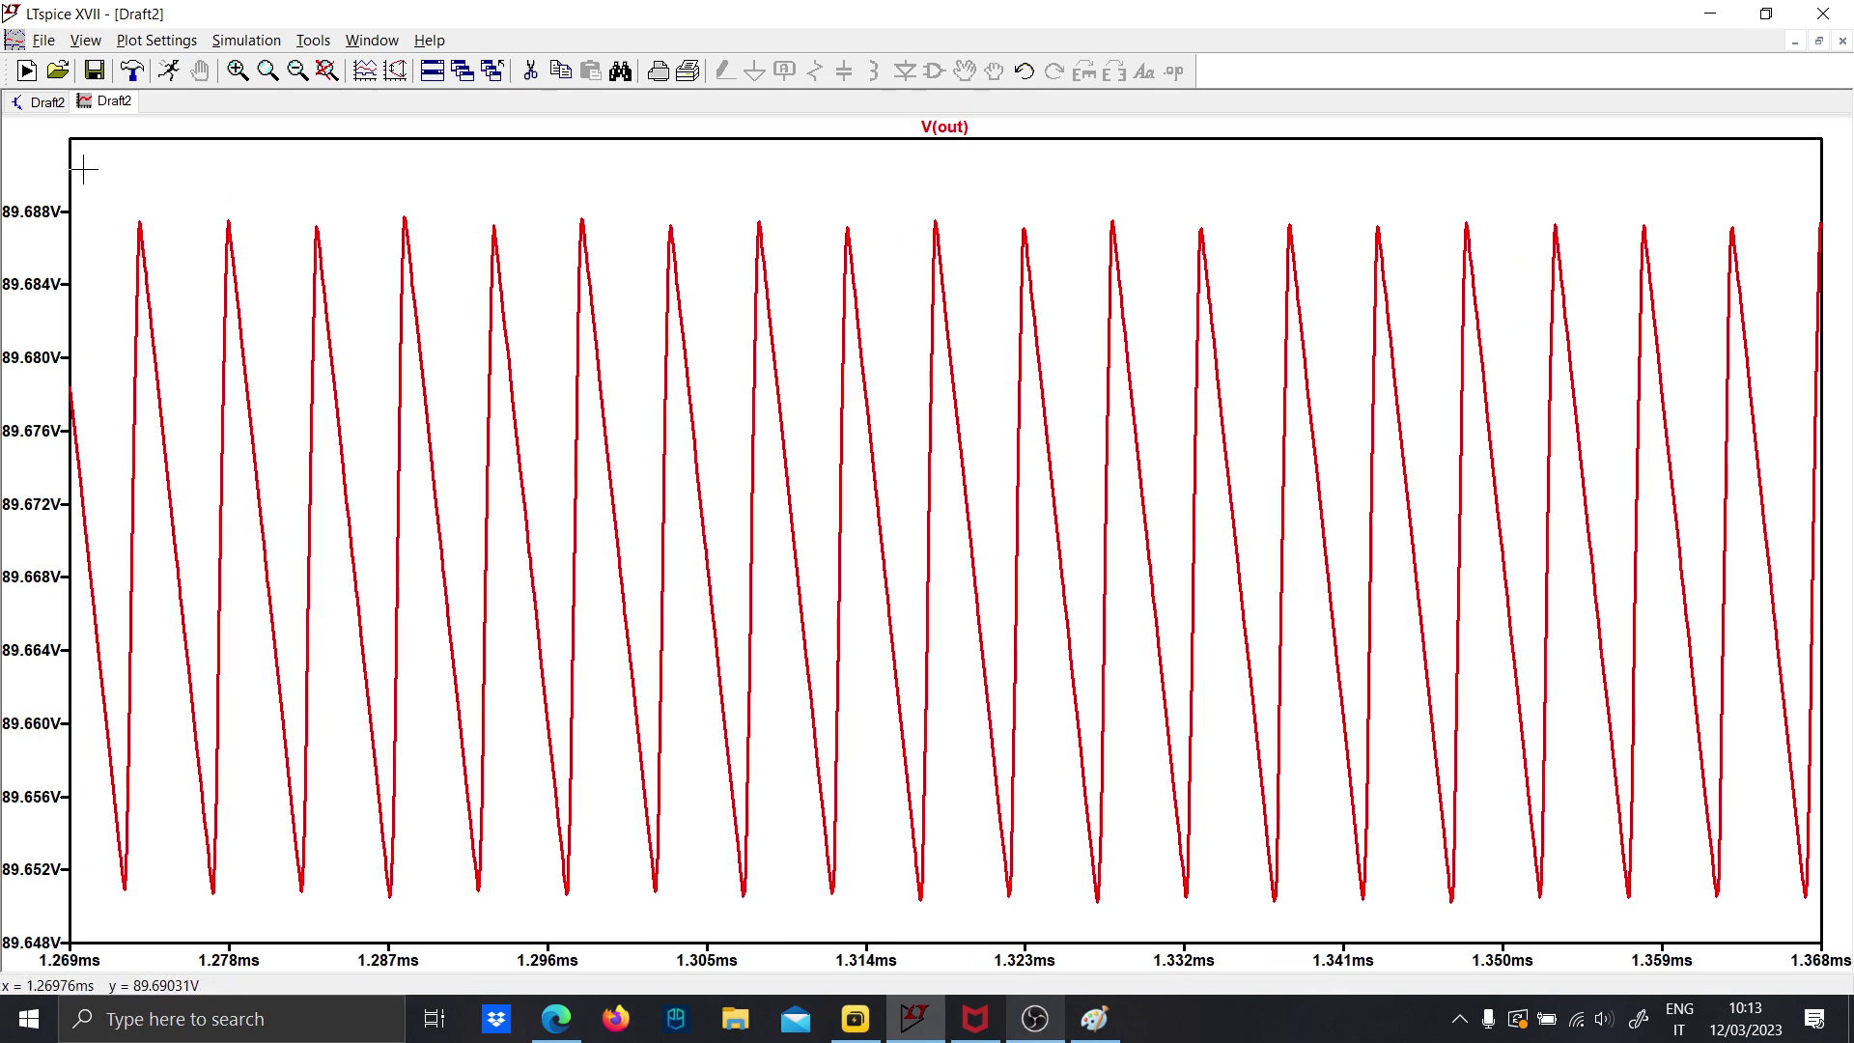
Compare the waveform and schematic tabs, ending on the schematic zoomed out to show the whole converter
left_click(24, 106)
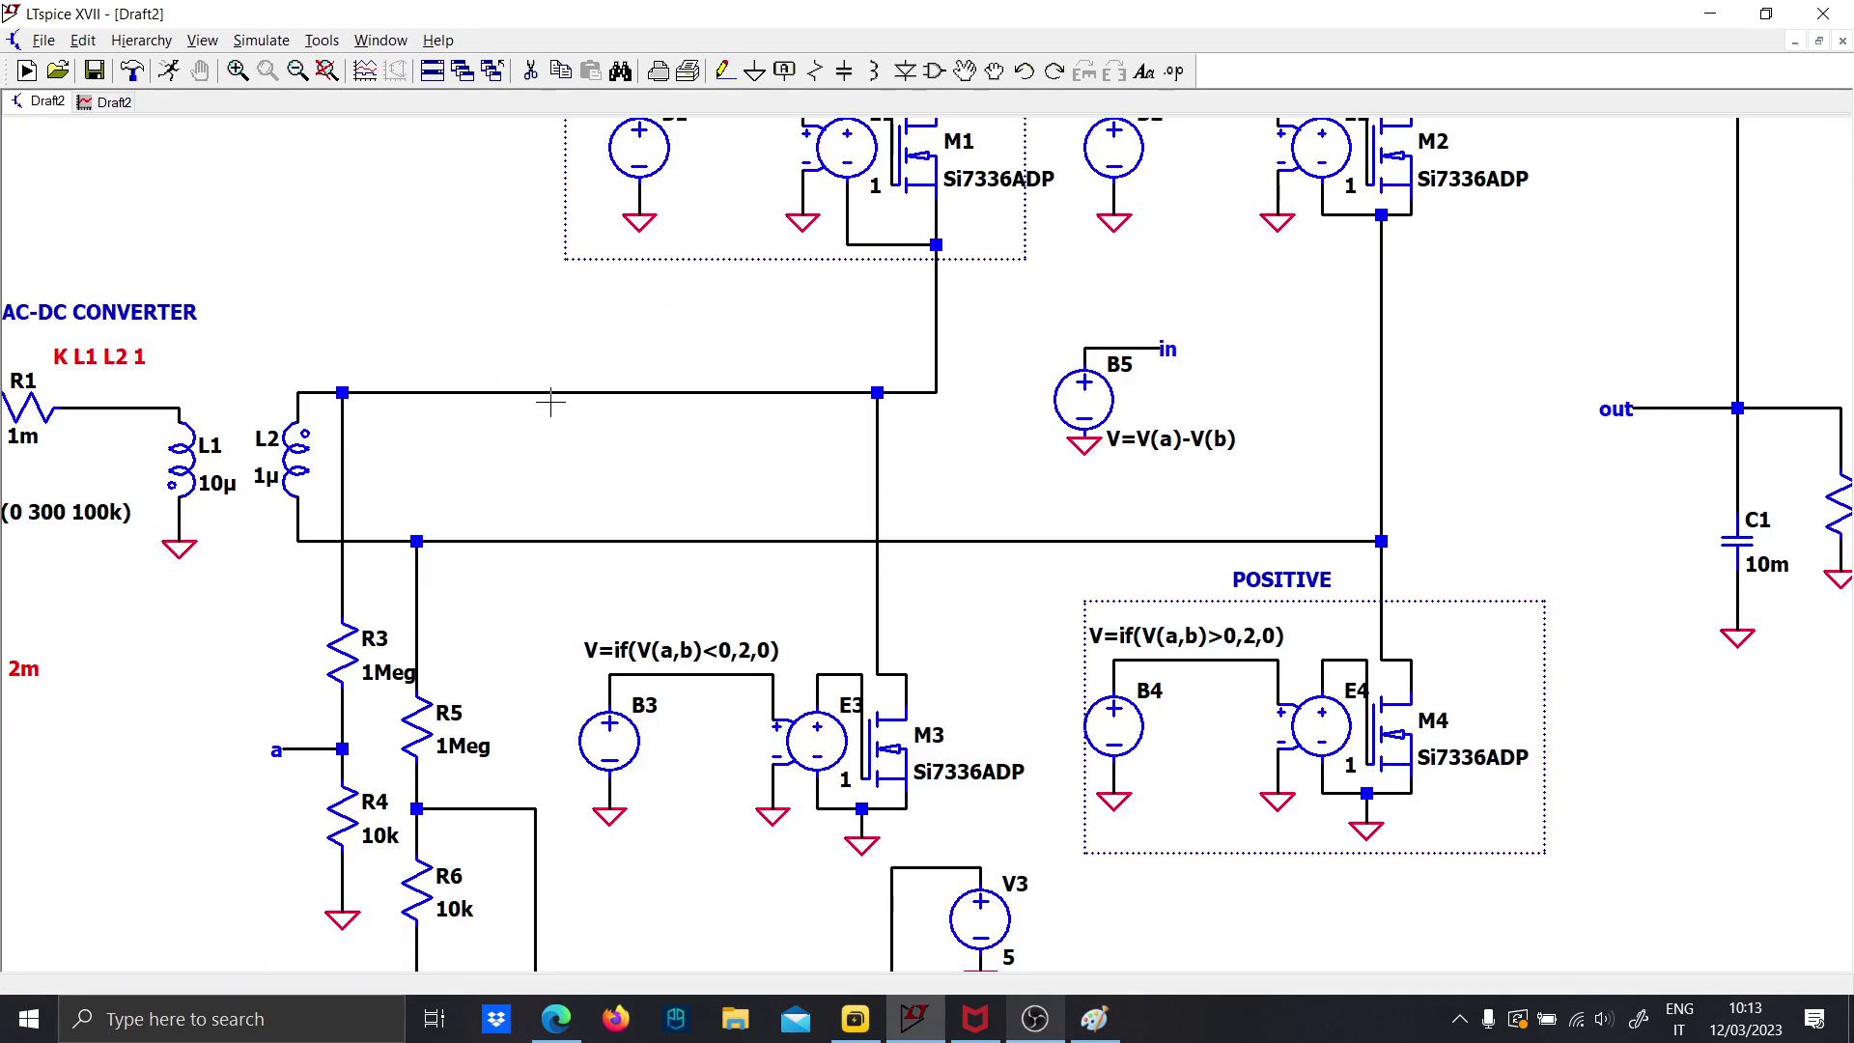
left_click(81, 102)
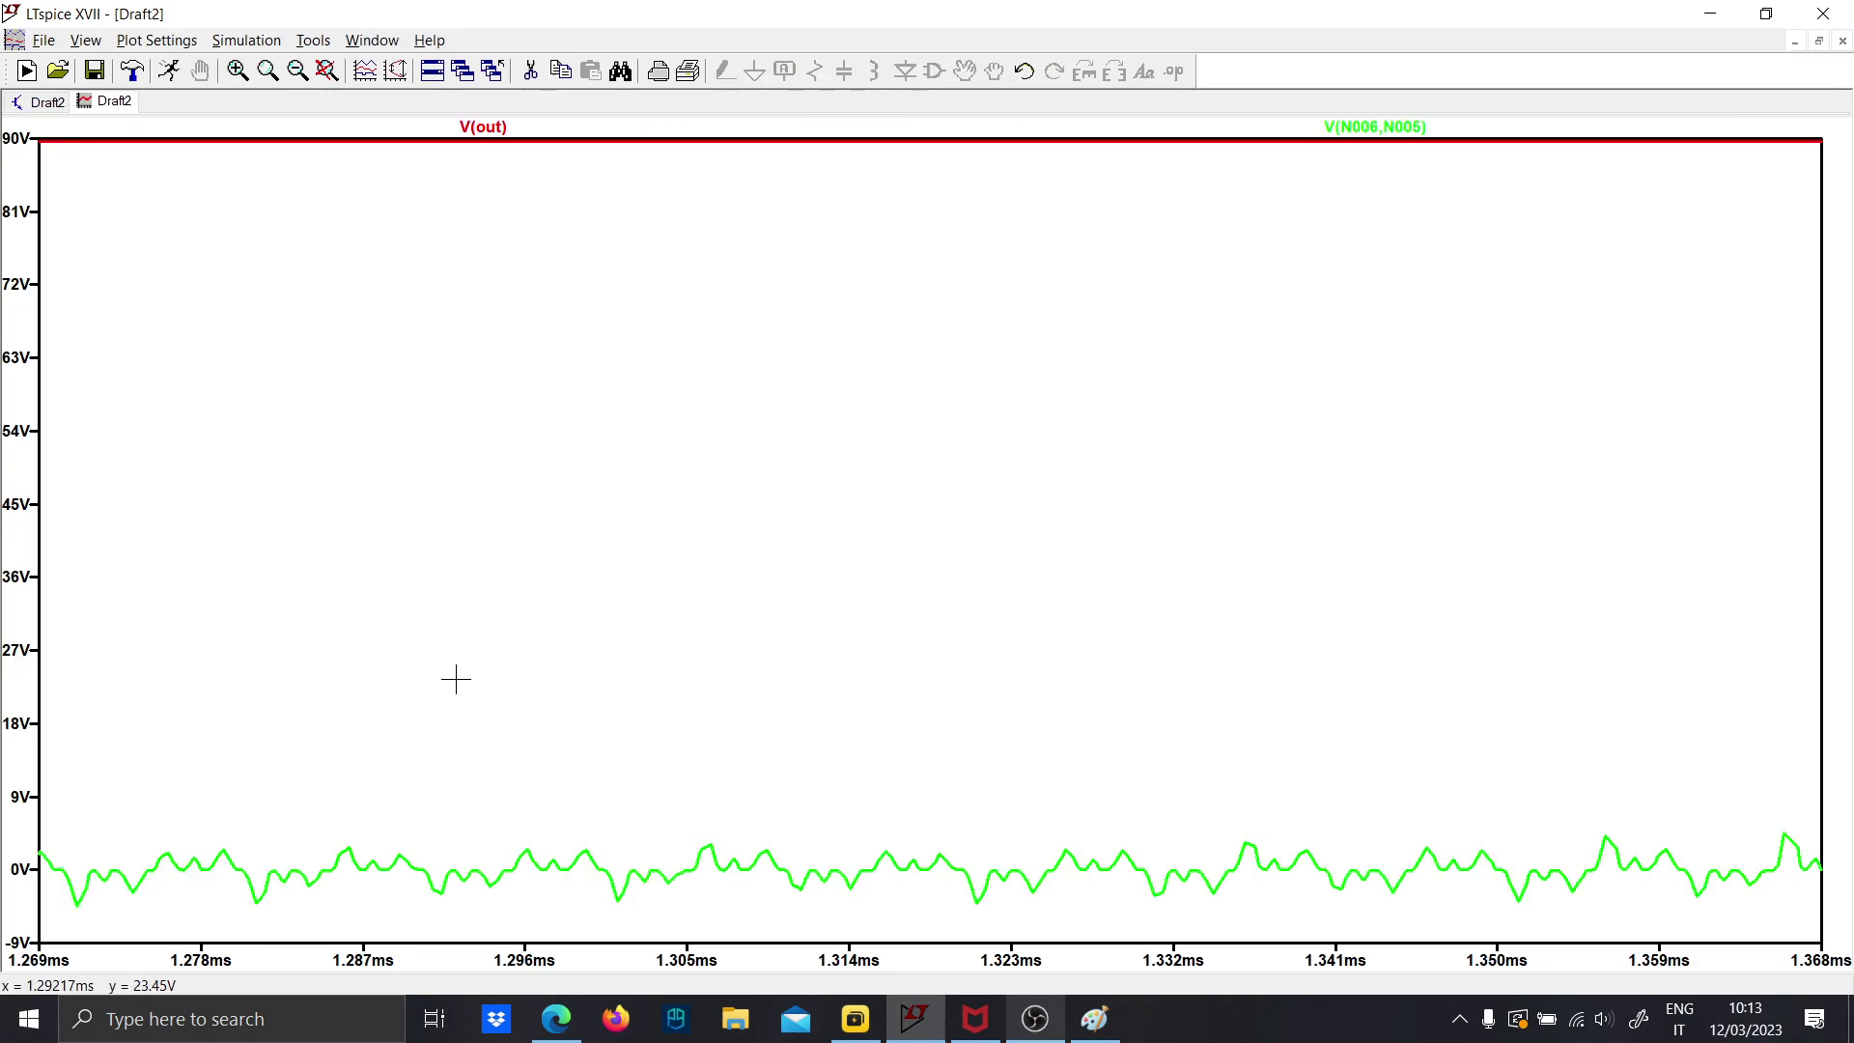
left_click(38, 102)
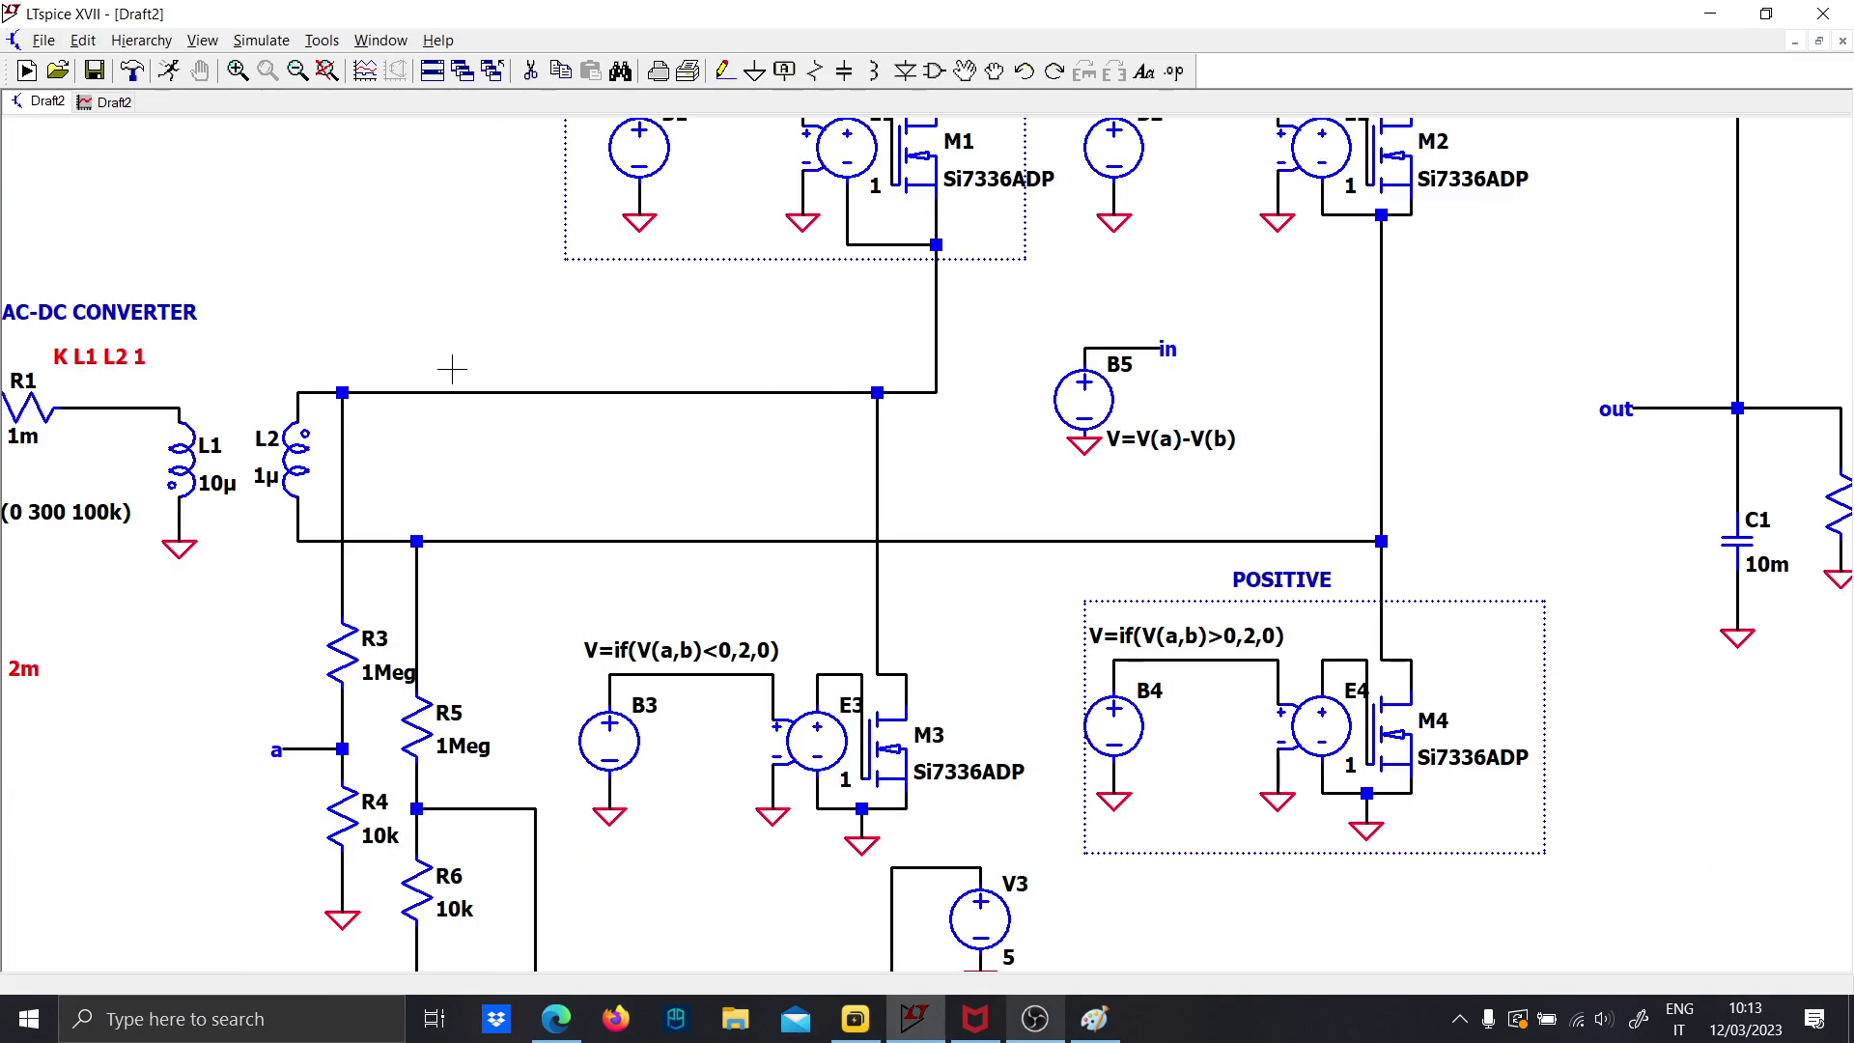
left_click(102, 105)
left_click(43, 103)
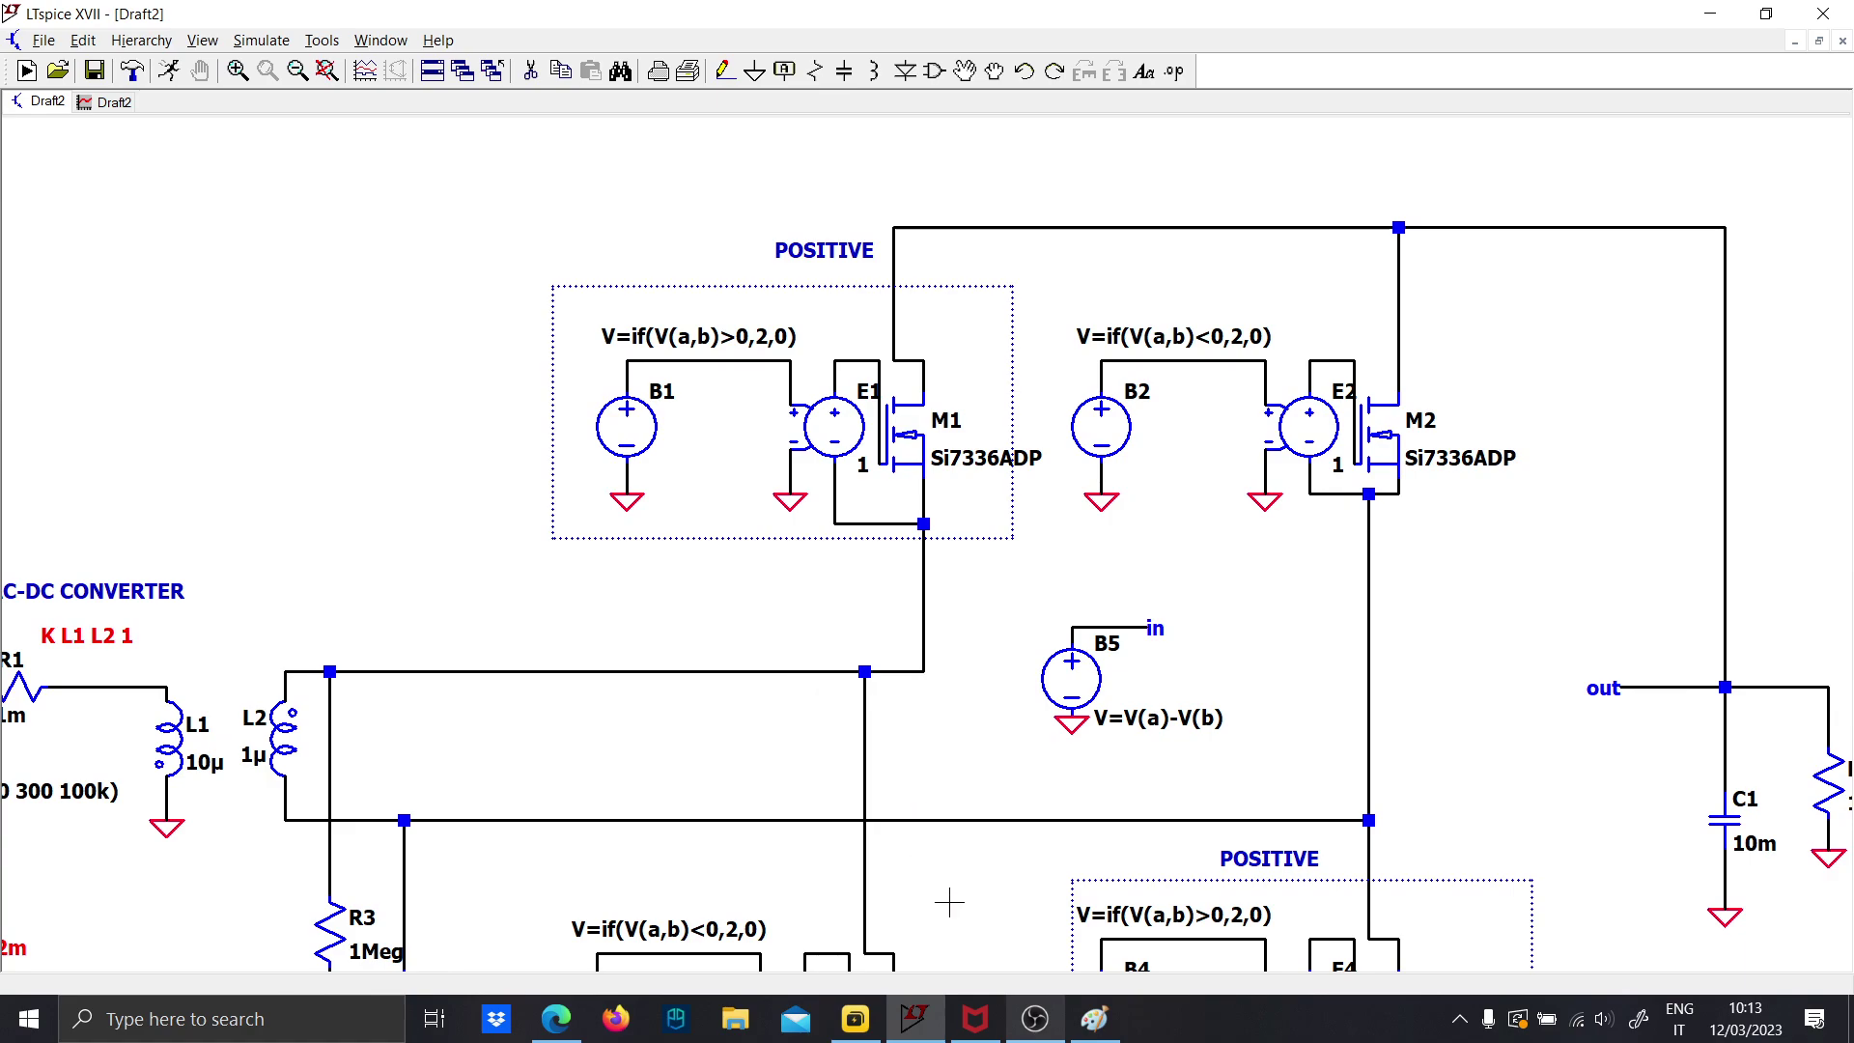
scroll(995, 957, "down", 3)
left_click_drag(985, 886, 720, 478)
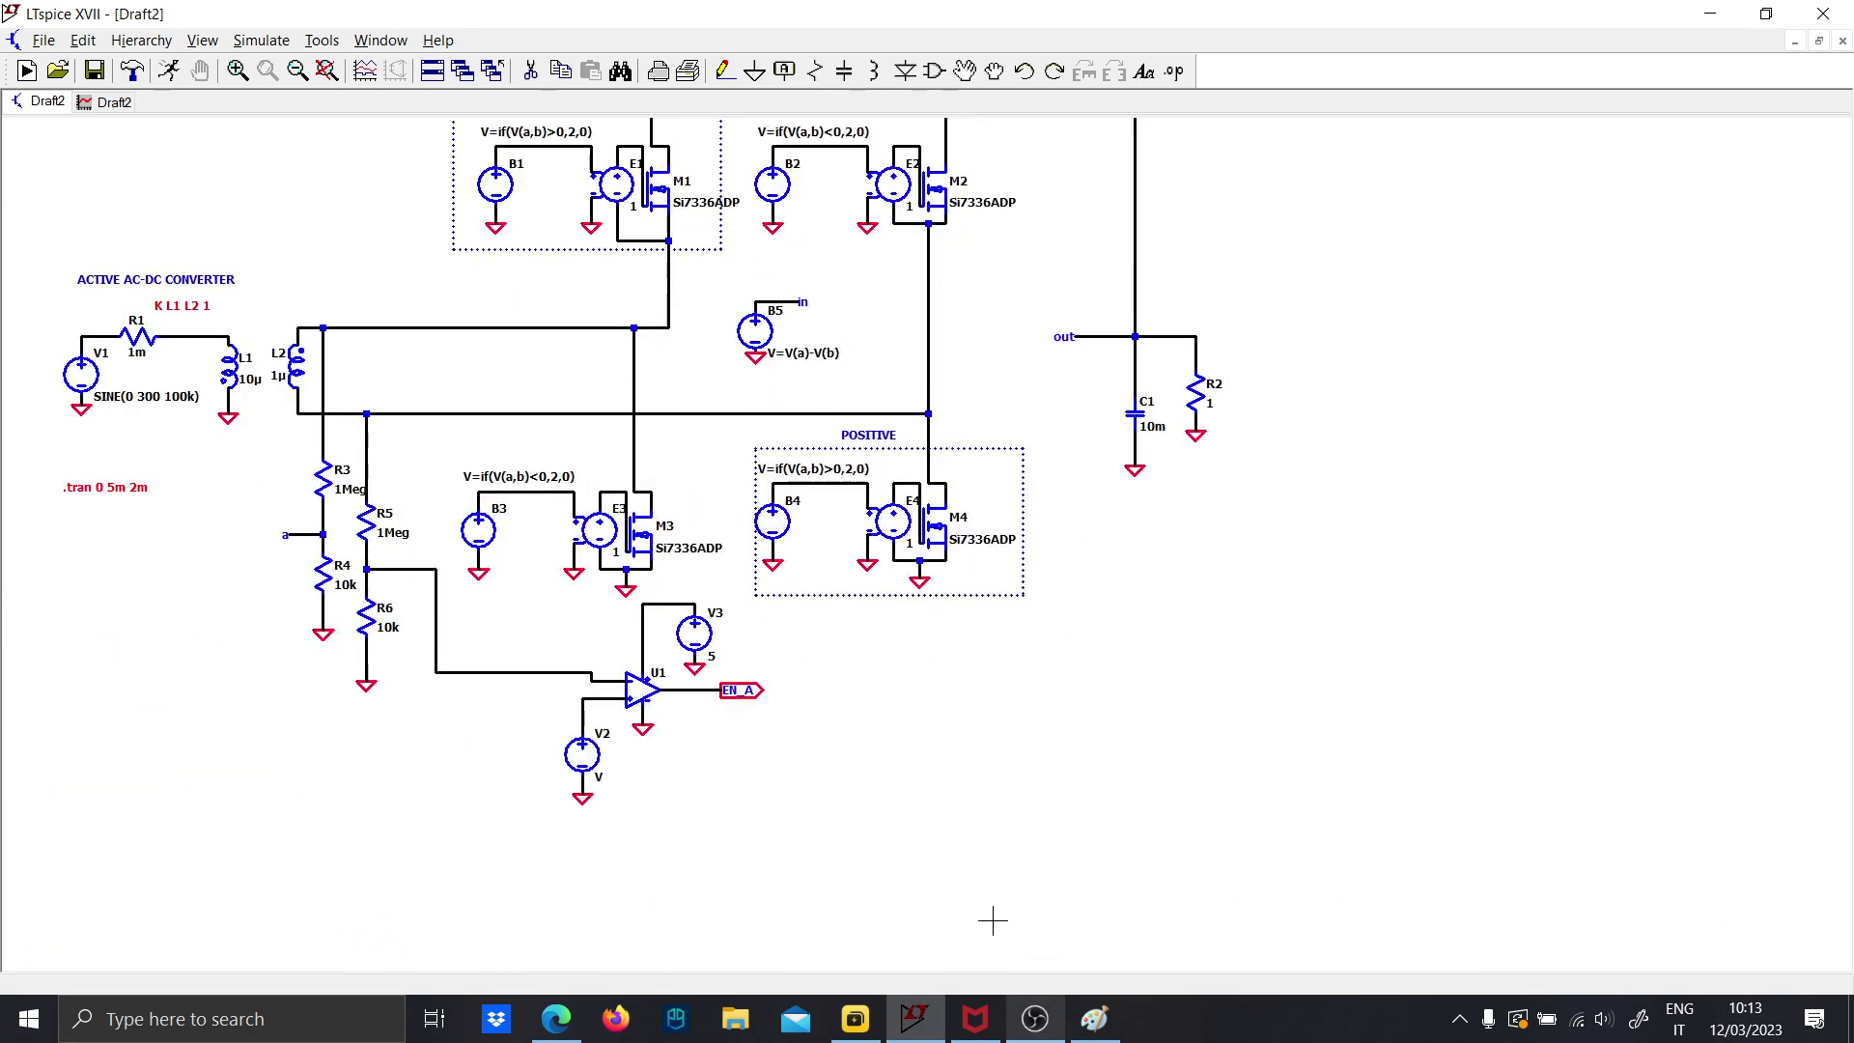